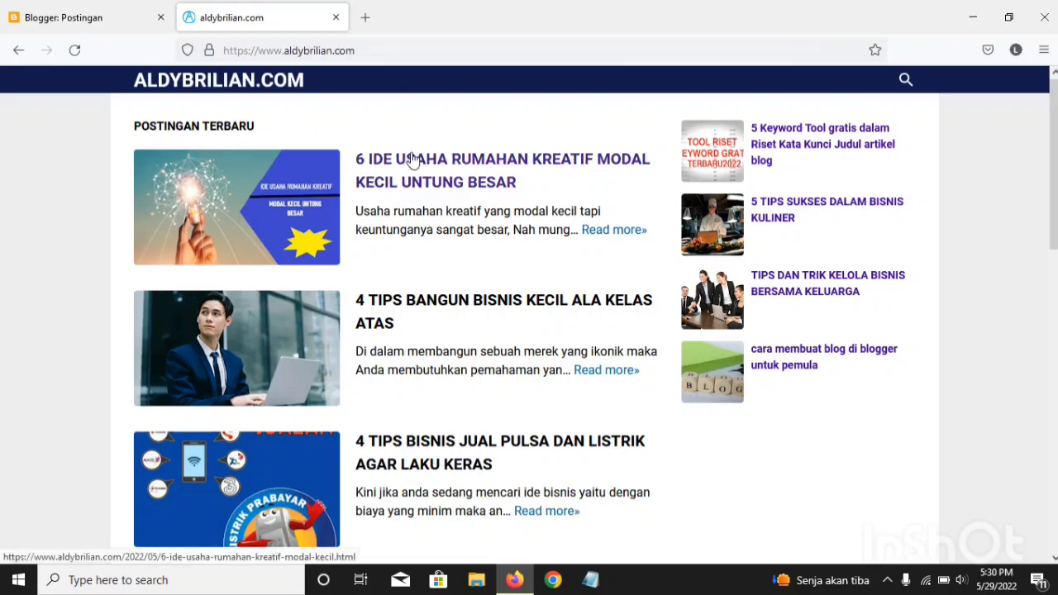
Step: Look through the latest posts on the aldybrilian.com home page, down to the page navigation and footer
scroll(414, 161, "down", 2)
scroll(413, 161, "down", 8)
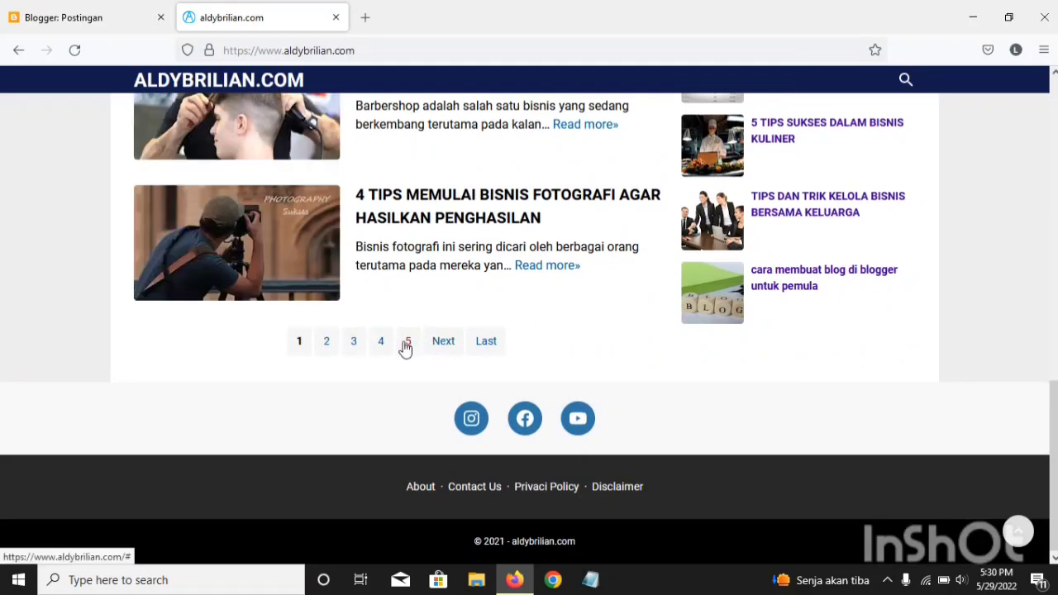
scroll(405, 348, "up", 10)
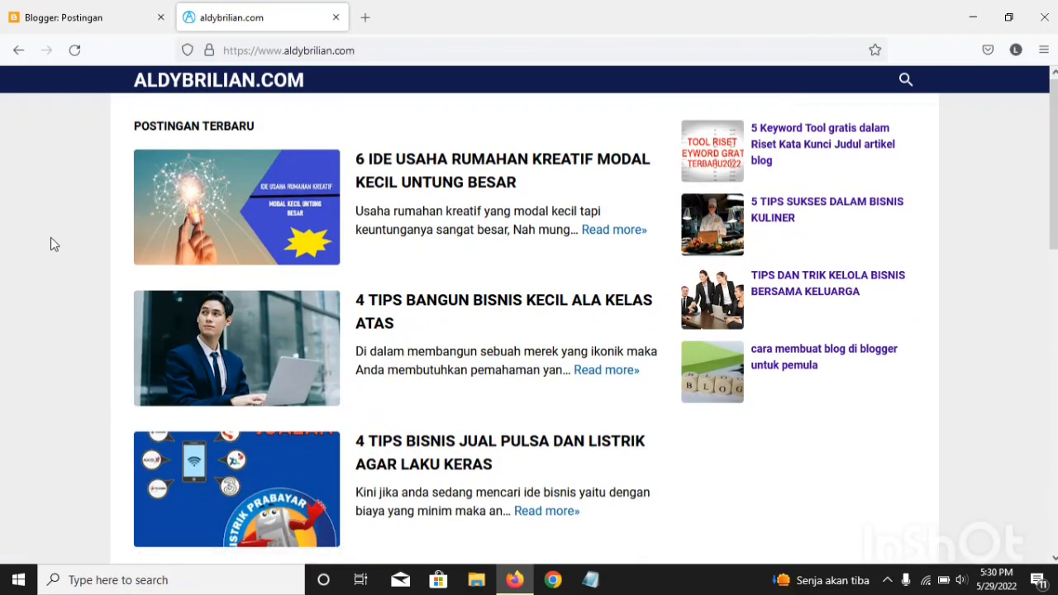
scroll(392, 331, "down", 2)
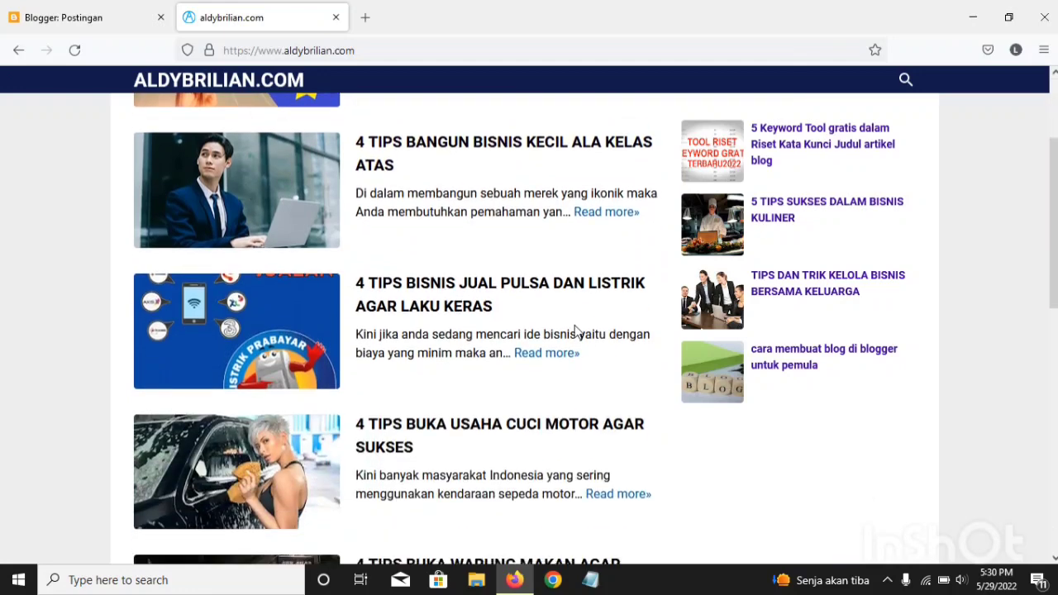
scroll(465, 354, "up", 2)
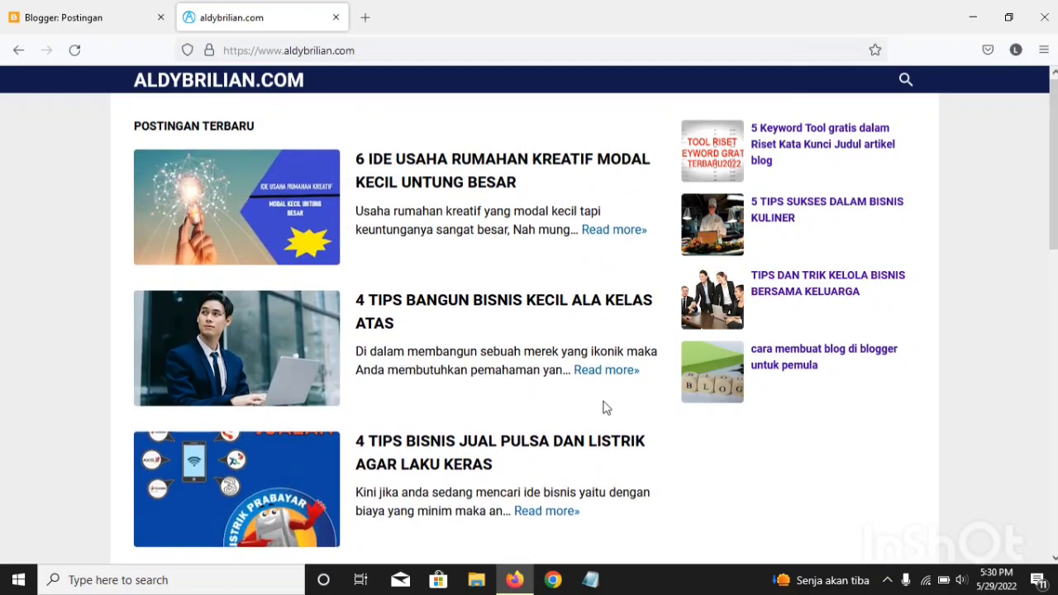
scroll(602, 276, "down", 8)
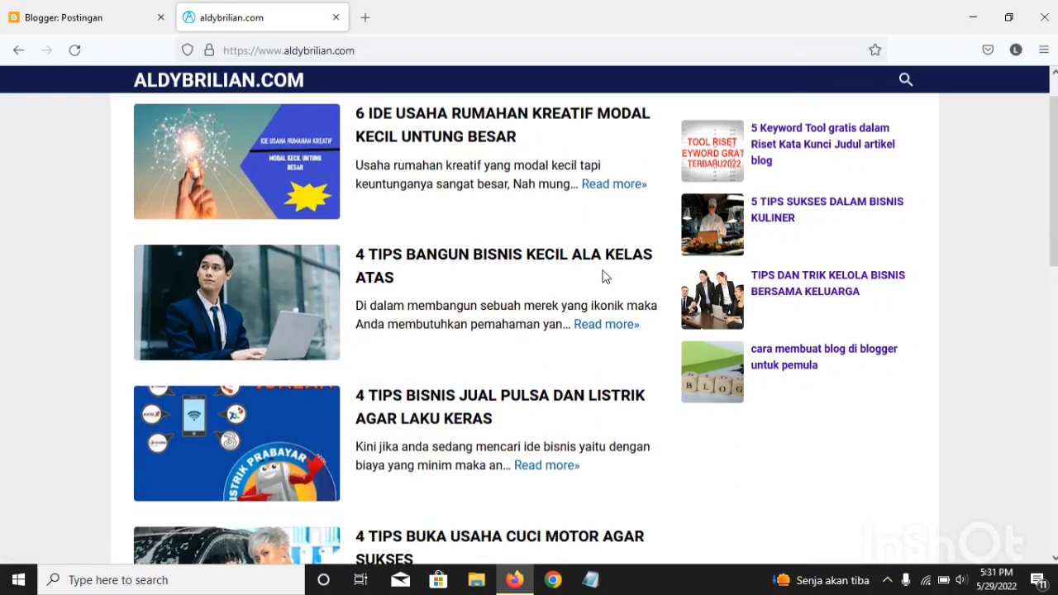
scroll(488, 353, "down", 4)
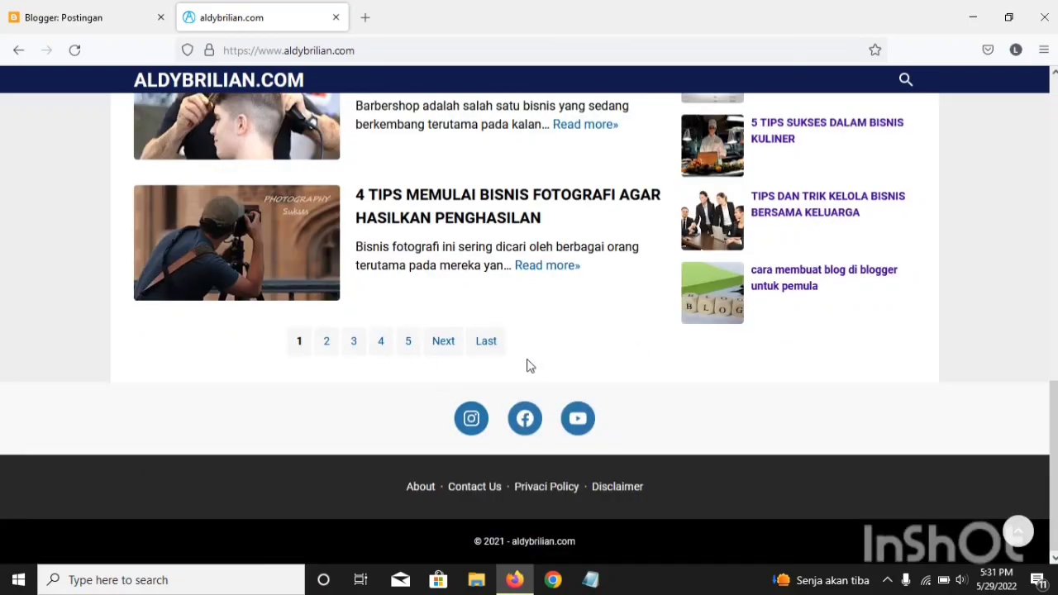
scroll(502, 345, "up", 7)
scroll(401, 248, "up", 3)
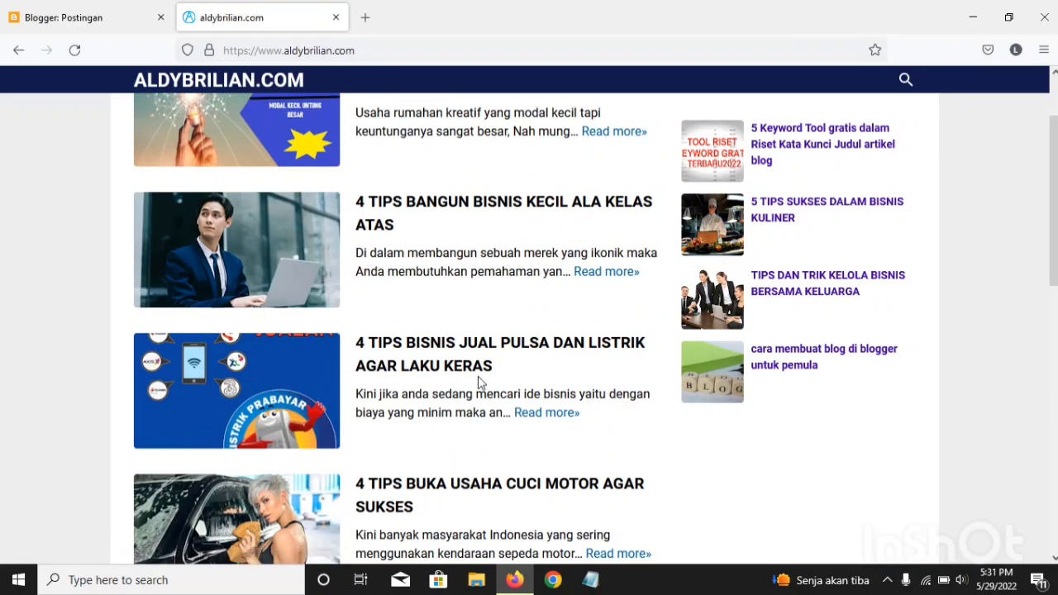
scroll(479, 381, "up", 1)
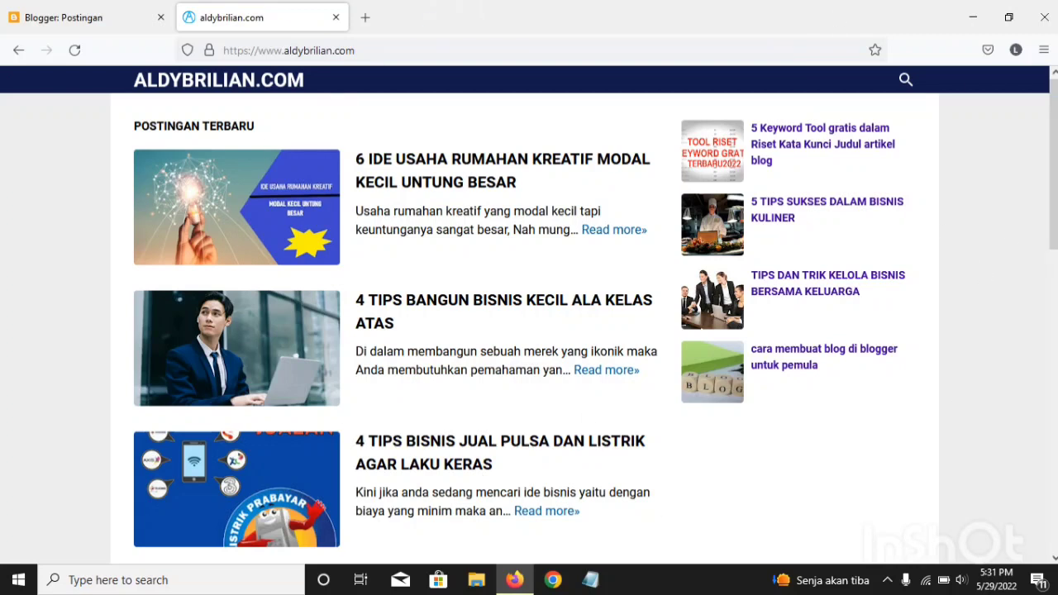
Step: Check the blog's search overlay, close it, and review the home page's article list and popular posts
left_click(906, 79)
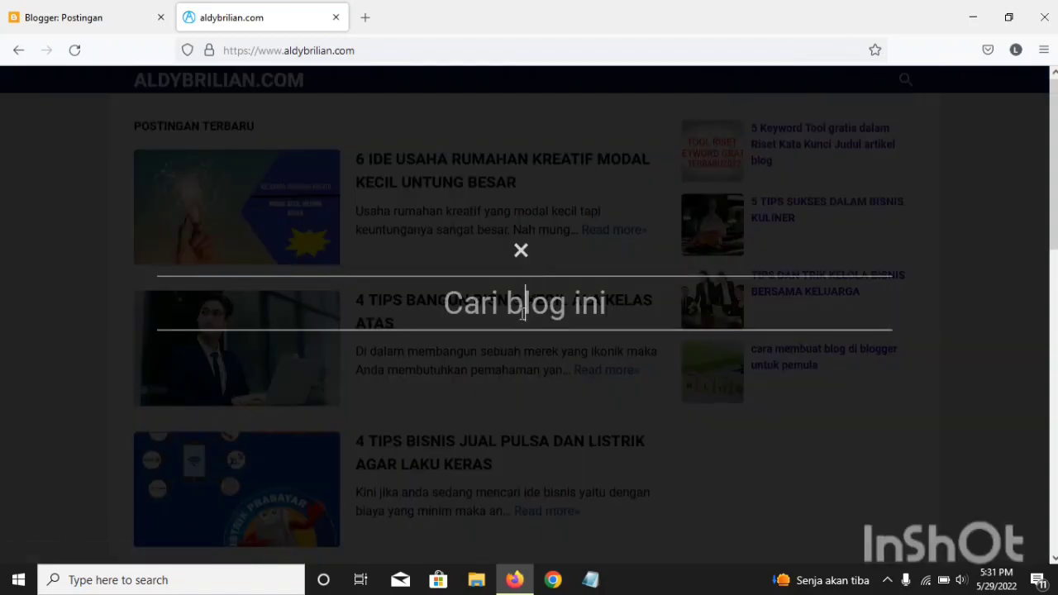
left_click(521, 250)
scroll(422, 315, "down", 1)
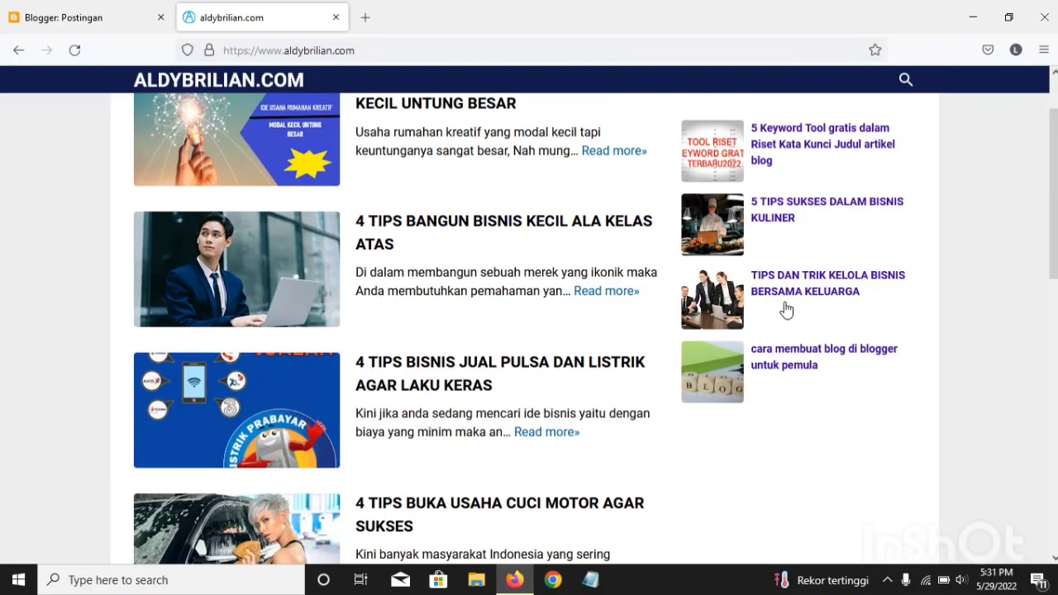
scroll(657, 494, "down", 3)
scroll(657, 494, "down", 4)
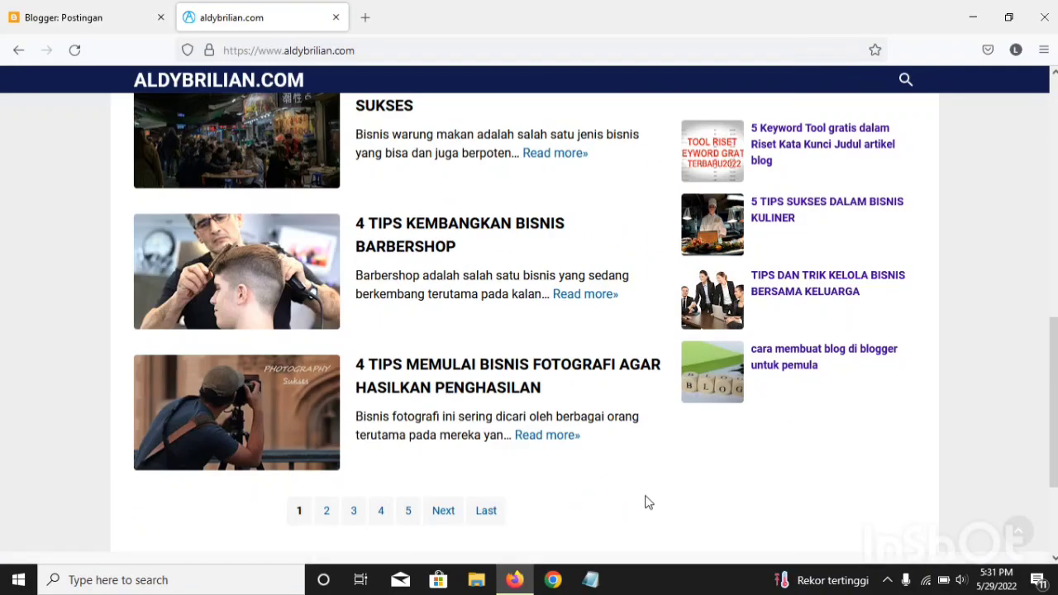
scroll(416, 359, "up", 5)
scroll(385, 267, "up", 4)
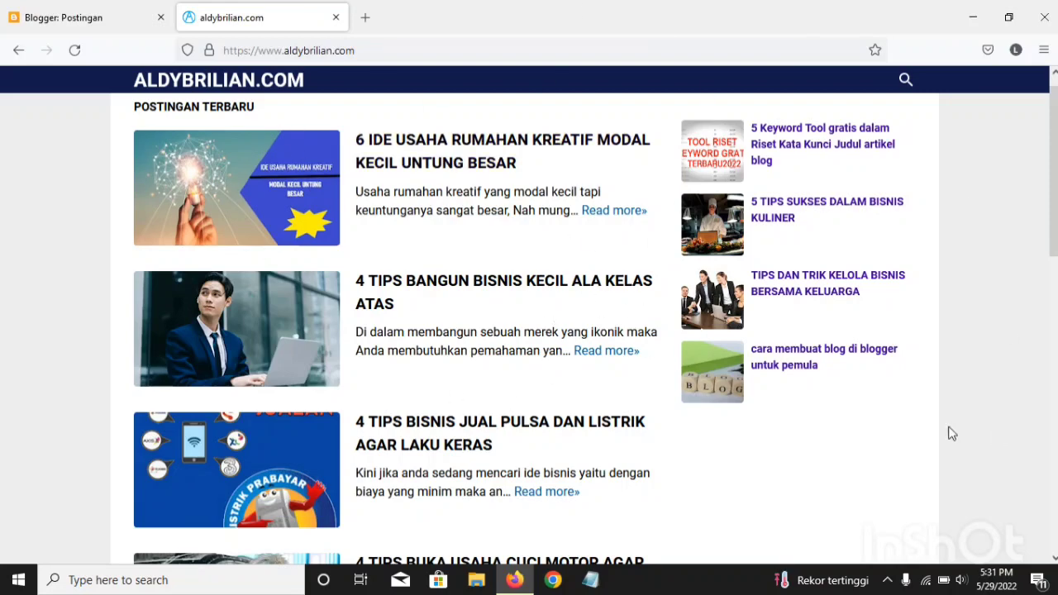
scroll(532, 165, "down", 5)
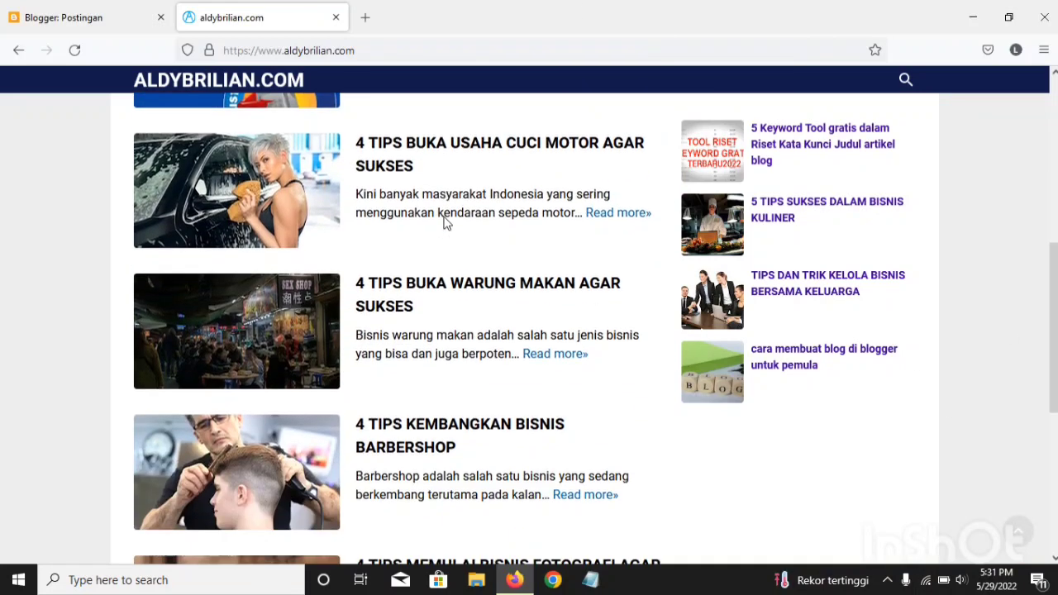
scroll(643, 355, "down", 1)
scroll(628, 355, "down", 3)
scroll(473, 266, "up", 4)
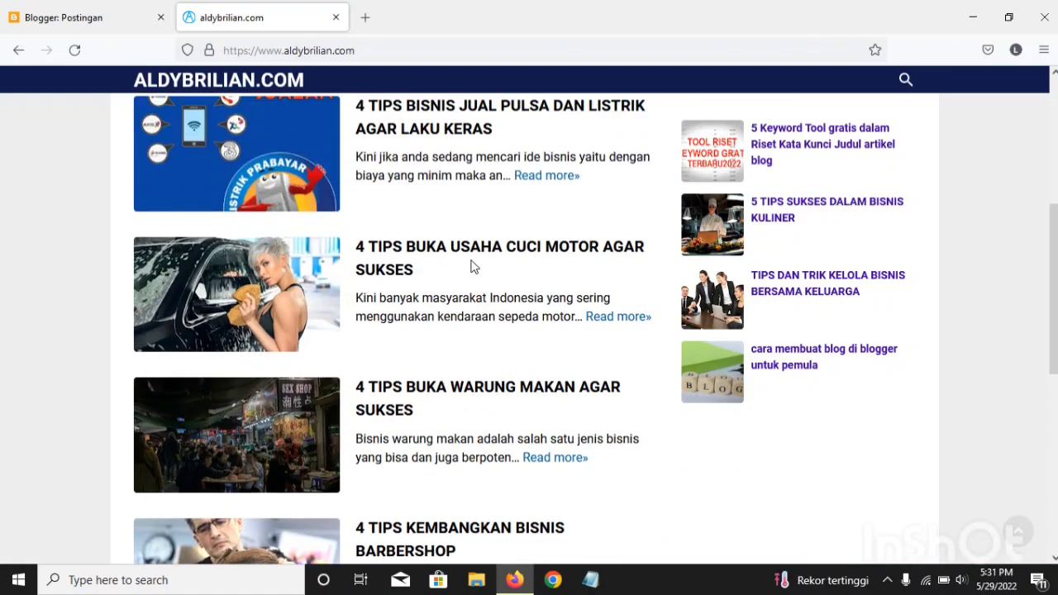
scroll(473, 266, "up", 4)
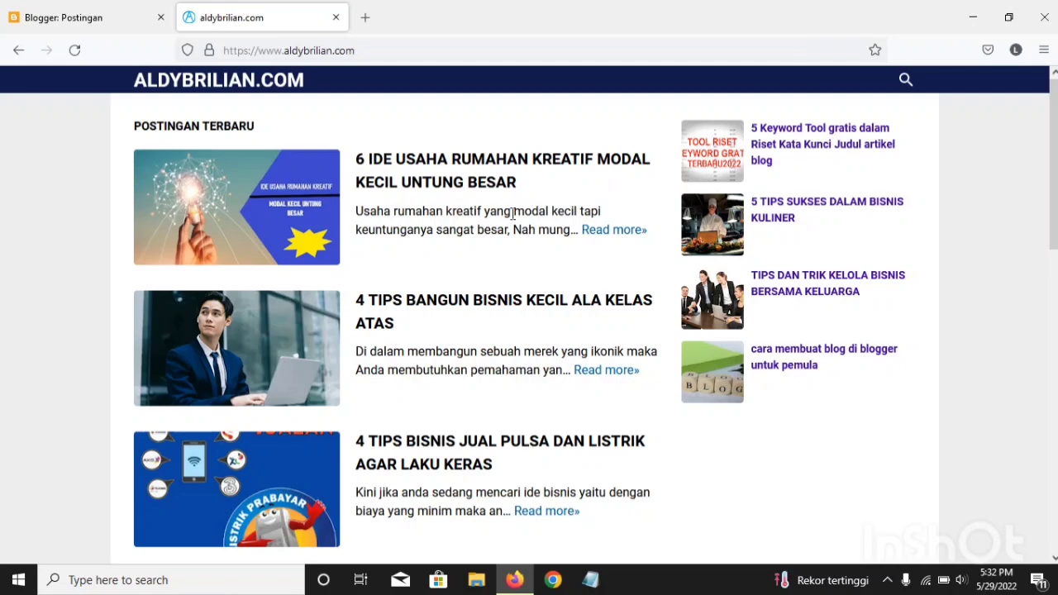
scroll(466, 198, "down", 5)
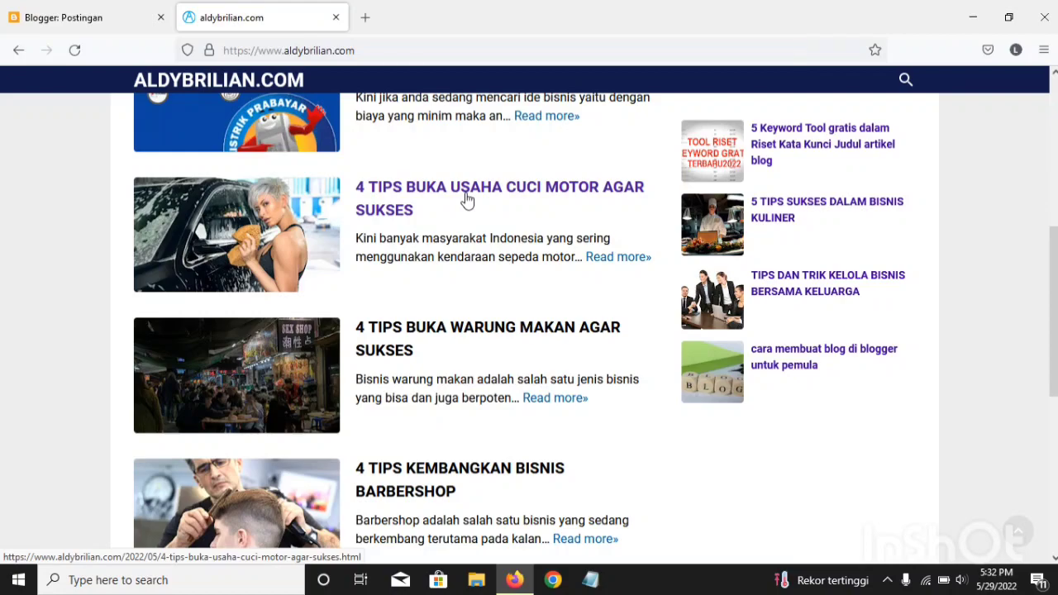
scroll(463, 205, "down", 5)
scroll(456, 207, "up", 2)
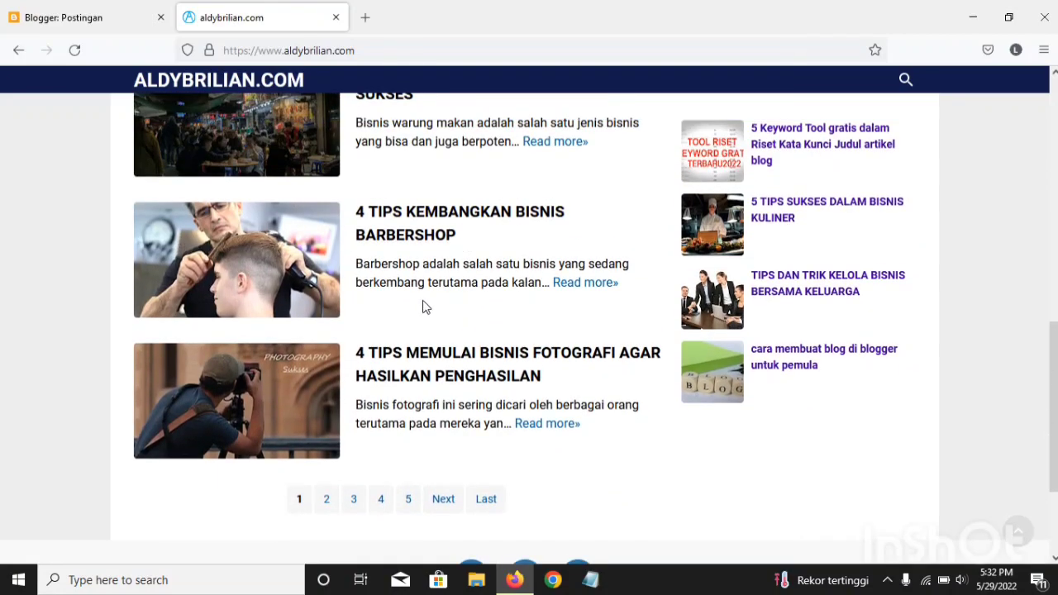
scroll(414, 253, "up", 8)
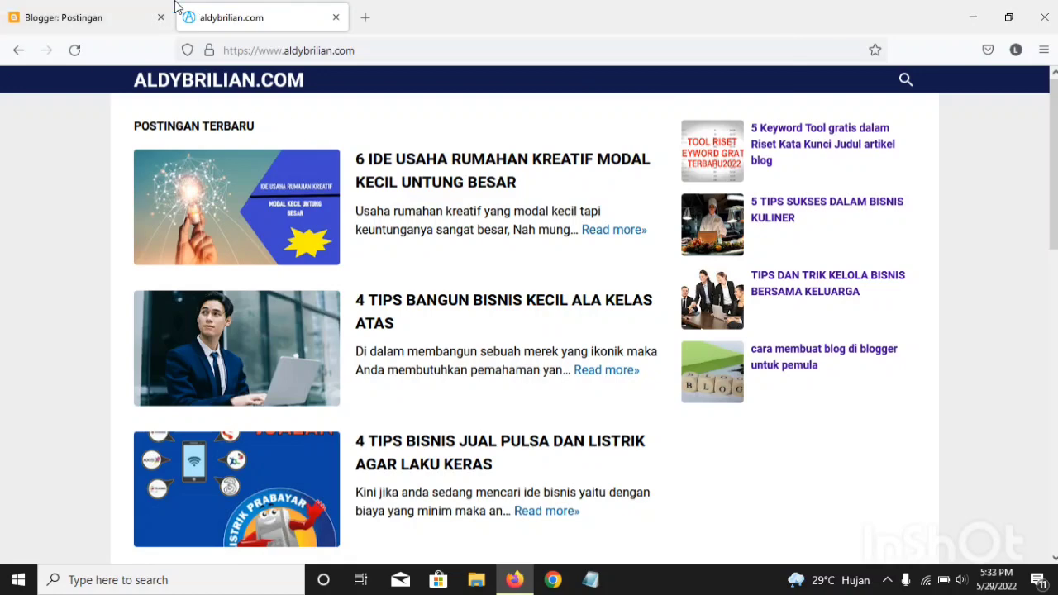
Step: Switch to the Blogger dashboard and create a new post for aldybrilian.com
left_click(91, 7)
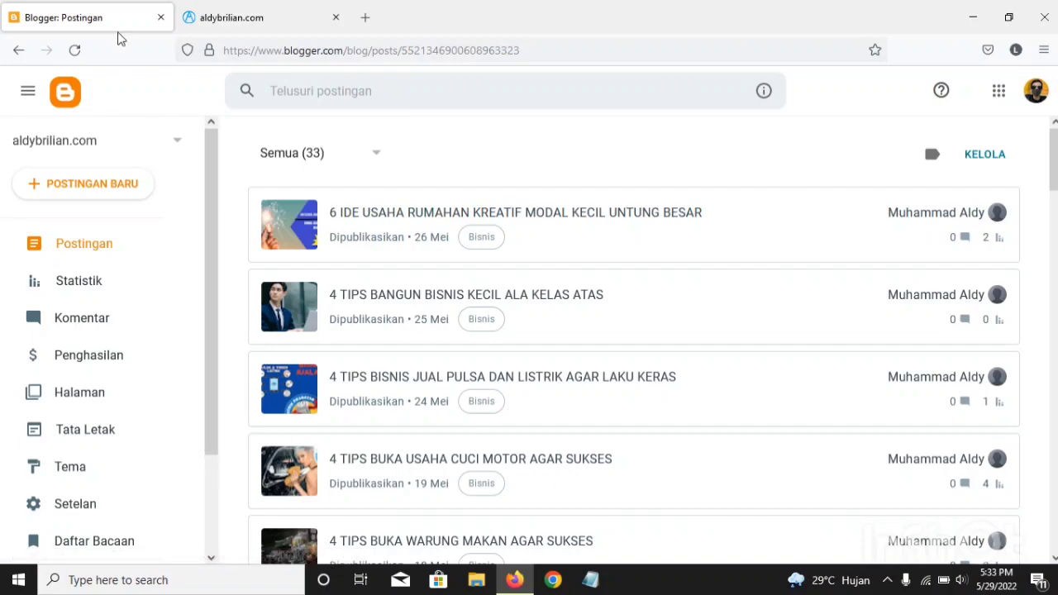
left_click(186, 8)
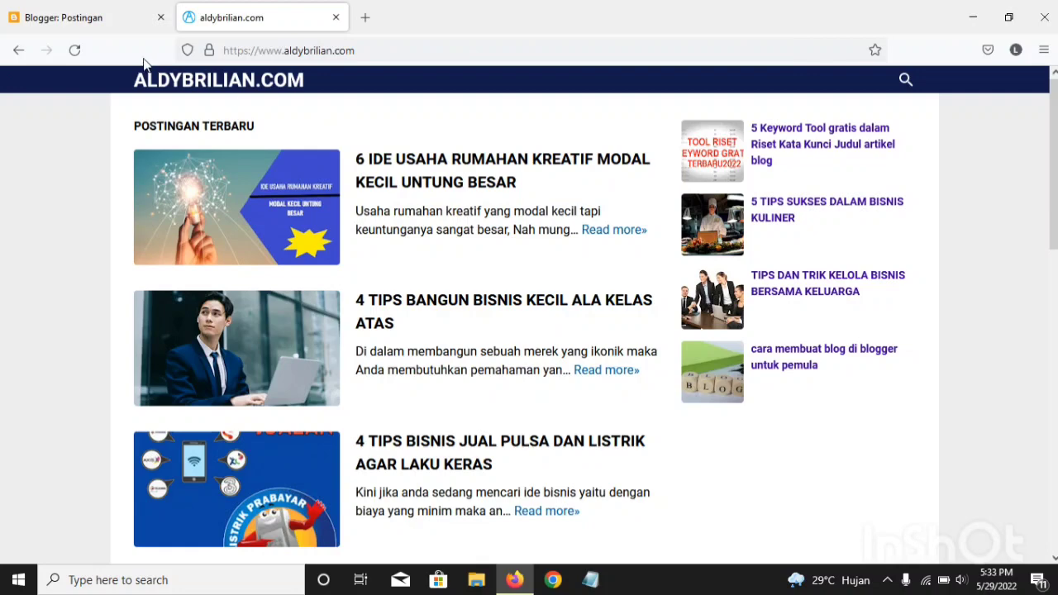
left_click(101, 10)
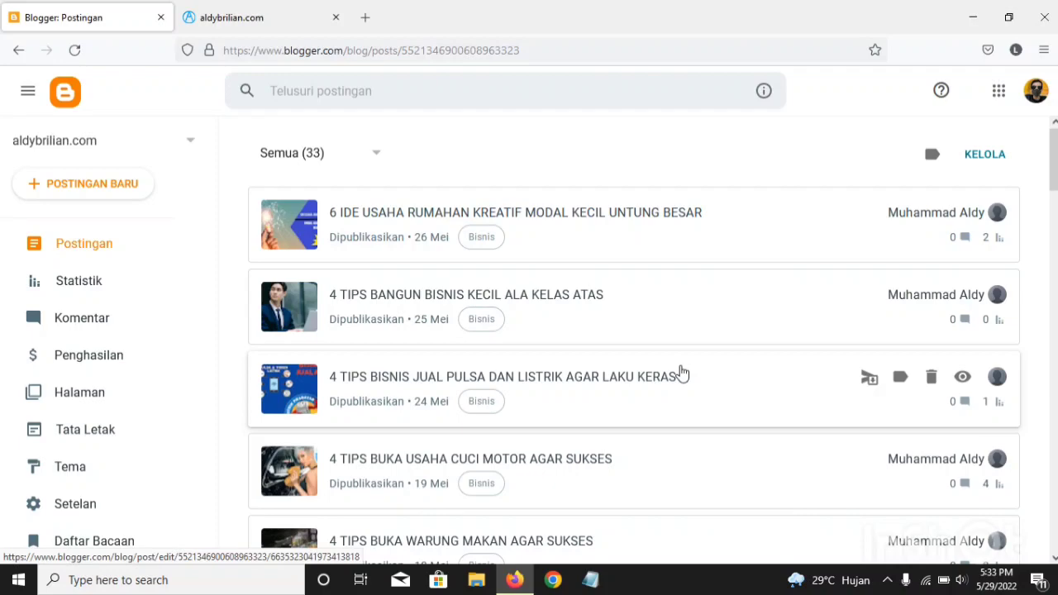
left_click(235, 12)
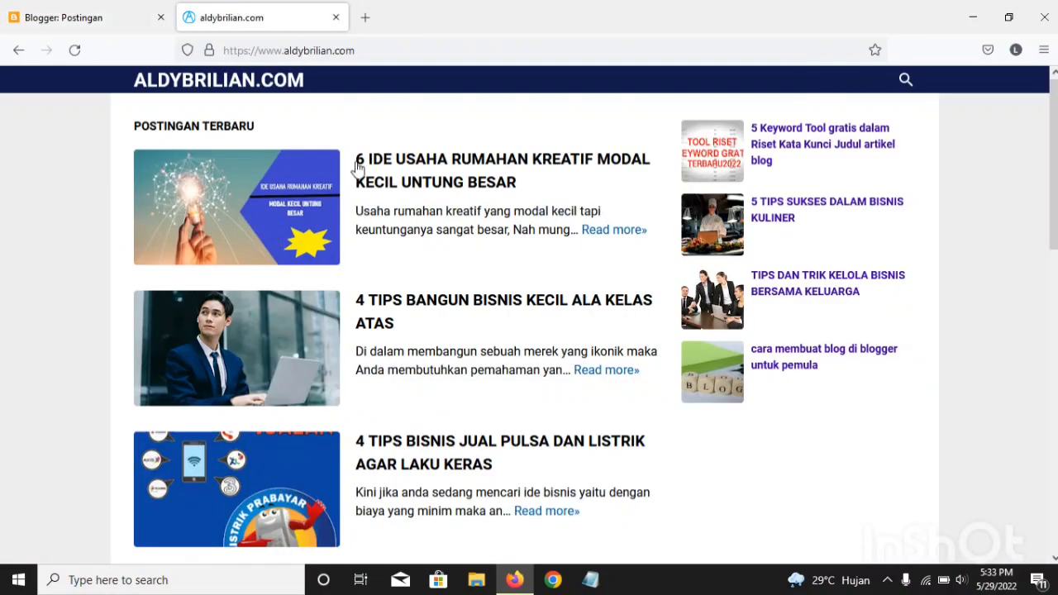
left_click(106, 10)
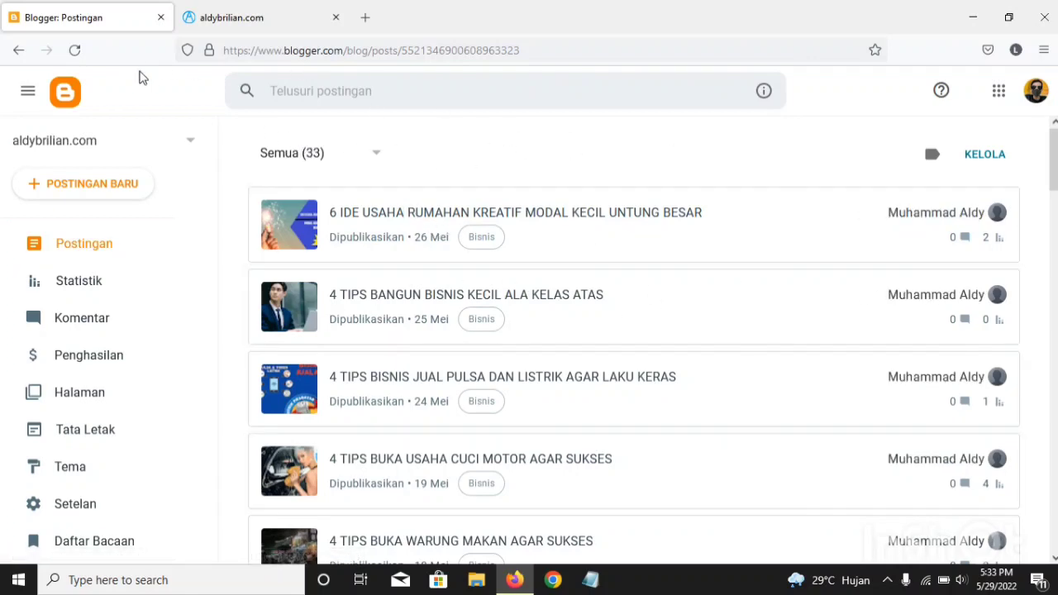
left_click(45, 186)
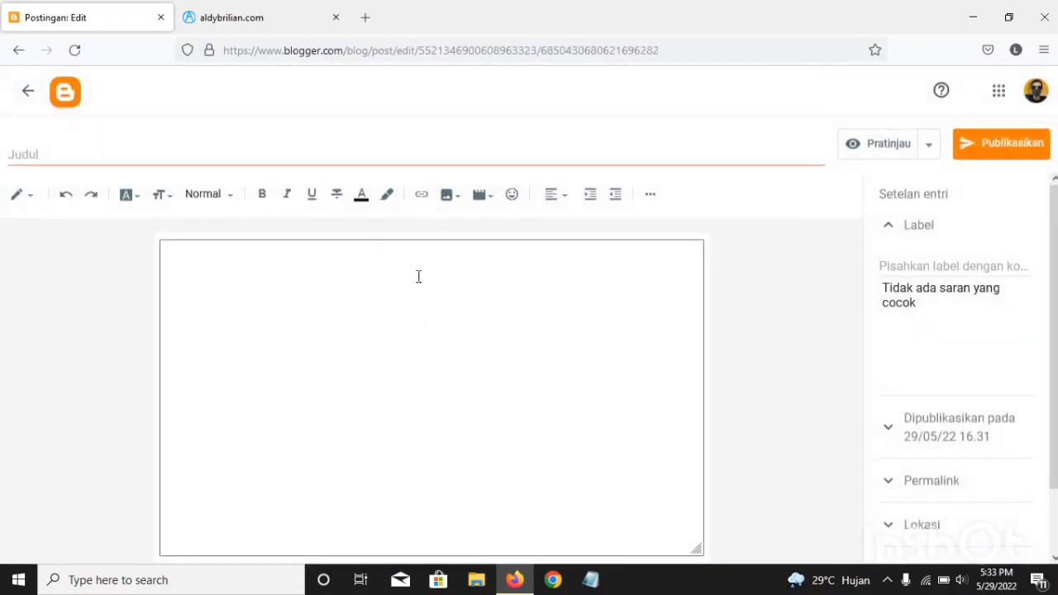
left_click(17, 150)
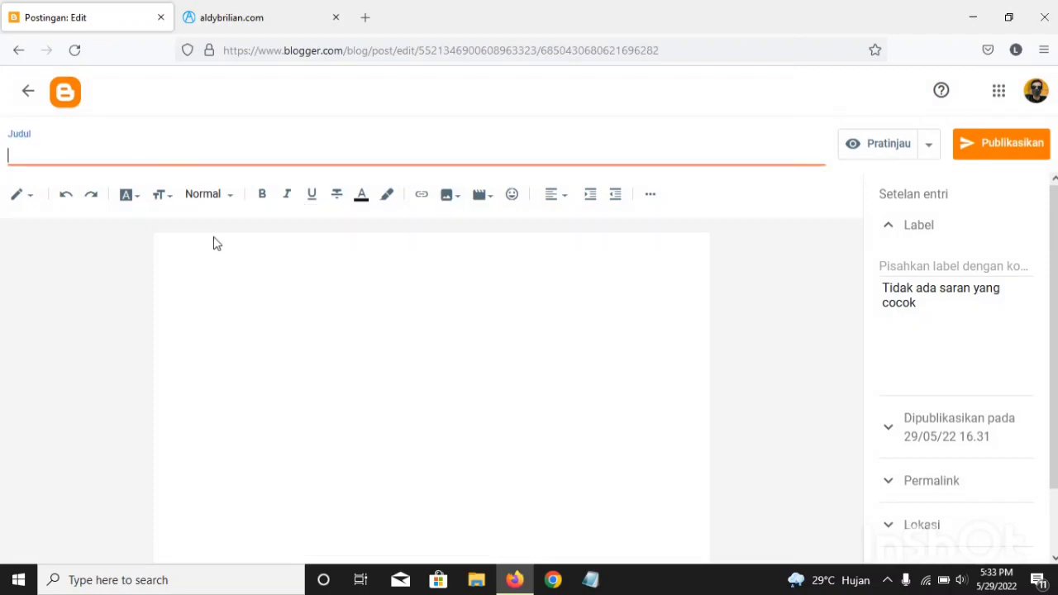
left_click(166, 249)
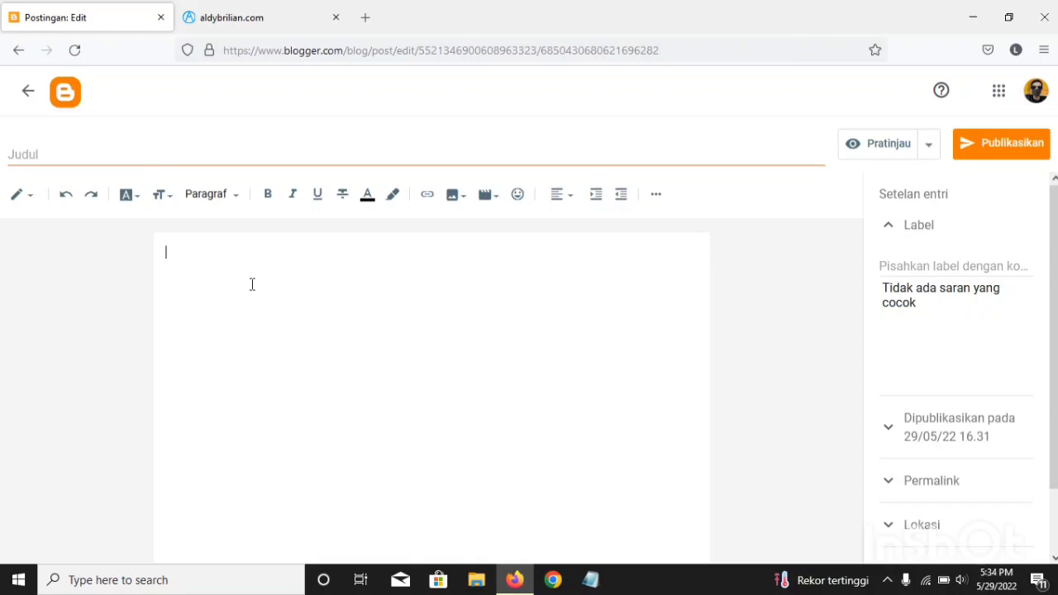
left_click(291, 8)
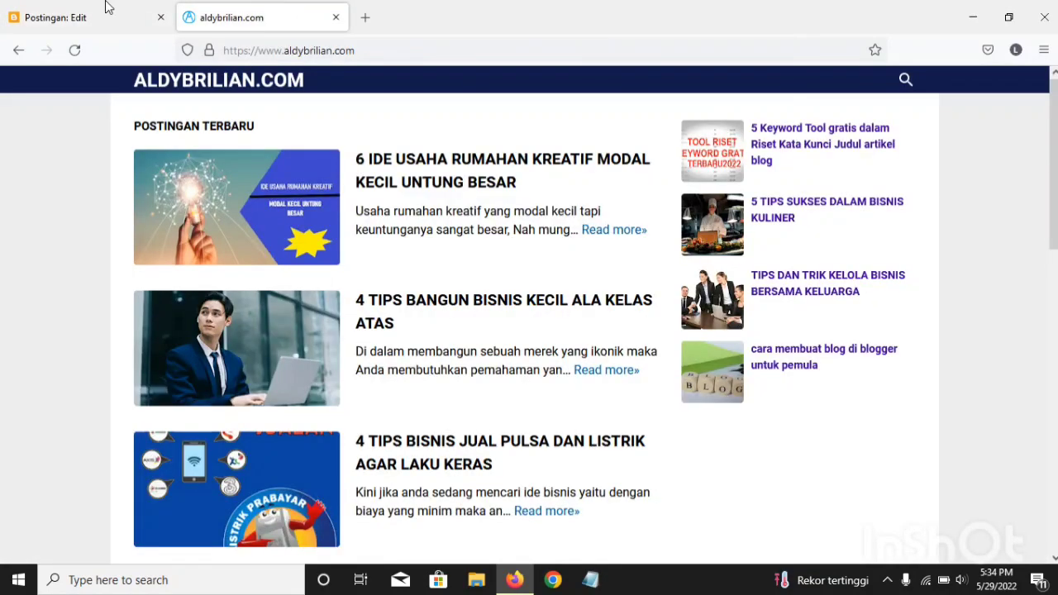
left_click(83, 9)
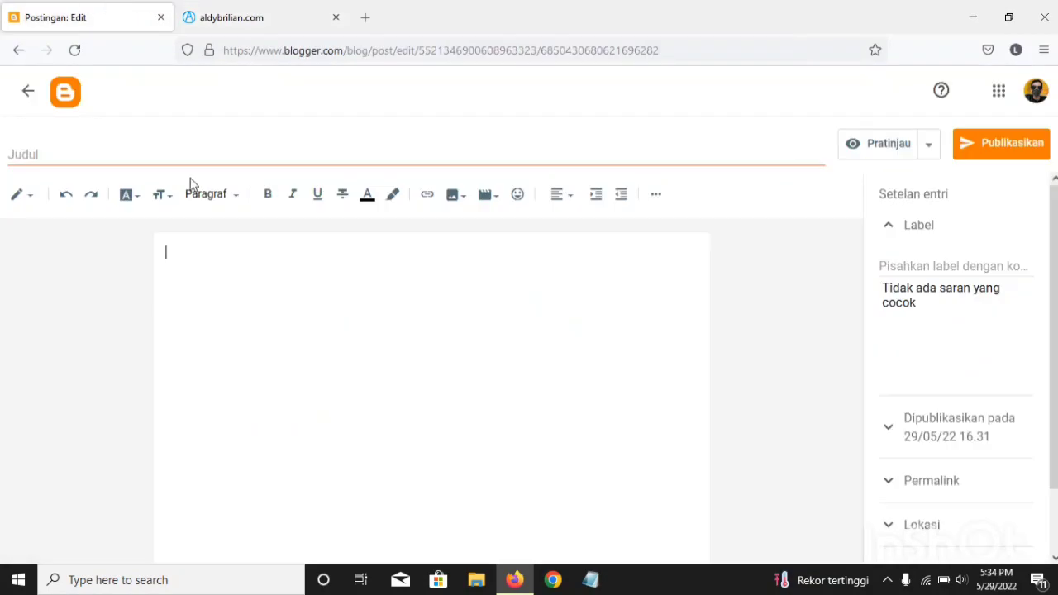
left_click(38, 158)
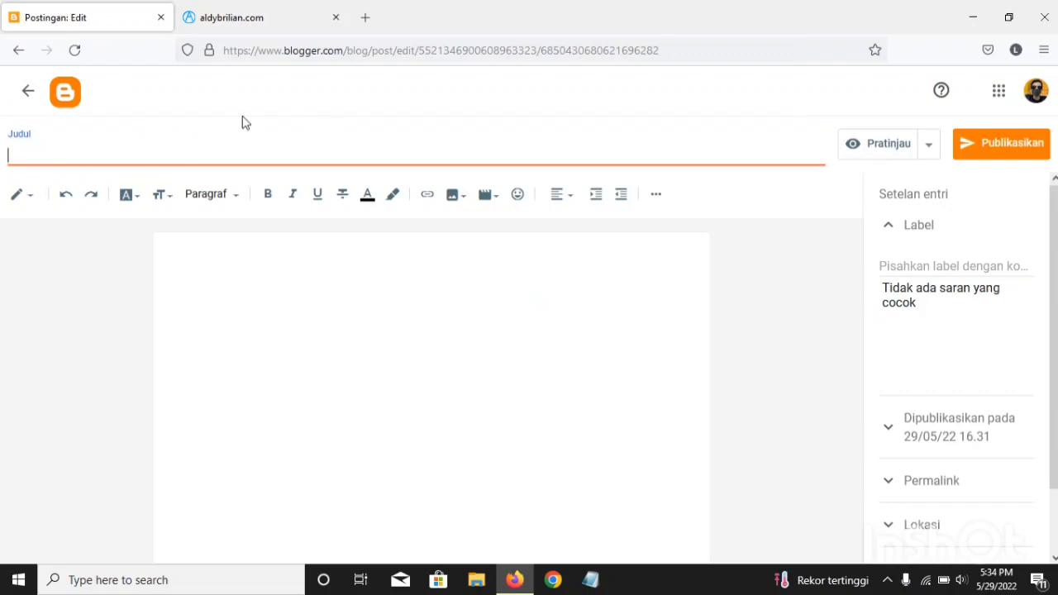
left_click(4, 140)
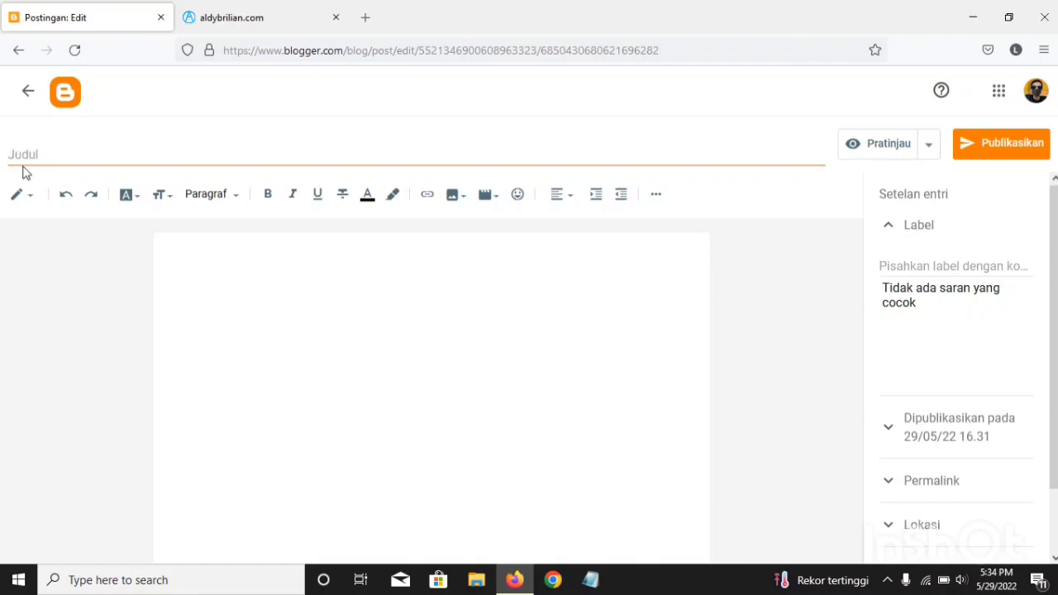
left_click(23, 162)
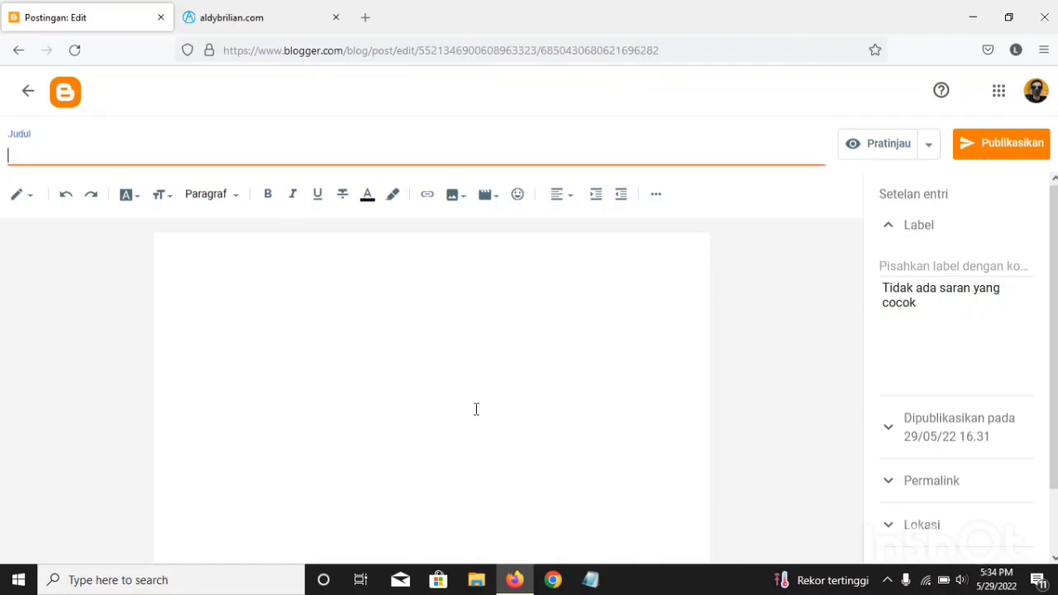
left_click(186, 248)
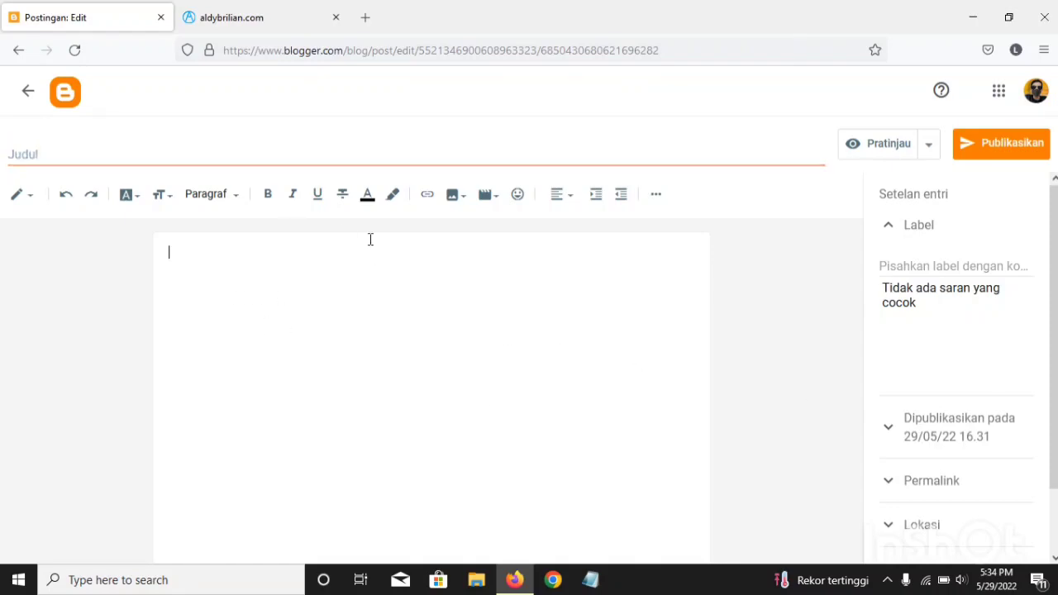
Step: Place the cursor in the new post's title field, open a blank browser tab, and return to the post editor
left_click(52, 148)
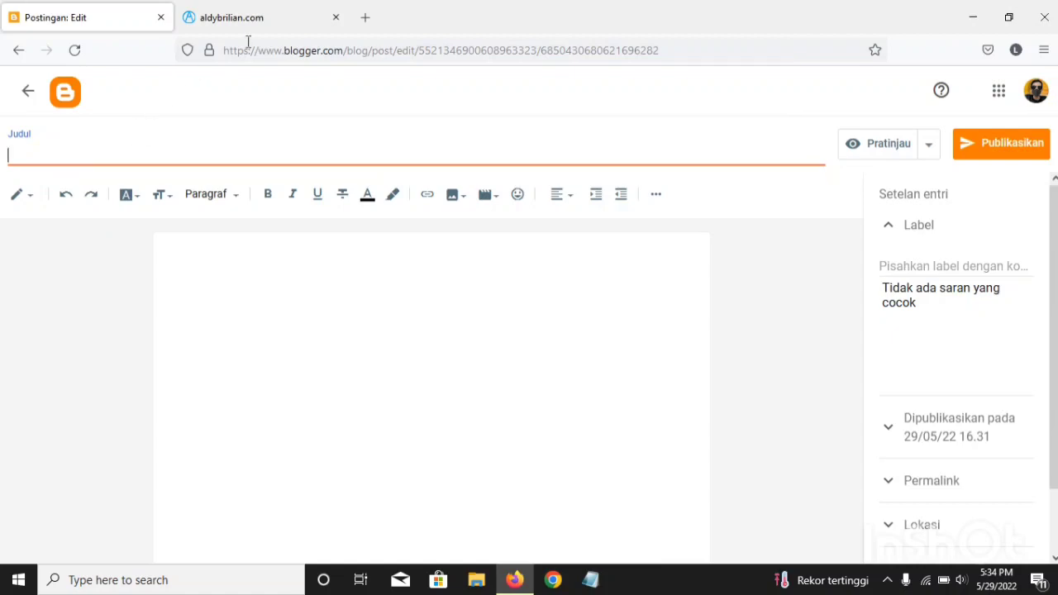
left_click(364, 17)
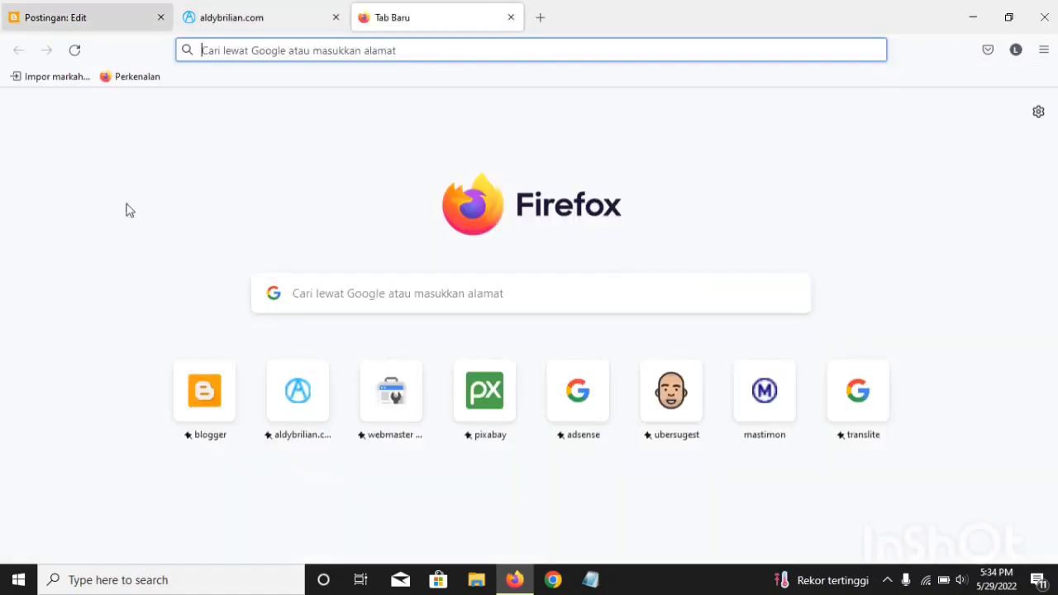
left_click(68, 11)
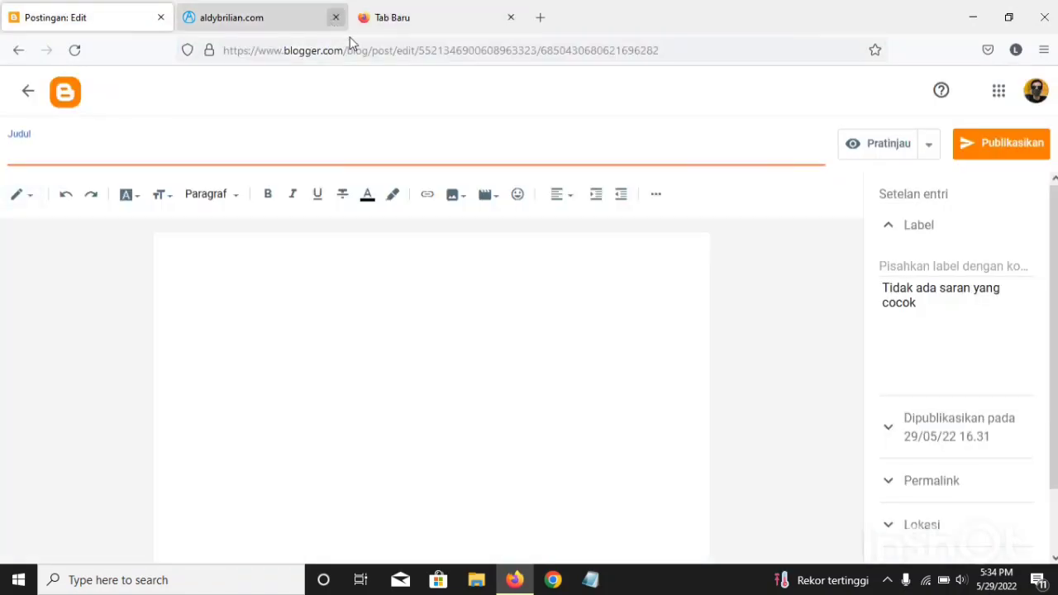
Step: Open Ubersuggest from the blank tab's shortcuts and look through its Plans & Pricing page
left_click(438, 9)
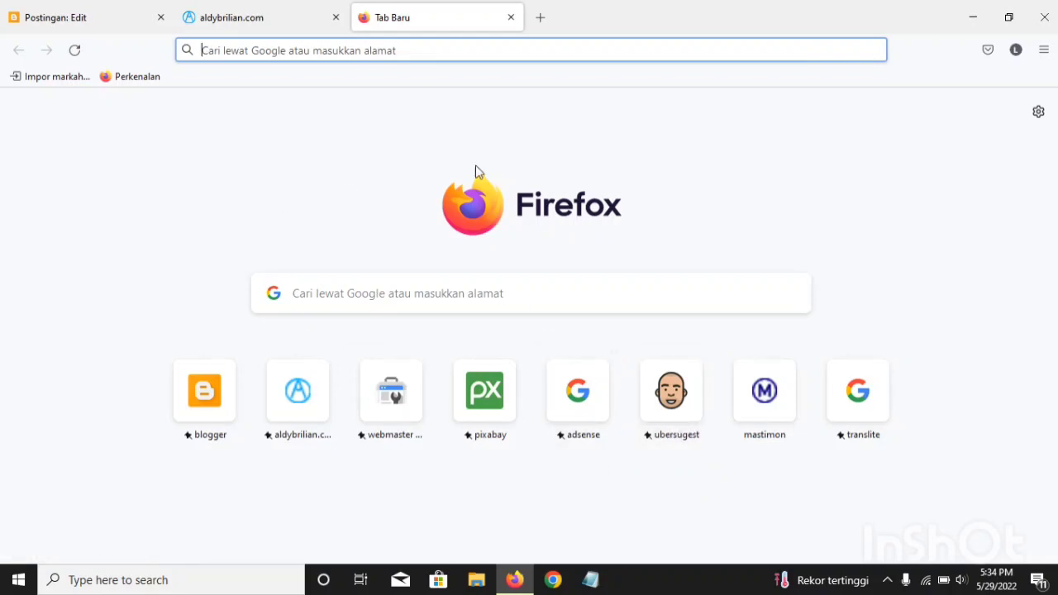
left_click(677, 435)
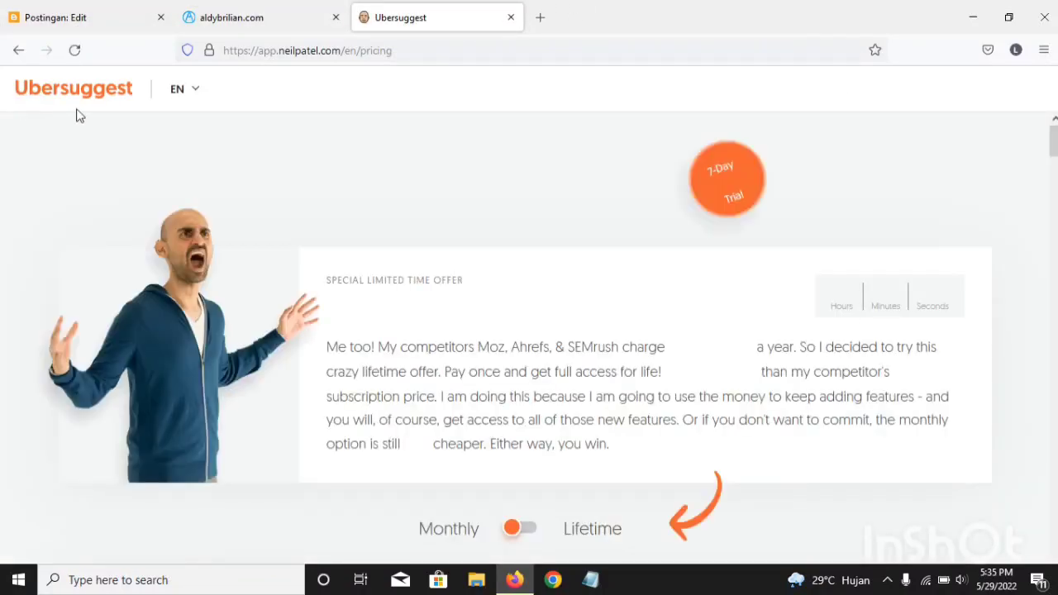
scroll(888, 190, "down", 3)
scroll(888, 203, "up", 3)
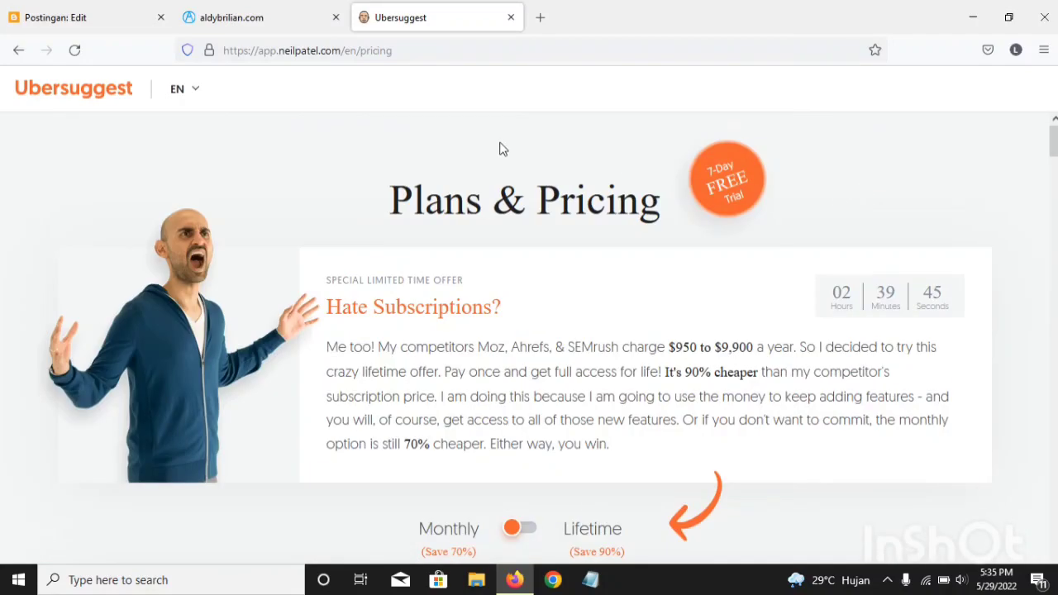
left_click(118, 95)
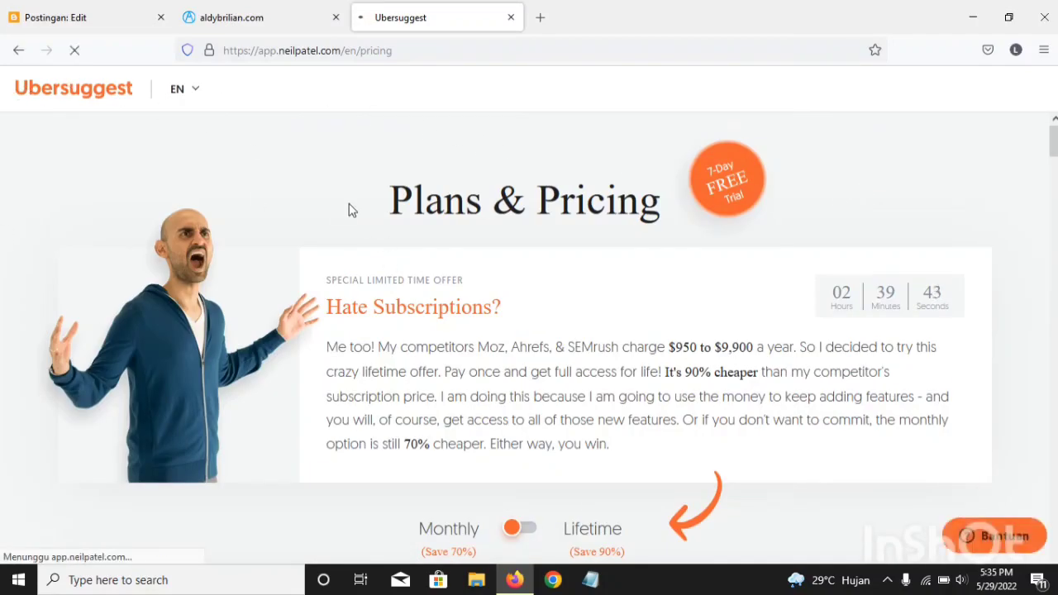
scroll(405, 208, "down", 5)
scroll(415, 206, "down", 10)
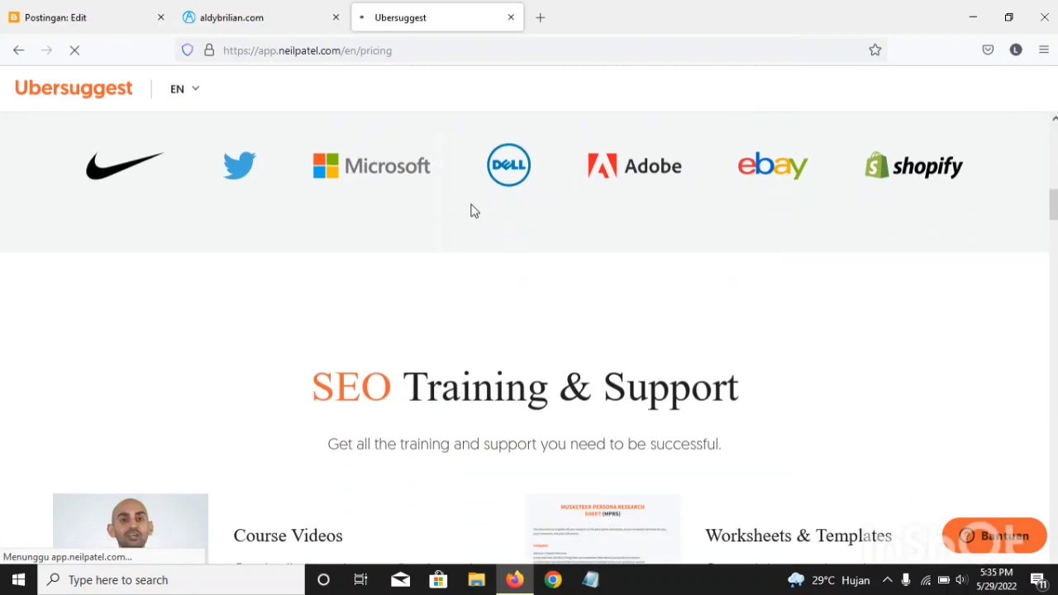
scroll(473, 206, "up", 10)
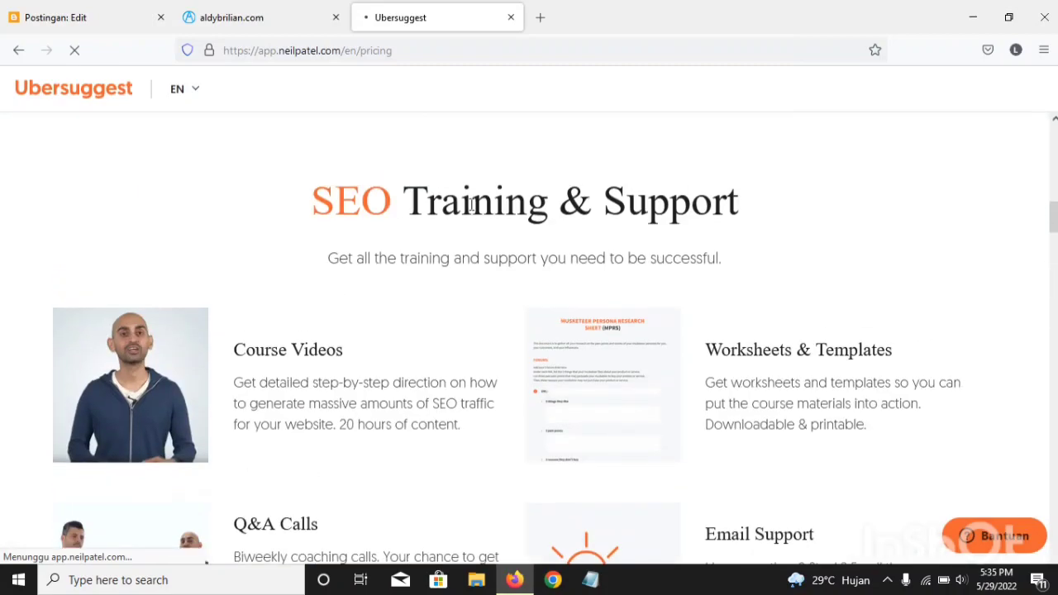
scroll(472, 208, "up", 5)
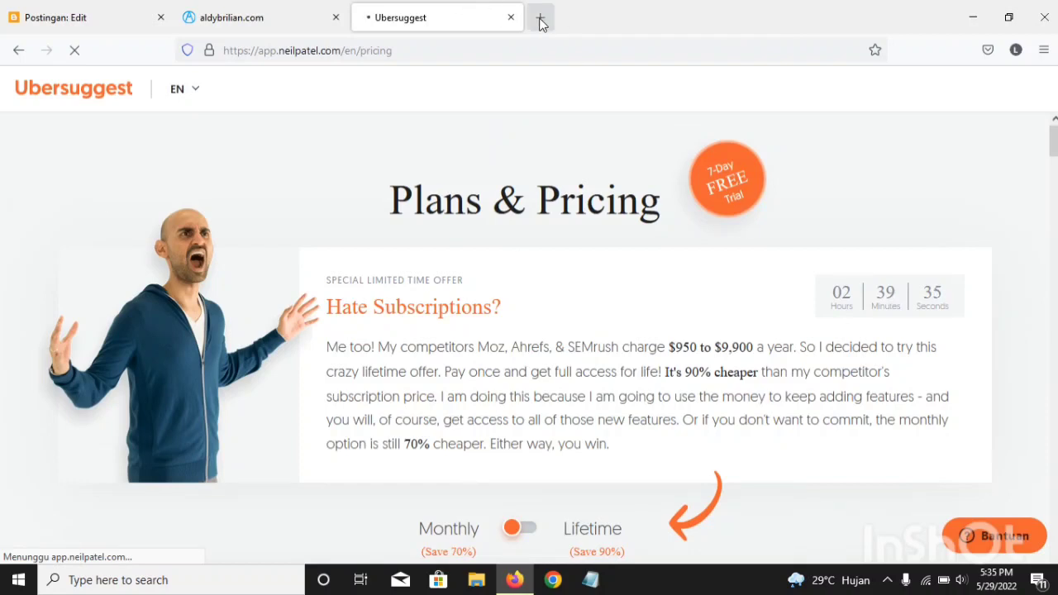
Step: Load the free keyword tool page neilpatel.com/ubersuggest, decline the SEO tips subscription, and close the SEO traffic questionnaire
left_click(434, 61)
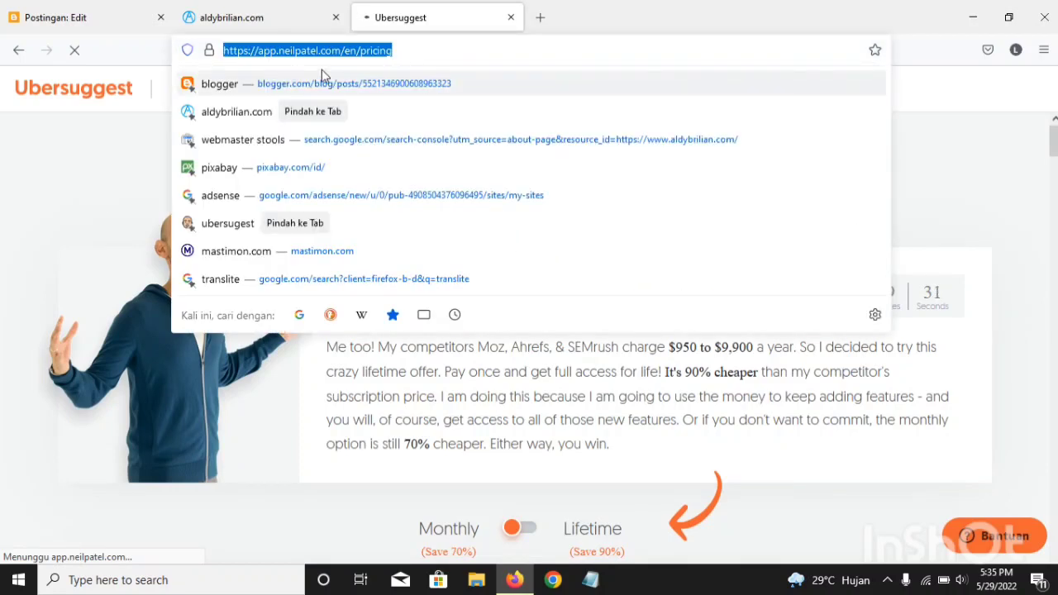
type("ub")
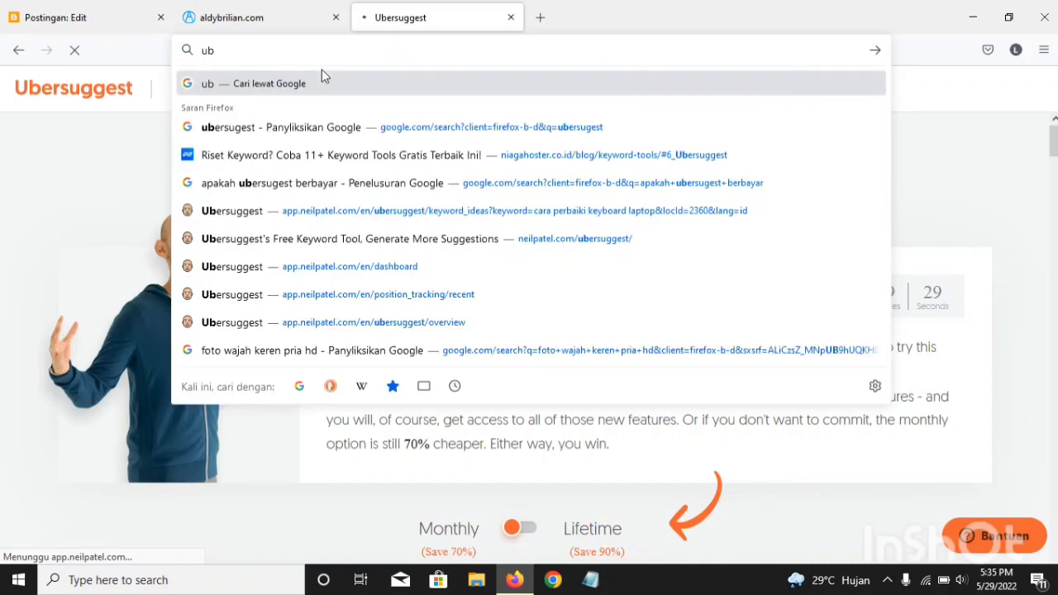
left_click(248, 110)
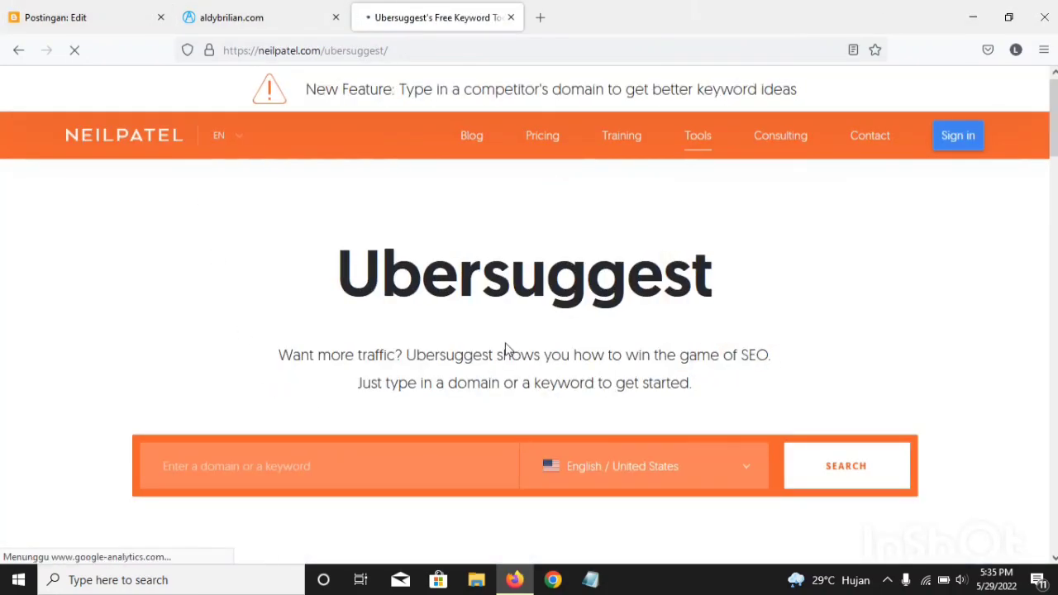
scroll(507, 351, "down", 2)
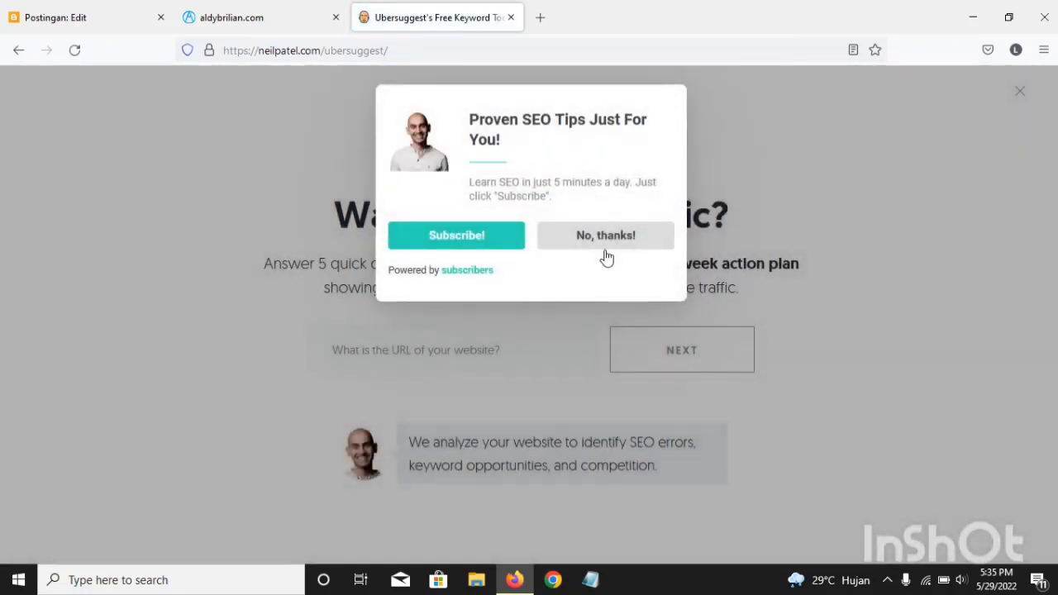
left_click(606, 257)
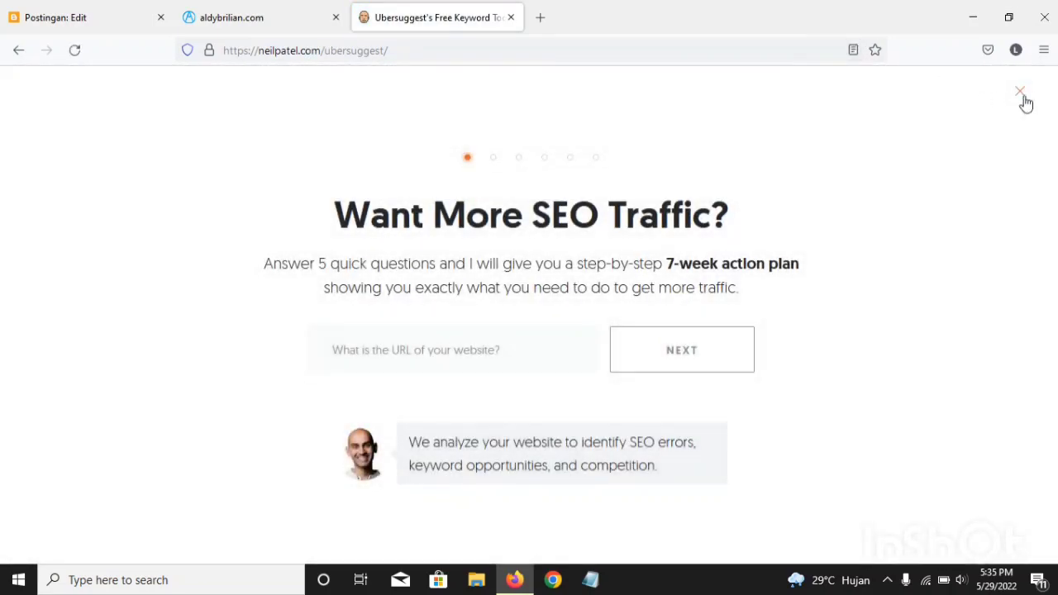
left_click(1022, 92)
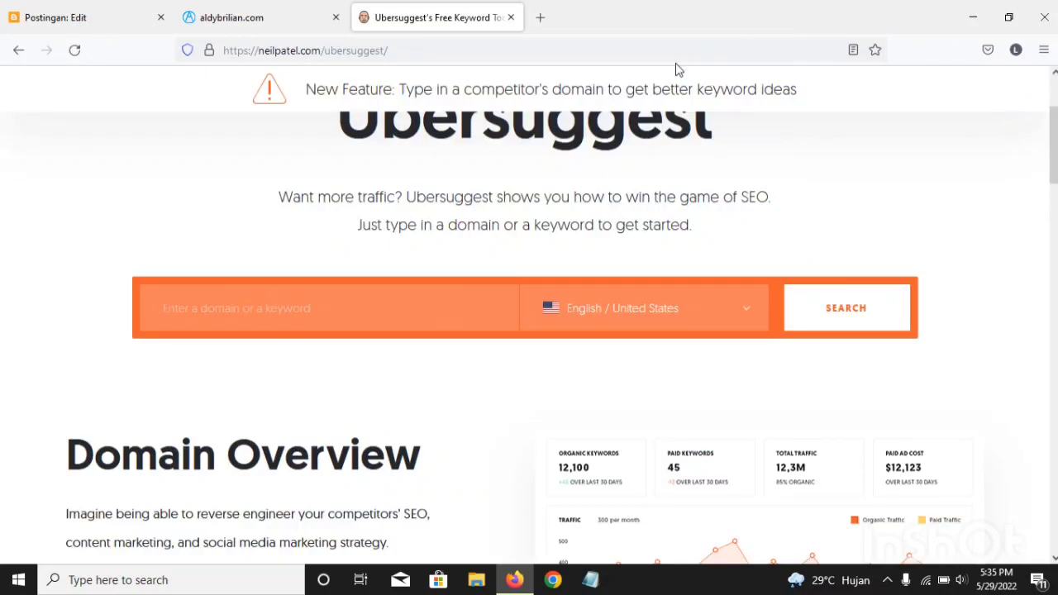
Step: Set the keyword search's language and country to Indonesian / Indonesia
left_click(673, 296)
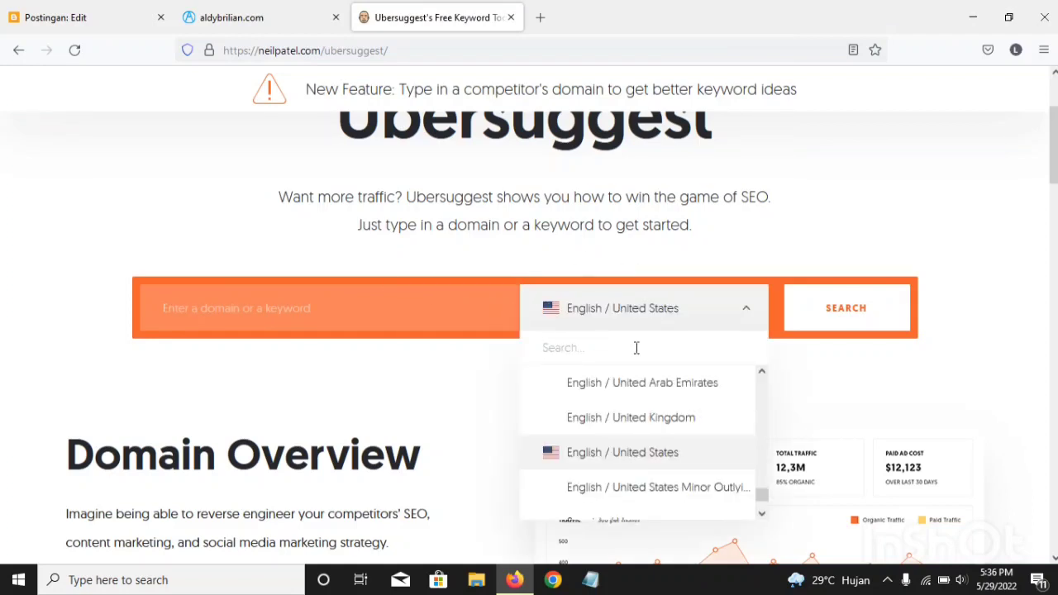
type("ind")
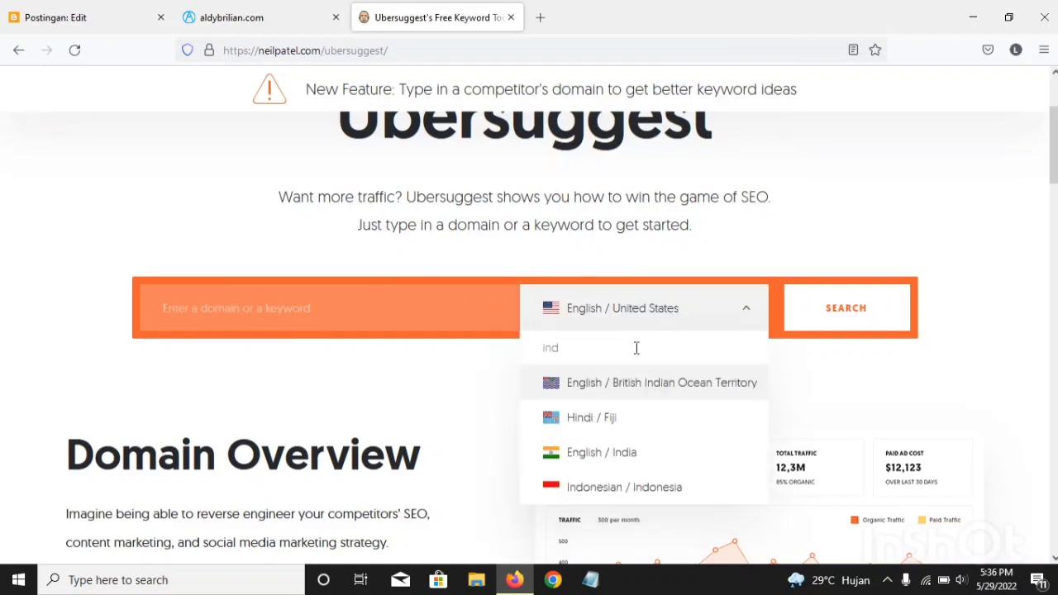
left_click(590, 493)
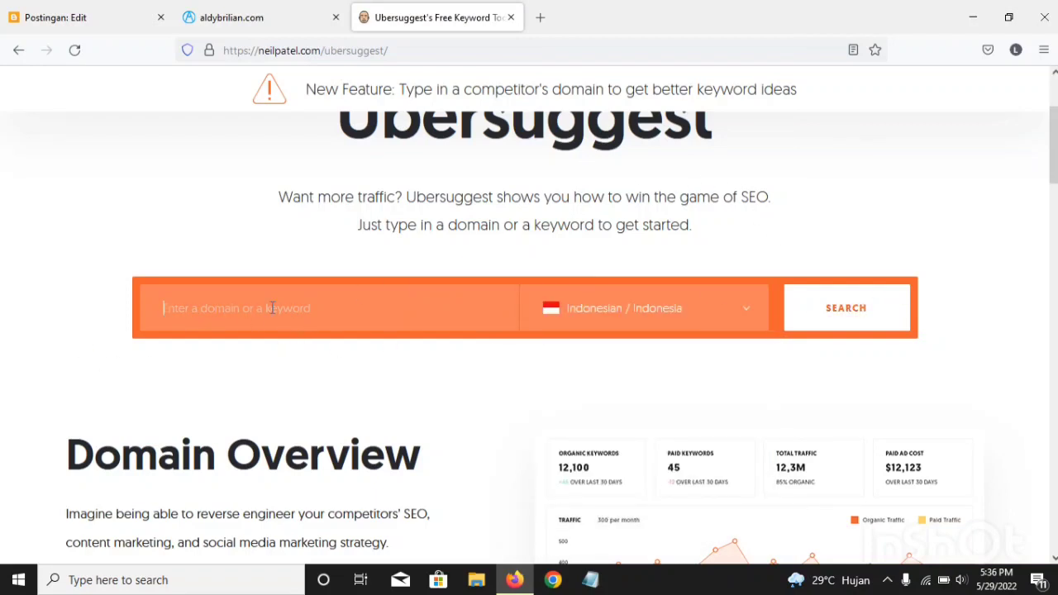
Step: Run a keyword search for "ide binnis" and close the free account offer over the keyword overview
type("ide")
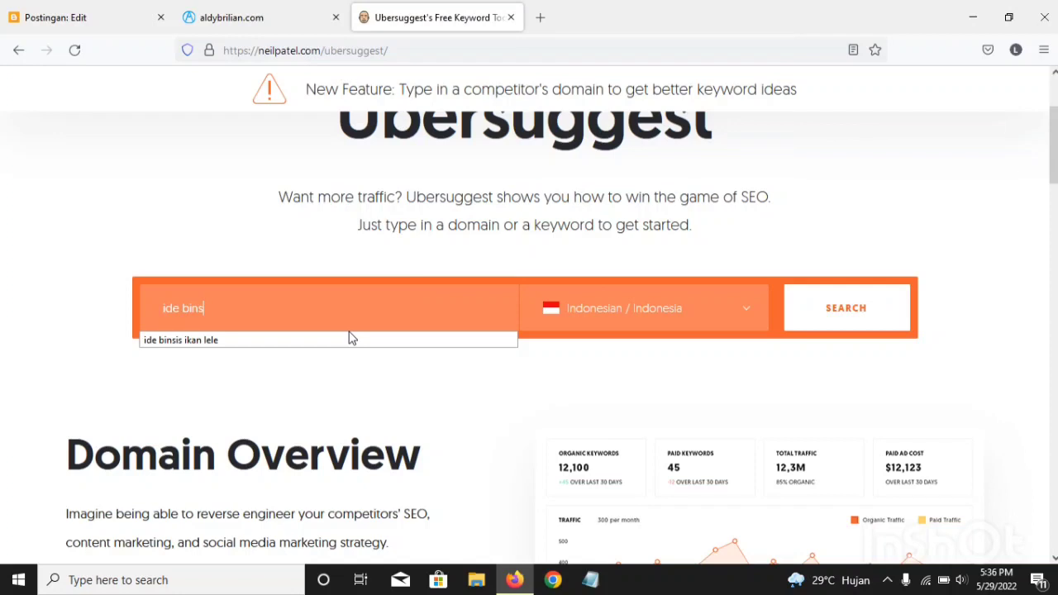
type("binni")
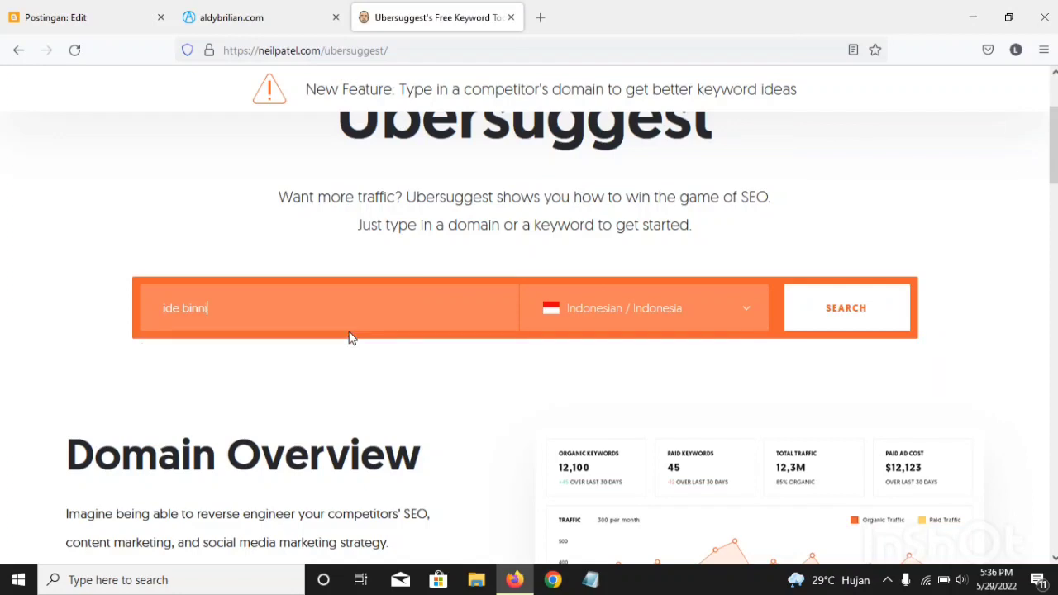
type("s")
key("Return")
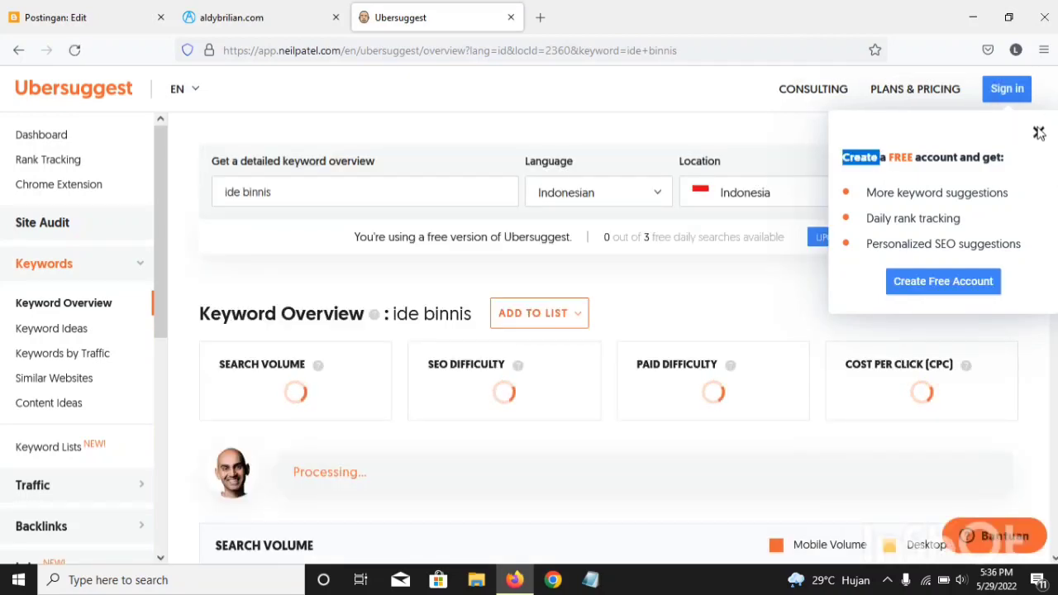
double_click(1039, 133)
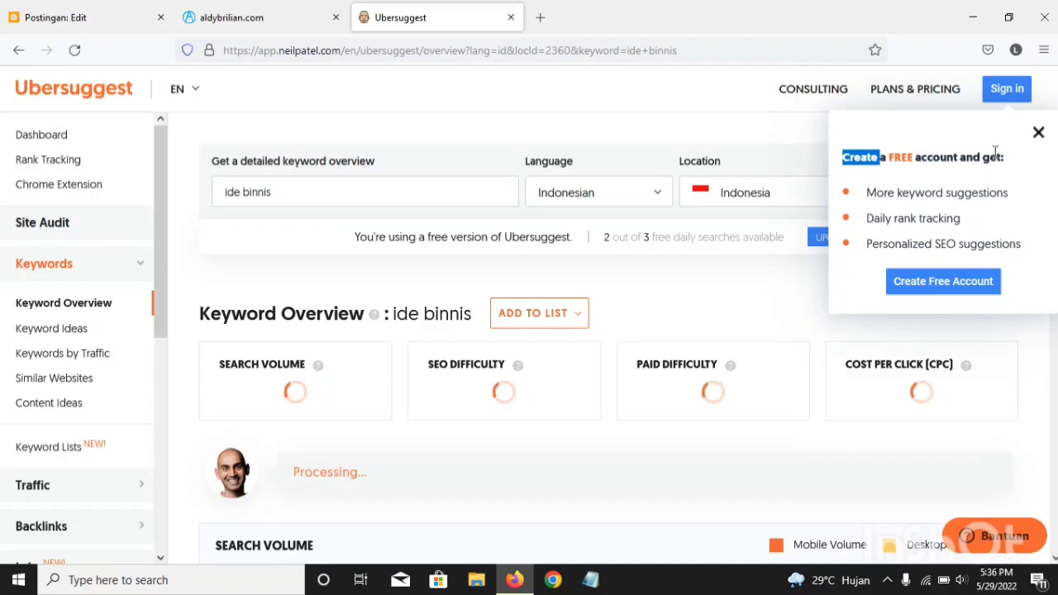
left_click(1039, 133)
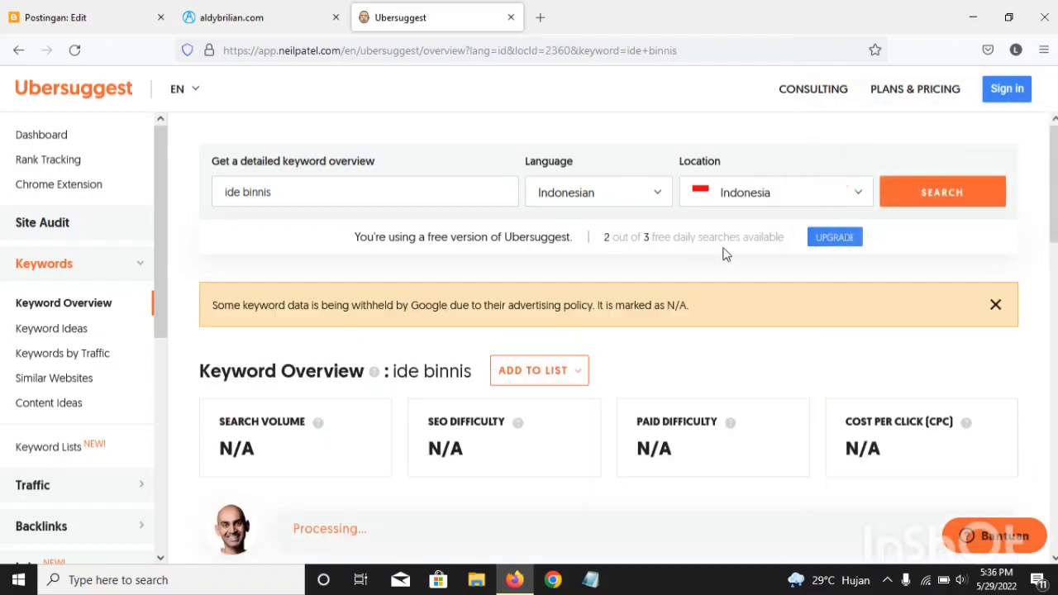
Step: Examine the keyword overview and the suggested keyword ideas, comparing their volume, CPC, PD and SD values
scroll(629, 336, "down", 3)
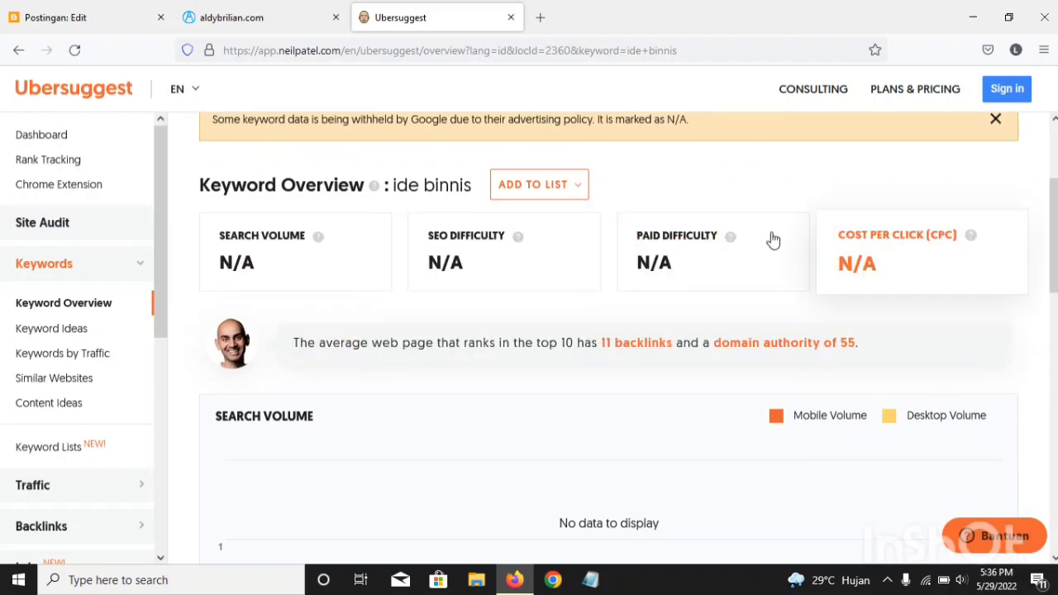
scroll(447, 310, "down", 6)
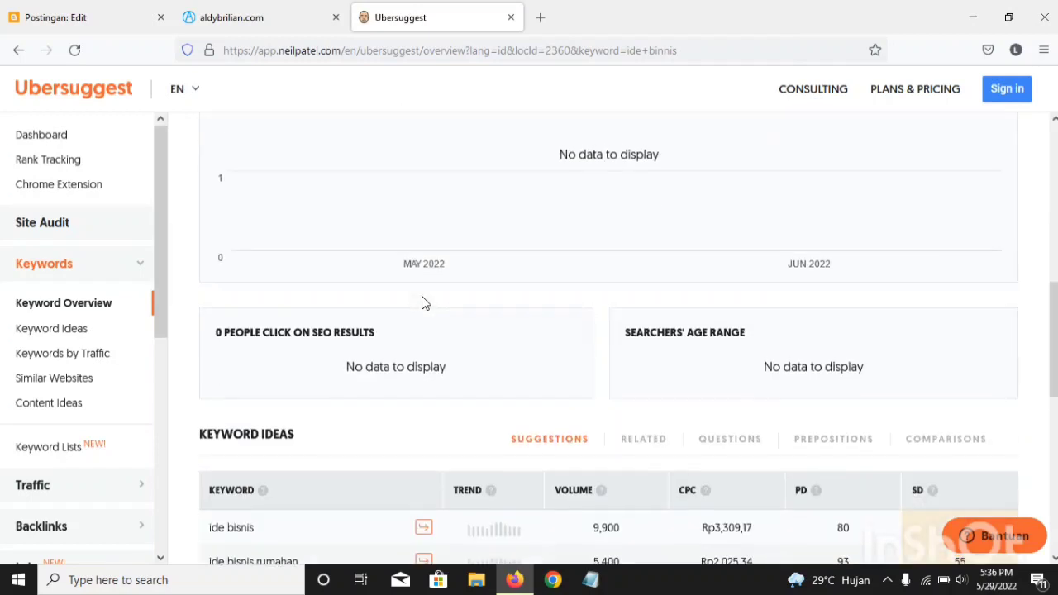
scroll(422, 303, "down", 3)
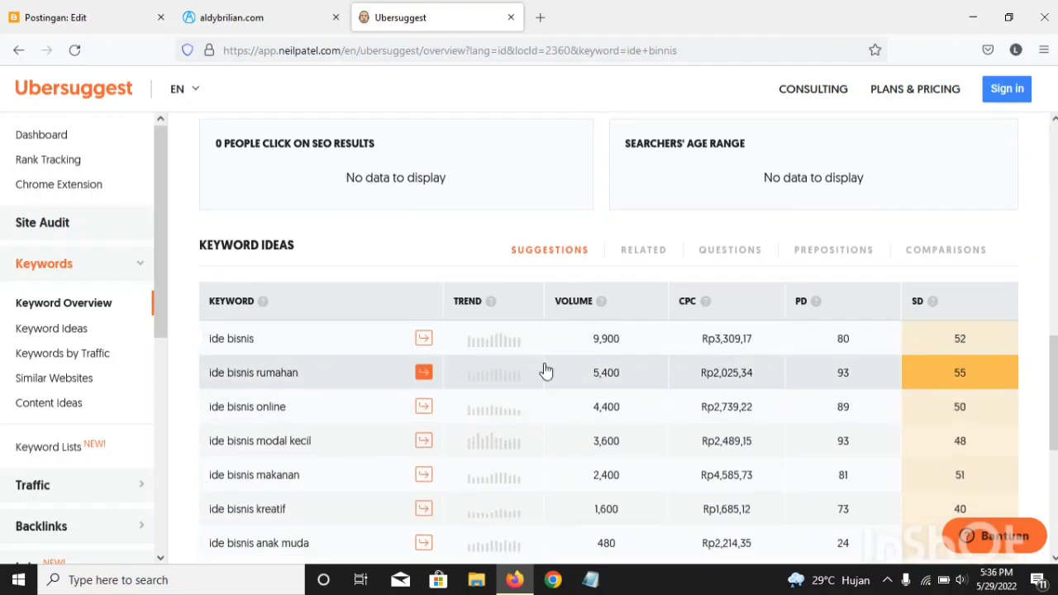
scroll(184, 250, "down", 2)
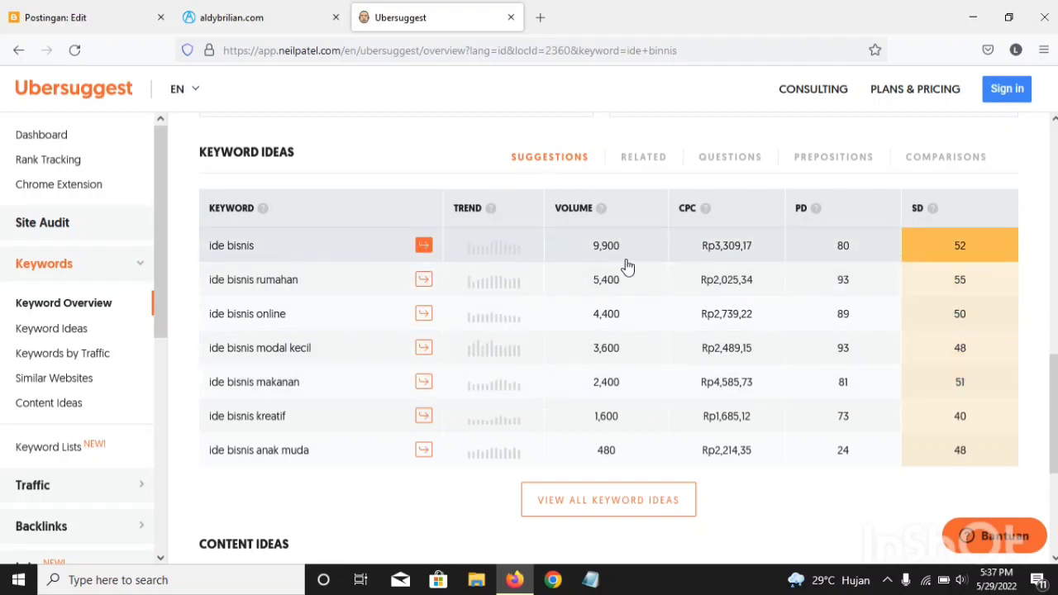
scroll(632, 269, "down", 1)
scroll(638, 272, "up", 3)
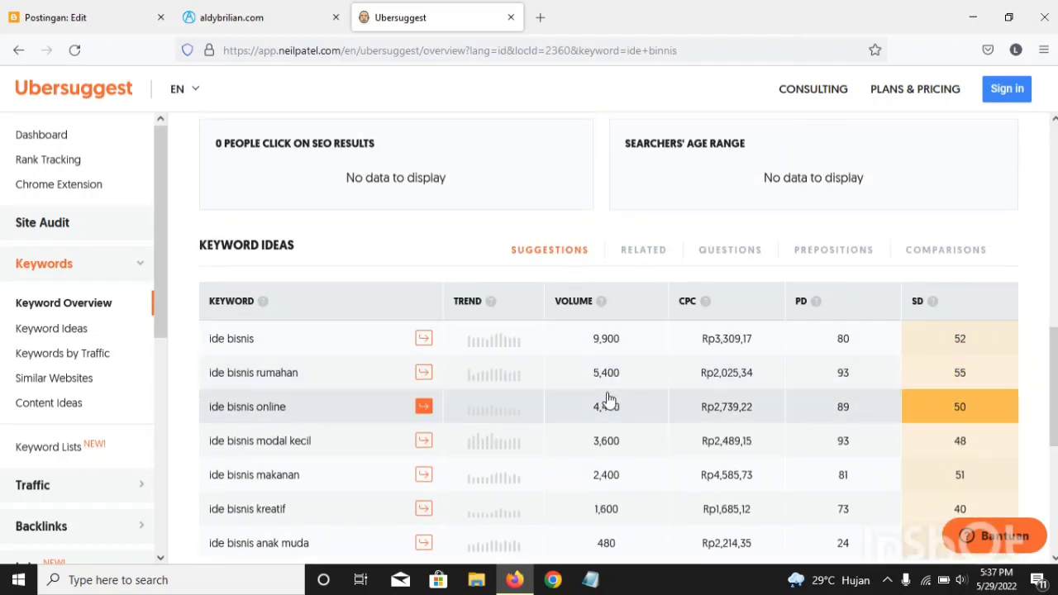
scroll(606, 401, "down", 3)
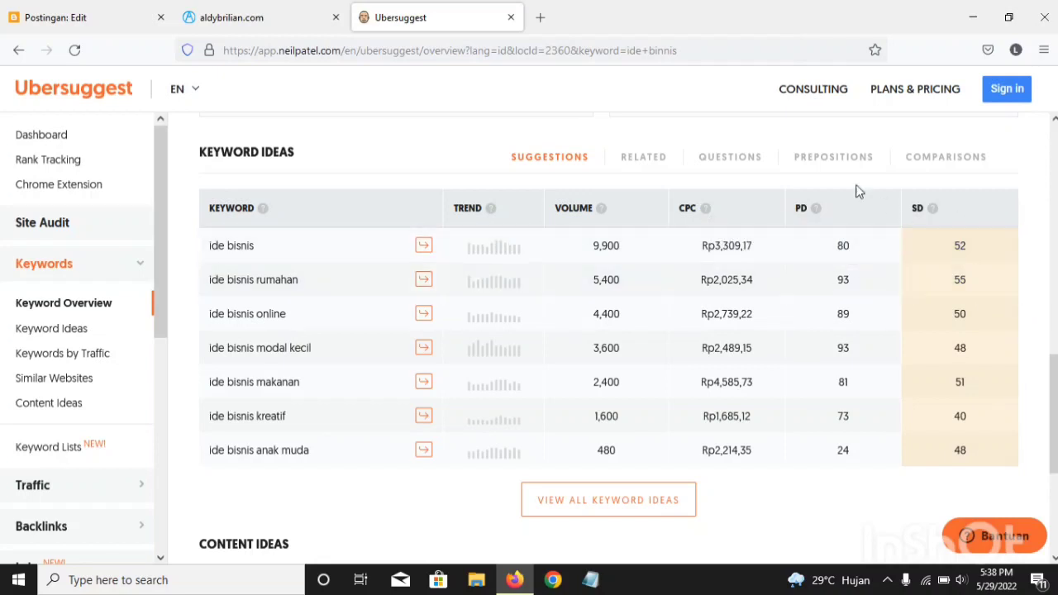
scroll(496, 372, "down", 1)
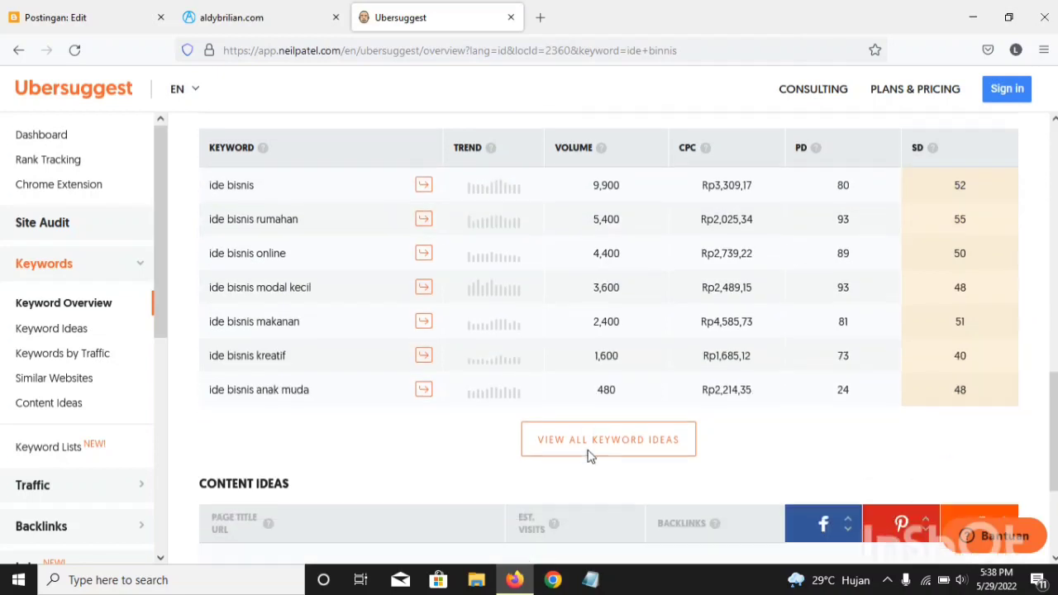
scroll(574, 418, "up", 1)
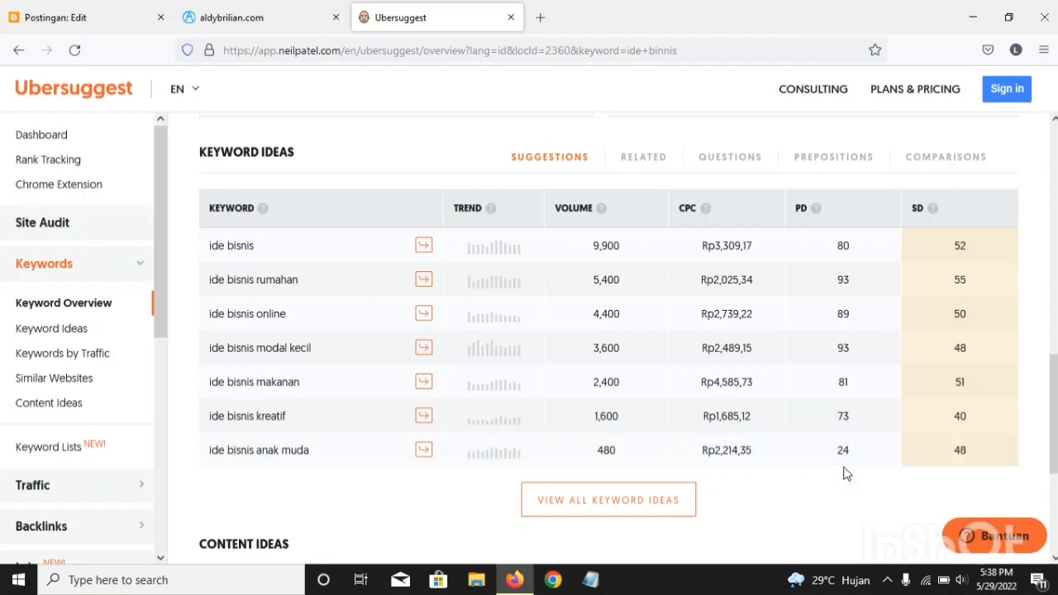
scroll(793, 473, "up", 1)
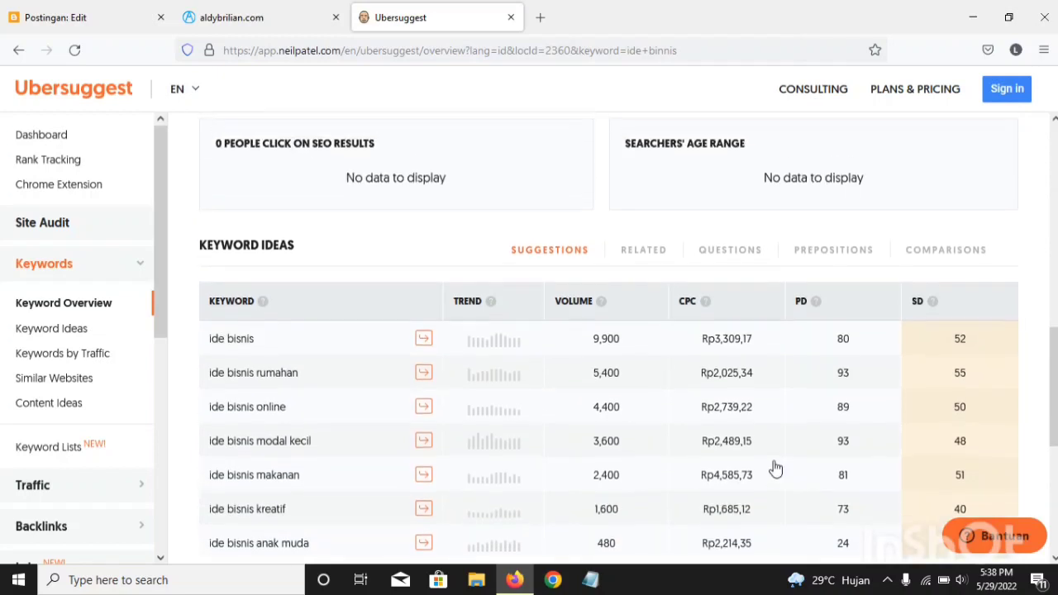
scroll(662, 468, "down", 1)
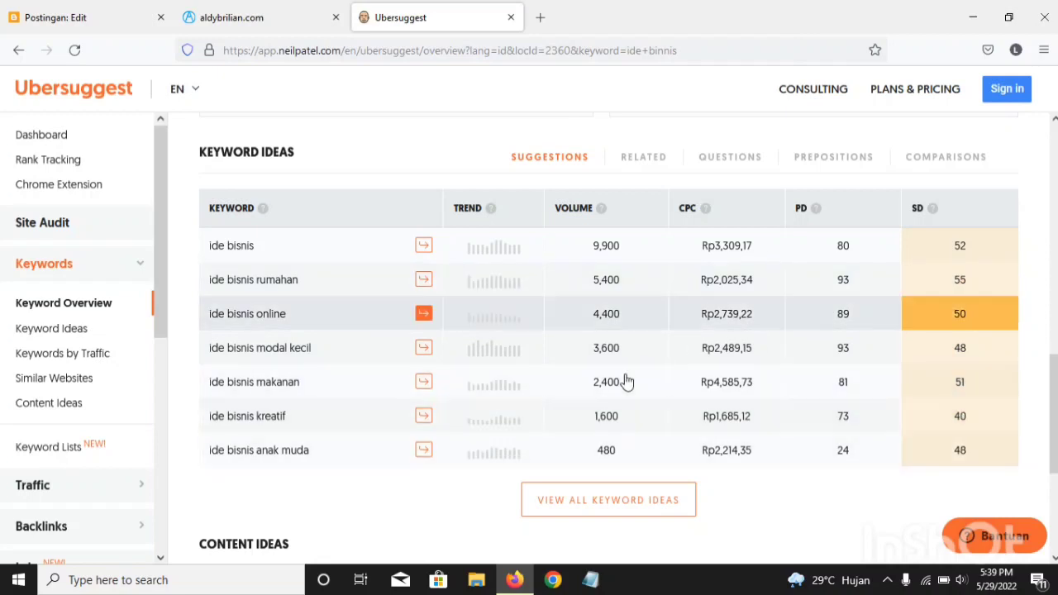
scroll(567, 422, "up", 1)
scroll(373, 375, "down", 1)
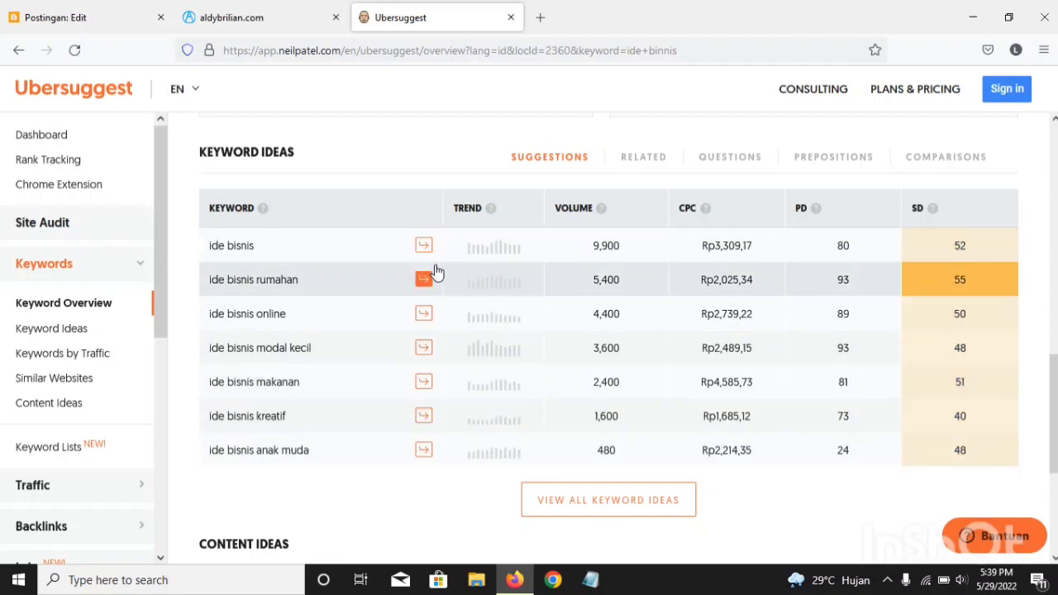
scroll(382, 309, "down", 2)
scroll(382, 310, "up", 4)
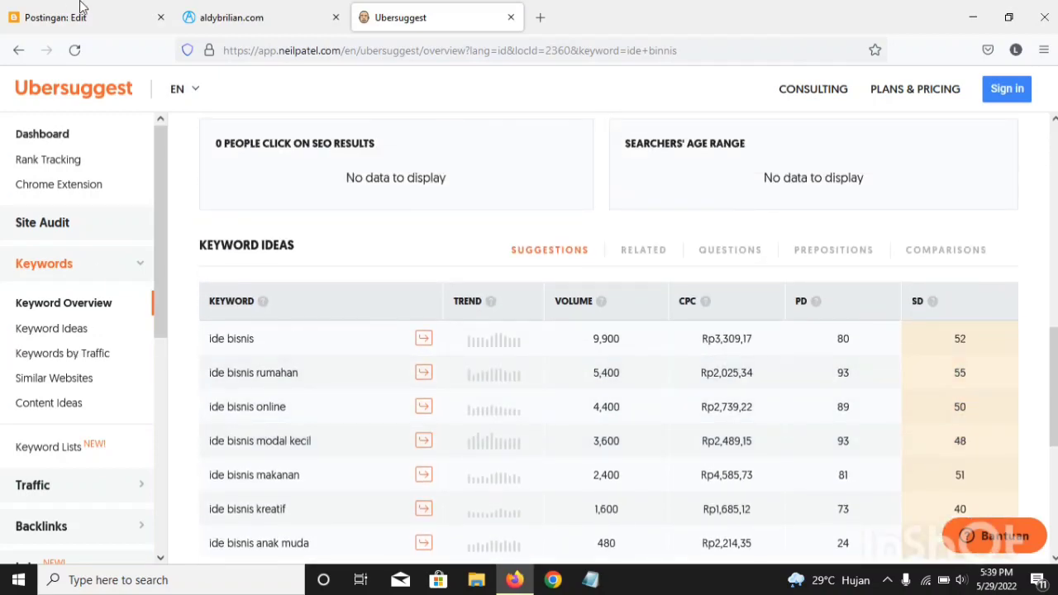
scroll(217, 317, "down", 2)
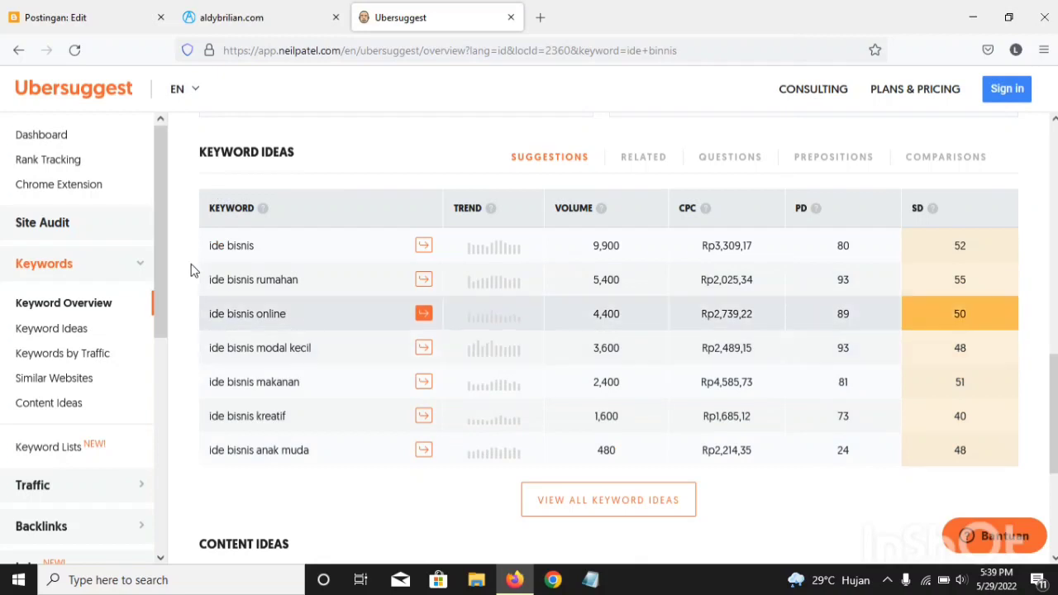
Step: Open the Google homepage google.com in a new browser tab
left_click(539, 17)
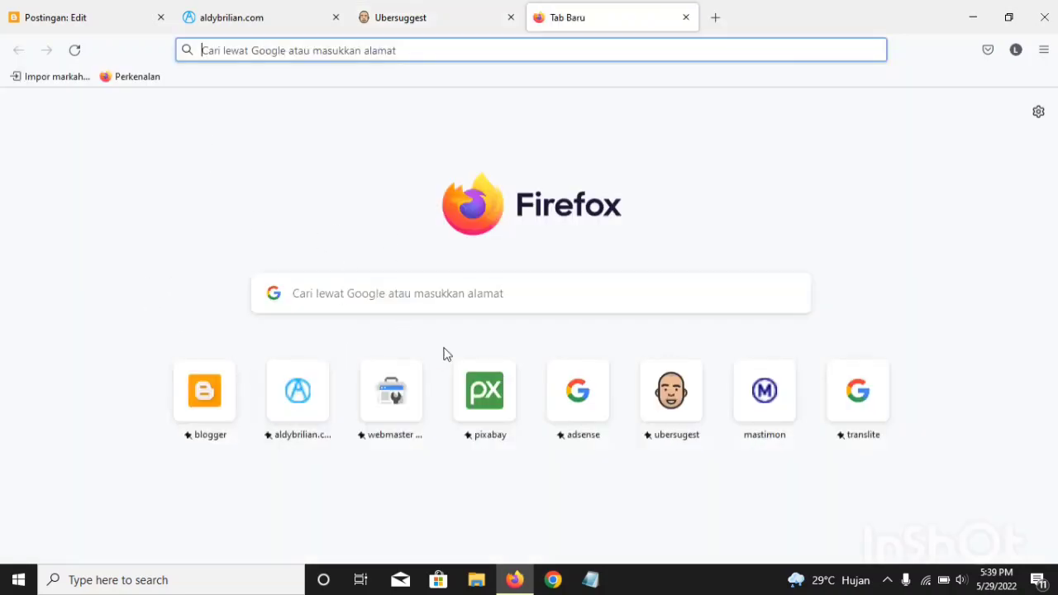
left_click(356, 304)
type("g")
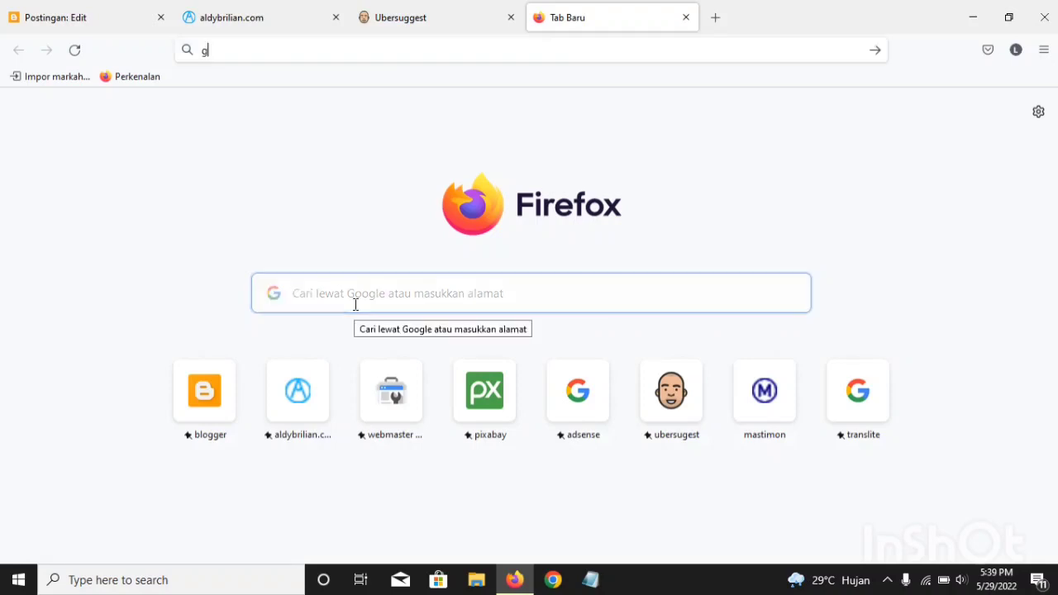
type("oogle.com/")
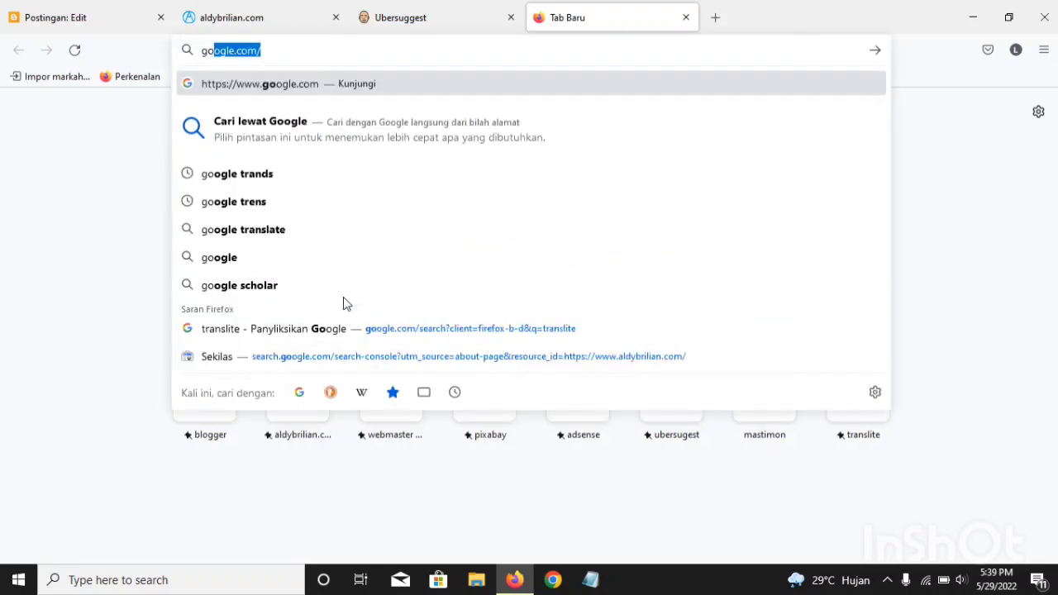
key("Return")
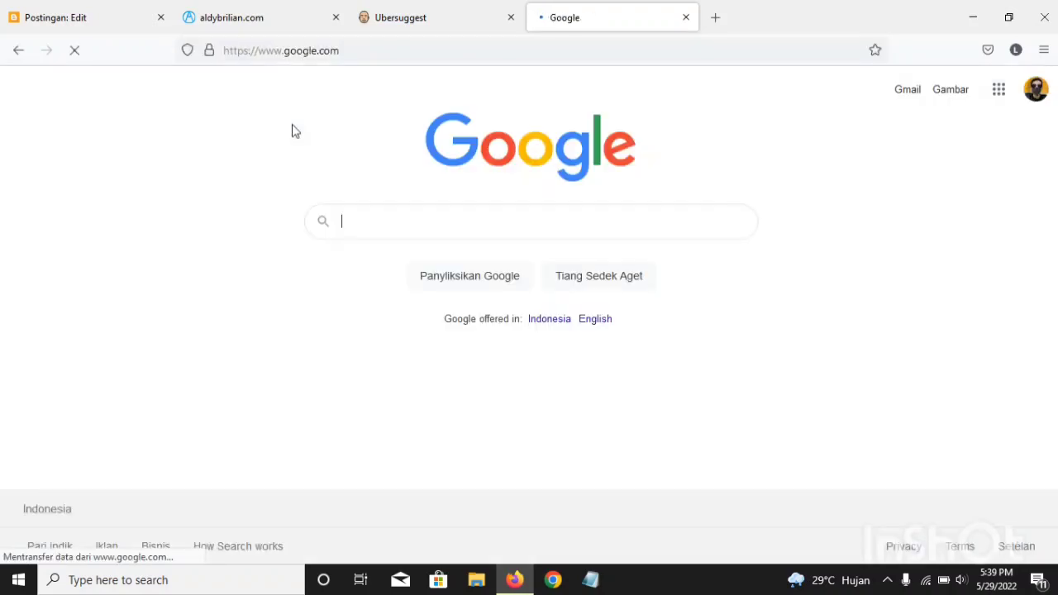
Step: Enter "ide bi" as a partial Google query and compare its suggestions with the Ubersuggest keyword ideas
left_click(364, 225)
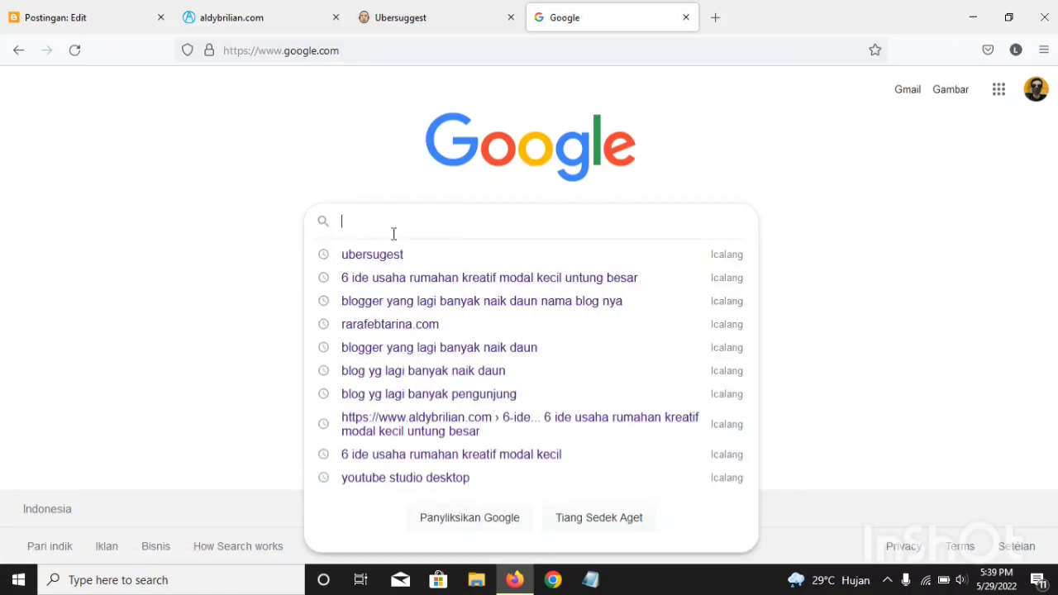
type("ide")
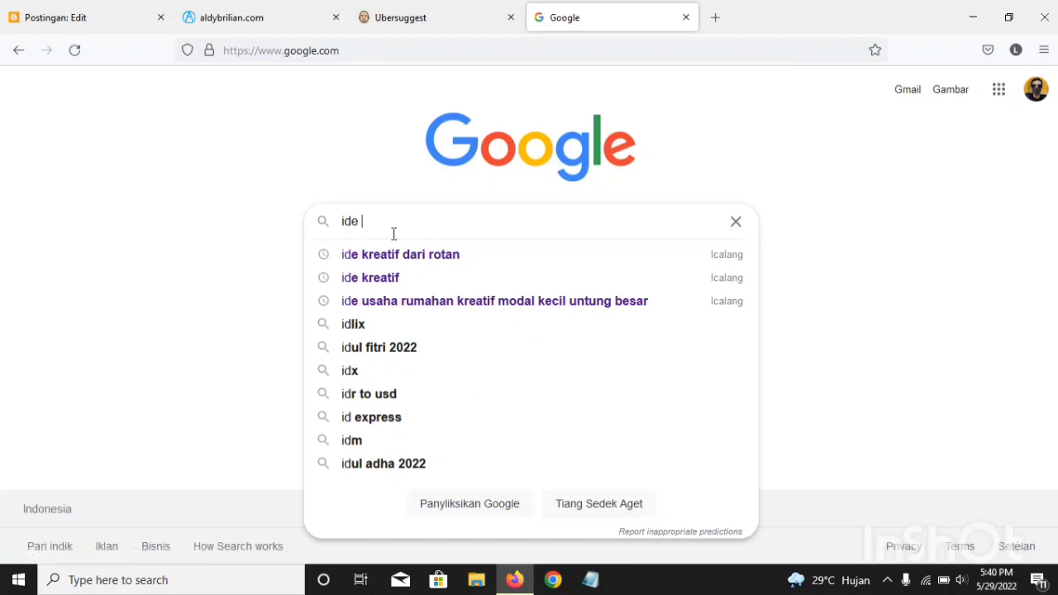
type(" bi")
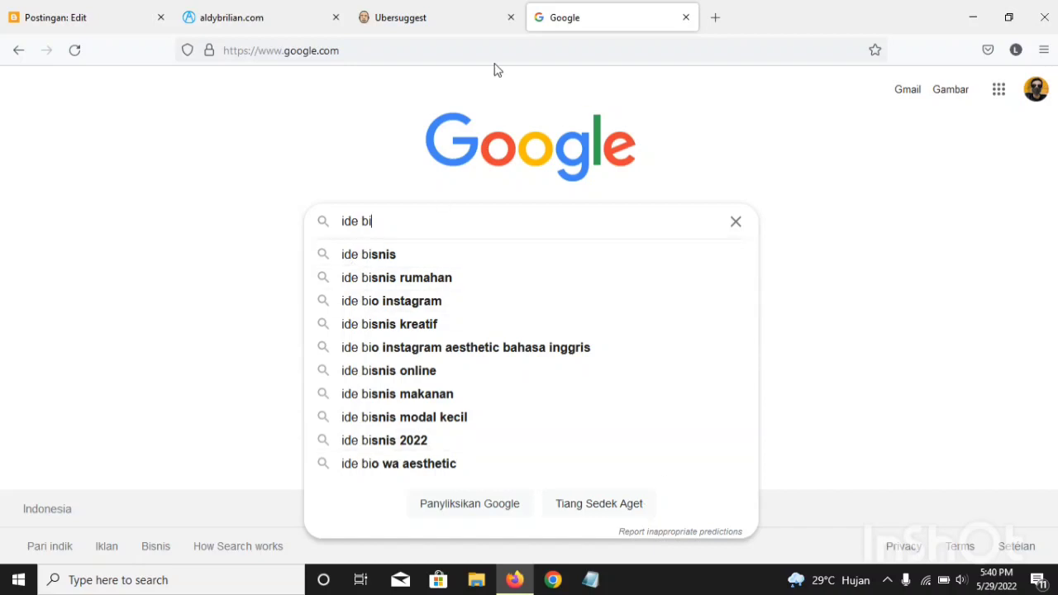
left_click(444, 13)
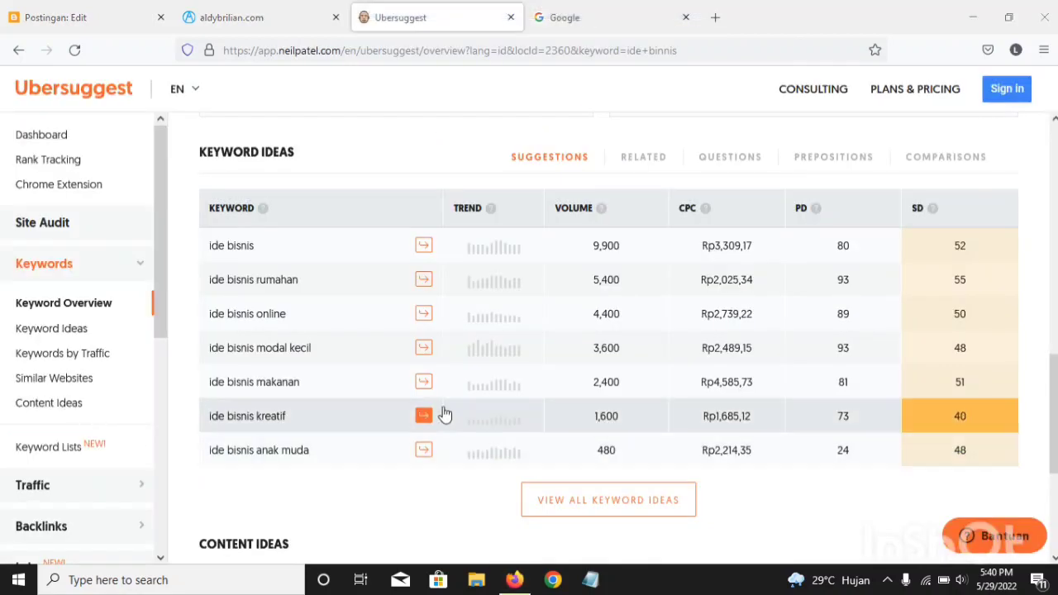
left_click(581, 9)
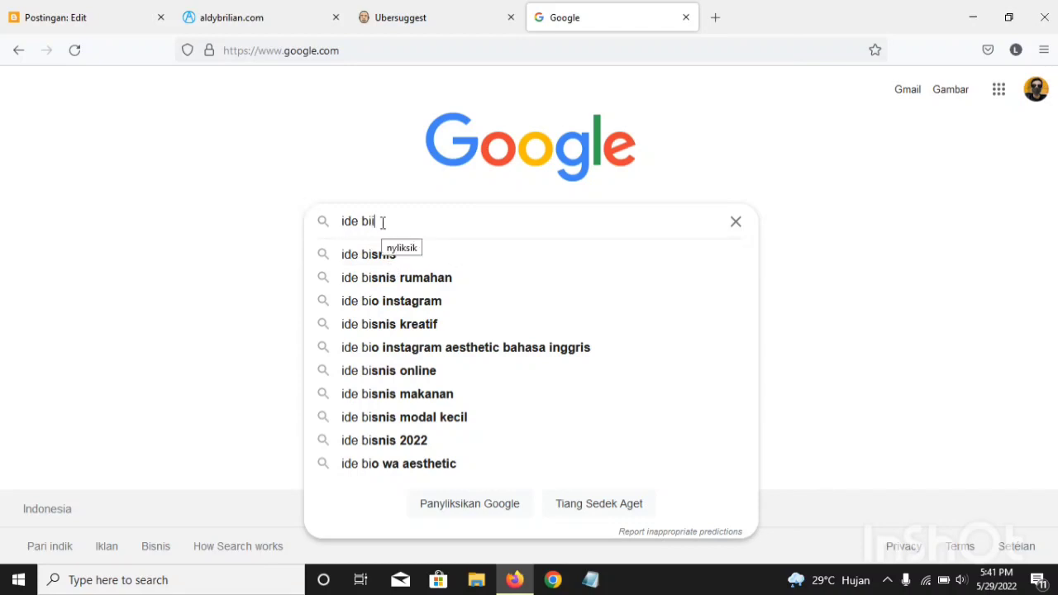
Step: Complete the Google query as "ide bisnis rumahan modal kecil" and run the search
type("sn")
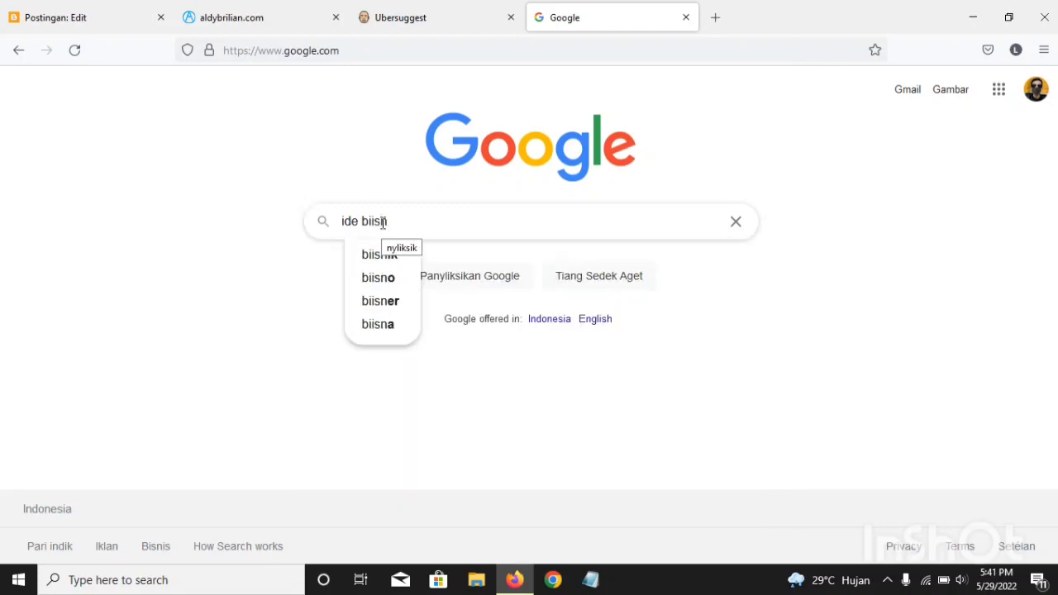
type("is")
key("BackSpace")
key("BackSpace")
key("BackSpace")
key("BackSpace")
key("BackSpace")
key("BackSpace")
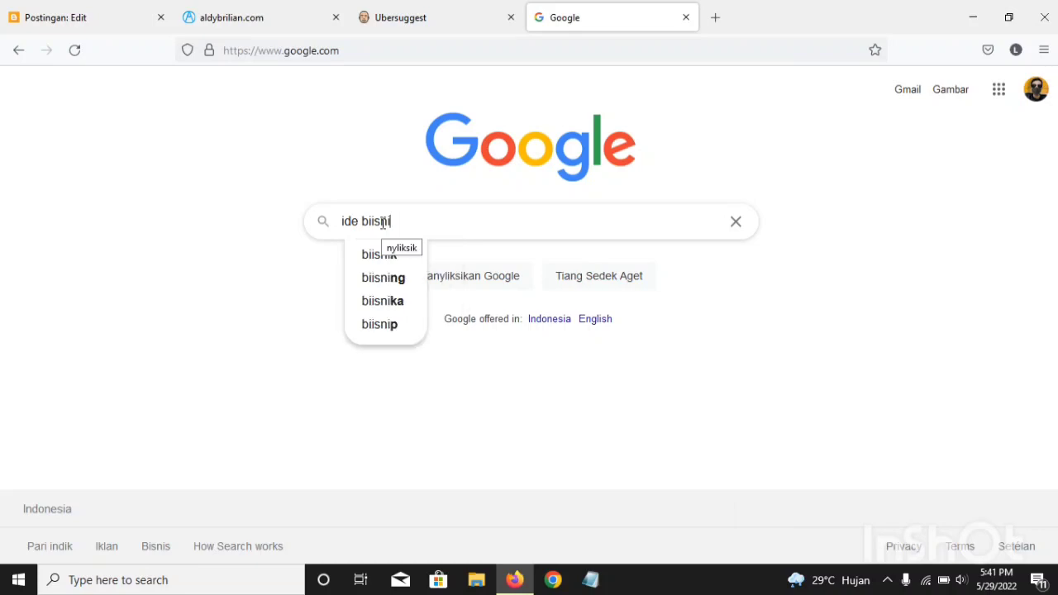
type("sn")
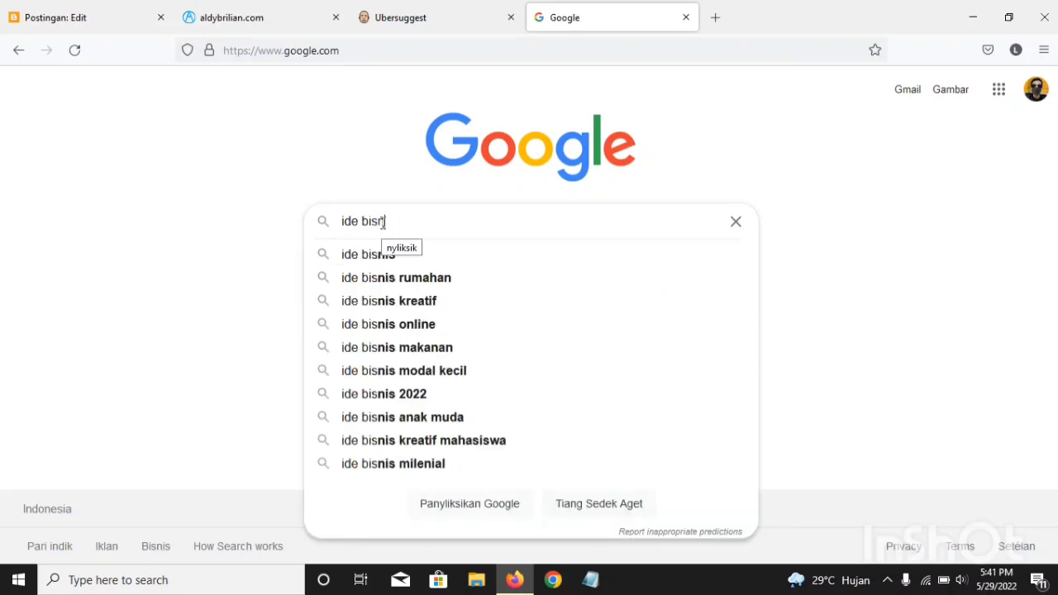
type("is rumahan")
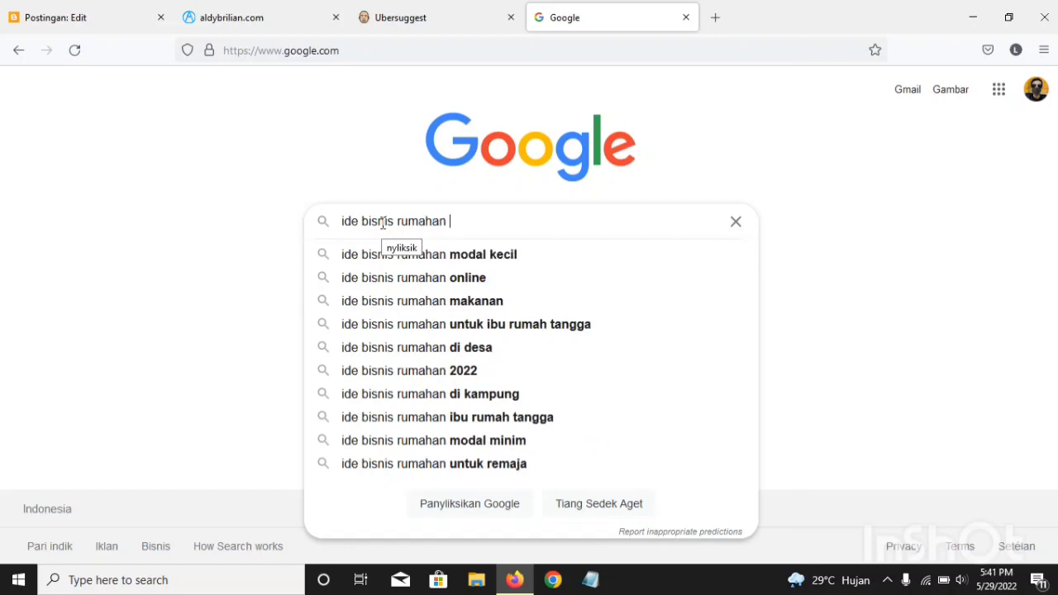
type(" moda")
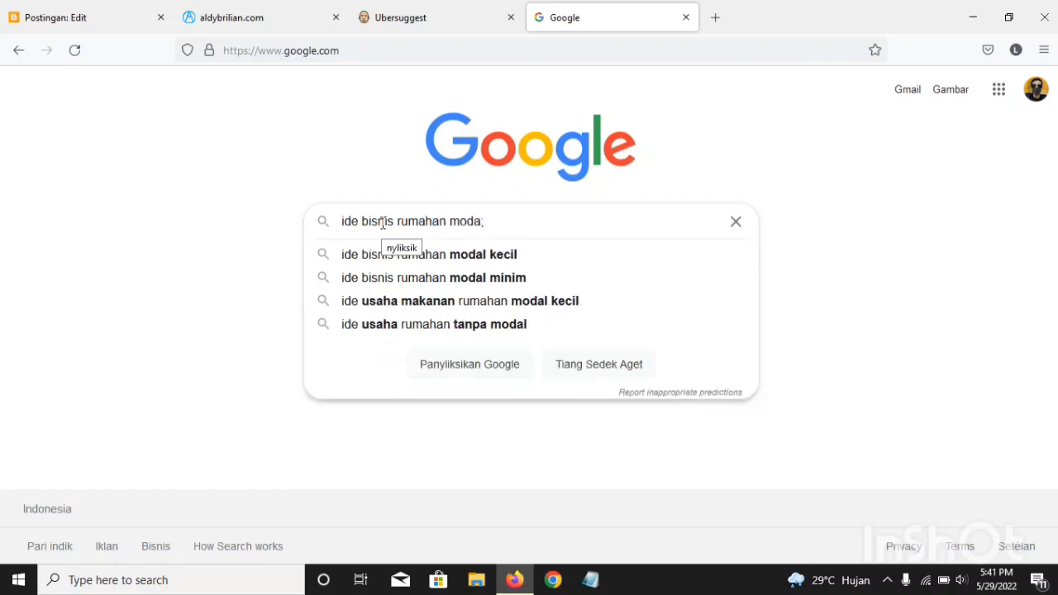
type("l k")
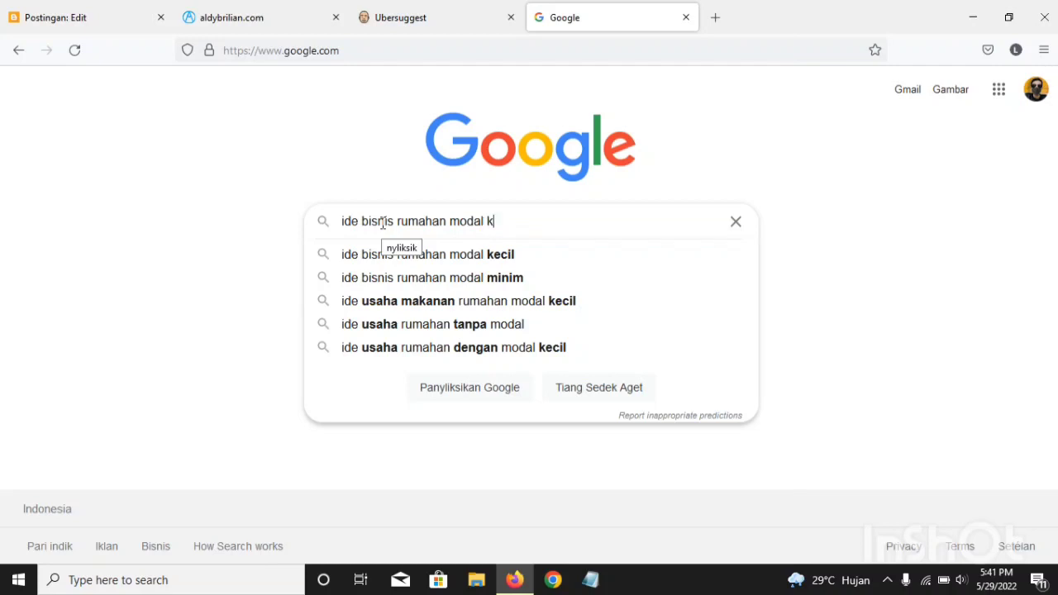
type("ecil")
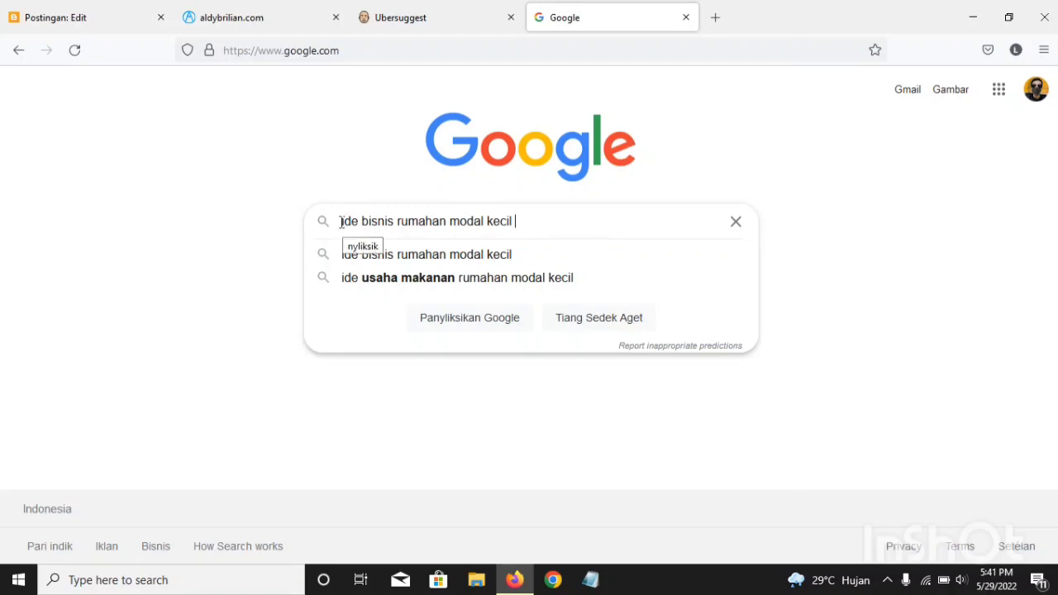
key("Return")
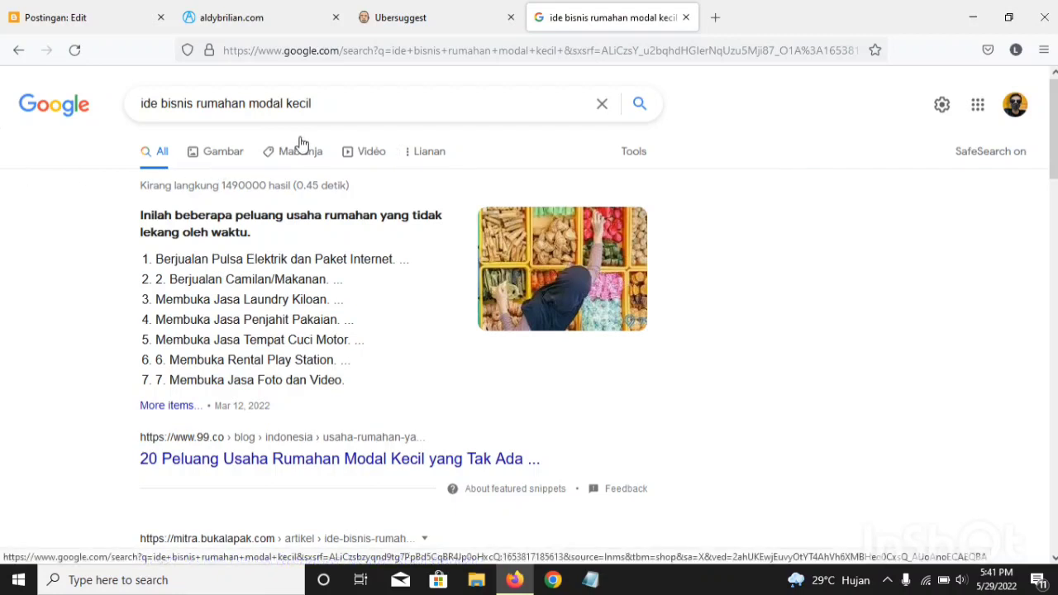
Step: Open google.com in another new tab and dismiss the Internet Download Manager warning and registration dialogs
left_click(715, 17)
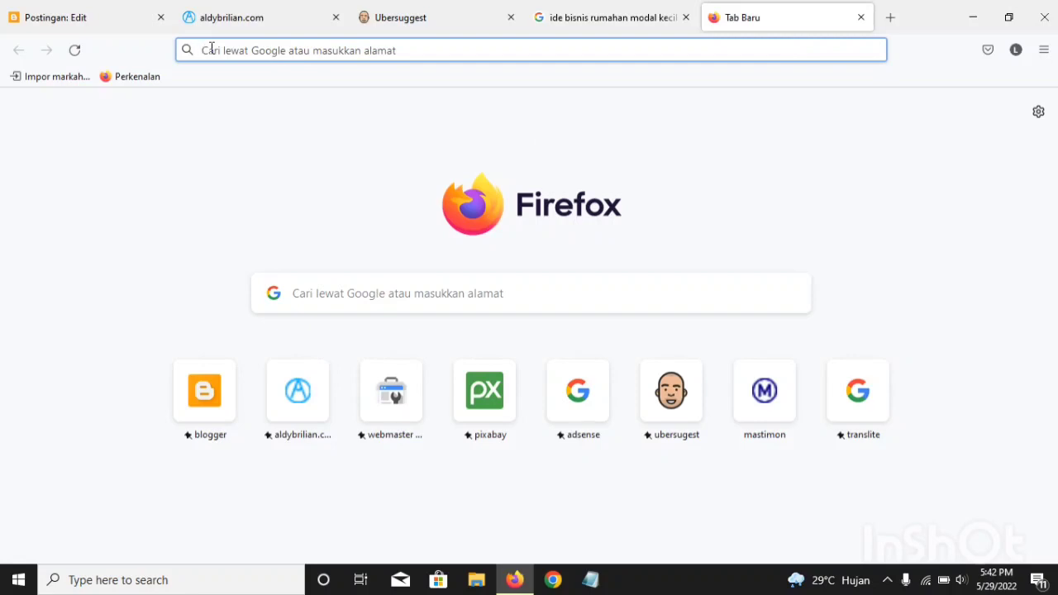
type("google.com/")
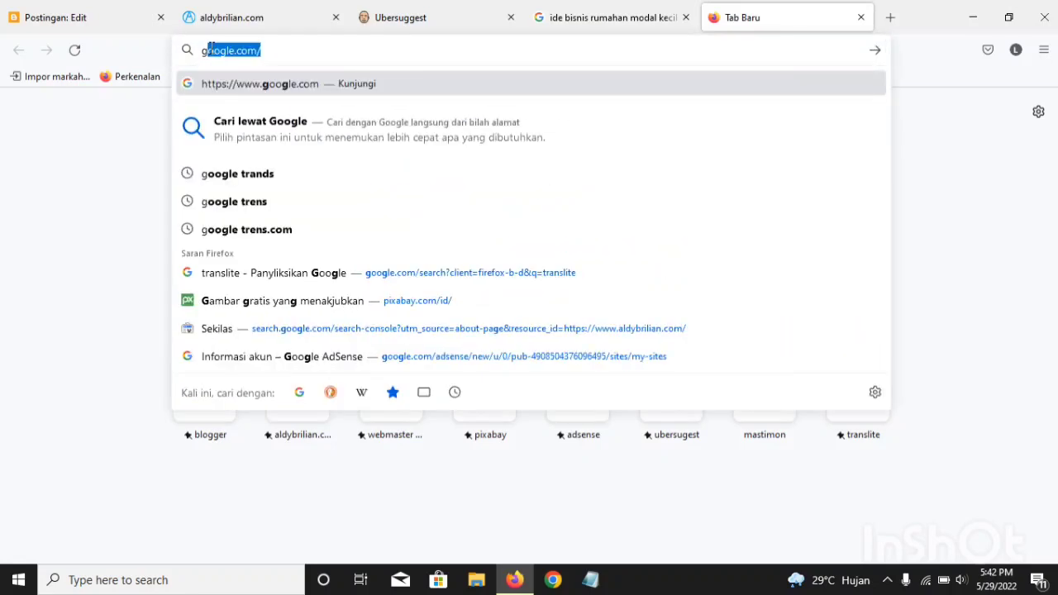
key("Return")
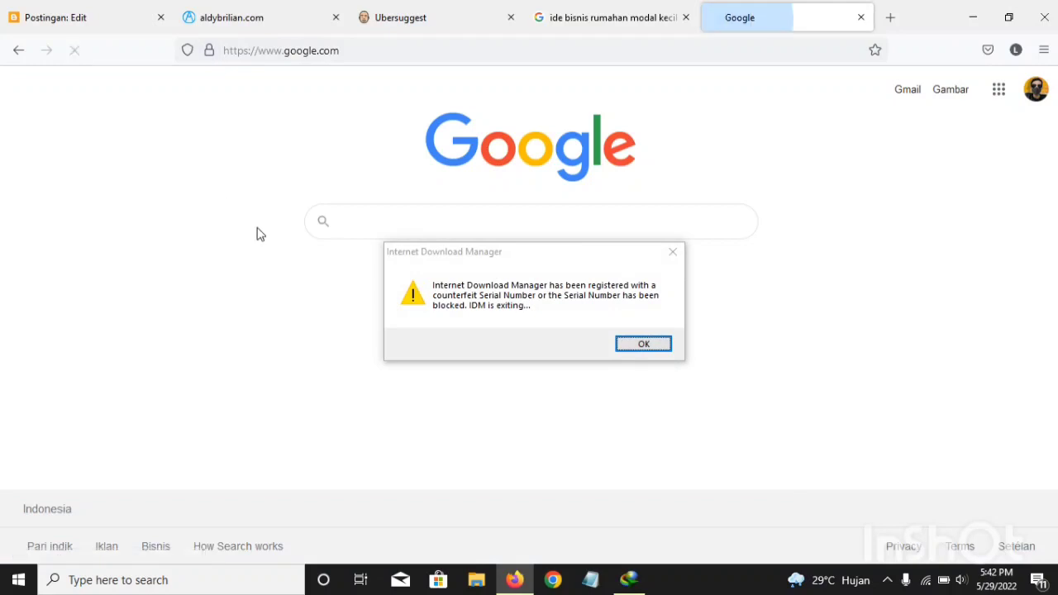
left_click(672, 251)
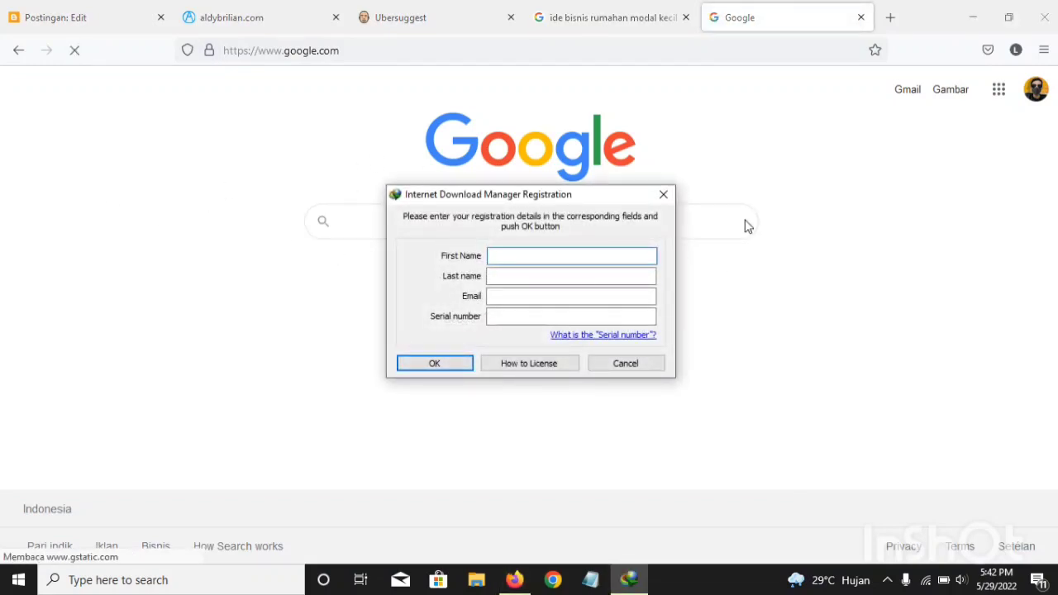
left_click(663, 195)
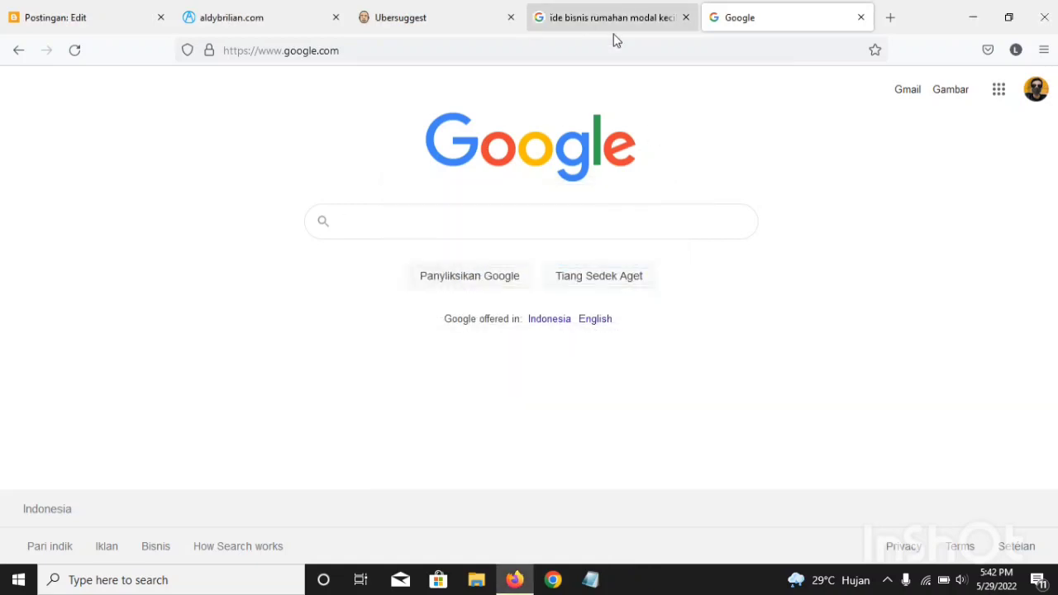
Step: Examine the number of results and the top listings of the "ide bisnis rumahan modal kecil" search
left_click(607, 20)
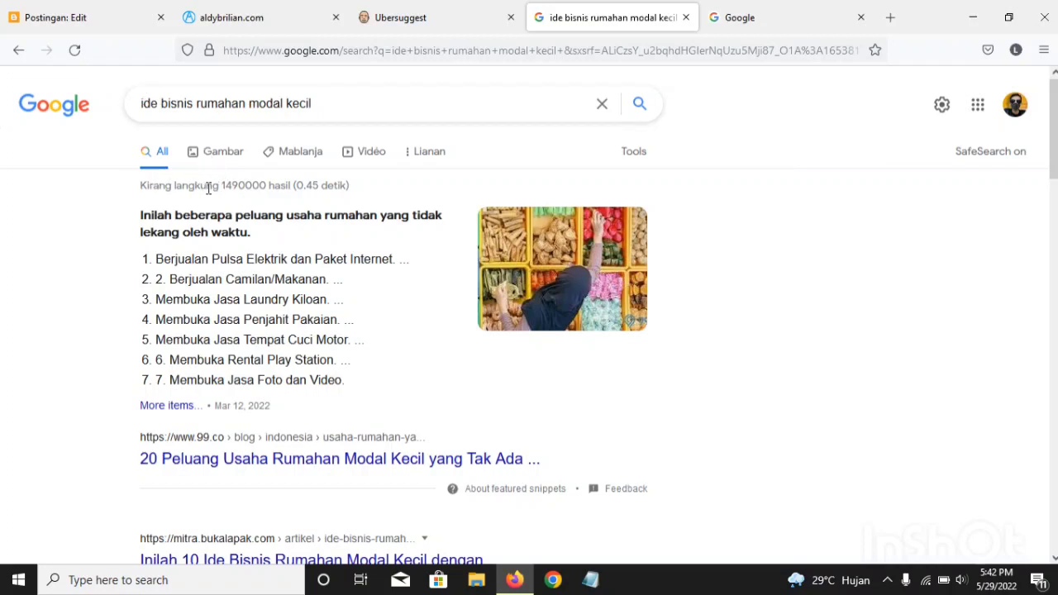
left_click_drag(221, 186, 252, 187)
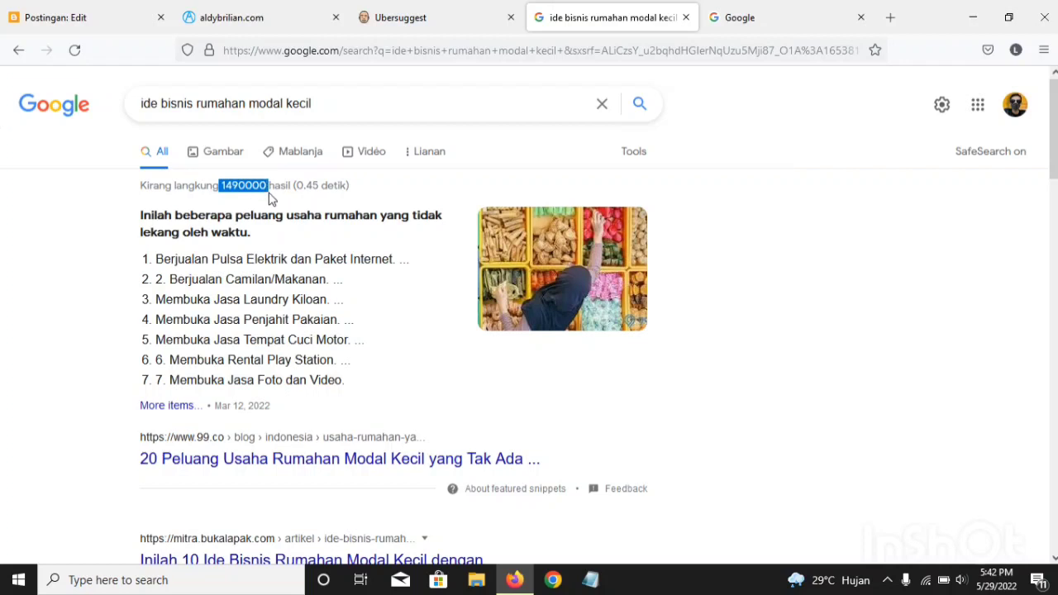
double_click(272, 187)
left_click(225, 199)
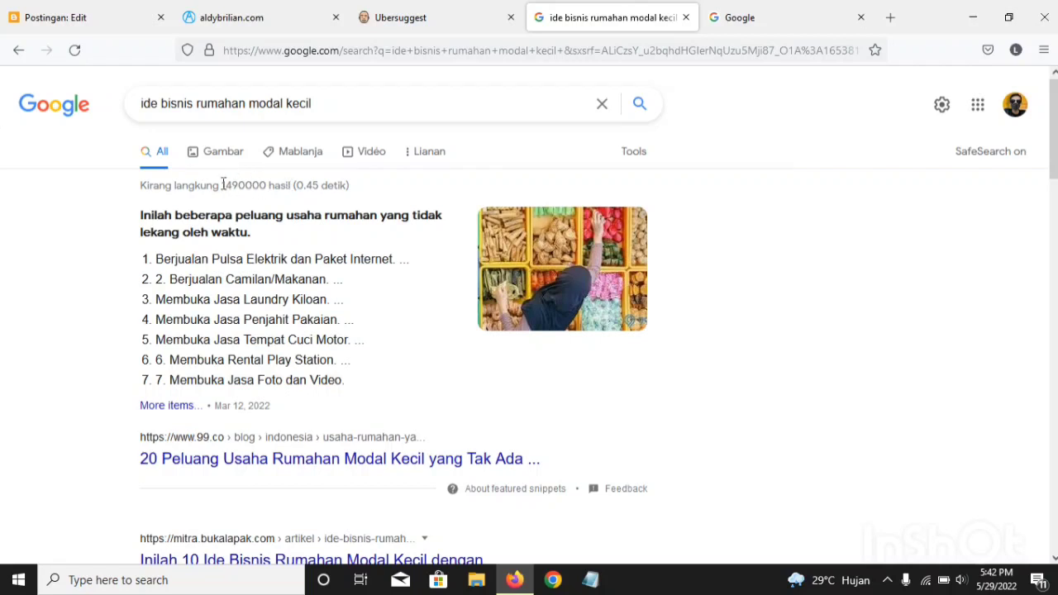
double_click(245, 188)
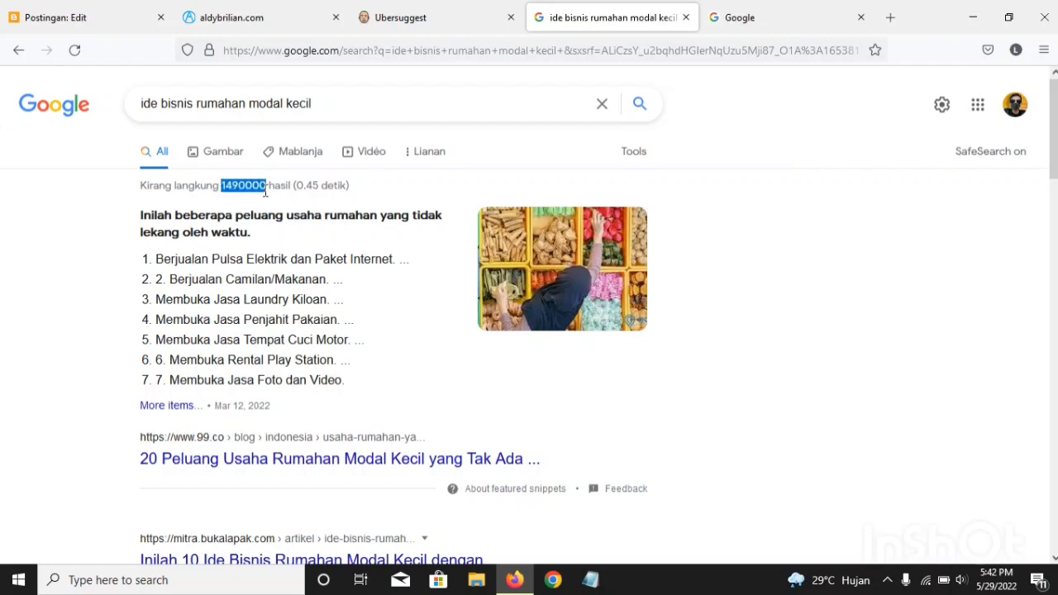
double_click(265, 191)
left_click(280, 185)
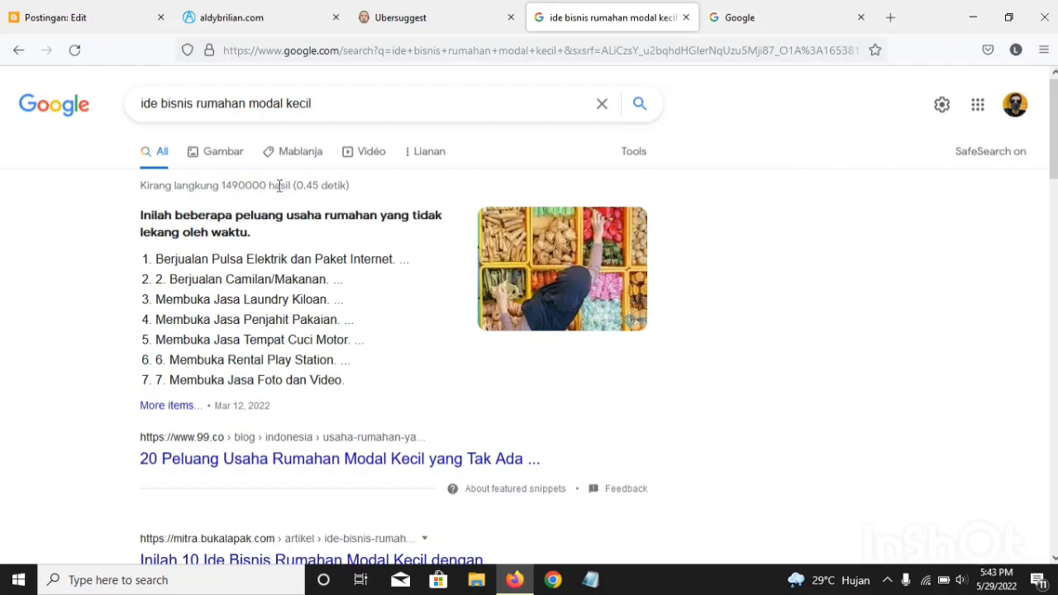
scroll(318, 196, "down", 1)
scroll(318, 197, "up", 1)
Step: Copy the whole query "ide bisnis rumahan modal kecil" from the search results page
left_click_drag(324, 107, 106, 122)
left_click(107, 122)
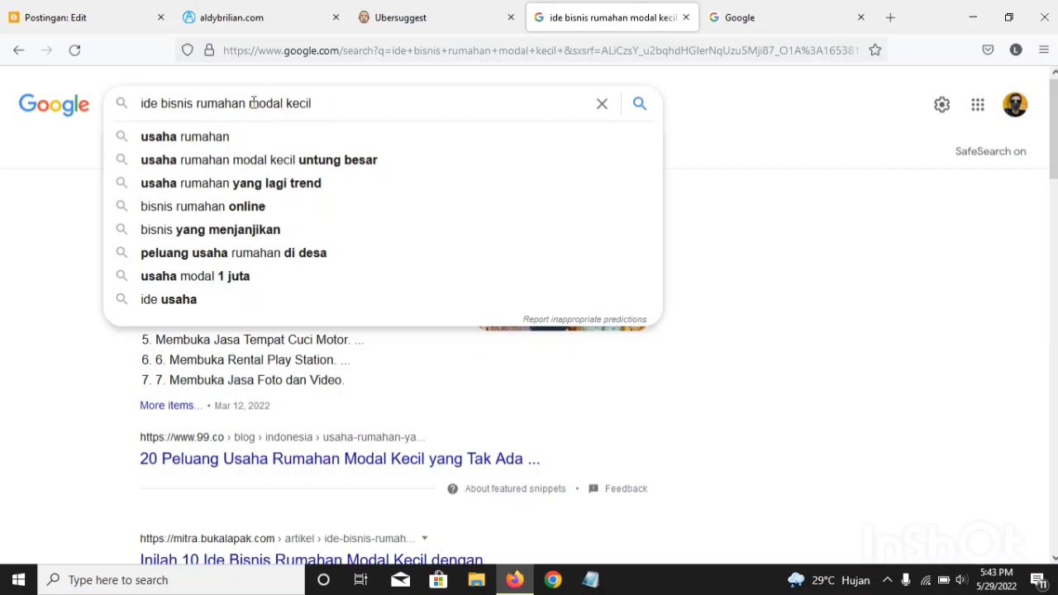
left_click_drag(313, 105, 137, 107)
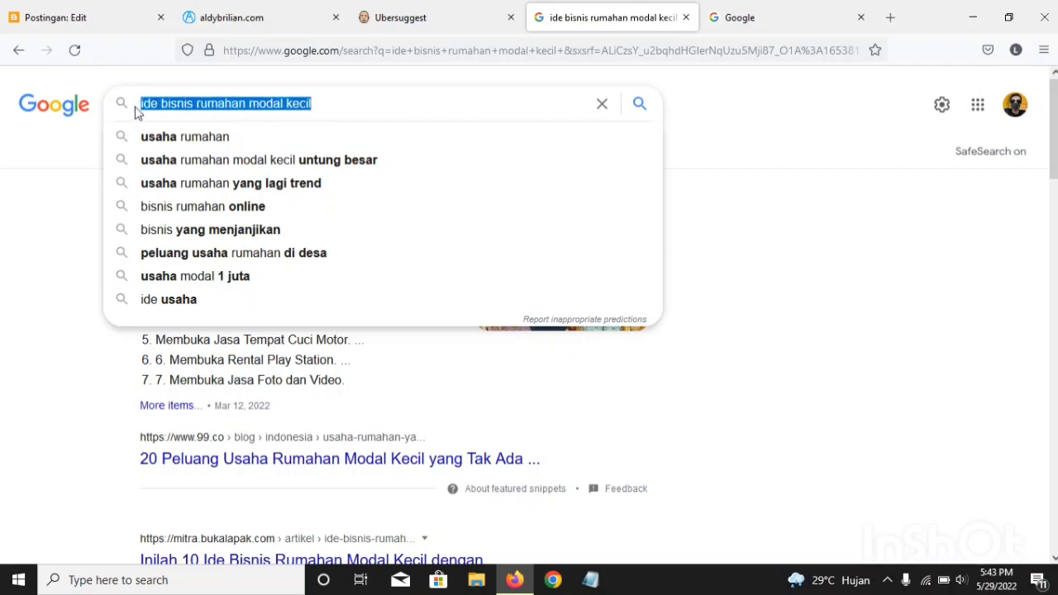
right_click(182, 95)
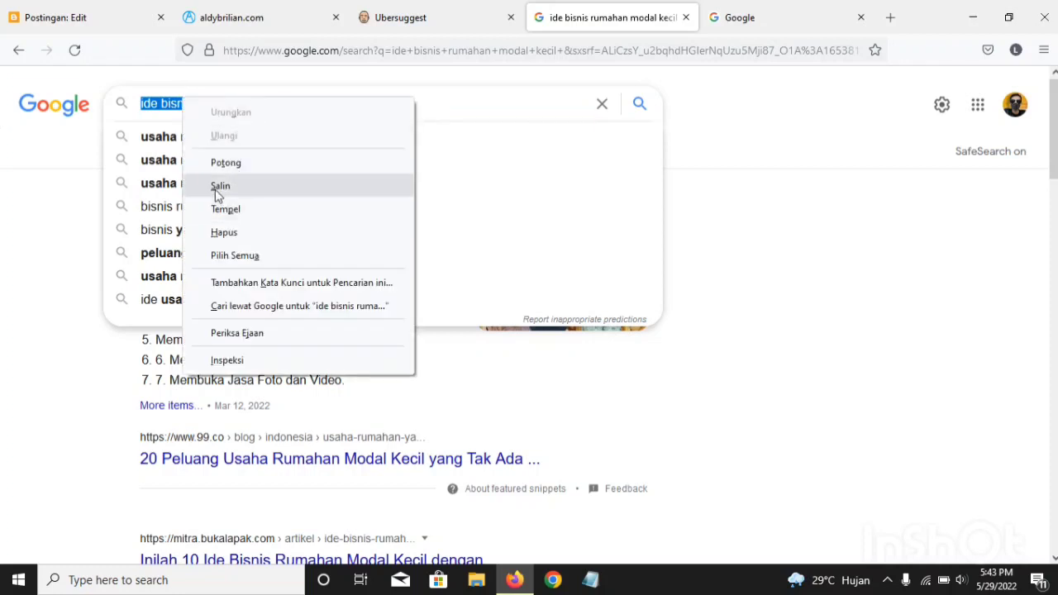
left_click(219, 187)
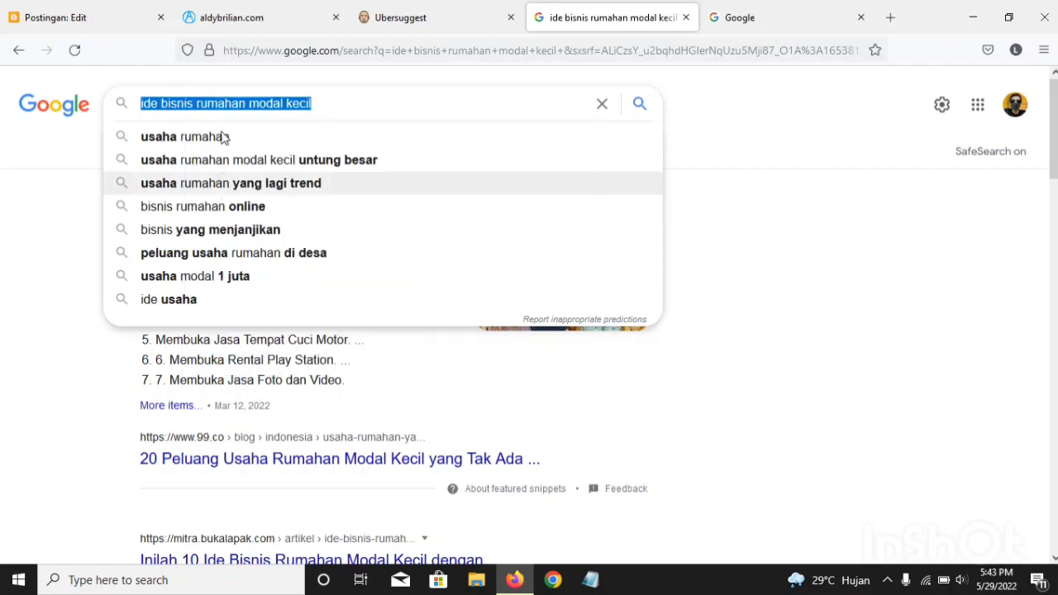
Step: Paste the copied query "ide bisnis rumahan modal kecil" into the search box of the blank Google page
left_click(769, 7)
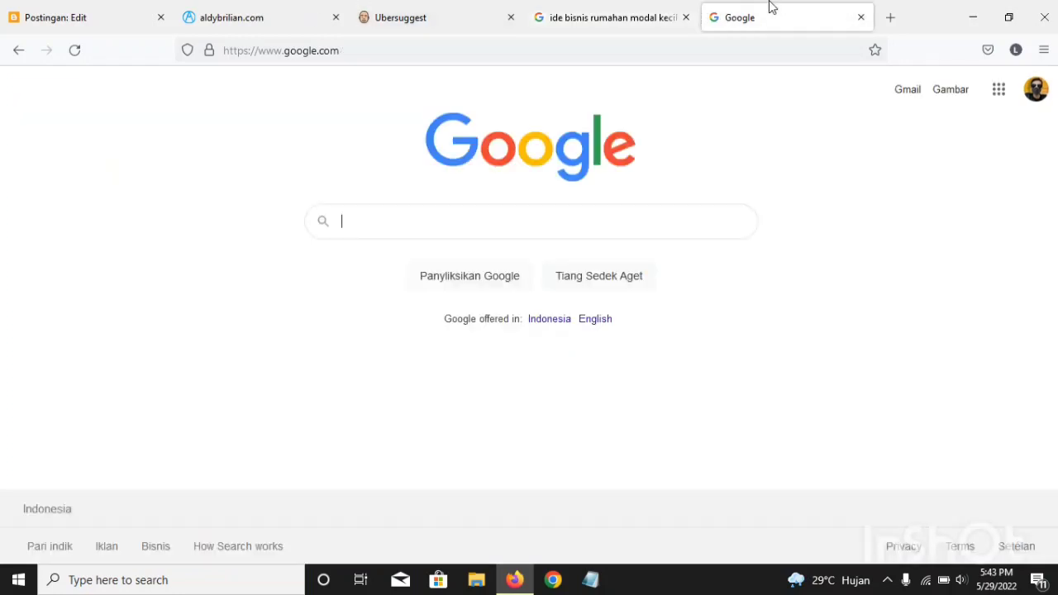
right_click(360, 222)
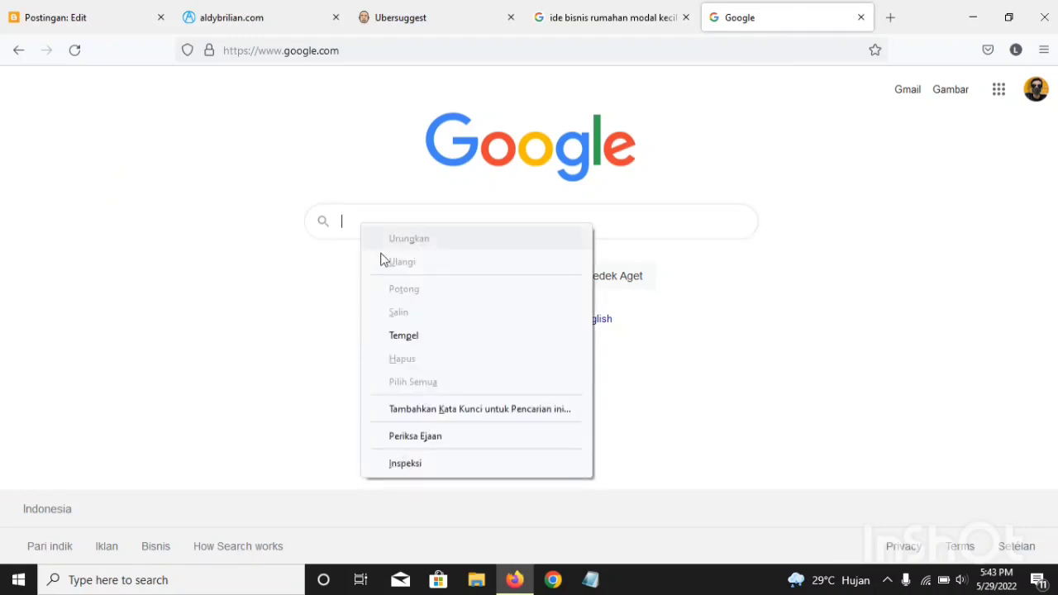
left_click(407, 335)
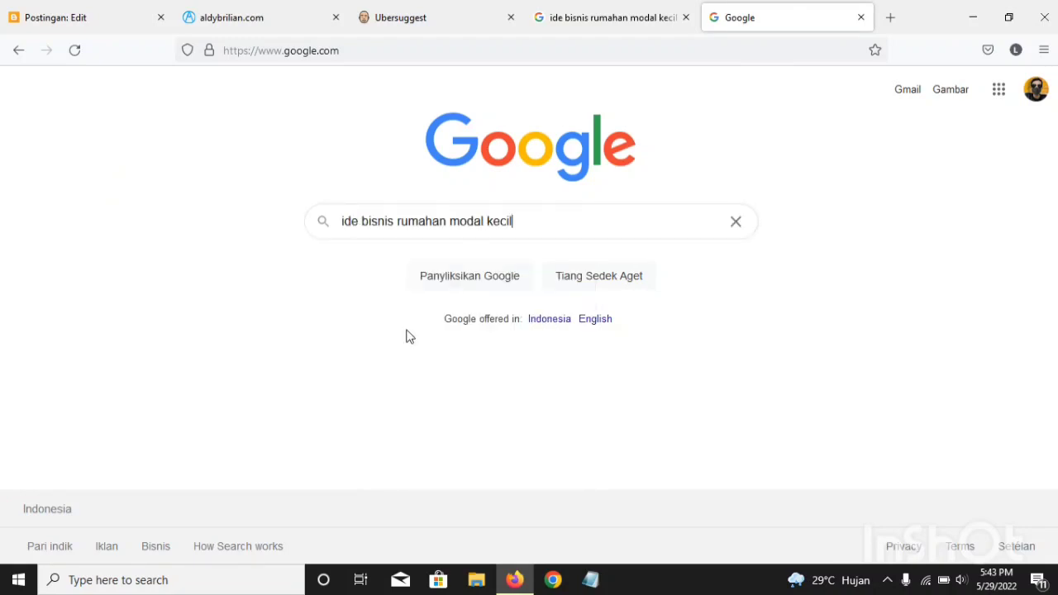
Step: Prefix the query with the "allintitle:" operator and run the search "allintitle:ide bisnis rumahan modal kecil"
double_click(343, 221)
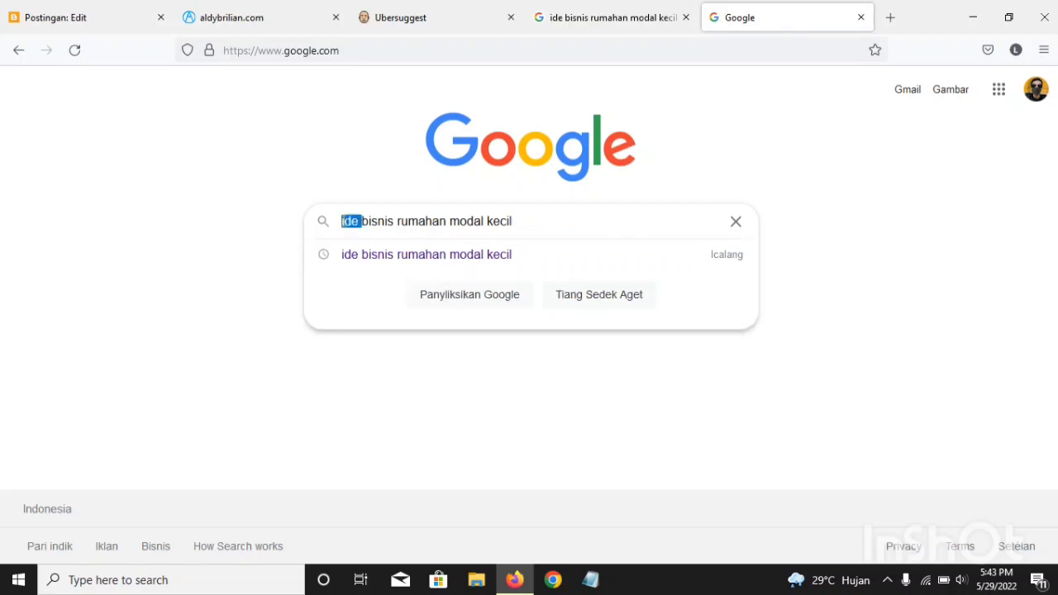
left_click(348, 222)
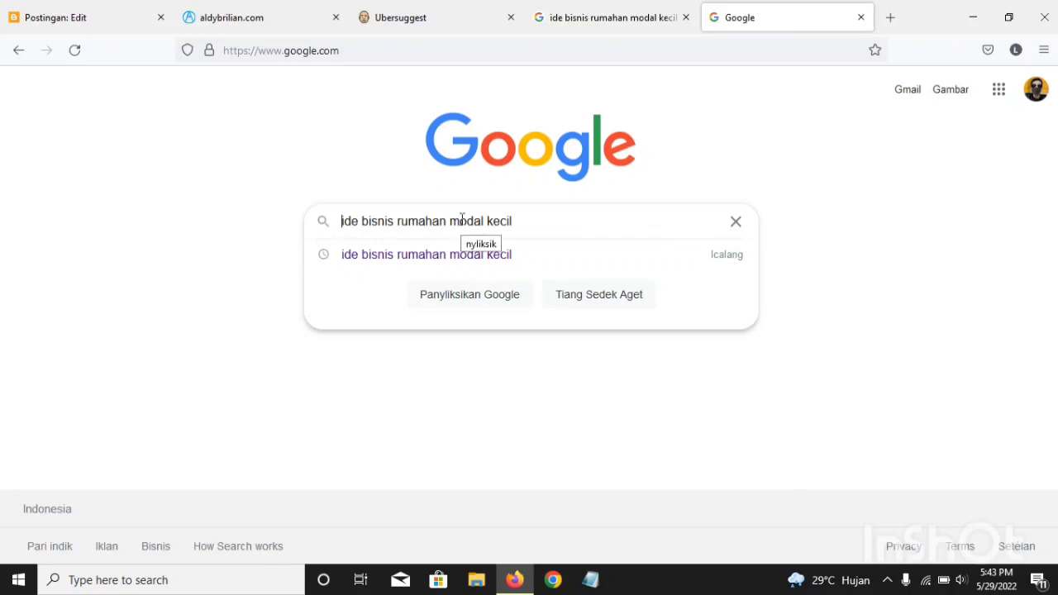
type("alli")
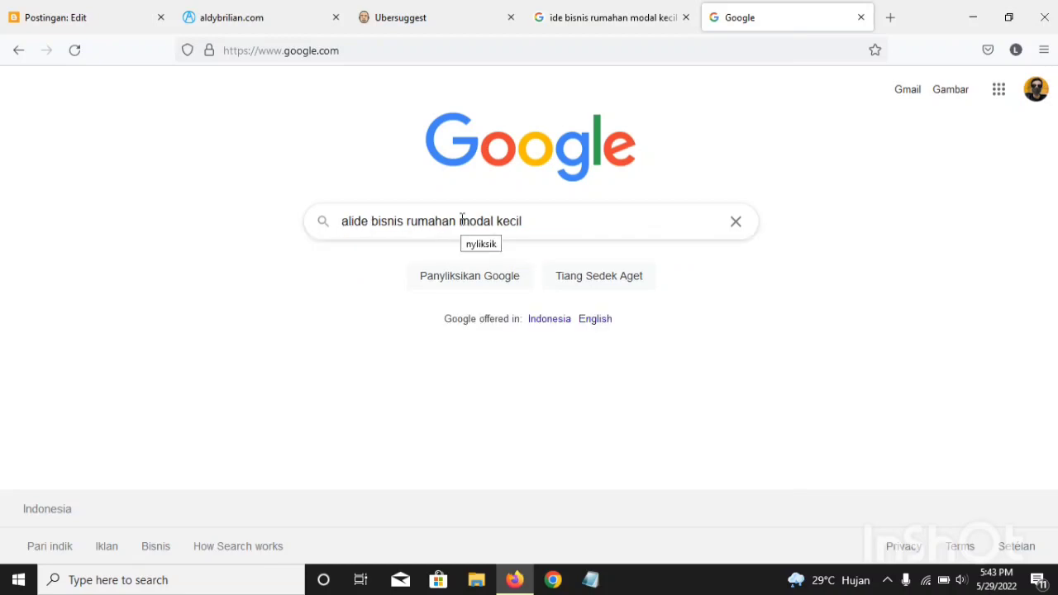
type("ntit")
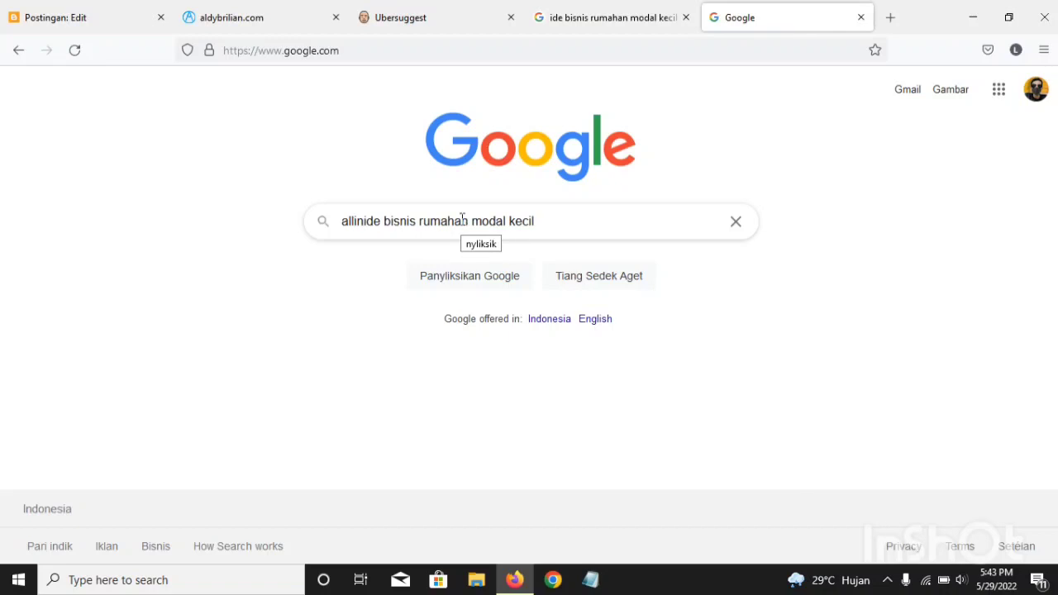
type("le")
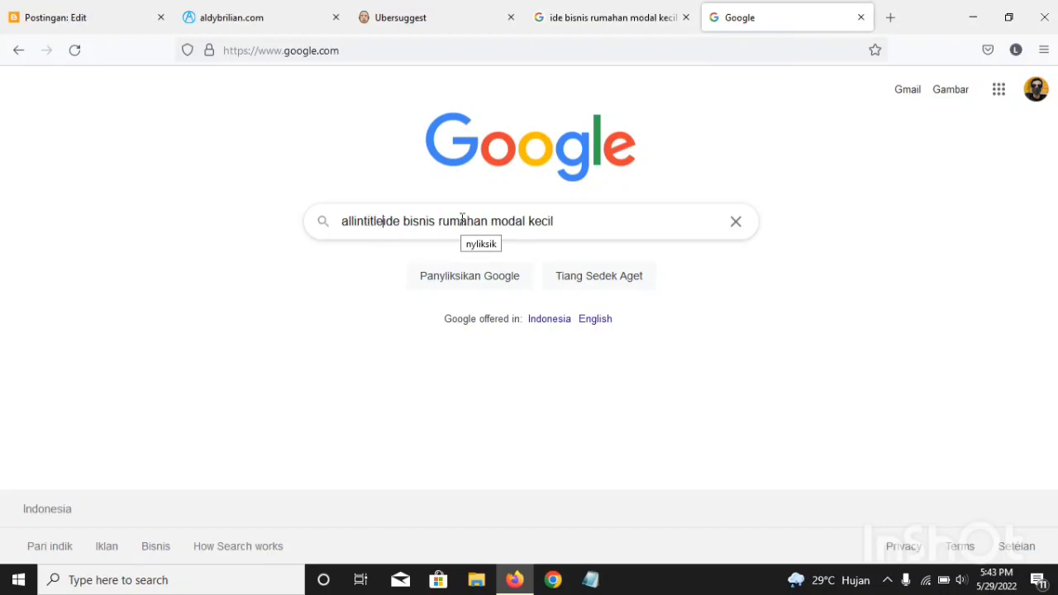
type(":")
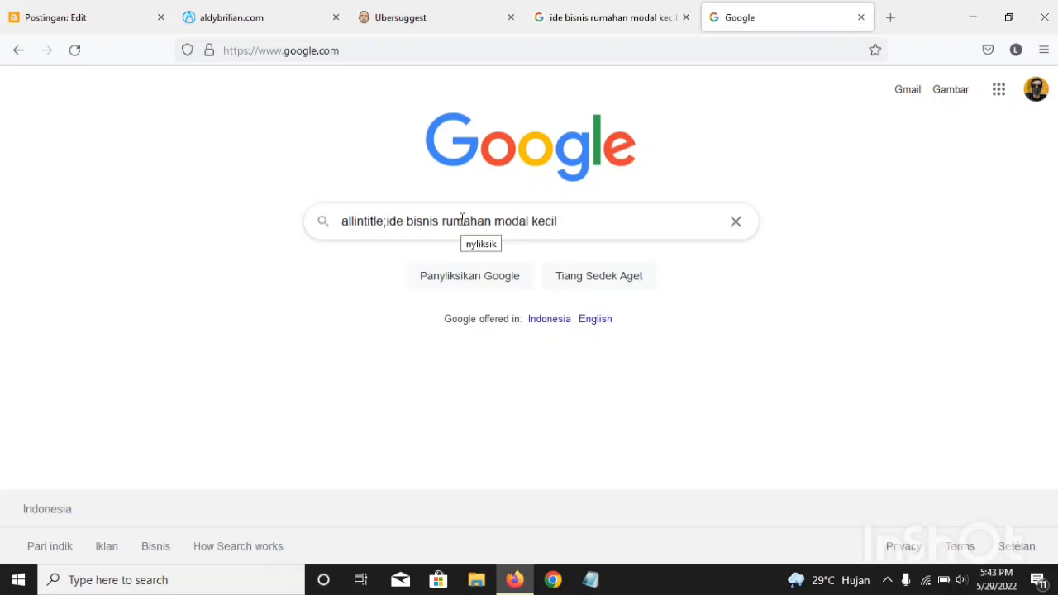
key("BackSpace")
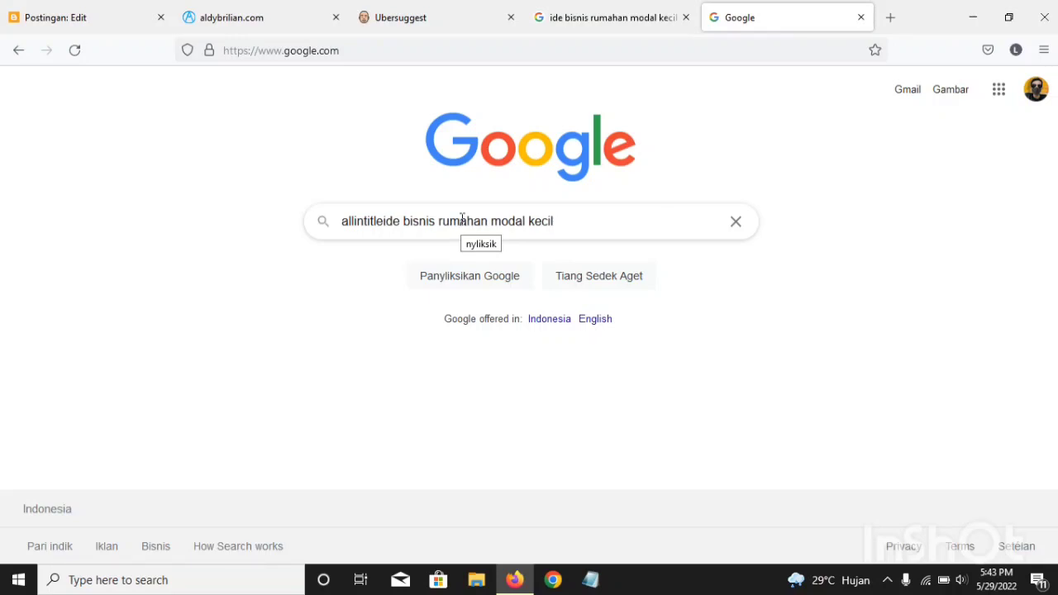
type(":")
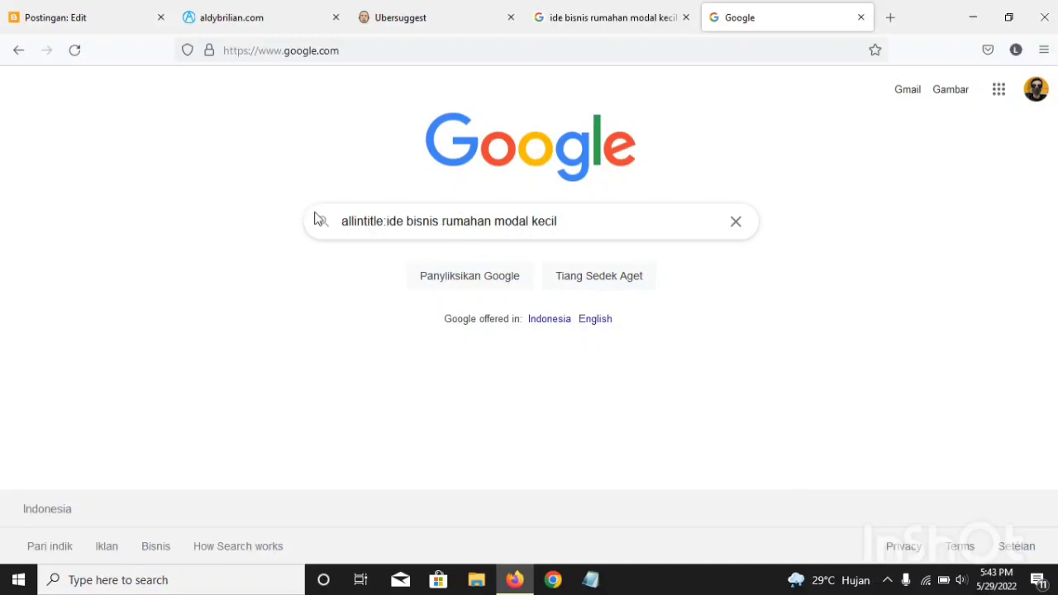
left_click(583, 217)
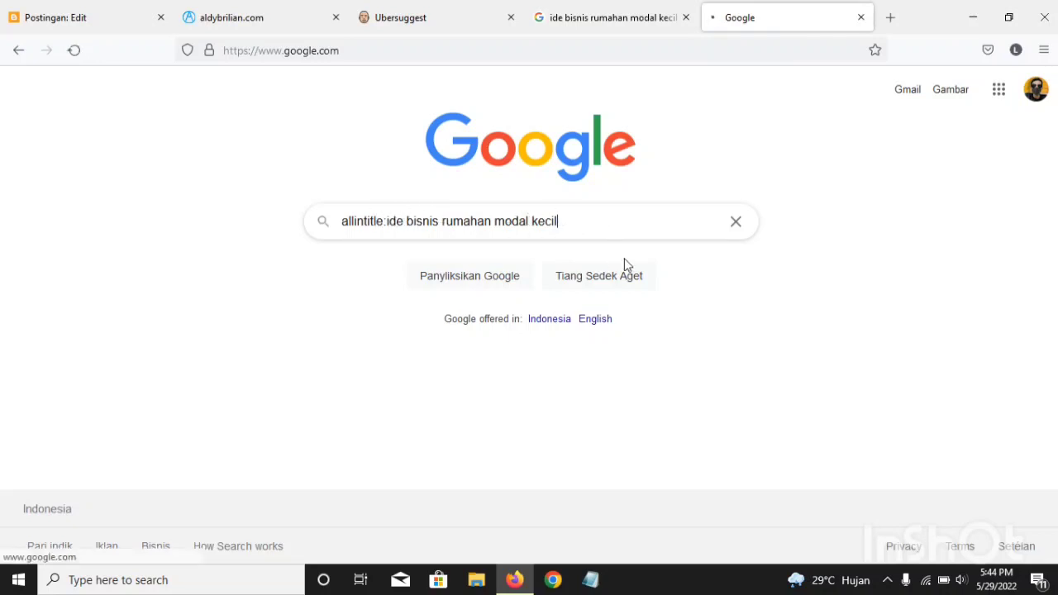
key("Return")
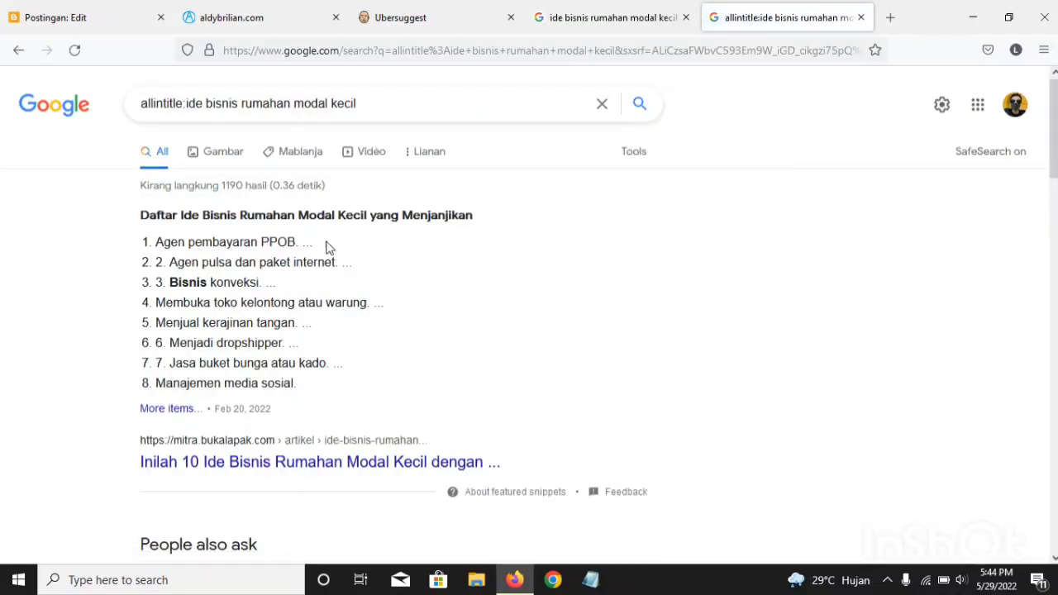
Step: Compare the number of results of the allintitle search with that of the plain "ide bisnis rumahan modal kecil" search
left_click_drag(229, 189, 248, 189)
left_click(244, 189)
left_click_drag(221, 188, 246, 188)
left_click(613, 7)
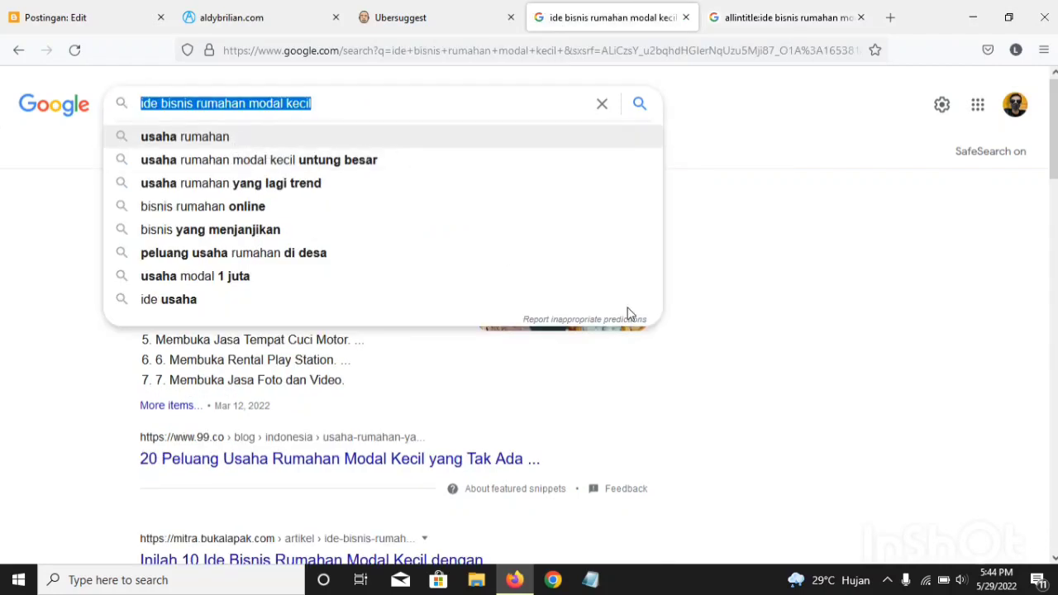
left_click(1011, 386)
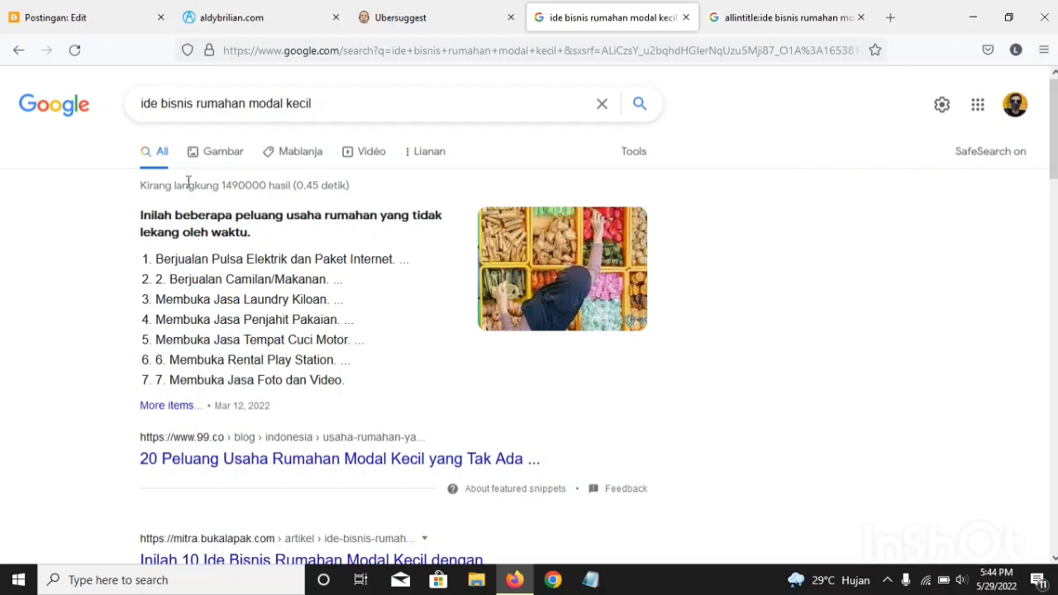
left_click(768, 32)
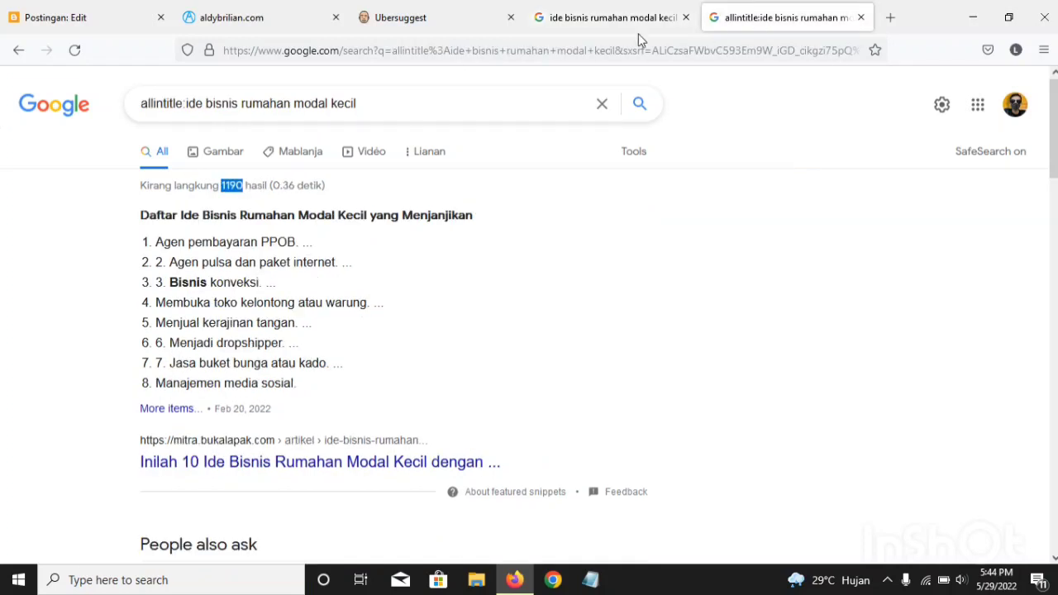
left_click(242, 189)
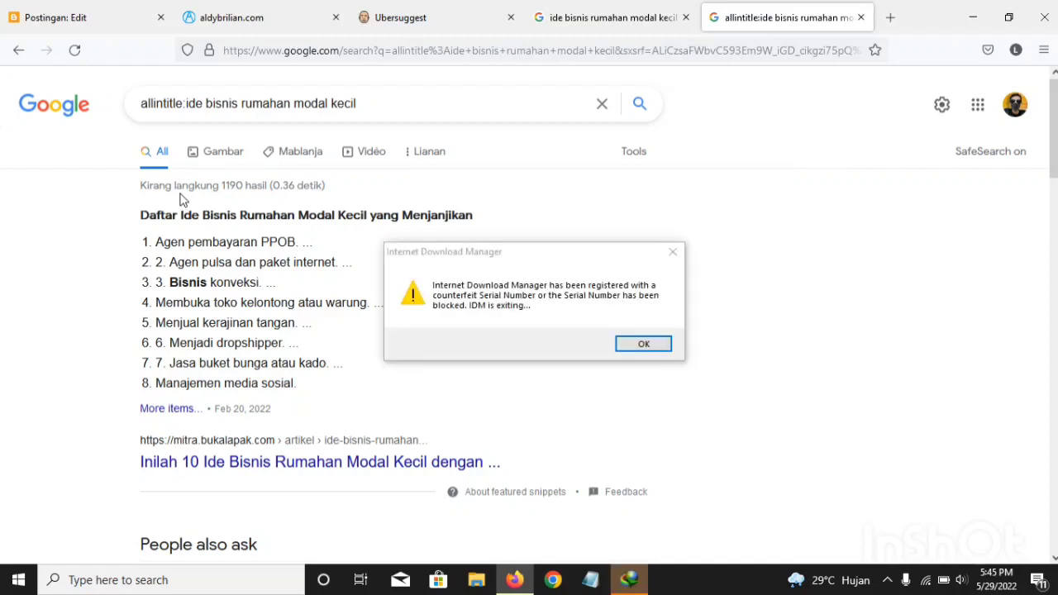
Step: Dismiss the Internet Download Manager warning and registration dialogs and recheck the result counts of the plain and allintitle searches
left_click(671, 252)
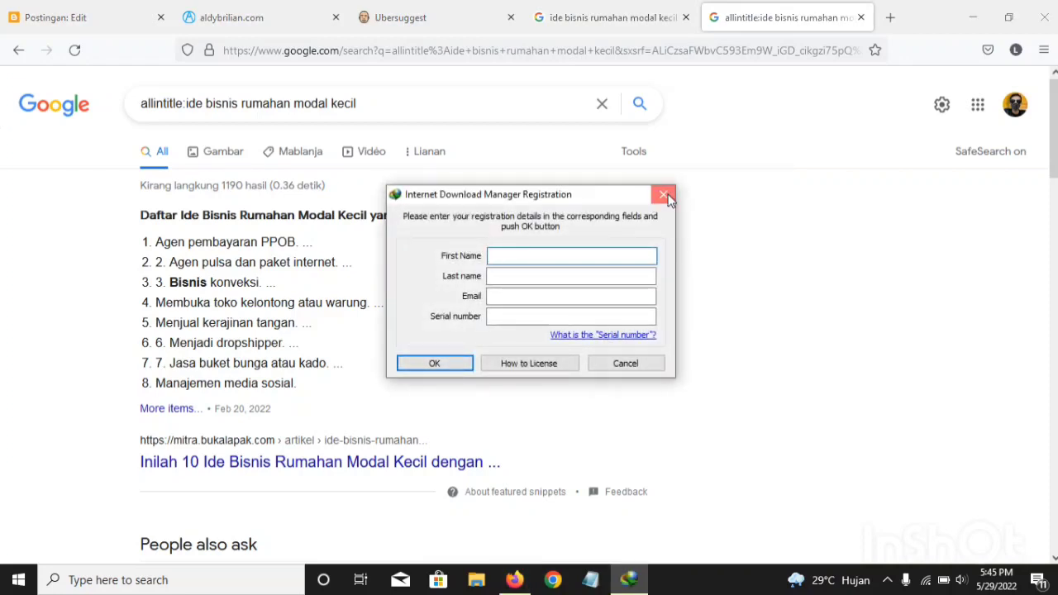
left_click(664, 195)
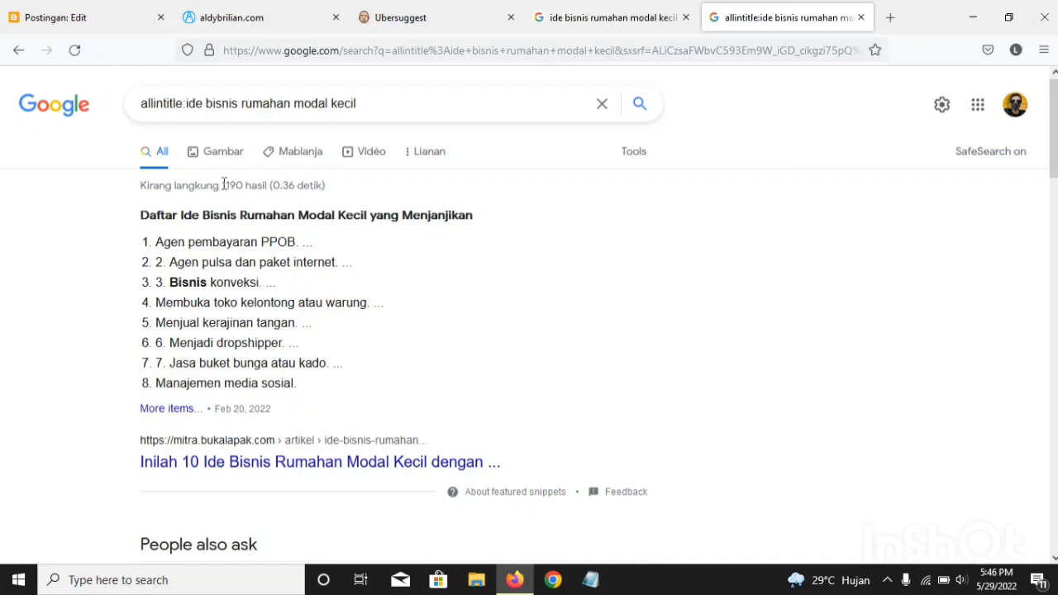
left_click(609, 25)
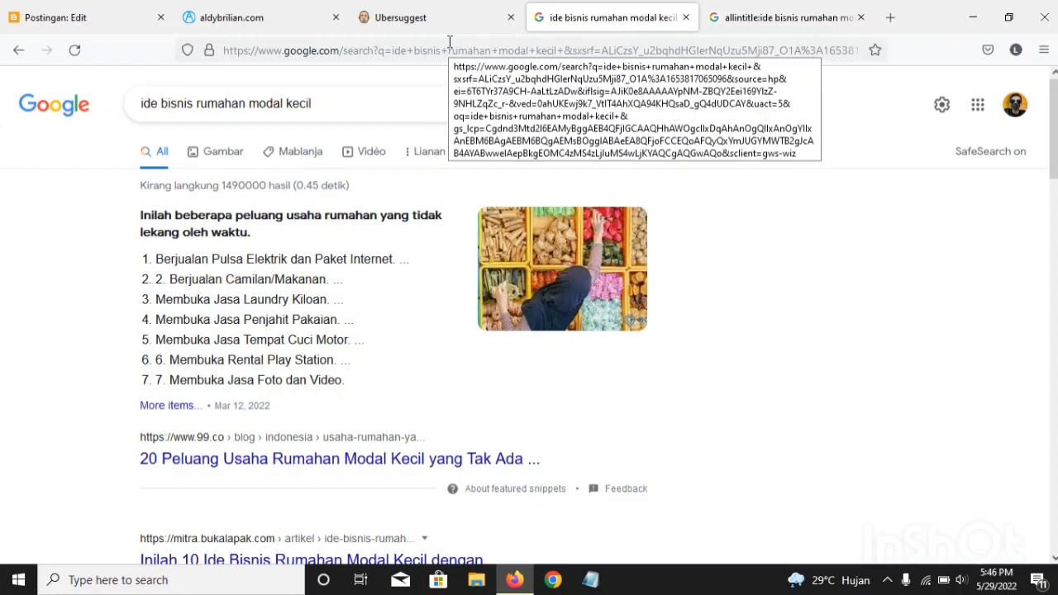
left_click(837, 15)
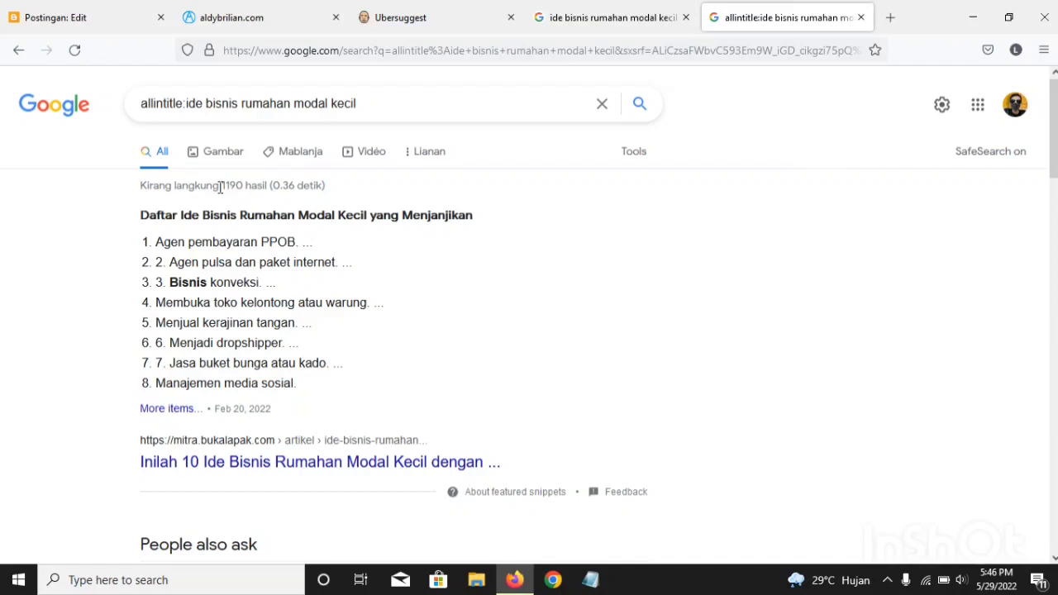
left_click_drag(224, 187, 262, 195)
left_click(239, 198)
Step: Insert "kreatif" after "rumahan" in the query and search for "allintitle:ide bisnis rumahan kreatif modal kecil"
left_click(361, 107)
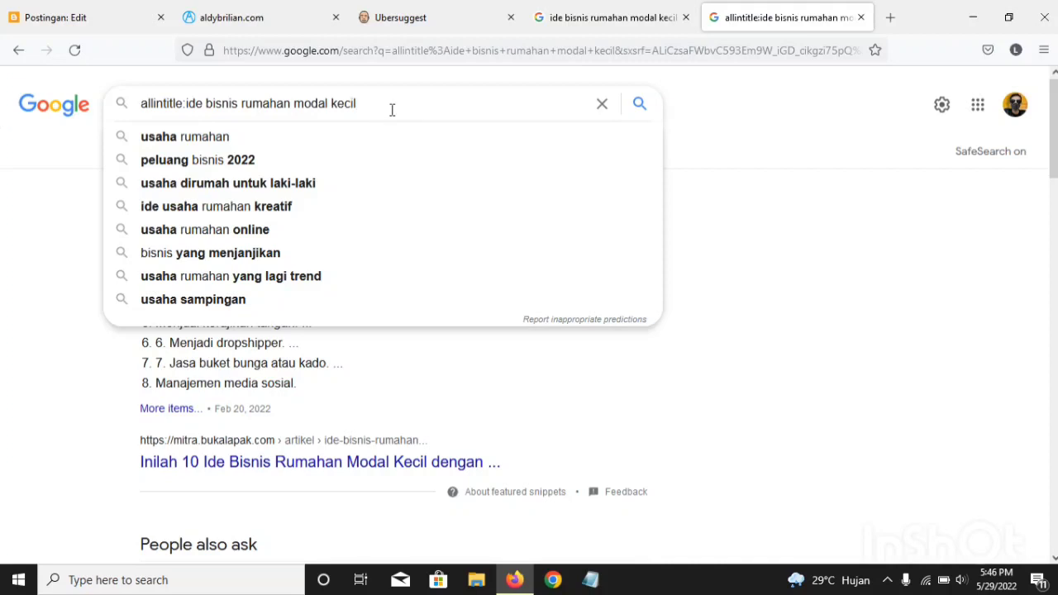
key("Escape")
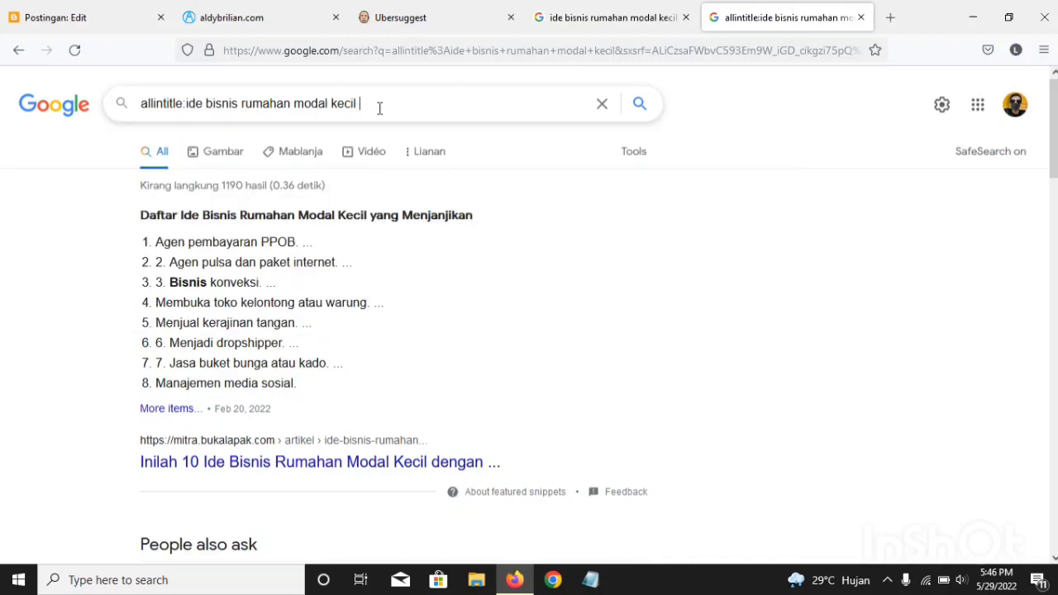
left_click(293, 110)
type("kr eatif")
key("Return")
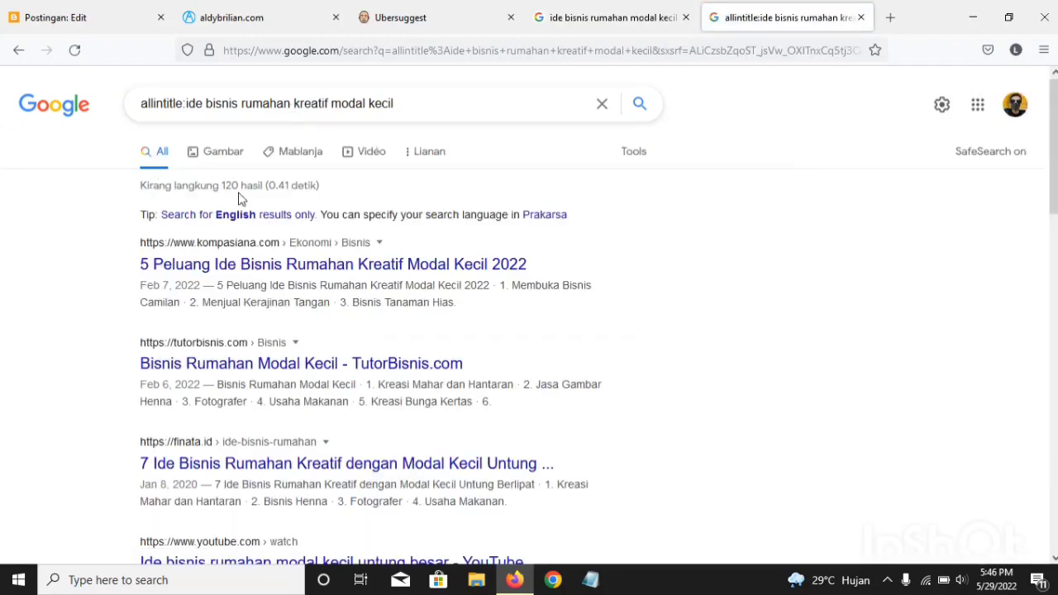
Step: Check the number of results for the allintitle query that includes "kreatif"
mouse_move(239, 192)
left_mouse_down()
mouse_move(213, 192)
mouse_move(222, 195)
left_mouse_up()
left_click(241, 186)
double_click(223, 186)
left_click(246, 188)
mouse_move(221, 185)
left_mouse_down()
mouse_move(254, 188)
mouse_move(230, 189)
mouse_move(241, 189)
left_mouse_up()
left_click(221, 185)
left_click(281, 189)
Step: Examine the competing page and video titles listed for "allintitle:ide bisnis rumahan kreatif modal kecil" against the result count
scroll(192, 223, "down", 2)
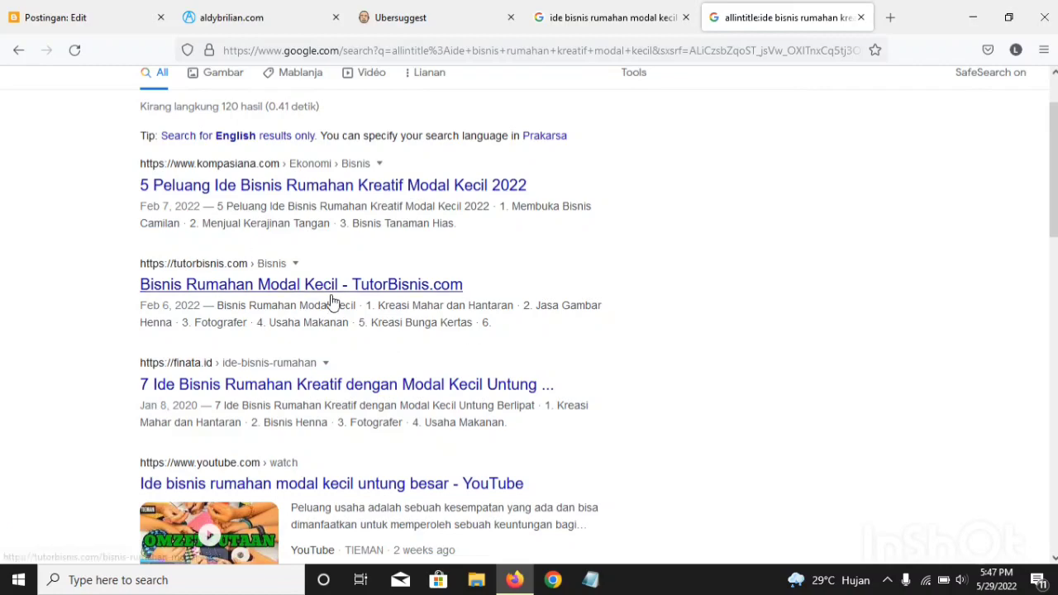
scroll(333, 300, "up", 2)
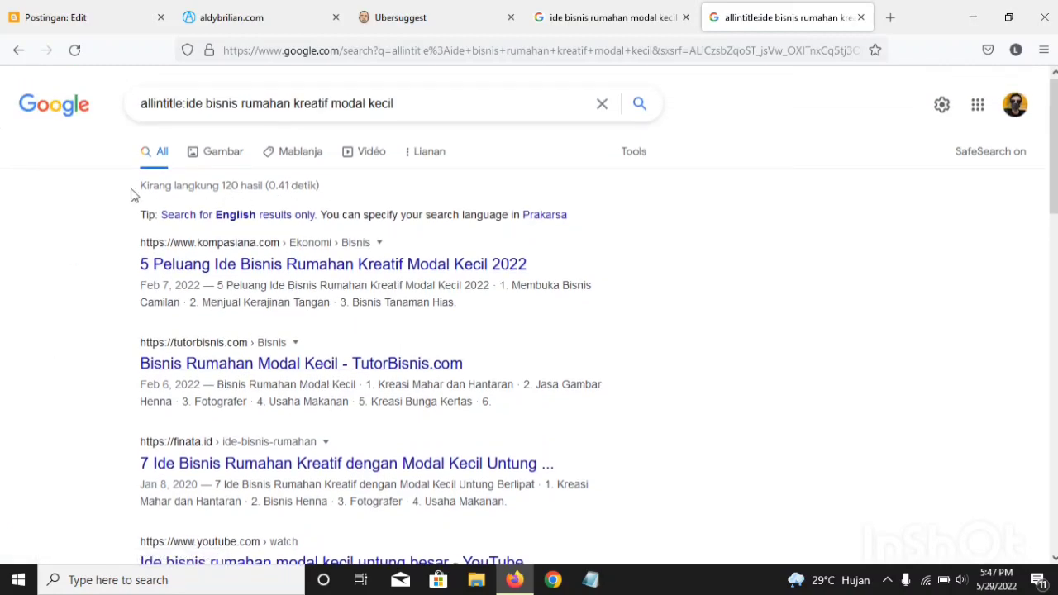
scroll(142, 268, "down", 2)
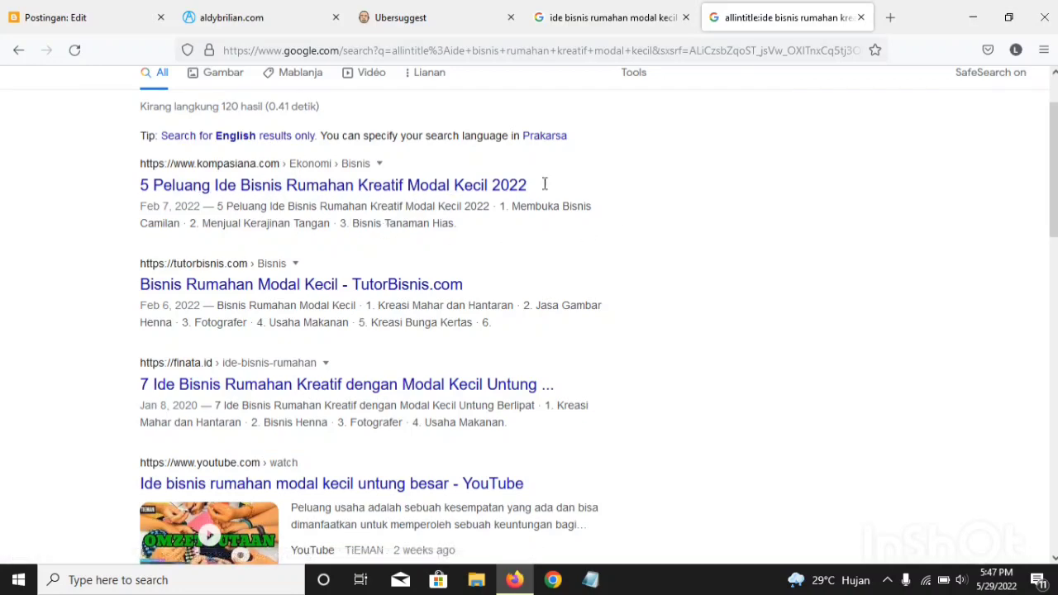
scroll(283, 292, "down", 2)
scroll(283, 290, "up", 2)
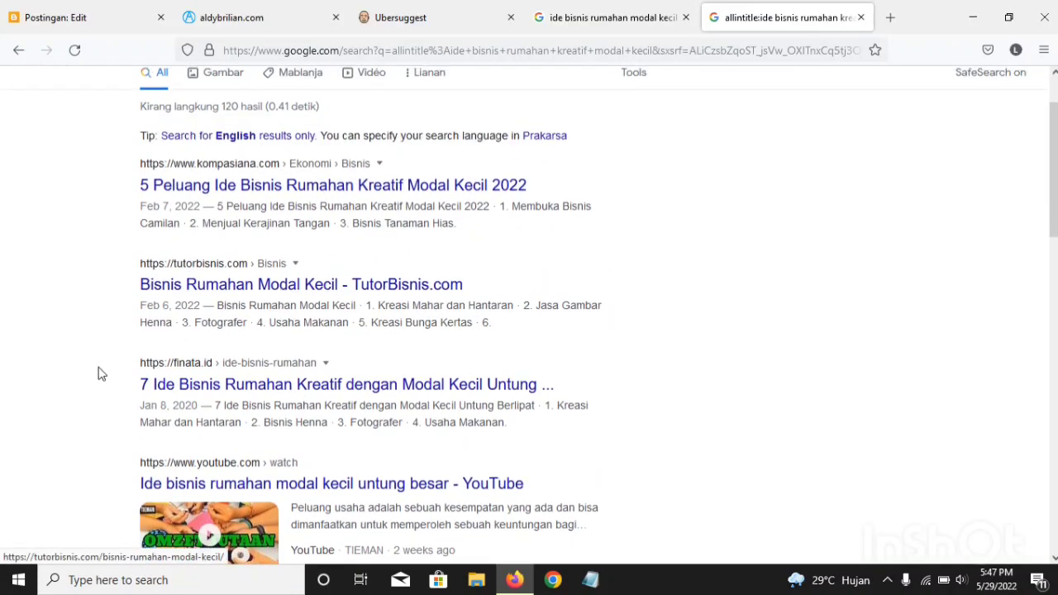
scroll(263, 297, "up", 2)
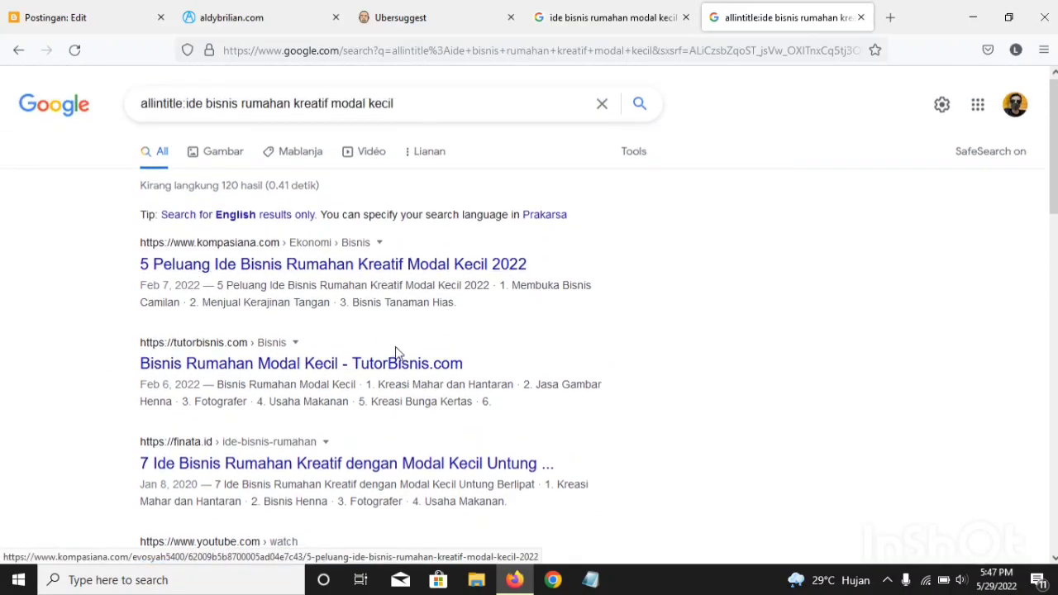
scroll(395, 353, "down", 2)
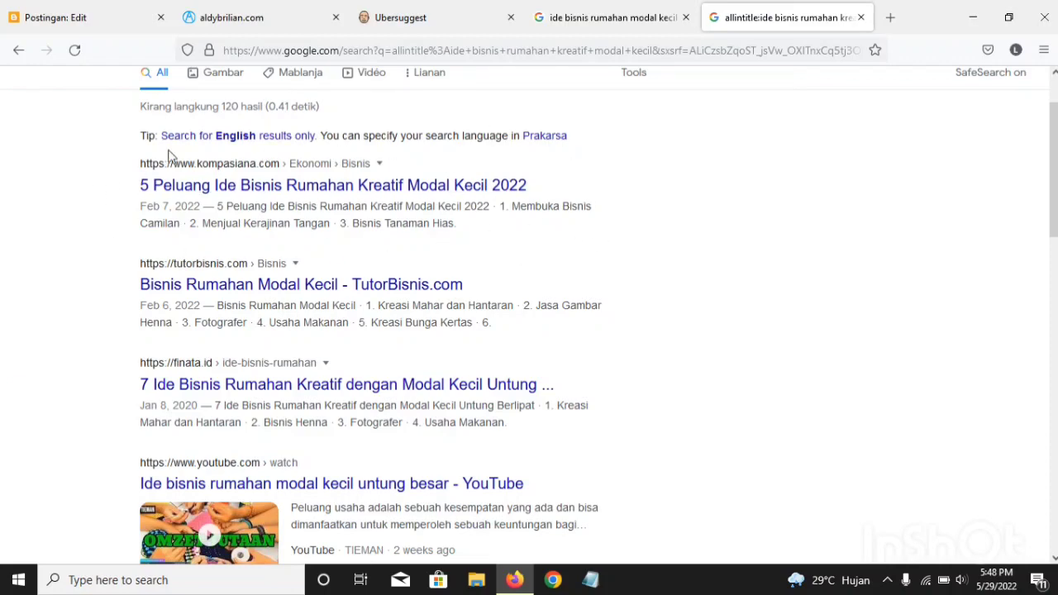
scroll(191, 372, "down", 3)
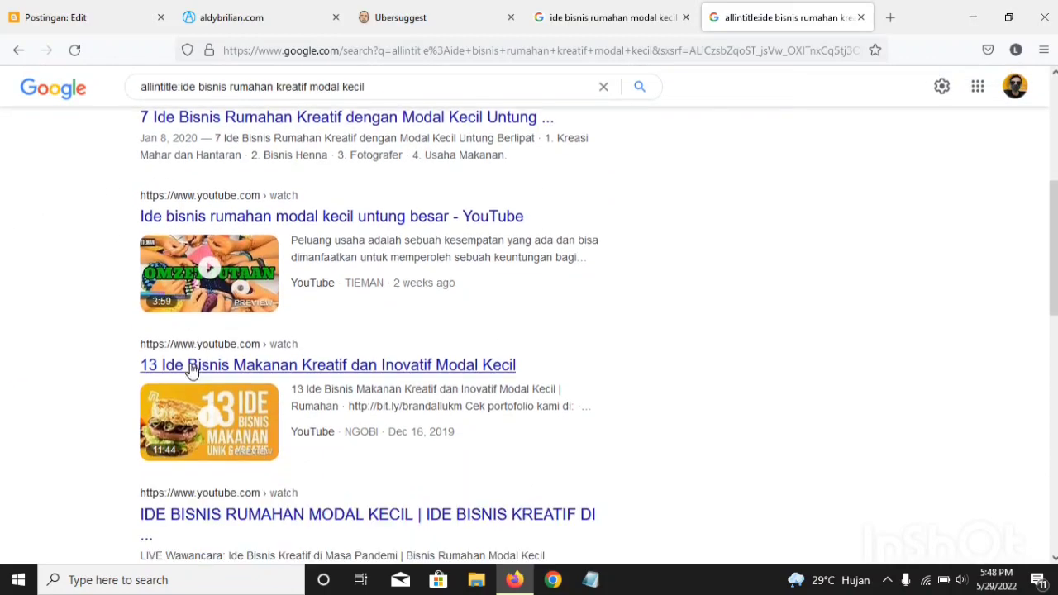
scroll(190, 372, "down", 3)
scroll(132, 372, "up", 8)
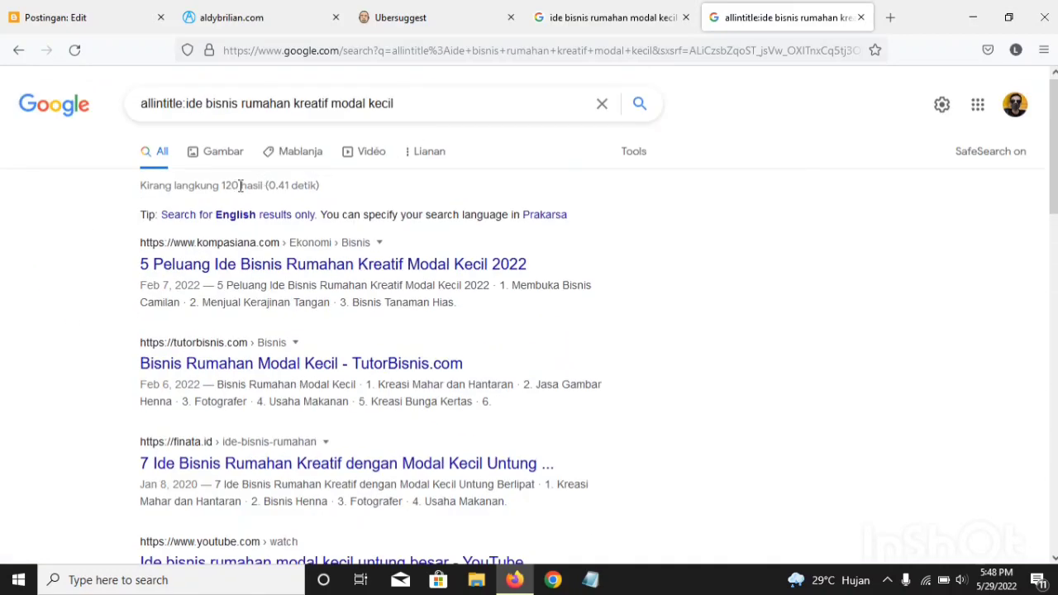
left_click_drag(240, 185, 219, 186)
left_click(228, 185)
scroll(113, 306, "down", 4)
scroll(593, 411, "down", 3)
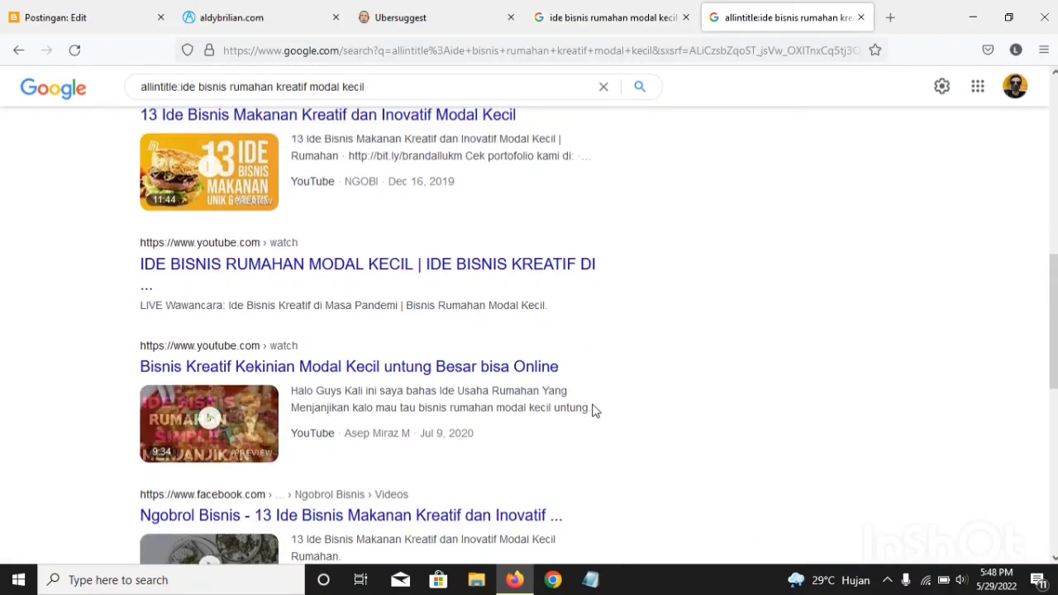
Step: Check the number of results for "allintitle:ide bisnis rumahan kreatif modal kecil" and look over the listed pages
scroll(594, 411, "up", 7)
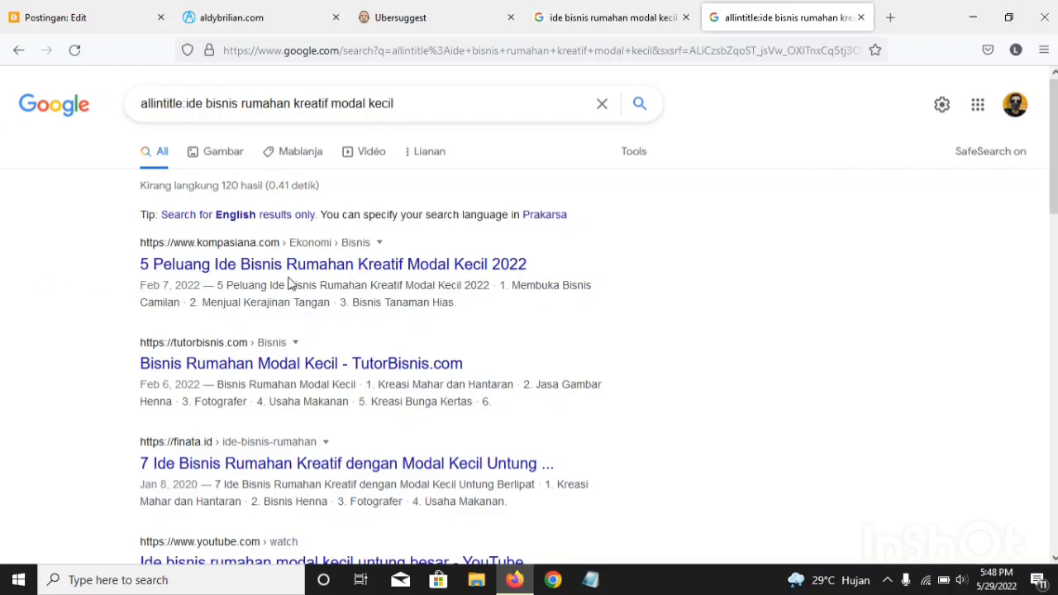
double_click(213, 189)
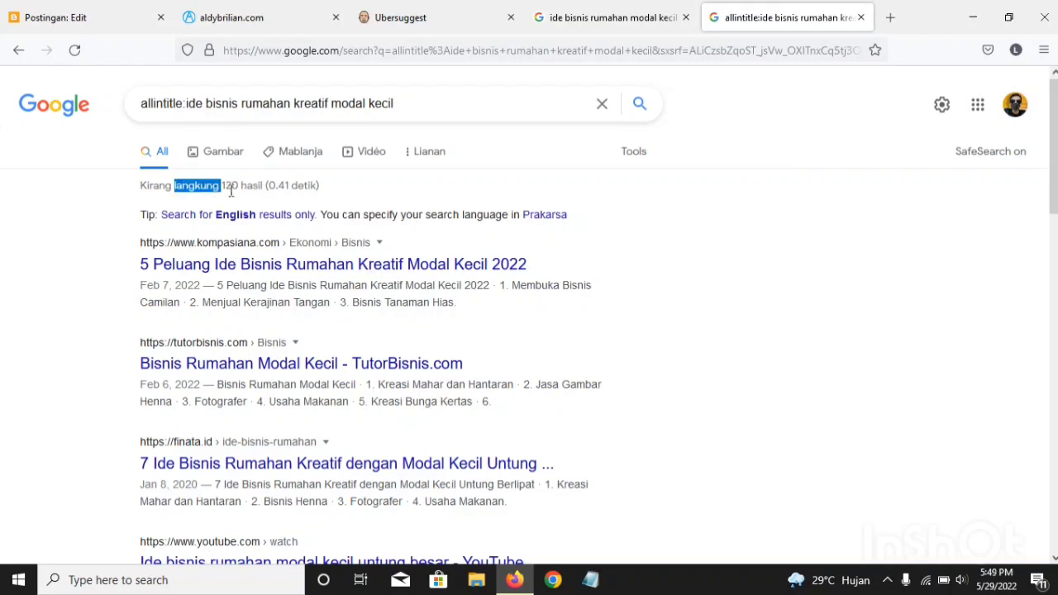
left_click_drag(231, 190, 231, 191)
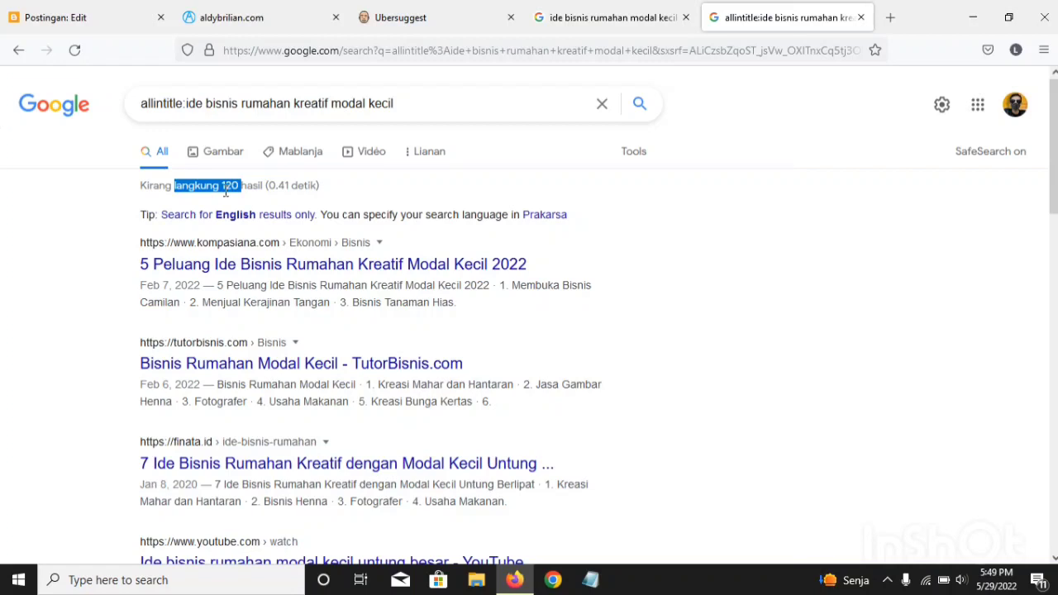
left_click(225, 191)
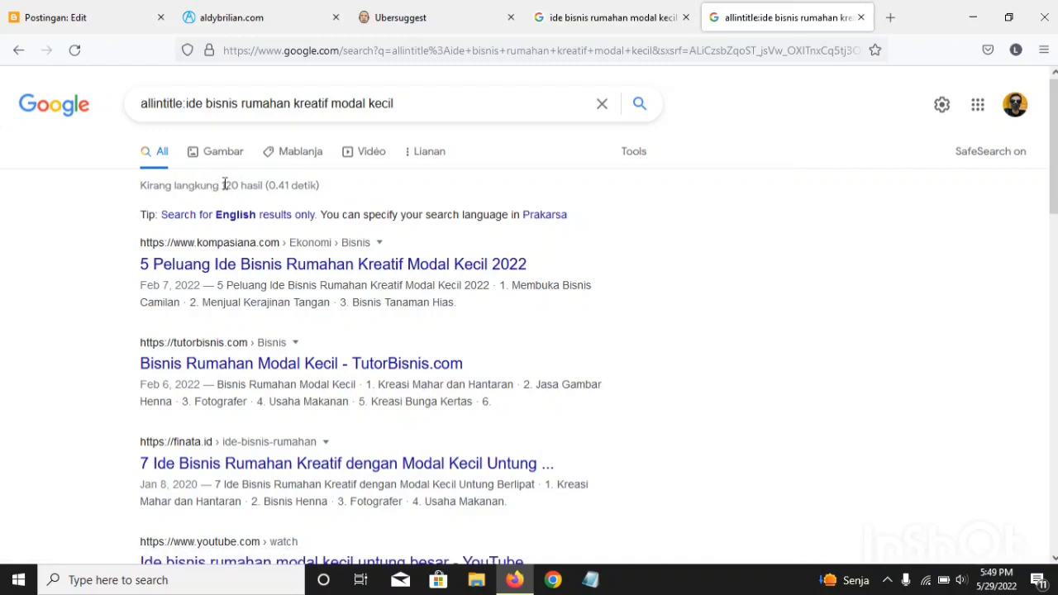
left_click_drag(225, 186, 241, 183)
left_click(403, 194)
scroll(496, 356, "down", 3)
scroll(496, 347, "up", 3)
Step: Shorten the query of the plain Google search to "ide bisnis" to bring up related keyword suggestions
left_click(543, 16)
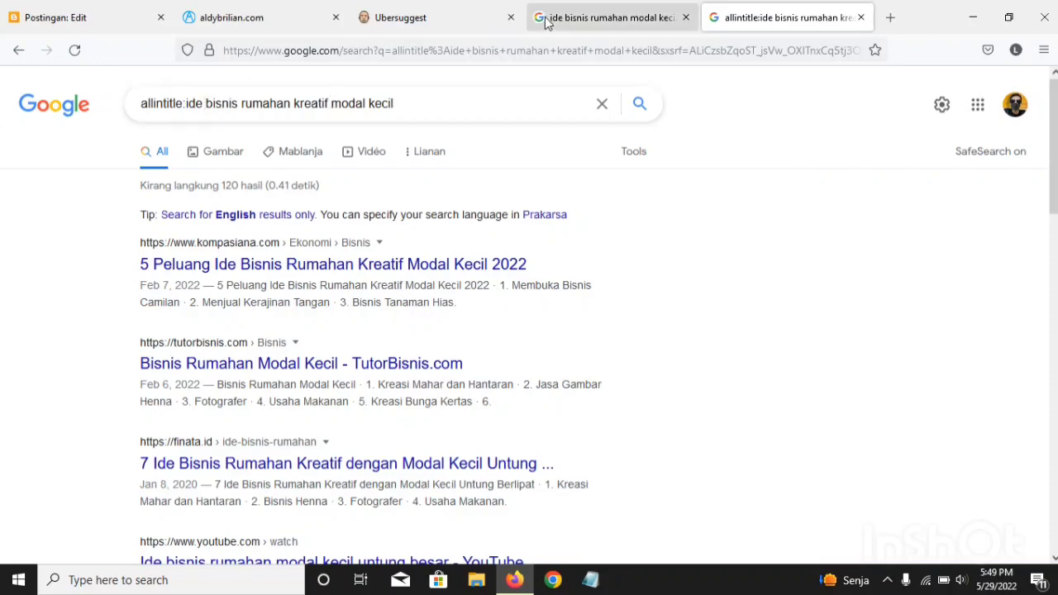
left_click(331, 95)
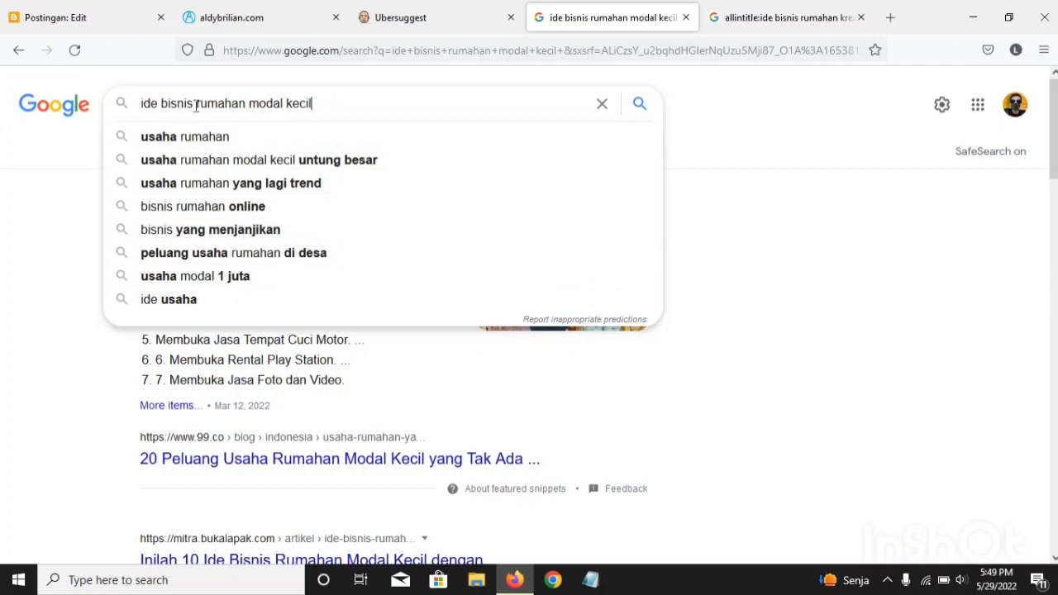
left_click_drag(196, 104, 392, 110)
key("BackSpace")
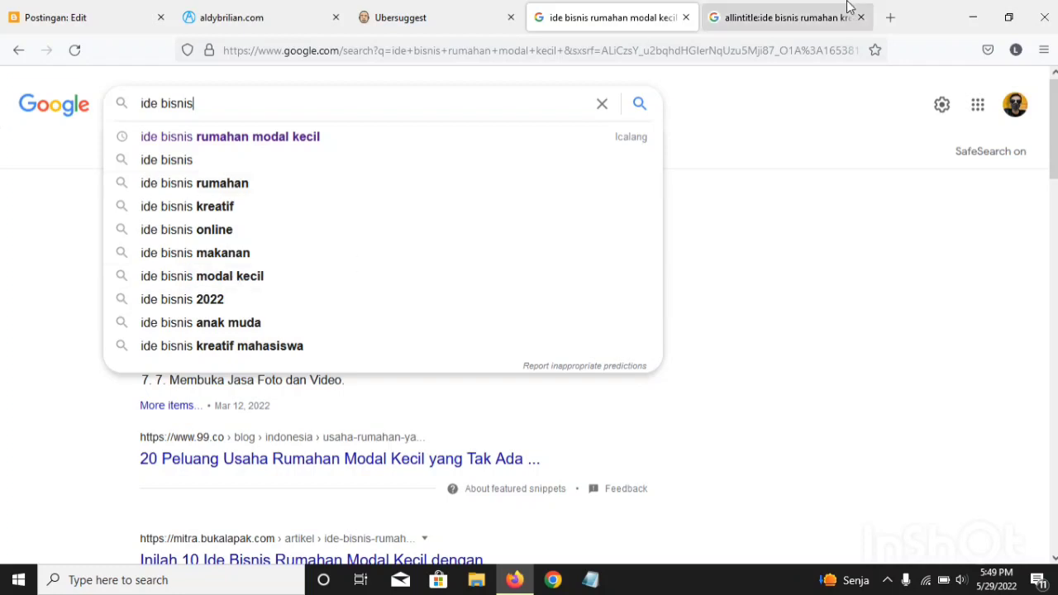
Step: Add "2022" to the end of the allintitle query, search for it and check the number of results
left_click(768, 16)
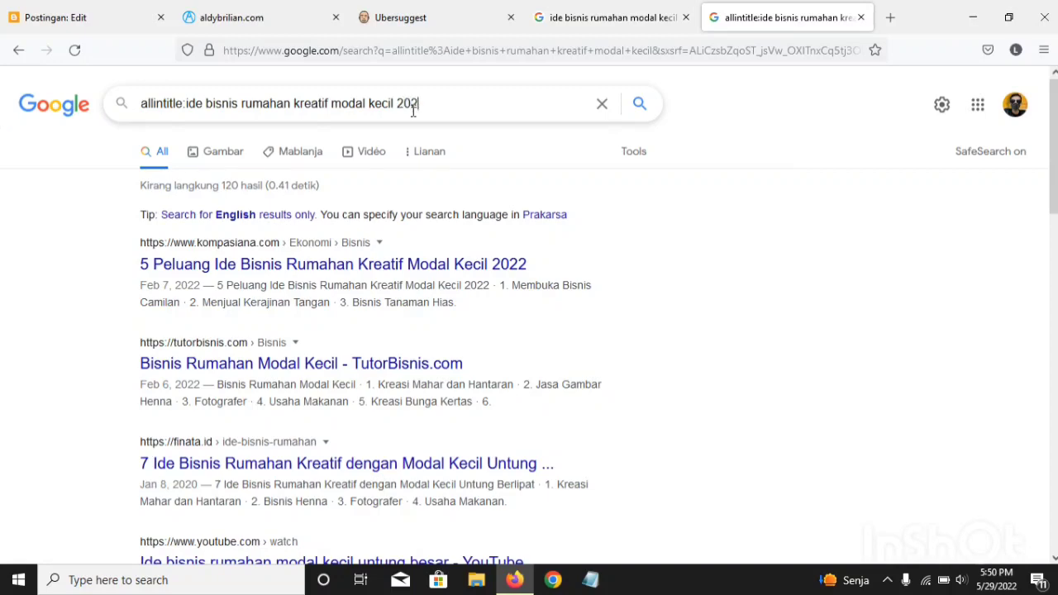
key("Return")
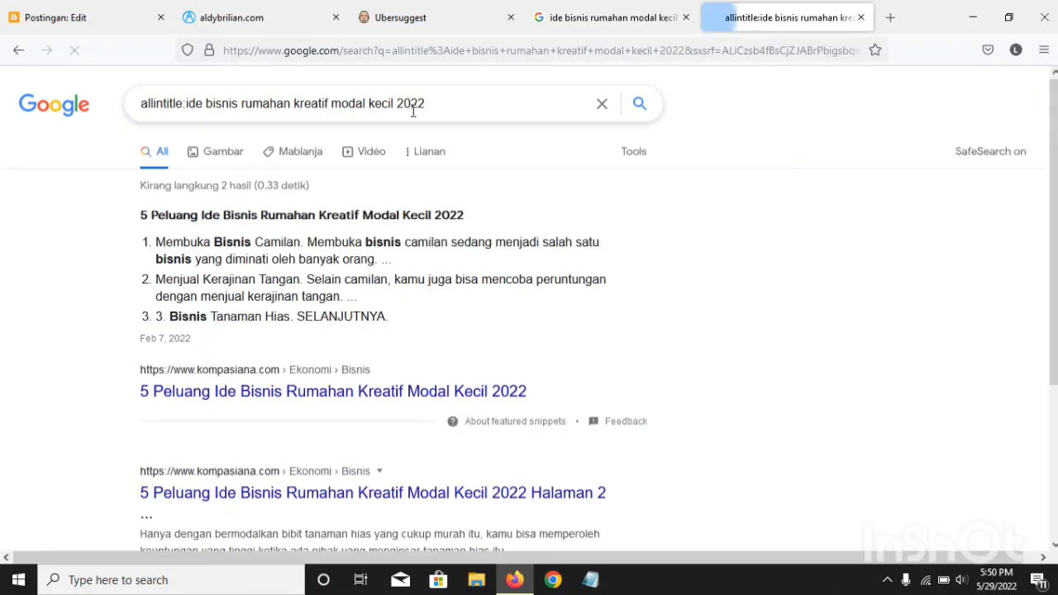
mouse_move(219, 185)
left_mouse_down()
mouse_move(252, 186)
mouse_move(219, 190)
left_mouse_up()
left_click(216, 189)
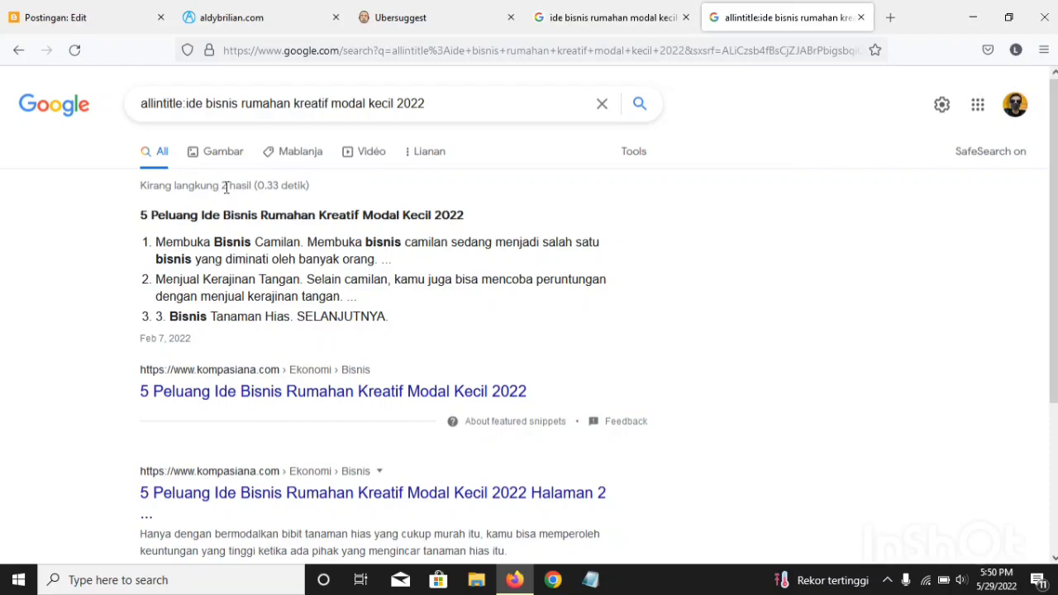
left_click_drag(226, 187, 223, 187)
left_click(233, 188)
Step: Examine the competing page titles listed for "allintitle:ide bisnis rumahan kreatif modal kecil 2022"
scroll(208, 378, "down", 2)
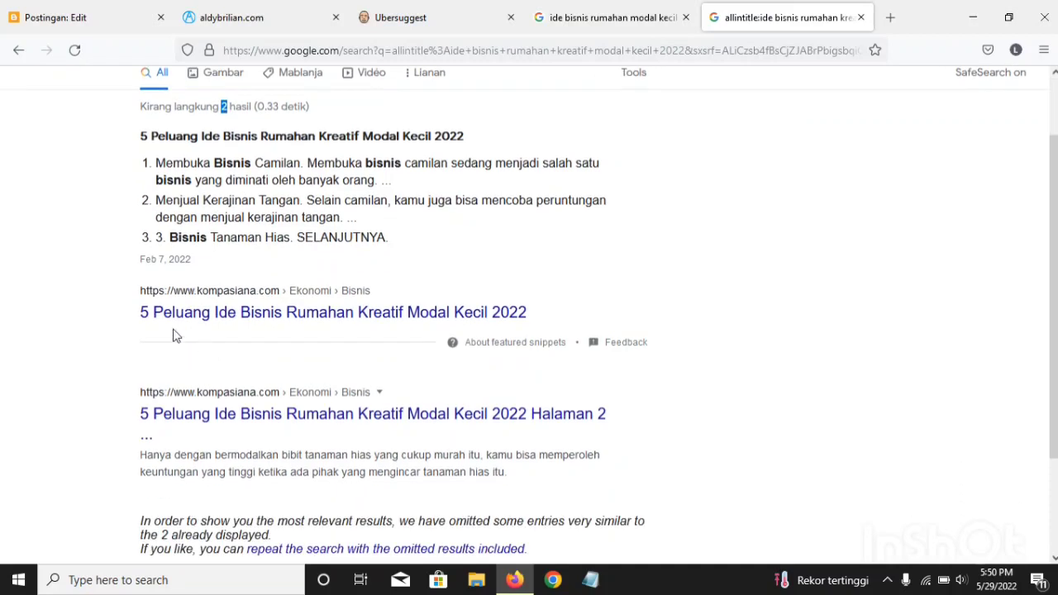
scroll(174, 335, "down", 2)
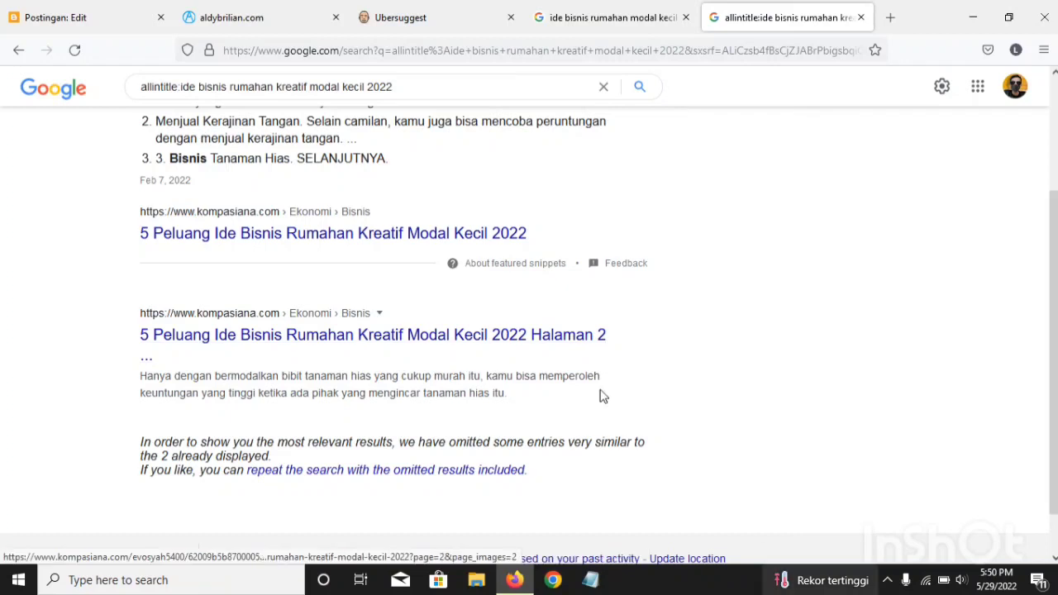
scroll(482, 430, "up", 2)
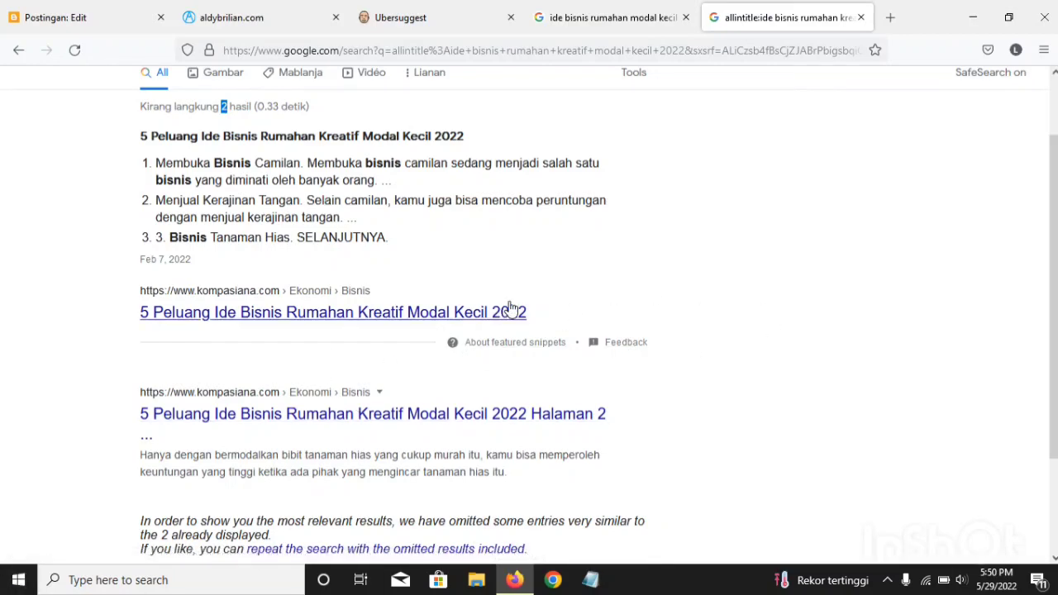
scroll(529, 315, "down", 1)
scroll(529, 314, "up", 3)
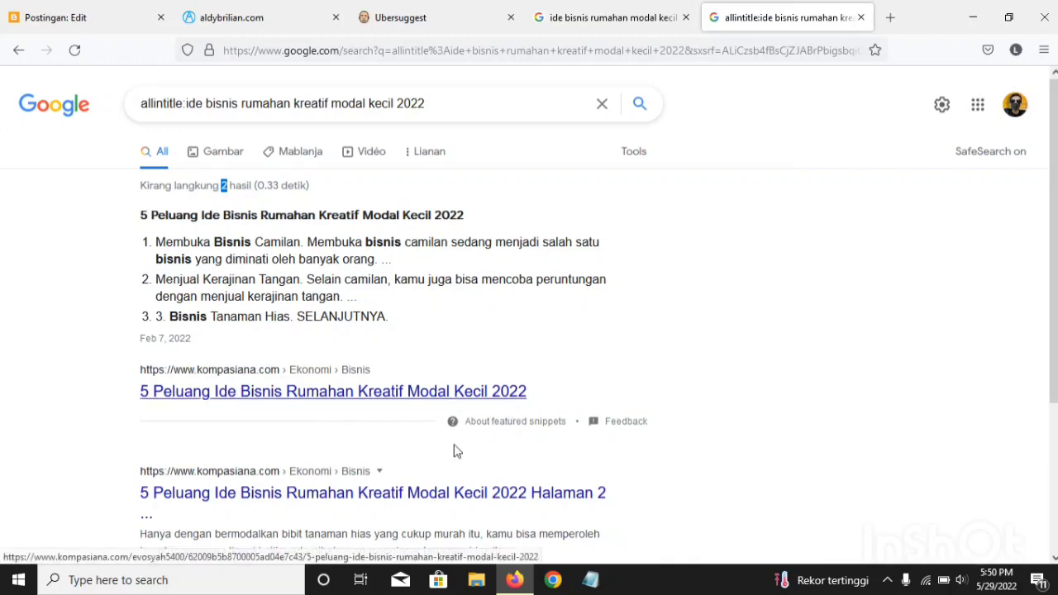
scroll(372, 426, "down", 2)
scroll(305, 406, "up", 2)
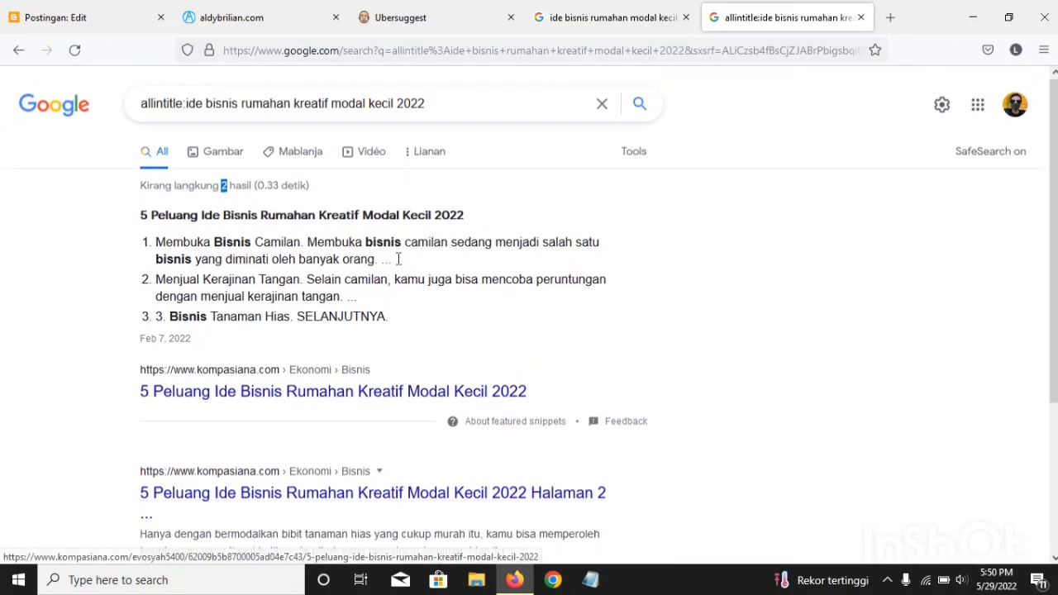
left_click(269, 200)
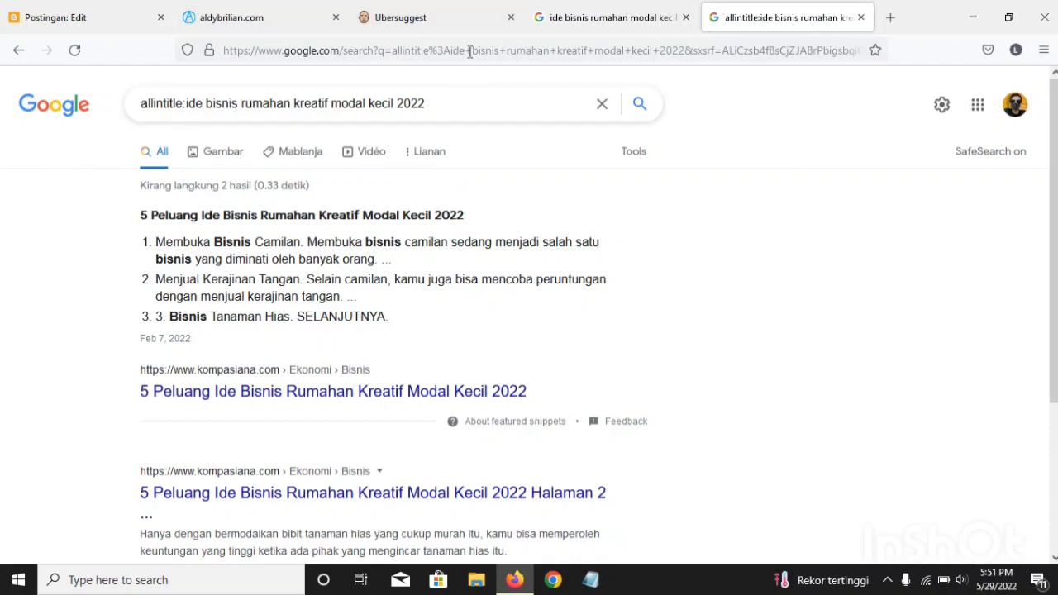
Step: Consult the Ubersuggest keyword ideas and search for "allintitle:ide bisnis makanan rumahan kreatif modal kecil 2022"
left_click(405, 17)
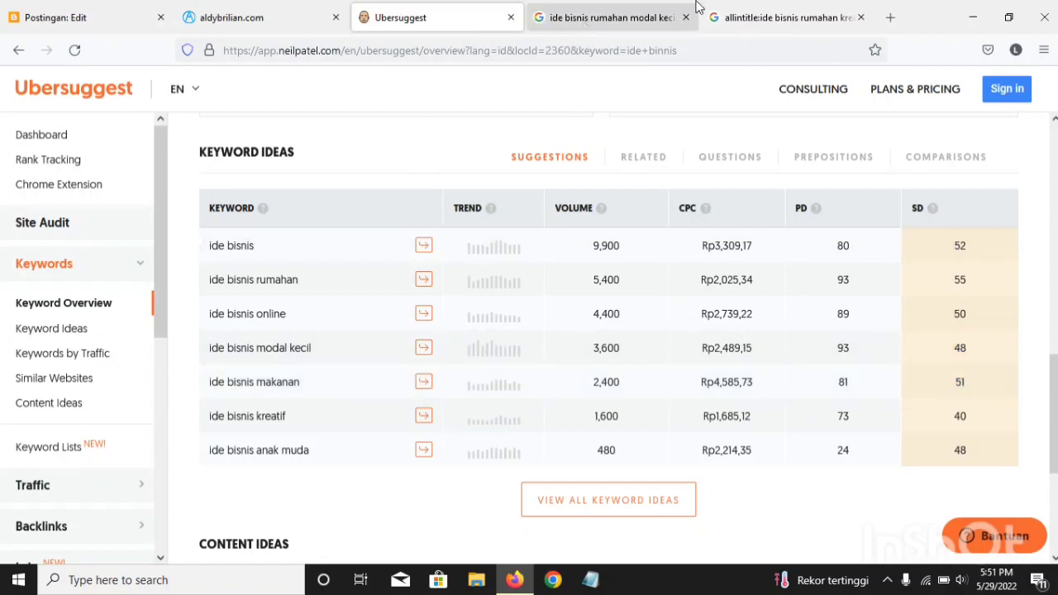
left_click(790, 12)
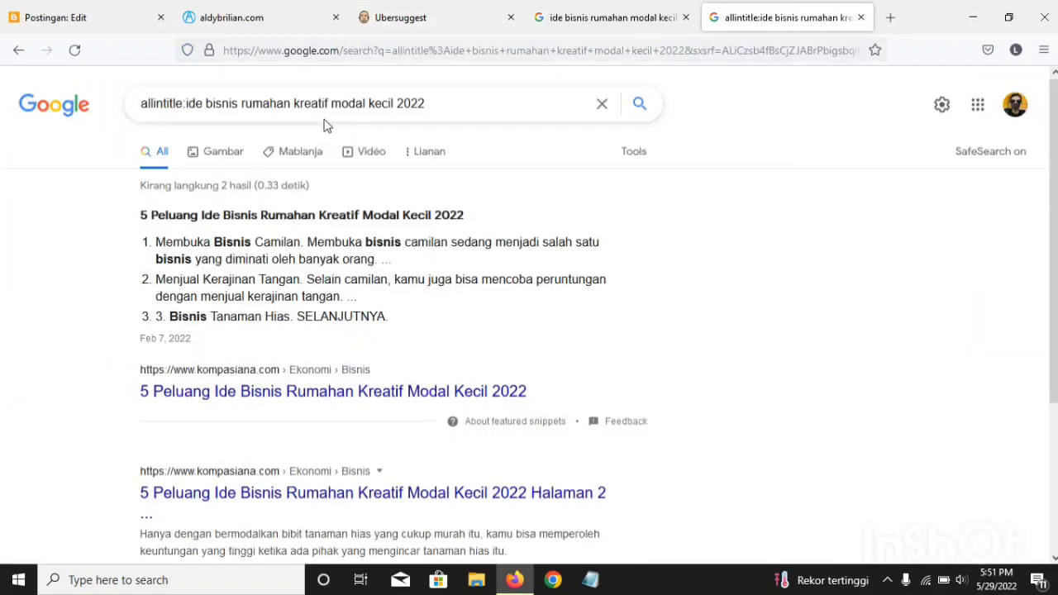
left_click(239, 104)
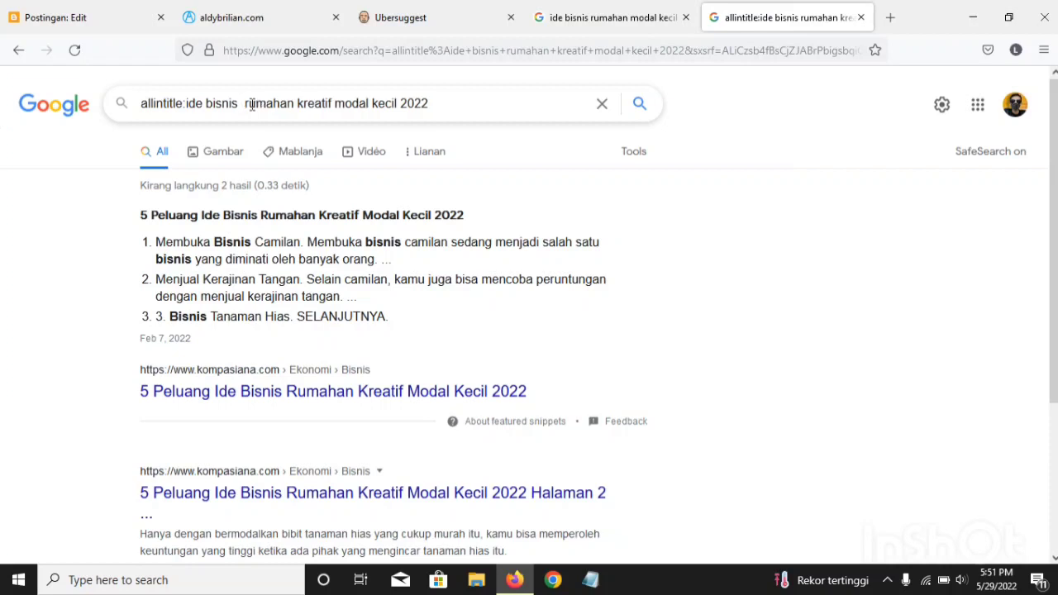
type("makanan")
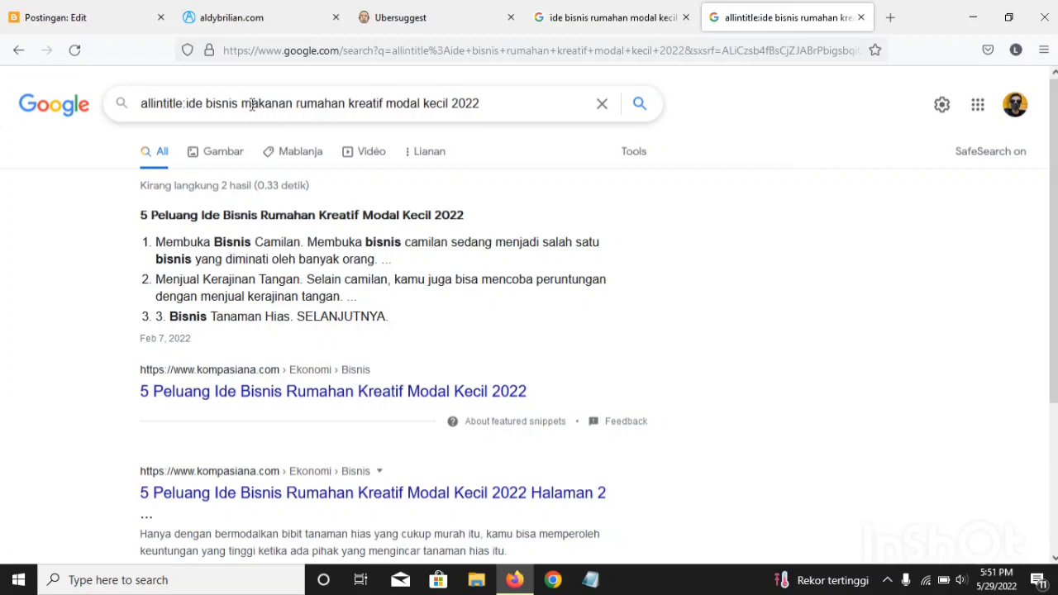
key("Return")
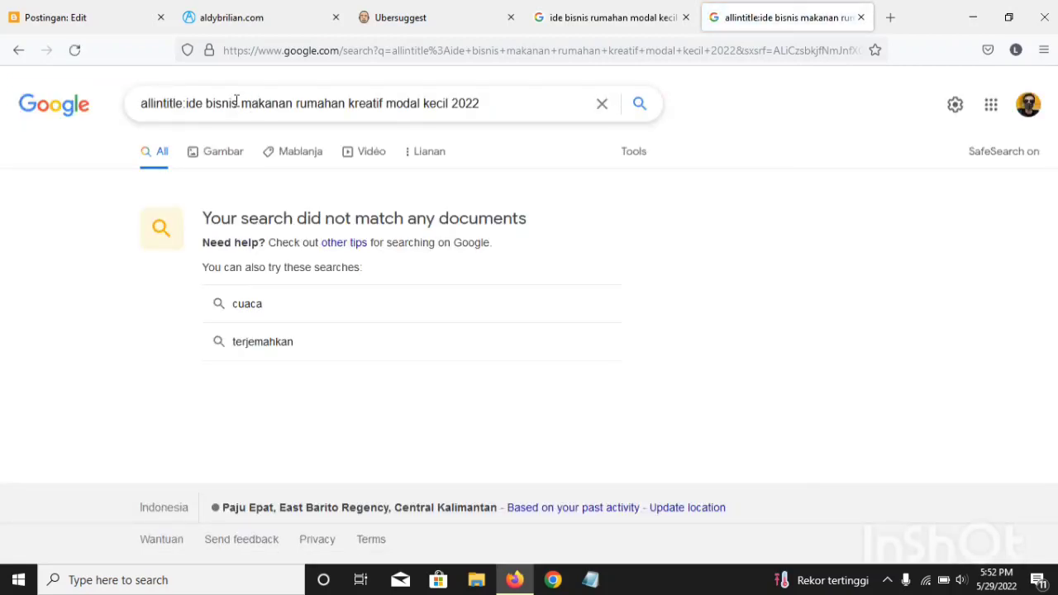
Step: Remove "makanan" and the extra space from the allintitle query
mouse_move(239, 102)
left_mouse_down()
mouse_move(299, 108)
mouse_move(233, 108)
mouse_move(246, 109)
left_mouse_up()
key("BackSpace")
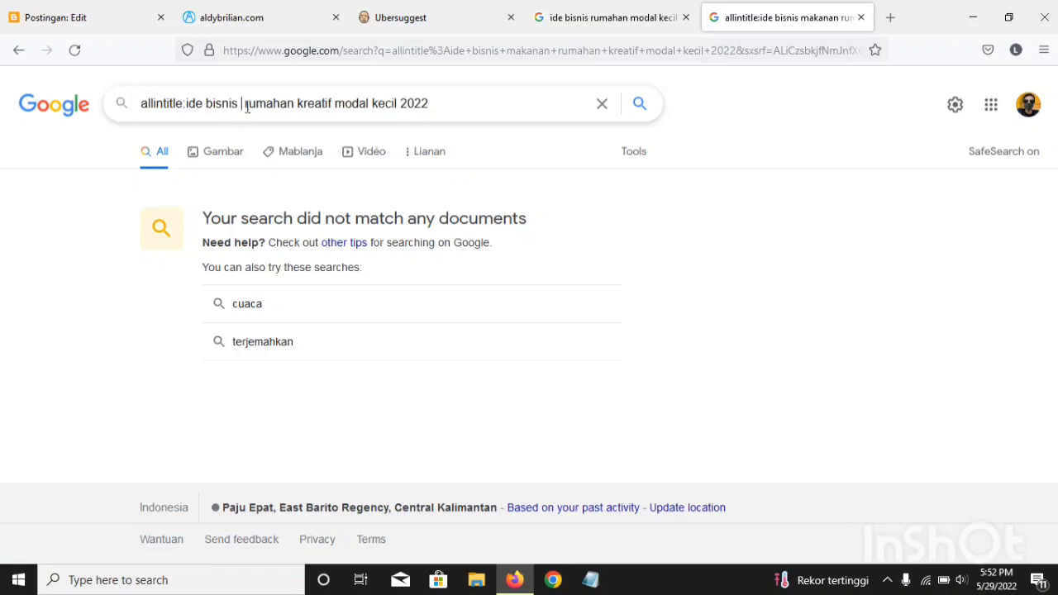
key("BackSpace")
left_click(477, 97)
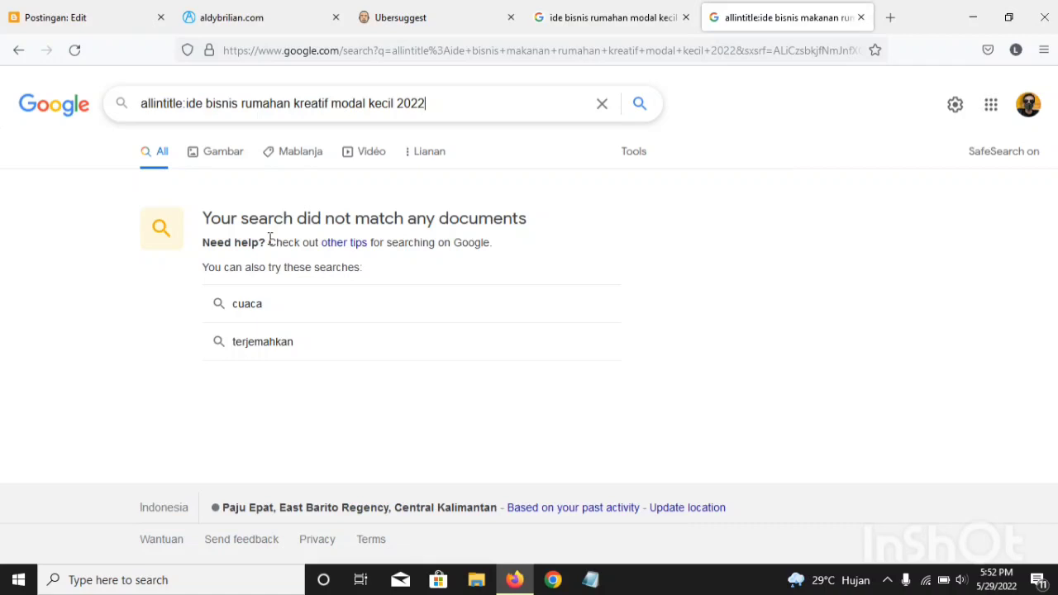
Step: Review the "ide bisnis" suggestions, replace "2022" in the allintitle query with "ala kelas besar" and run the search
left_click(566, 25)
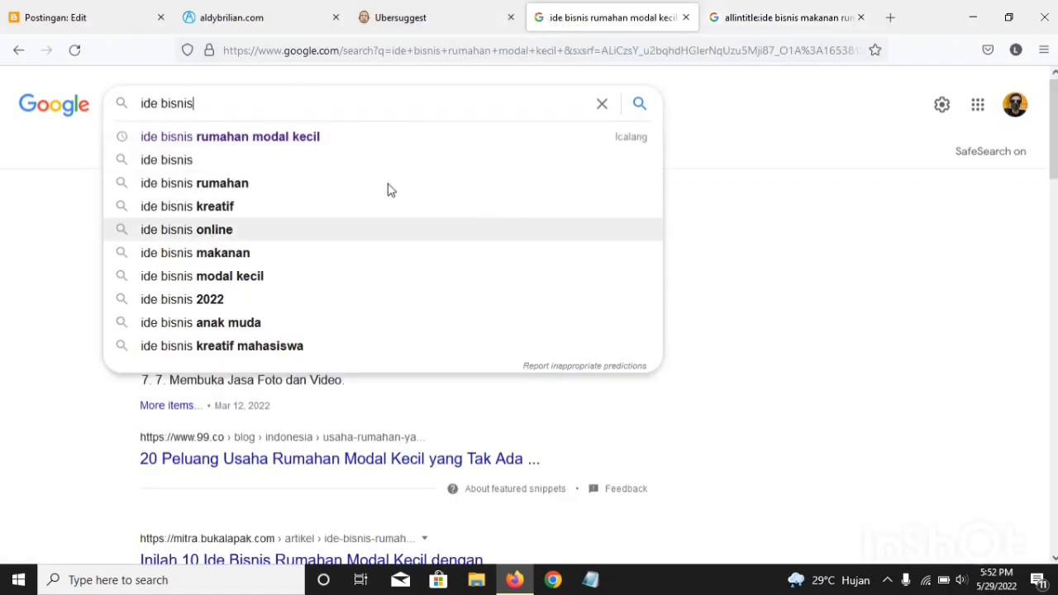
left_click(761, 8)
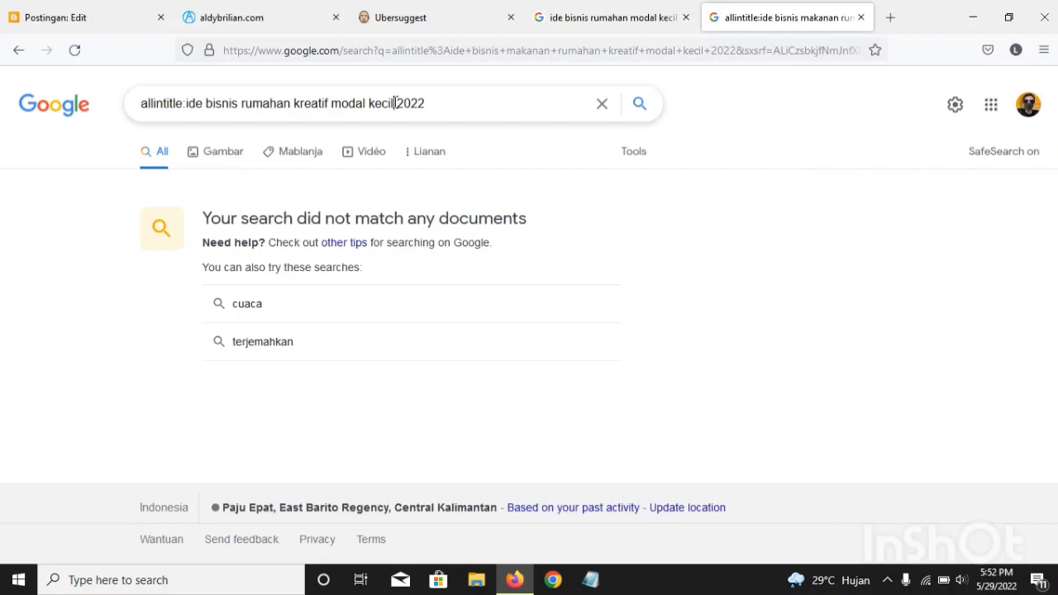
left_click_drag(395, 102, 477, 102)
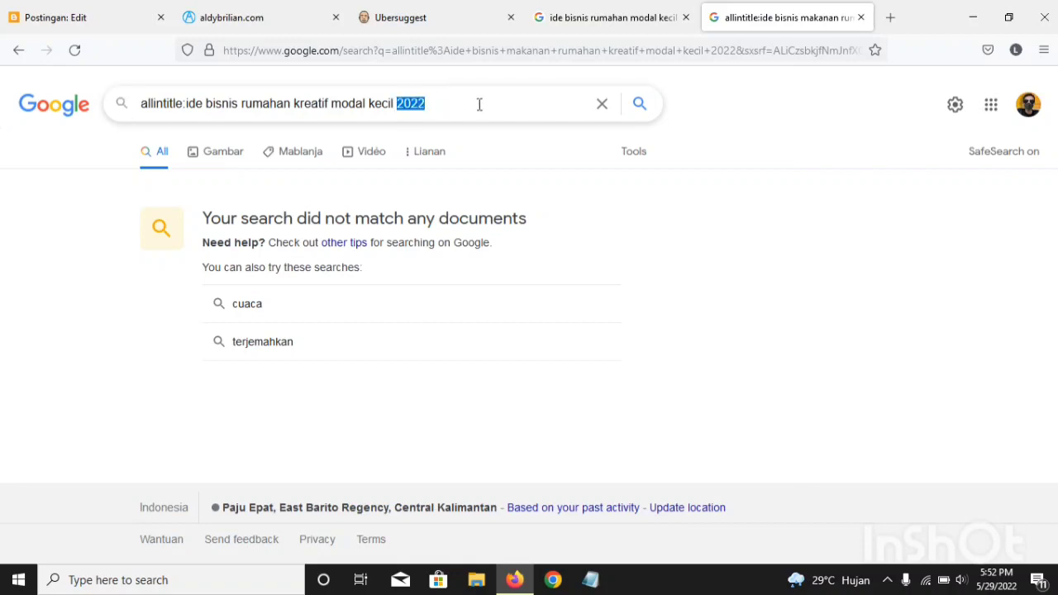
type("ala kelas besar")
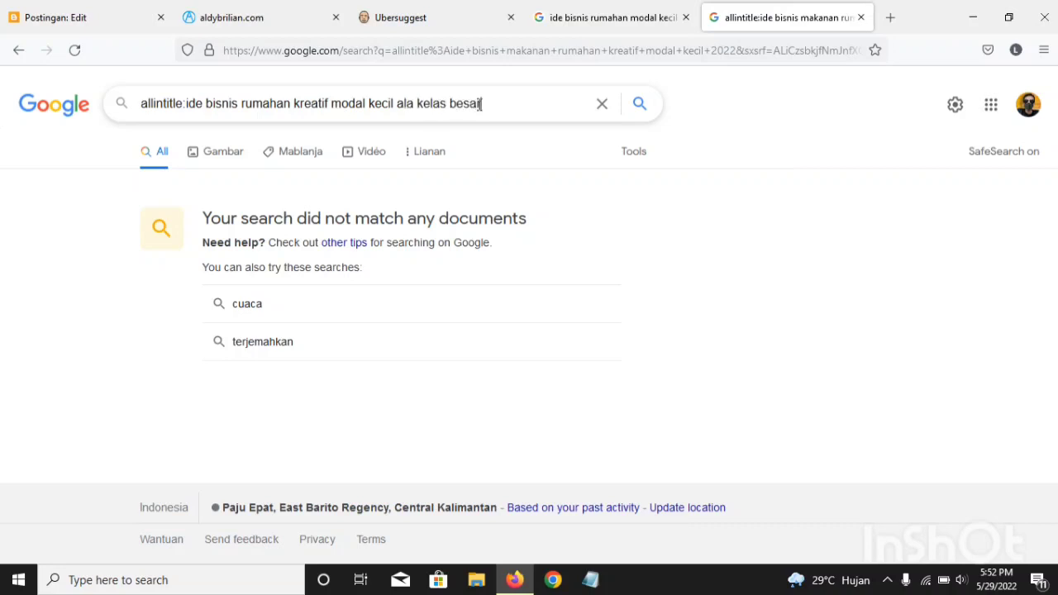
key("Return")
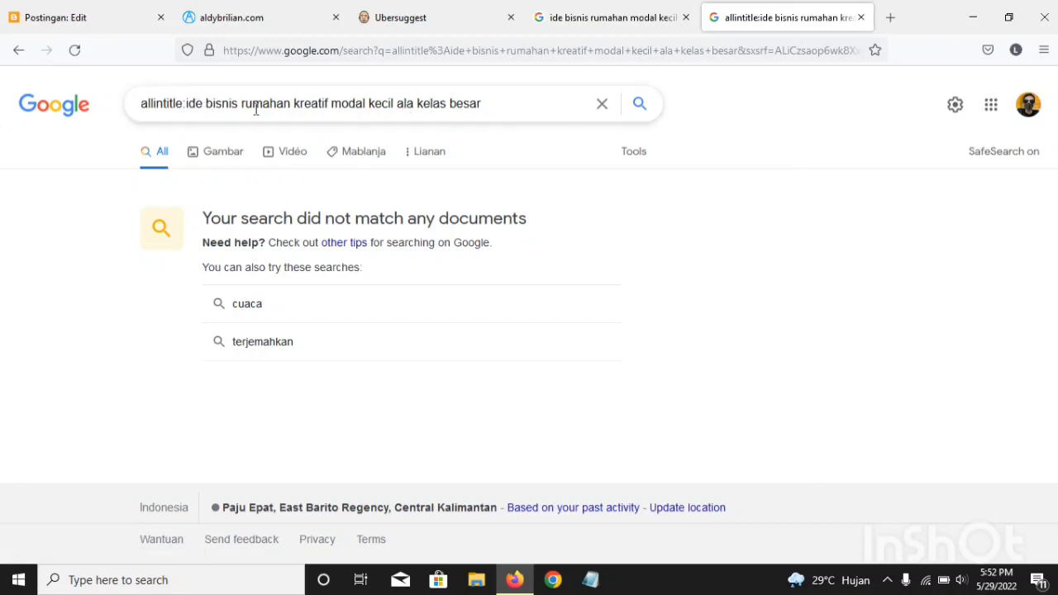
Step: Remove "rumahan" from the query and search for "allintitle:ide bisnis kreatif modal kecil ala kelas besar"
left_click_drag(244, 103, 296, 100)
key("BackSpace")
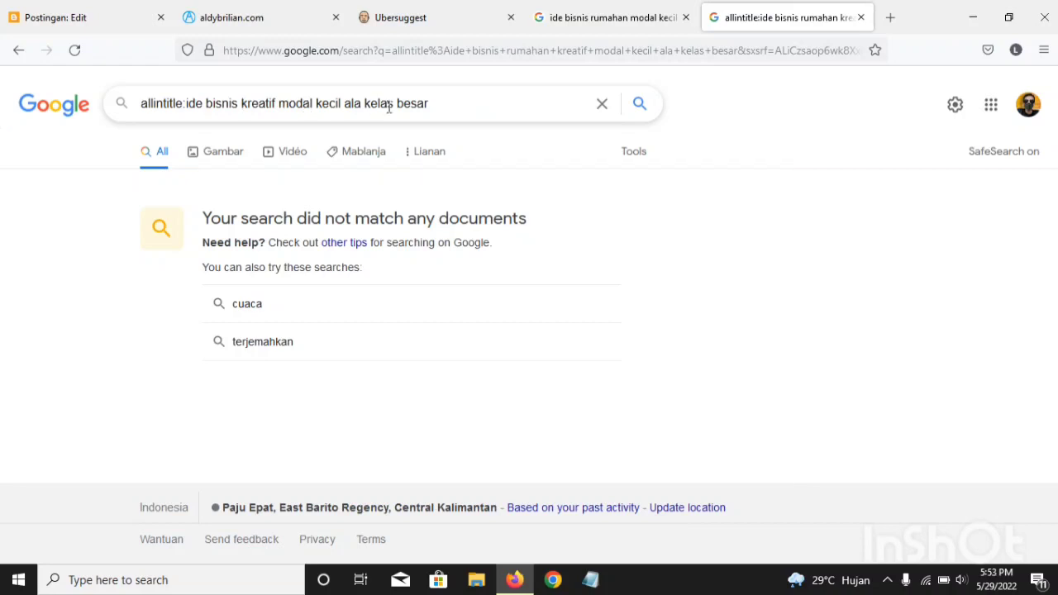
key("Return")
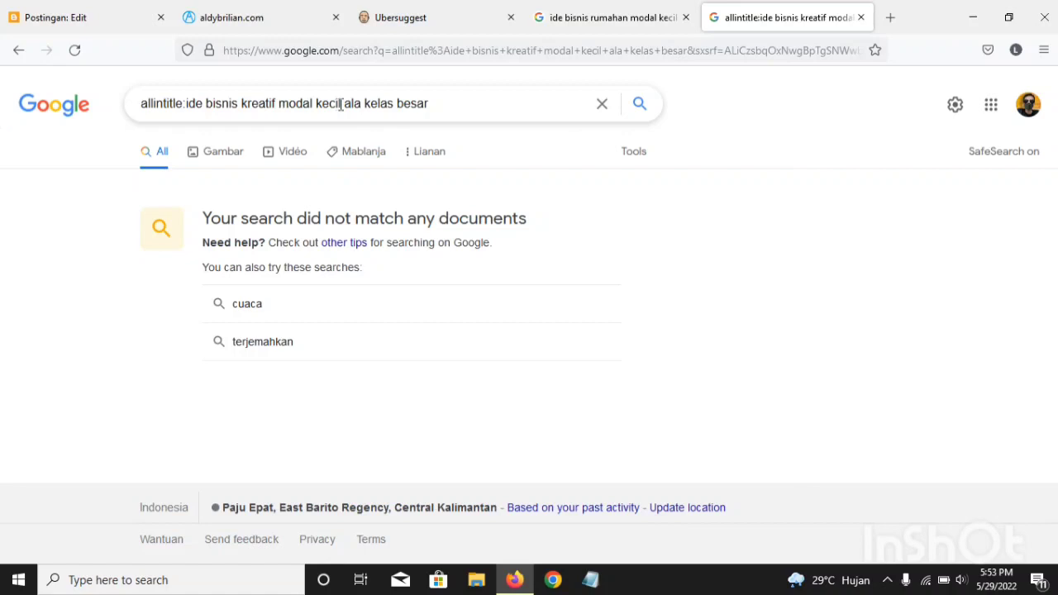
Step: Replace "ala kelas besar" with "untung besar" and search for "allintitle:ide bisnis kreatif modal kecil untung besar"
left_click_drag(341, 105, 488, 133)
left_click(342, 105)
key("BackSpace")
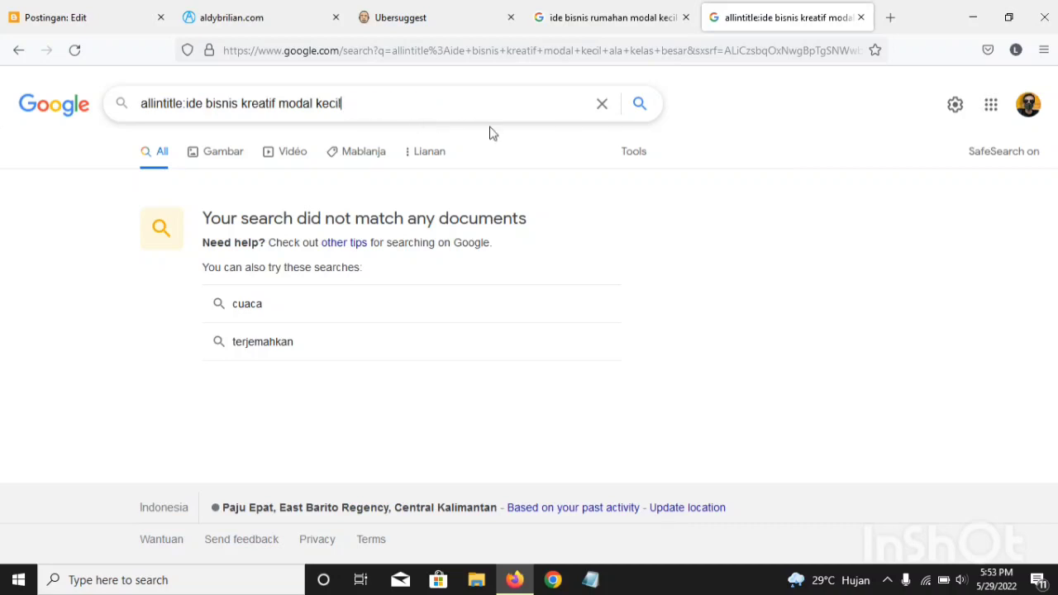
type("untung besar")
key("Return")
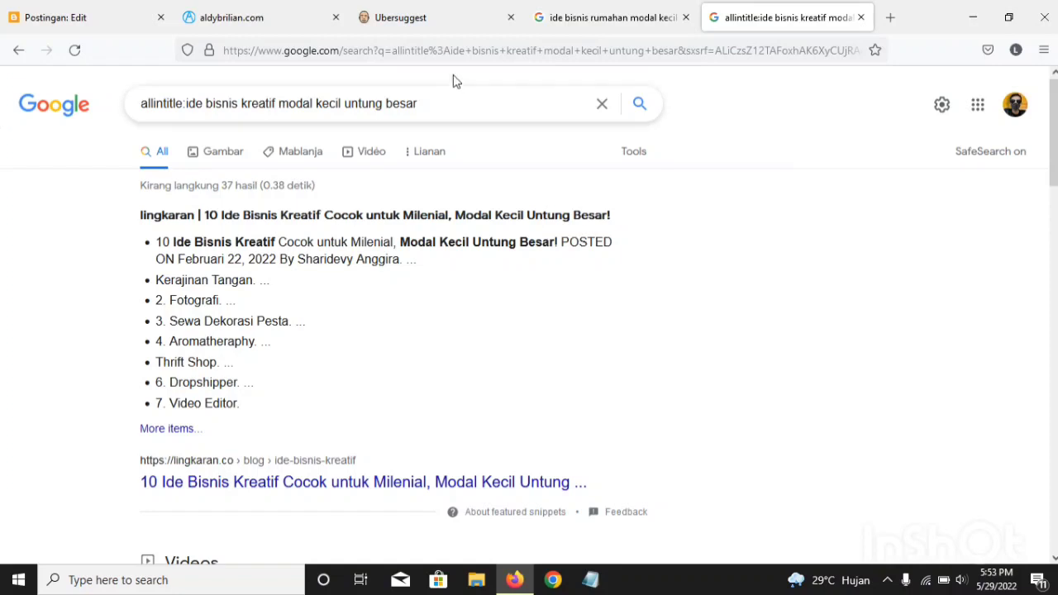
Step: Check the "ide bisnis" suggestions and try to search for "allintitle:ide bisnis online kreatif modal kecil untung besar"
left_click(558, 12)
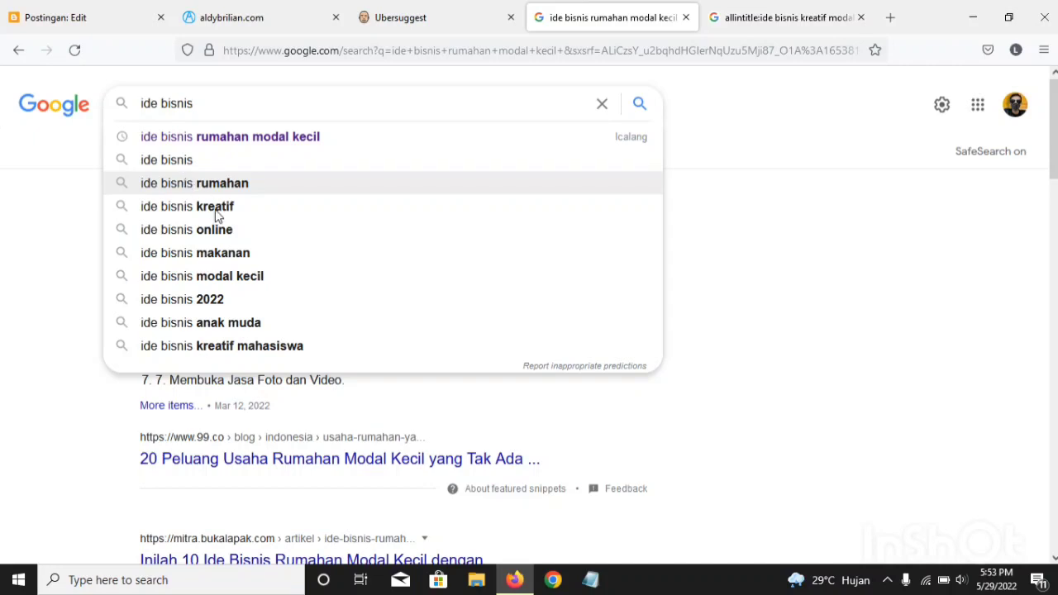
left_click(847, 8)
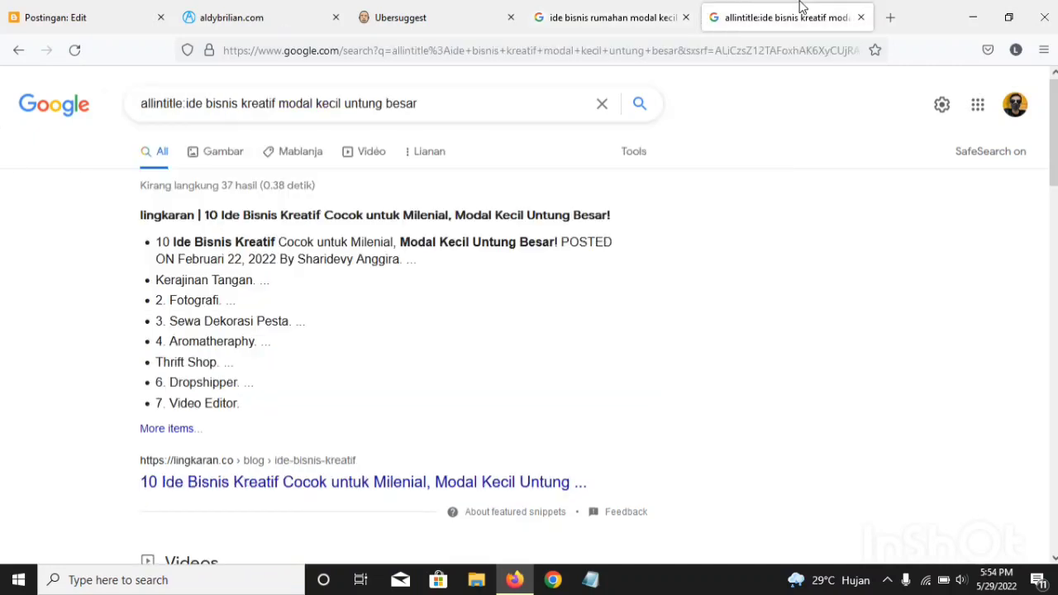
left_click(239, 104)
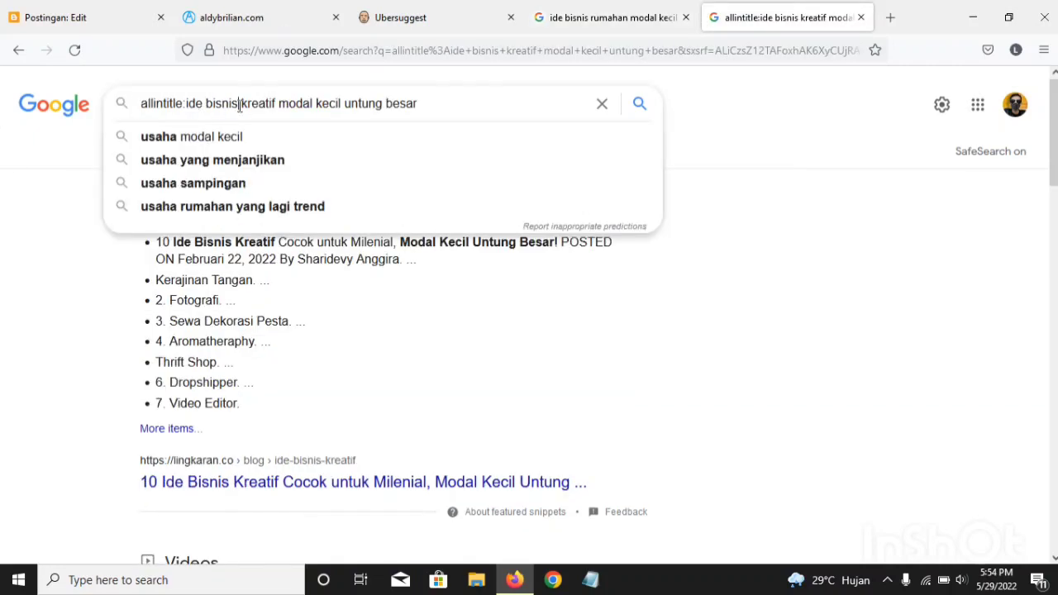
type("onli")
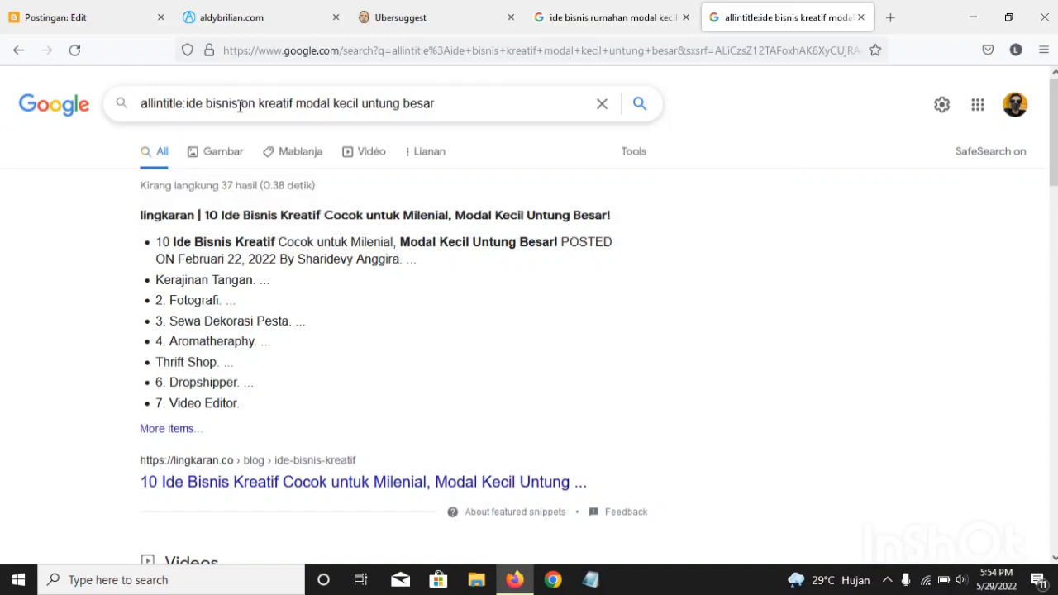
type("ne")
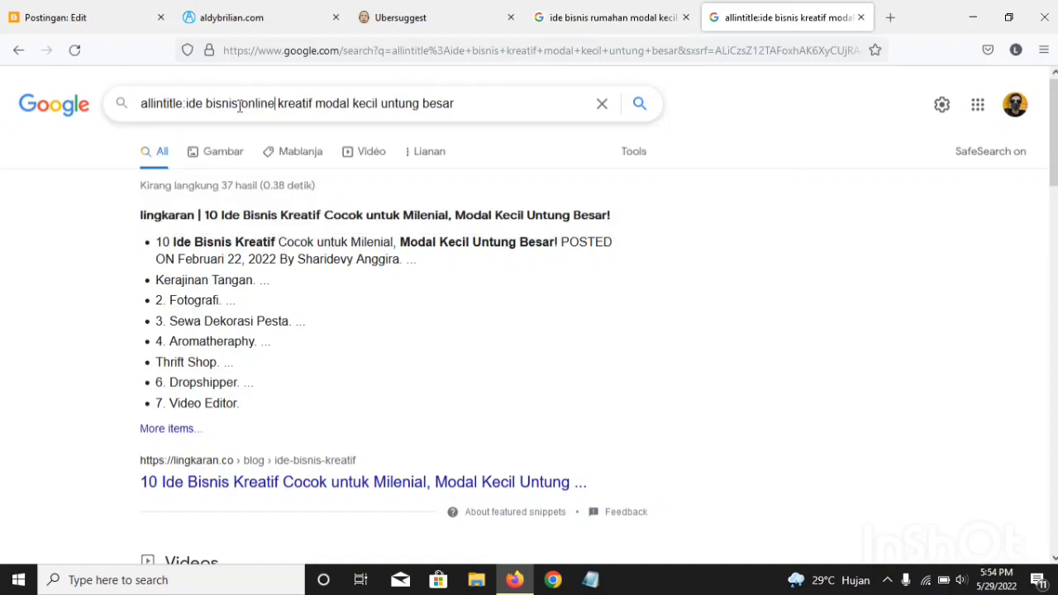
key("Return")
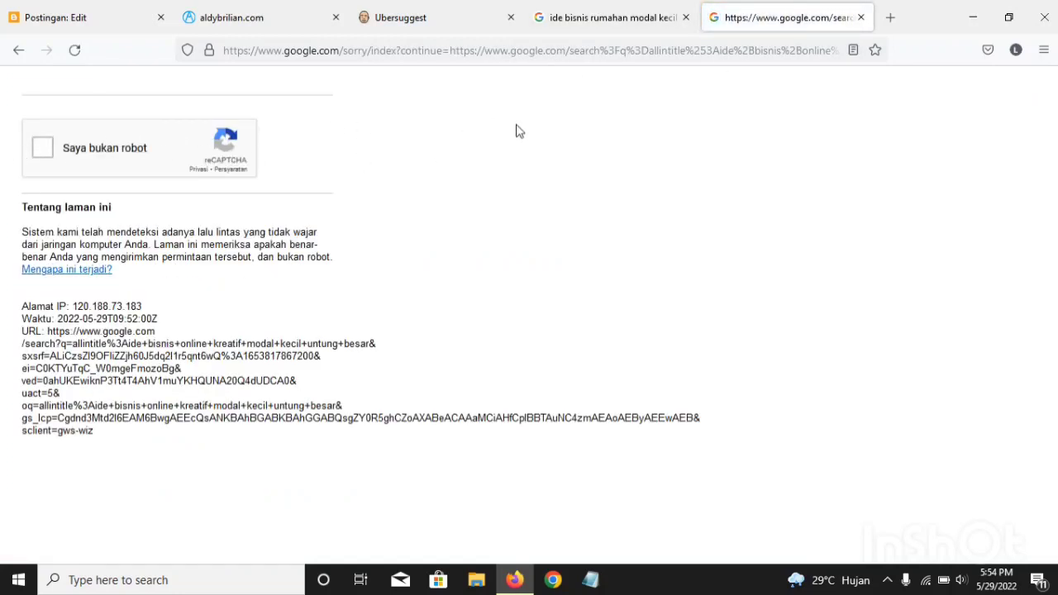
Step: Close the blocked search page and open the Google home page in a new tab
left_click(861, 17)
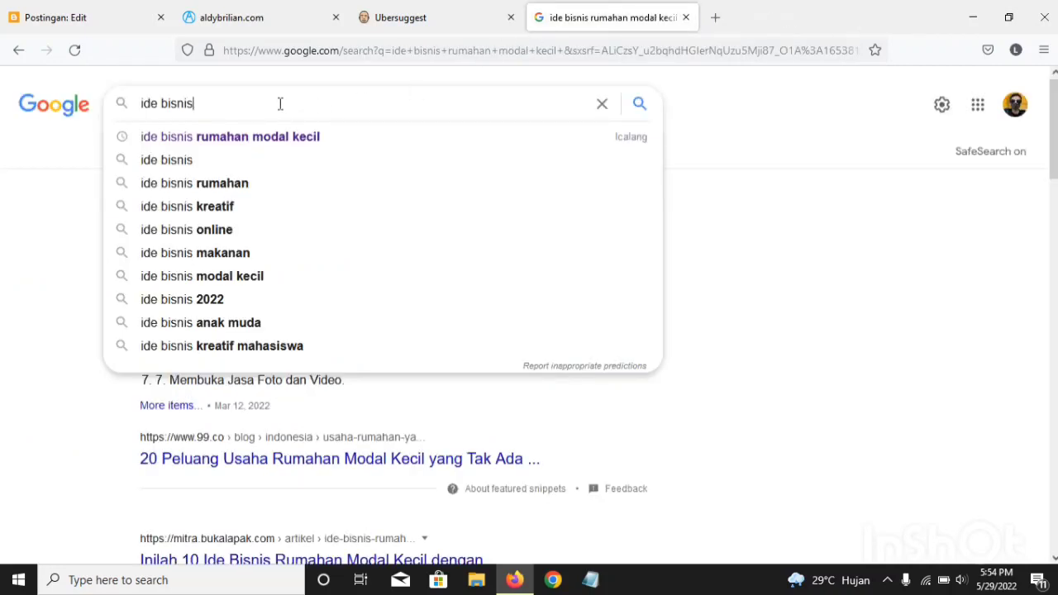
left_click(716, 18)
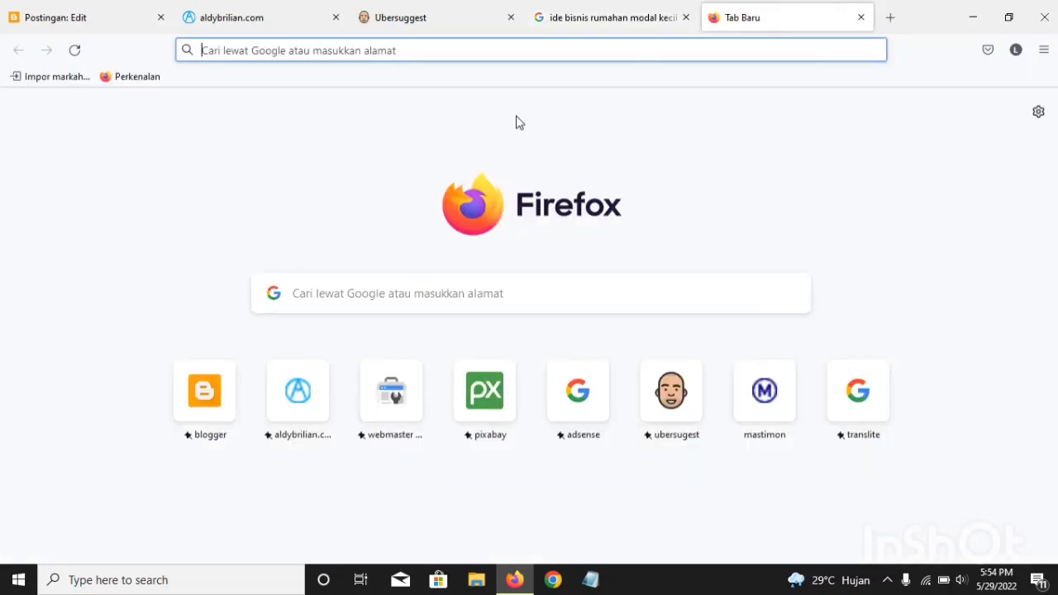
type("g")
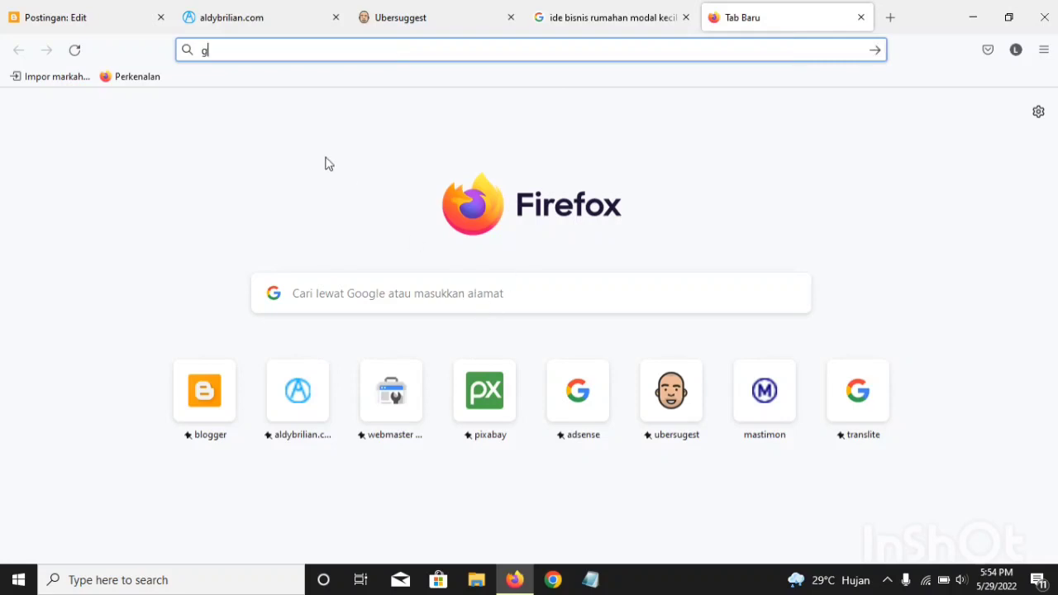
type("o")
key("Return")
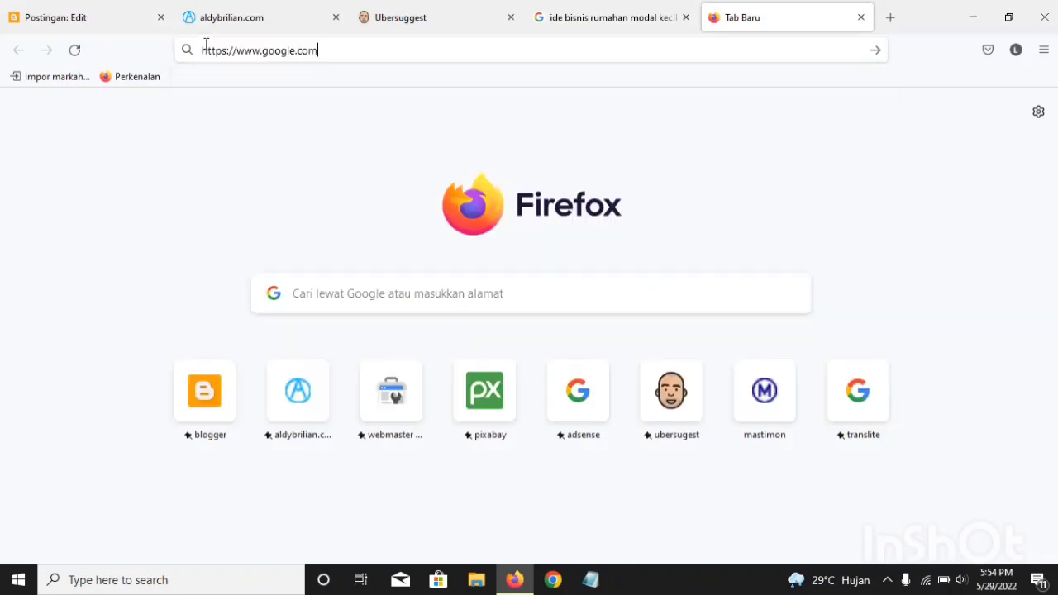
Step: Try to rerun the recent search "allintitle:ide bisnis kreatif modal kecil untung besar" and return to the Google home page
left_click(361, 229)
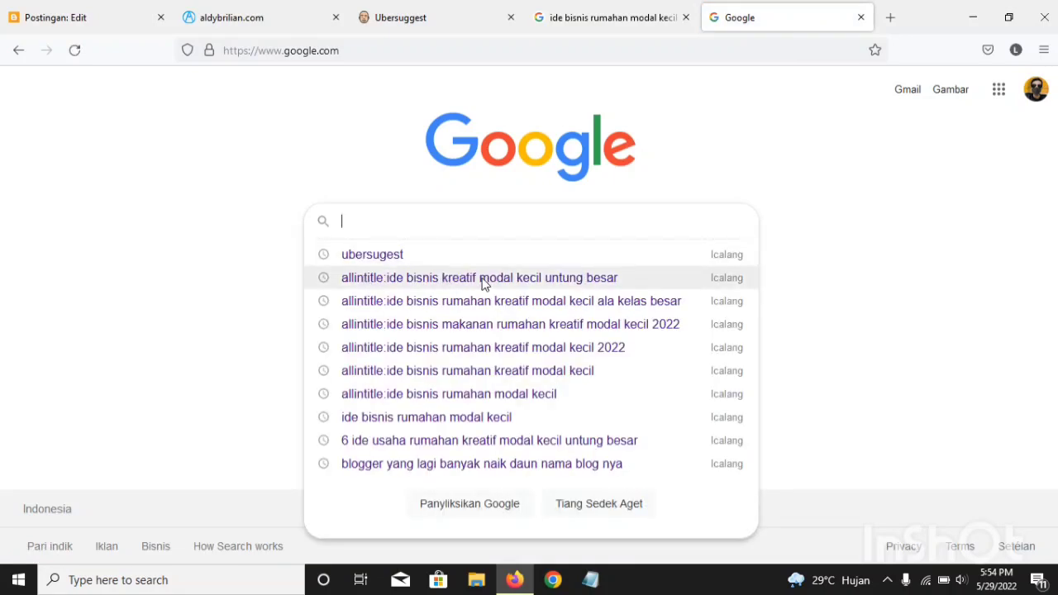
left_click(523, 281)
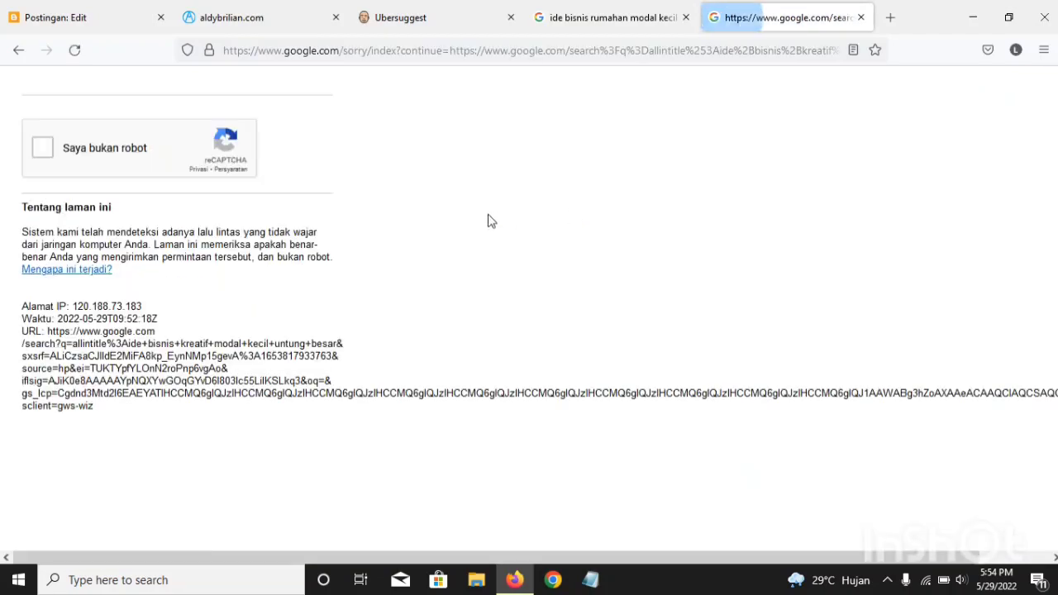
left_click(17, 50)
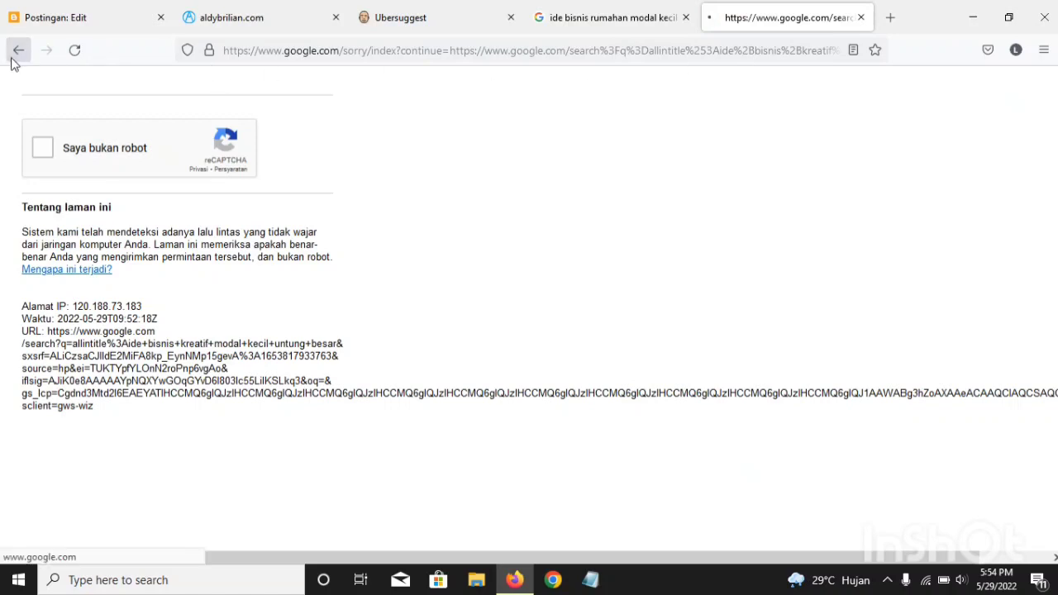
Step: Rerun the recent search "allintitle:ide bisnis makanan rumahan kreatif modal kecil 2022" and complete the reCAPTCHA check
left_click(376, 223)
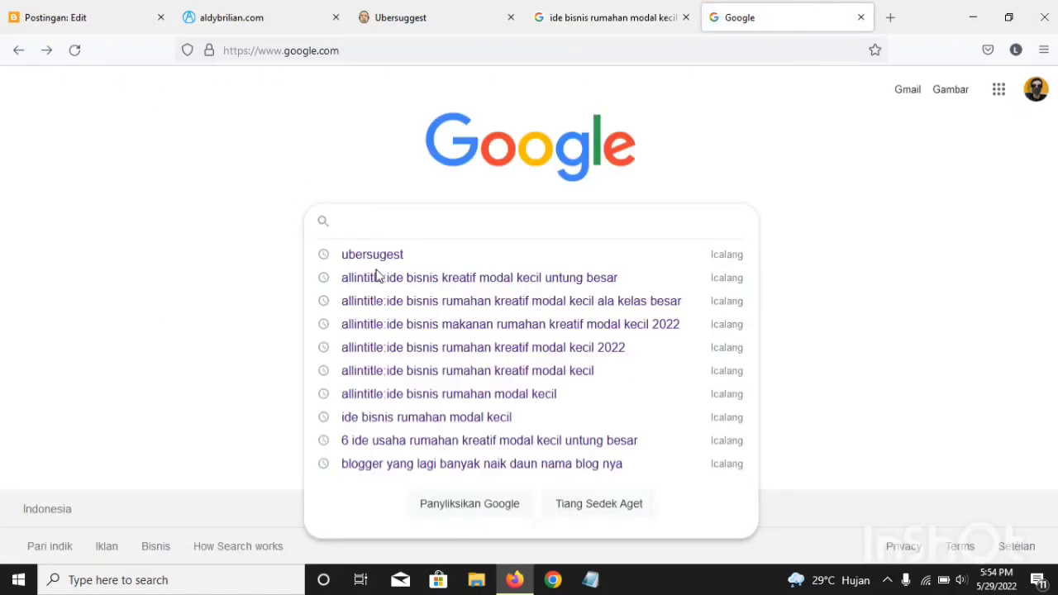
left_click(440, 324)
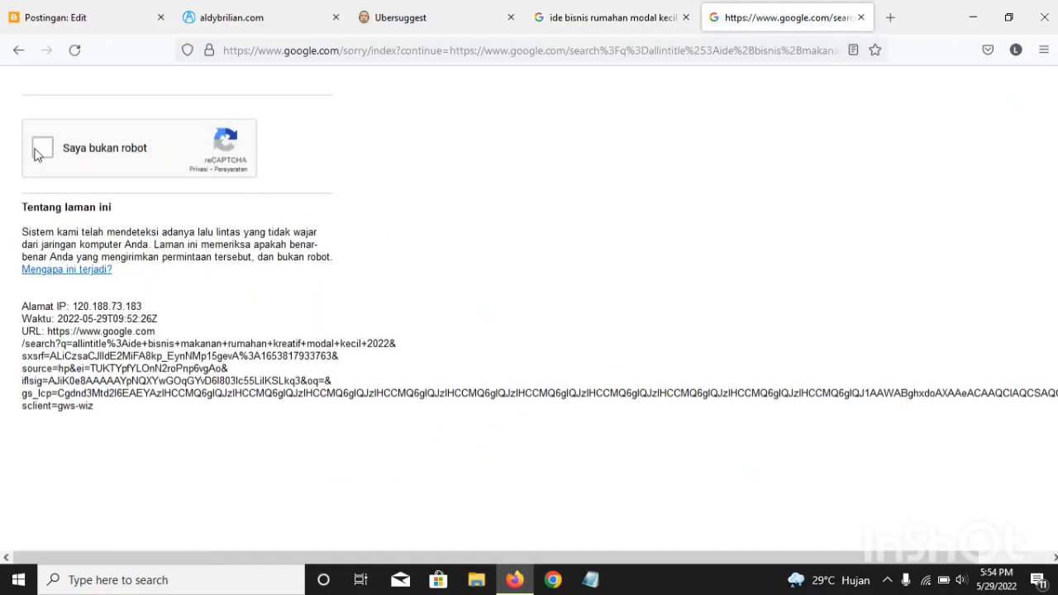
left_click(36, 153)
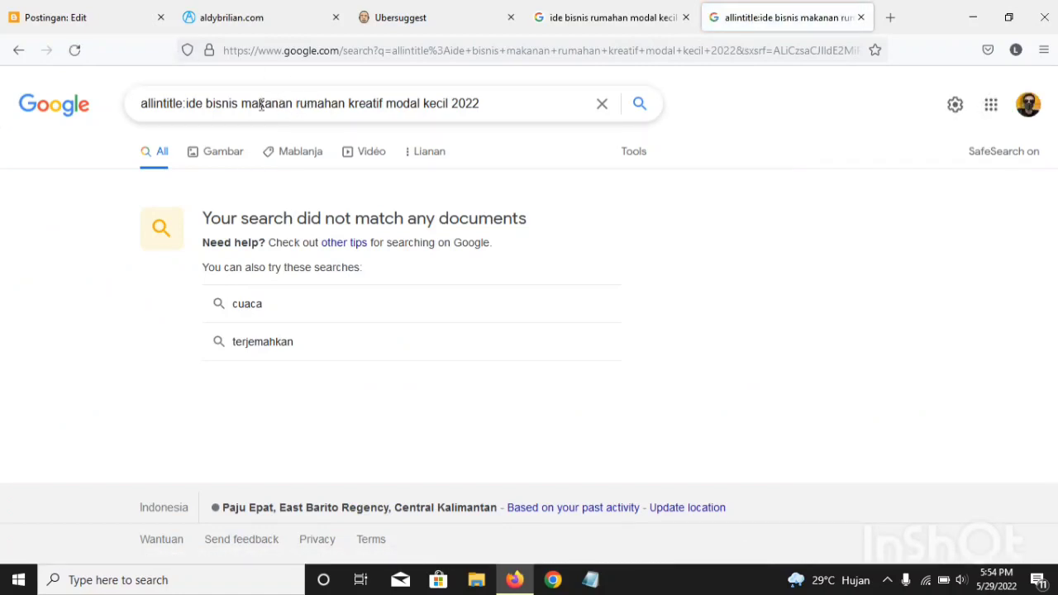
Step: Remove "makanan" from the query and search for "allintitle:ide bisnis rumahan kreatif modal kecil 2022"
left_click_drag(241, 104, 296, 106)
key("BackSpace")
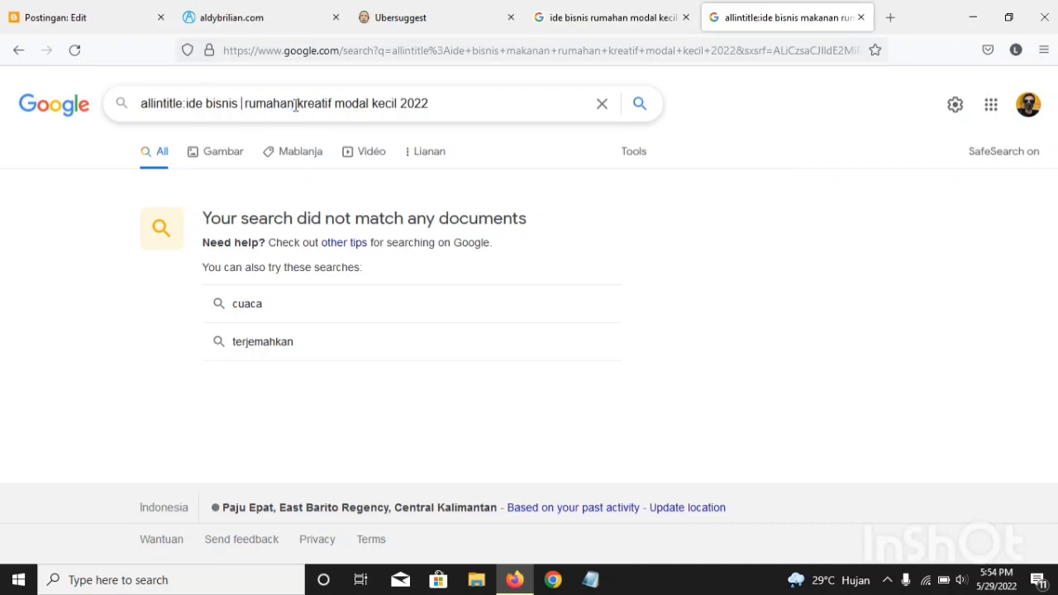
key("BackSpace")
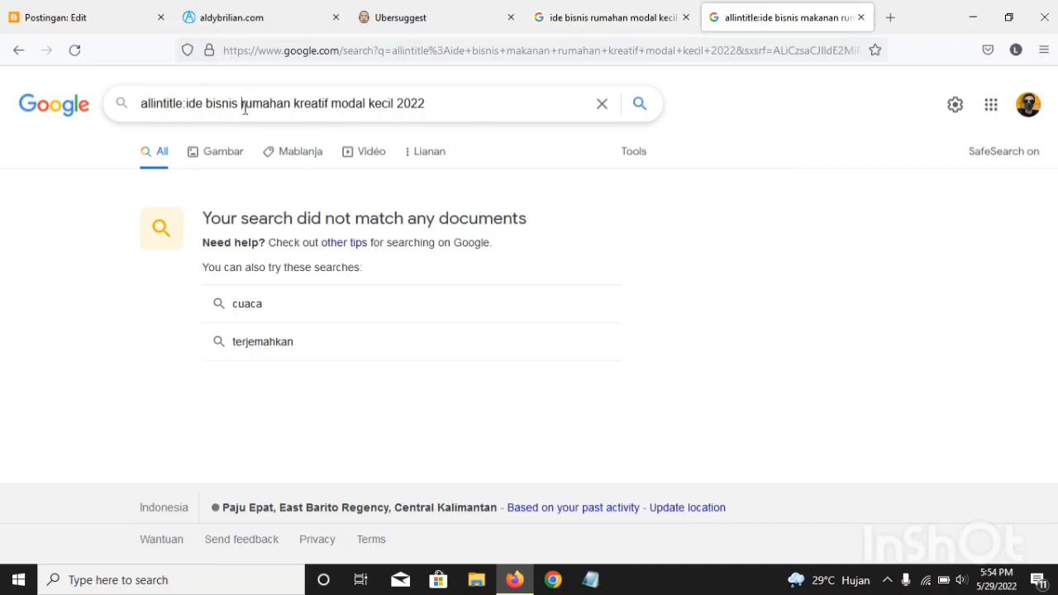
key("Return")
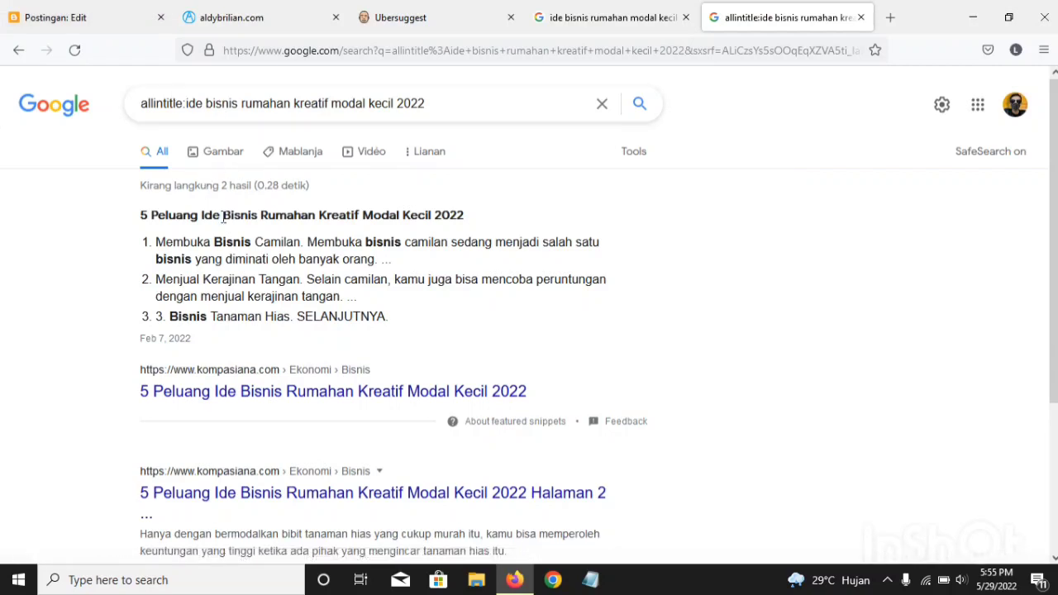
Step: Examine the result count and the listed competing titles for the "ide bisnis rumahan kreatif modal kecil 2022" keyword
left_click_drag(220, 186, 264, 185)
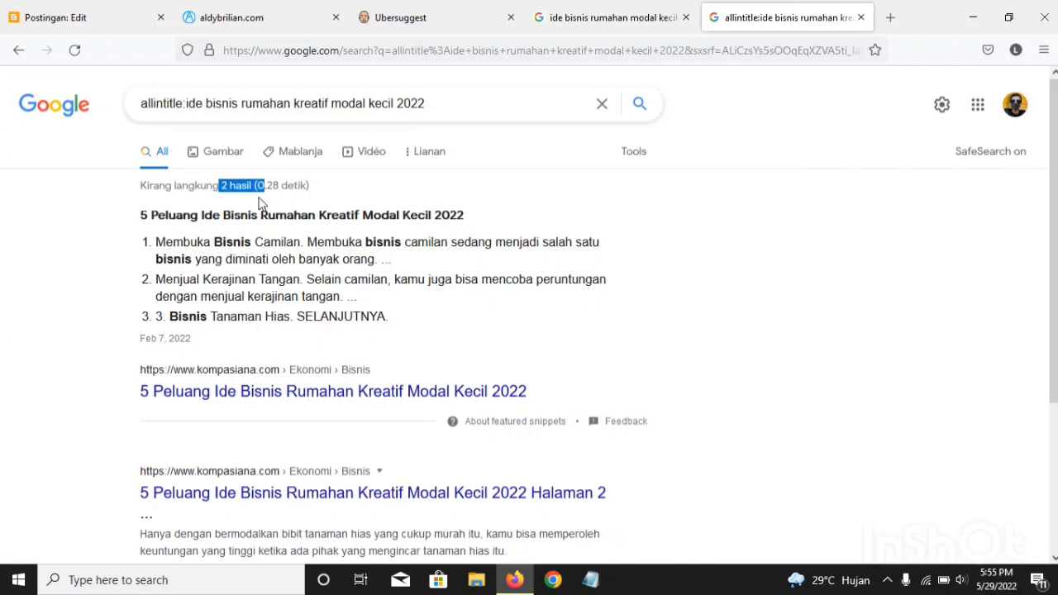
left_click(149, 229)
scroll(159, 265, "down", 2)
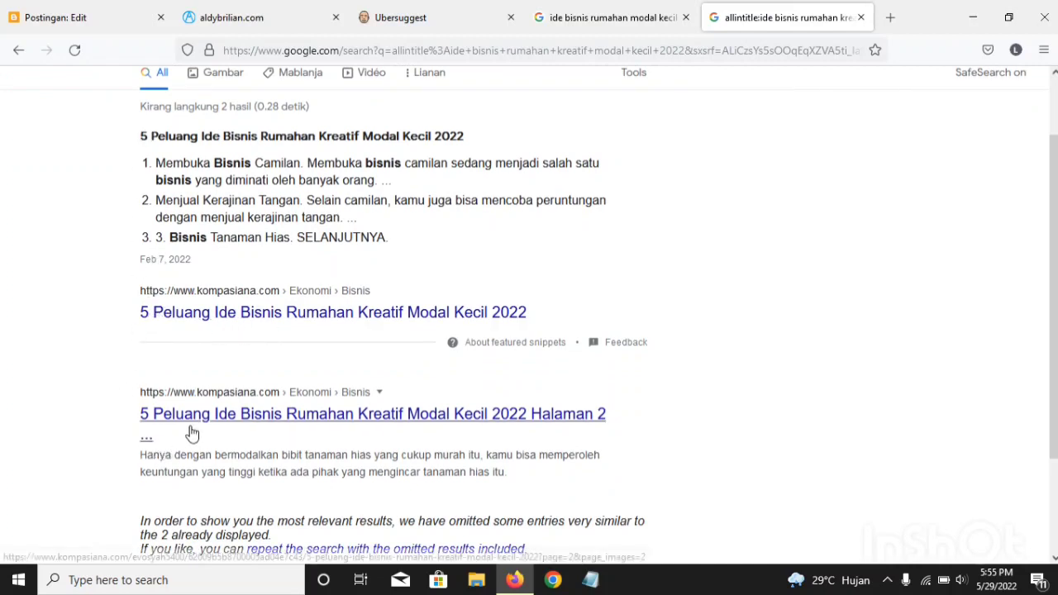
scroll(182, 390, "down", 3)
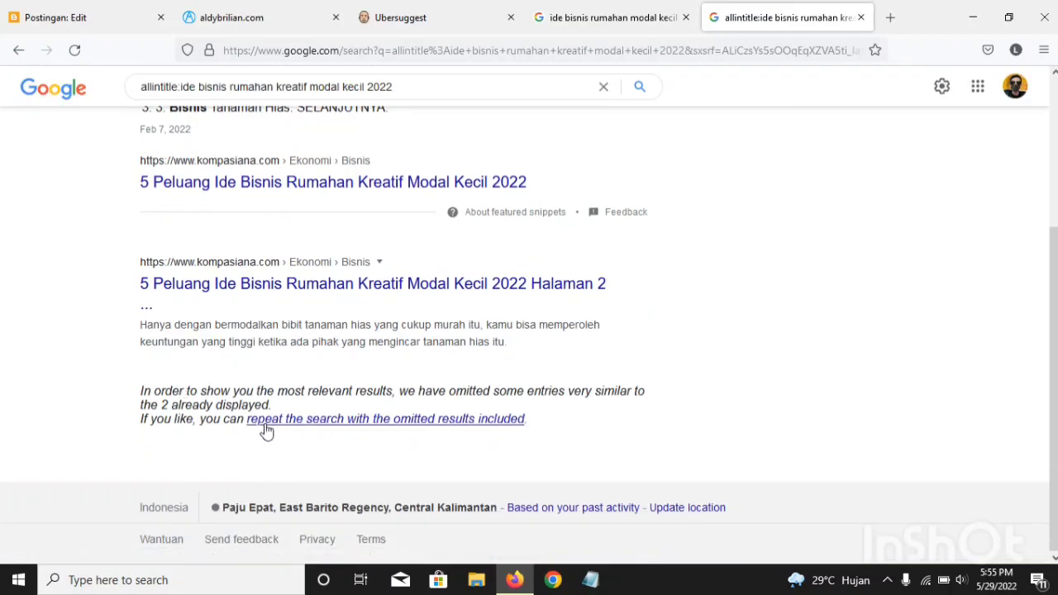
scroll(224, 420, "up", 2)
scroll(232, 401, "up", 2)
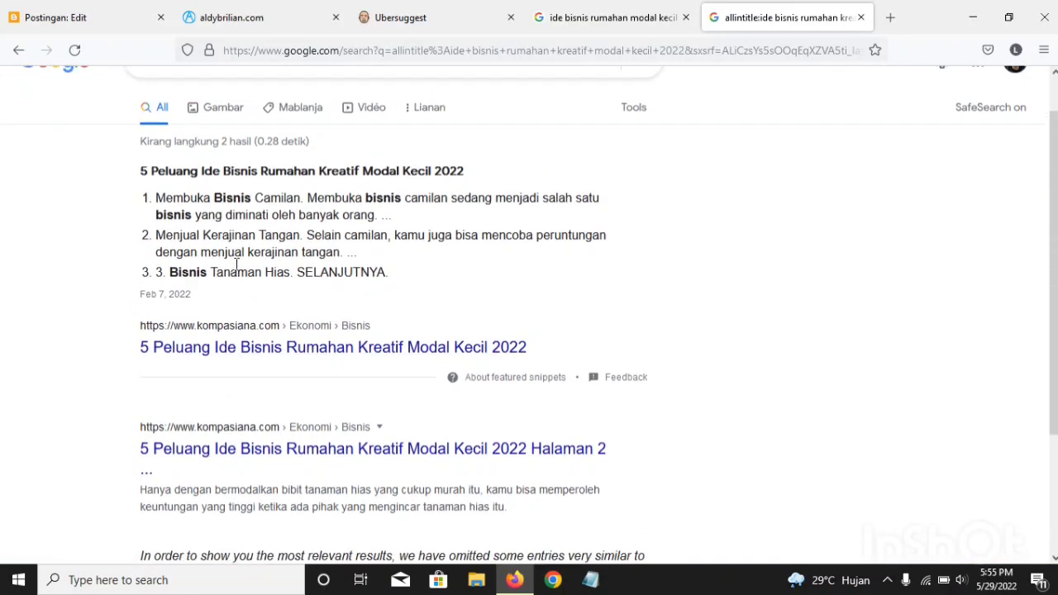
scroll(237, 263, "up", 1)
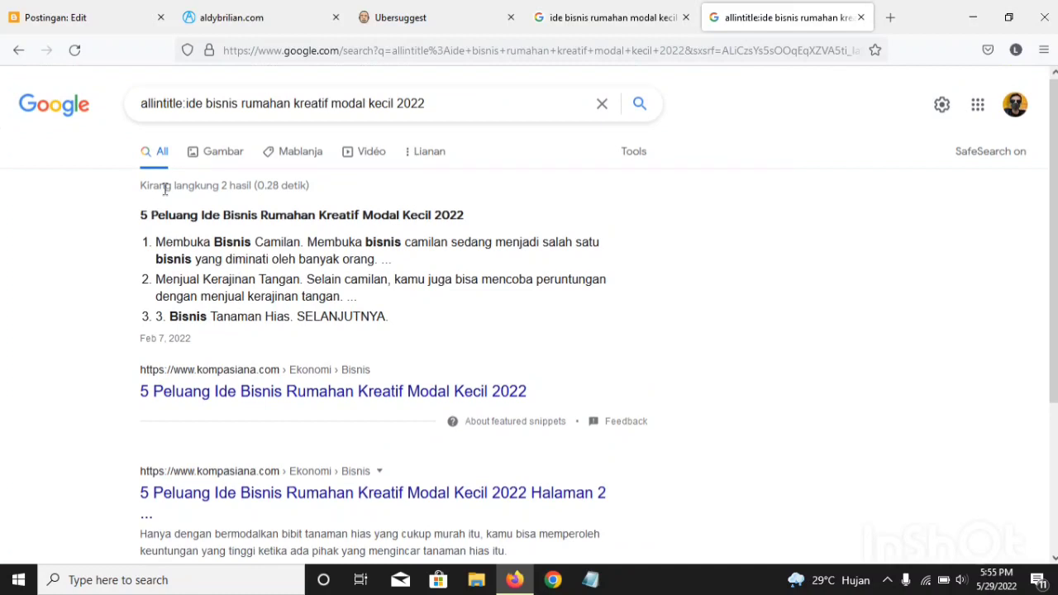
double_click(222, 185)
scroll(218, 337, "down", 3)
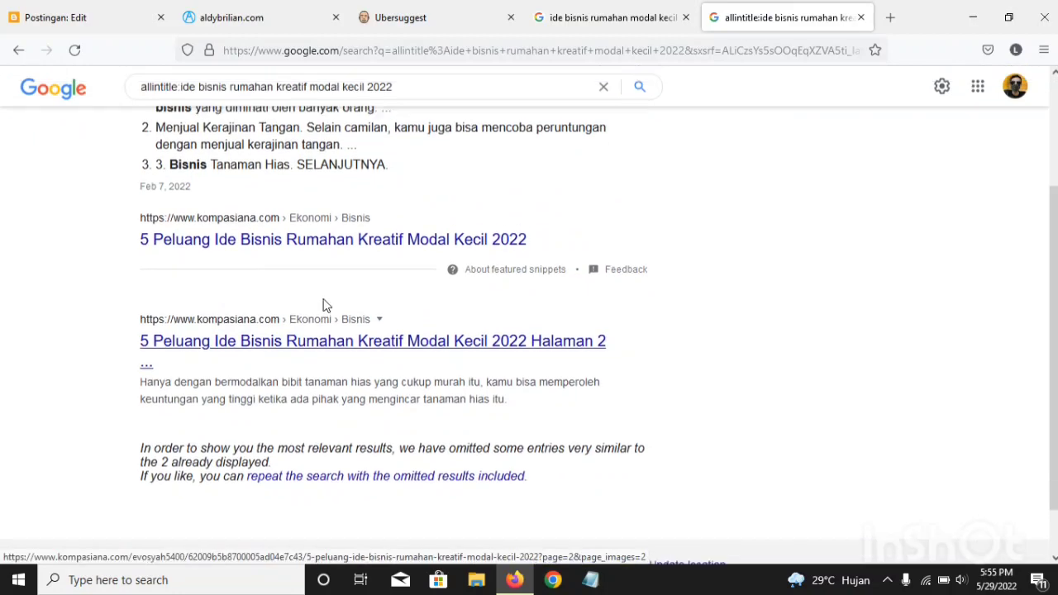
scroll(323, 302, "up", 3)
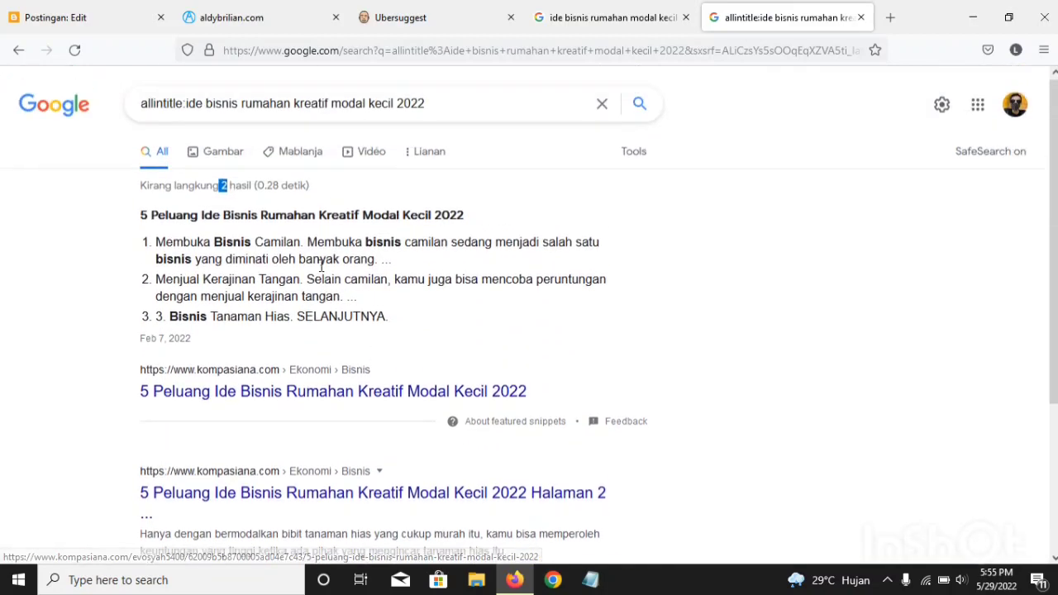
left_click(224, 178)
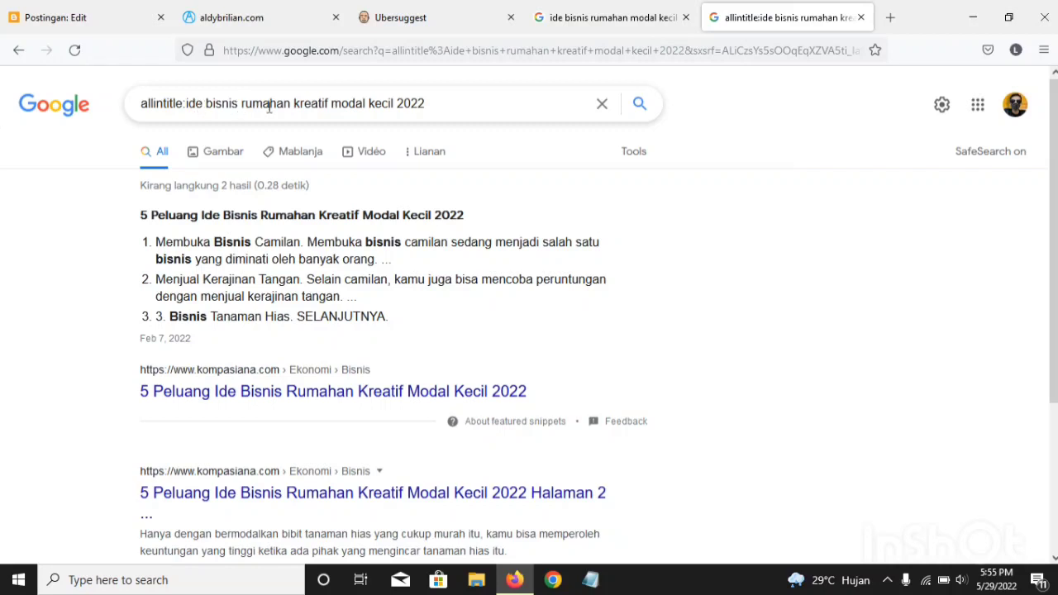
Step: Insert "4" before "ide bisnis", search for "allintitle:4 ide bisnis rumahan kreatif modal kecil 2022" and check the result
left_click(186, 105)
type("4")
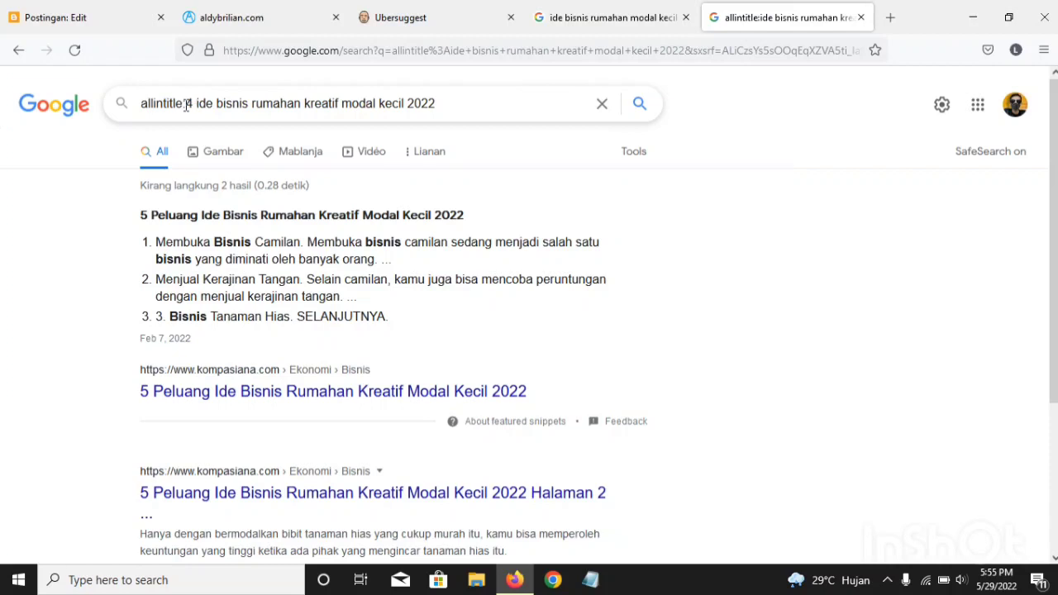
key("Return")
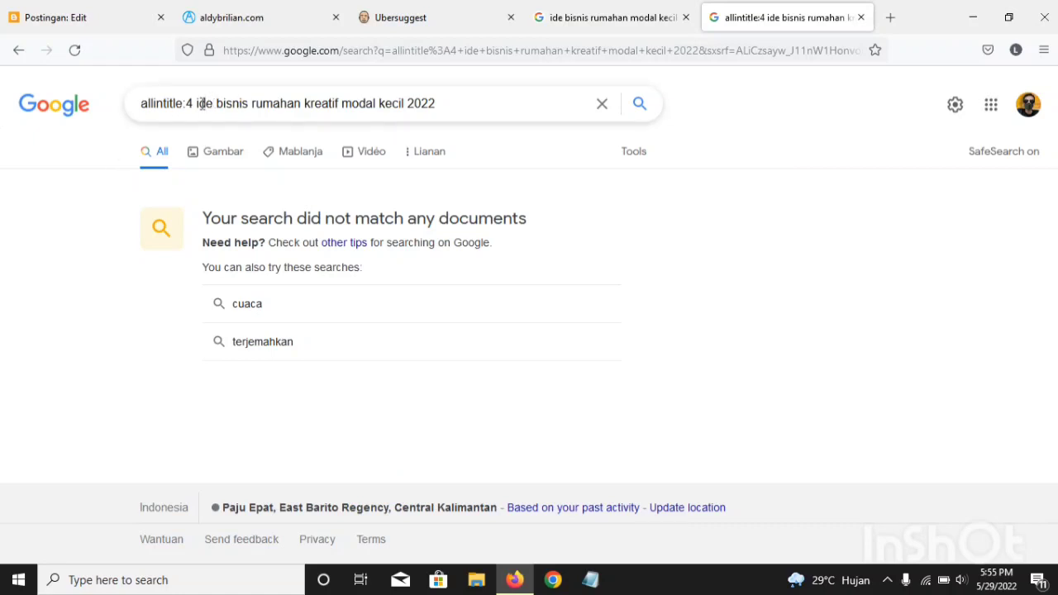
mouse_move(196, 104)
left_mouse_down()
mouse_move(166, 105)
mouse_move(193, 108)
left_mouse_up()
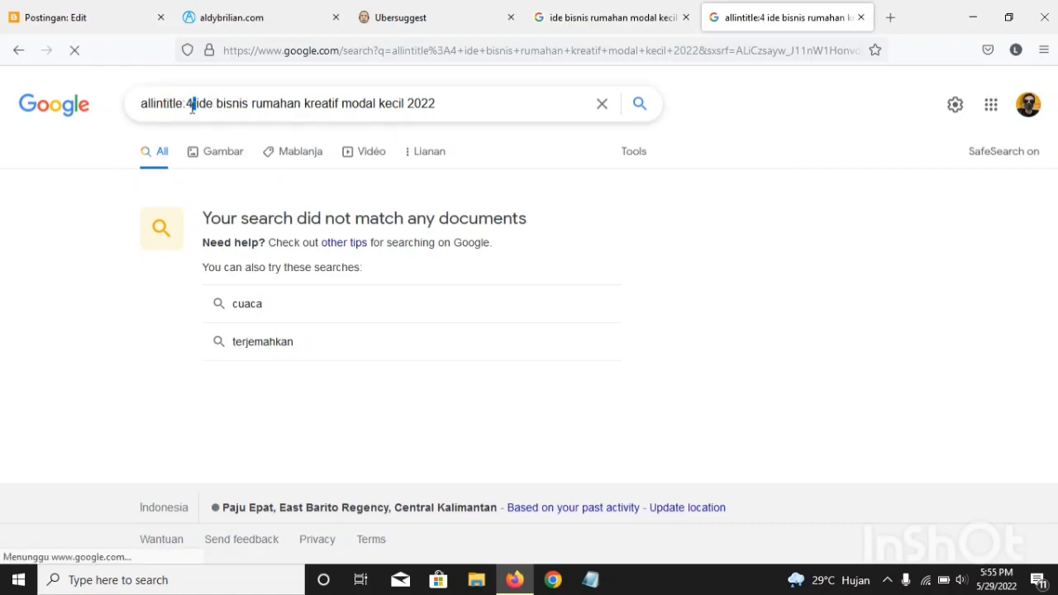
double_click(295, 213)
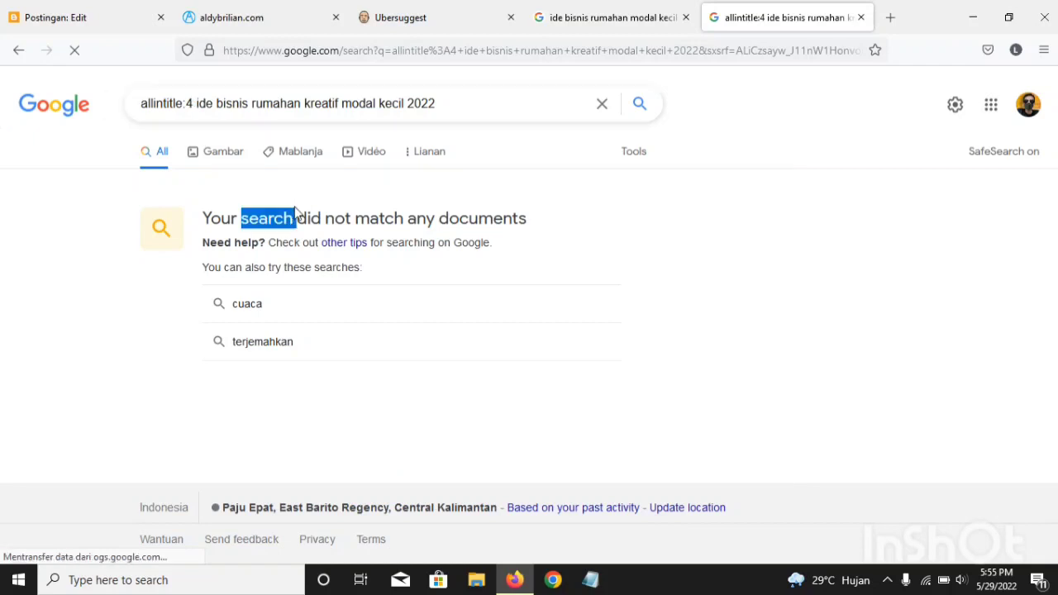
left_click(357, 203)
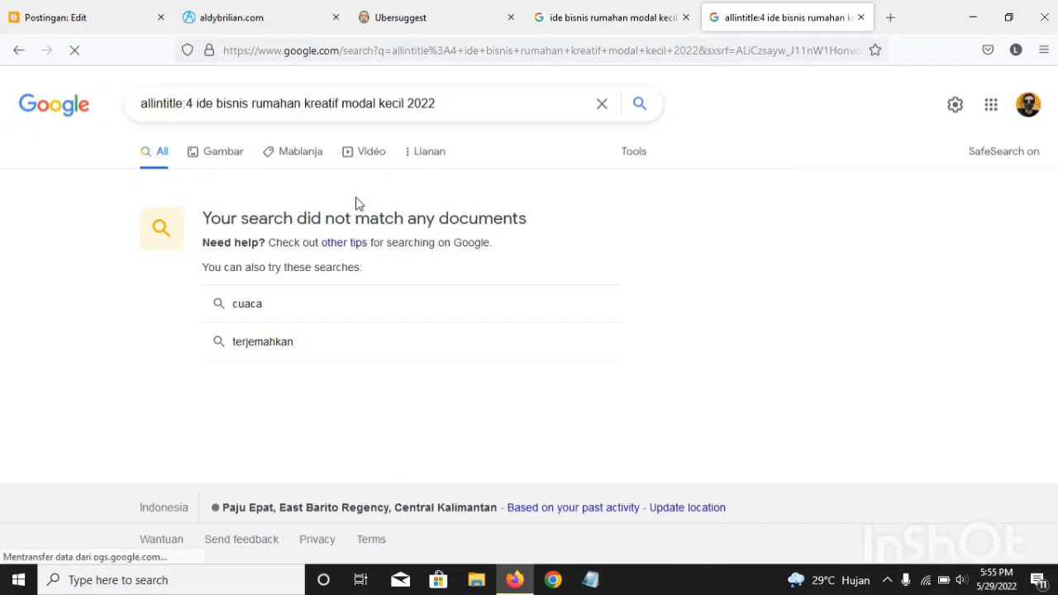
Step: Remove the number 4 and the extra spaces before "ide bisnis" in the allintitle query
left_click(184, 107)
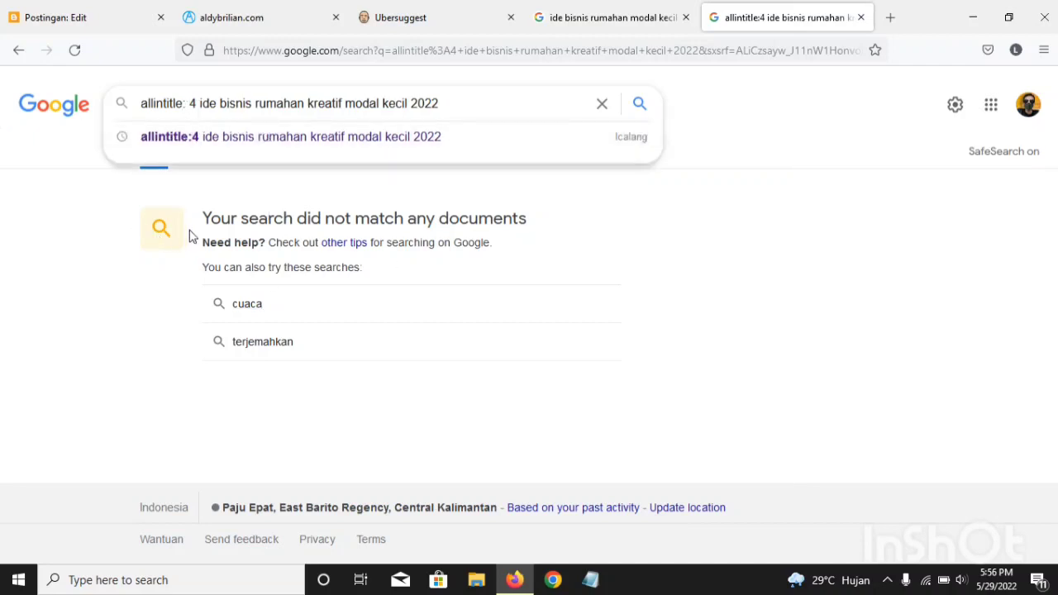
left_click(168, 213)
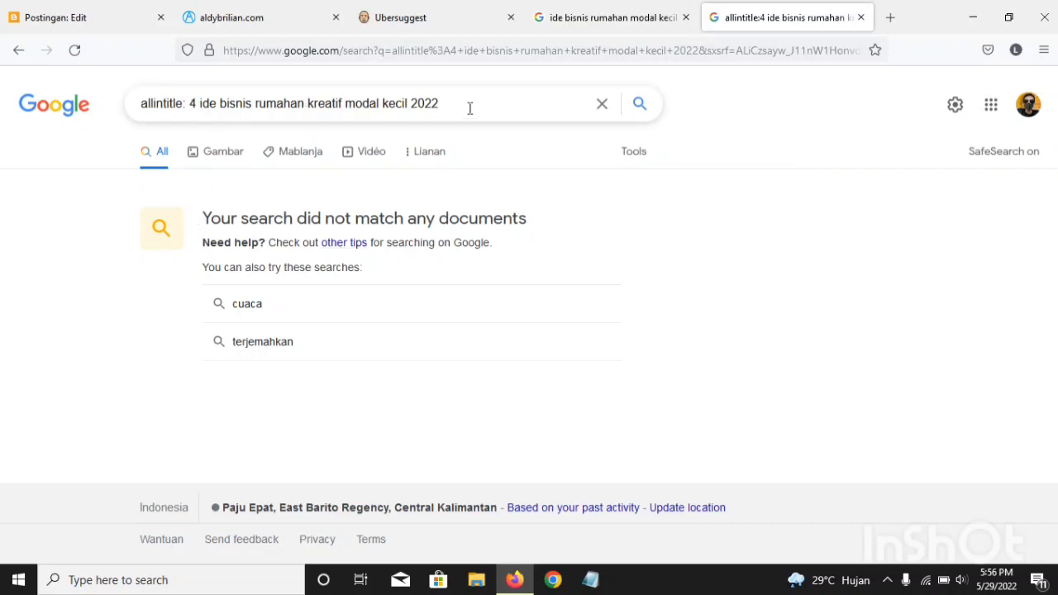
left_click(276, 92)
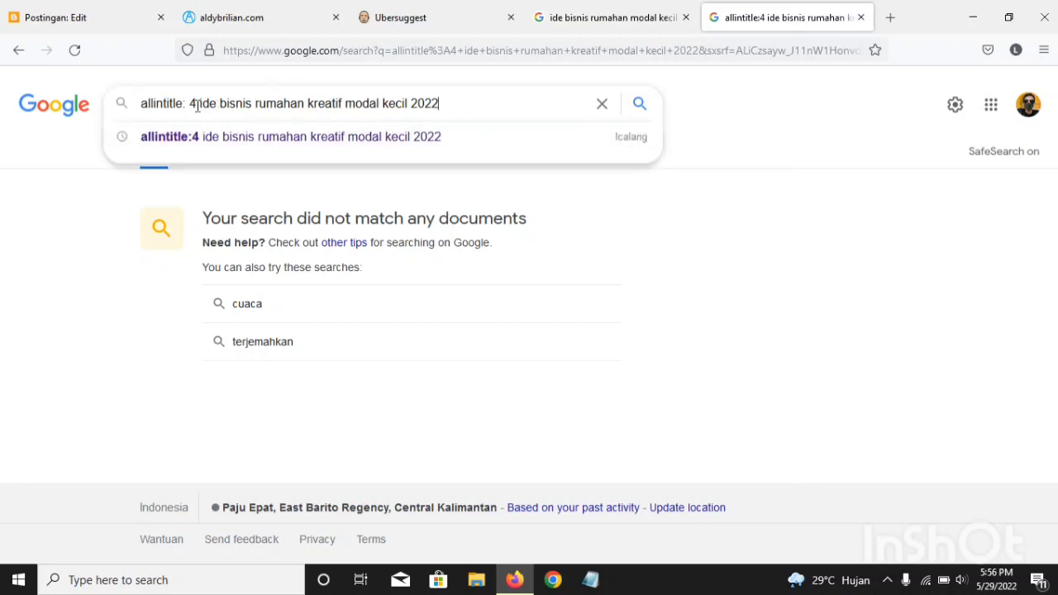
left_click_drag(197, 104, 185, 103)
key("BackSpace")
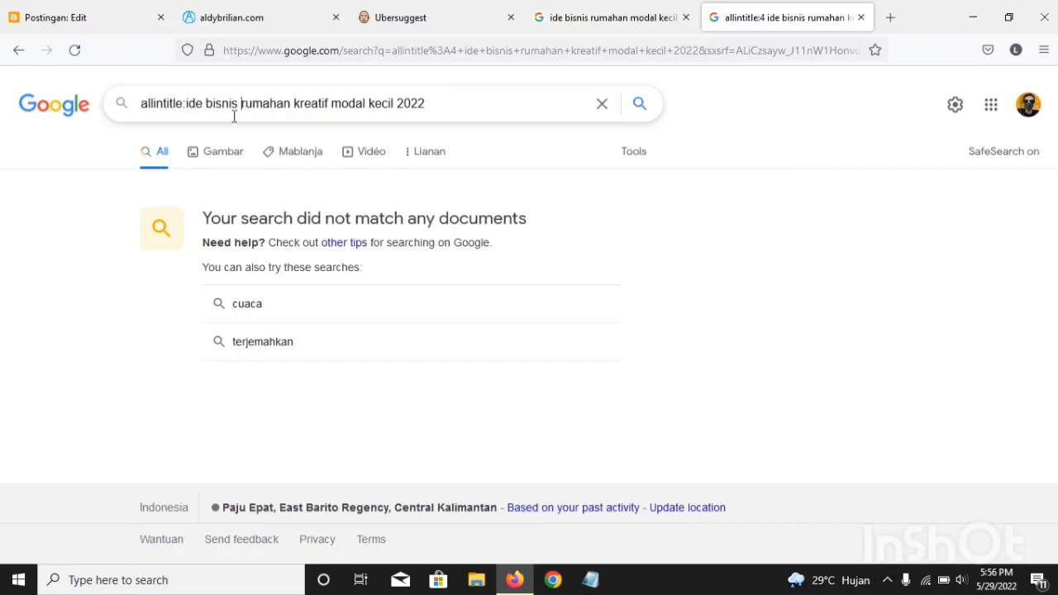
Step: Insert "terbaru" after "ide bisnis" and search for "allintitle:ide bisnis terbaru rumahan kreatif modal kecil 2022"
type("e")
key("BackSpace")
type("terb")
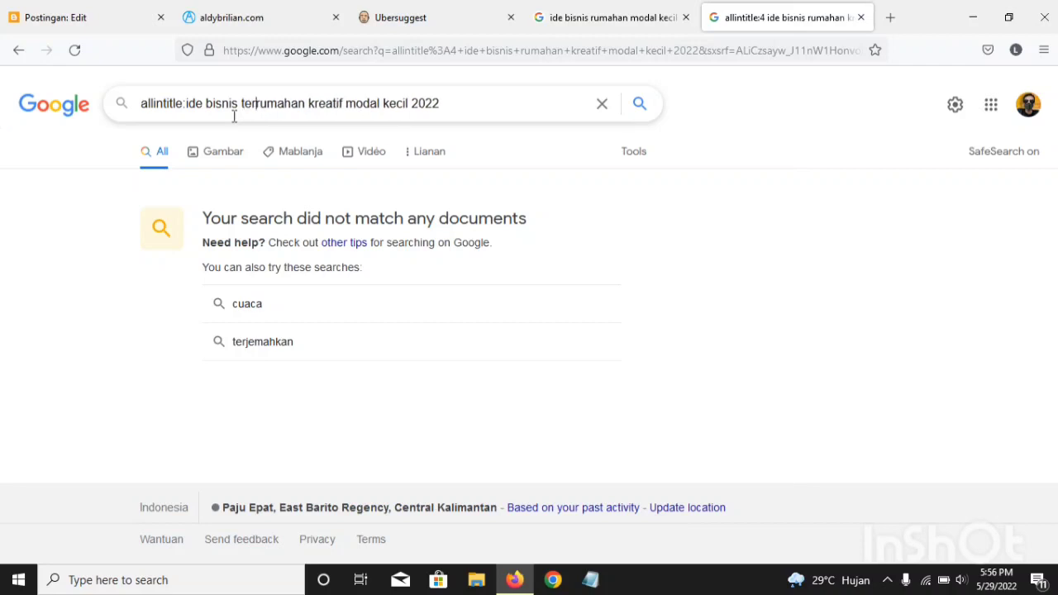
type("aru")
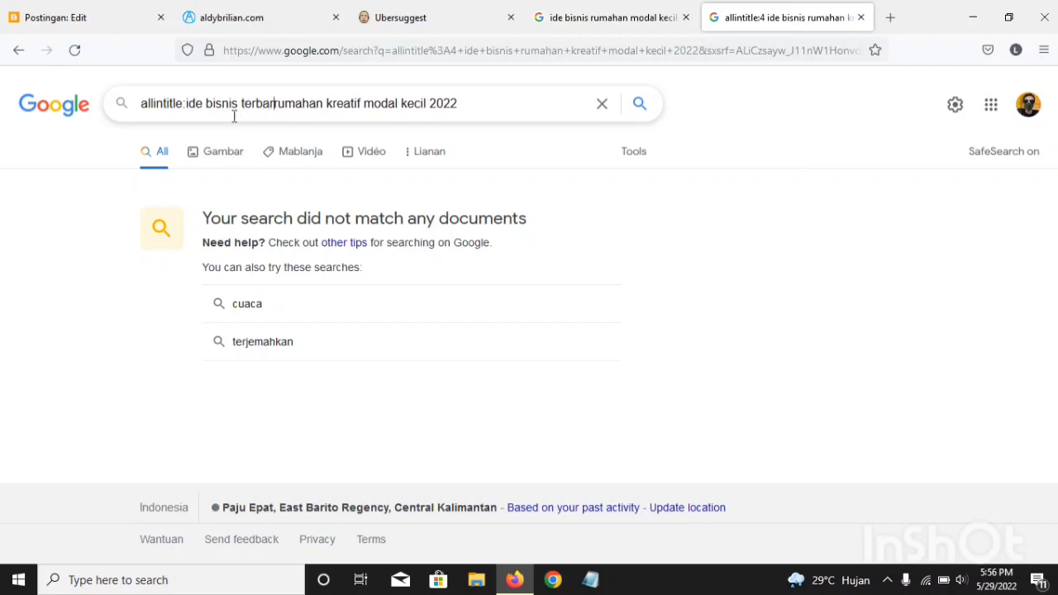
key("Return")
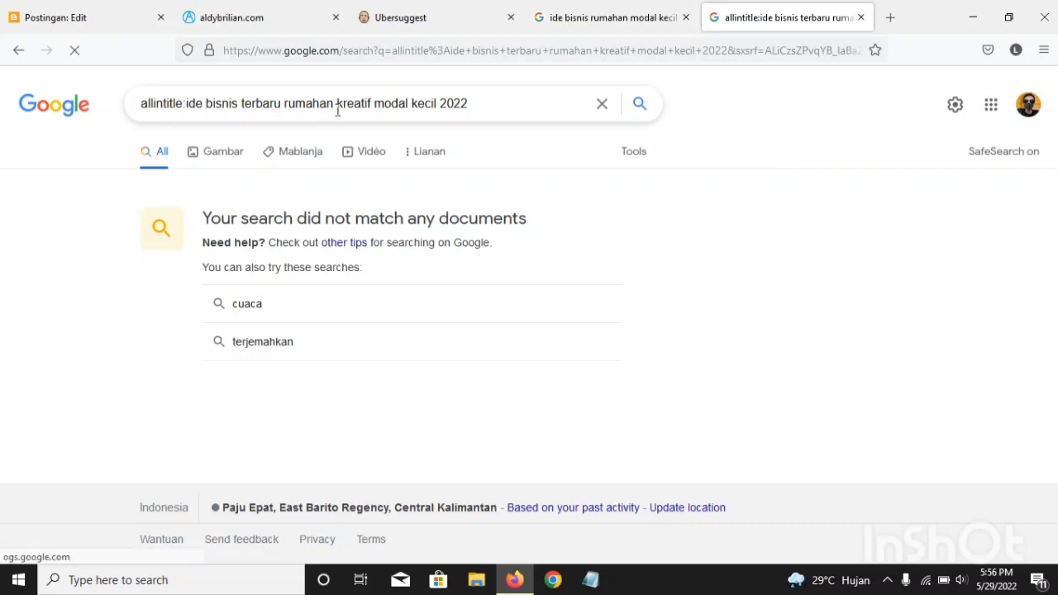
Step: Remove "terbaru" and the extra space after "ide bisnis" from the allintitle query
left_click_drag(281, 103, 245, 108)
left_click(243, 108)
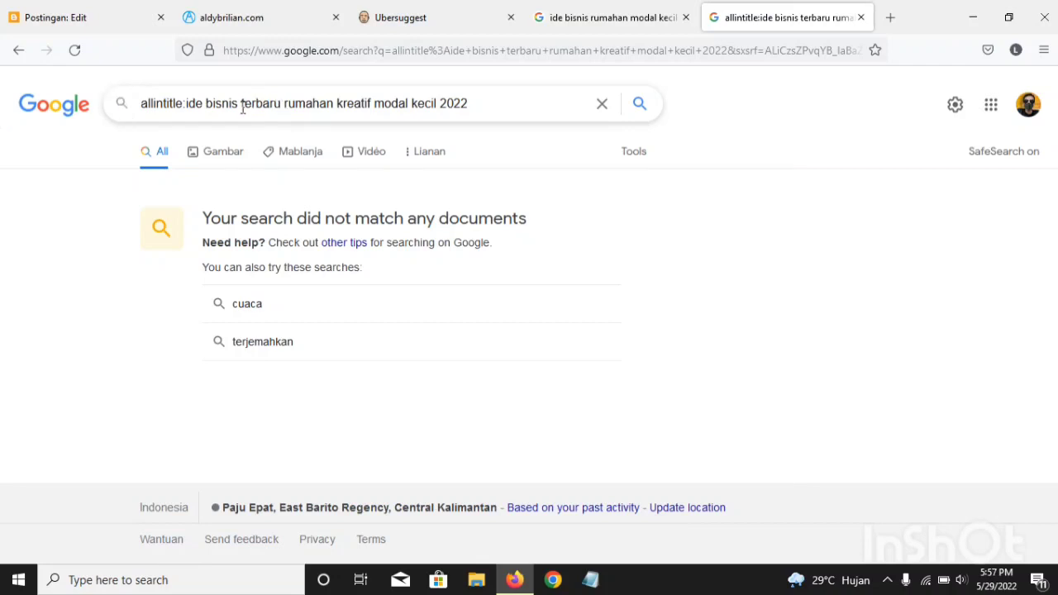
key("BackSpace")
double_click(279, 112)
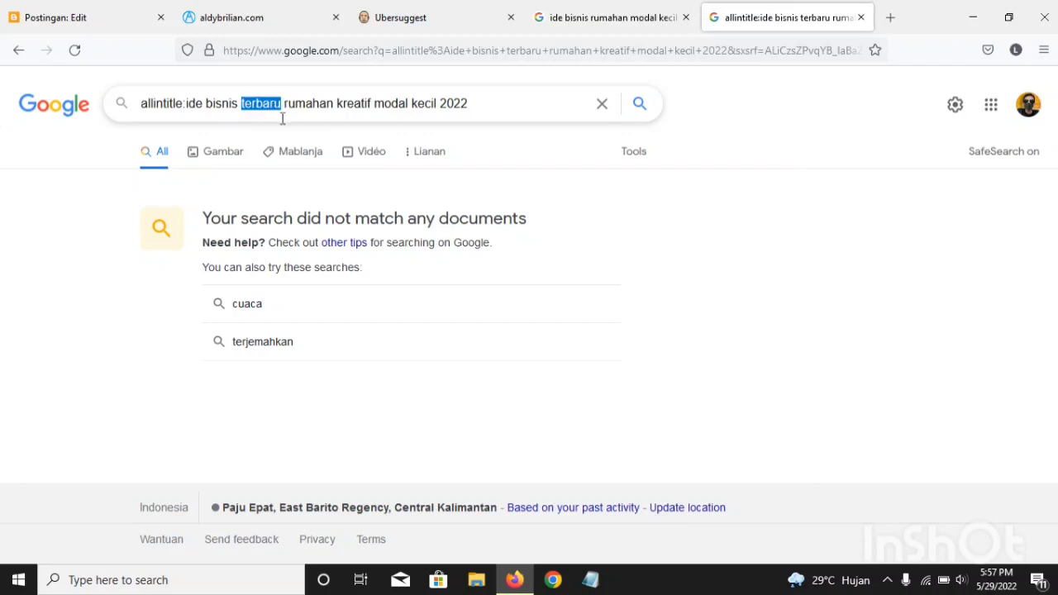
key("BackSpace")
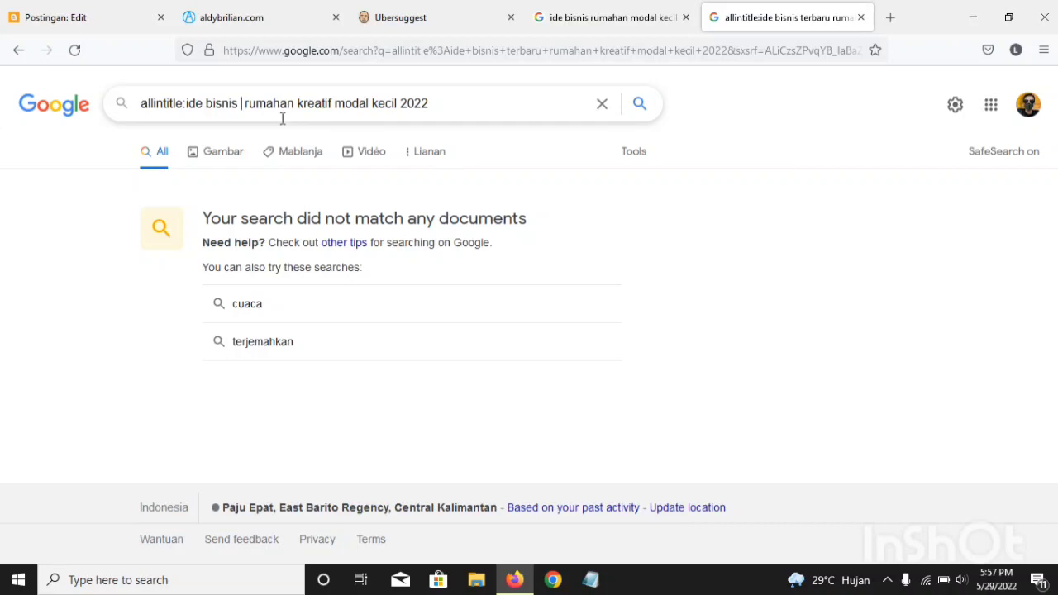
key("BackSpace")
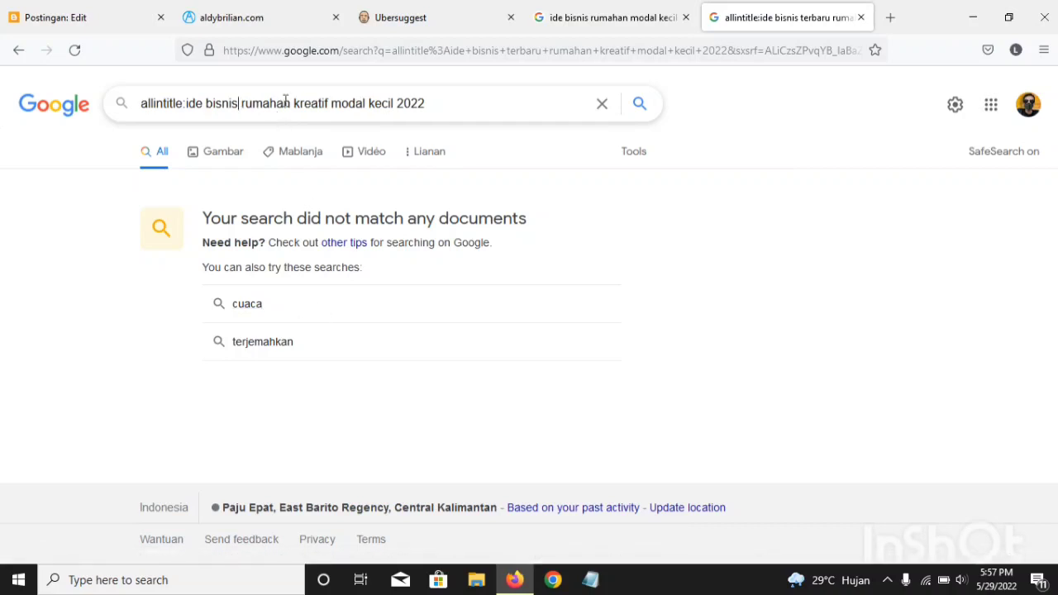
double_click(288, 103)
left_click(289, 103)
Step: Copy "ide bisnis rumahan kreatif modal kecil 2022" from the allintitle query and paste it as the Blogger post title
left_click(576, 25)
left_click(765, 25)
left_click_drag(437, 104, 189, 102)
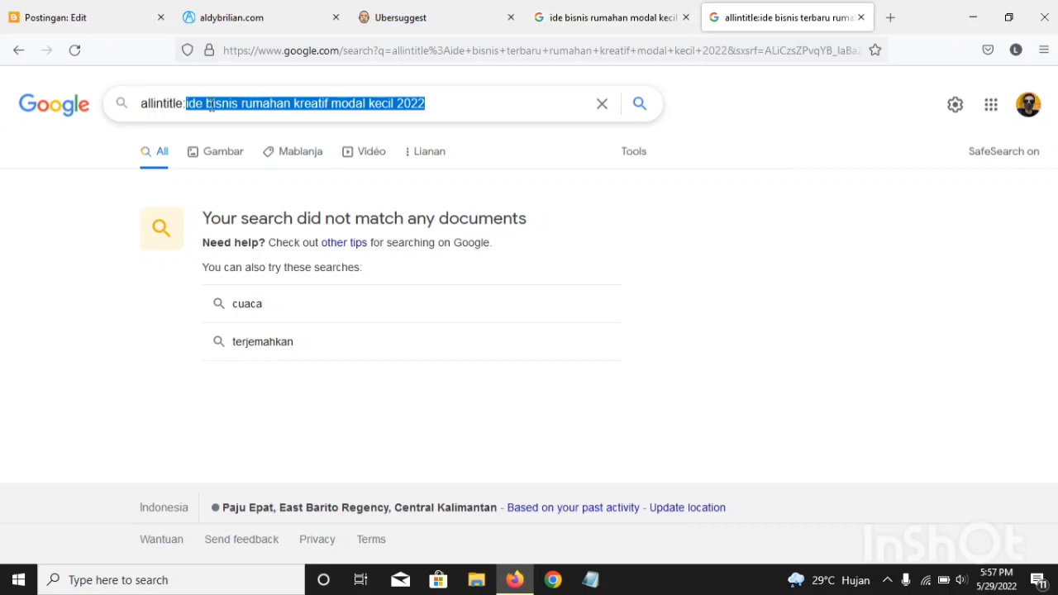
right_click(210, 104)
left_click(224, 197)
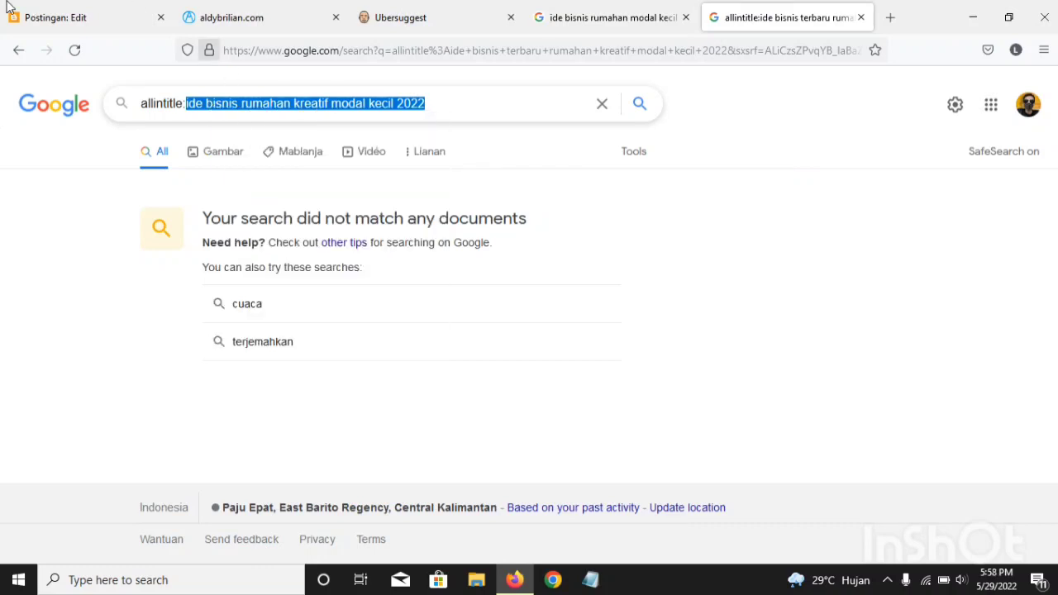
left_click(10, 9)
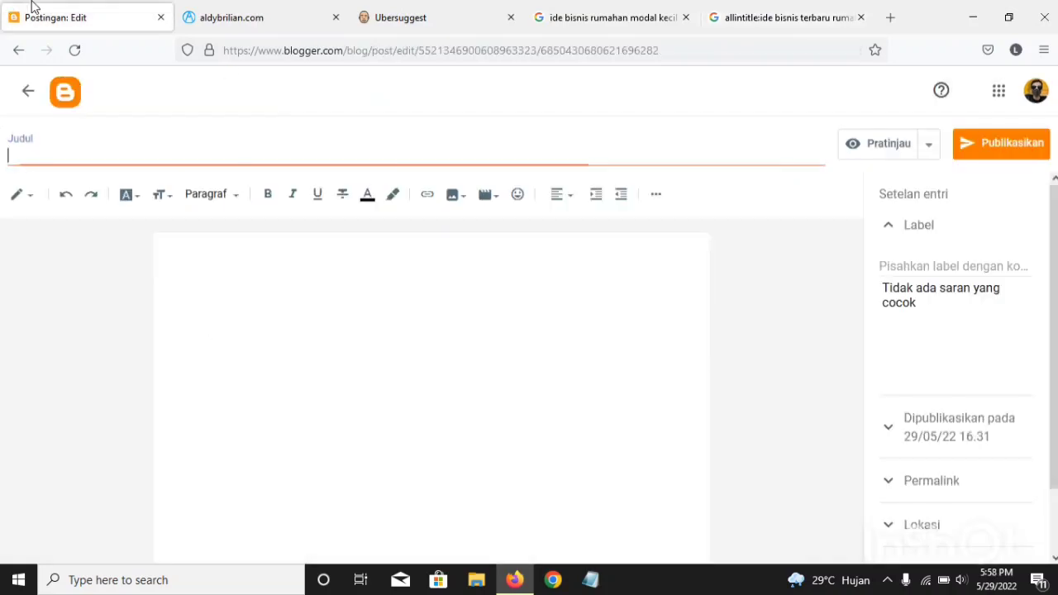
right_click(33, 163)
left_click(33, 154)
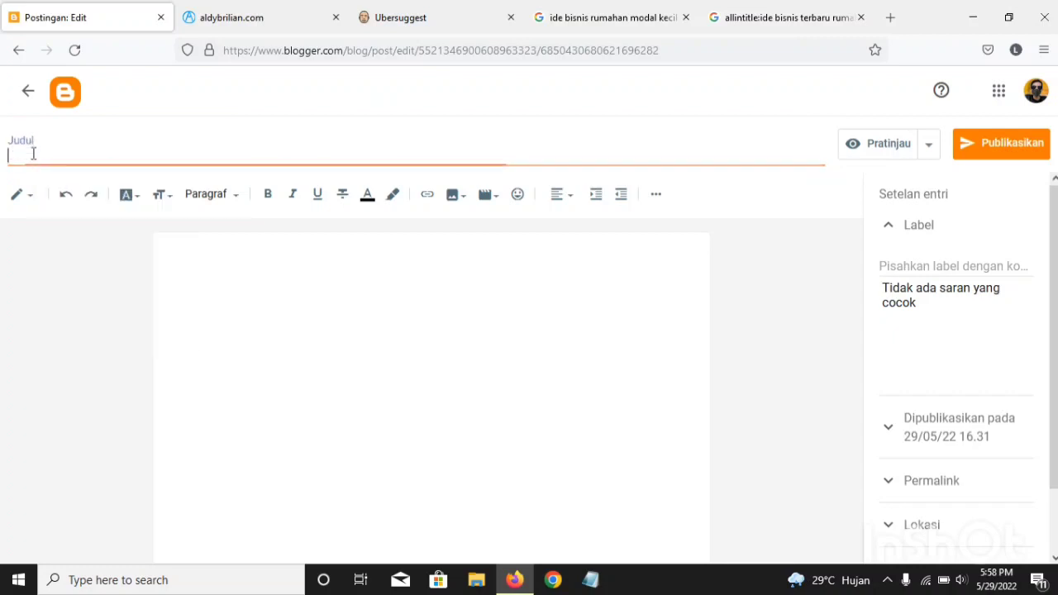
right_click(33, 154)
left_click(85, 268)
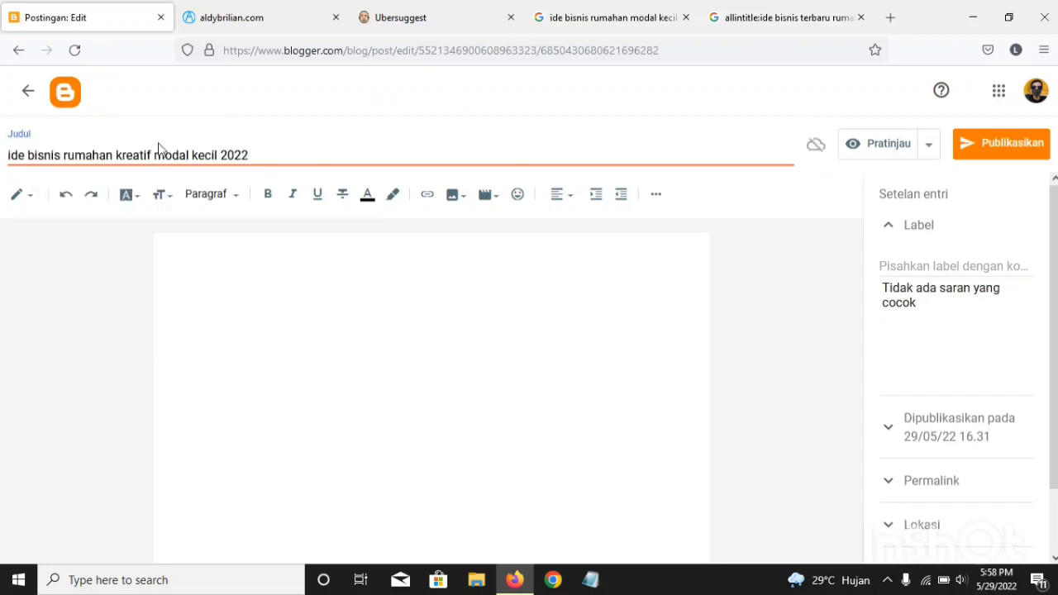
left_click(6, 160)
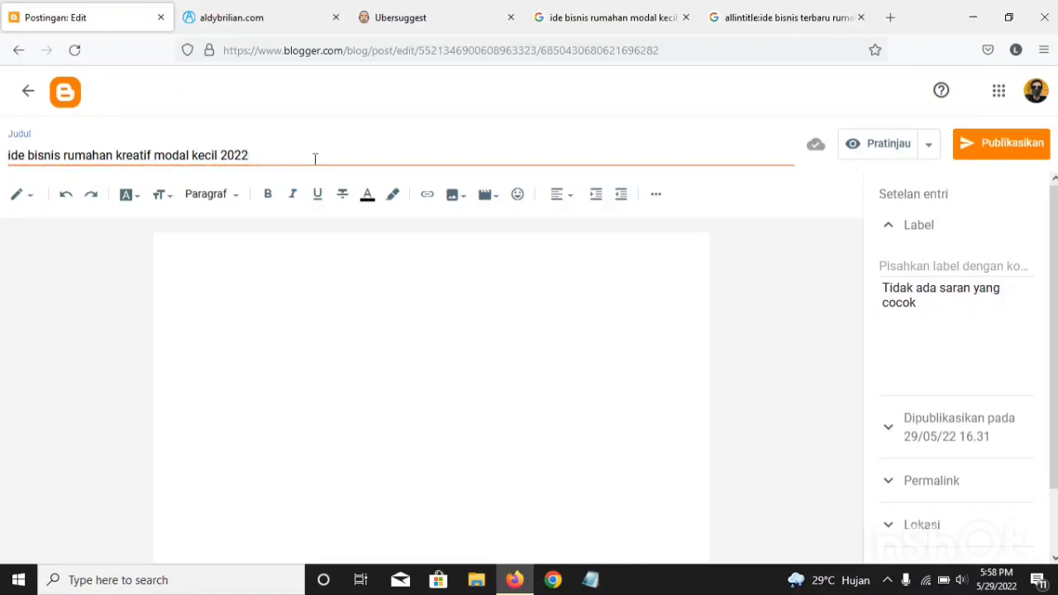
Step: Copy the full post title and paste it into the post's search description (Deskripsi Penelusuran)
left_click_drag(252, 155, 4, 157)
right_click(30, 157)
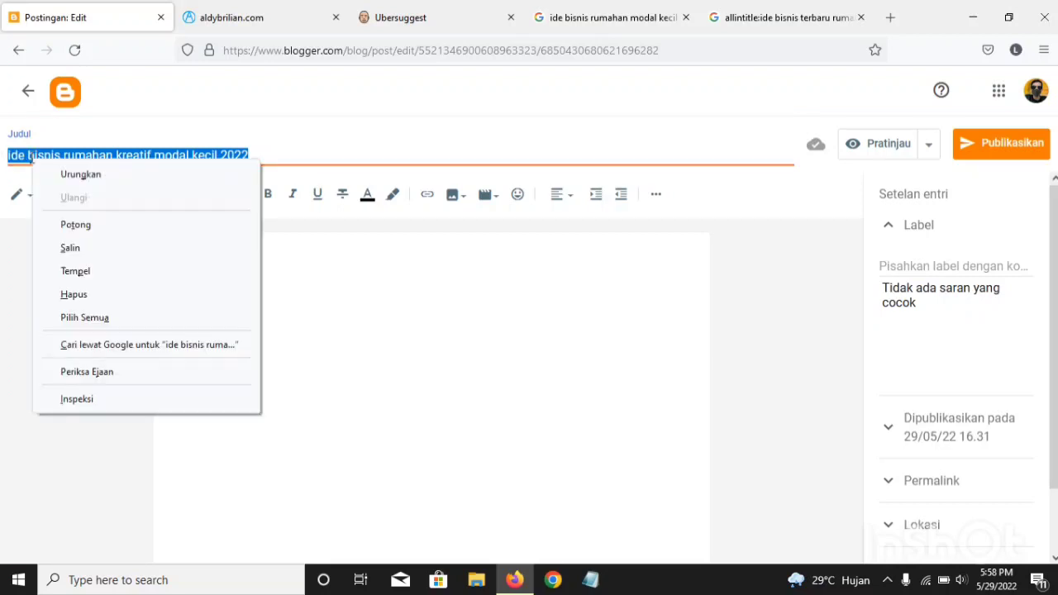
left_click(66, 245)
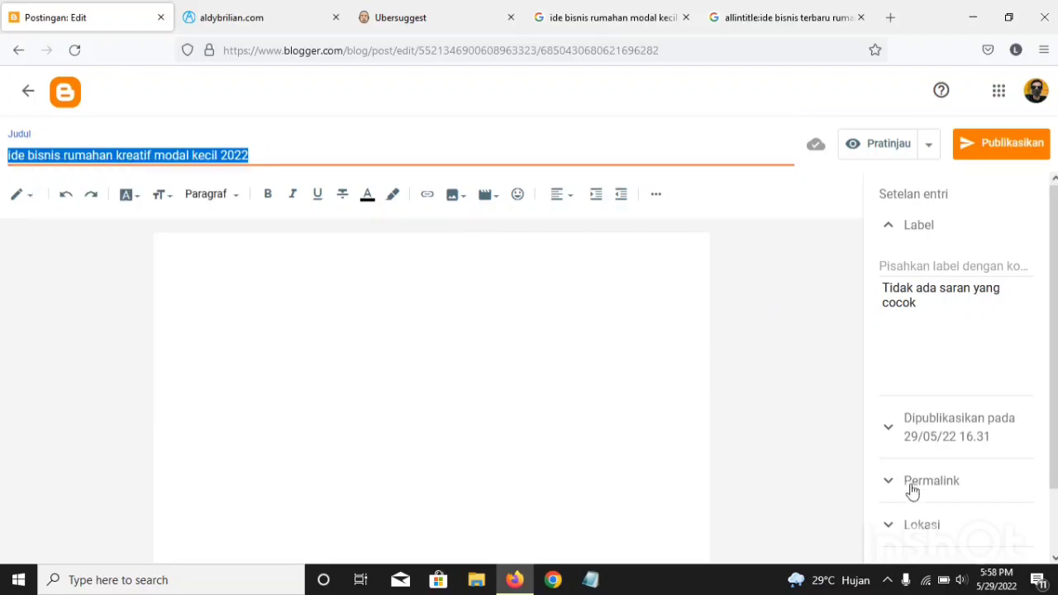
scroll(909, 514, "down", 2)
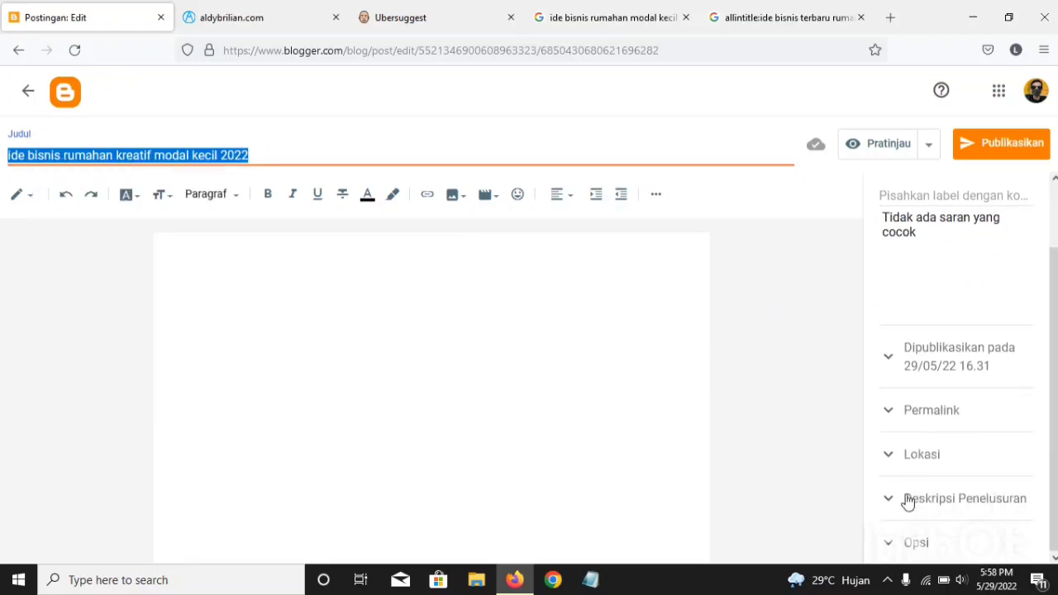
left_click(905, 501)
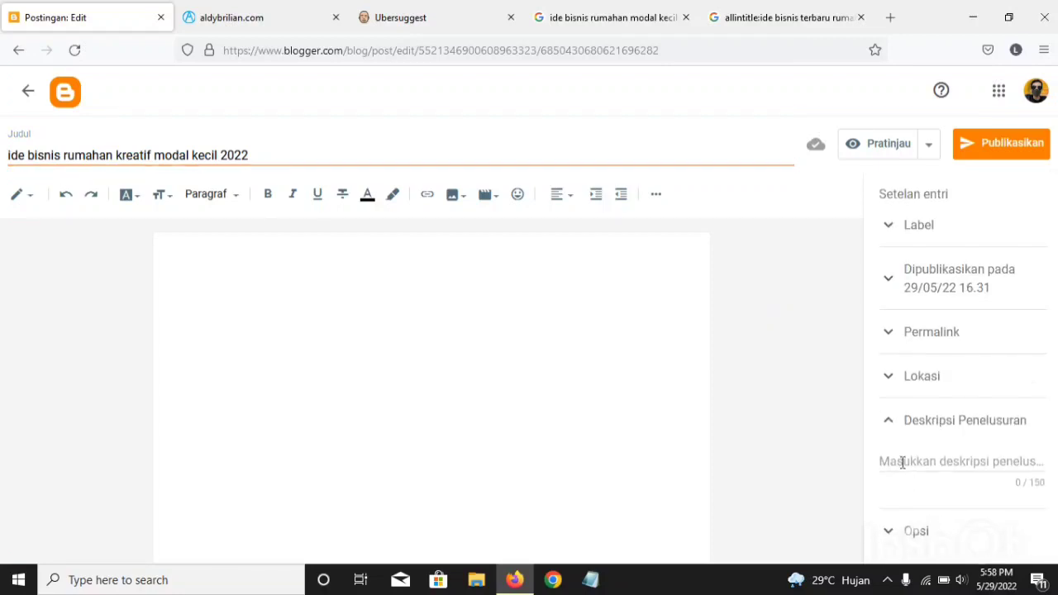
left_click(903, 463)
right_click(902, 463)
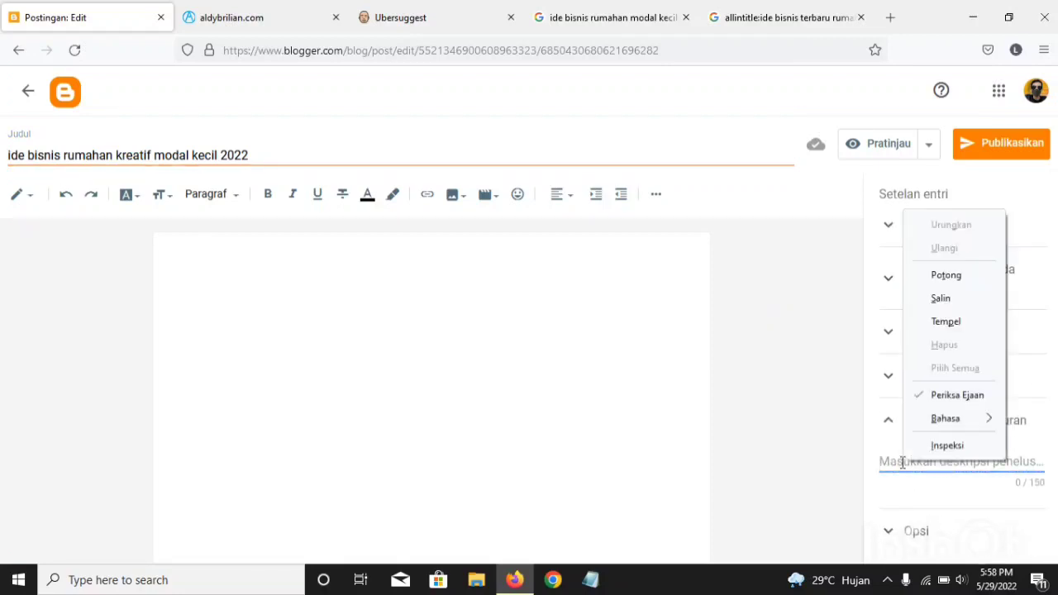
left_click(927, 314)
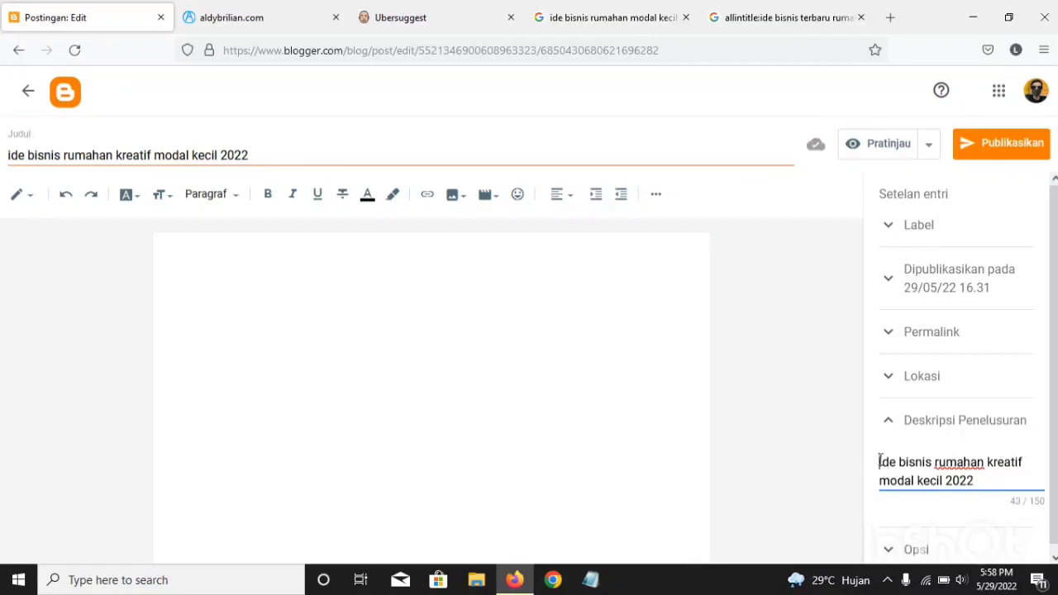
Step: Extend the search description to read "4 ide bisnis rumahan kreatif modal kecil 2022 terbaru"
left_click(880, 460)
type("4")
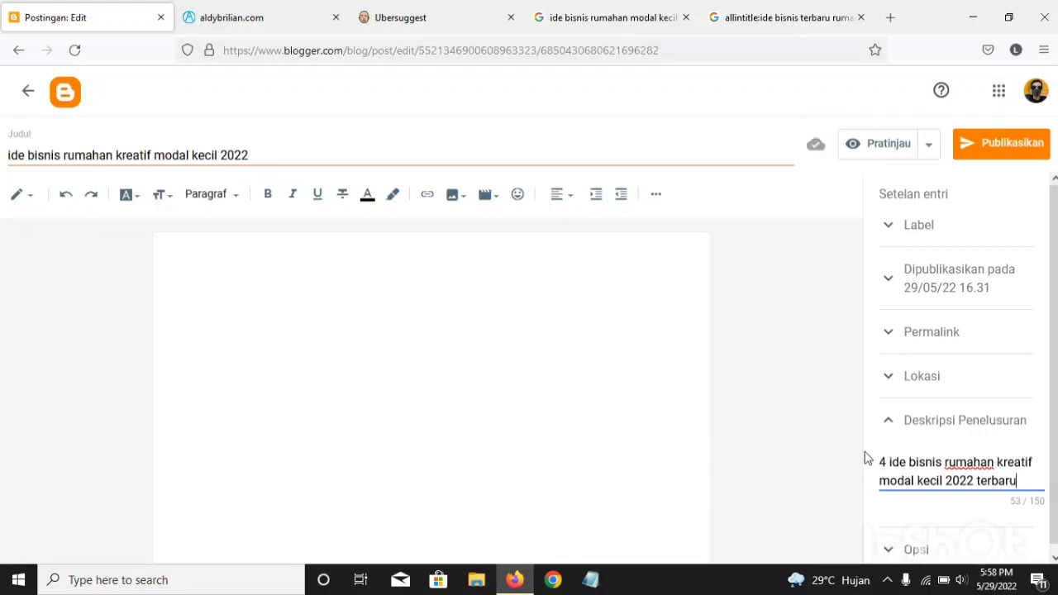
triple_click(890, 462)
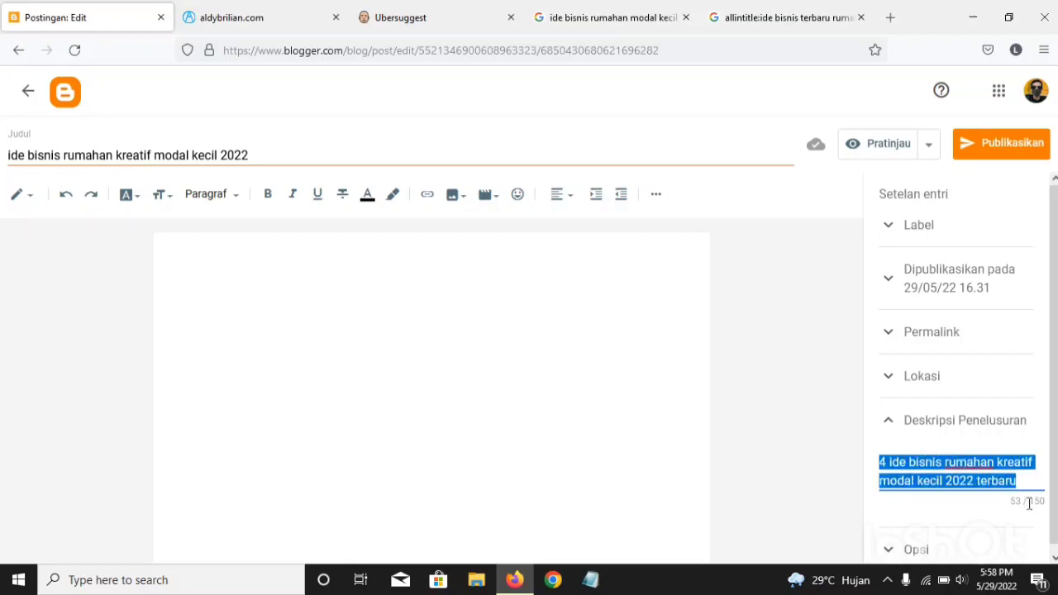
left_click(1021, 482)
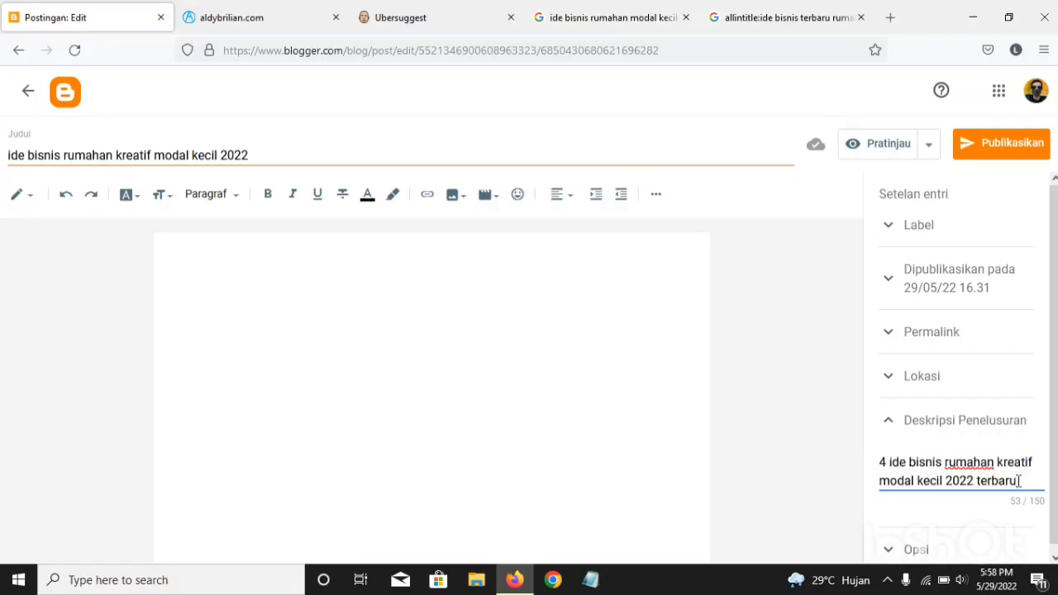
Step: Compare Google's autocomplete suggestions for "ide bisnis" with the Ubersuggest keyword ideas table
left_click(635, 29)
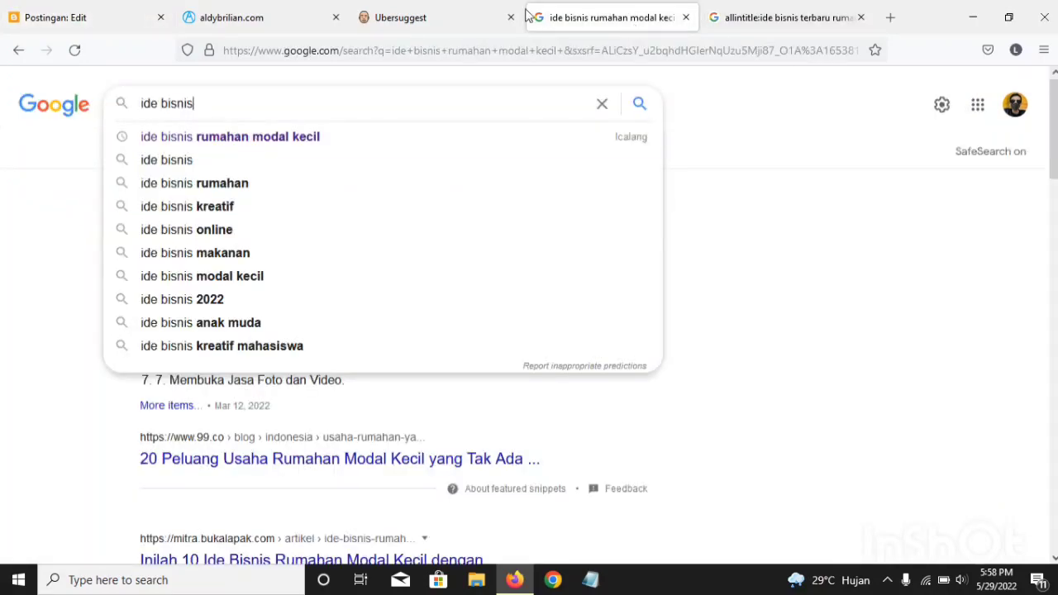
left_click(425, 9)
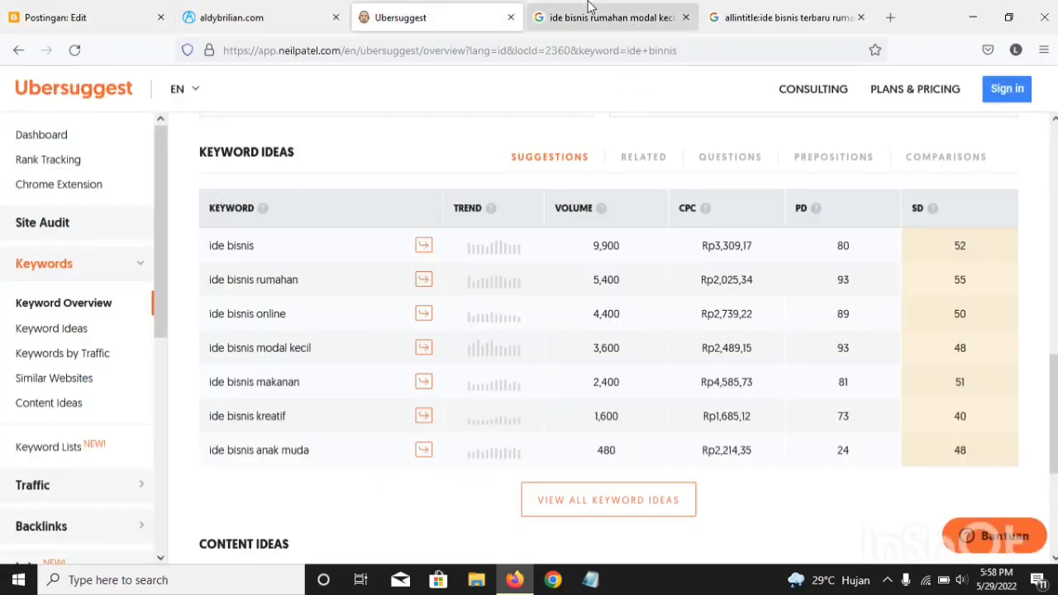
left_click(607, 16)
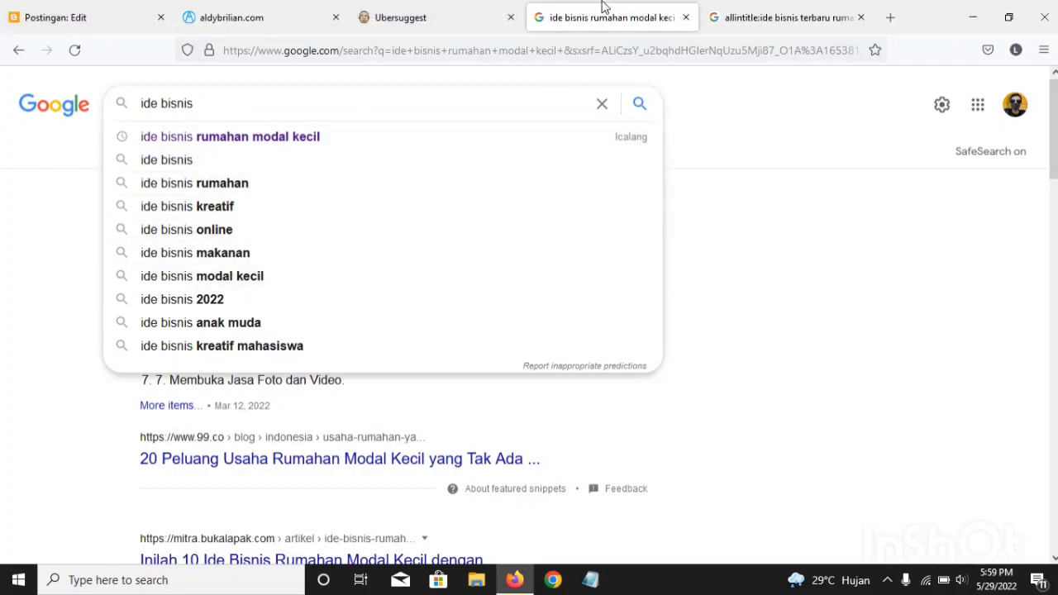
left_click(390, 6)
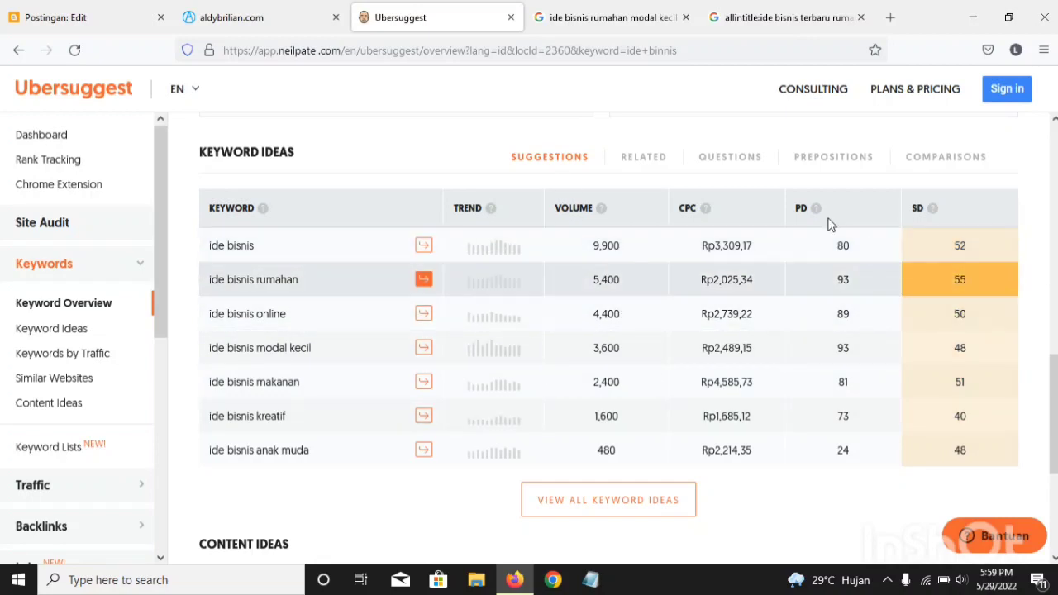
Step: Review the Ubersuggest keyword overview and keyword ideas, and examine the free daily search allowance
scroll(319, 221, "up", 10)
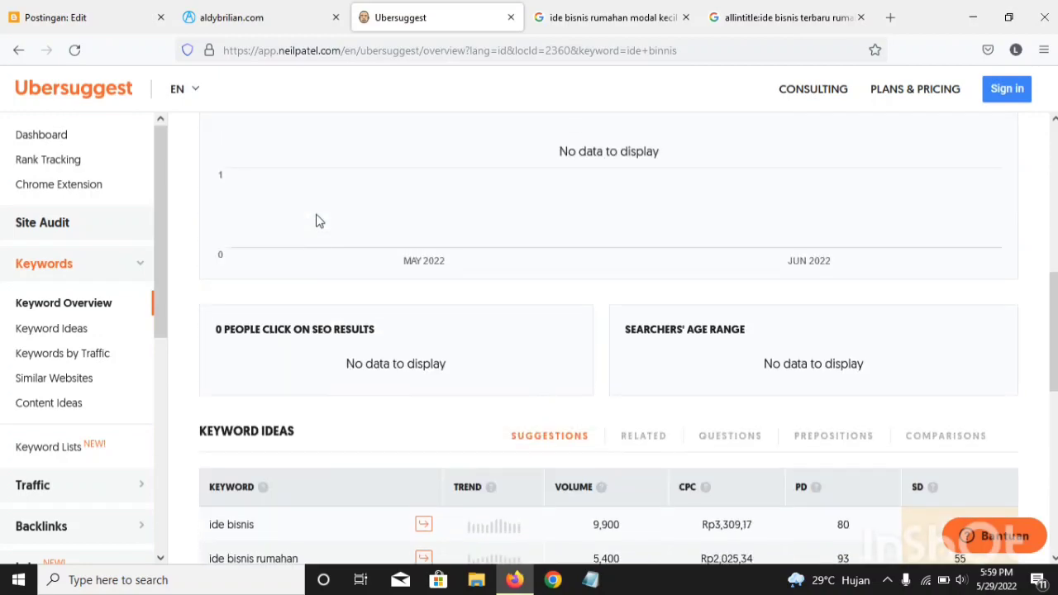
scroll(319, 220, "up", 3)
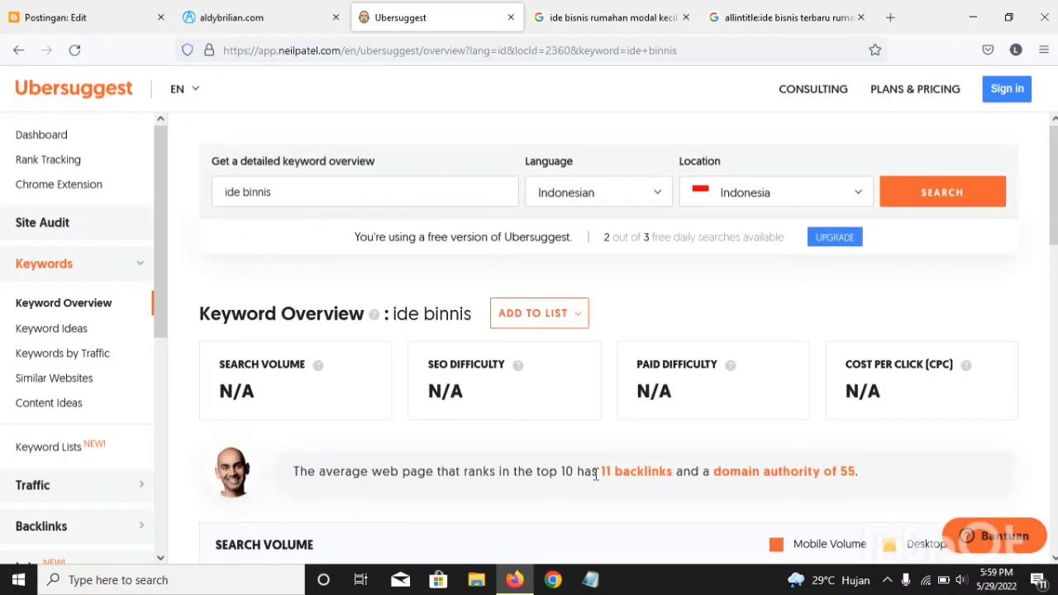
scroll(498, 357, "down", 4)
scroll(498, 357, "down", 5)
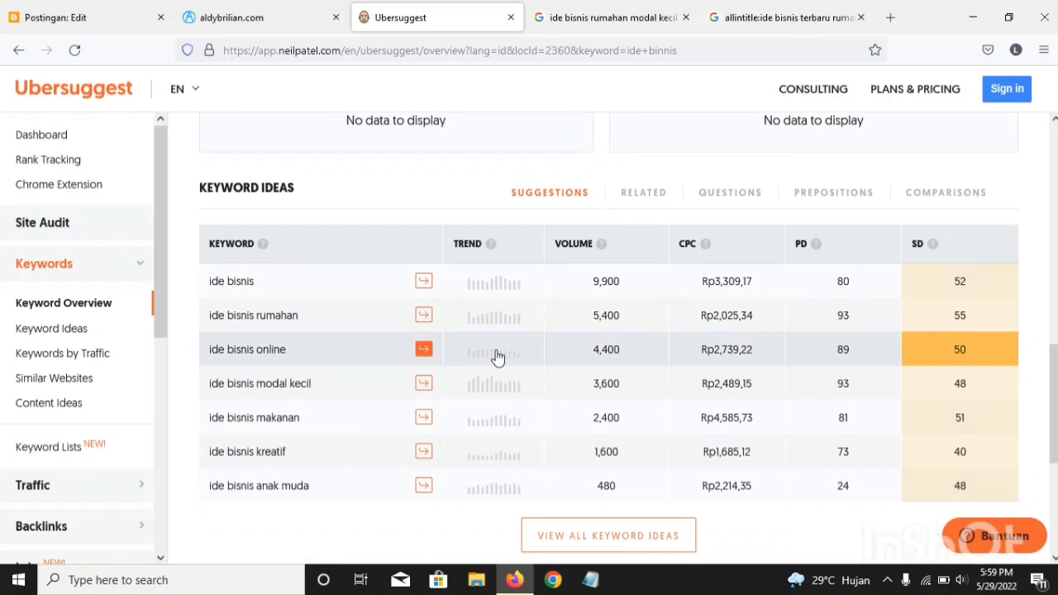
scroll(499, 357, "up", 10)
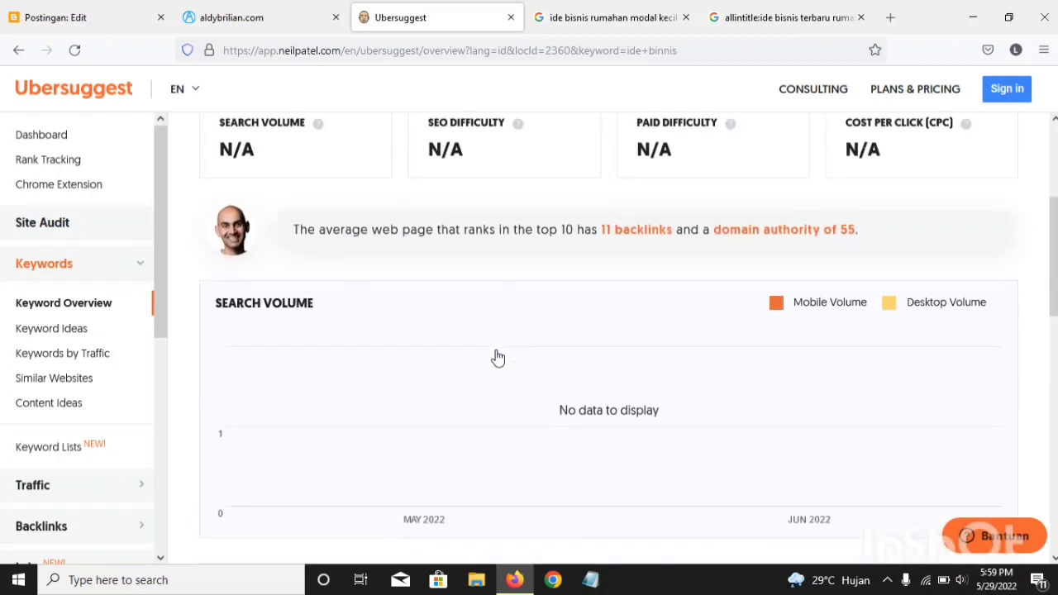
scroll(498, 357, "up", 2)
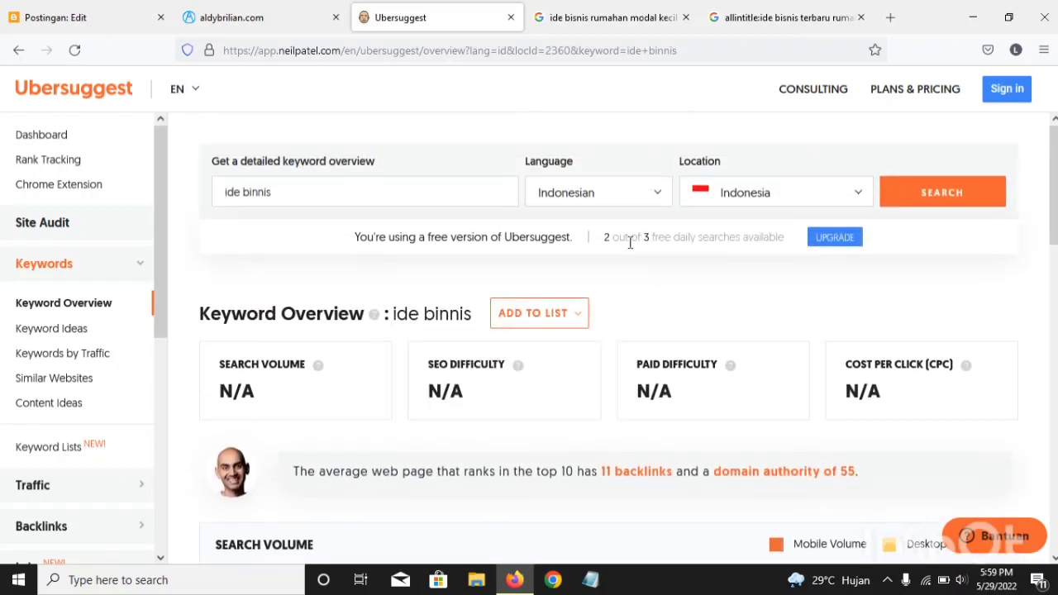
scroll(631, 274, "down", 15)
scroll(622, 333, "up", 10)
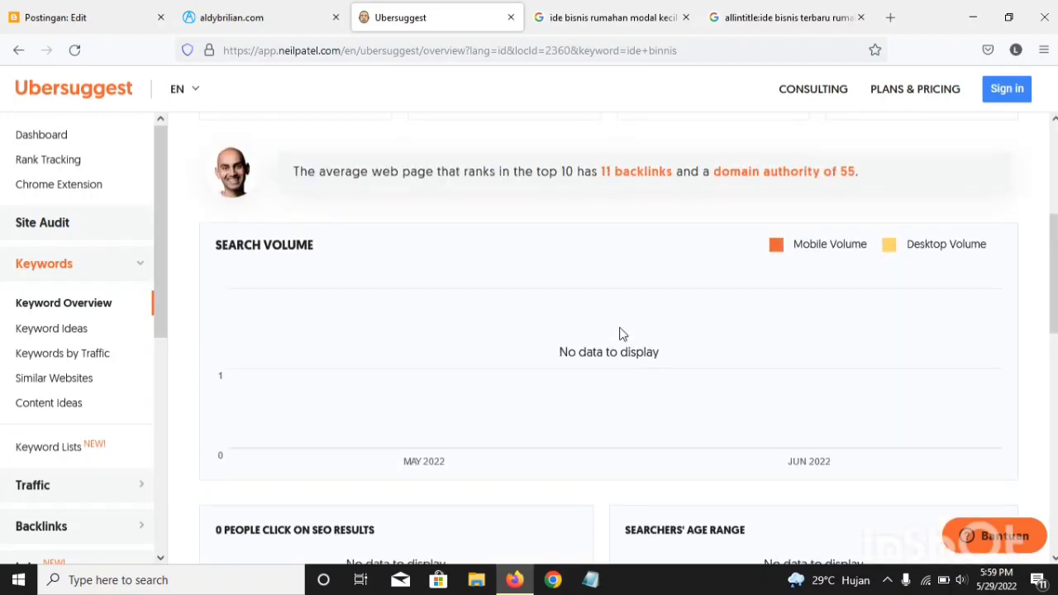
scroll(622, 334, "up", 5)
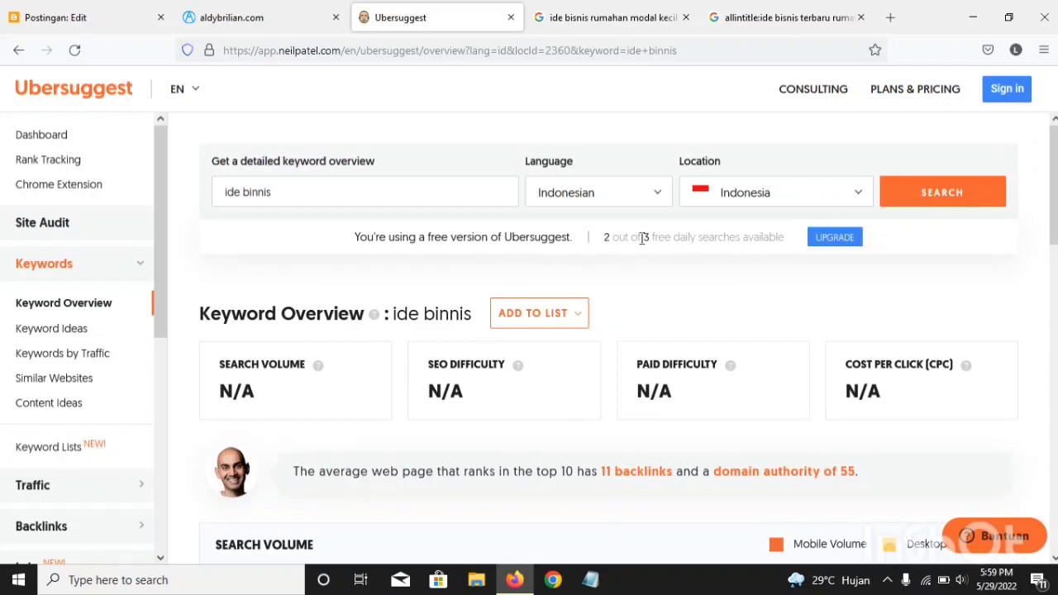
left_click_drag(643, 238, 714, 265)
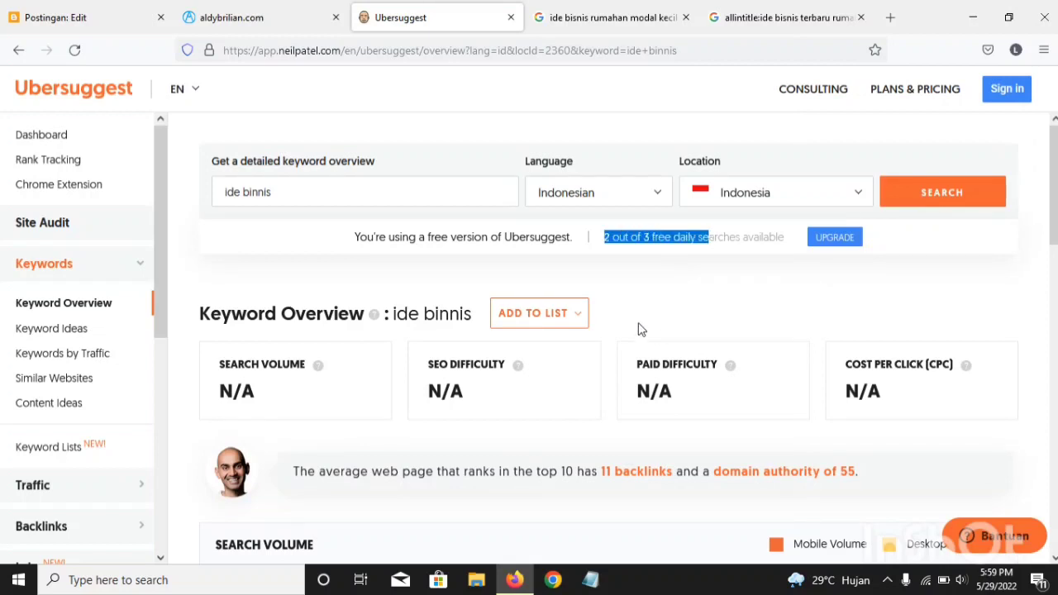
Step: Check how many free daily searches remain in Ubersuggest, and look over the search volume and keyword ideas sections for "ide binnis"
left_click(607, 243)
left_click_drag(606, 240, 789, 248)
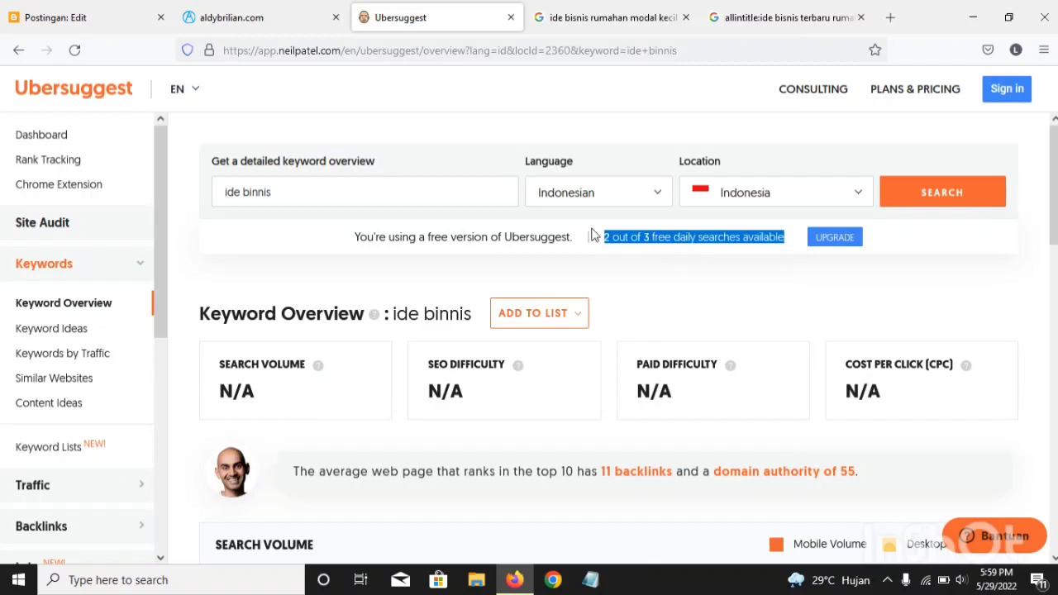
left_click(696, 235)
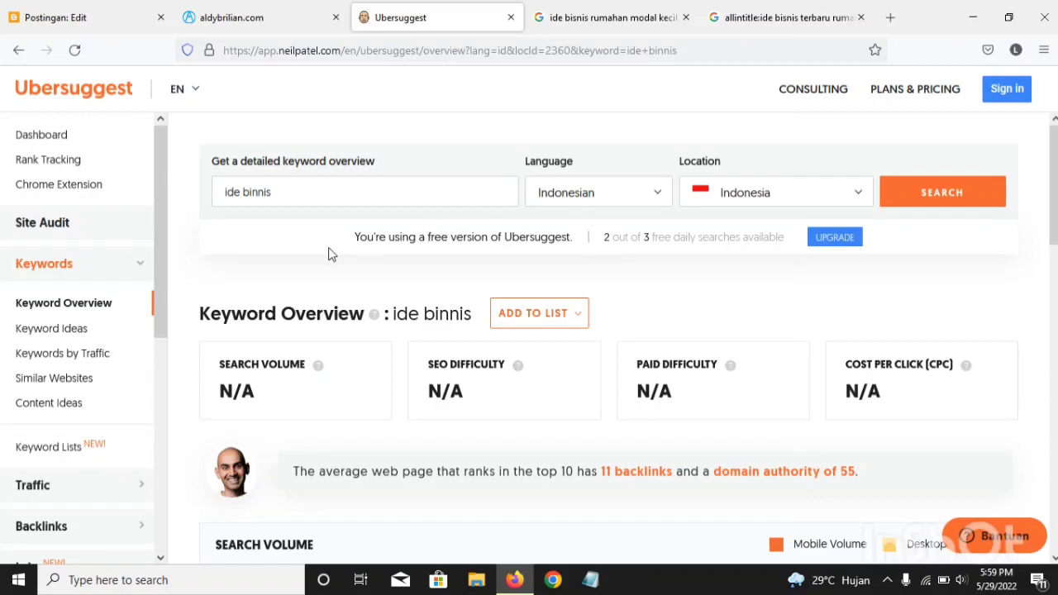
scroll(480, 385, "down", 5)
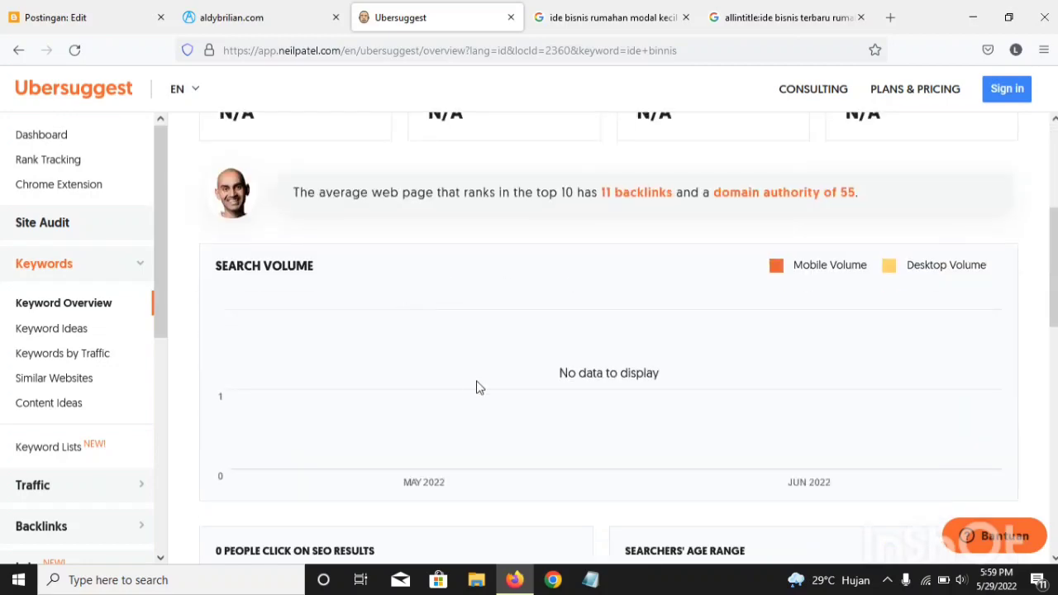
scroll(701, 364, "down", 2)
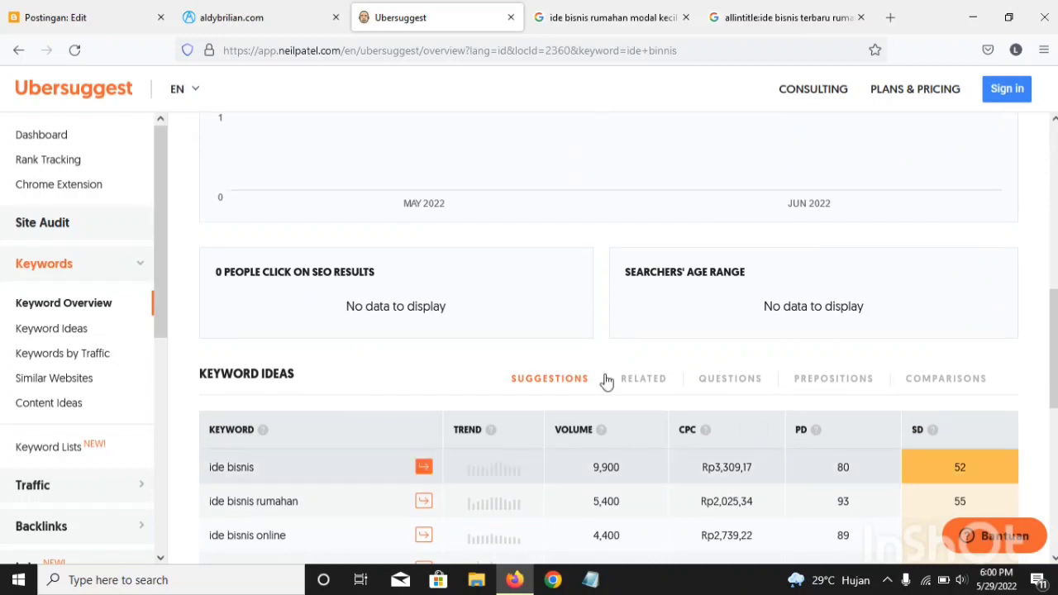
scroll(487, 395, "up", 2)
scroll(479, 403, "up", 5)
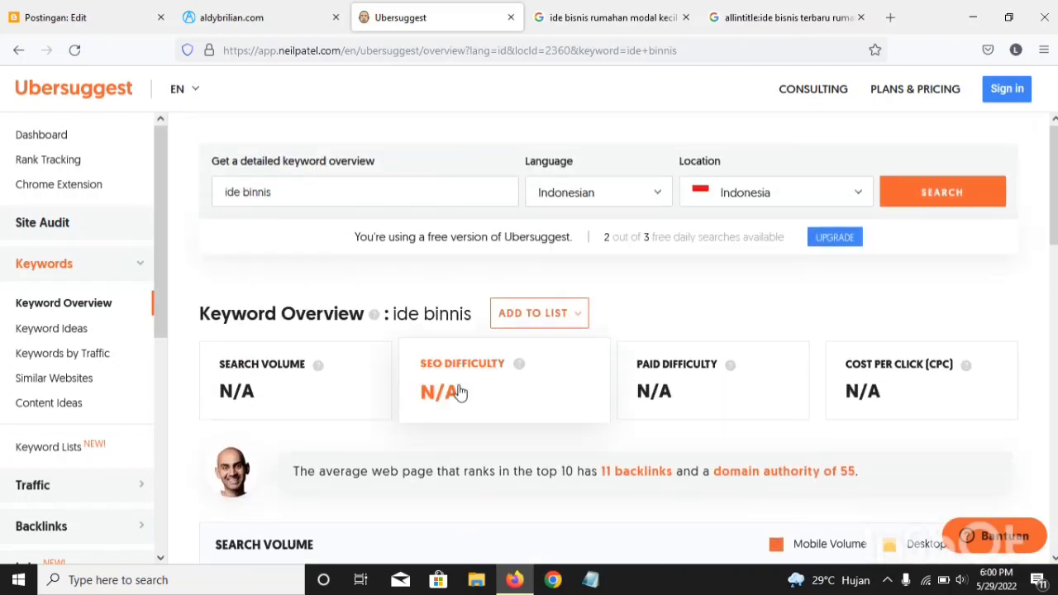
Step: Open the Ubersuggest upgrade pricing page and compare the monthly prices of the Individual and Business plans
left_click(843, 240)
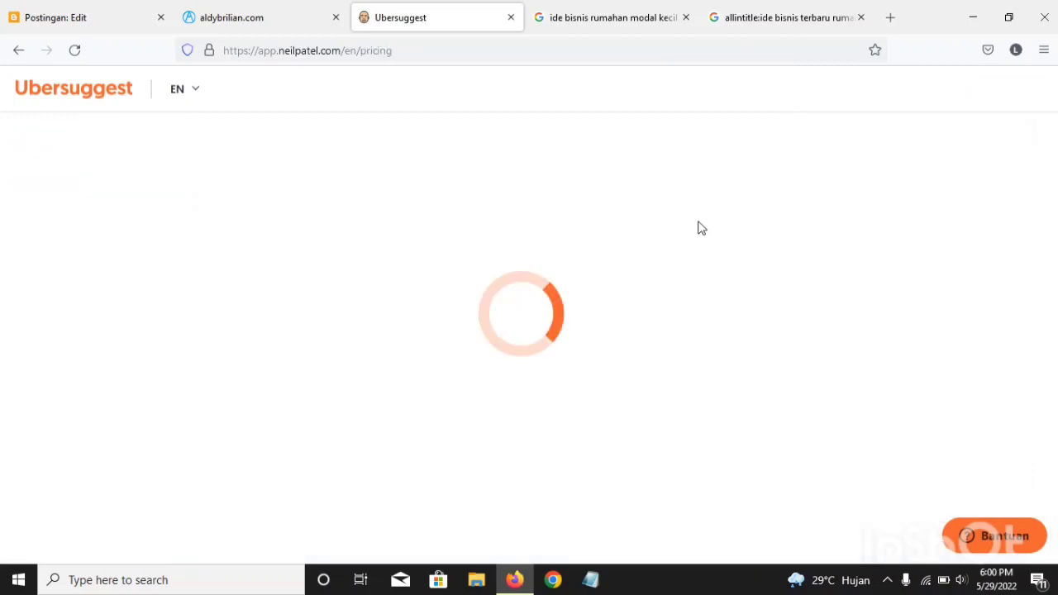
scroll(397, 209, "down", 6)
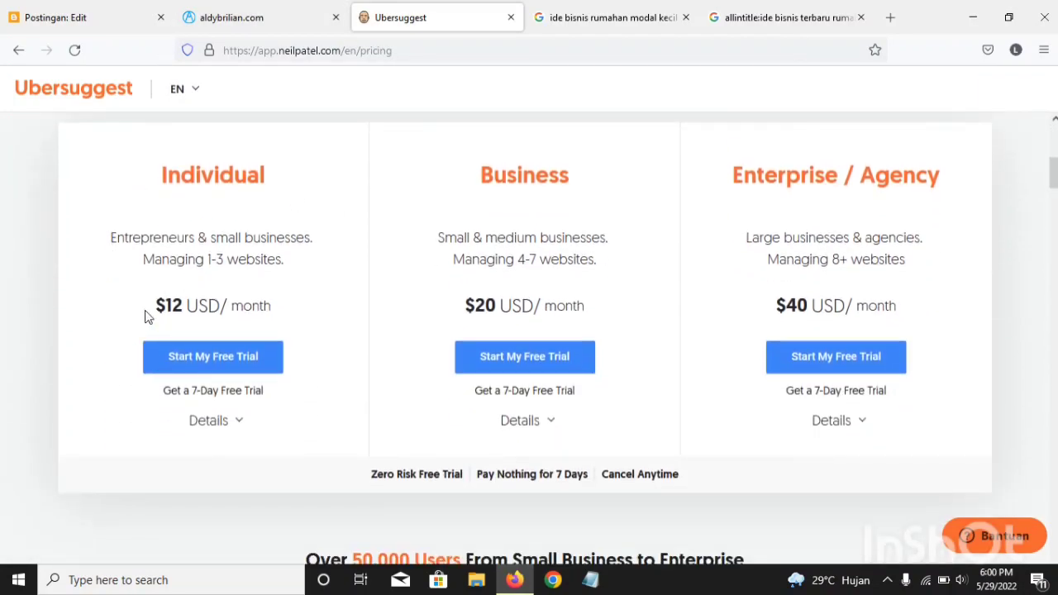
left_click_drag(321, 315, 137, 302)
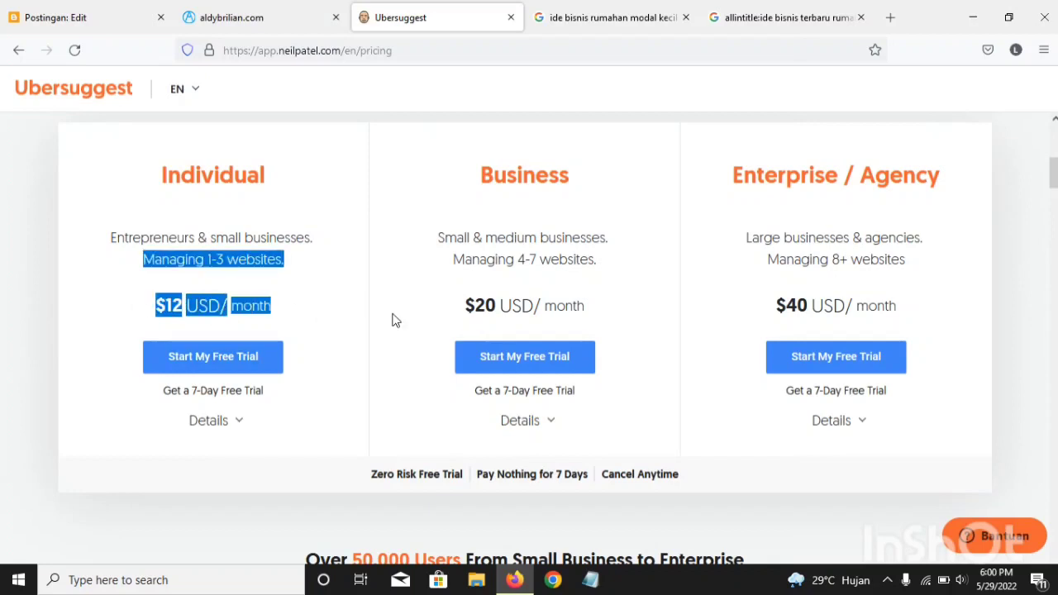
left_click_drag(583, 319, 463, 305)
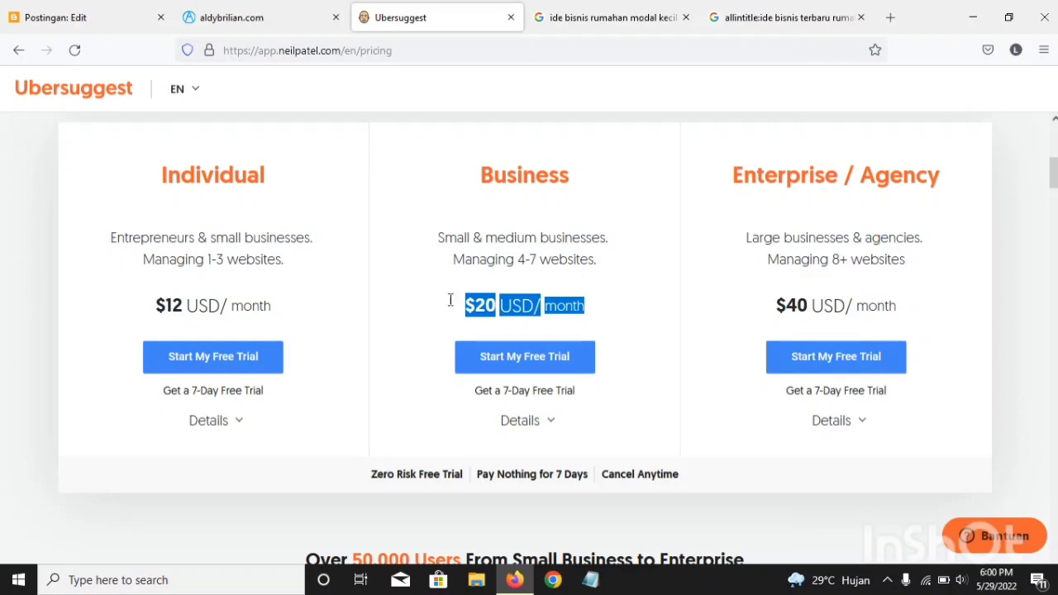
left_click(382, 309)
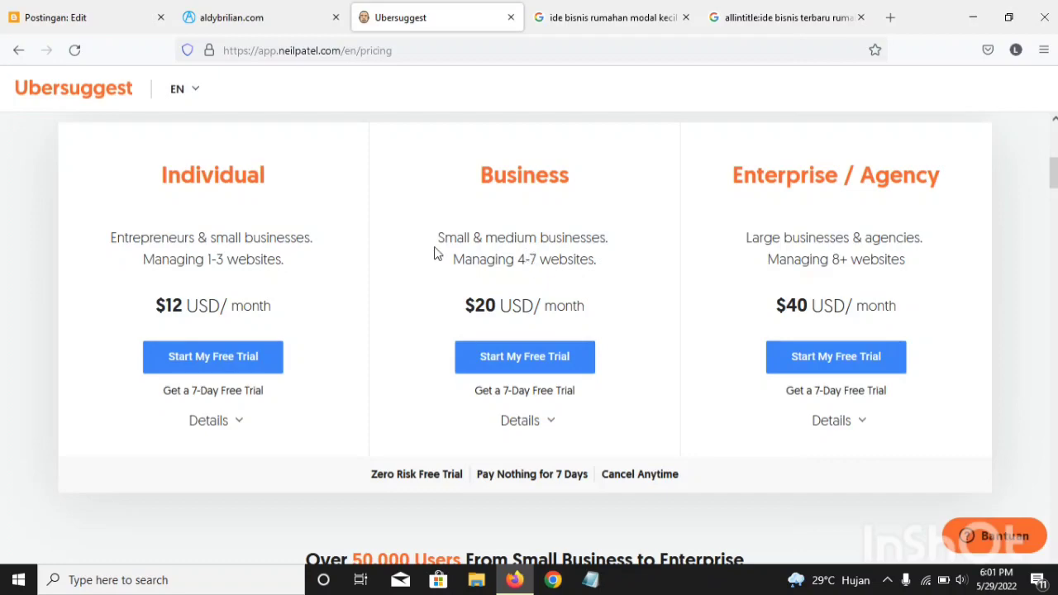
Step: Compare the monthly prices of the Individual, Business and Enterprise / Agency plans on the Ubersuggest pricing page
scroll(353, 308, "up", 3)
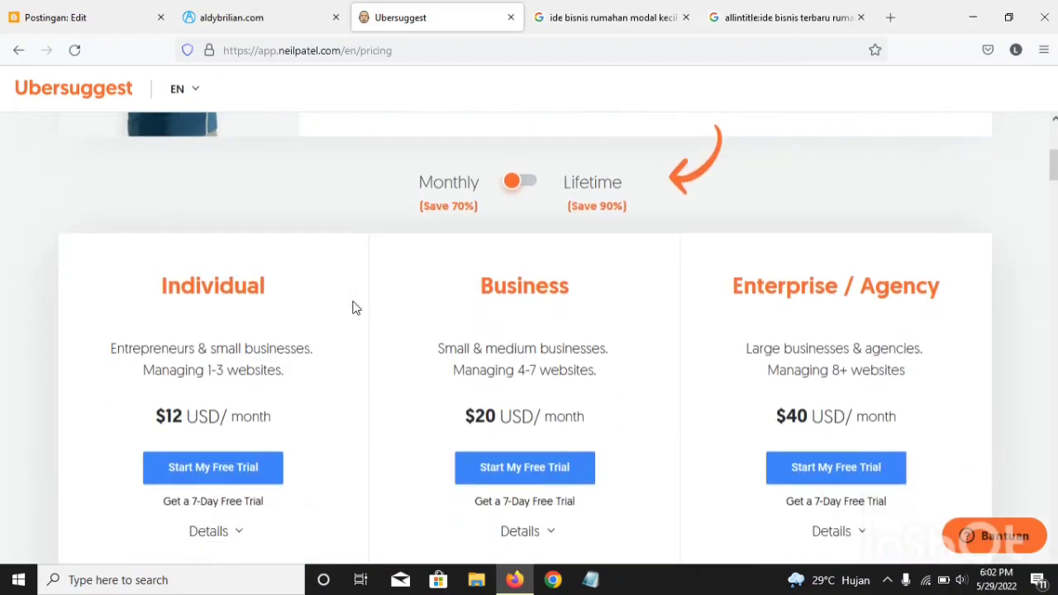
scroll(343, 302, "down", 5)
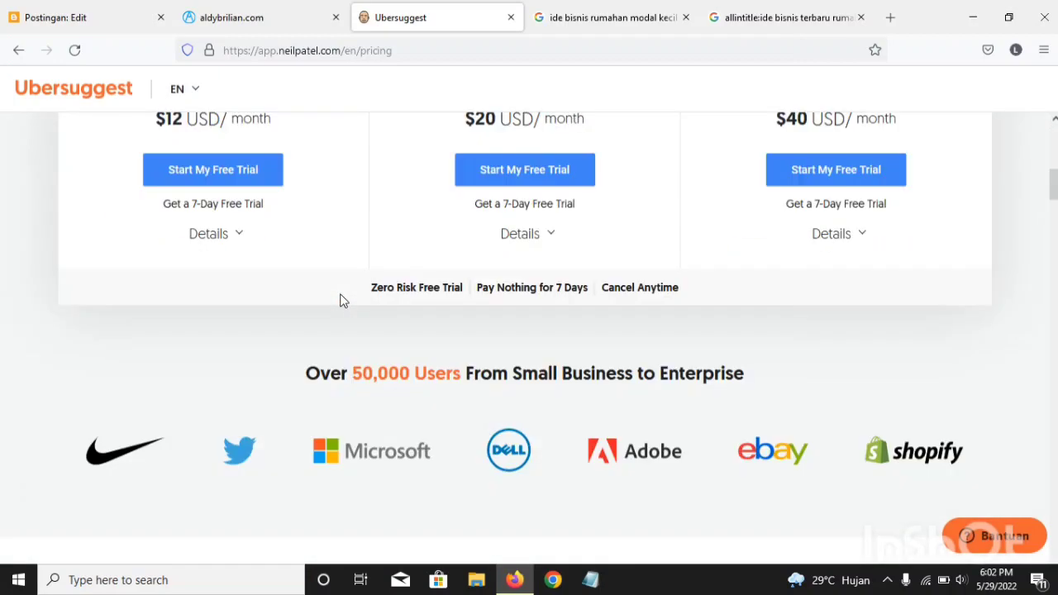
scroll(455, 299, "up", 1)
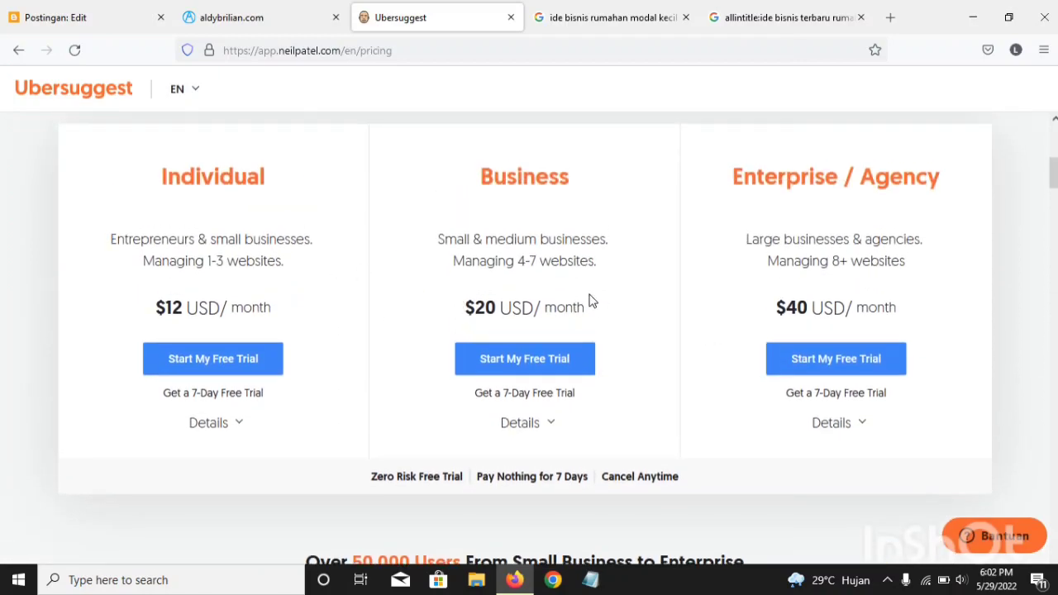
scroll(418, 320, "up", 3)
scroll(418, 321, "up", 3)
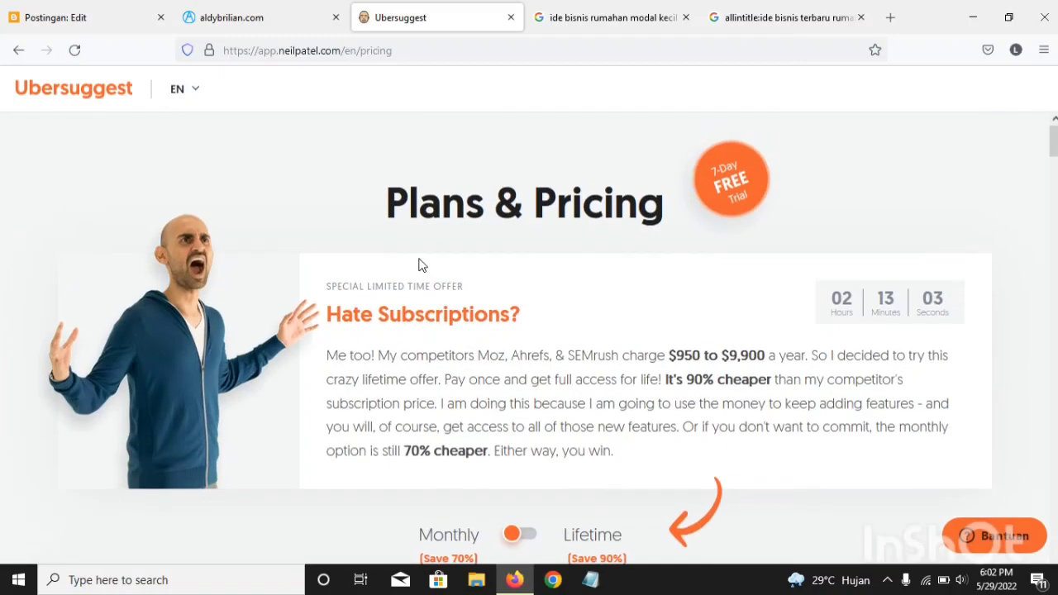
Step: Compare Google's autocomplete suggestions for "ide bisnis" with the paid plans on the Ubersuggest pricing page
left_click(571, 24)
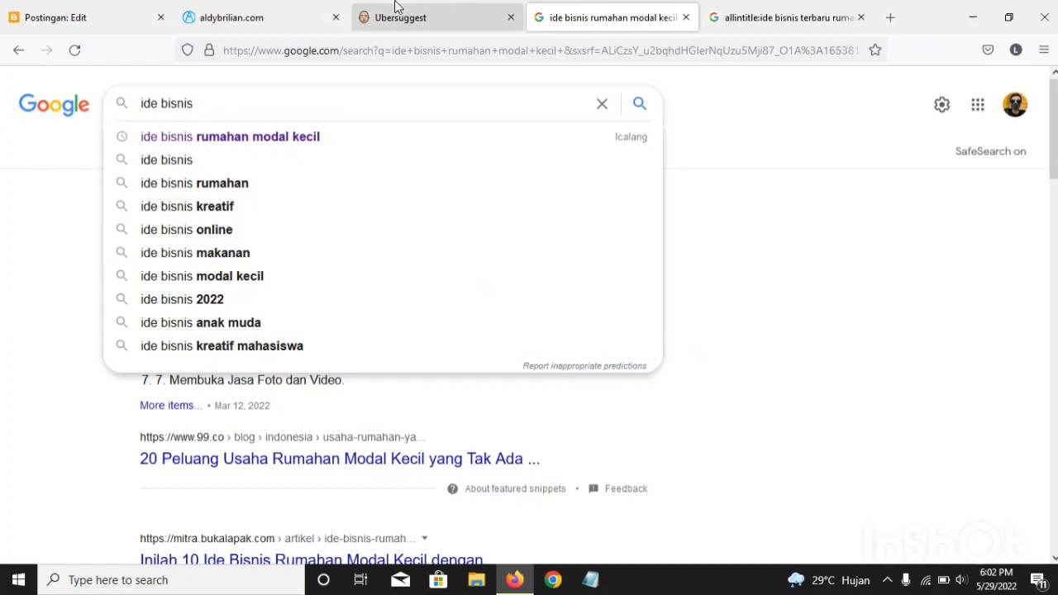
left_click(416, 15)
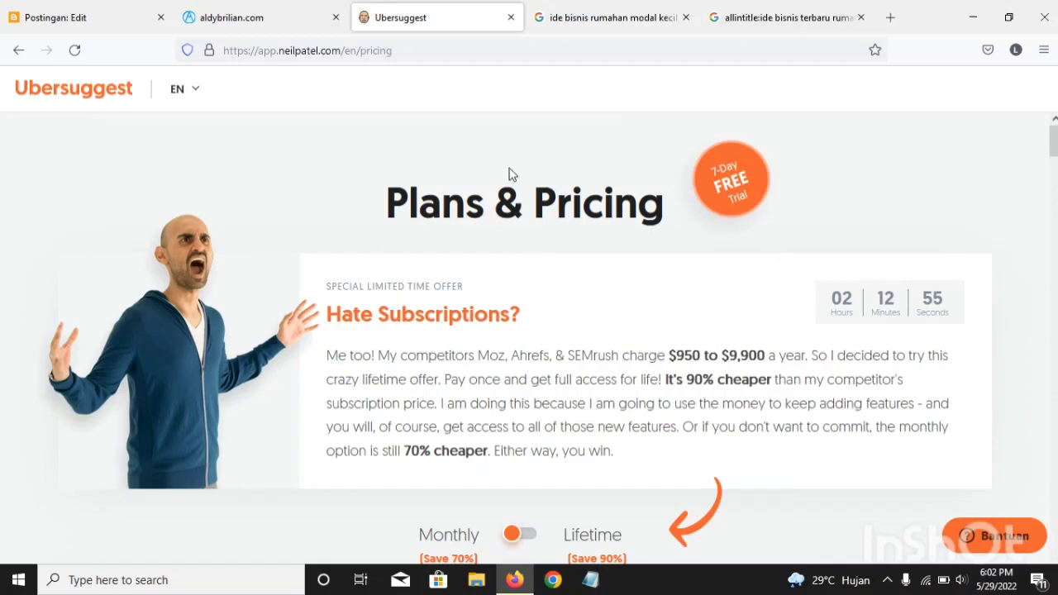
left_click(575, 10)
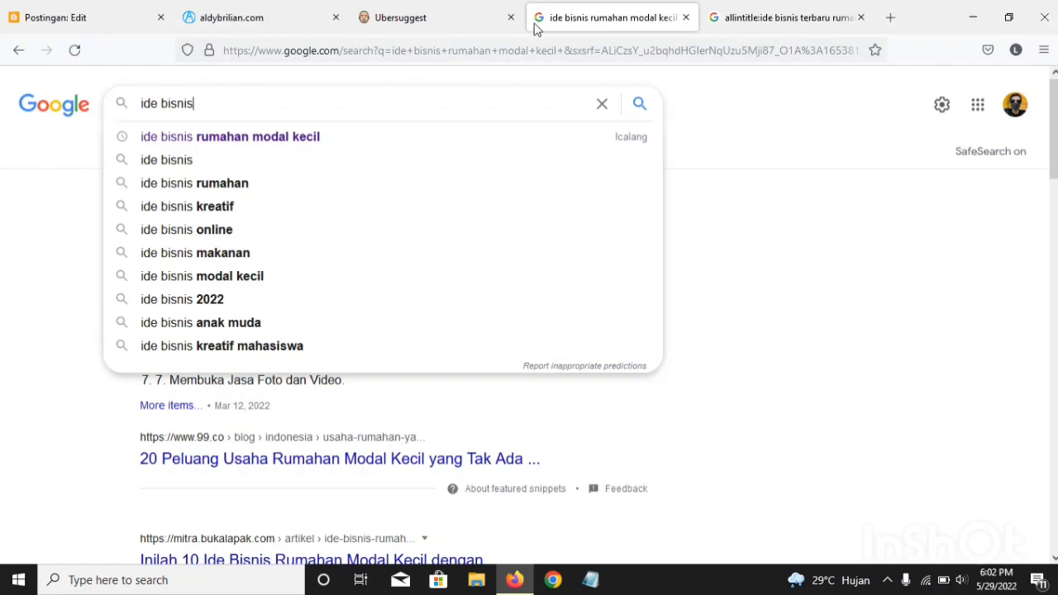
left_click(460, 10)
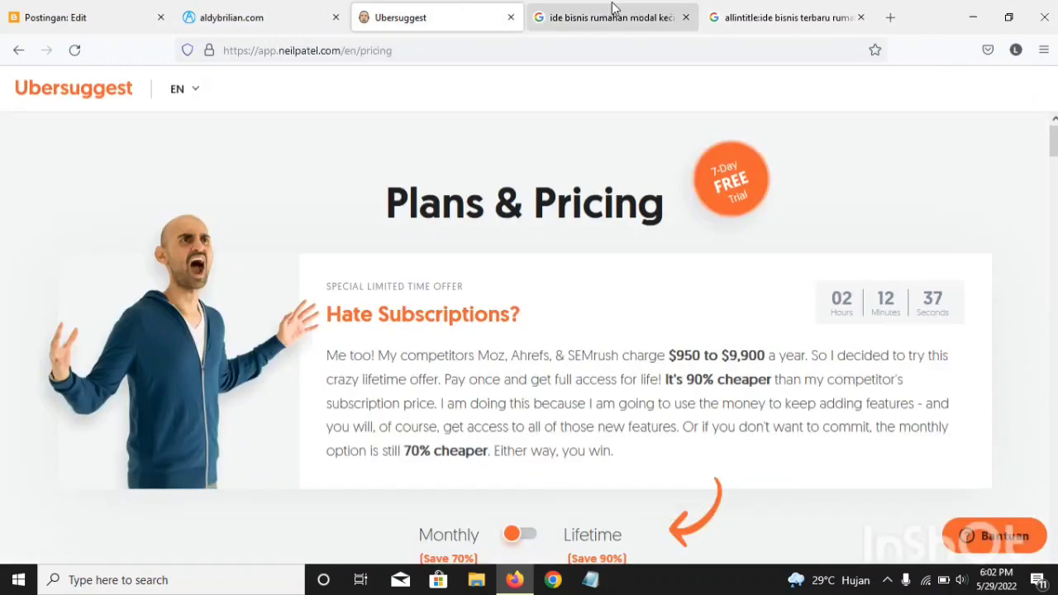
left_click(612, 10)
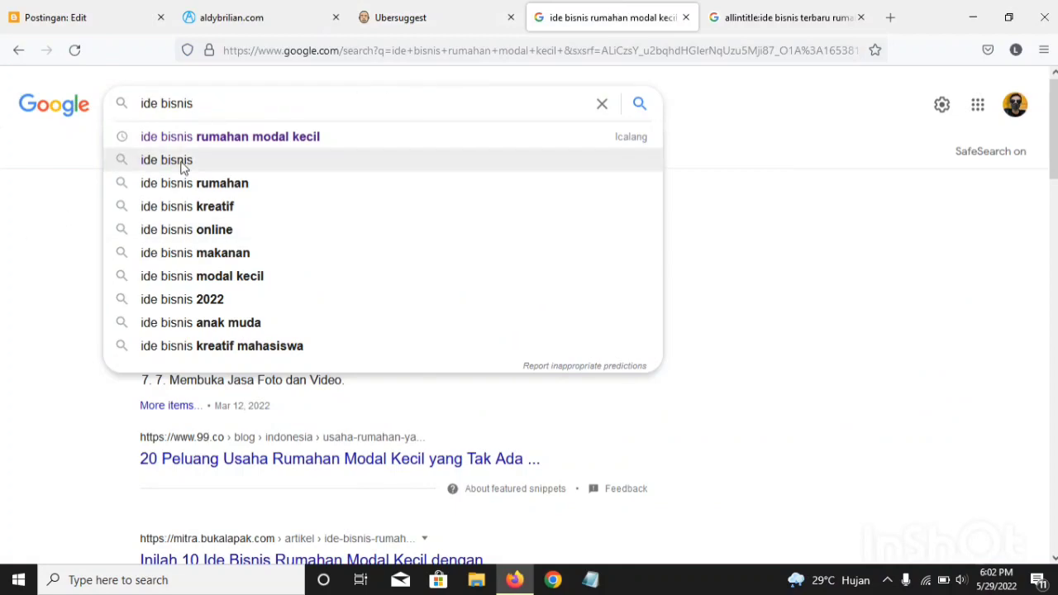
left_click(438, 17)
scroll(308, 248, "down", 5)
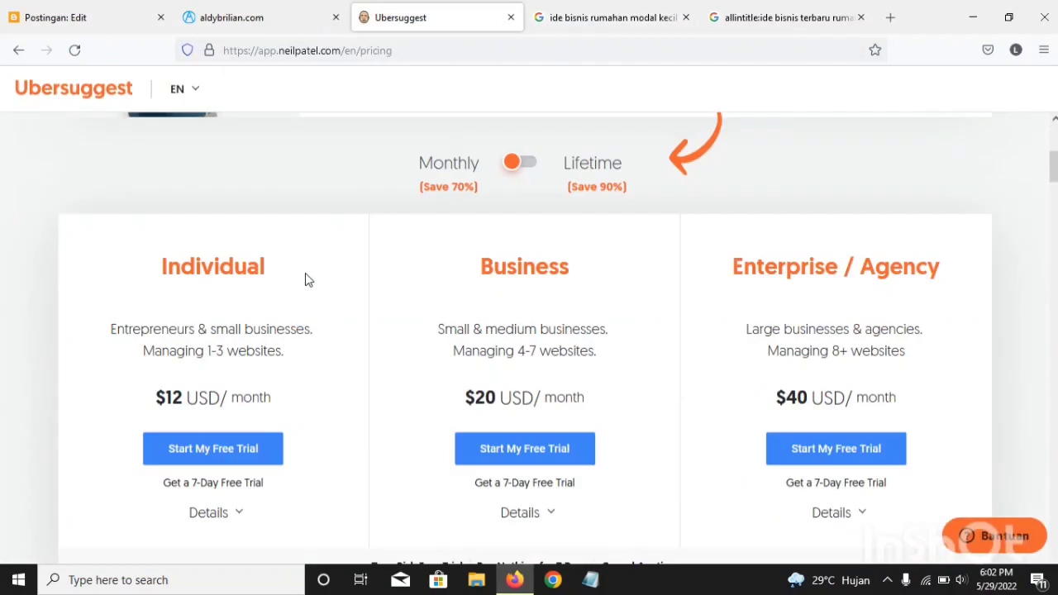
scroll(567, 358, "up", 5)
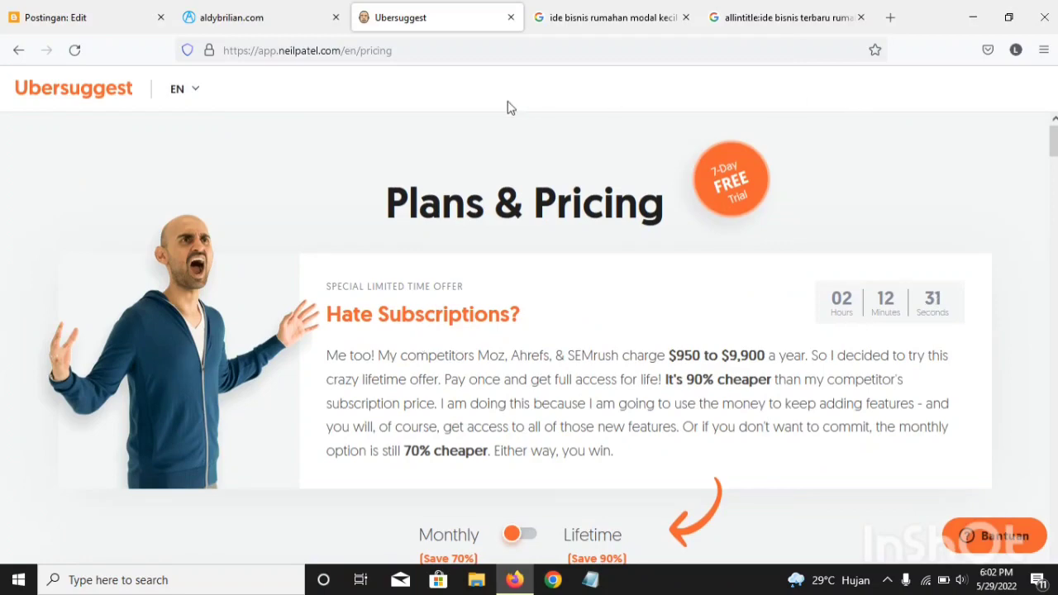
Step: Return to the Ubersuggest keyword overview for "ide binnis" and examine the search form and free daily allowance
left_click(18, 50)
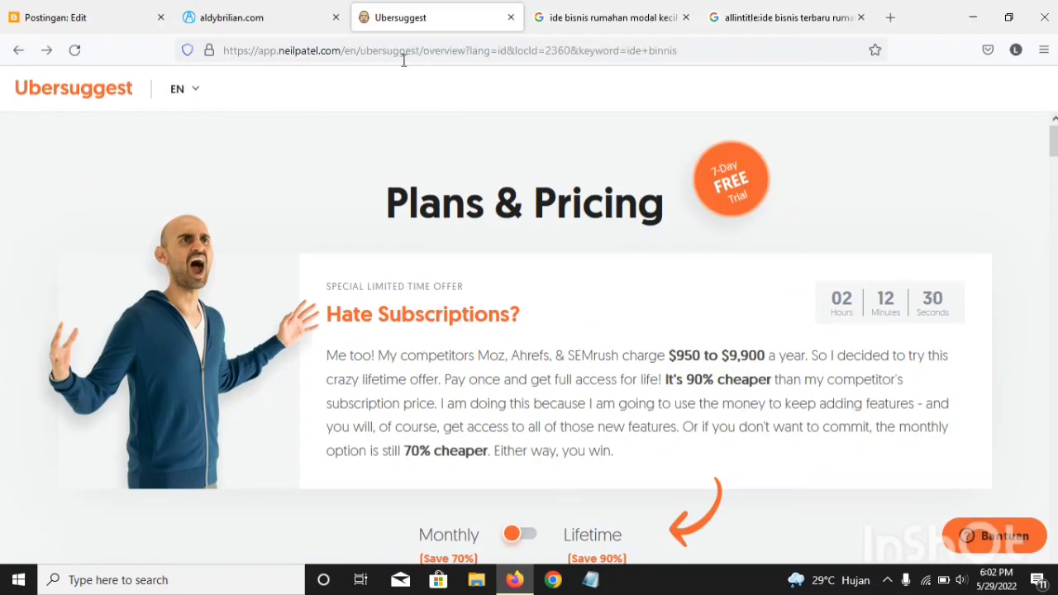
scroll(781, 324, "down", 1)
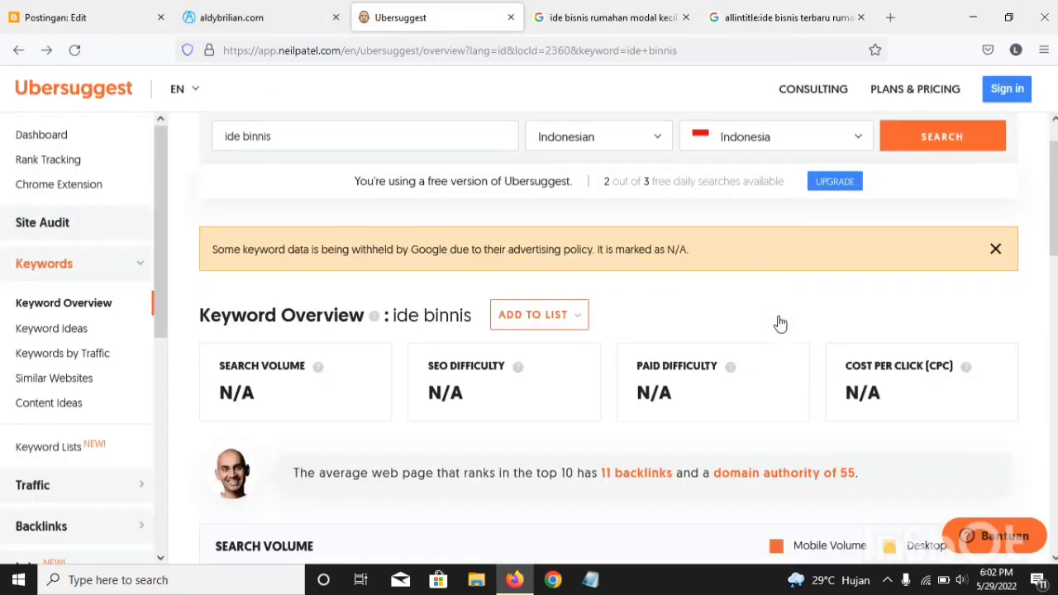
scroll(780, 323, "up", 1)
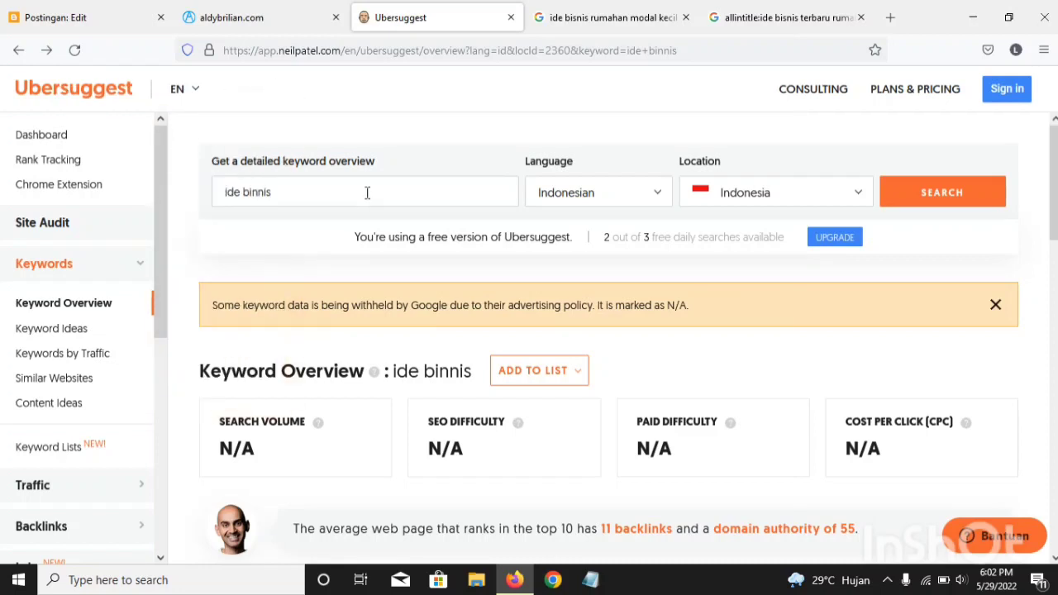
left_click_drag(261, 193, 218, 191)
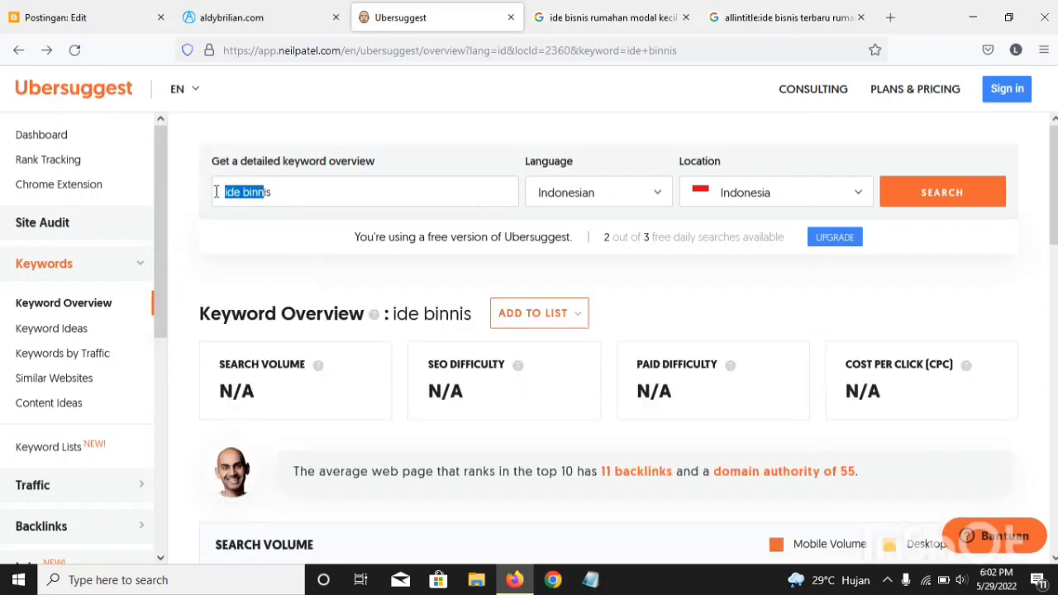
left_click(339, 195)
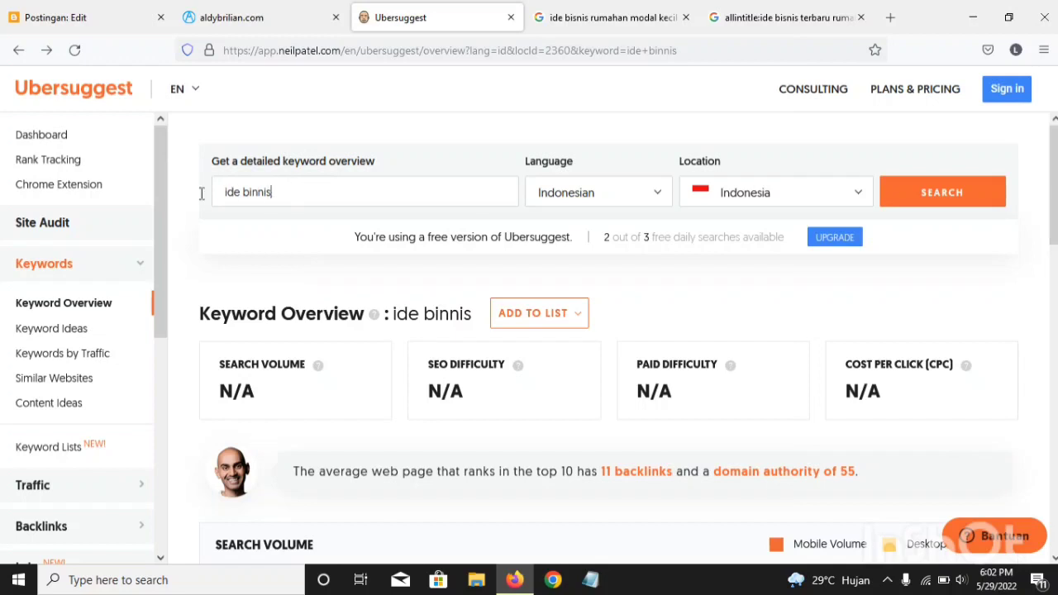
key("ctrl+a")
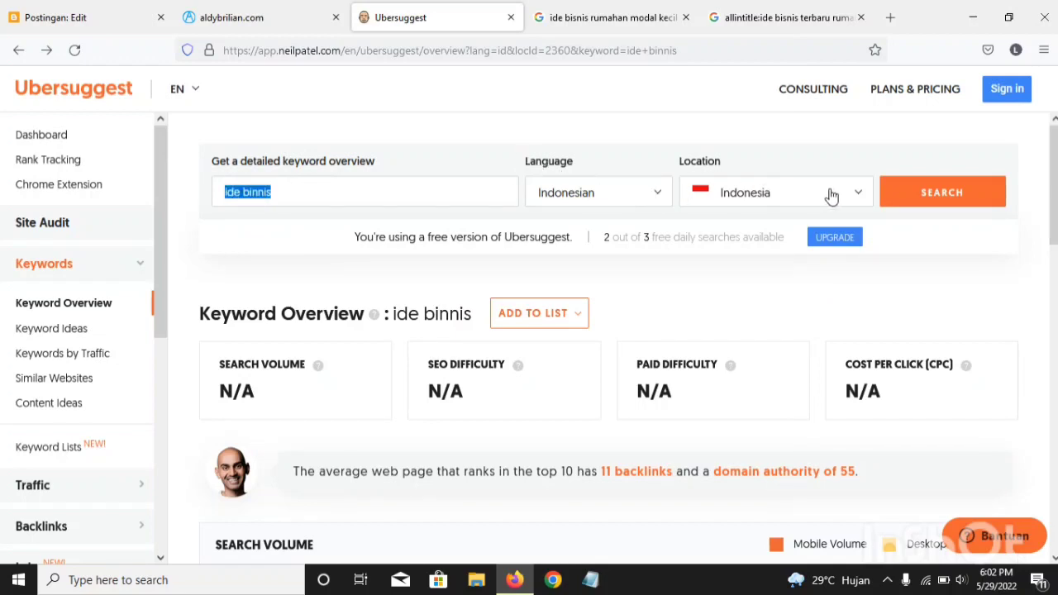
Step: Open the Ubersuggest dashboard and look at it alongside Google's autocomplete suggestions for "ide bisnis"
left_click(69, 98)
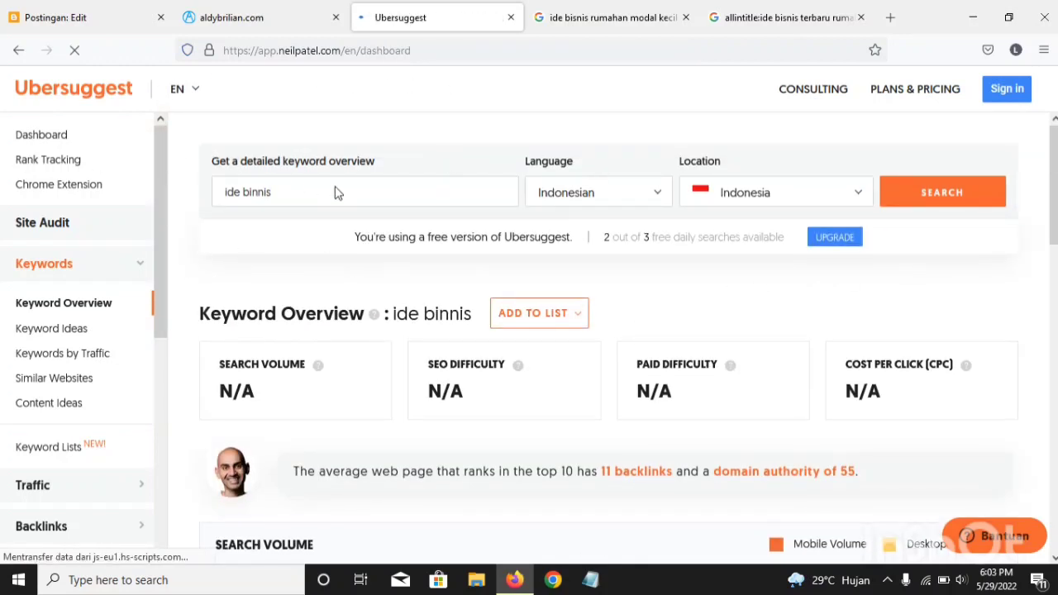
scroll(395, 372, "down", 3)
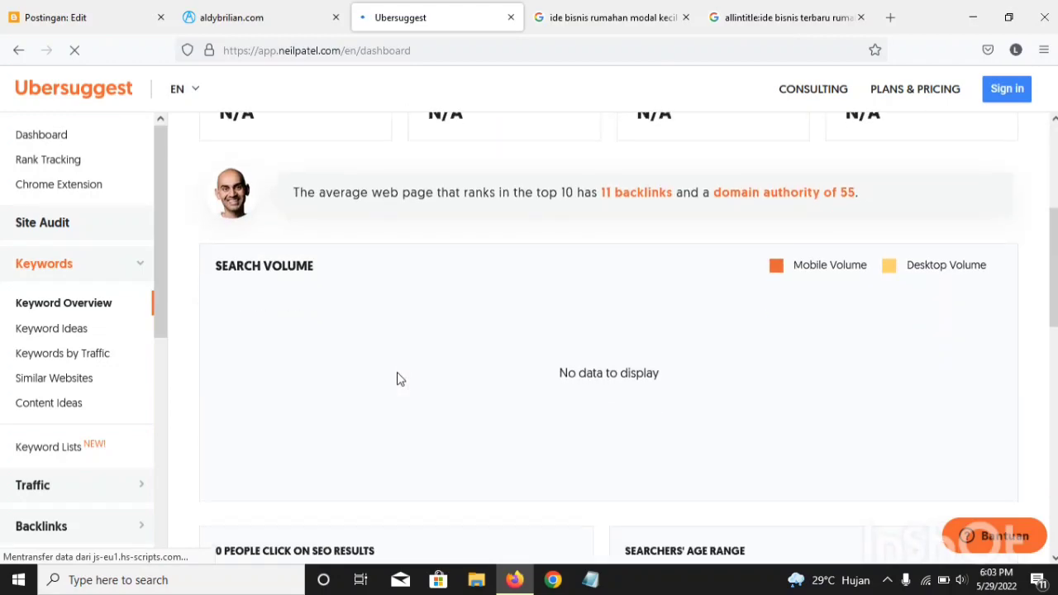
scroll(354, 312, "up", 3)
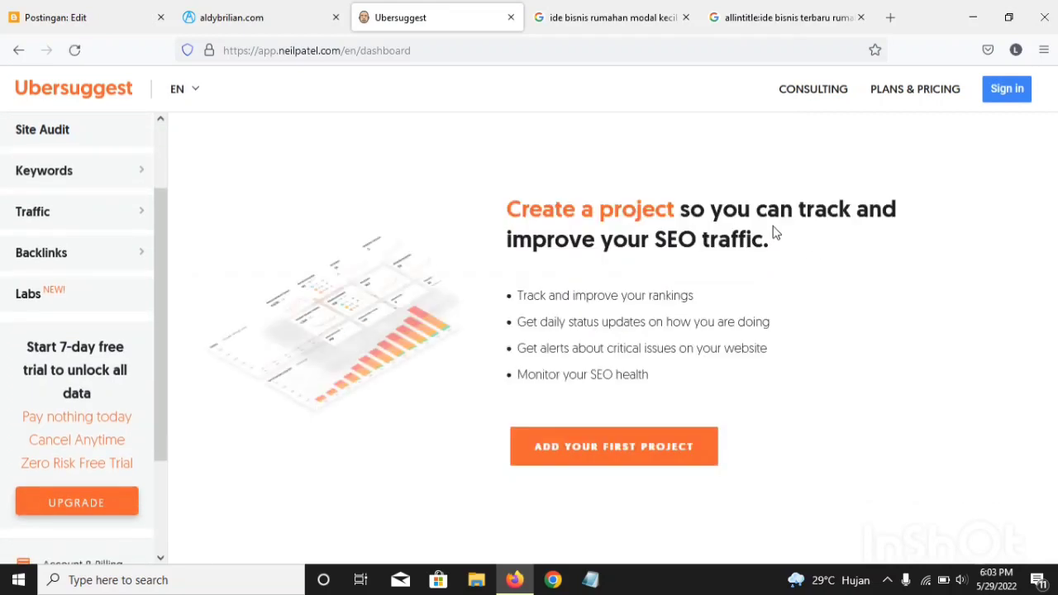
left_click(590, 17)
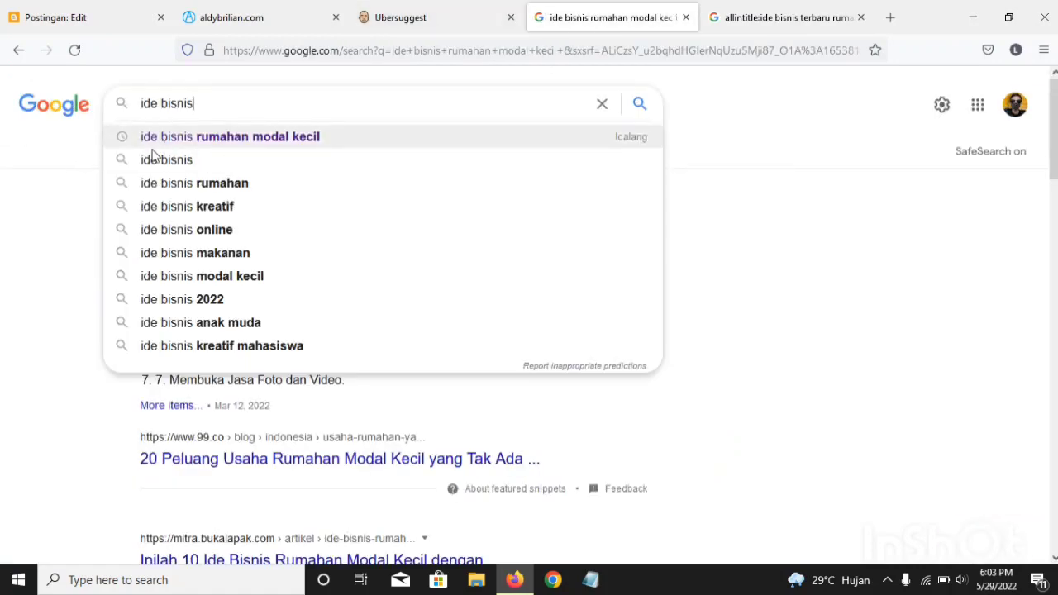
left_click(435, 16)
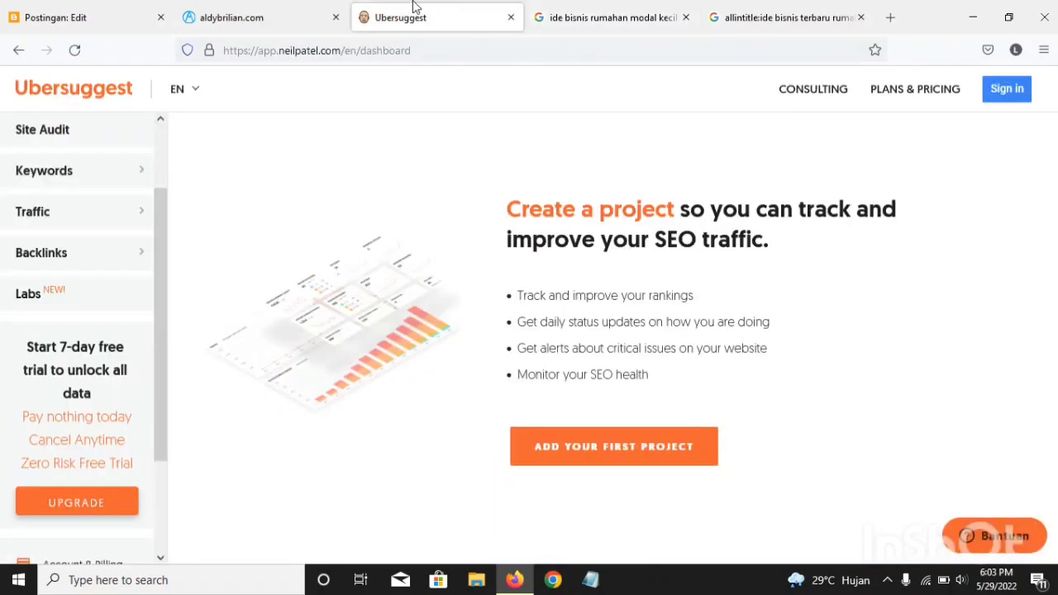
left_click(650, 14)
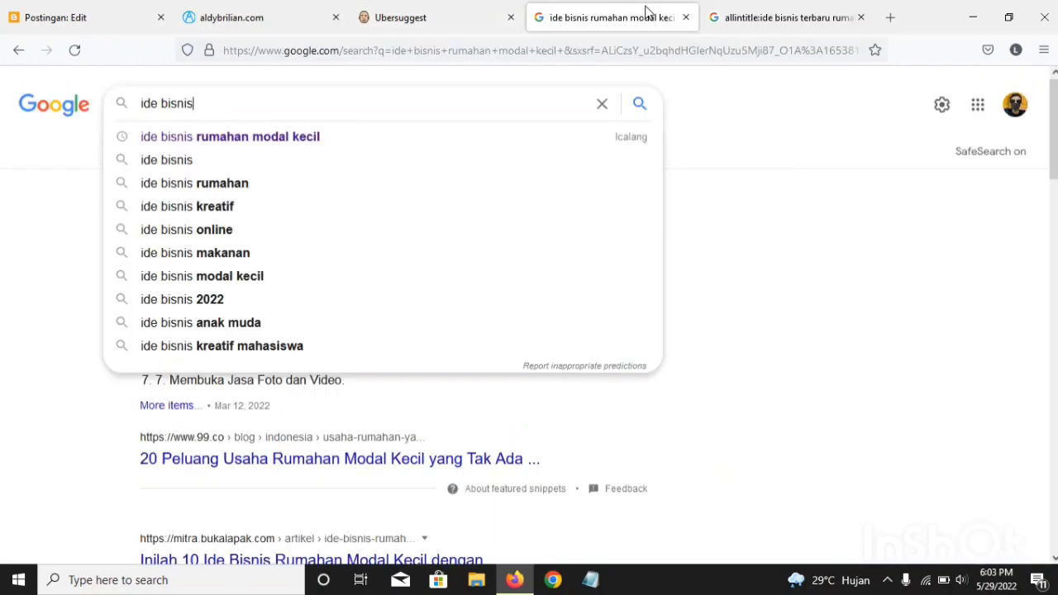
left_click(467, 23)
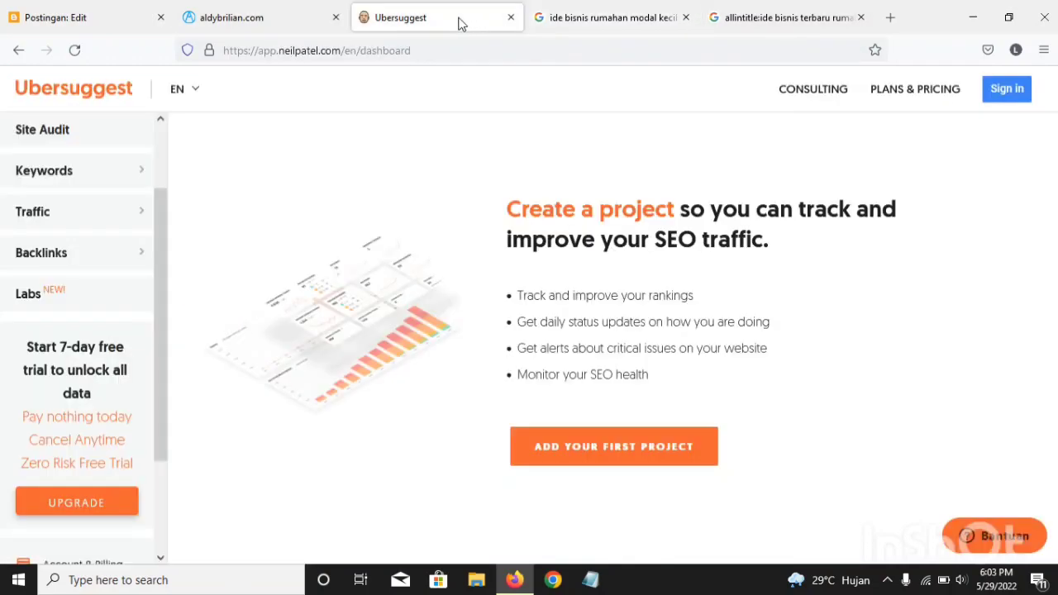
Step: Switch to the Blogger post editor and copy the search description "4 ide bisnis rumahan kreatif modal kecil 2022 terbaru"
left_click(24, 8)
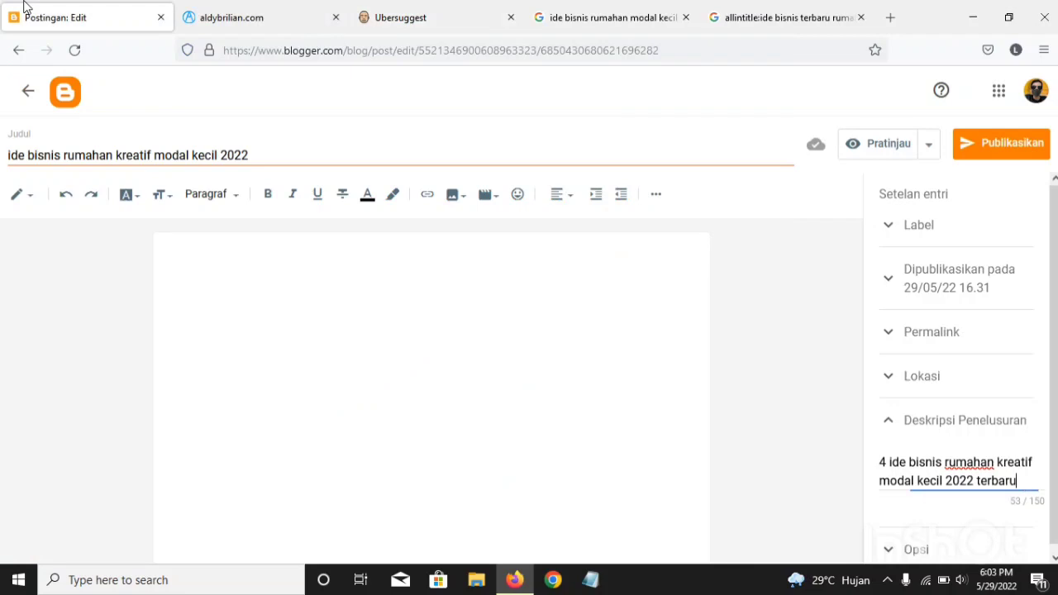
left_click(10, 159)
left_click_drag(1017, 481, 846, 420)
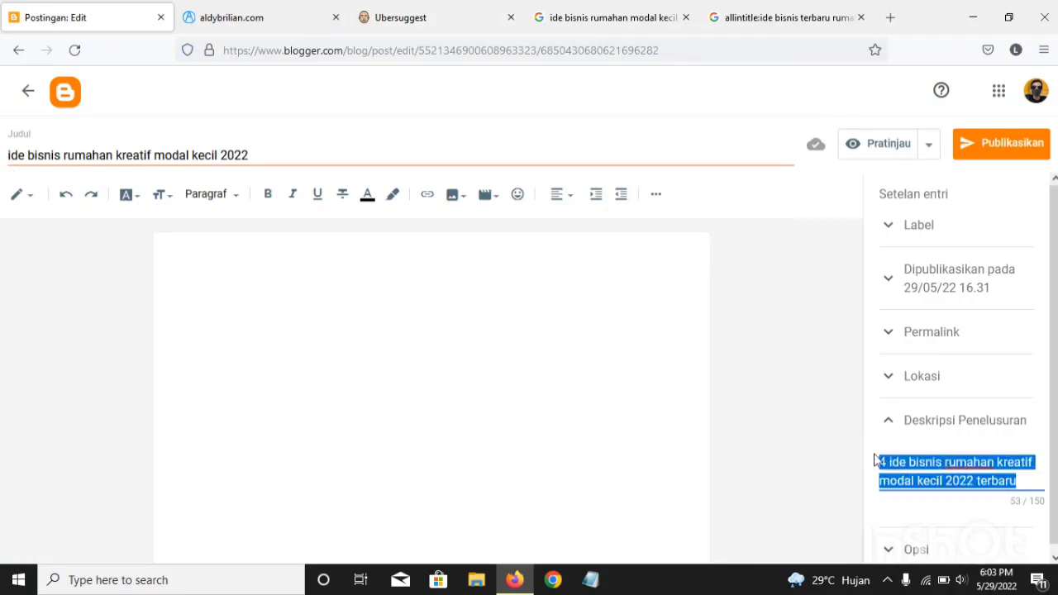
right_click(919, 477)
left_click(882, 285)
Step: Replace the whole post title with the copied text "4 ide bisnis rumahan kreatif modal kecil 2022 terbaru"
left_click_drag(248, 155, 140, 155)
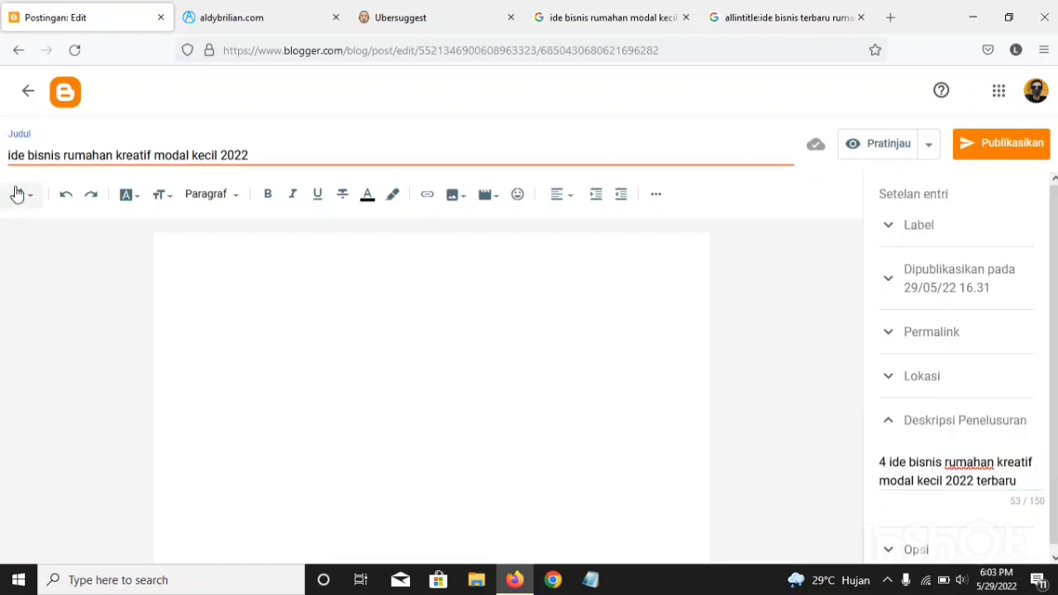
left_click(17, 194)
left_click_drag(245, 157, 14, 158)
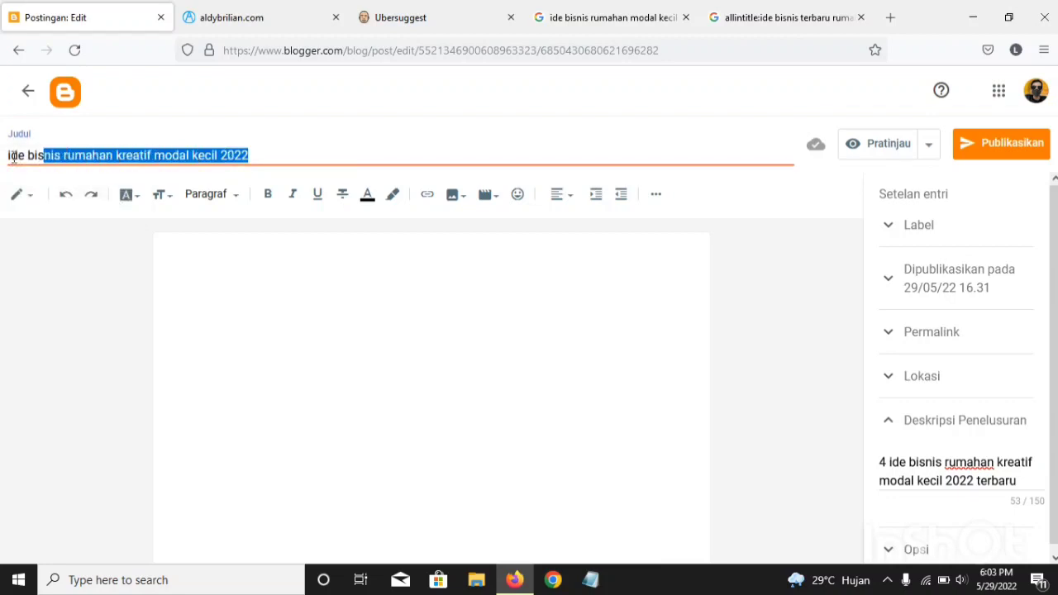
left_click(14, 157)
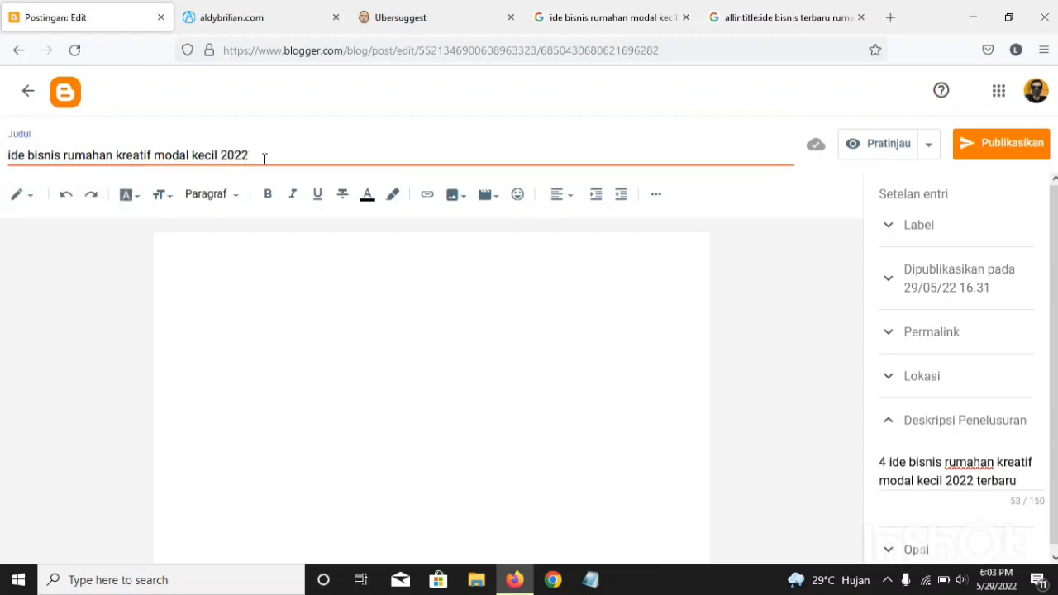
left_click_drag(248, 157, 10, 157)
right_click(10, 157)
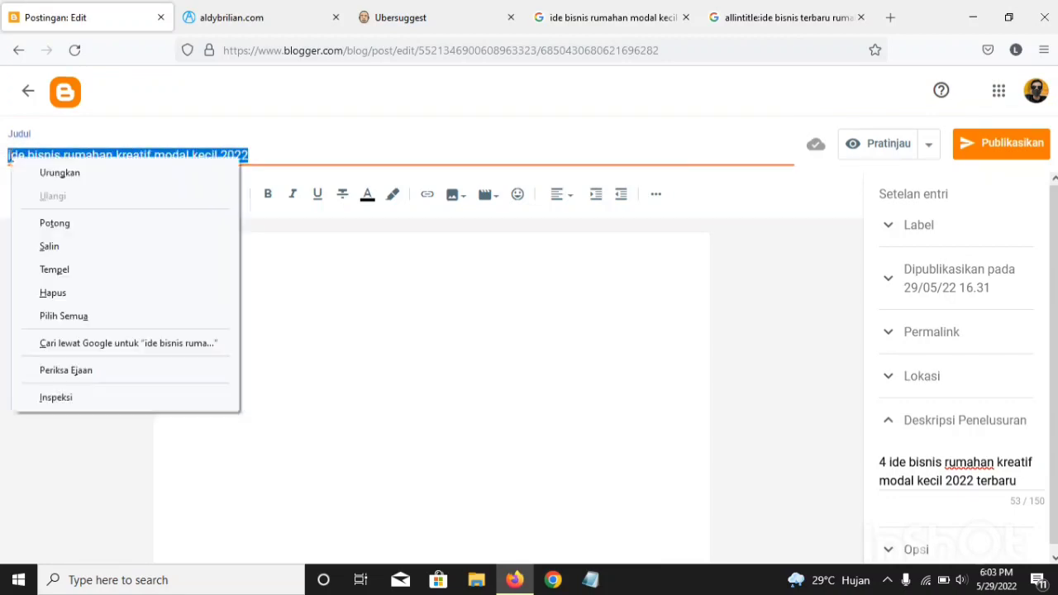
left_click(55, 270)
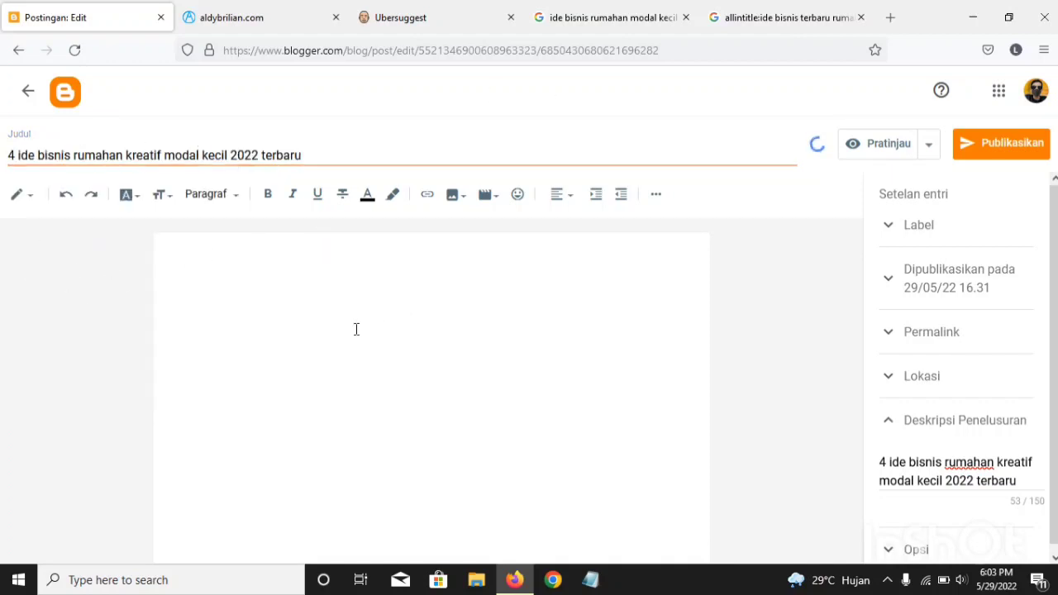
Step: Highlight the full post title for review and look over the empty article body
left_click(552, 313)
left_click_drag(310, 158, 3, 158)
left_click_drag(302, 156, 2, 144)
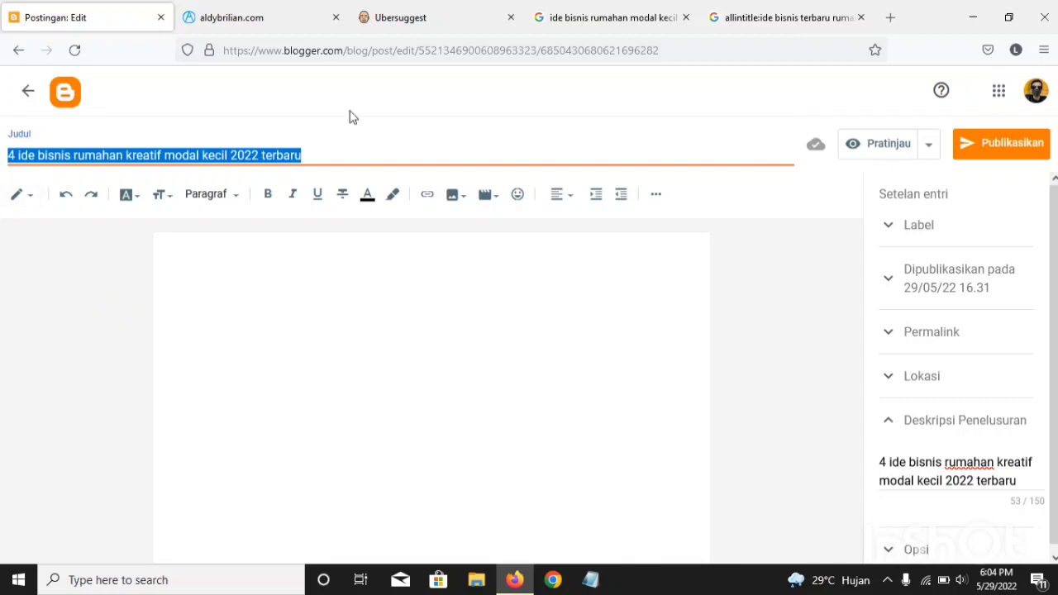
left_click(239, 272)
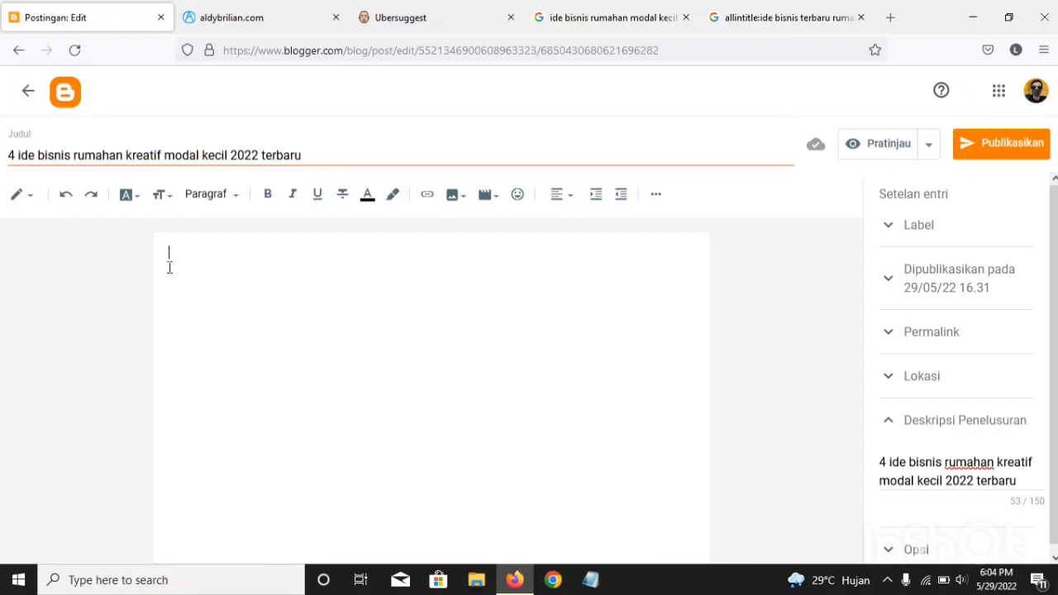
triple_click(75, 157)
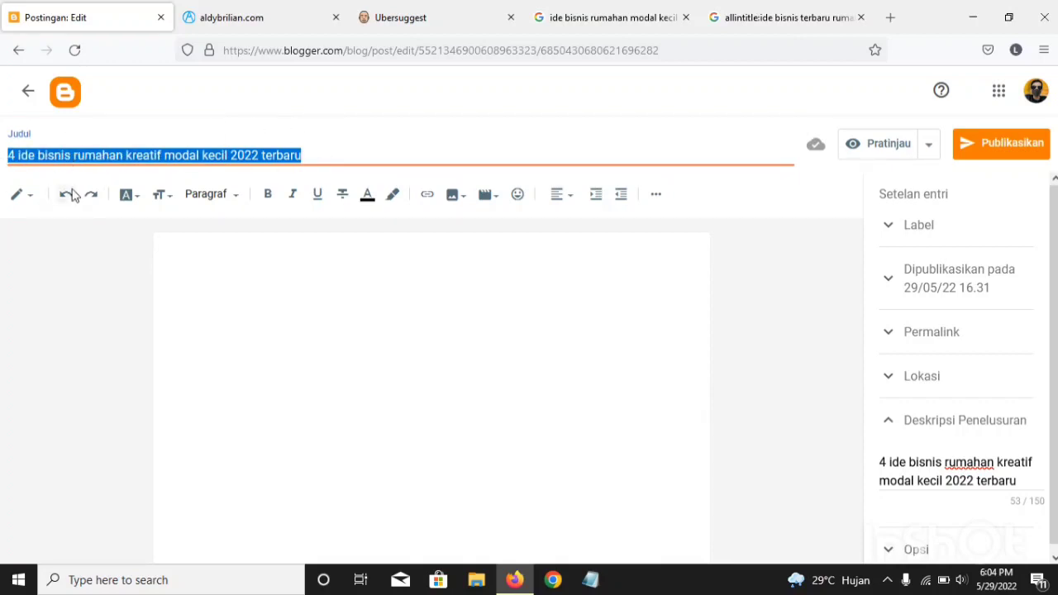
left_click(158, 157)
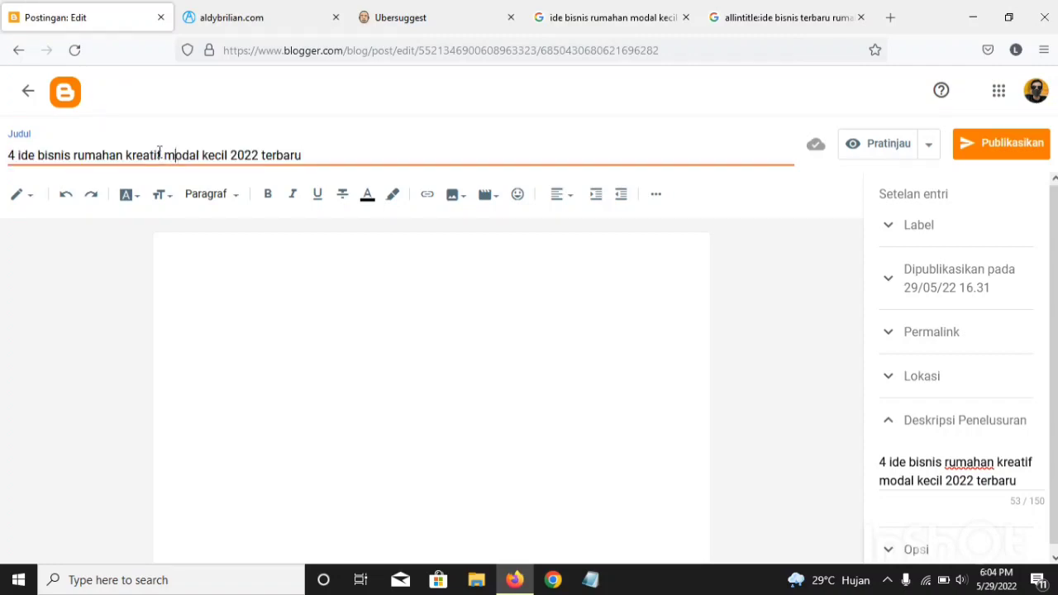
left_click(262, 322)
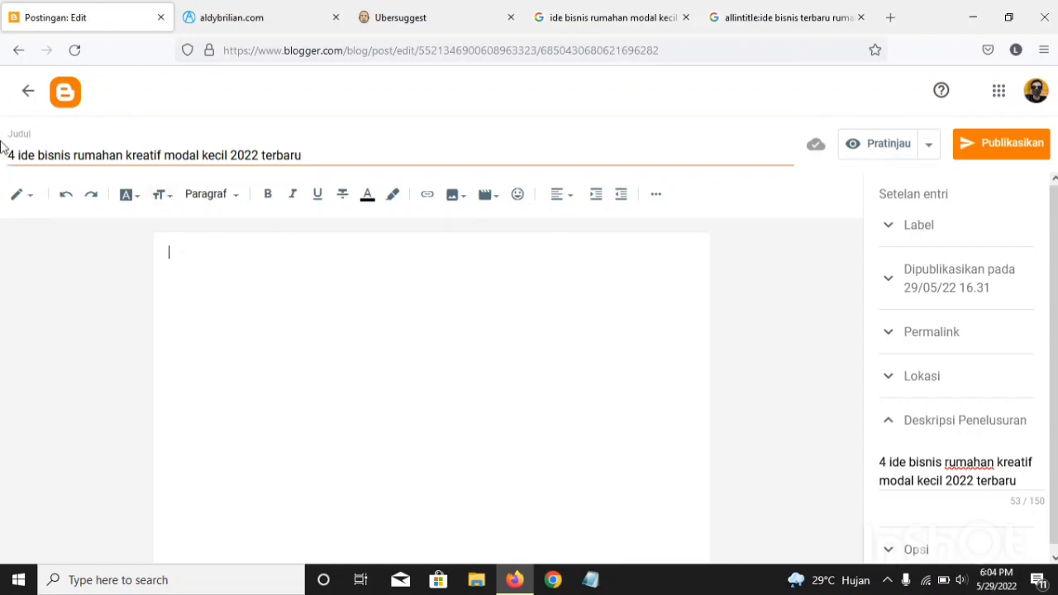
left_click_drag(14, 155, 2, 156)
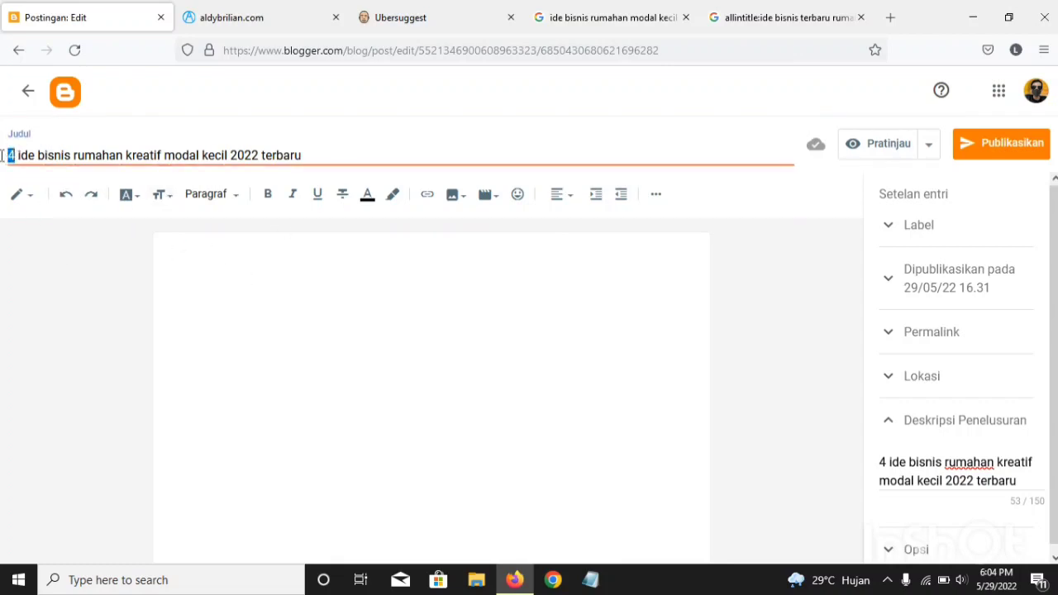
left_click(205, 267)
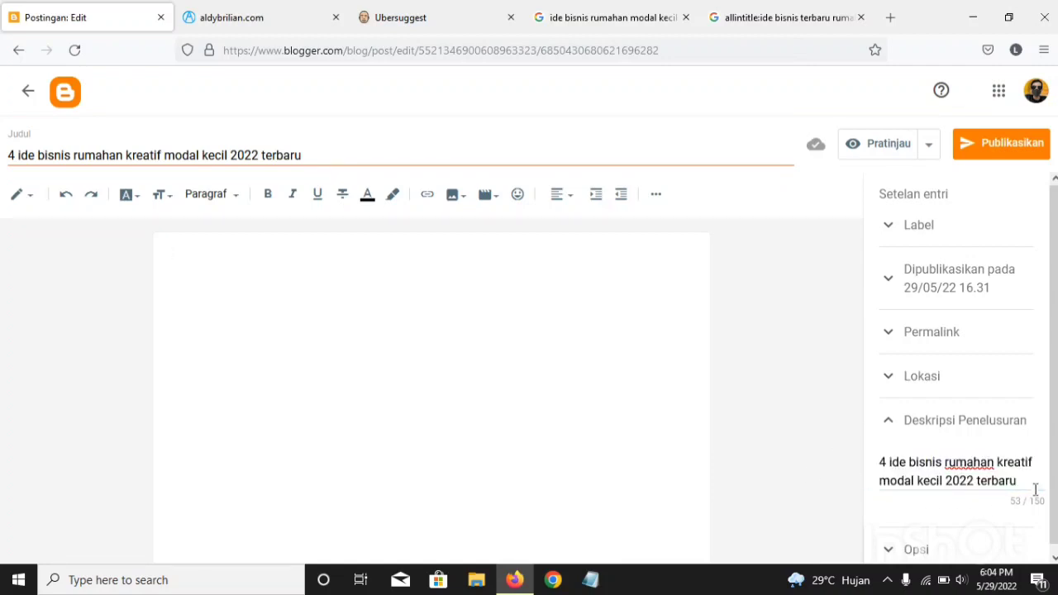
Step: Clear the post's search description and collapse that settings section
left_click_drag(1036, 489, 863, 461)
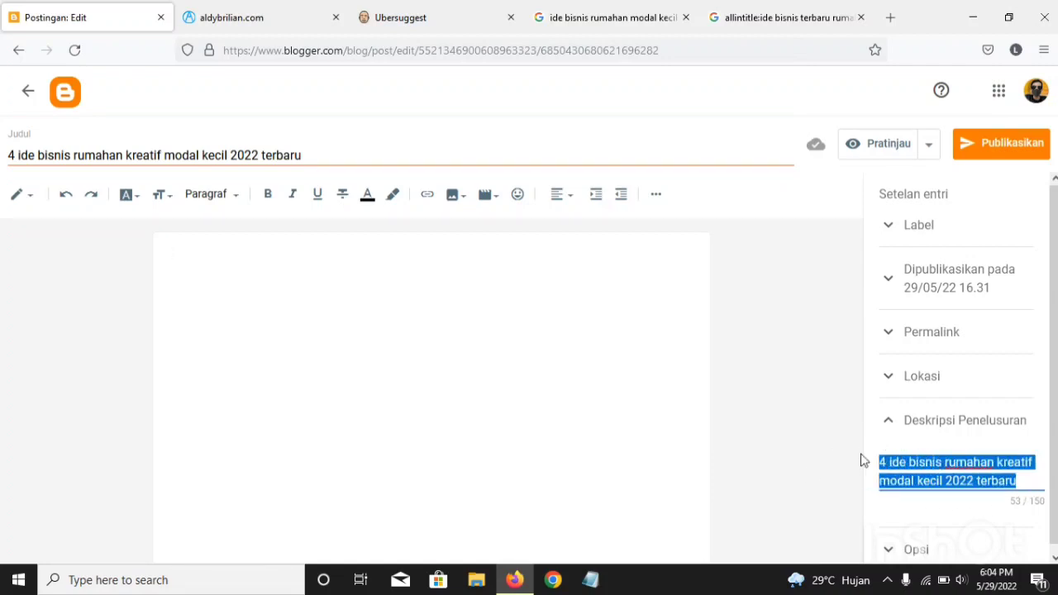
key("BackSpace")
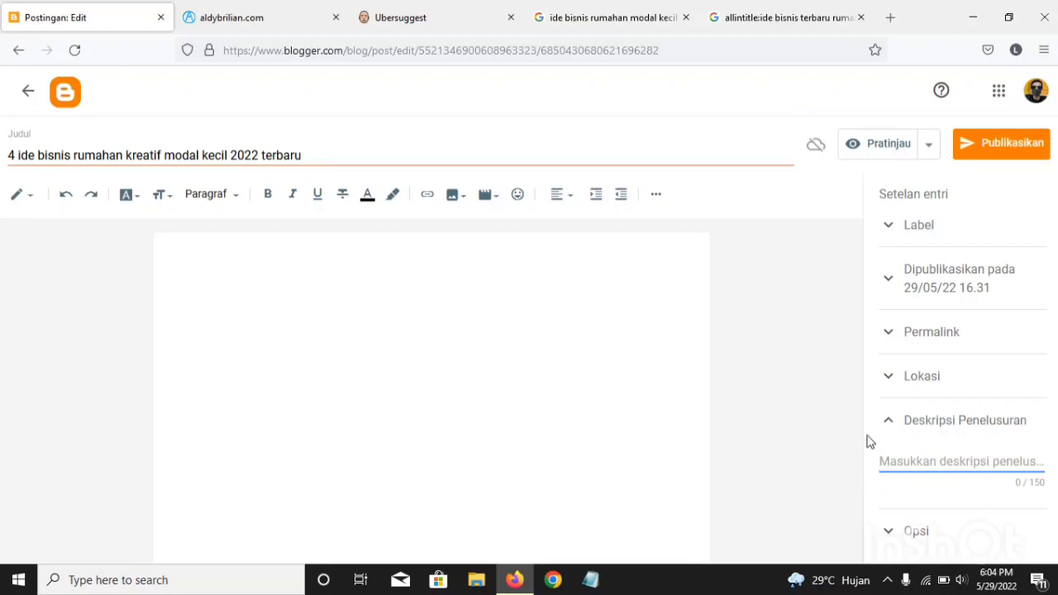
left_click(889, 426)
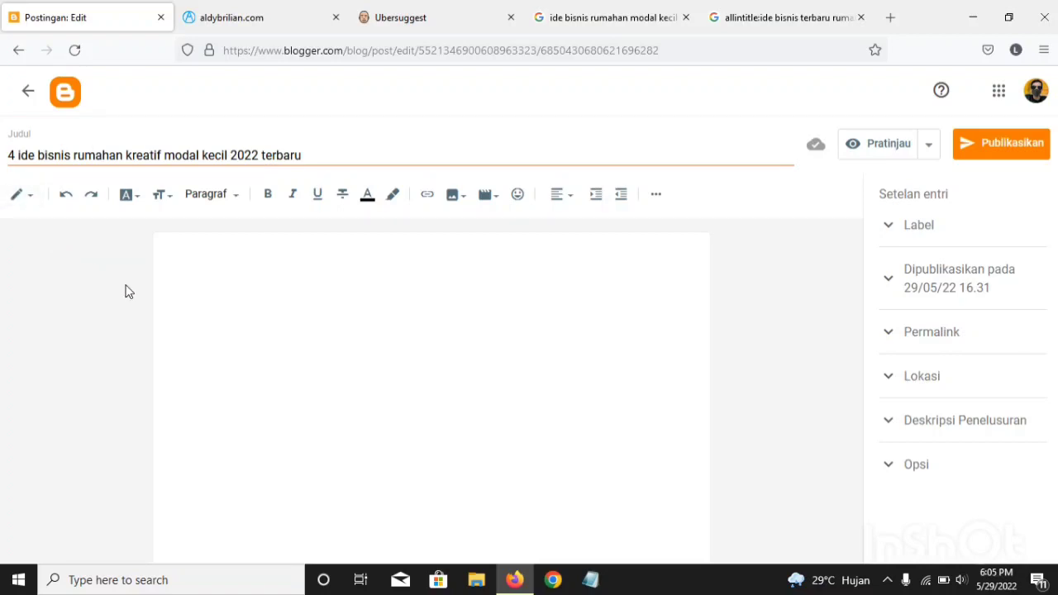
Step: Copy the opening words "4 ide bisnis rumahan" from the post title
left_click(15, 156)
left_click_drag(9, 153, 124, 159)
left_click(125, 159)
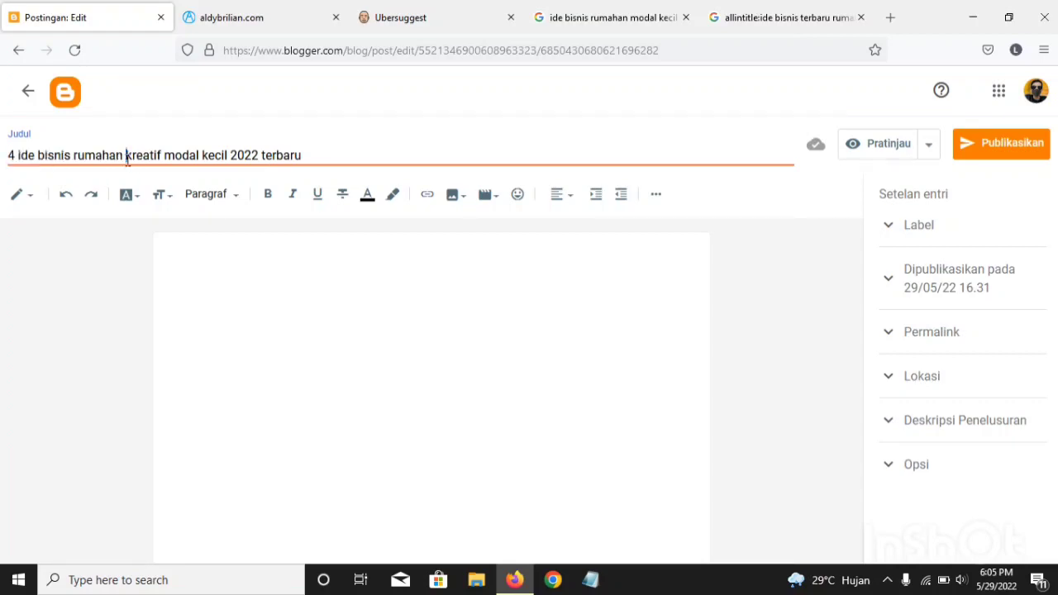
left_click(3, 150, "shift")
key("ctrl+c")
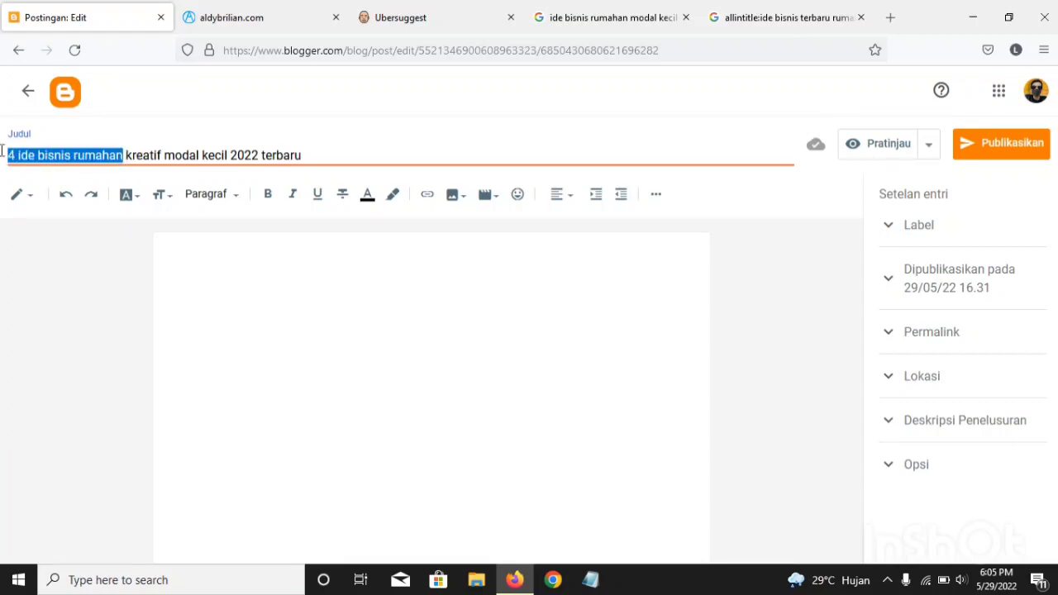
right_click(13, 151)
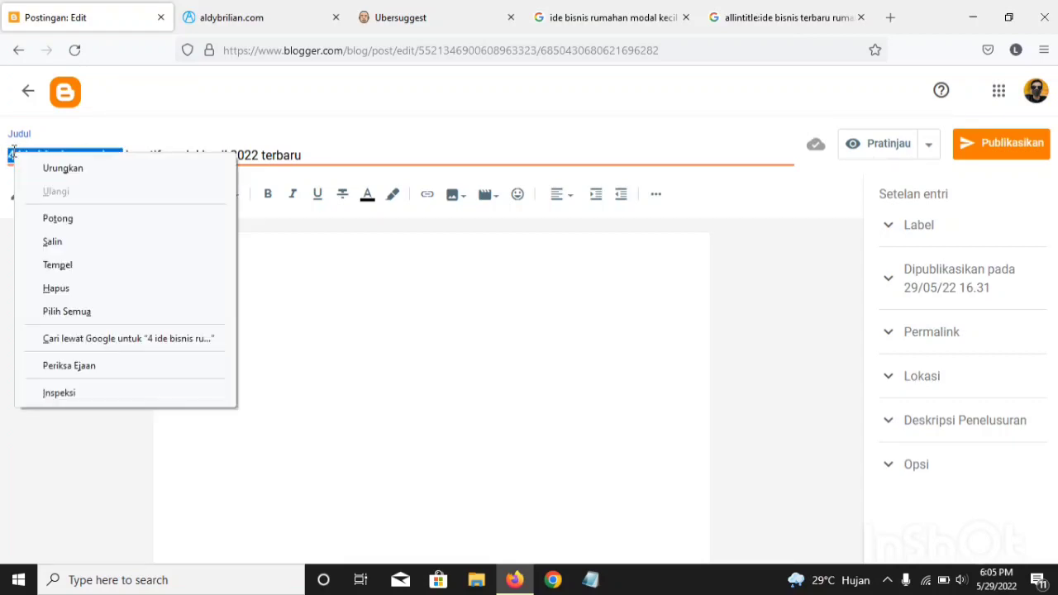
left_click(49, 238)
Step: Search Google from its home page for the copied phrase "4 ide bisnis rumahan", replacing the old allintitle query page
left_click(744, 15)
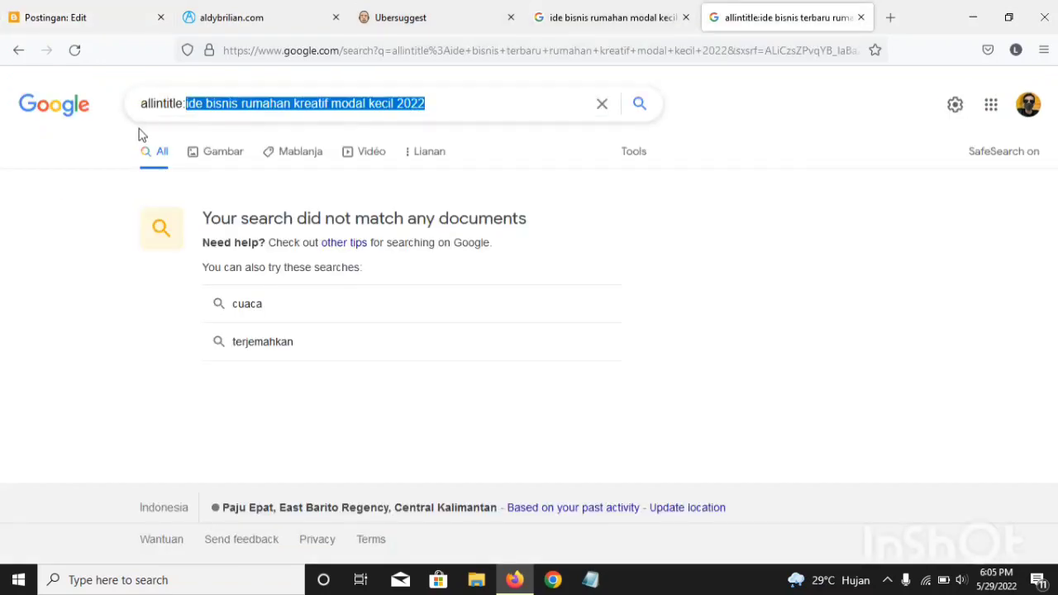
left_click(63, 106)
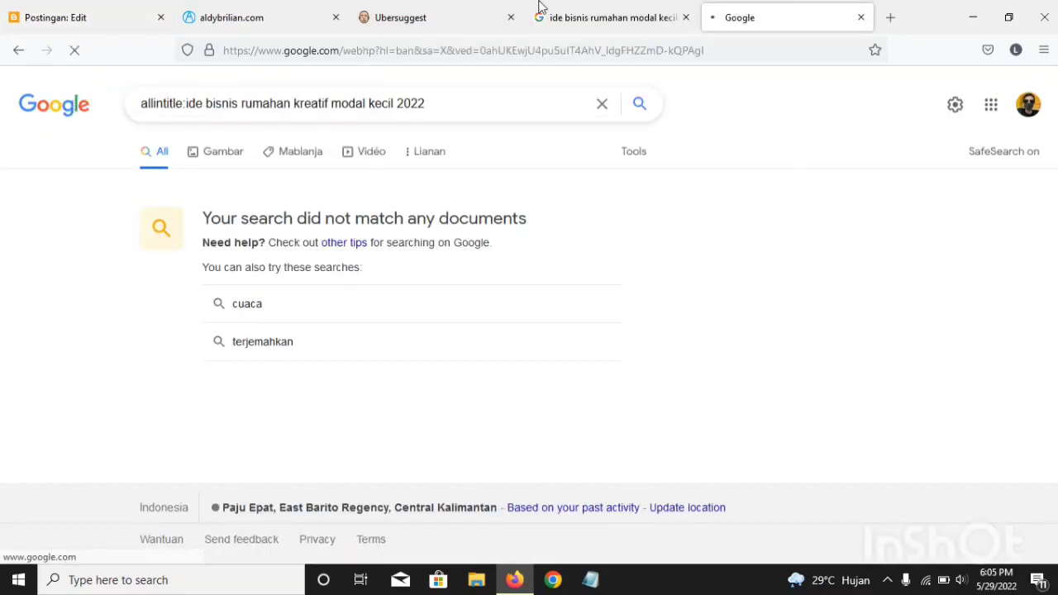
right_click(465, 220)
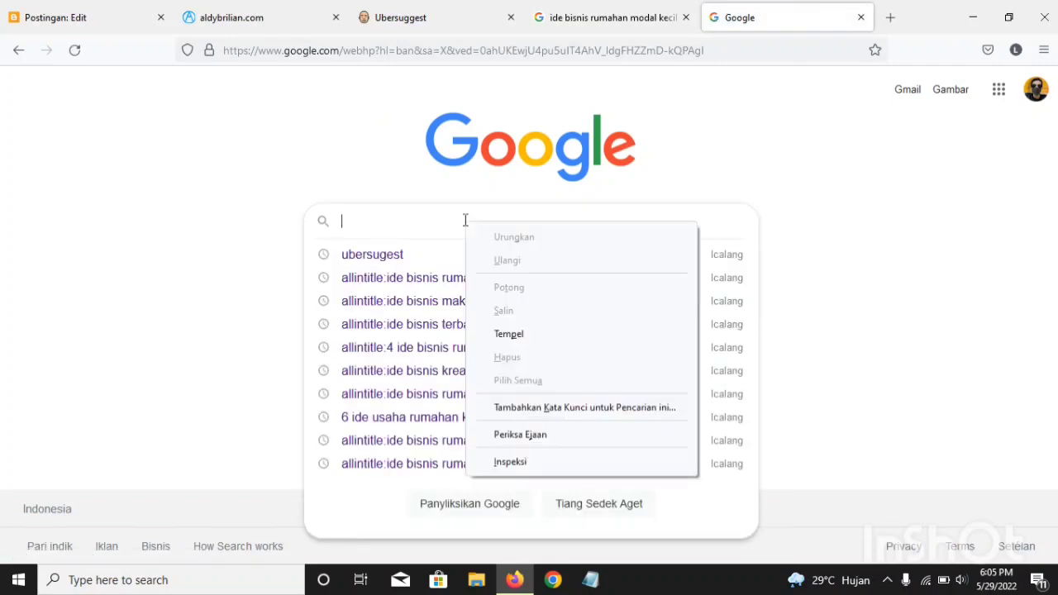
left_click(539, 341)
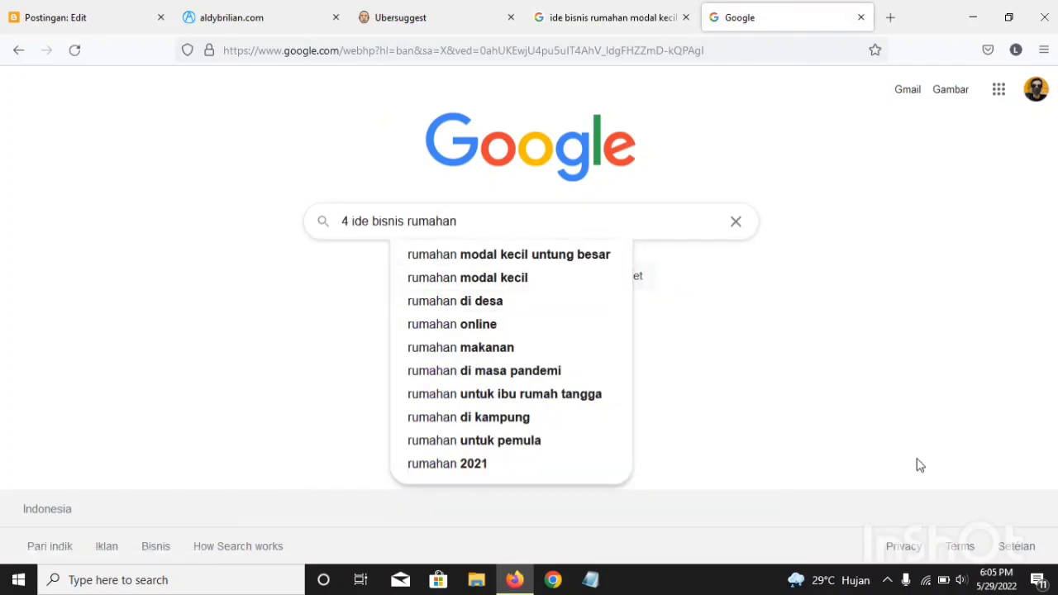
key("Return")
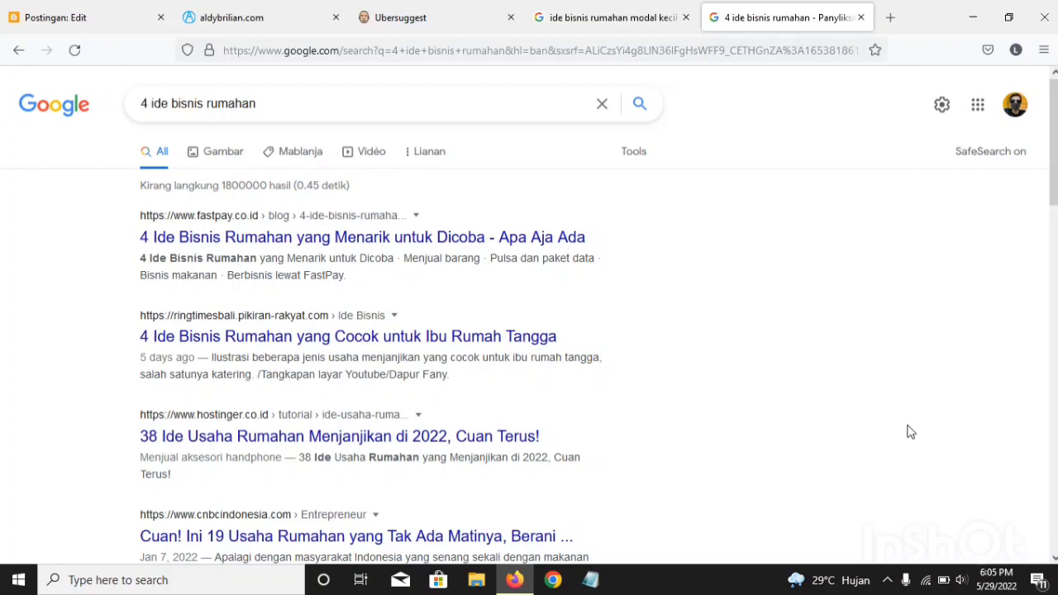
Step: Glance at the Ubersuggest dashboard, then examine the titles and snippets of the Google results for "4 ide bisnis rumahan"
left_click(447, 12)
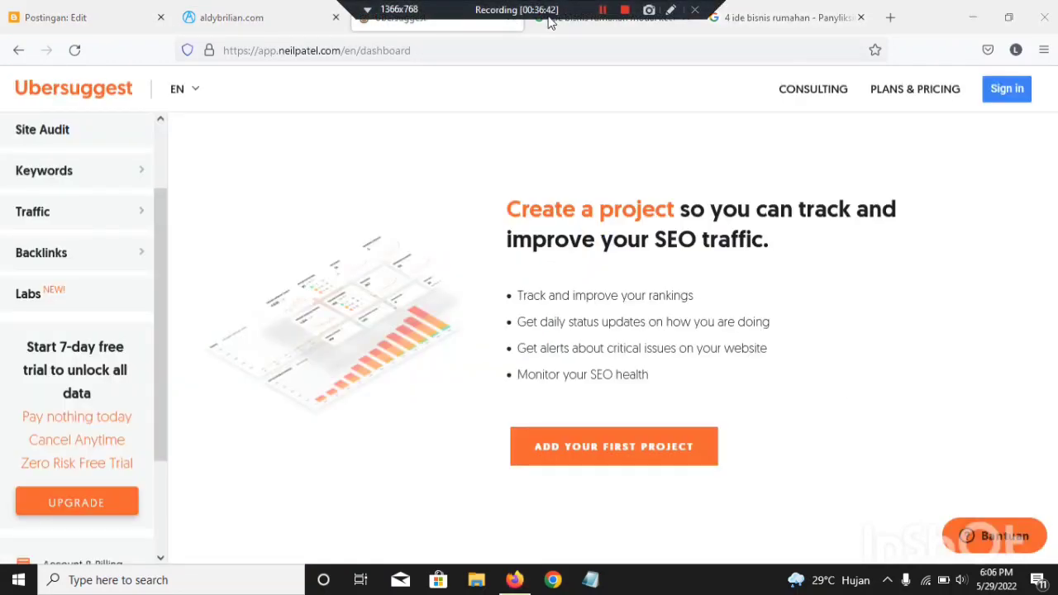
left_click(781, 13)
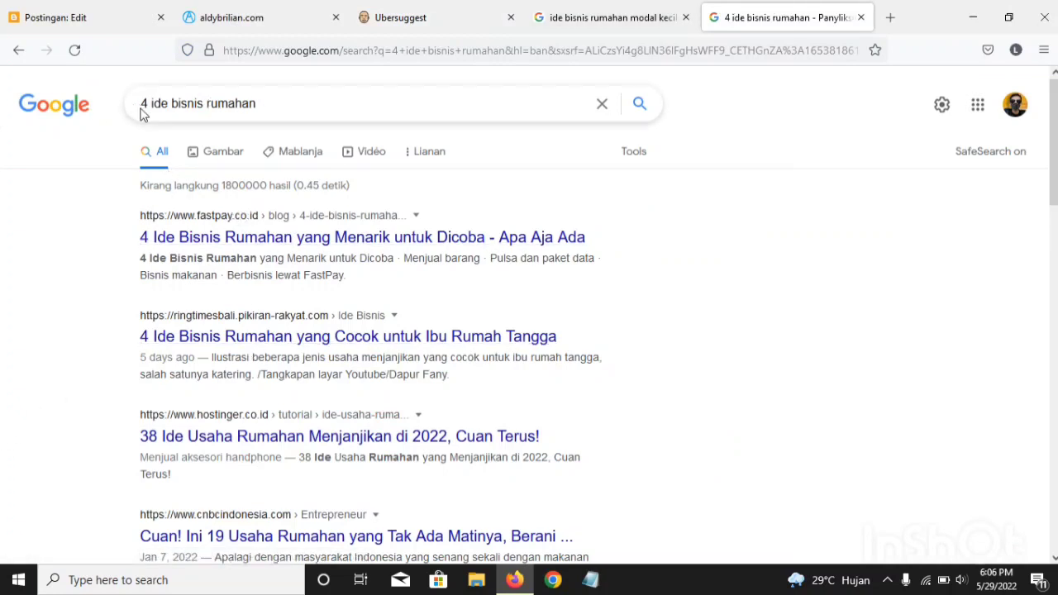
scroll(253, 213, "down", 3)
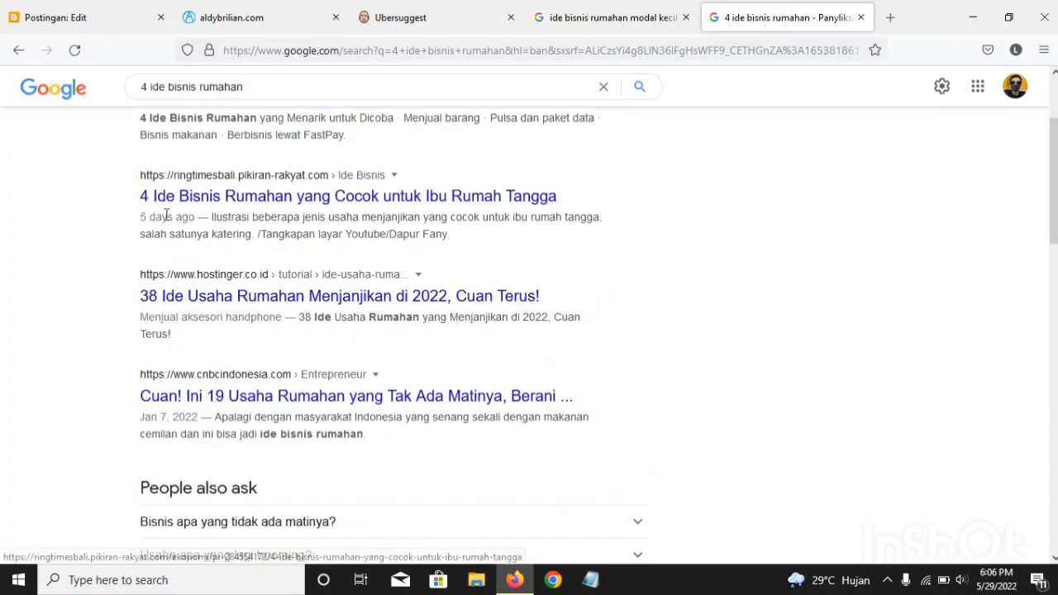
scroll(248, 211, "up", 1)
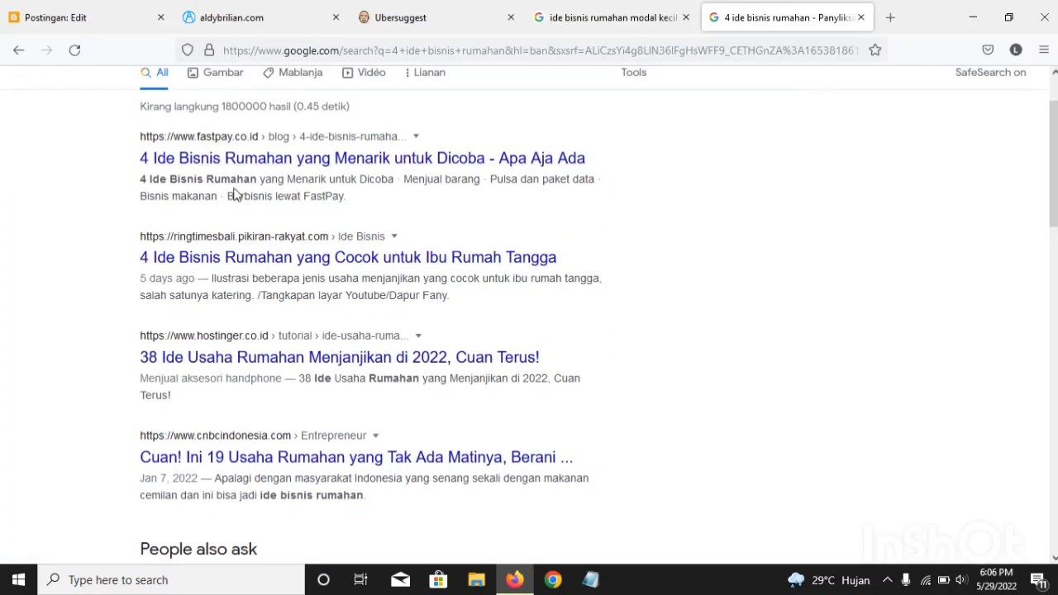
scroll(270, 194, "down", 6)
scroll(418, 383, "down", 3)
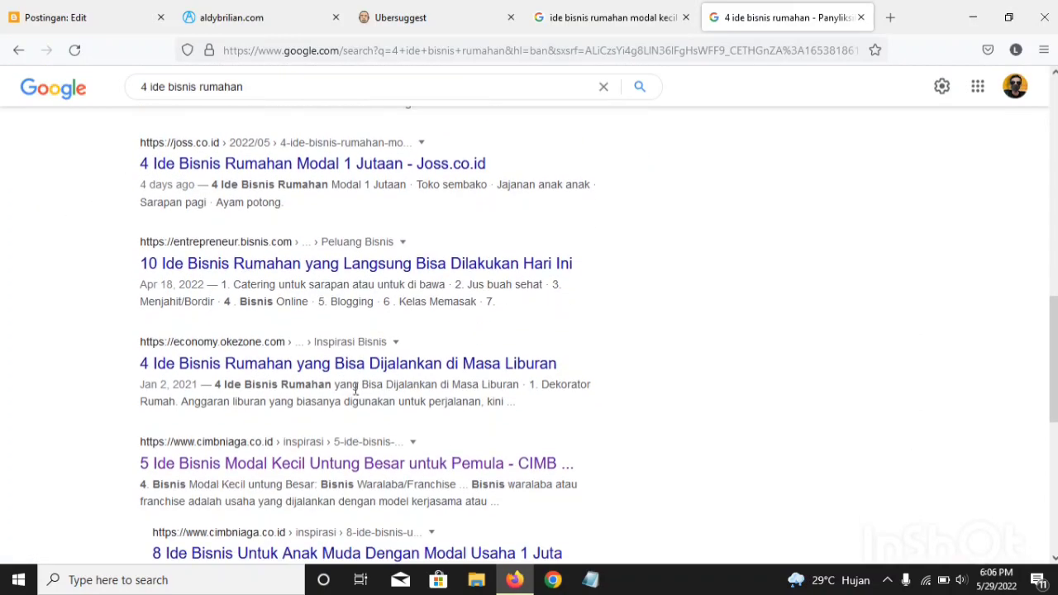
scroll(251, 371, "up", 8)
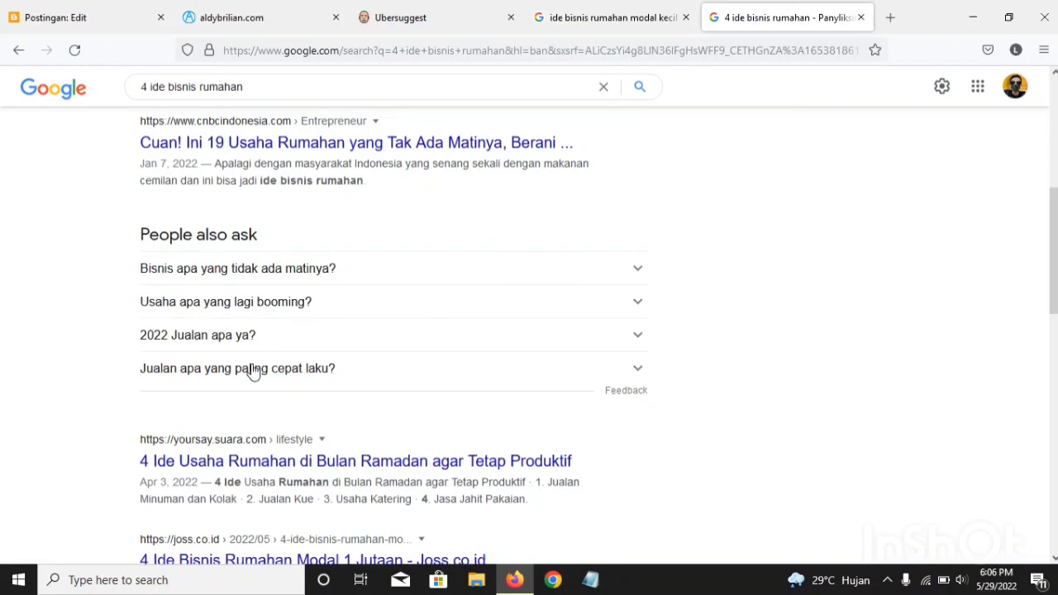
scroll(251, 371, "up", 2)
Step: Open the first four results, from fastpay.co.id, ringtimesbali.pikiran-rakyat.com, hostinger.co.id and cnbcindonesia.com, each in its own background tab
right_click(200, 235)
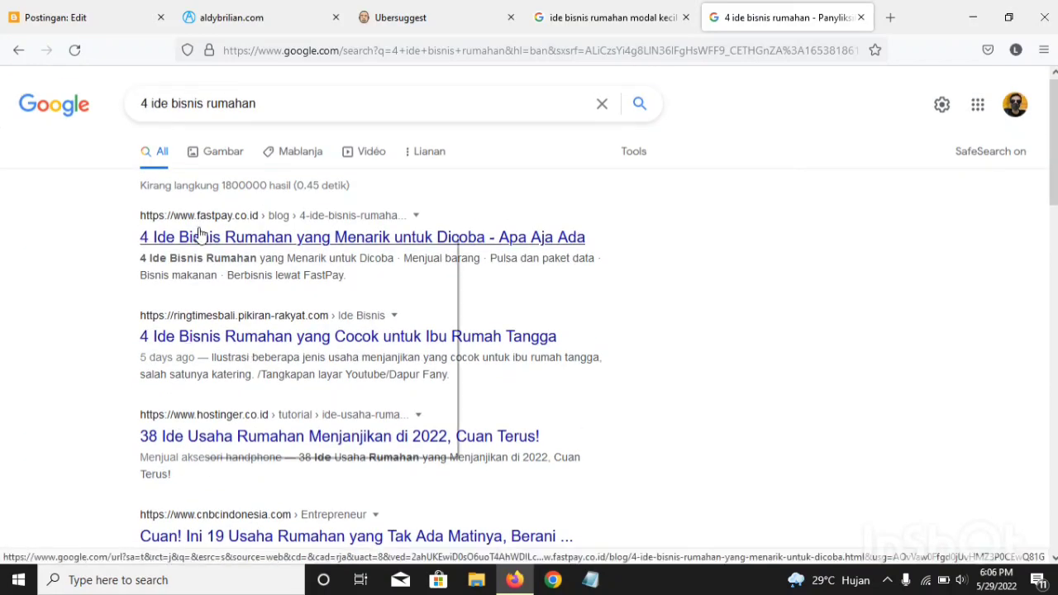
left_click(236, 248)
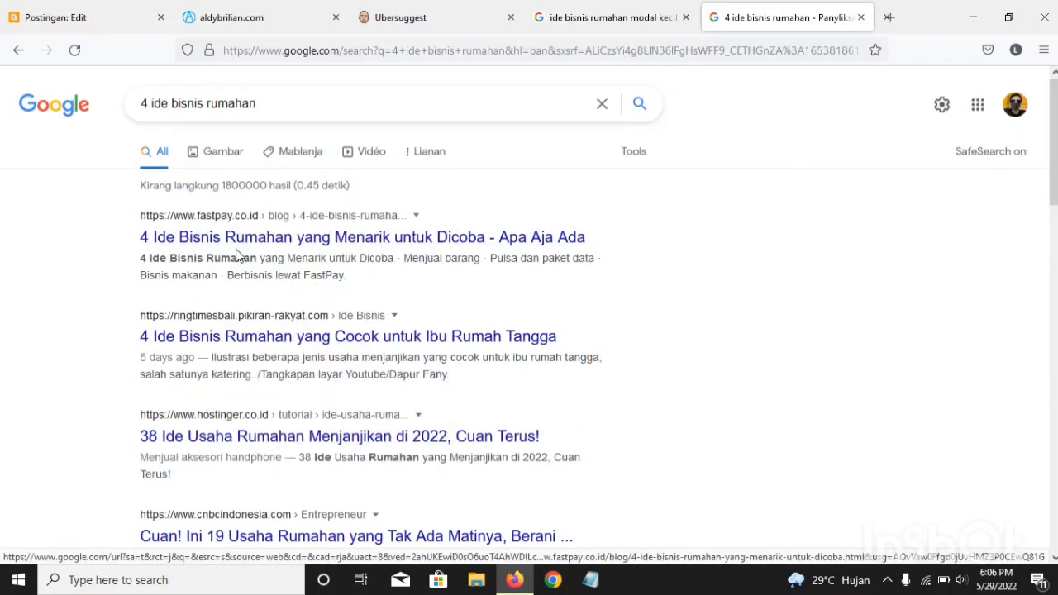
right_click(232, 339)
left_click(244, 345)
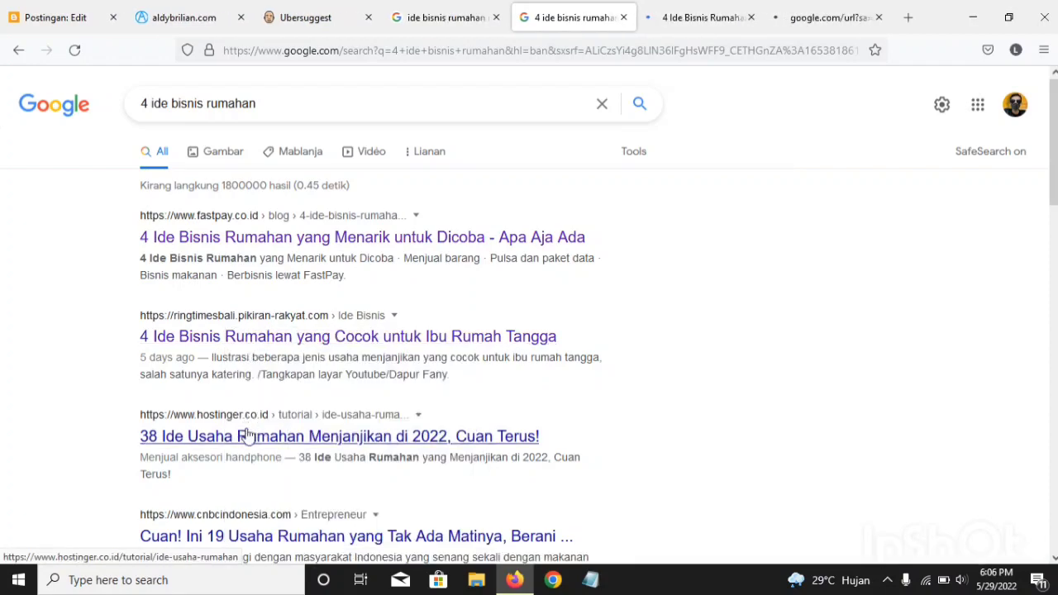
right_click(246, 434)
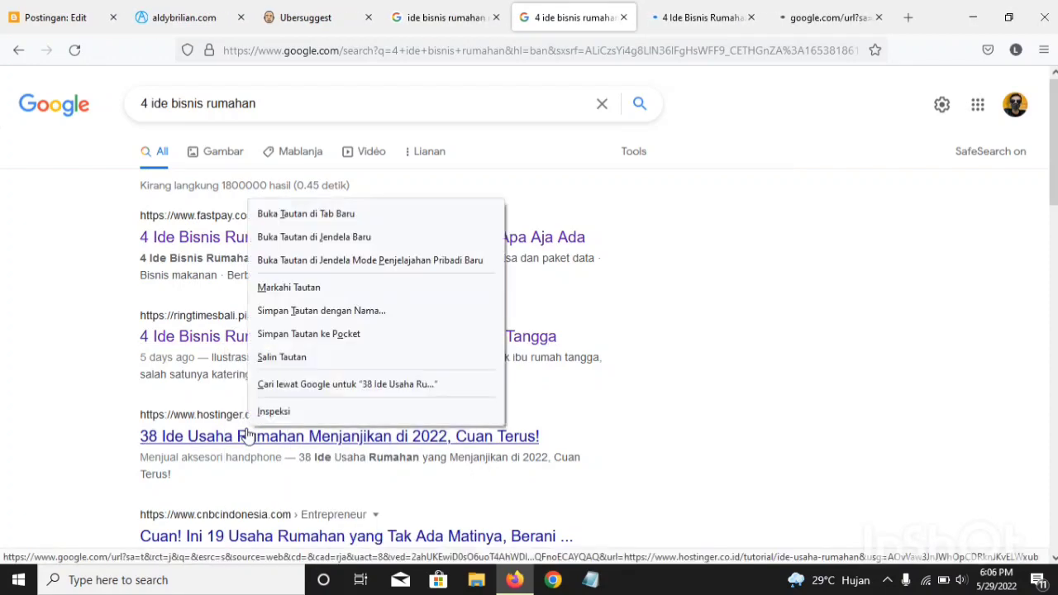
left_click(280, 213)
scroll(233, 361, "down", 3)
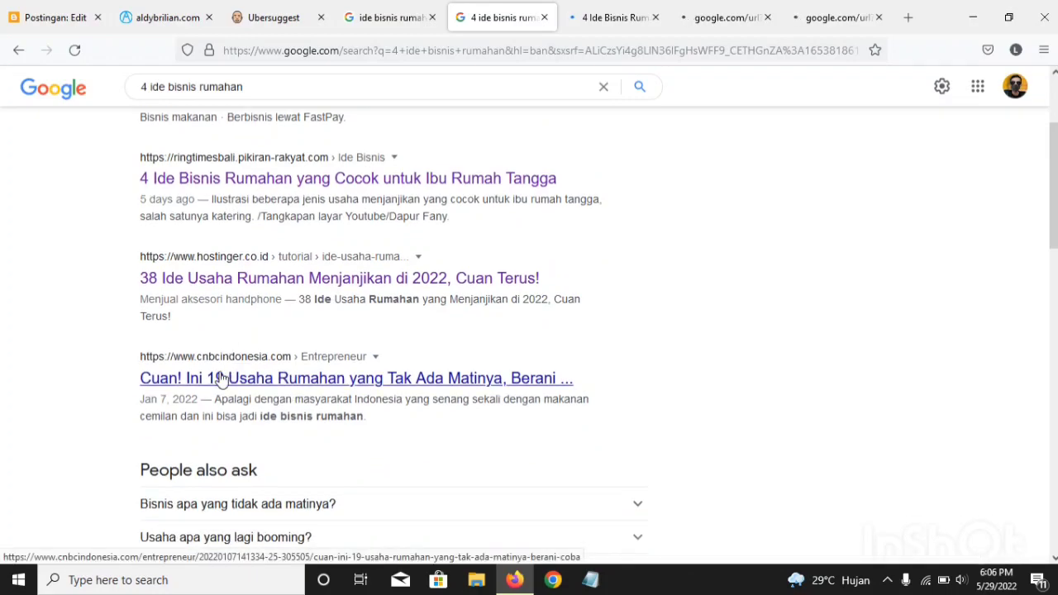
right_click(231, 378)
left_click(289, 159)
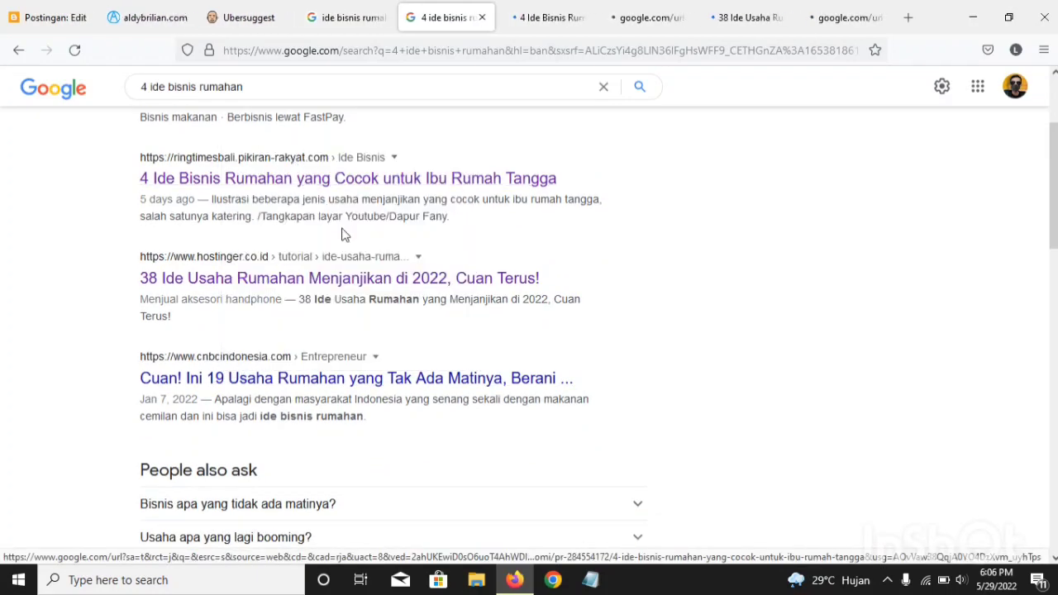
Step: Open the yoursay.suara.com and joss.co.id results below the "People also ask" section in separate new tabs
scroll(344, 240, "down", 6)
scroll(347, 256, "down", 2)
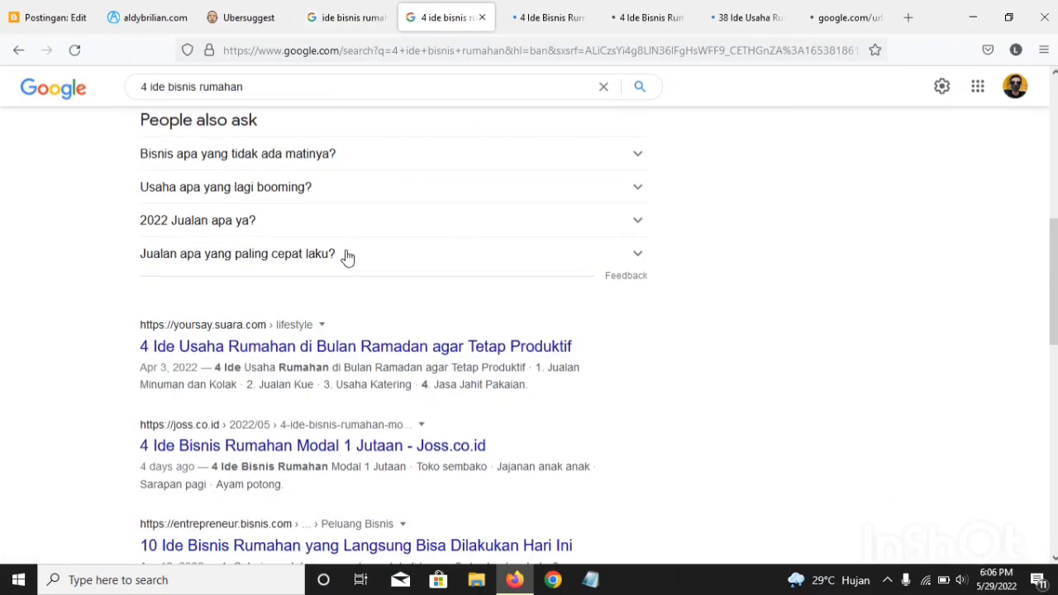
right_click(283, 303)
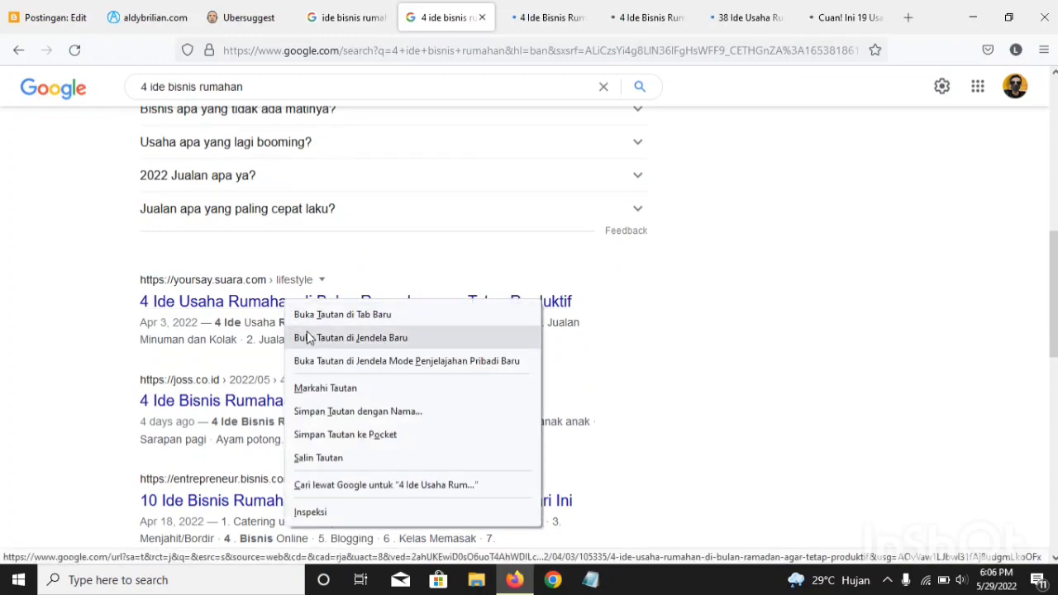
left_click(302, 314)
scroll(301, 320, "down", 2)
scroll(301, 321, "down", 1)
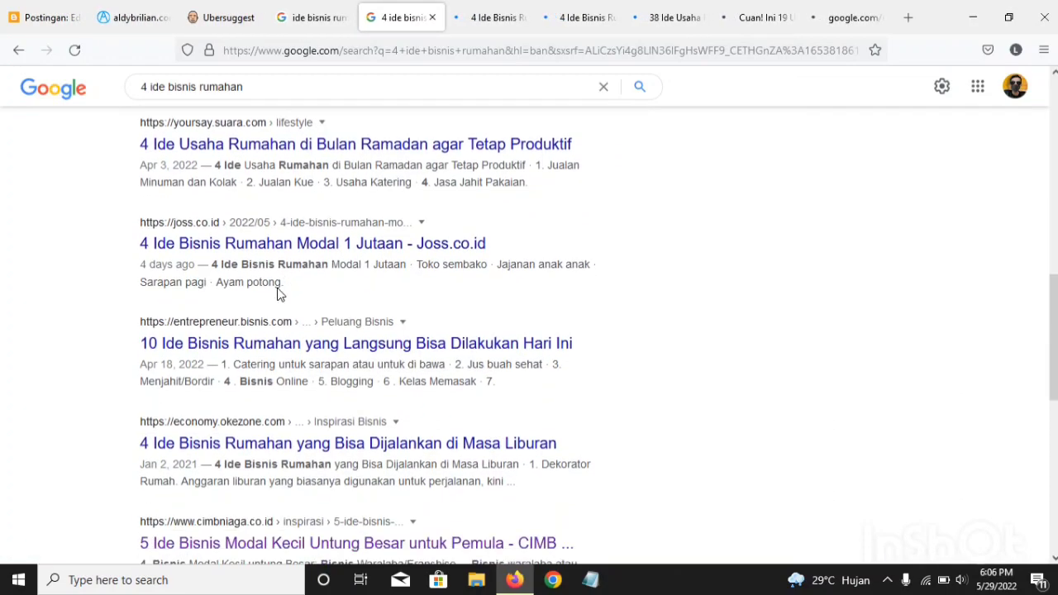
right_click(227, 240)
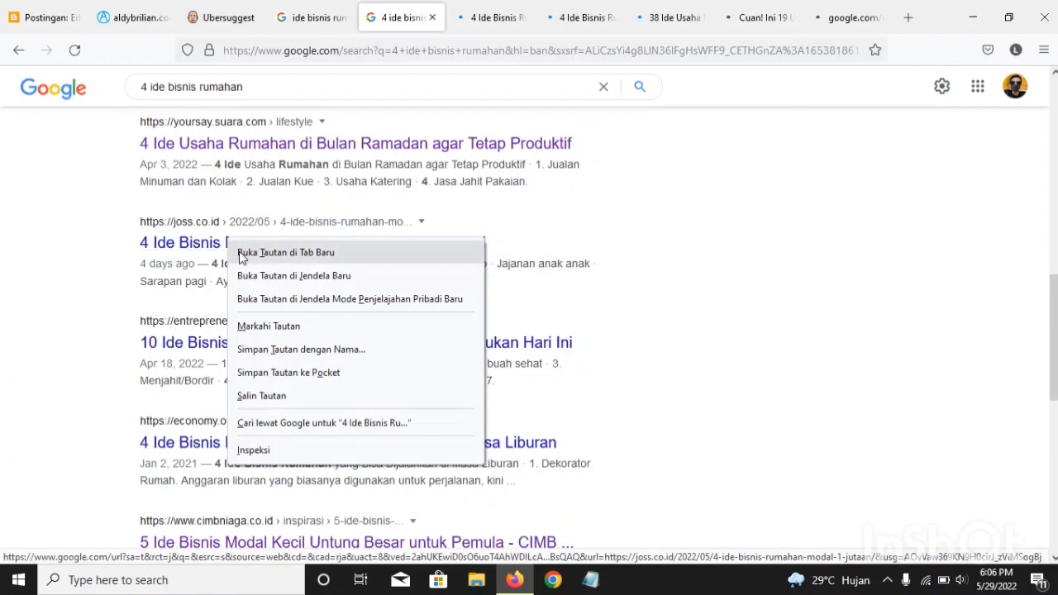
left_click(243, 254)
Step: Open the entrepreneur.bisnis.com and economy.okezone.com results on home business ideas in separate new tabs
scroll(240, 267, "down", 1)
right_click(241, 267)
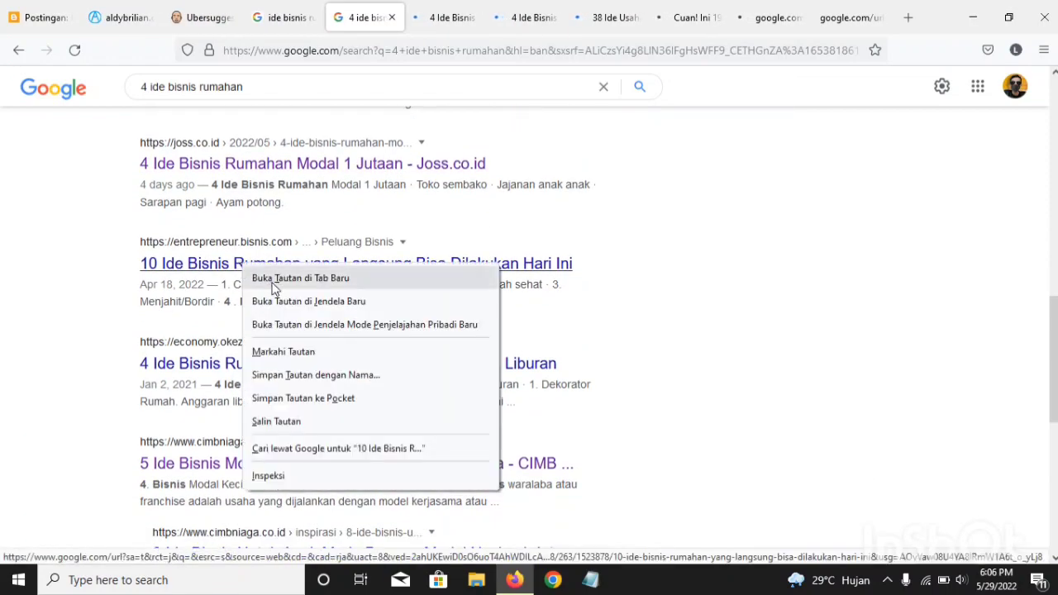
left_click(273, 281)
scroll(318, 306, "down", 1)
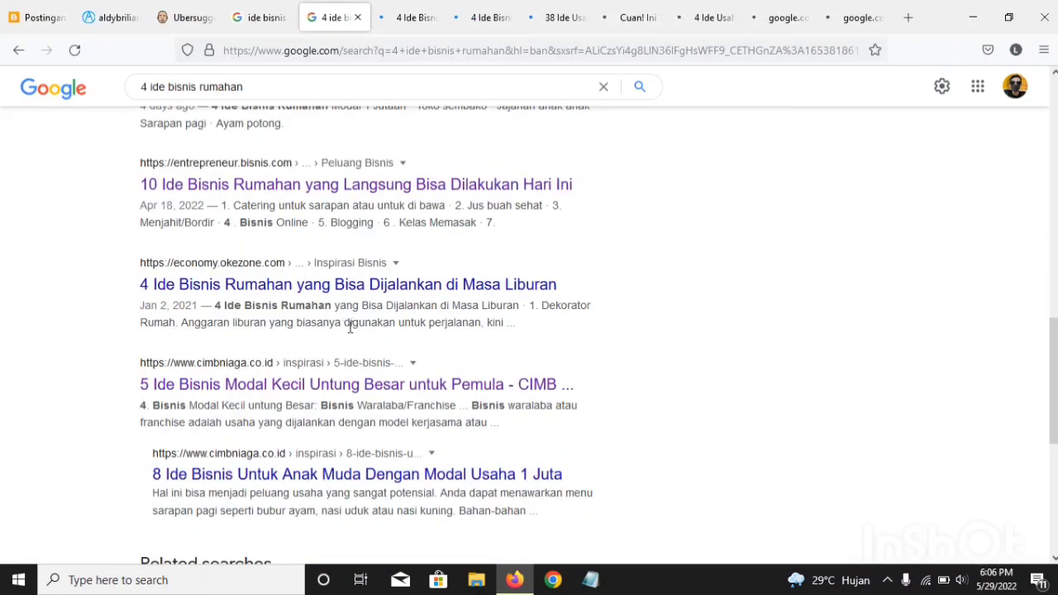
right_click(265, 285)
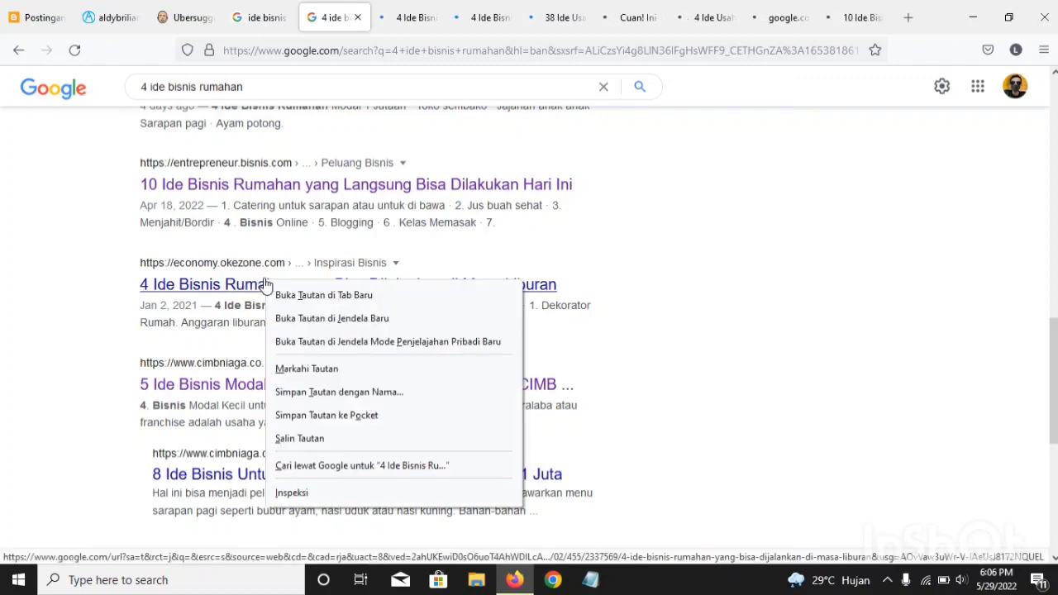
left_click(331, 295)
scroll(291, 291, "down", 2)
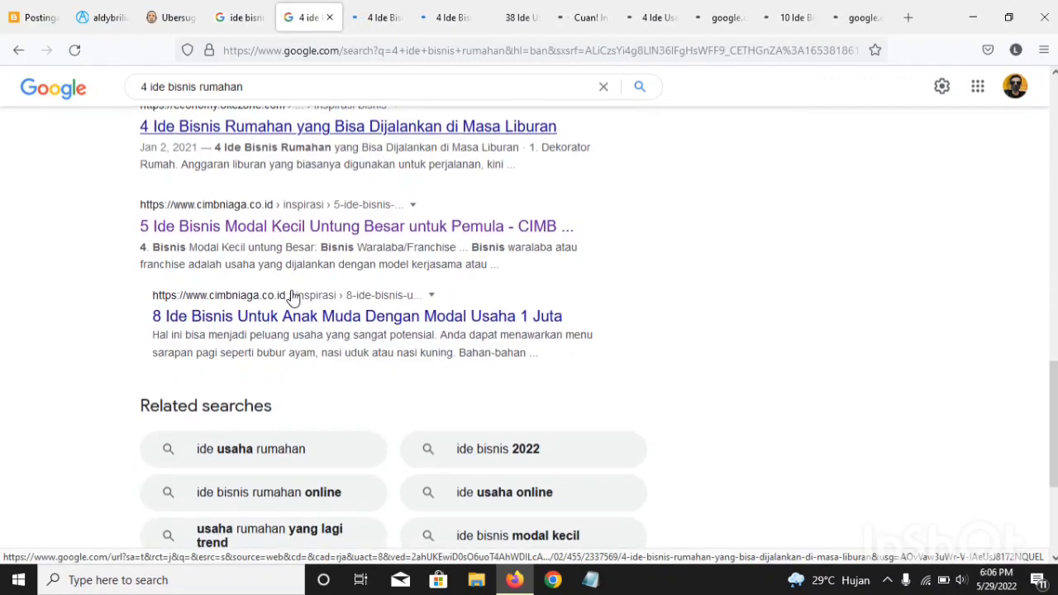
Step: Open the two cimbniaga.co.id results, "5 Ide Bisnis Modal Kecil" and "8 Ide Bisnis Untuk Anak Muda", in separate new tabs
right_click(341, 229)
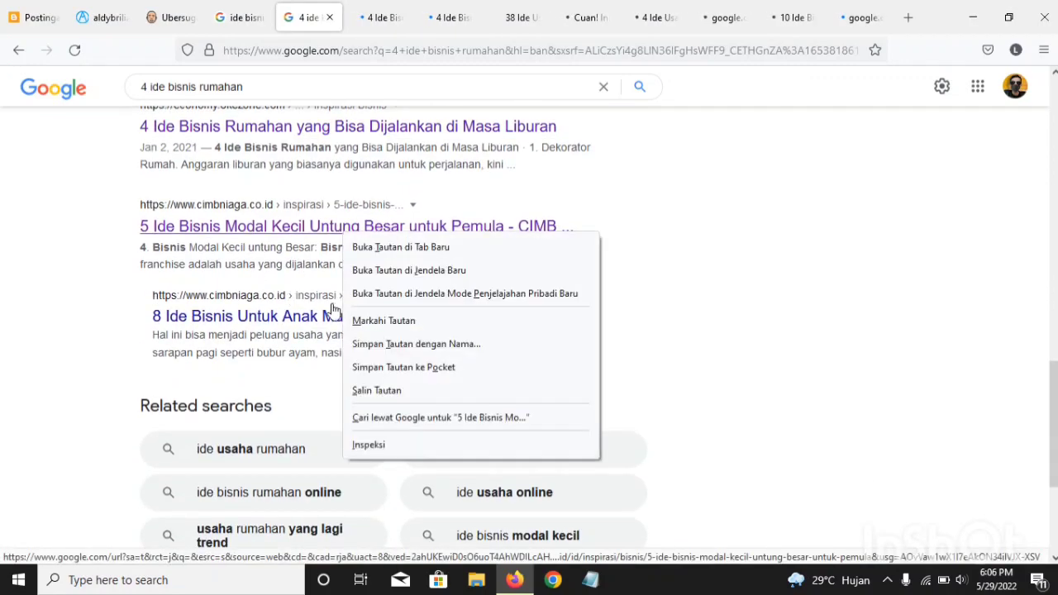
left_click(381, 246)
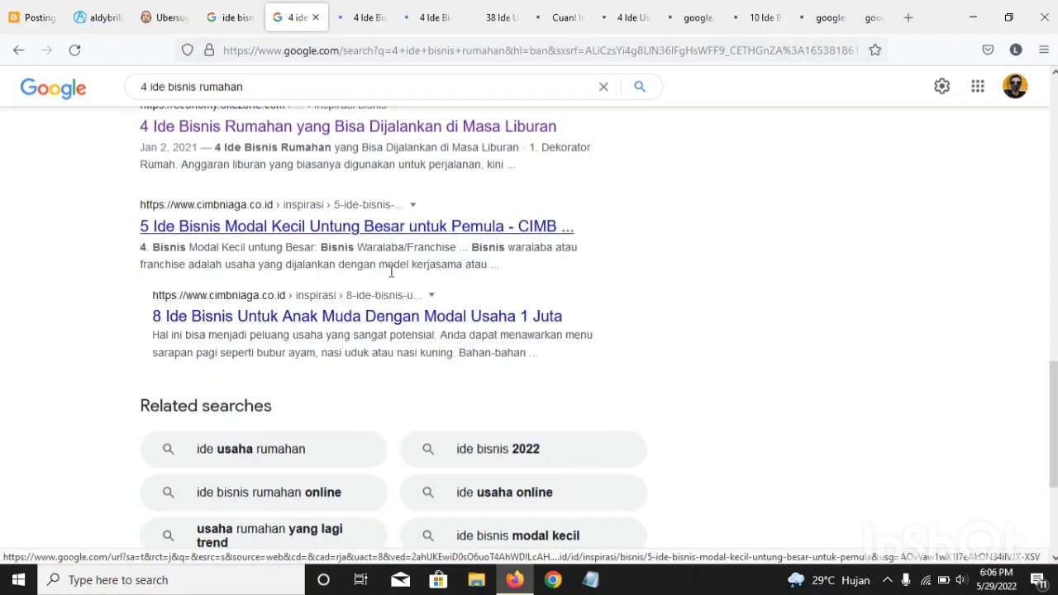
right_click(380, 322)
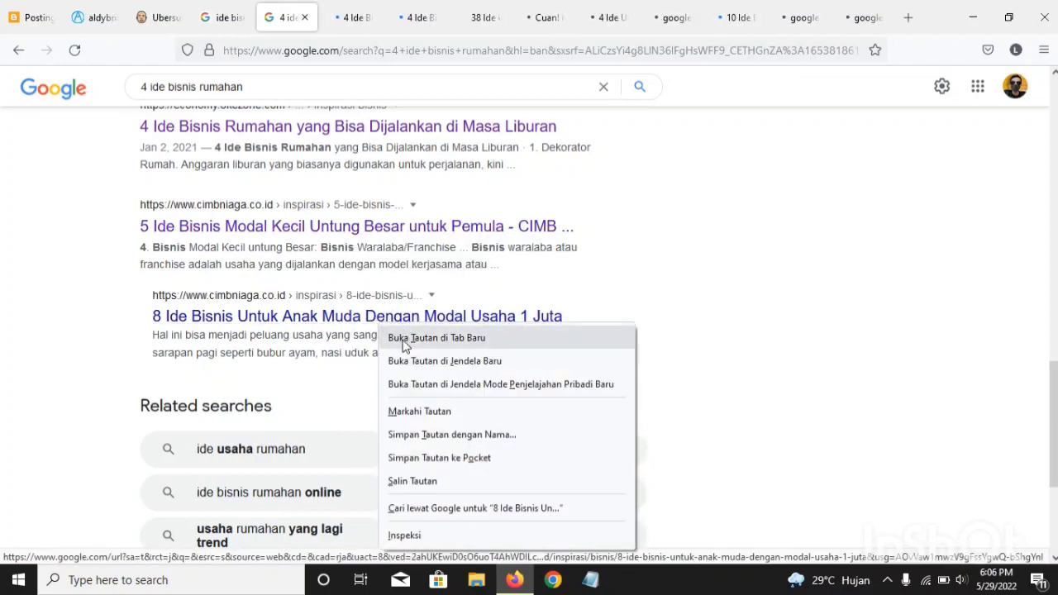
left_click(403, 331)
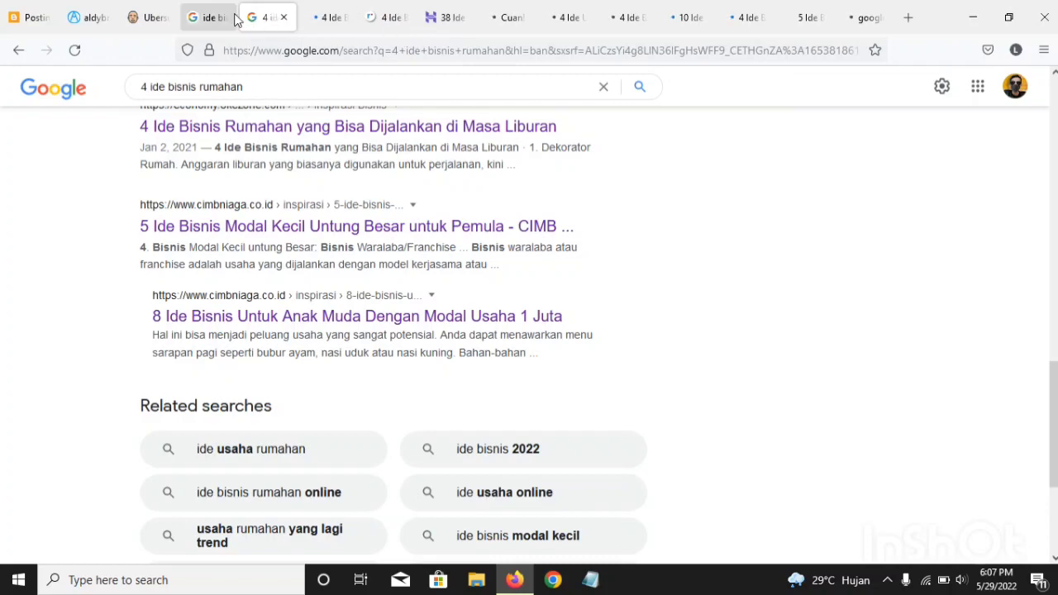
Step: Skim the opening of the ringtimesbali.pikiran-rakyat.com article, then return to the empty body of the Blogger post
left_click(389, 17)
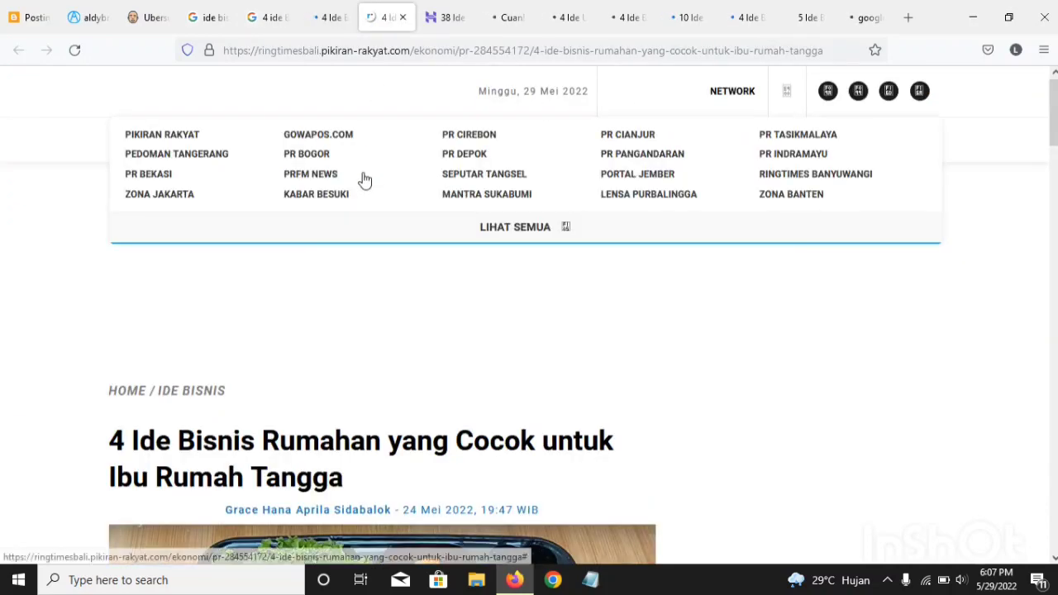
scroll(485, 236, "down", 2)
scroll(445, 189, "down", 6)
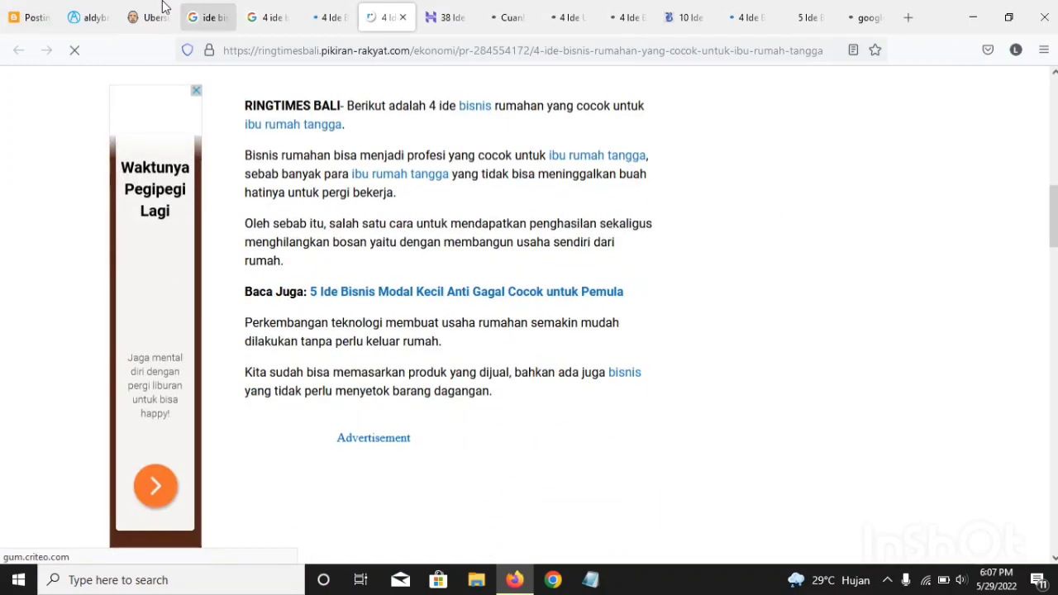
left_click(32, 17)
left_click(185, 241)
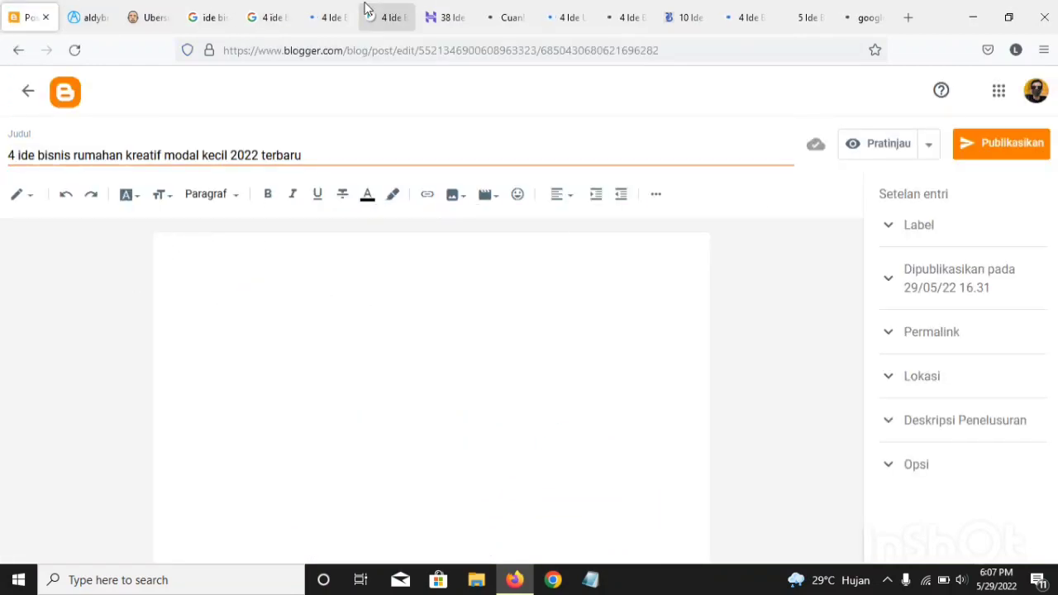
Step: Examine the title, introduction and first subheadings of the fastpay.co.id article, checking back with the empty Blogger post
left_click(295, 15)
left_click(329, 15)
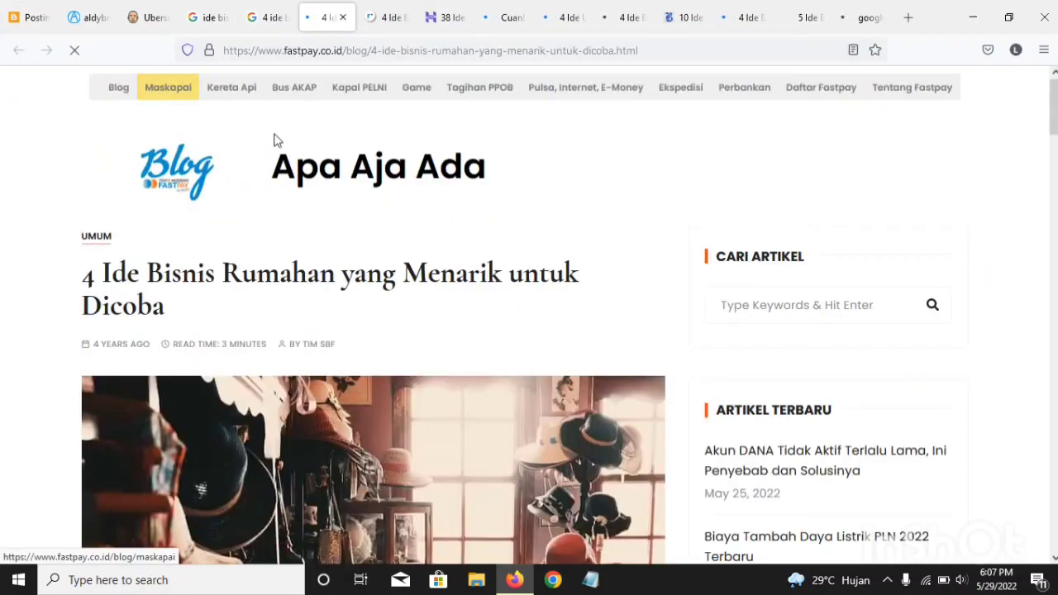
scroll(274, 137, "down", 7)
scroll(371, 267, "down", 3)
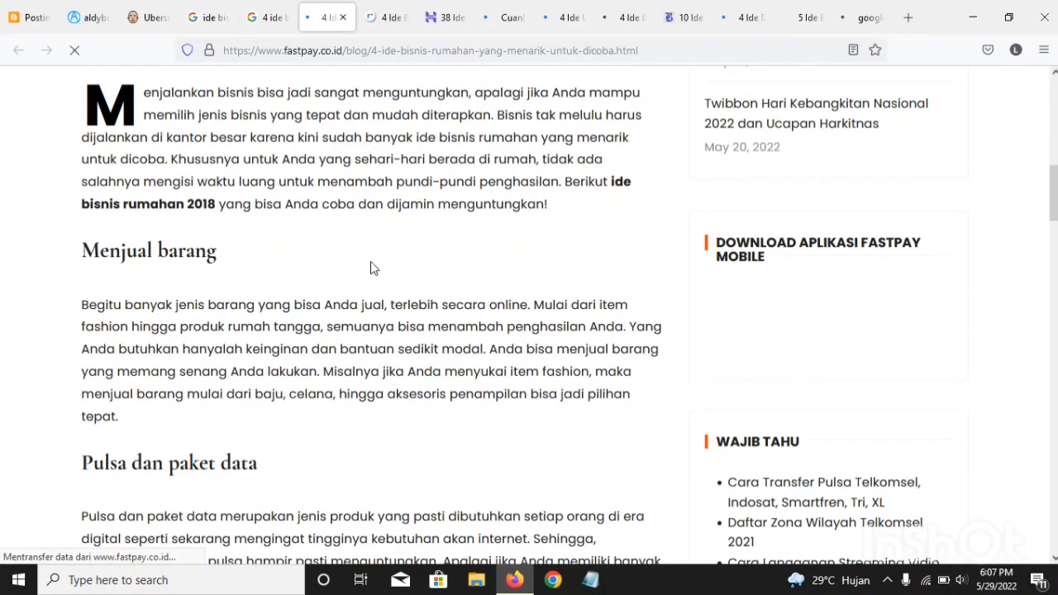
scroll(370, 267, "up", 8)
scroll(370, 268, "up", 2)
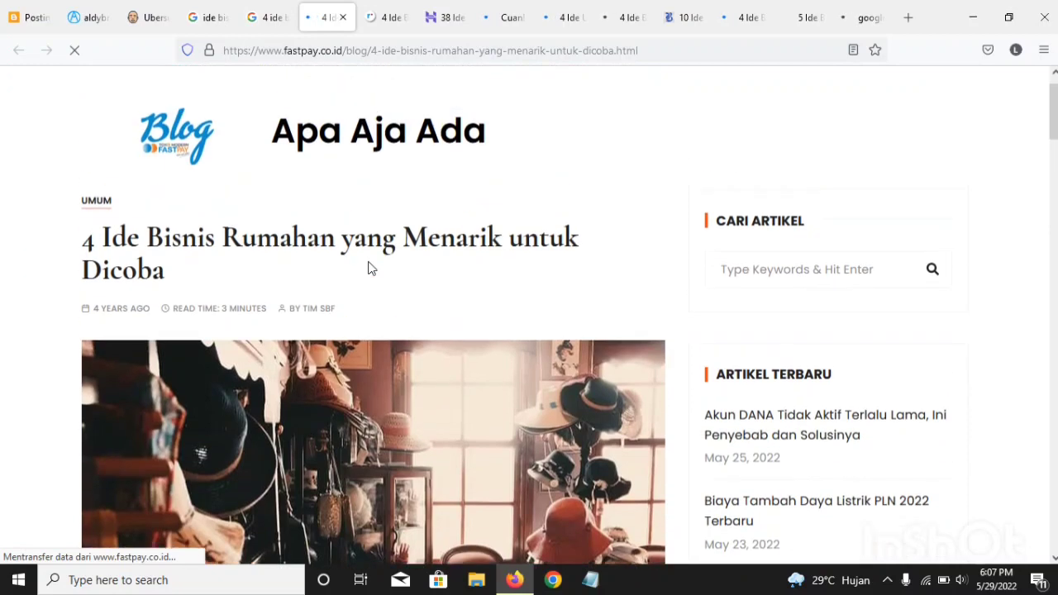
left_click(29, 11)
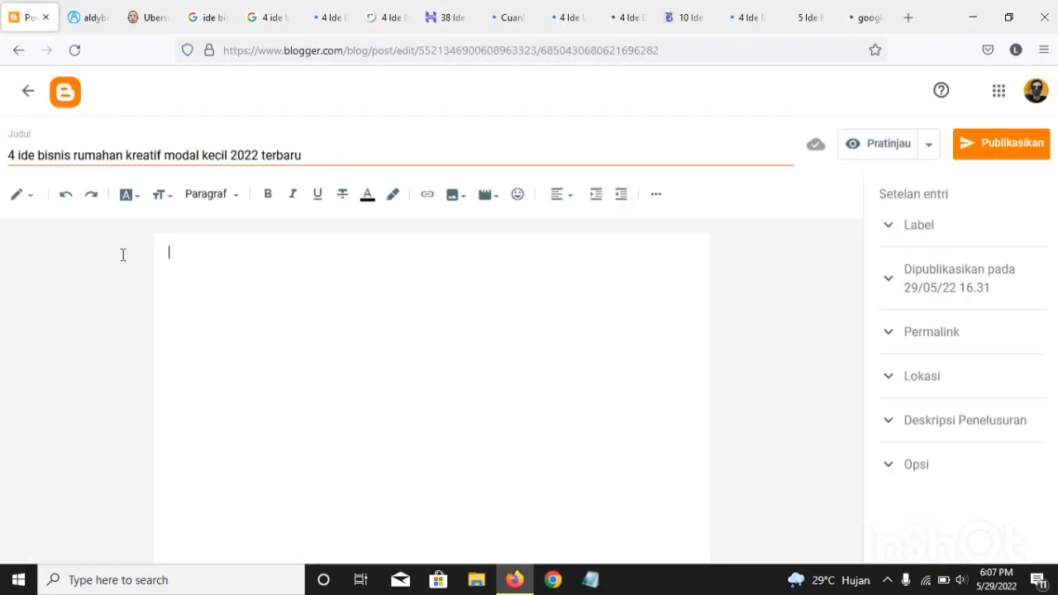
left_click(330, 12)
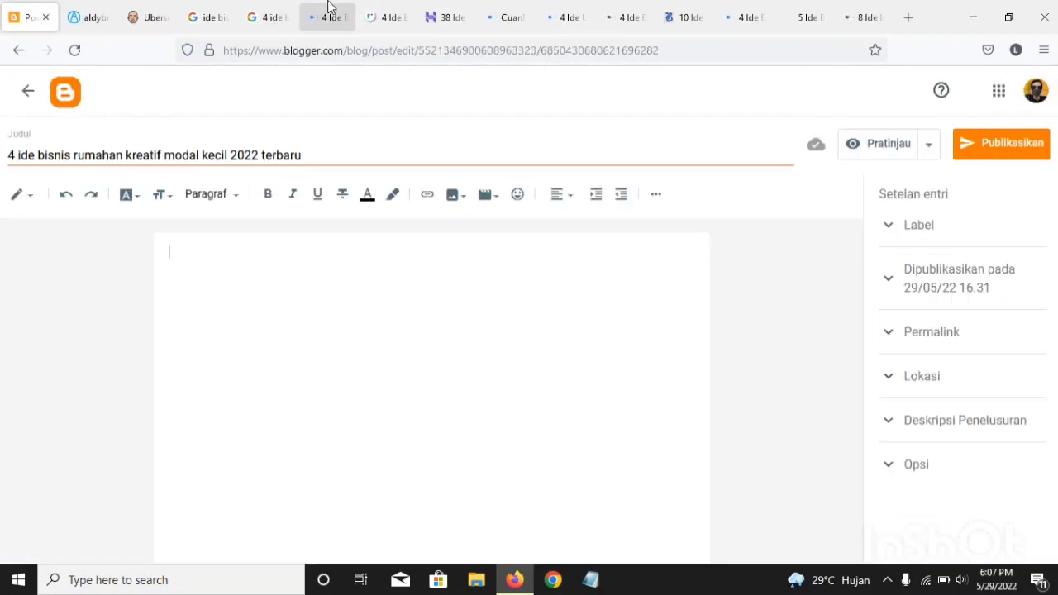
scroll(424, 383, "down", 3)
scroll(298, 141, "up", 2)
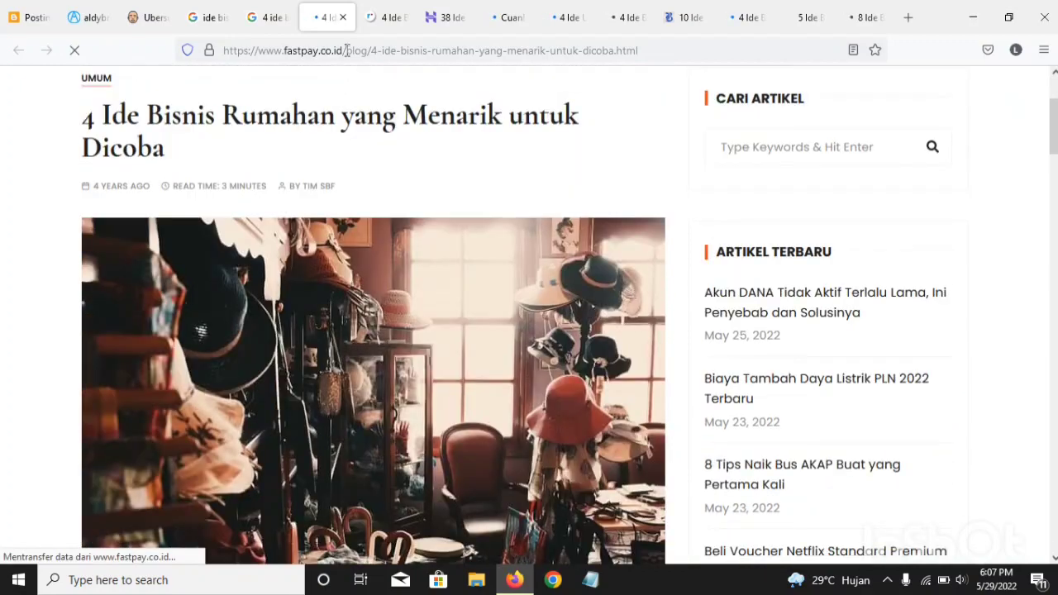
Step: Look over the ringtimesbali article again and examine the introduction and list of ideas in the hostinger.co.id article
left_click(386, 17)
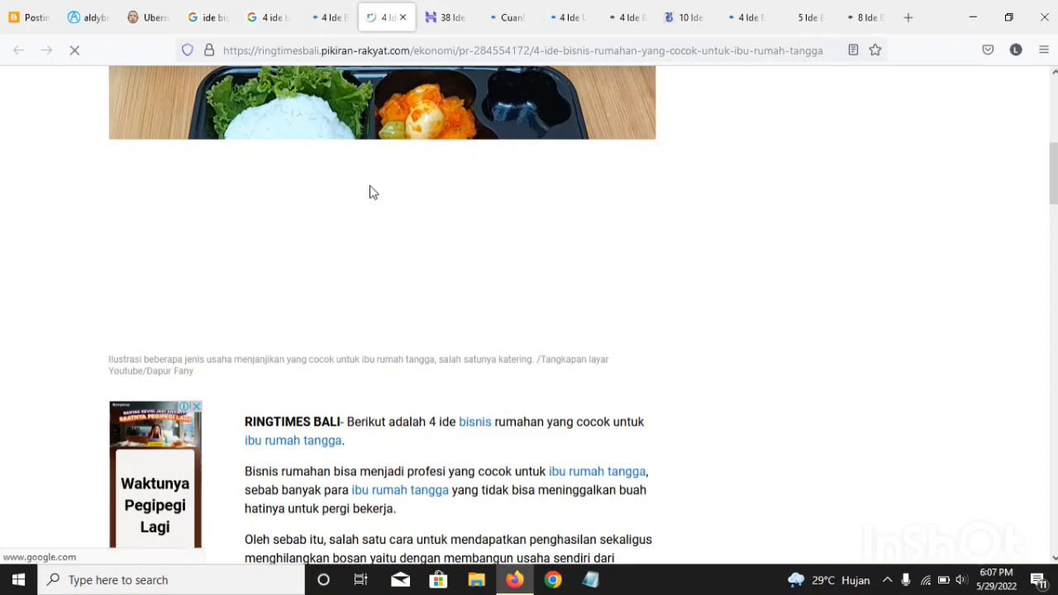
scroll(370, 189, "up", 6)
left_click(446, 17)
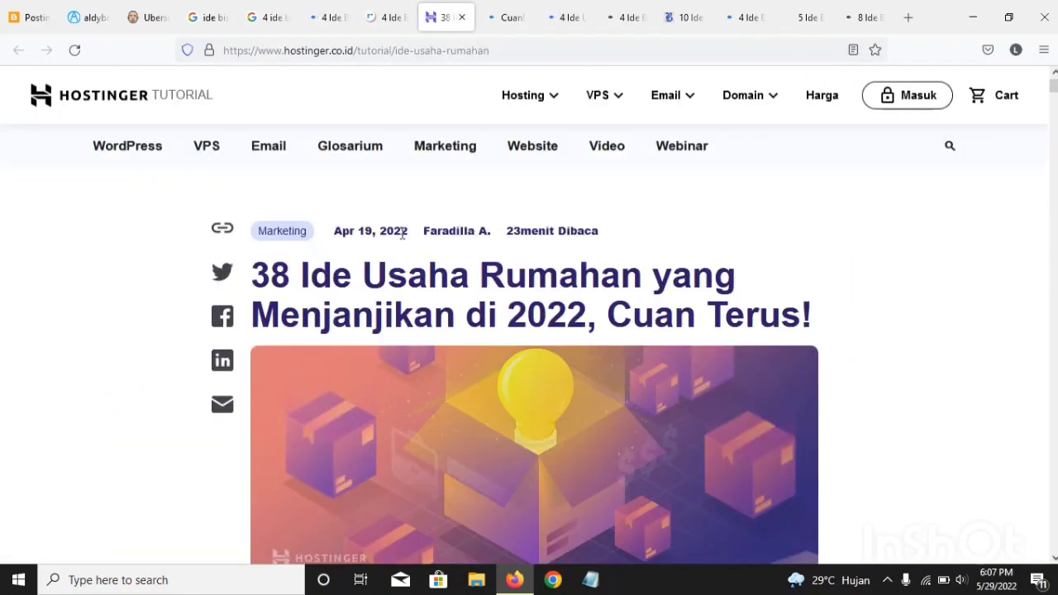
scroll(422, 240, "down", 10)
scroll(425, 248, "up", 4)
scroll(424, 248, "down", 15)
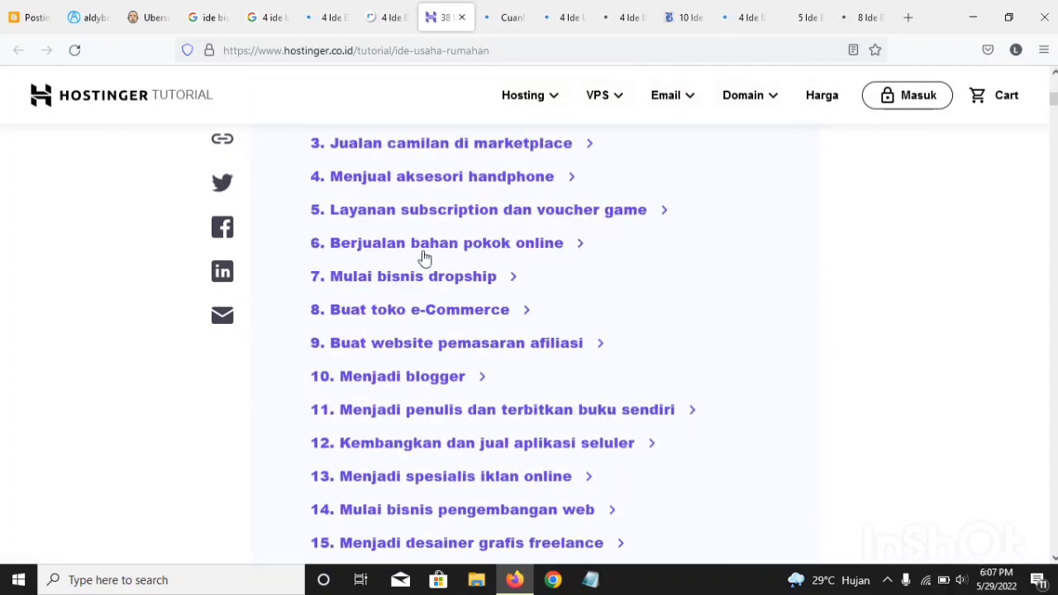
scroll(433, 276, "up", 15)
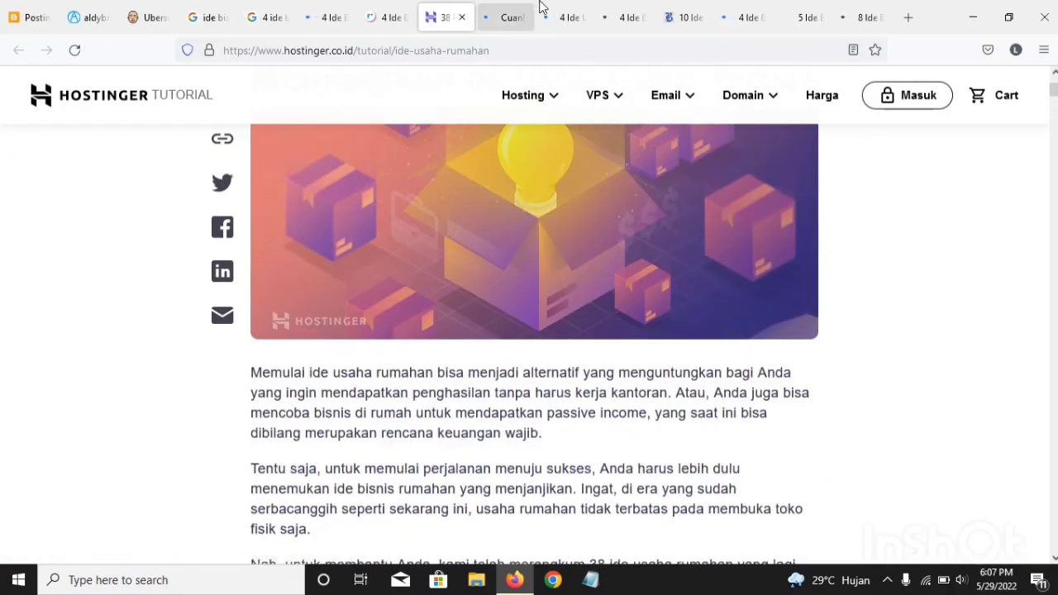
Step: Glance at the cnbcindonesia.com article, then examine the introduction and numbered ideas of the yoursay.suara.com article
left_click(565, 18)
left_click(506, 18)
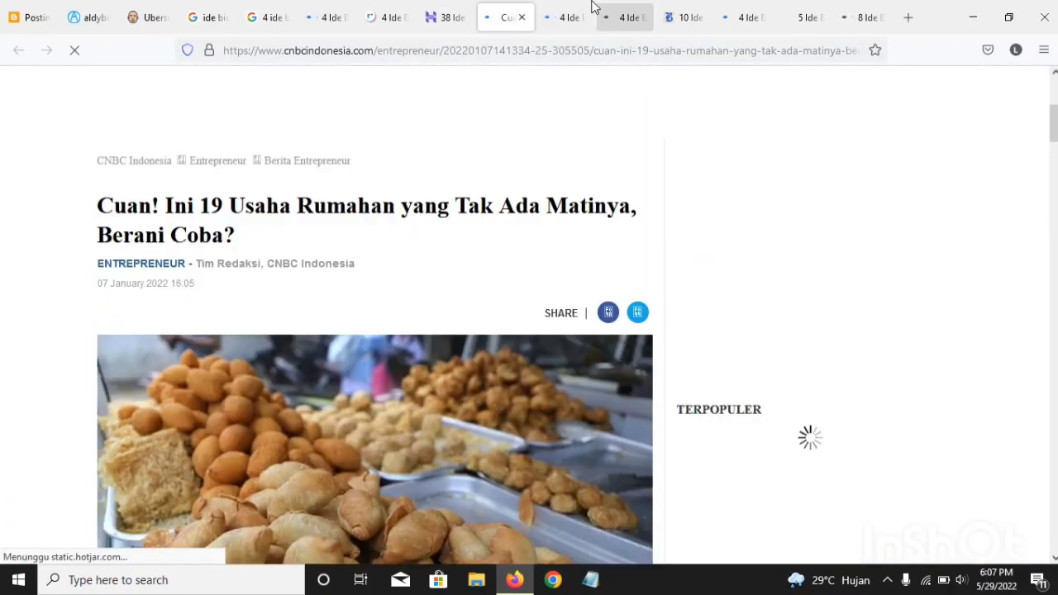
left_click(576, 8)
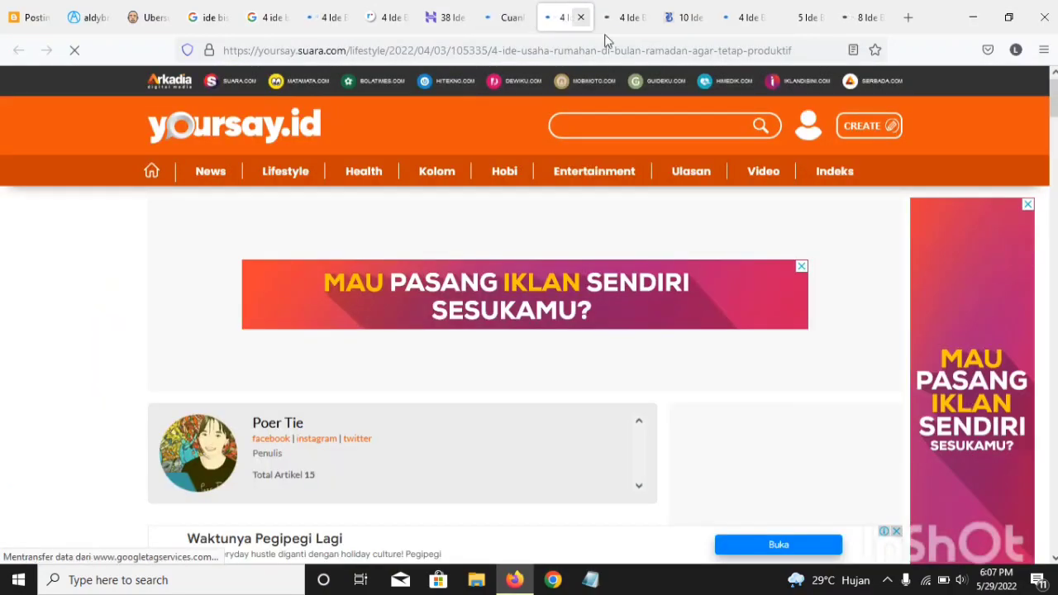
scroll(633, 259, "down", 10)
scroll(633, 262, "up", 5)
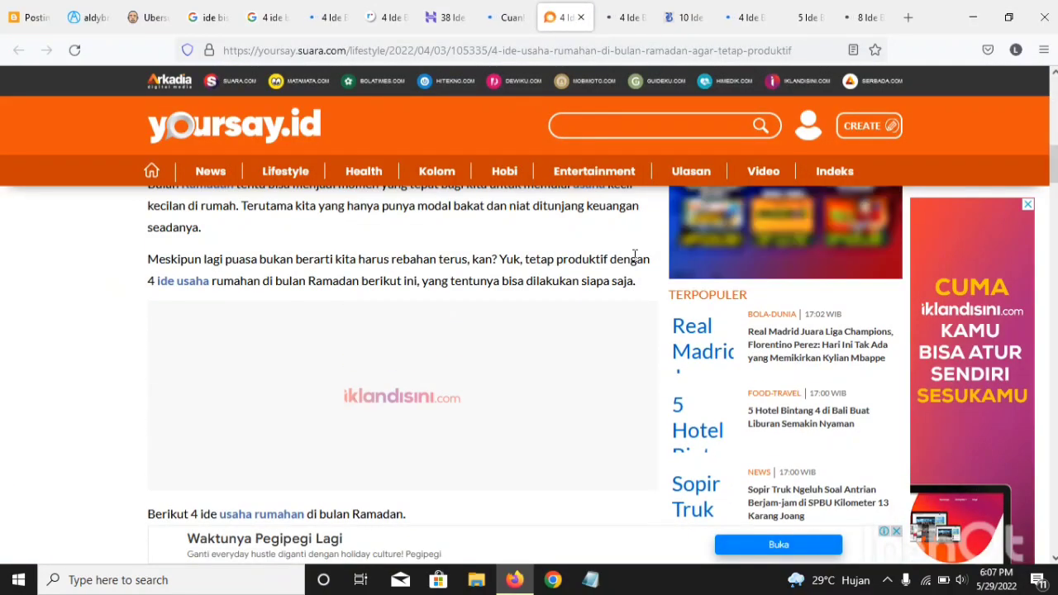
scroll(634, 261, "up", 4)
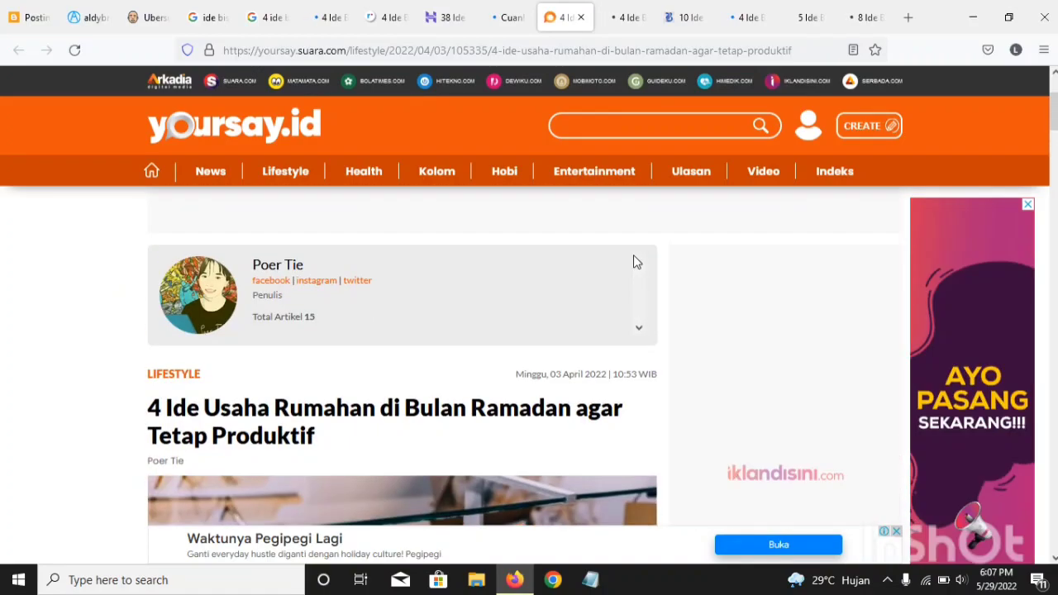
scroll(635, 260, "down", 8)
scroll(633, 263, "down", 7)
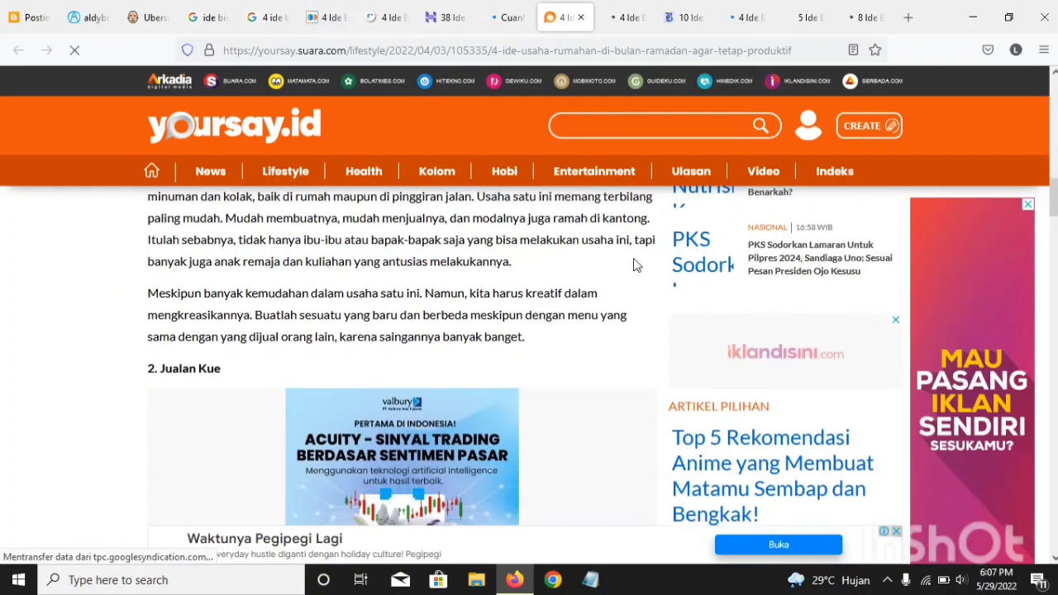
scroll(634, 263, "up", 8)
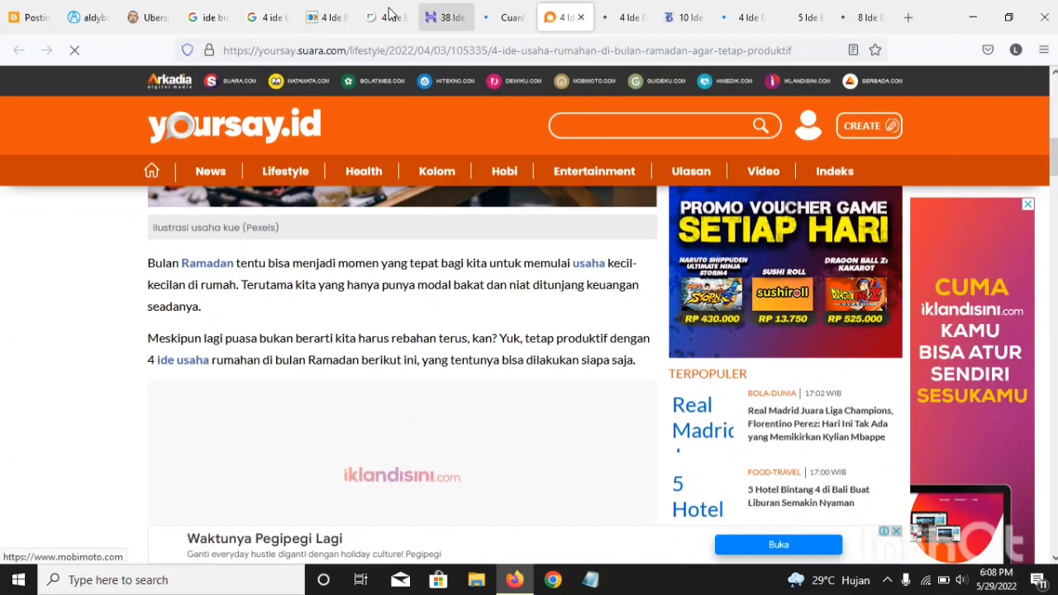
Step: Review the structure of the fastpay.co.id article, from its title and opening paragraph through its business idea subheadings
left_click(329, 17)
scroll(356, 324, "down", 6)
scroll(364, 335, "up", 6)
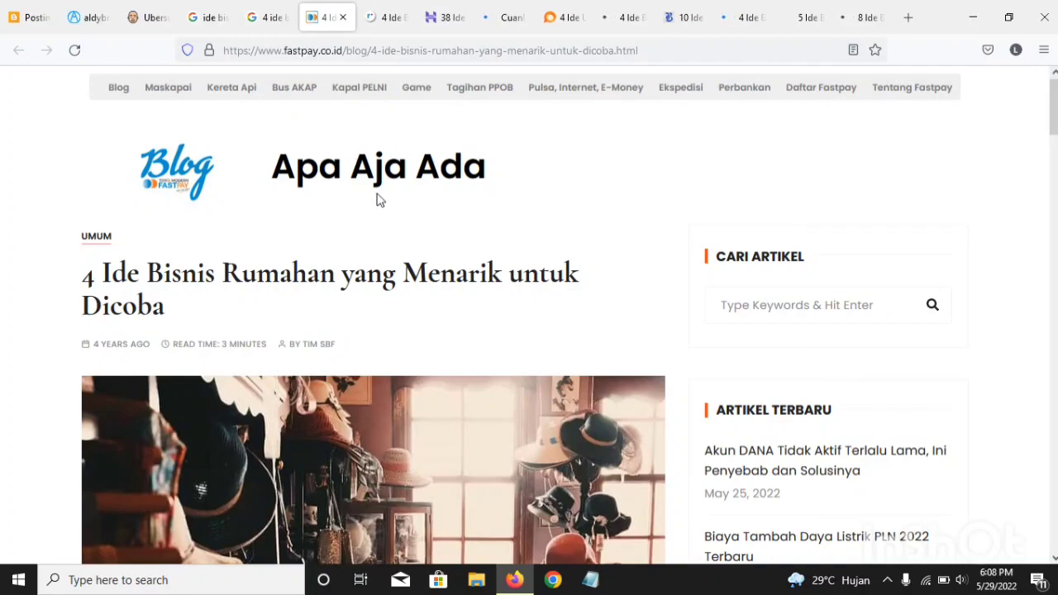
scroll(494, 190, "down", 2)
scroll(494, 190, "up", 2)
scroll(422, 107, "down", 8)
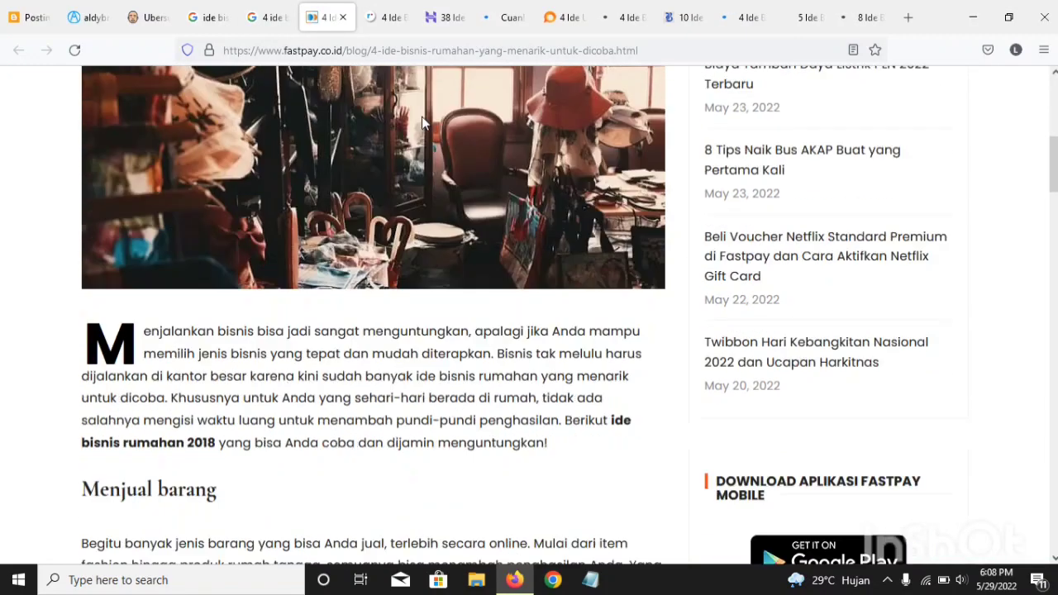
scroll(422, 123, "down", 5)
scroll(368, 117, "up", 13)
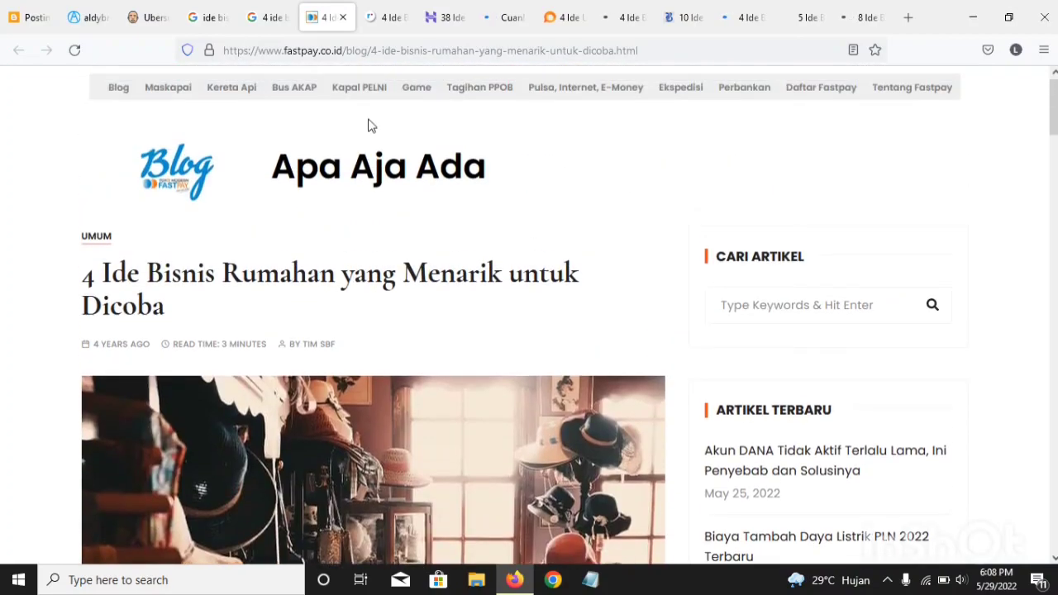
scroll(370, 124, "down", 15)
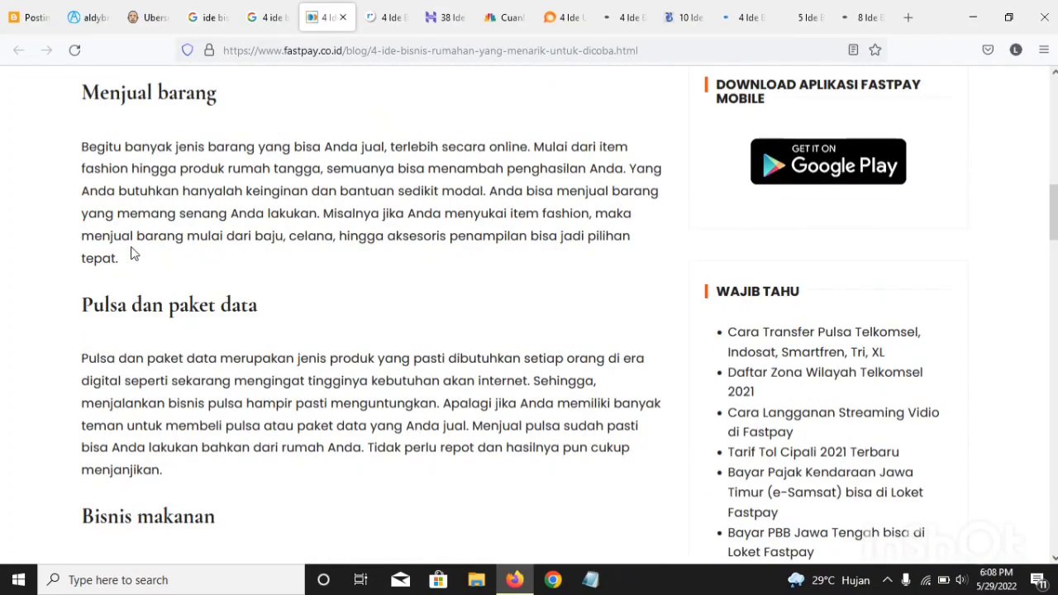
scroll(134, 254, "down", 5)
scroll(132, 253, "up", 13)
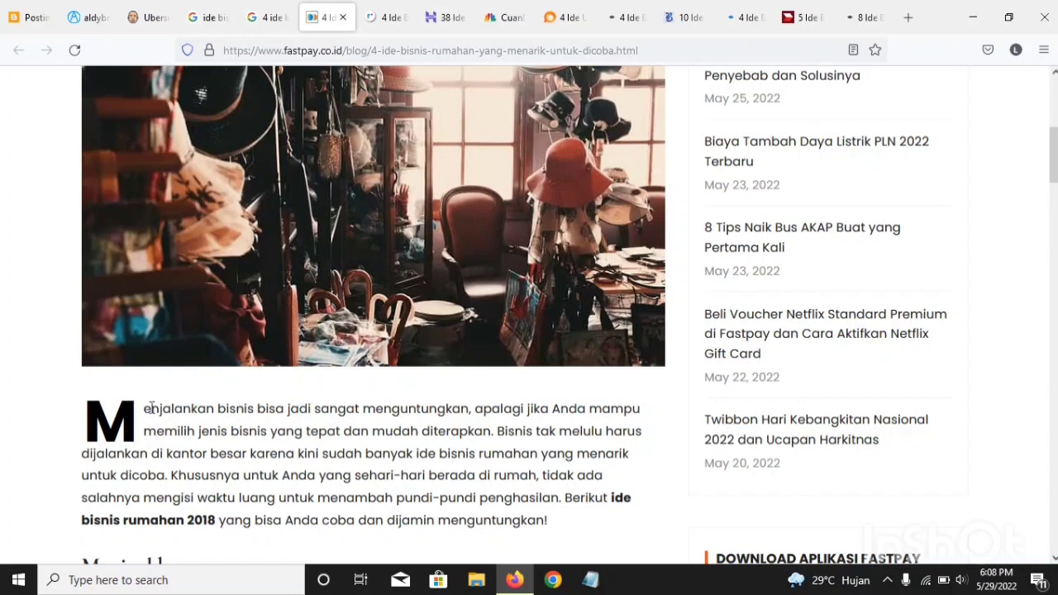
Step: Copy the opening paragraph of the fastpay.co.id article and paste it into the body of the Blogger post
left_click_drag(138, 407, 567, 534)
key("ctrl+c")
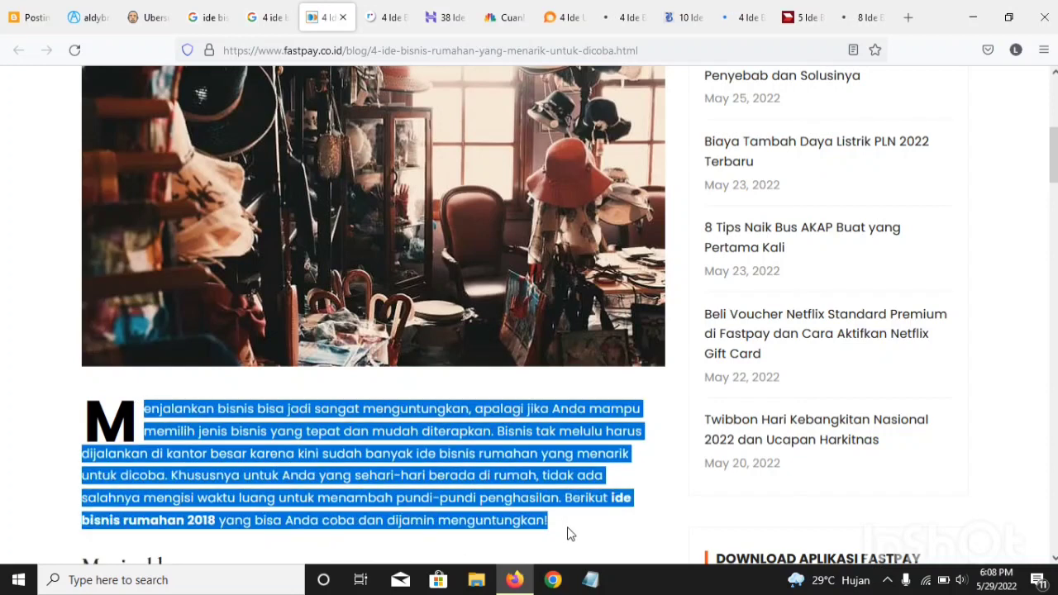
right_click(524, 514)
left_click(548, 346)
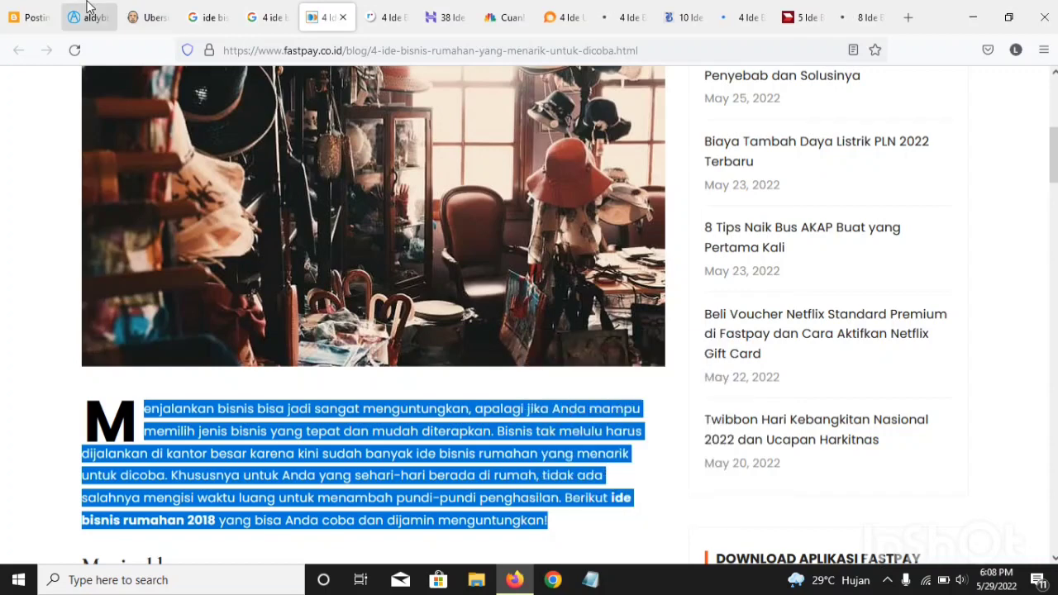
left_click(31, 17)
right_click(183, 255)
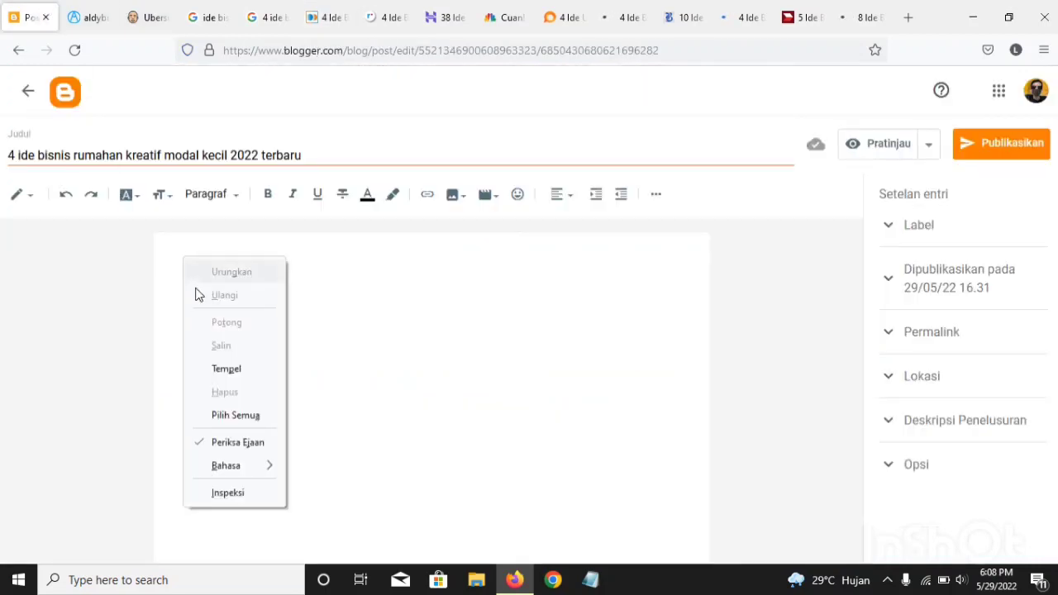
left_click(188, 372)
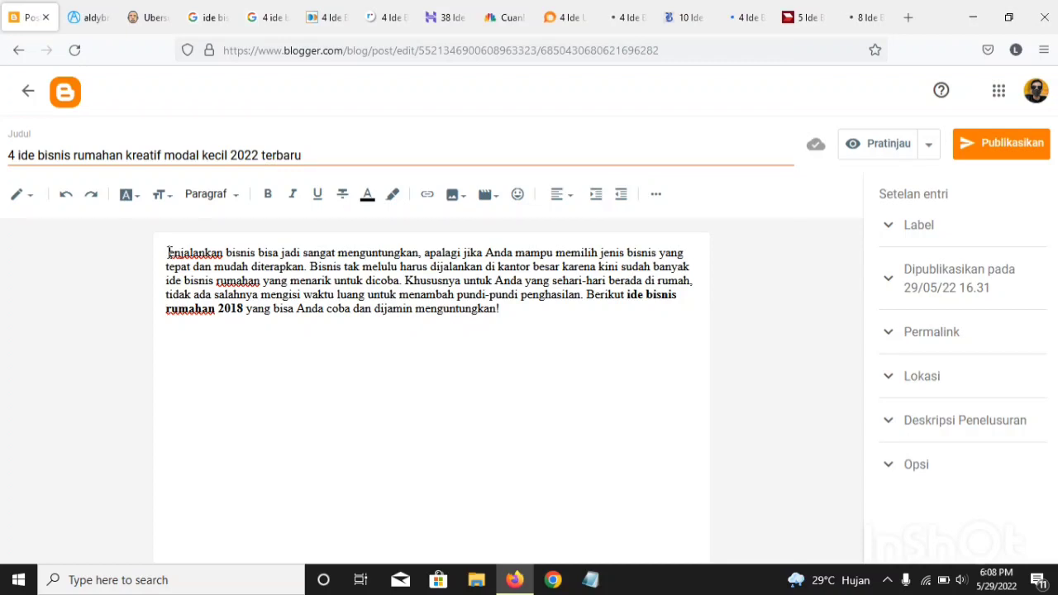
Step: Correct the first word of the pasted paragraph to "menjalankan" and insert an empty line above the paragraph for new text
key("BackSpace")
type("me")
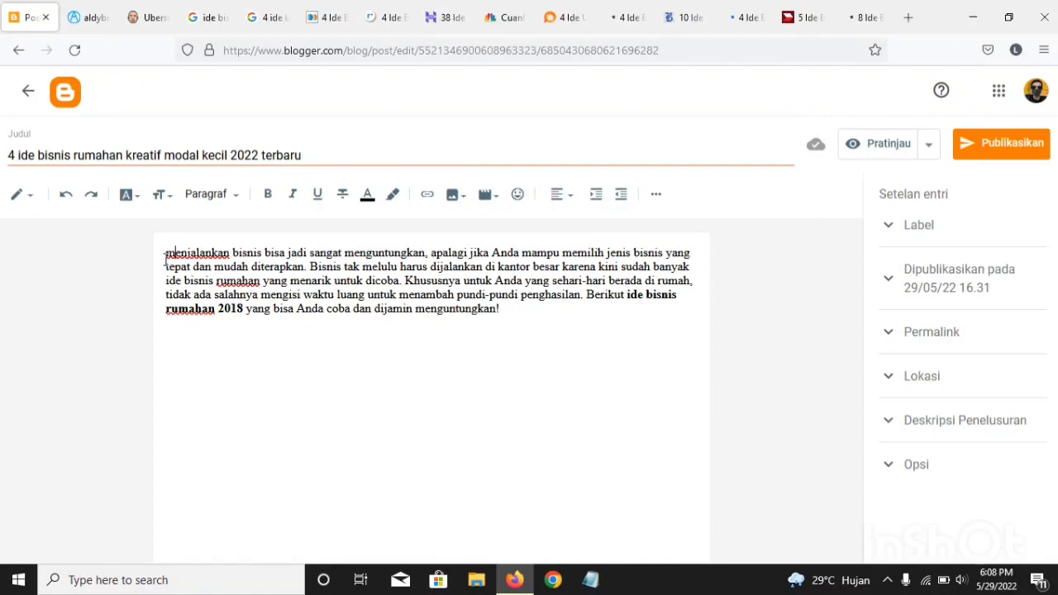
left_click(166, 261)
key("Return")
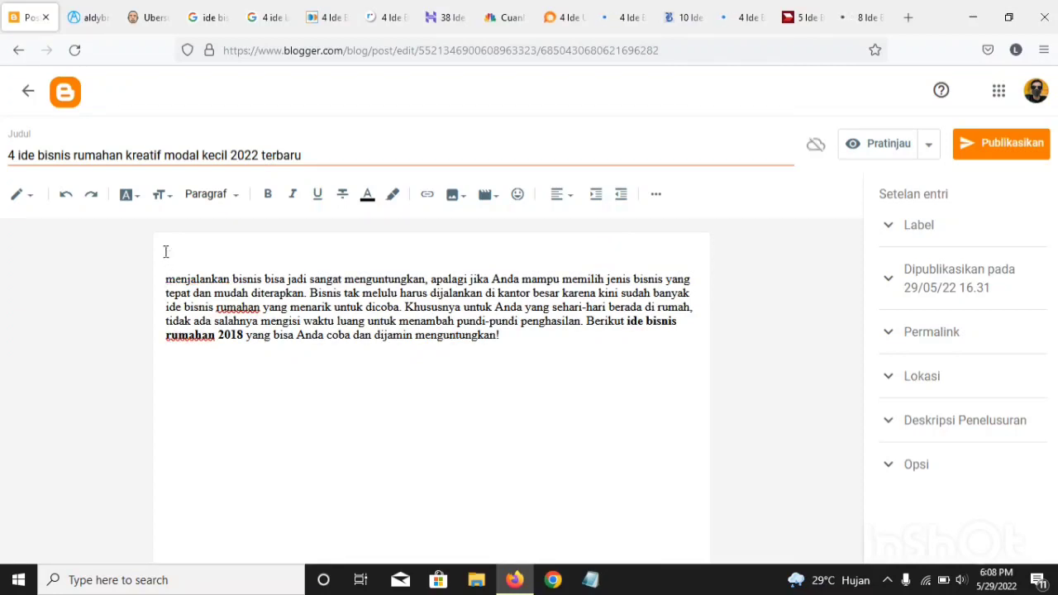
left_click(172, 246)
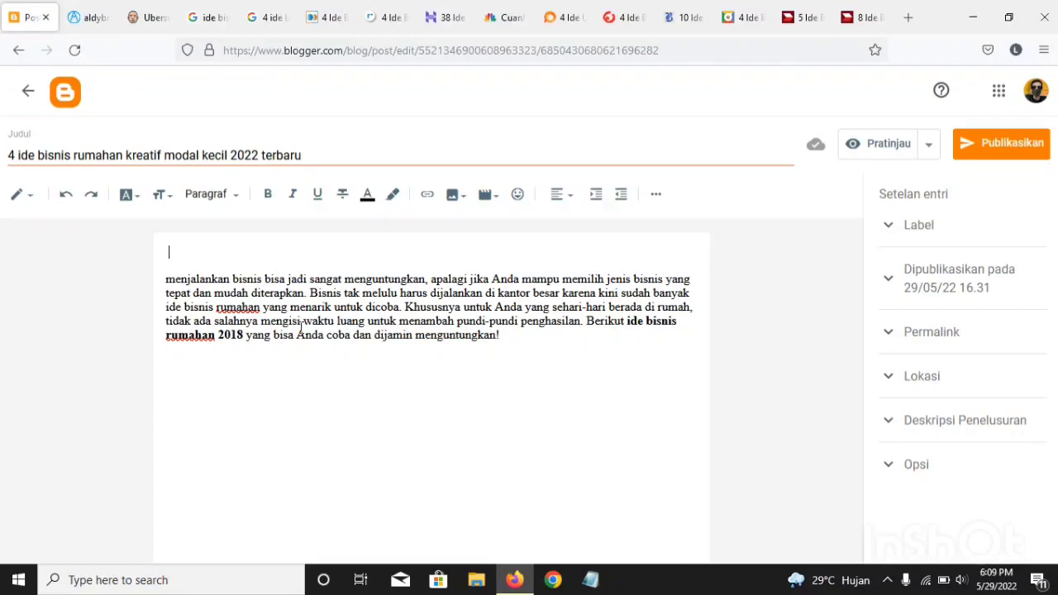
Step: Start the rewritten introduction above the pasted paragraph with "membangun bisnis bisa jadi sangat menguntungkan,"
type("membangun bis")
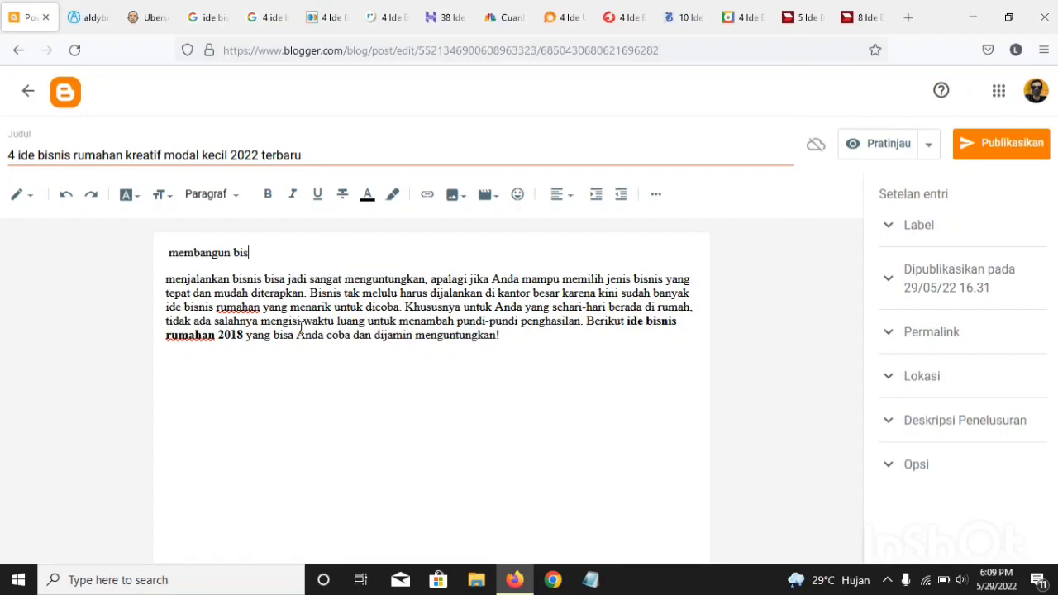
type("nis bisa jadi sanga")
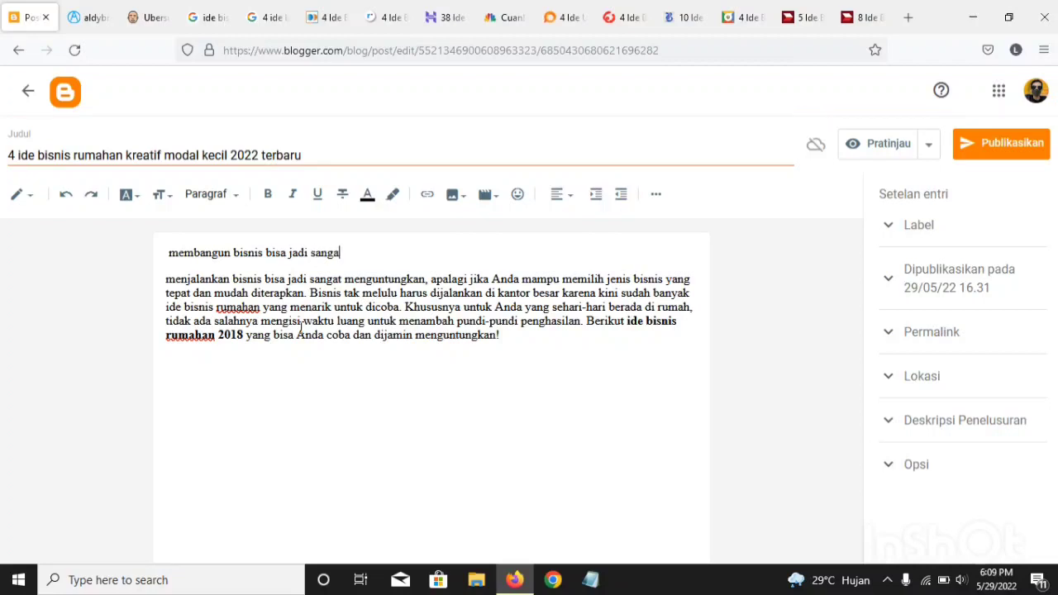
type("t menguntungkan")
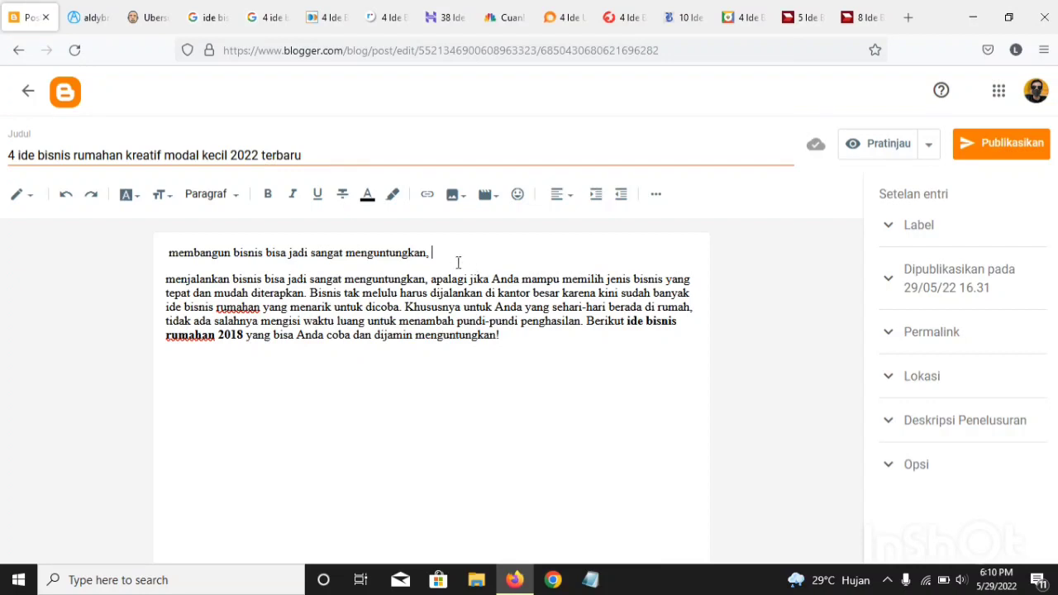
Step: Continue the rewritten sentence with "apabila anda mampu memilih bisnis"
type("a")
type("pabila anda m")
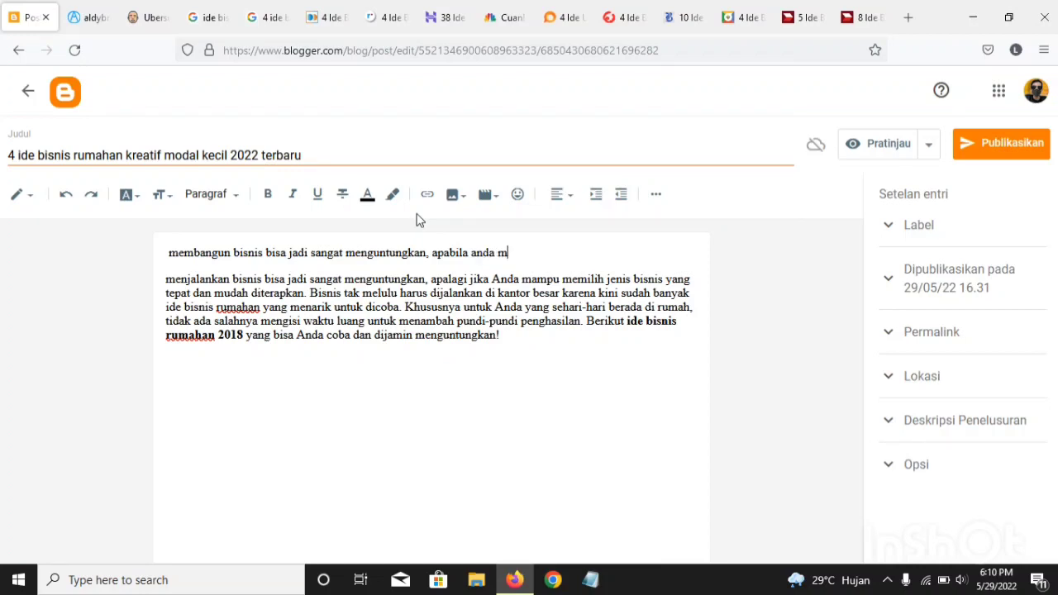
type("anmpu memilih bisnis")
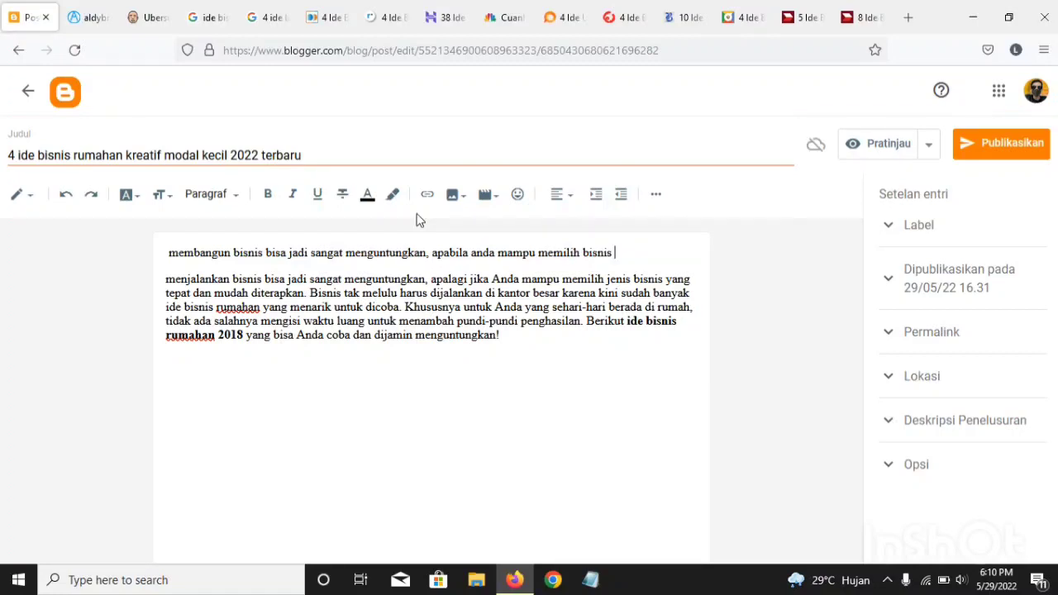
Step: Replace the last word of the rewritten sentence with "jenis bisnis yang tepat"
key("BackSpace")
key("BackSpace")
key("BackSpace")
key("BackSpace")
key("BackSpace")
key("BackSpace")
key("BackSpace")
type("jenis bisnis yang t")
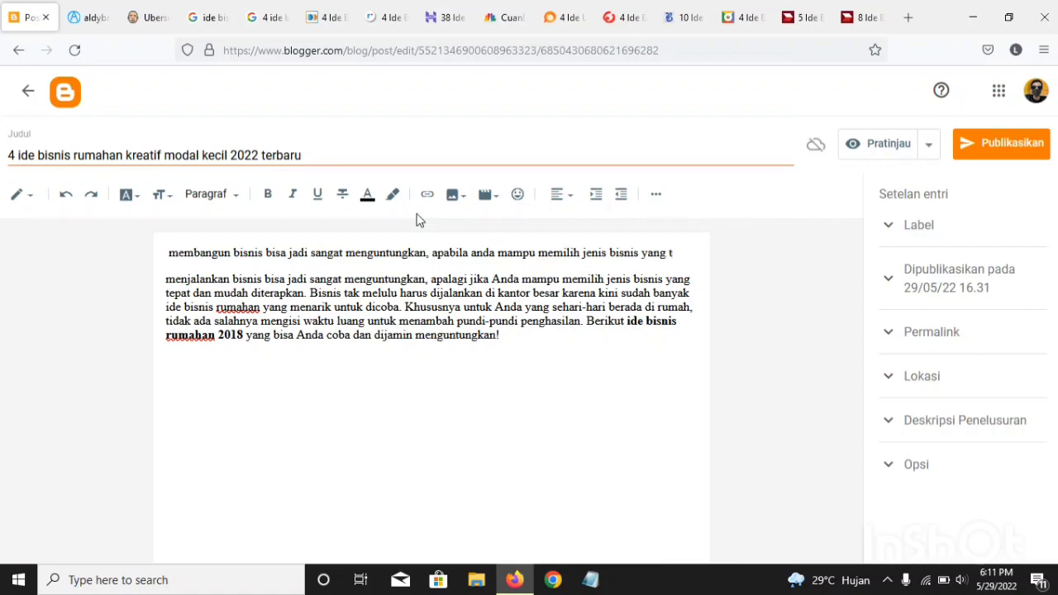
type("epat")
left_click_drag(164, 275, 644, 407)
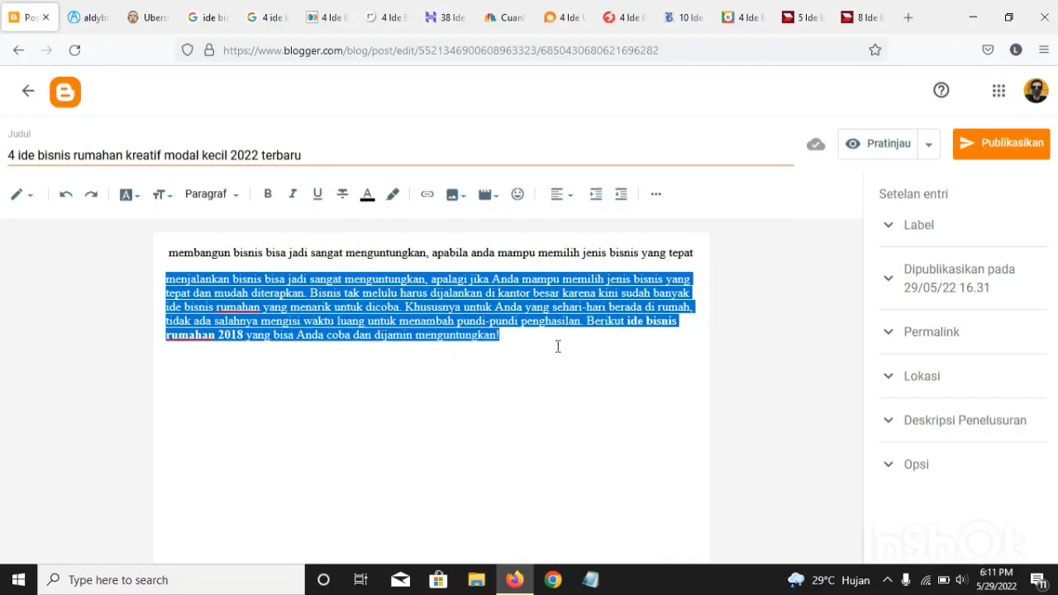
left_click(513, 335)
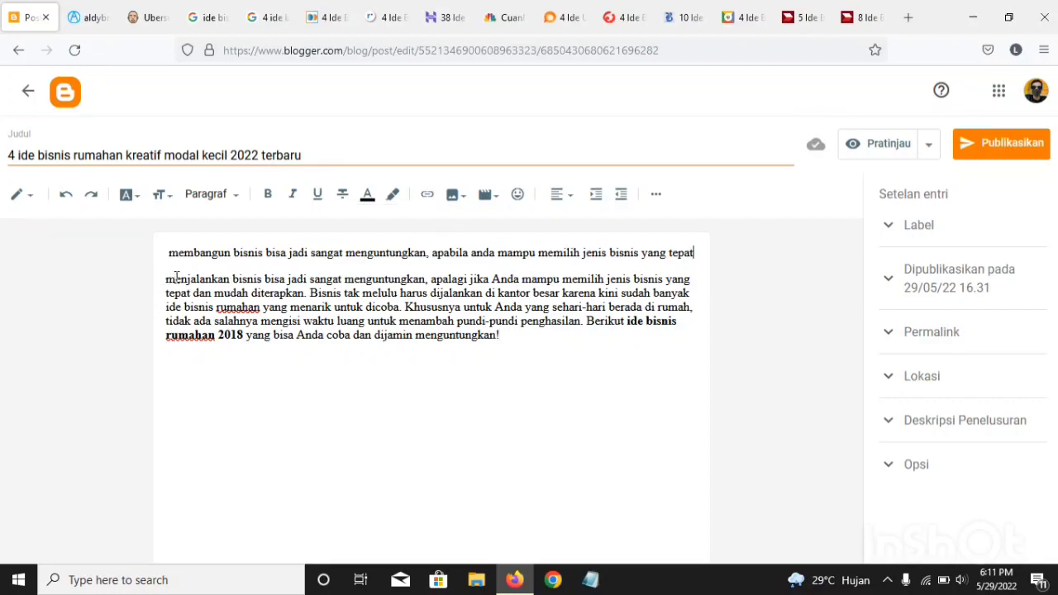
left_click_drag(174, 279, 547, 361)
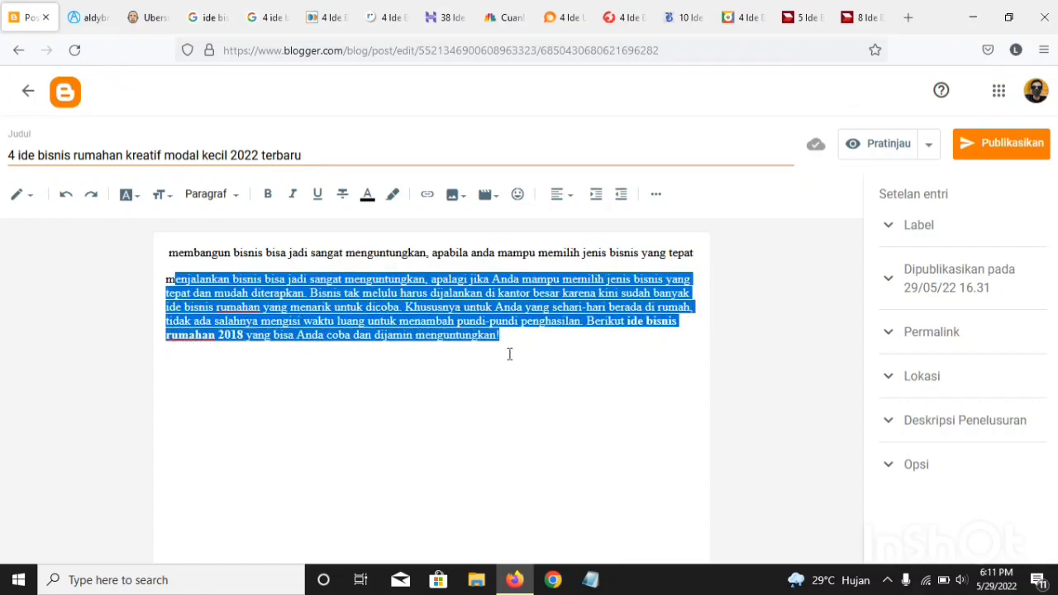
left_click(512, 336)
mouse_move(512, 336)
left_mouse_down()
mouse_move(165, 278)
mouse_move(521, 342)
left_mouse_up()
left_click(163, 276)
left_click(503, 348)
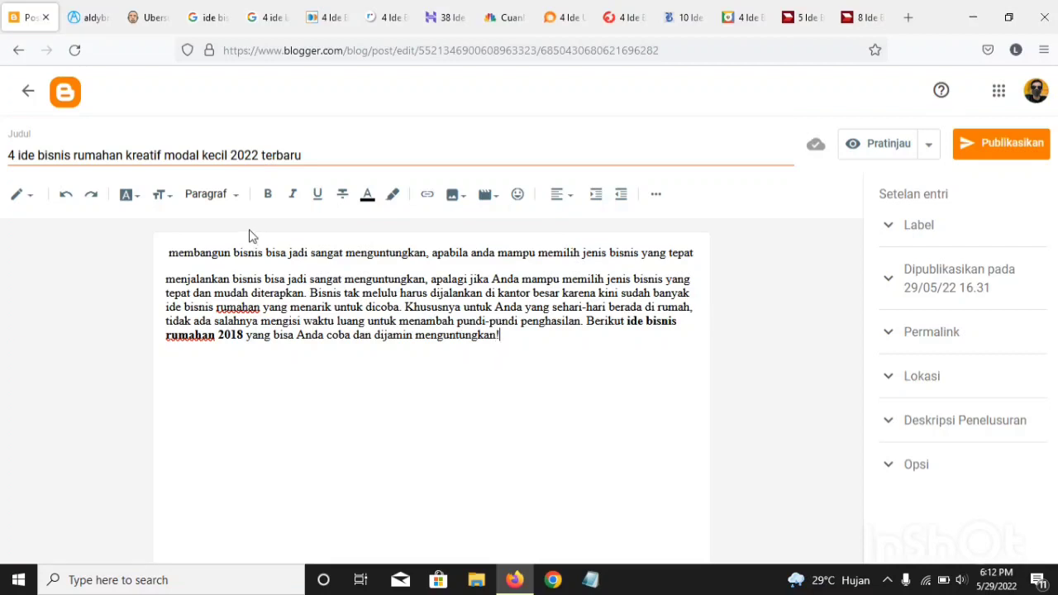
Step: Remove the leading space before "membangun" at the start of the rewritten introduction
left_click(168, 253)
key("BackSpace")
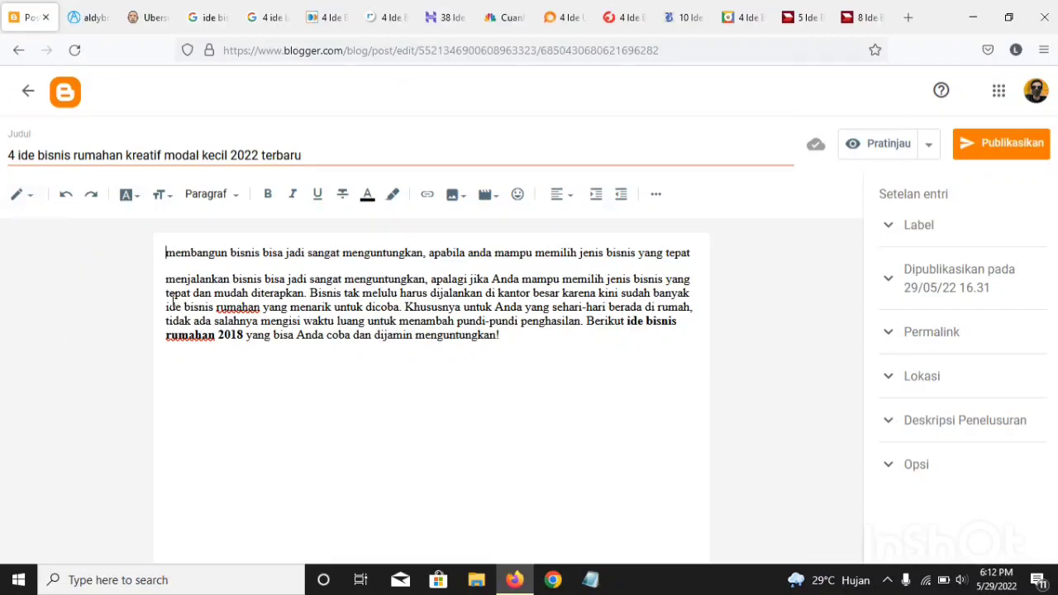
left_click_drag(165, 290, 496, 368)
left_click(532, 344)
left_click(310, 266)
left_click_drag(310, 265, 195, 253)
left_click_drag(362, 279, 355, 279)
left_click(237, 263)
Step: Re-examine the fastpay.co.id article's opening paragraph and its business idea subheadings as a reference for the rewrite
left_click(334, 16)
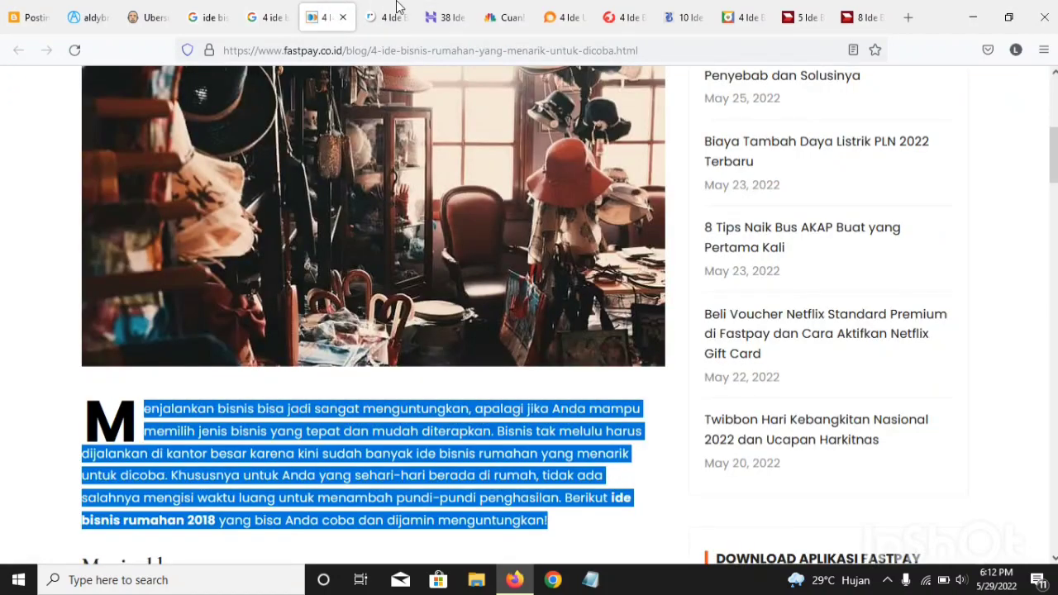
scroll(140, 322, "down", 5)
left_click(152, 323)
scroll(152, 323, "up", 1)
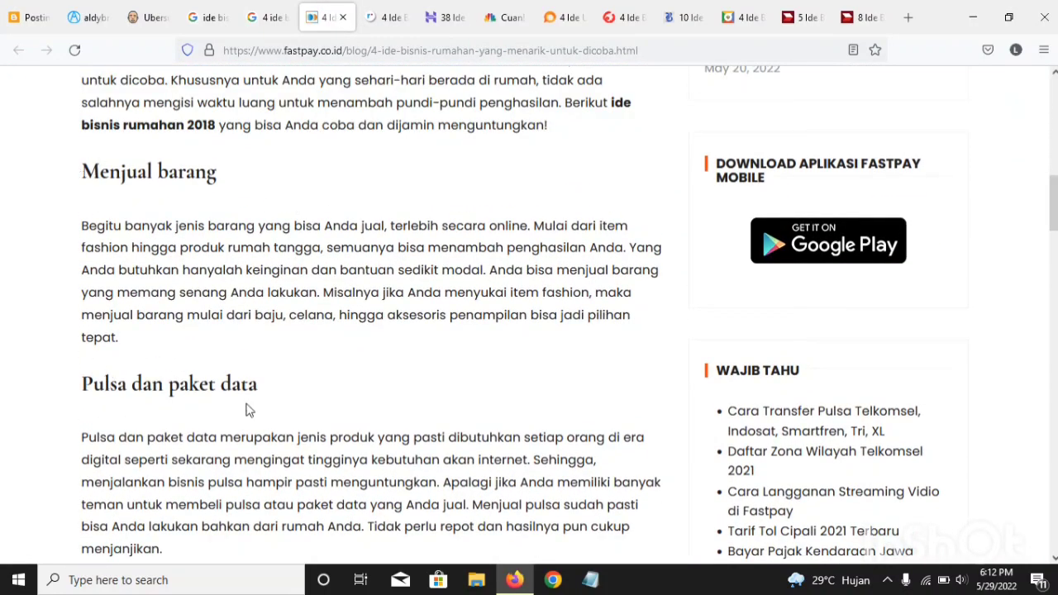
scroll(79, 421, "down", 3)
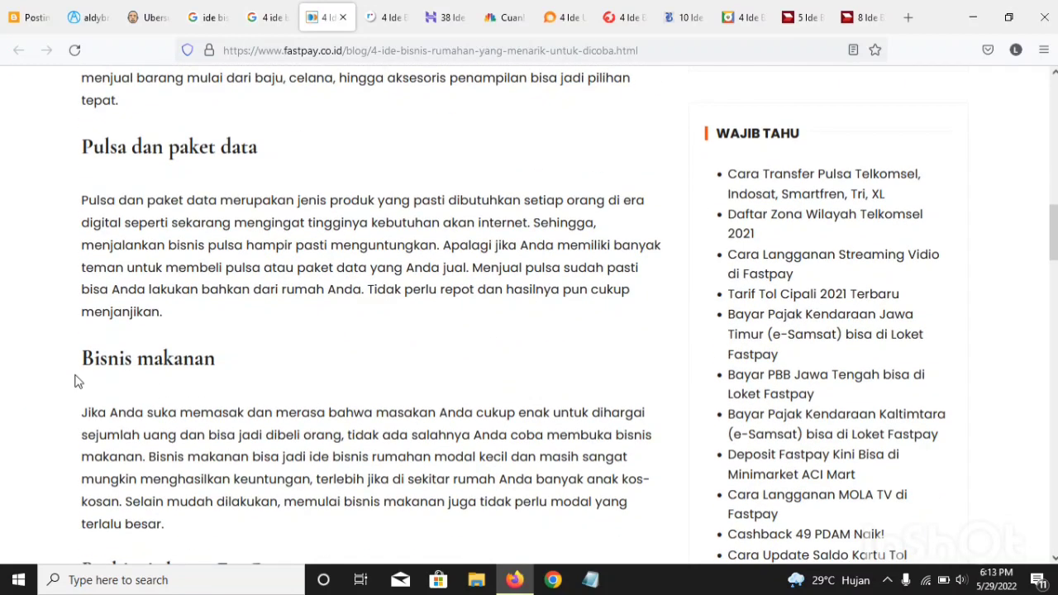
scroll(79, 381, "down", 3)
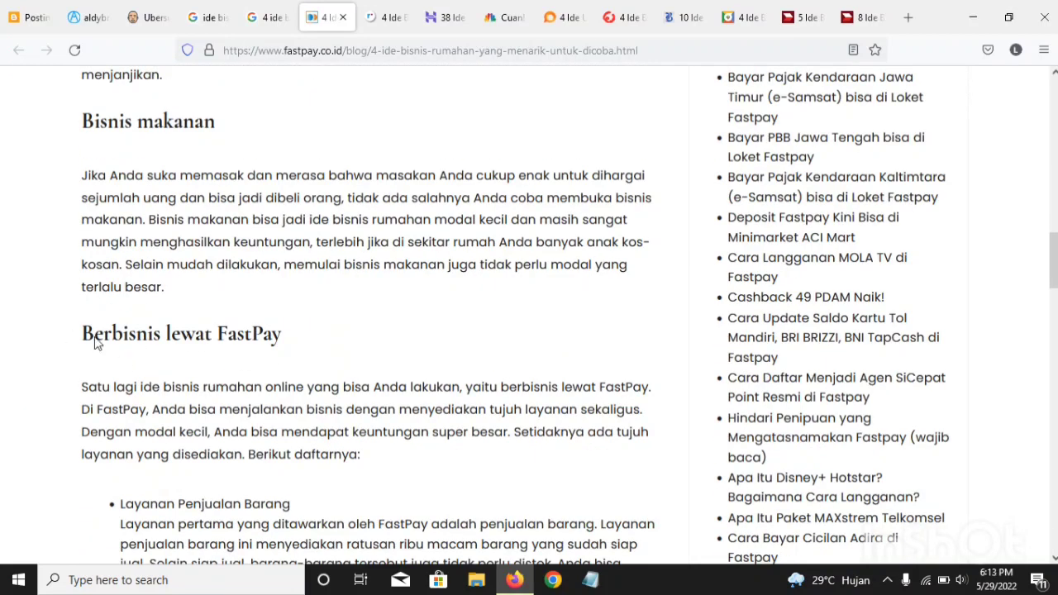
scroll(239, 322, "up", 2)
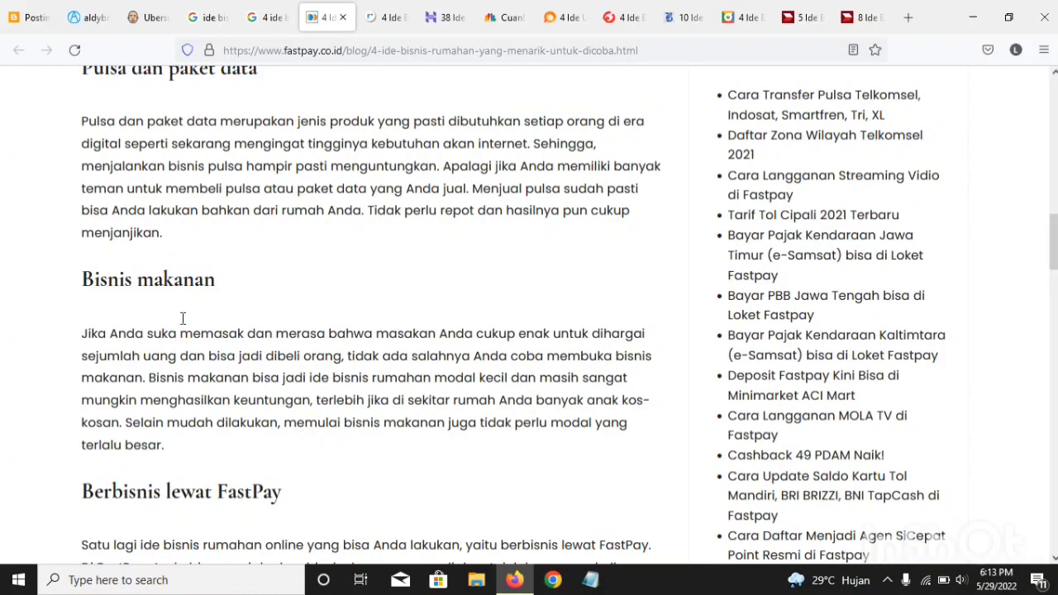
scroll(146, 341, "up", 5)
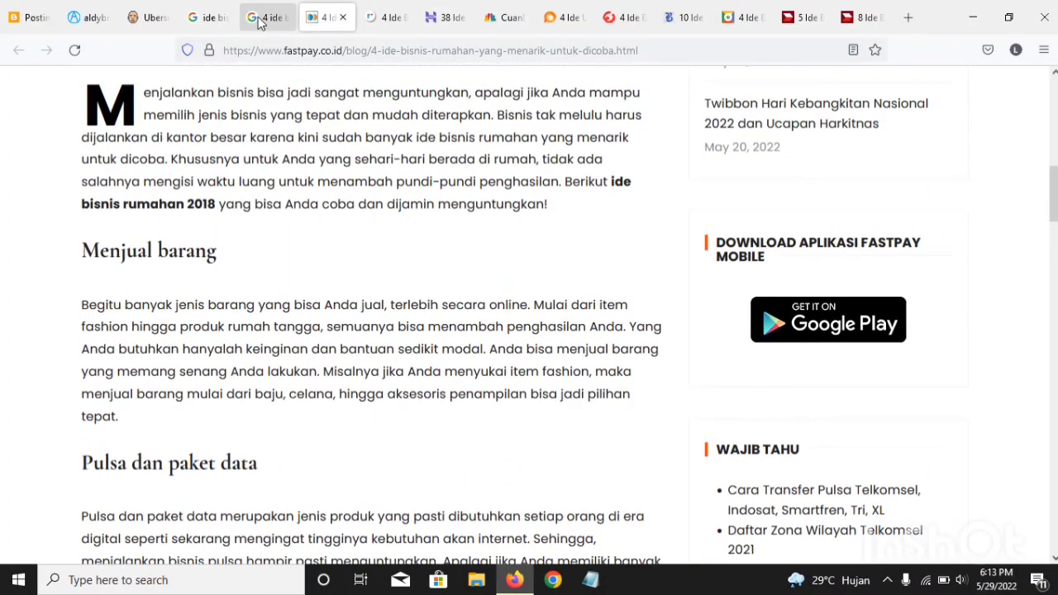
scroll(199, 160, "up", 2)
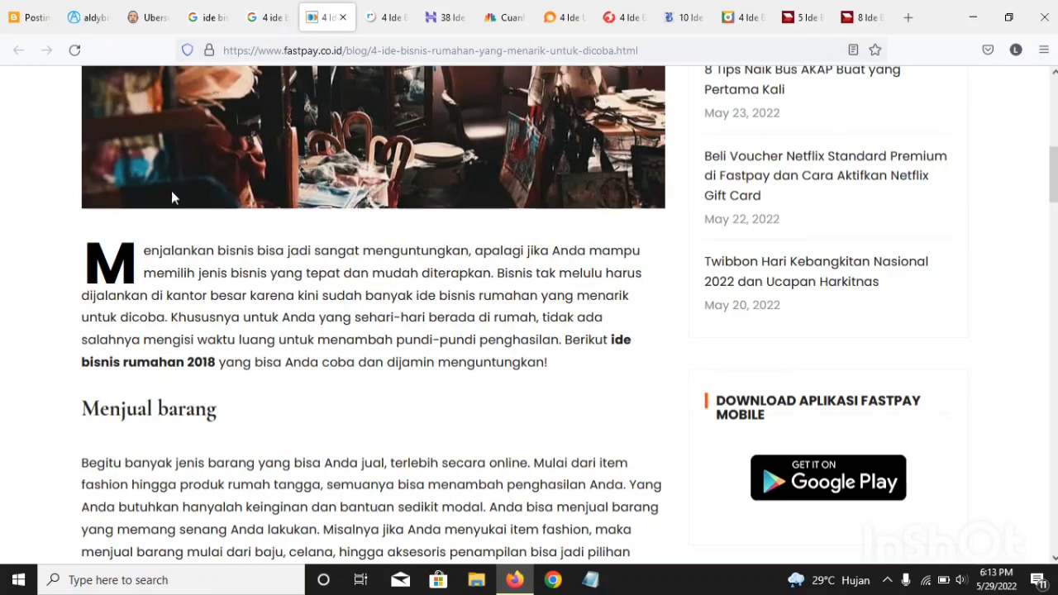
scroll(178, 240, "up", 3)
scroll(185, 271, "down", 2)
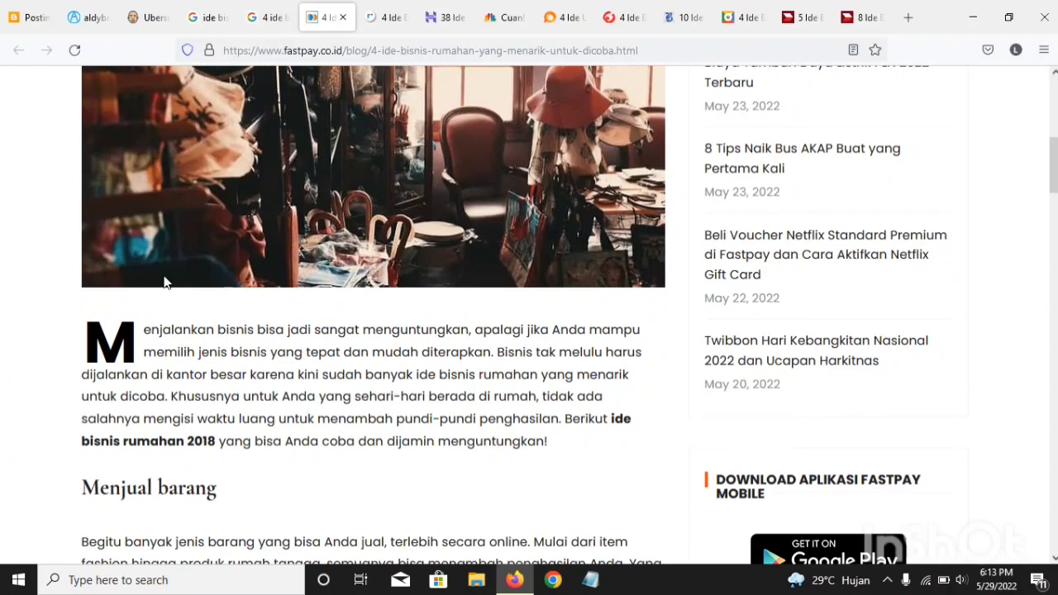
scroll(411, 475, "up", 1)
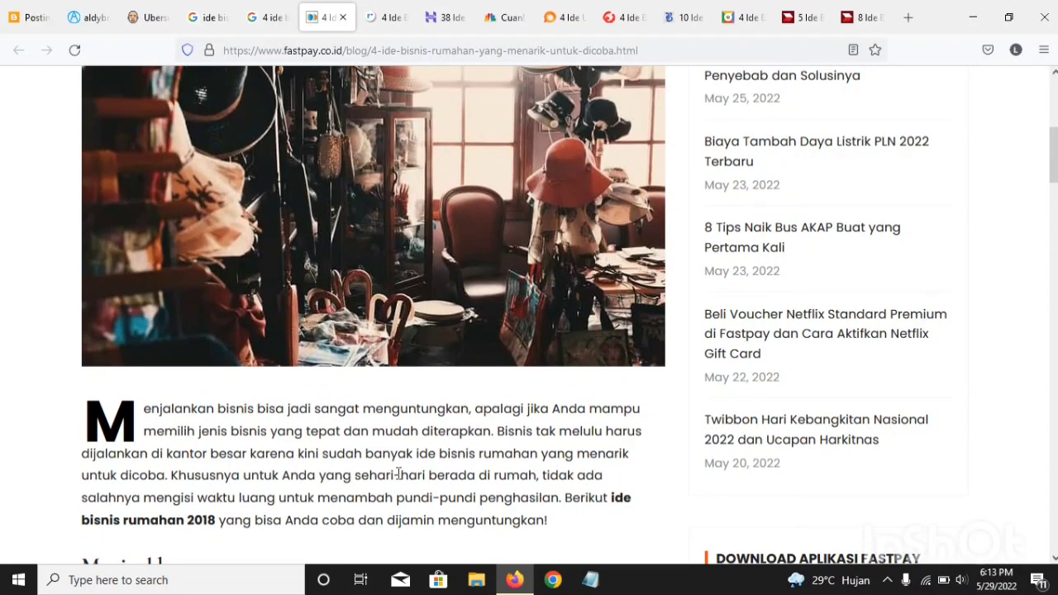
scroll(398, 473, "down", 3)
scroll(312, 406, "up", 2)
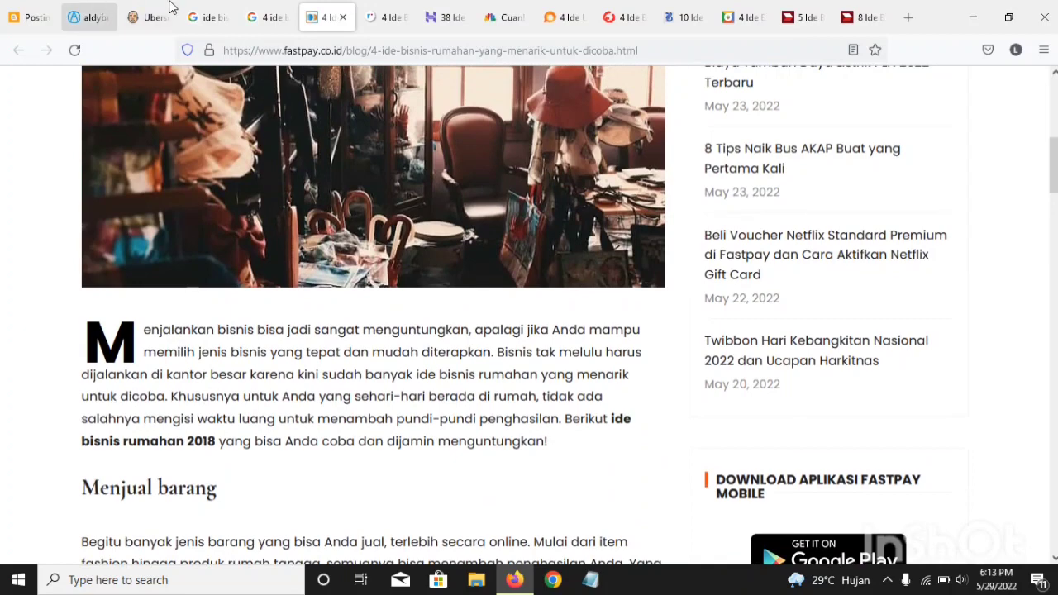
Step: Return to the Blogger post and complete the first rewritten sentence with "dan mudah diterapkan."
left_click(30, 16)
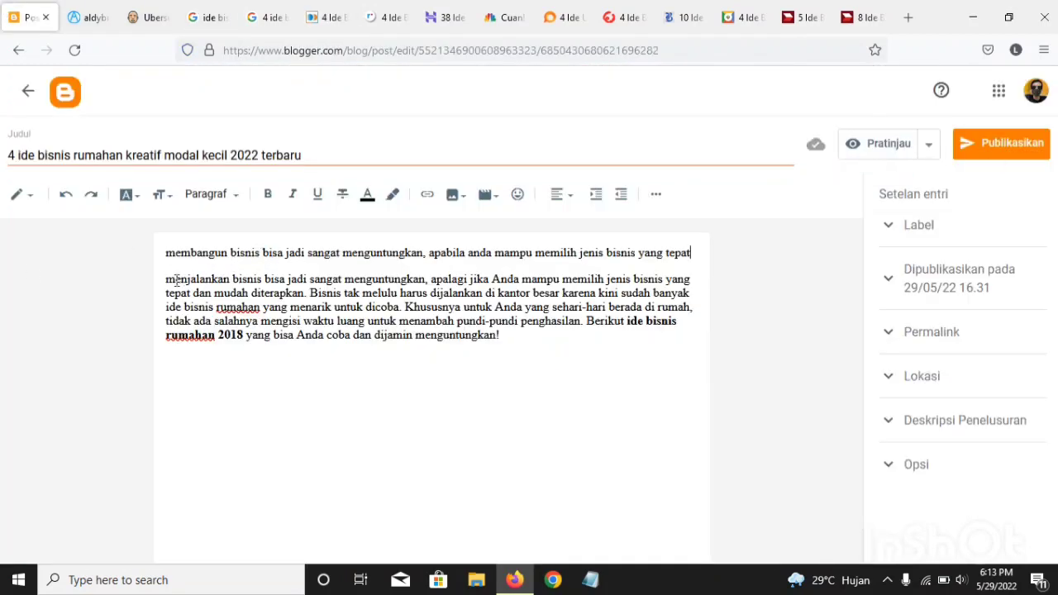
left_click_drag(174, 280, 540, 348)
left_click(519, 335)
triple_click(253, 293)
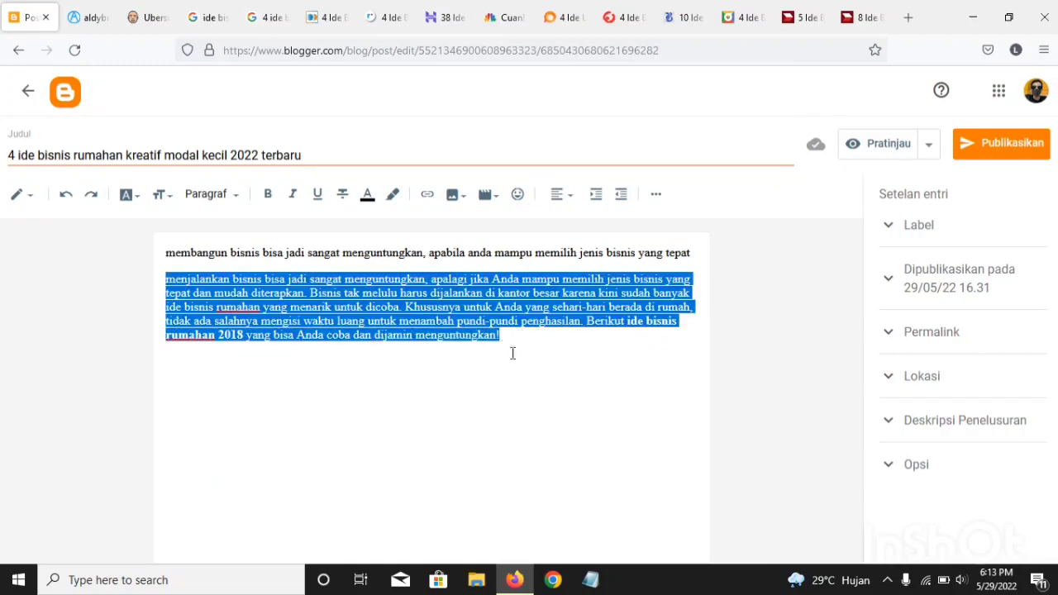
left_click(696, 253)
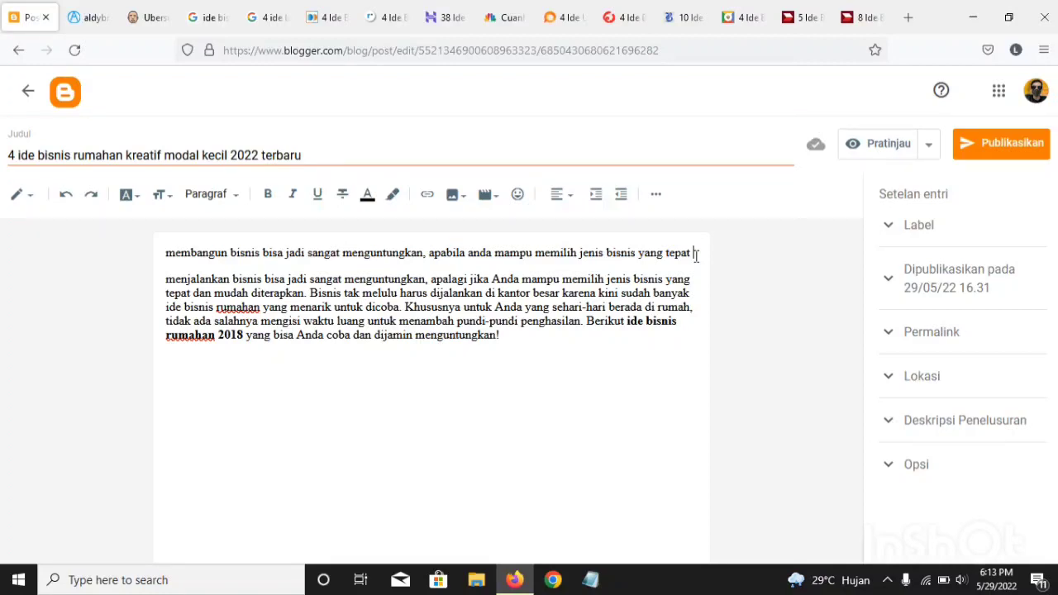
type("dan mu")
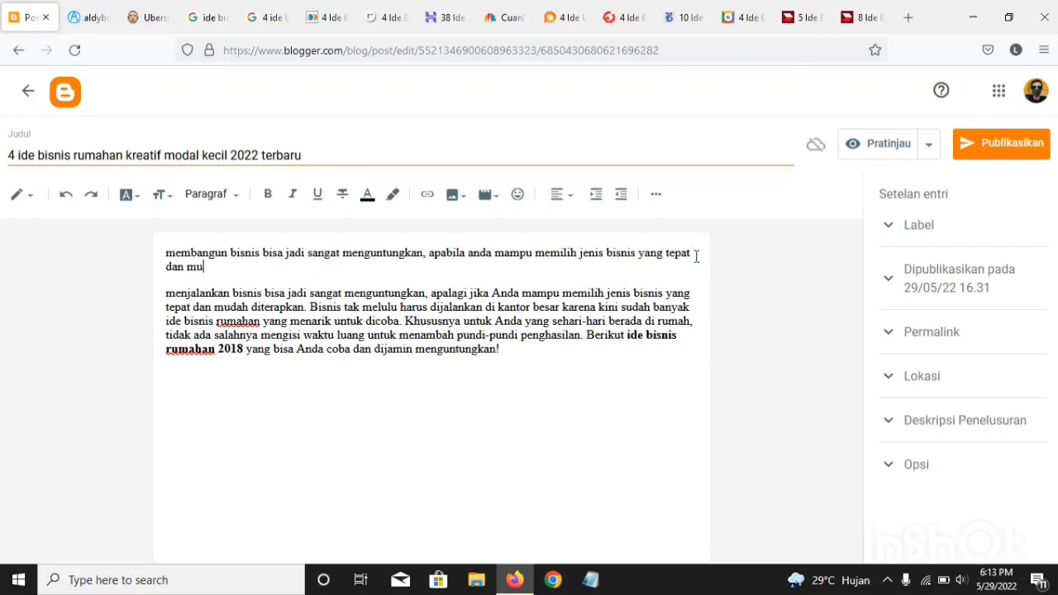
type("dah diterapkan.")
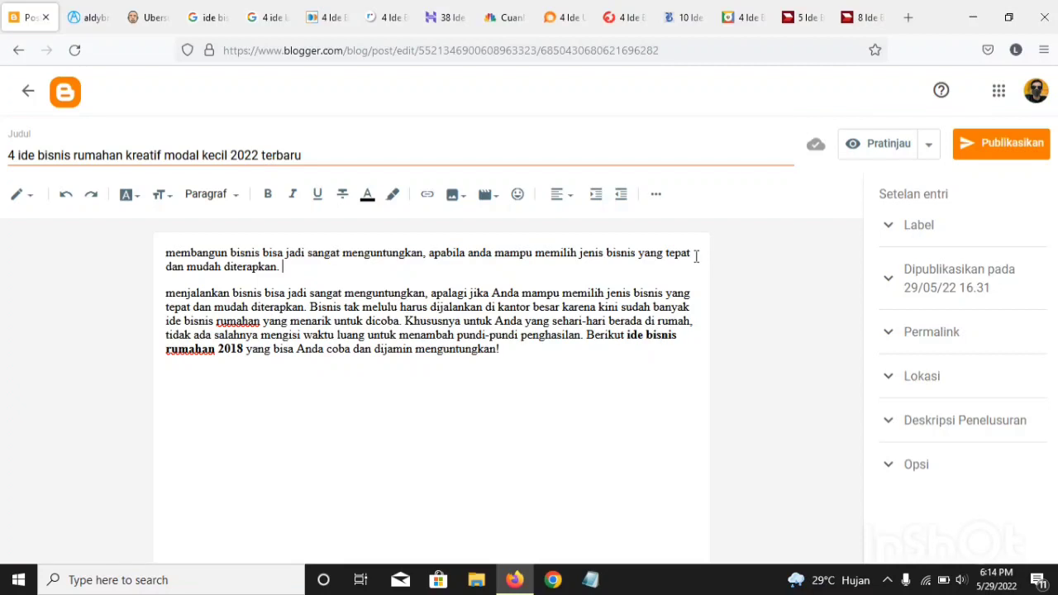
Step: Begin the second sentence of the rewritten introduction with "bisnis tidak harus dijalankan di kantor saja"
type("bisnis tidak harus")
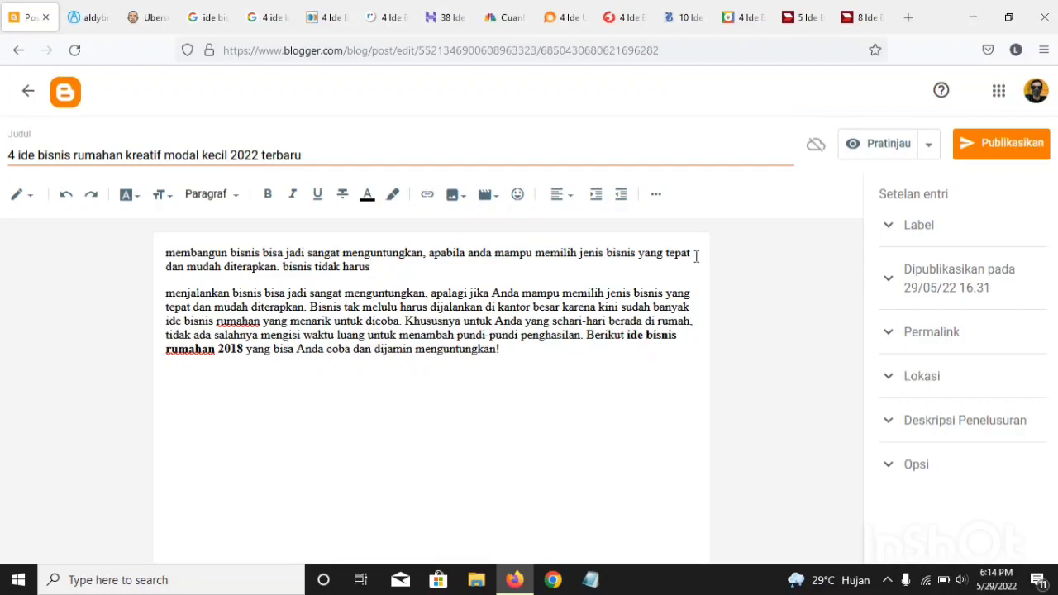
type(" dijalankan di ka")
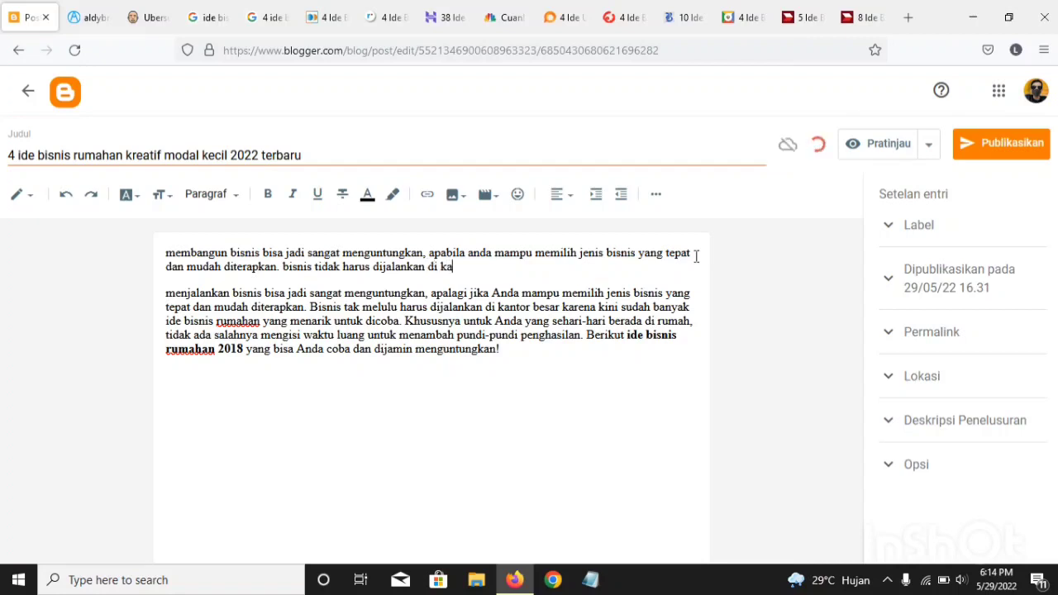
type("nto")
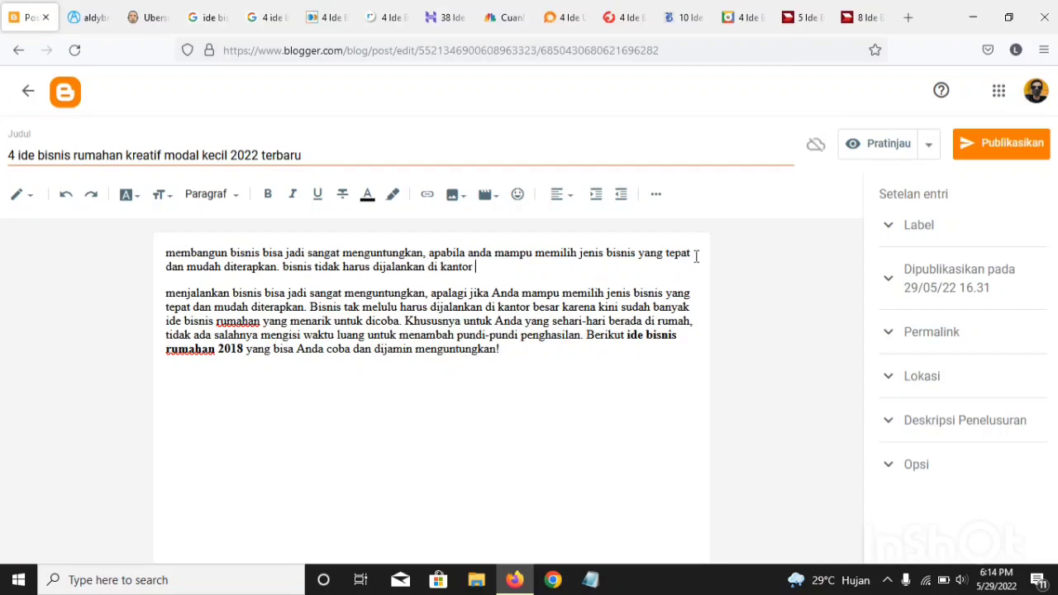
type("r saja")
key("BackSpace")
Step: Extend the second sentence with ", sekarang ini sudah banyak ide bisnis rumahan"
type(". bisnis tidak harus dijalankan di kantor saja, sekarang ini ")
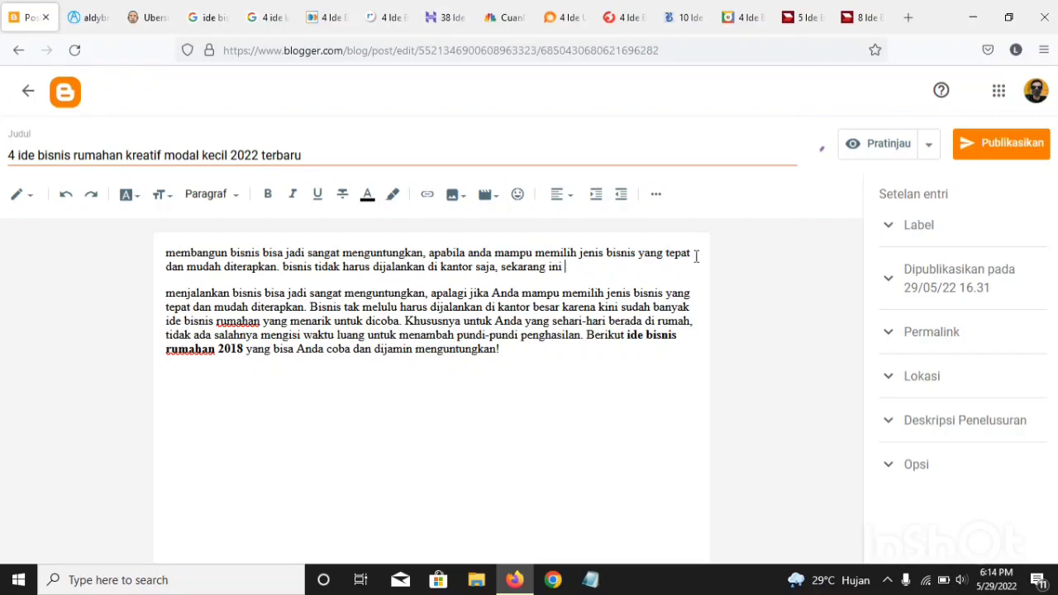
type("sudah banyak ")
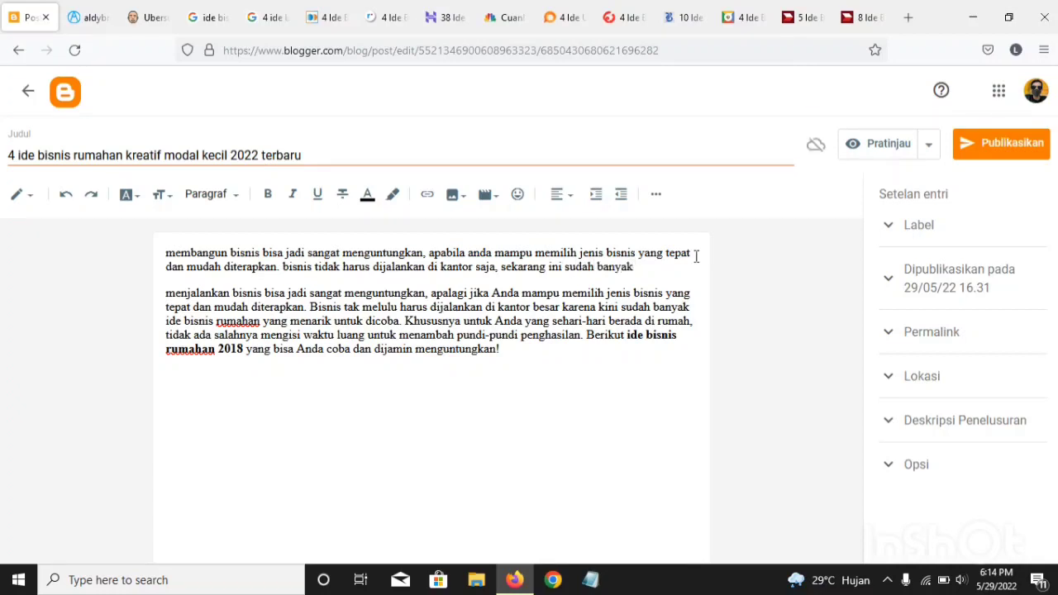
type("ide bisnis rumahan")
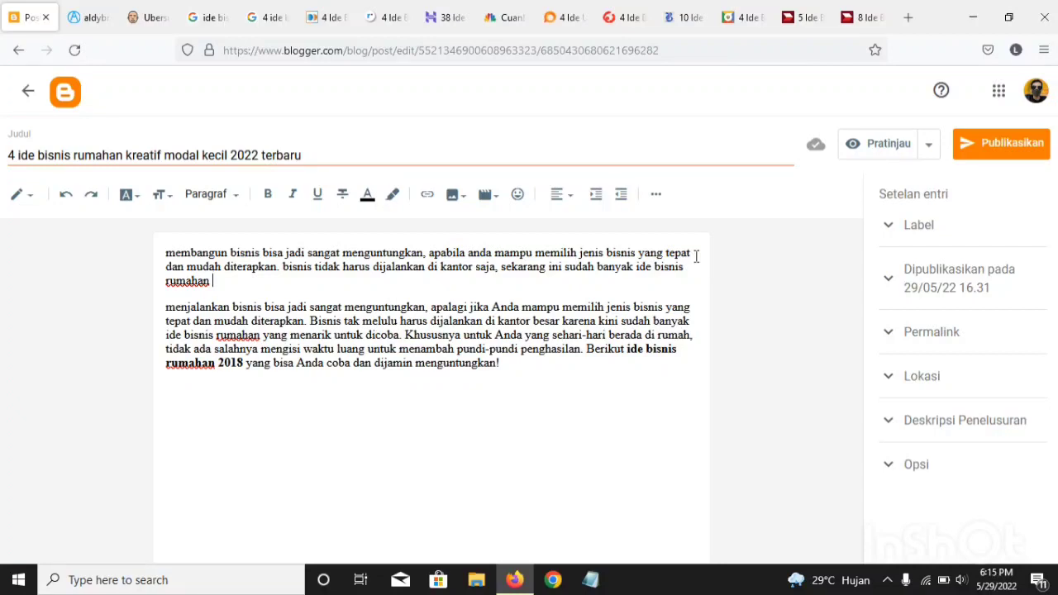
Step: Continue the second sentence with "ysng mensrik untuk dicoba"
type("ysng mensrik")
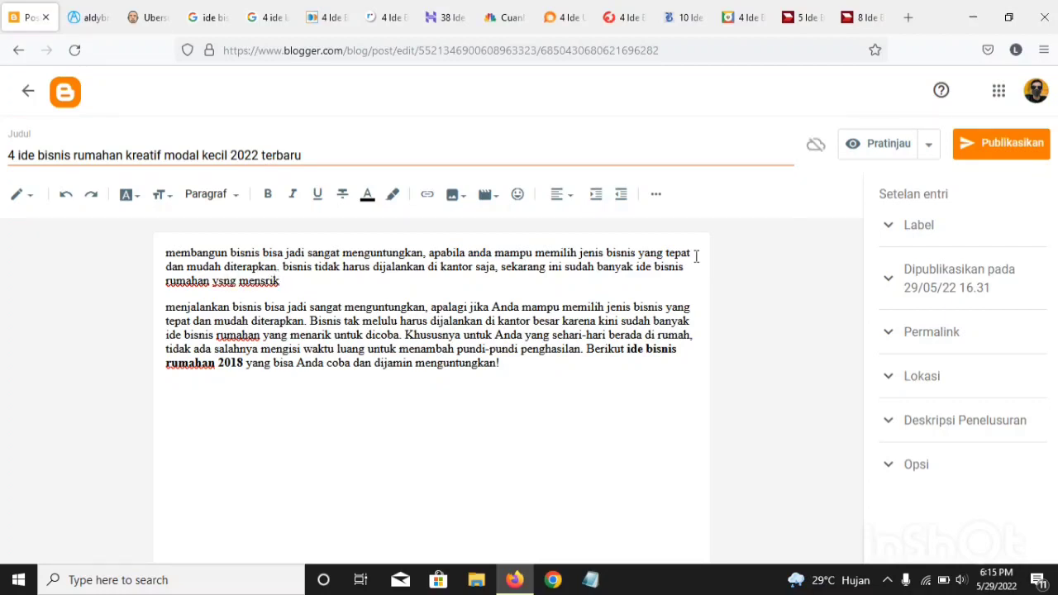
type(" untuk")
type(" dicob")
type("s")
type("s")
key("BackSpace")
key("BackSpace")
type("a")
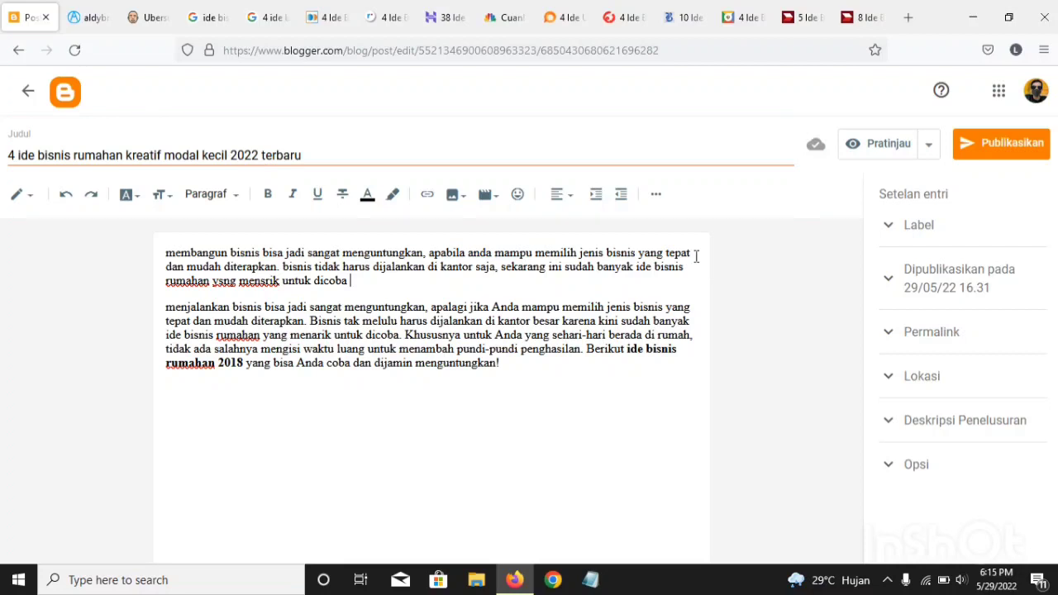
Step: Extend the second sentence of the rewritten introduction with "untuk anda yang sehari hari berada di rumah"
type("untuk anda yang ")
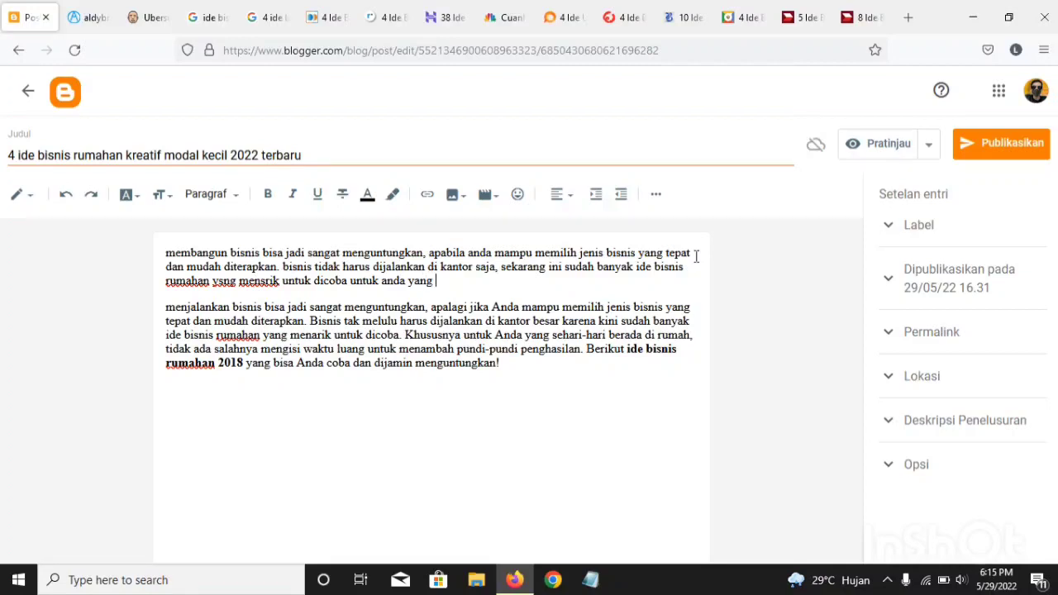
type("sehari hari berada di")
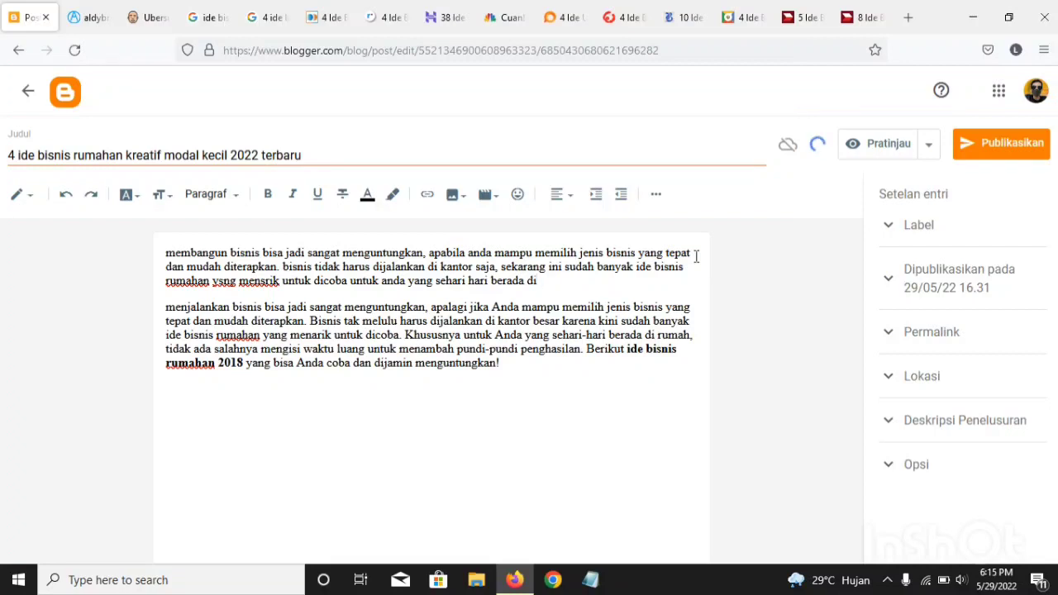
type(" rumah ")
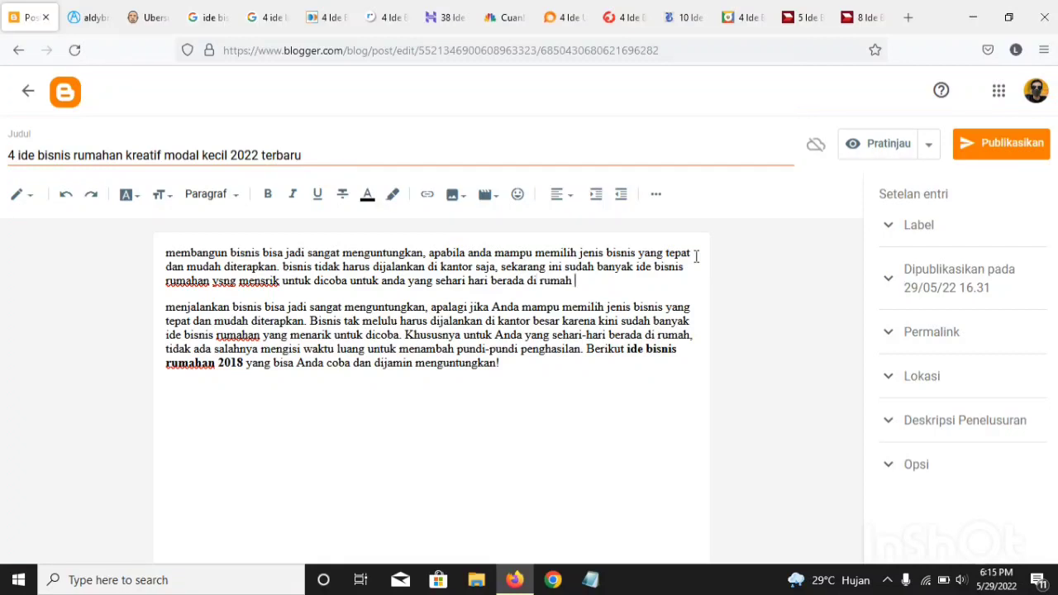
type("tidk sds dslshnys")
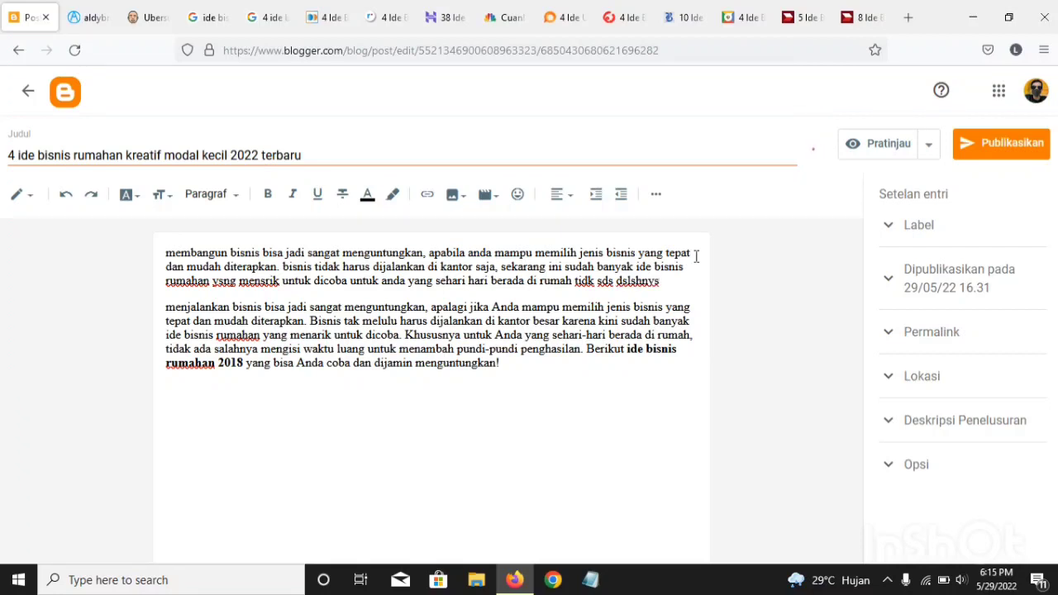
Step: Continue the introduction with "tiddak salahnya", removing the mistyped letters and the stray "dan"
key("BackSpace")
key("BackSpace")
key("BackSpace")
key("BackSpace")
key("BackSpace")
key("BackSpace")
key("BackSpace")
key("BackSpace")
key("BackSpace")
key("BackSpace")
key("BackSpace")
key("BackSpace")
key("BackSpace")
key("BackSpace")
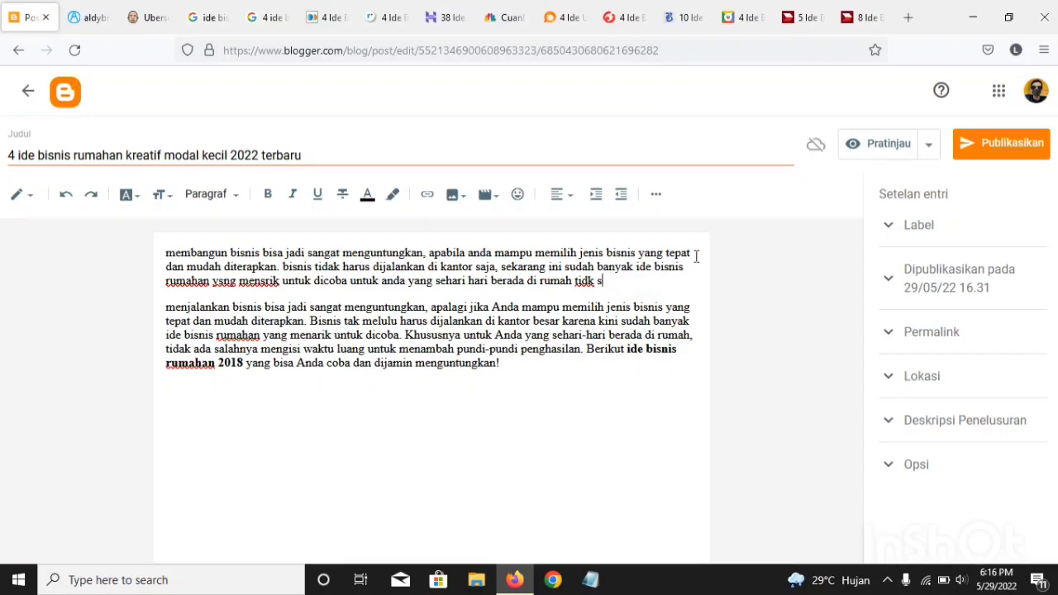
type("dak salahnya dan")
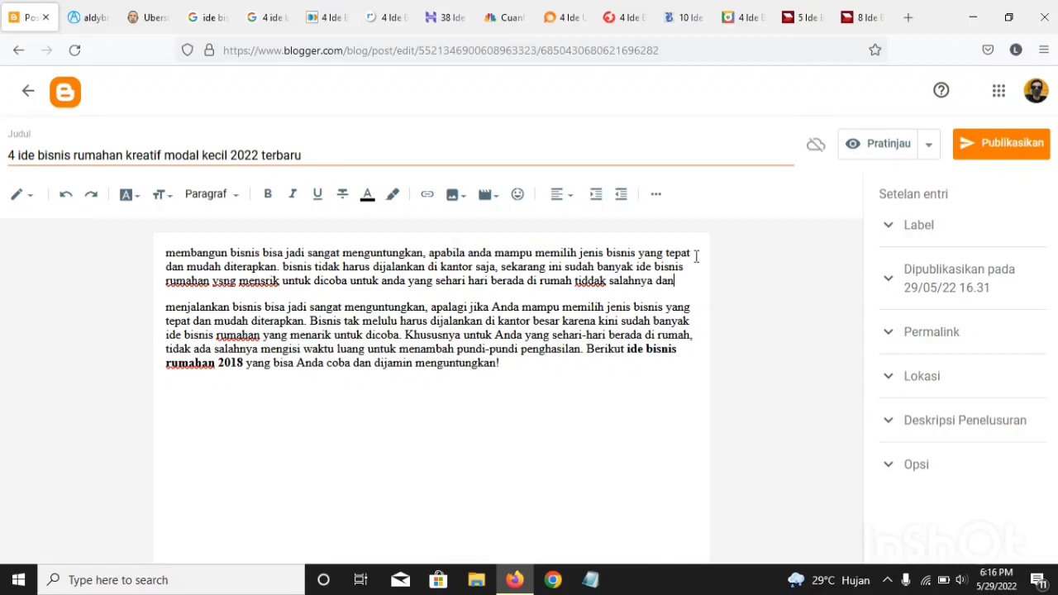
key("BackSpace")
key("BackSpace")
key("BackSpace")
Step: Add "anda mengasih waktu istirahat untuk membuat sebuah" to the introduction
type("anda mengas")
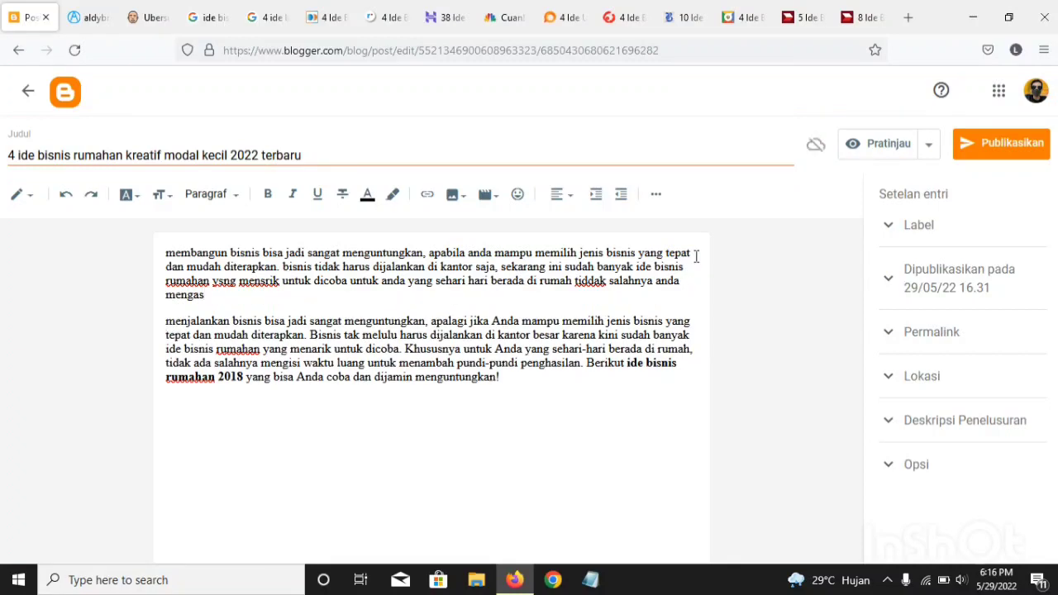
type("ih waktu istirahat u")
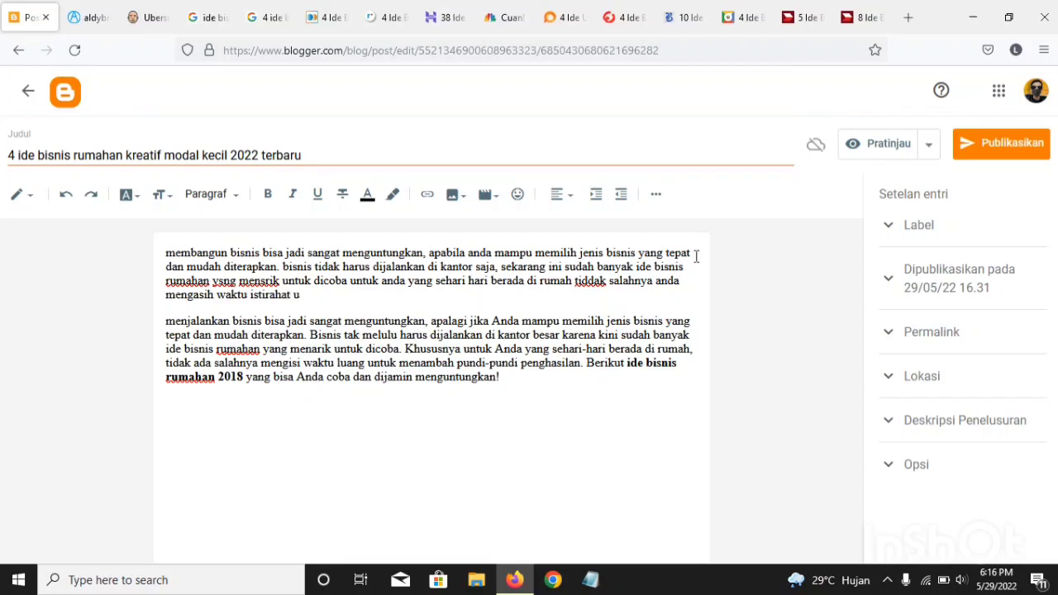
type("ntuk membuat sebuah")
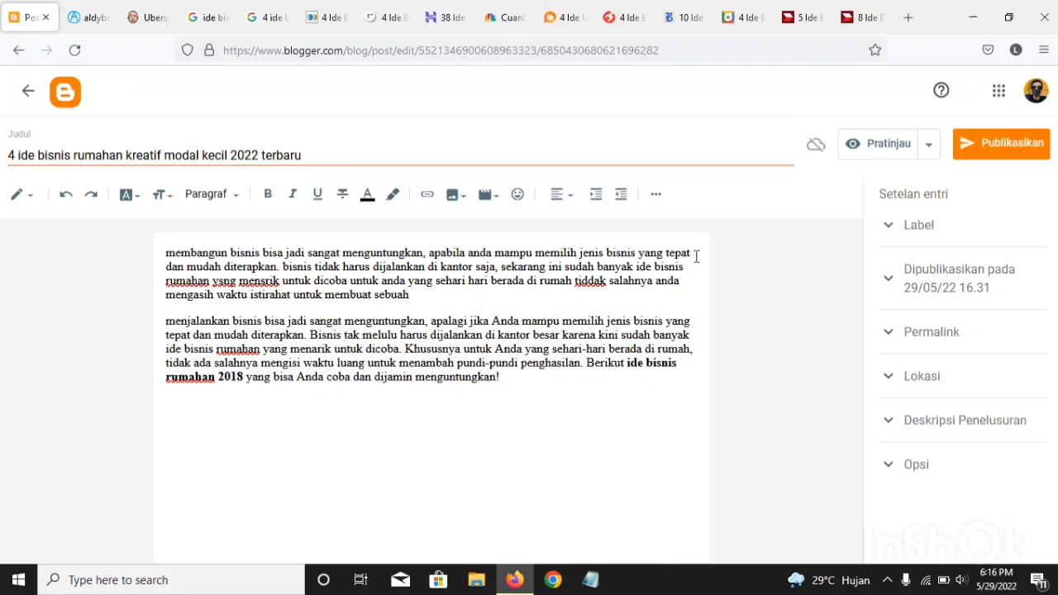
type(" usaha yang bisa di lakukan saat")
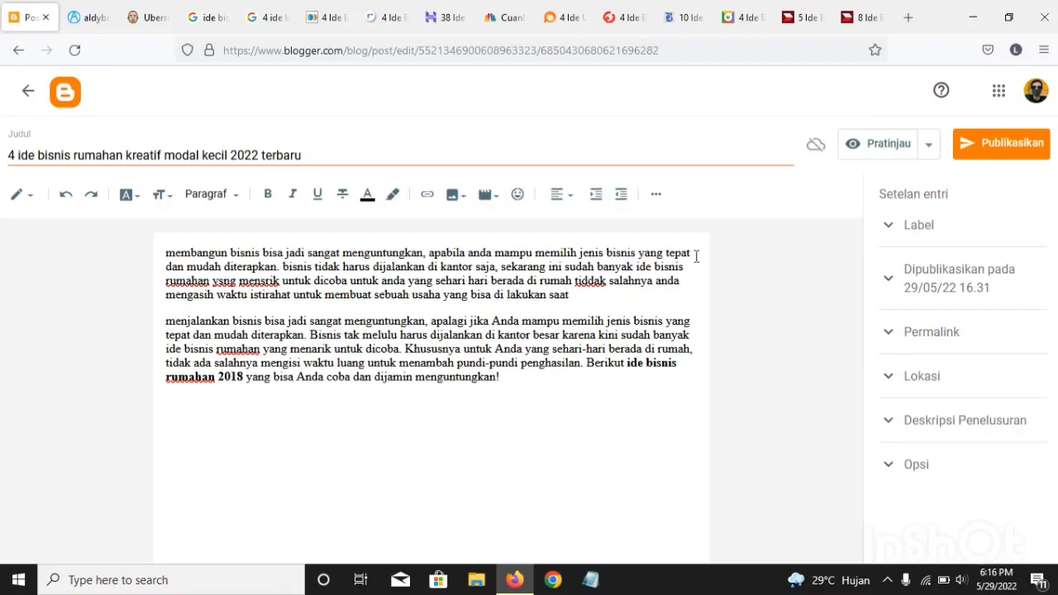
type(" berada di sekitaran r")
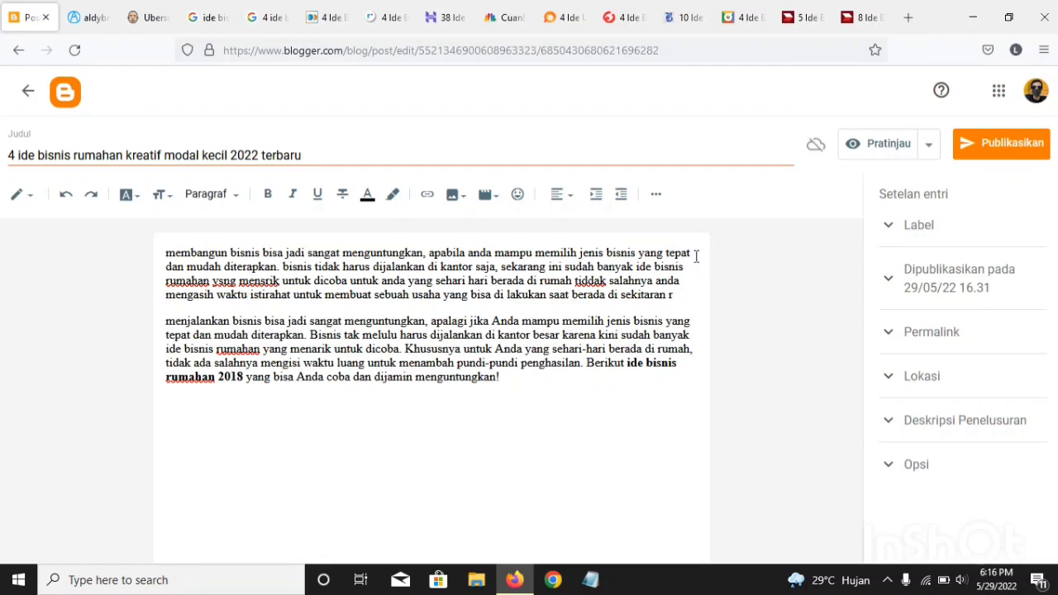
type("mah")
Step: Finish the introduction paragraph with "berada di sekitaran rumah."
key("BackSpace")
key("BackSpace")
key("BackSpace")
type("umah")
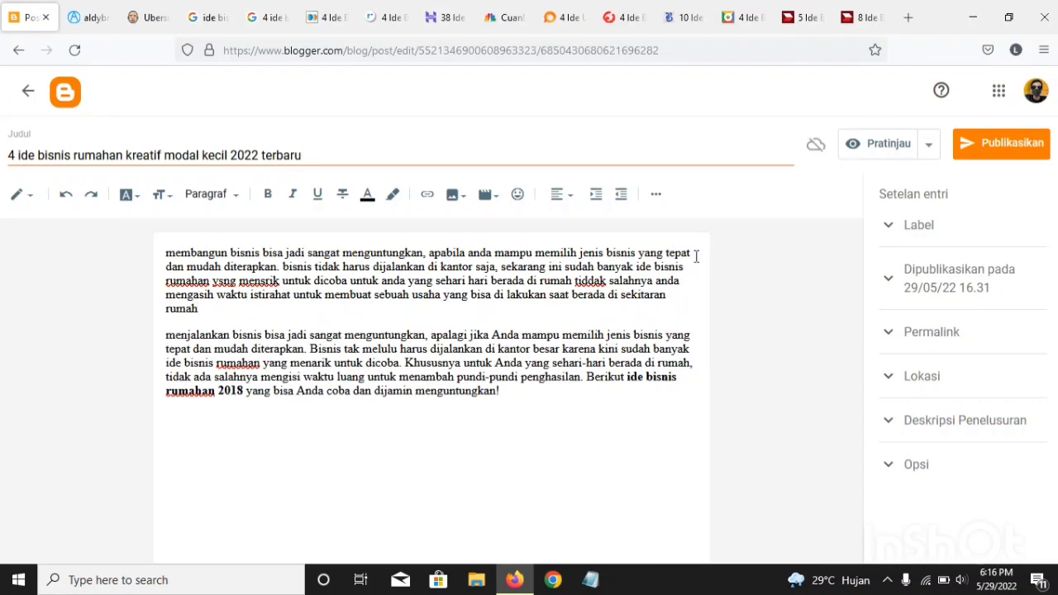
type(".")
Step: Delete the copied source paragraph beneath the rewritten introduction
left_click_drag(165, 334, 658, 591)
key("BackSpace")
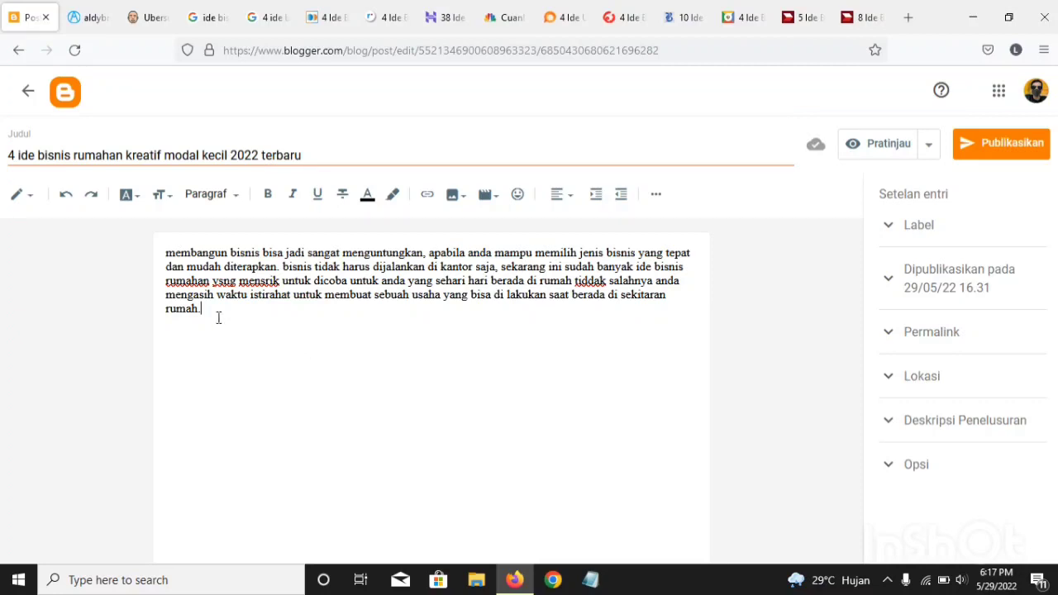
left_click_drag(218, 317, 163, 268)
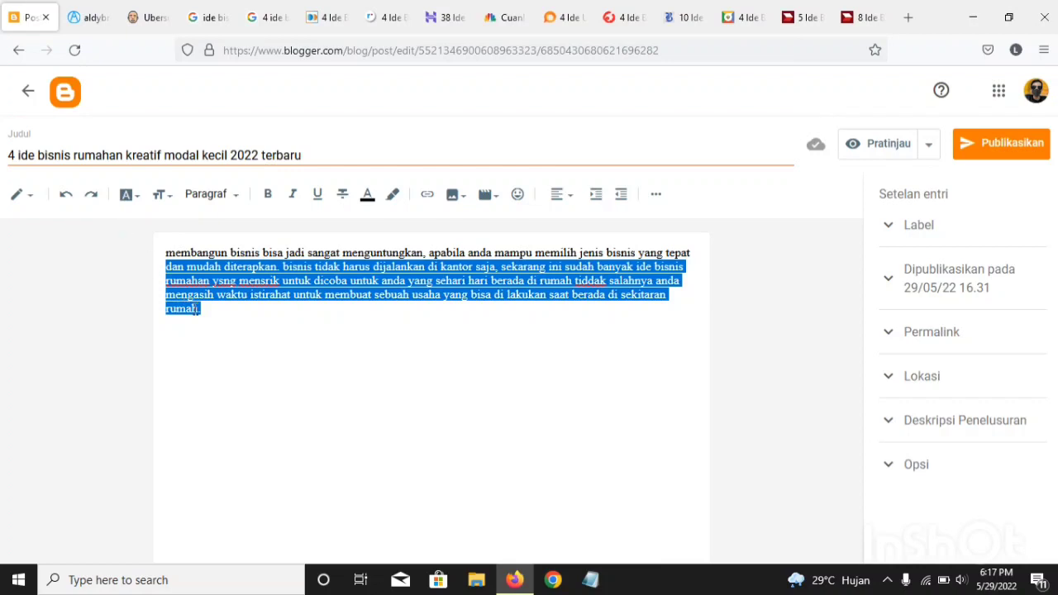
left_click_drag(205, 309, 189, 266)
left_click(340, 294)
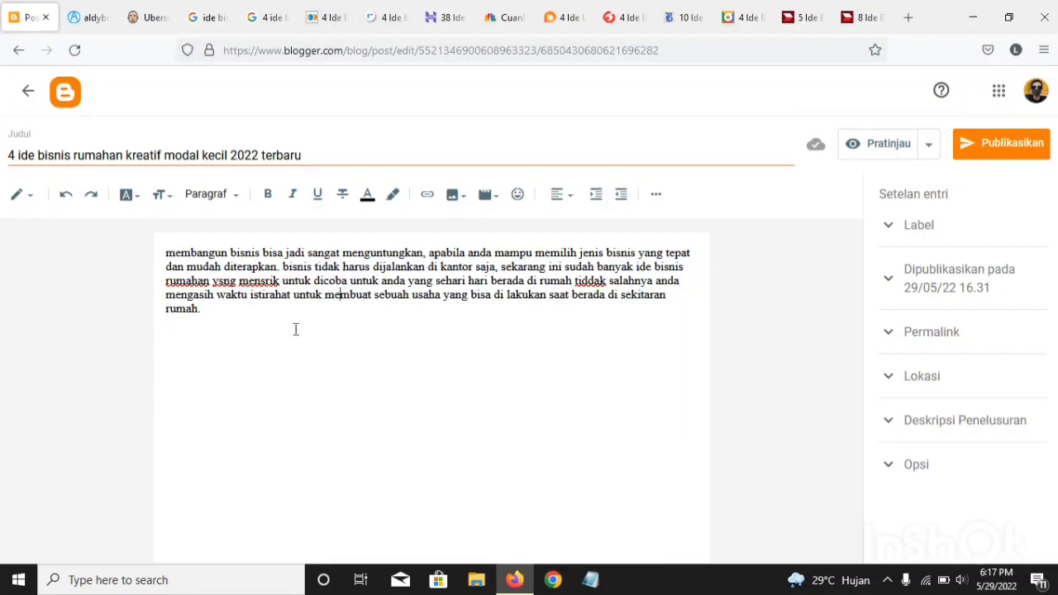
Step: Compare the business ideas listed in the Fastpay and Ringtimes Bali articles to choose a first idea for the post
left_click(319, 23)
scroll(372, 248, "down", 3)
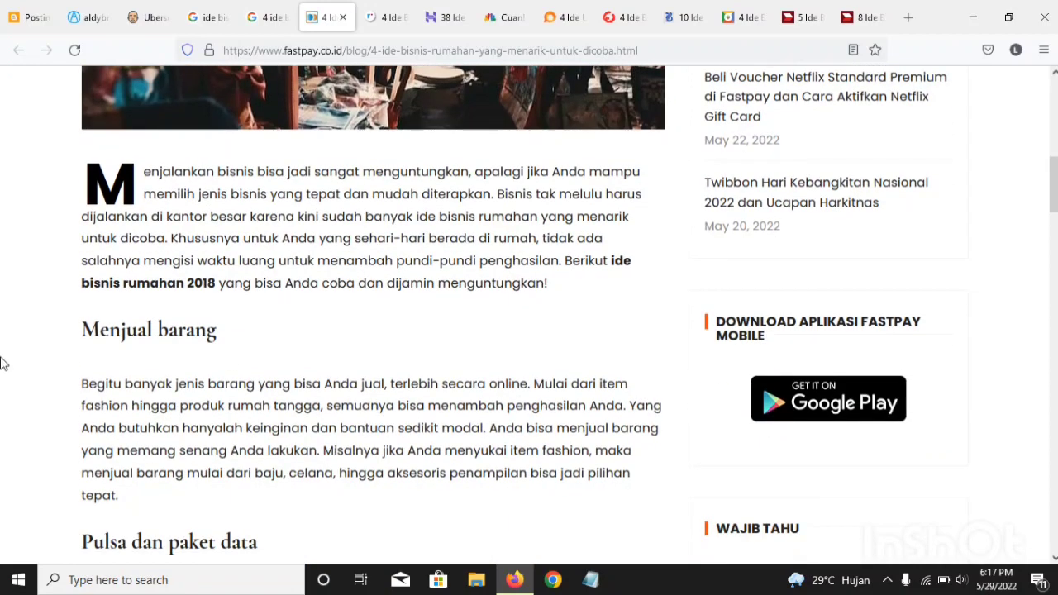
left_click(387, 19)
left_click(325, 23)
left_click(387, 17)
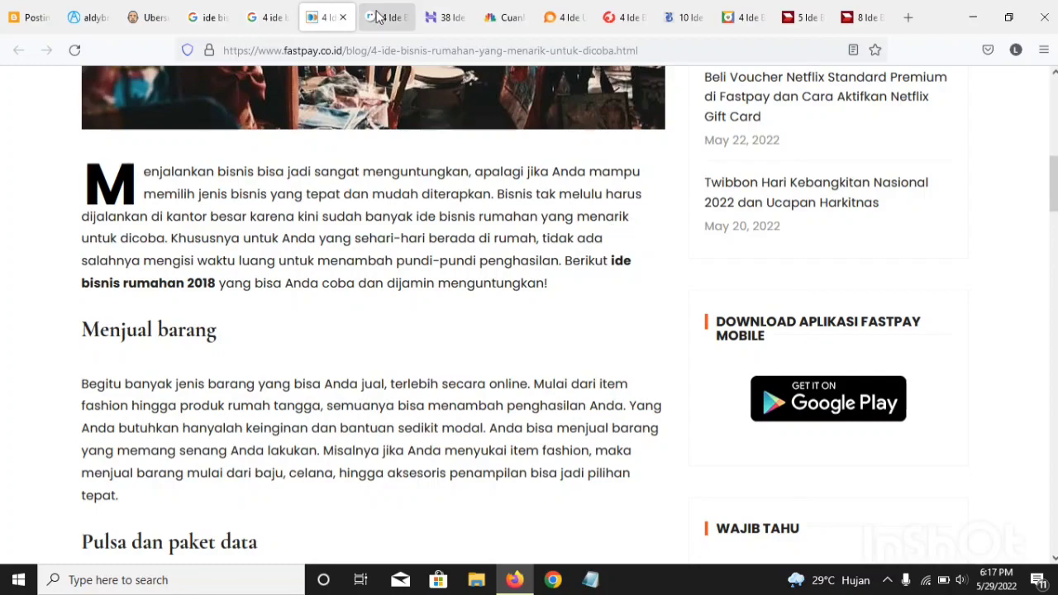
scroll(419, 220, "down", 10)
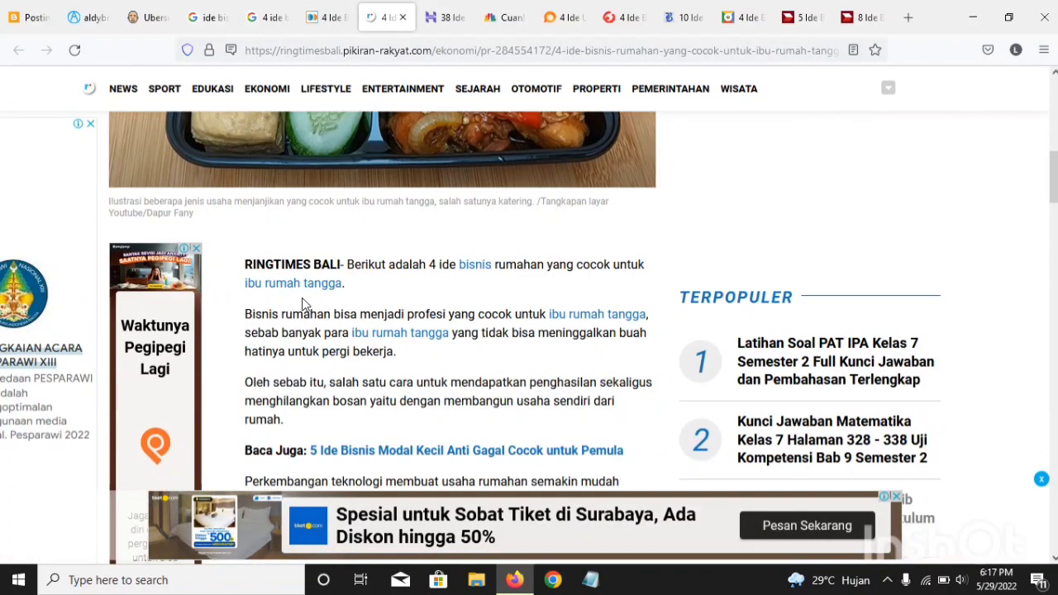
scroll(304, 299, "down", 4)
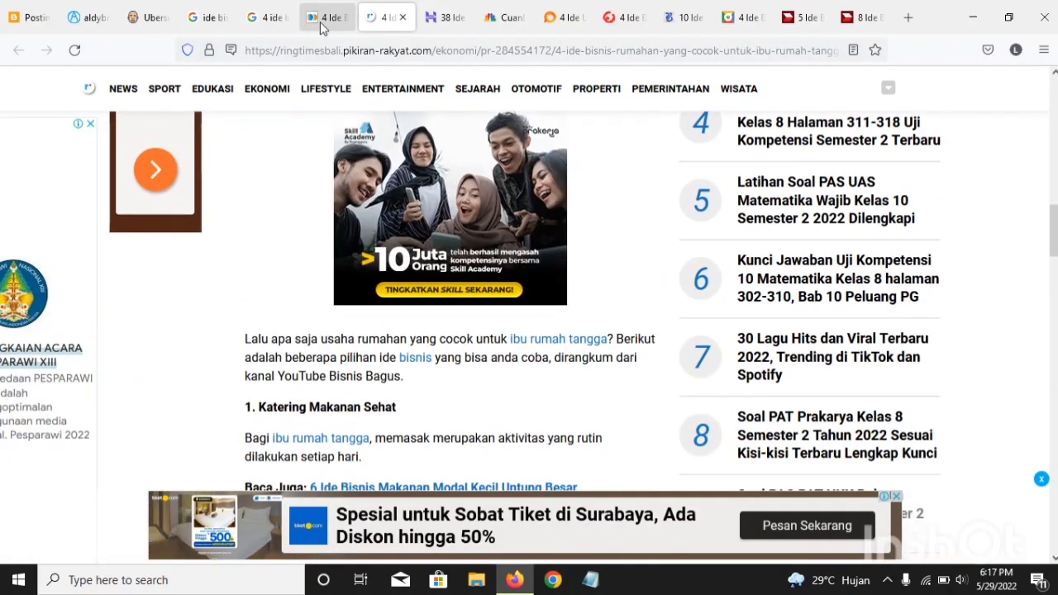
left_click(321, 25)
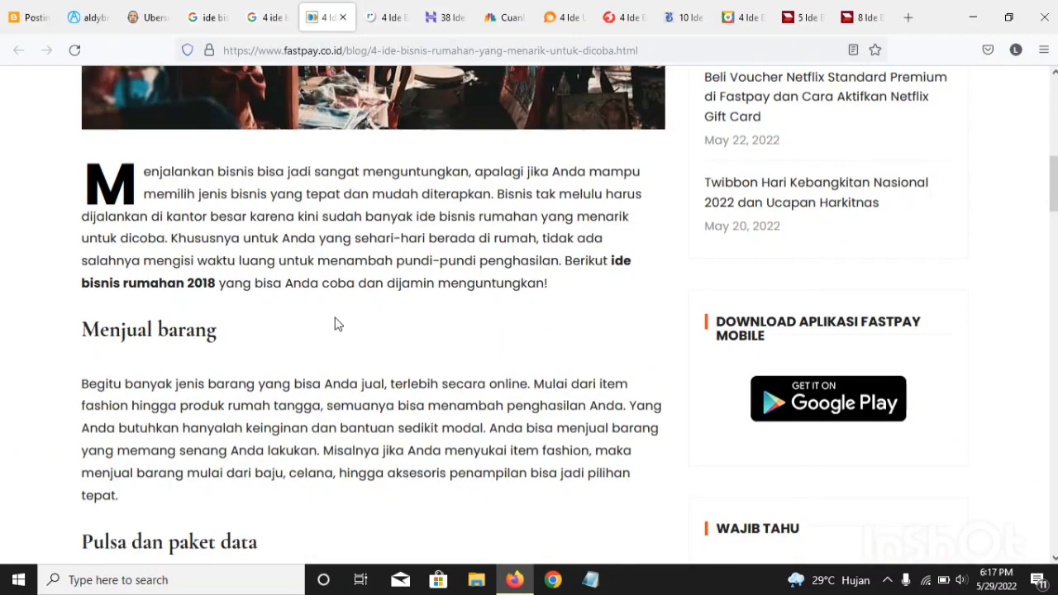
left_click(382, 17)
scroll(251, 314, "down", 8)
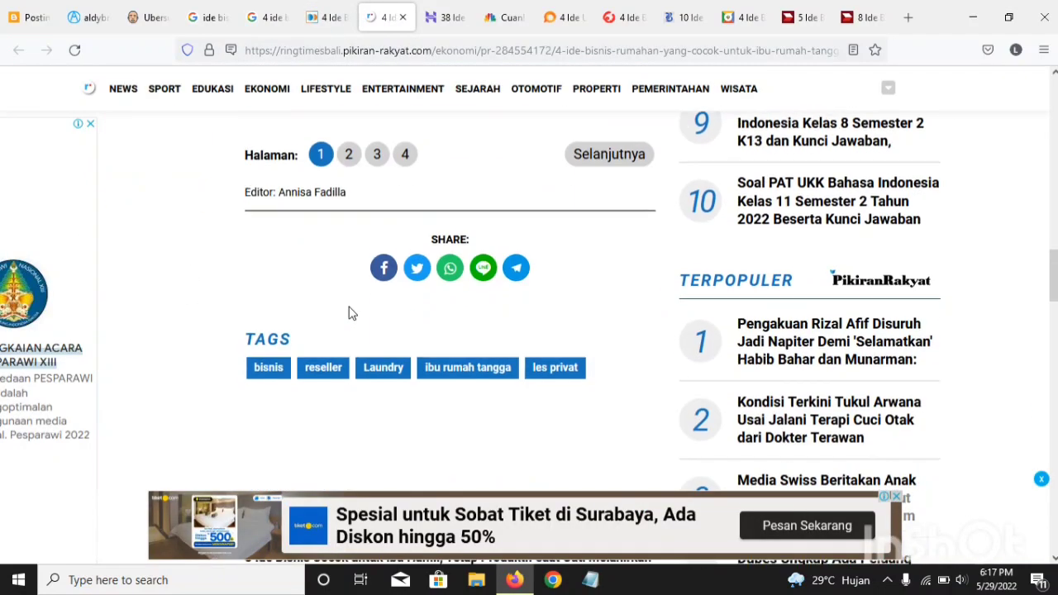
scroll(336, 302, "up", 2)
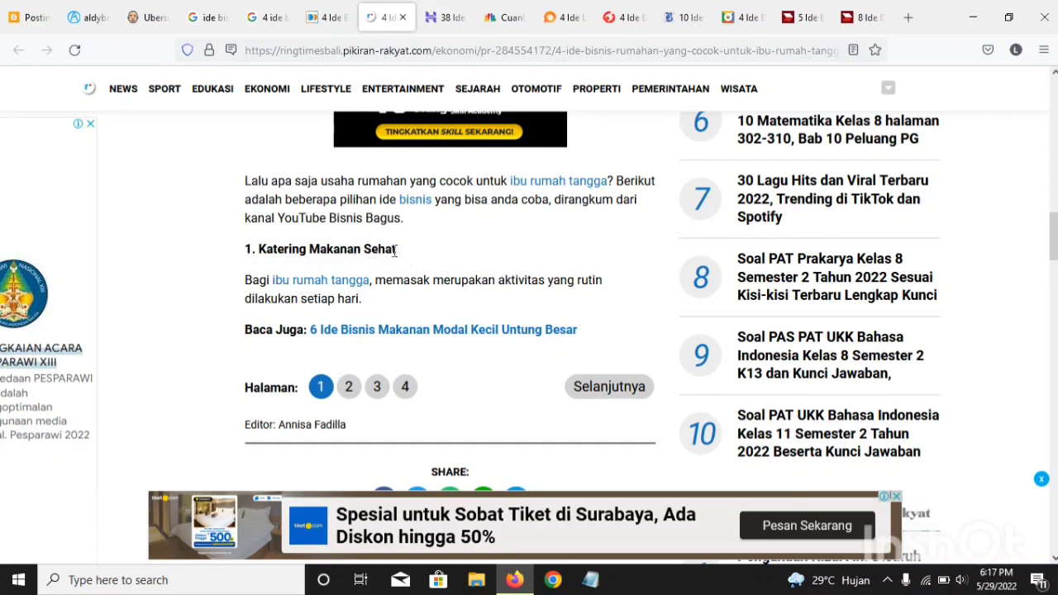
Step: Copy the heading "1. Katering Makanan Sehat" from the Ringtimes Bali article and paste it below the introduction in the Blogger post
left_click_drag(394, 248, 246, 249)
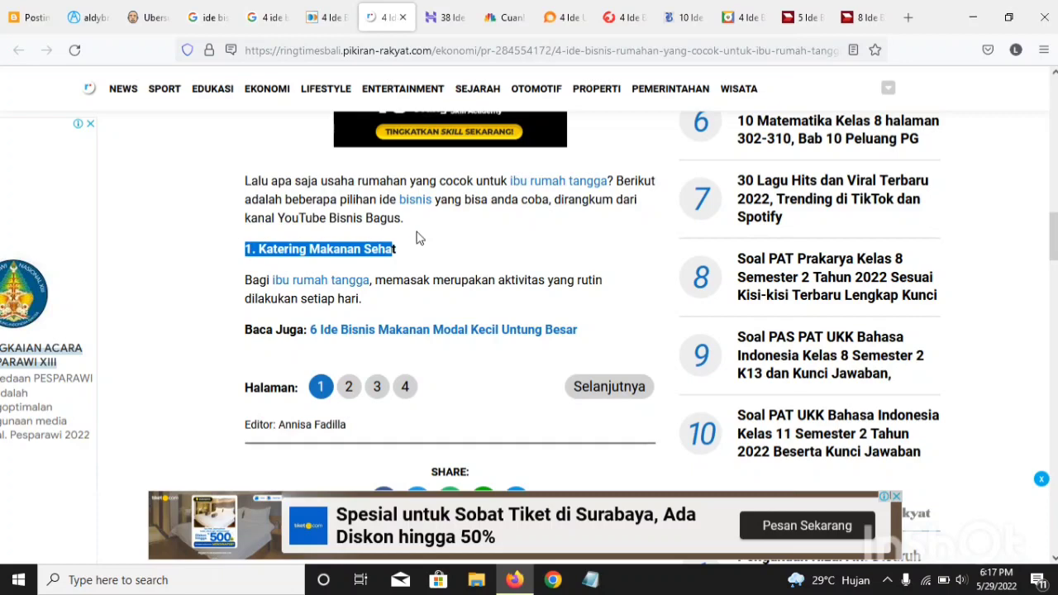
left_click_drag(397, 252, 245, 258)
right_click(245, 258)
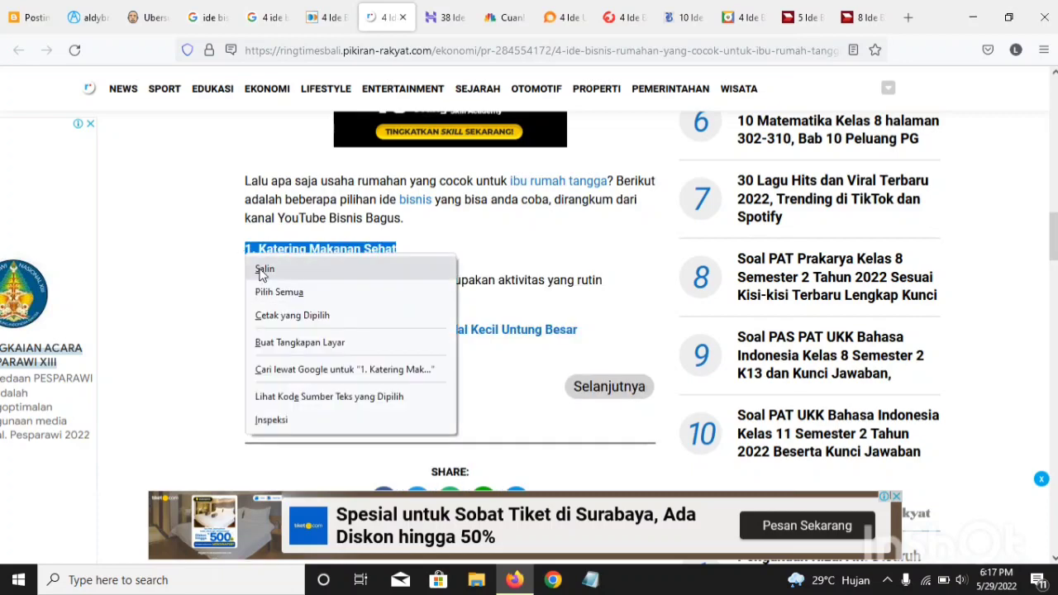
left_click(265, 268)
left_click(33, 19)
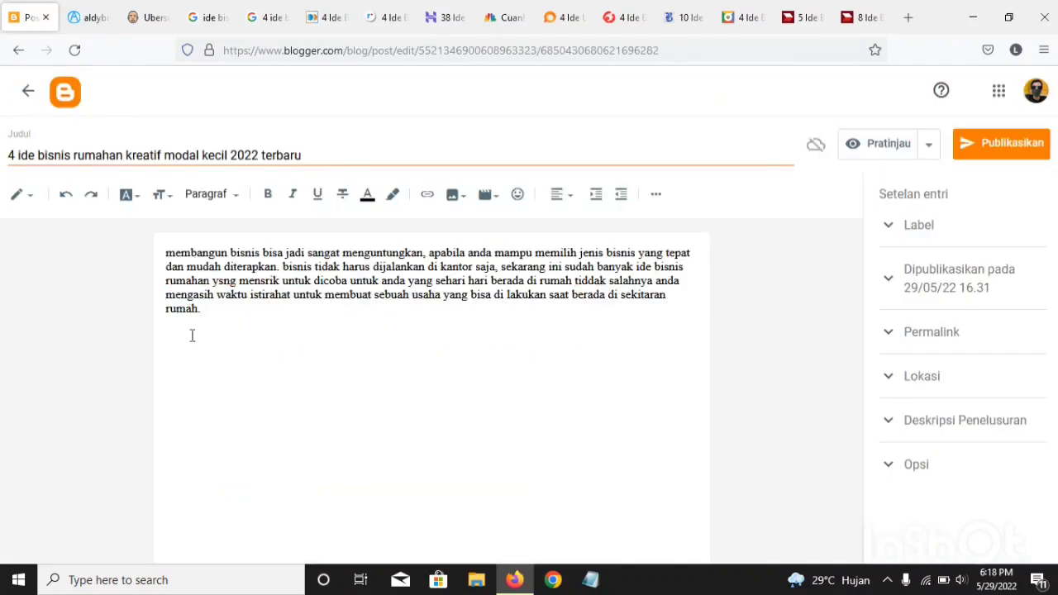
key("ctrl+v")
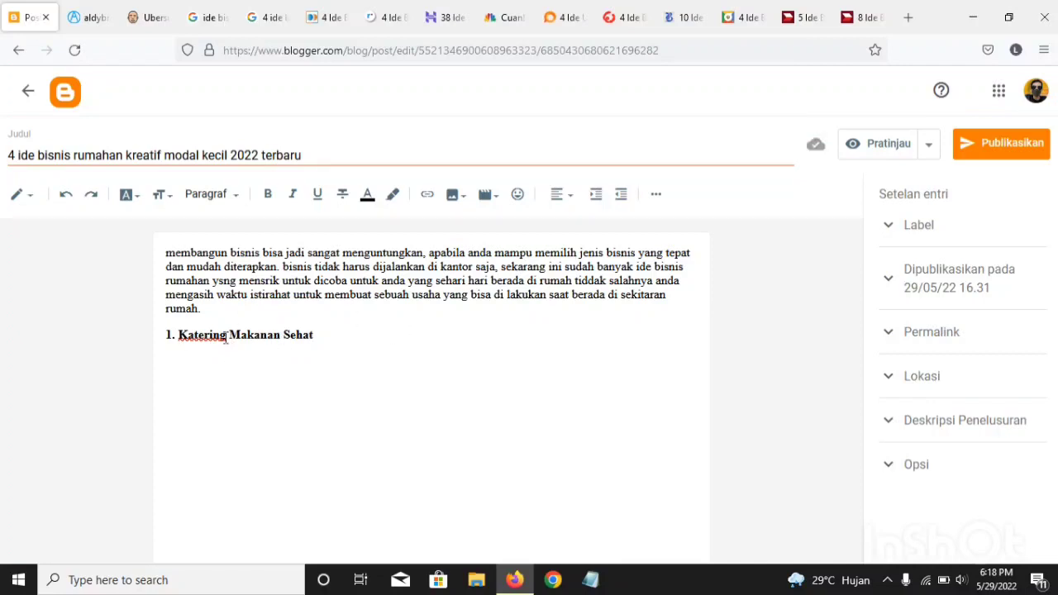
Step: Shorten the pasted heading to "1. Katering Makanan" and start a new line beneath it
left_click(281, 335)
key("shift+End")
key("BackSpace")
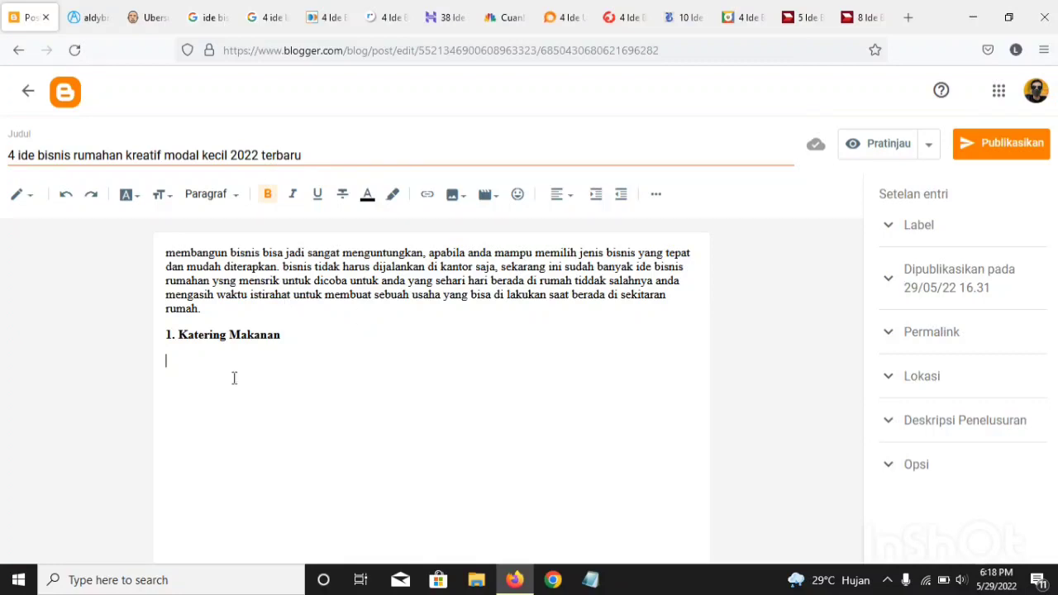
Step: Copy the sentence beginning "Bagi ibu rumah tangga" from the Ringtimes Bali article and paste it beneath the post's catering heading
left_click(382, 13)
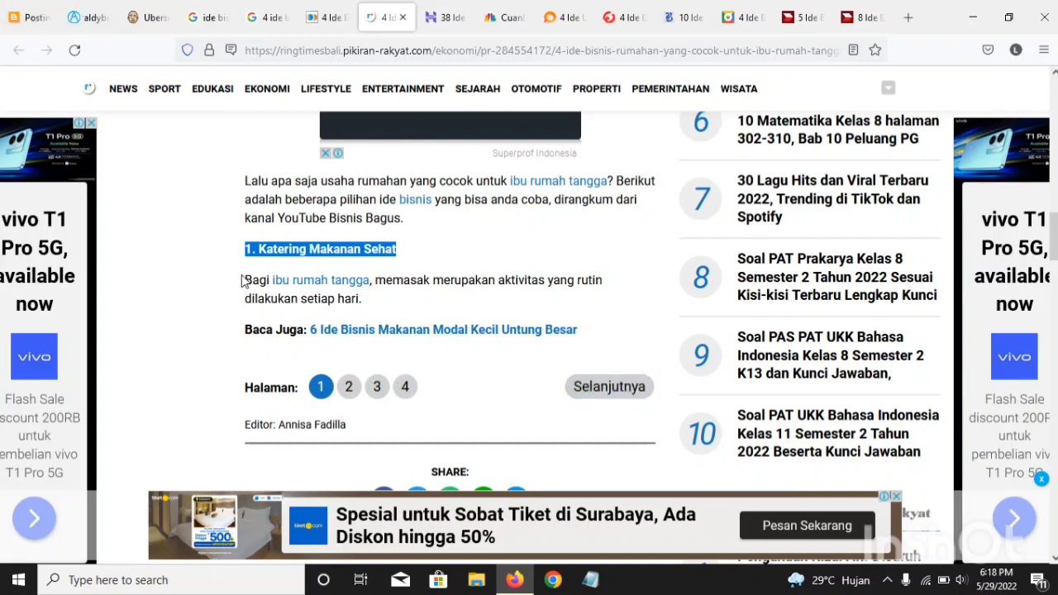
left_click_drag(246, 280, 409, 302)
right_click(411, 303)
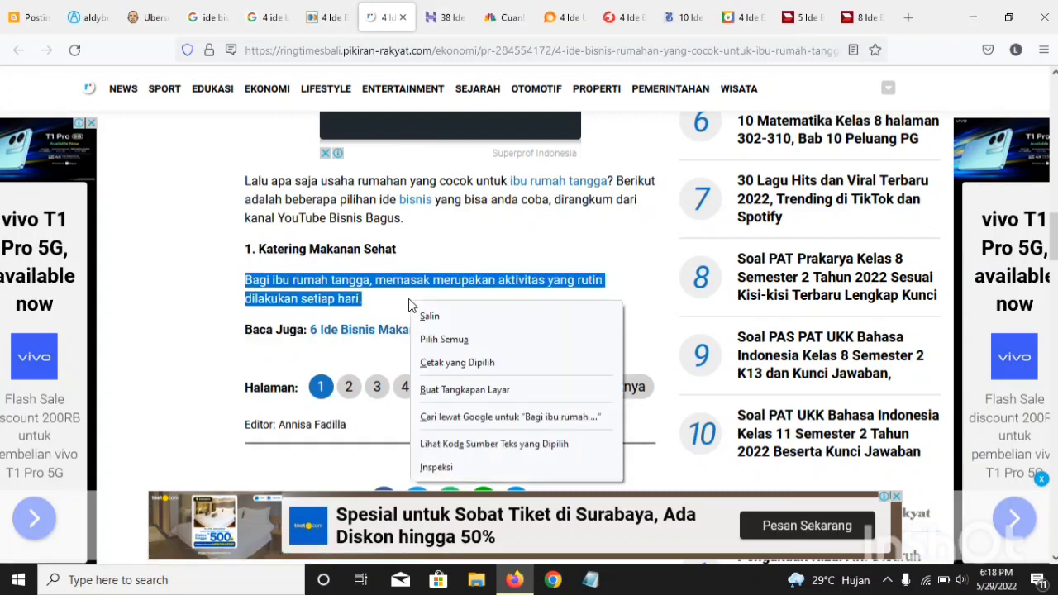
left_click(425, 307)
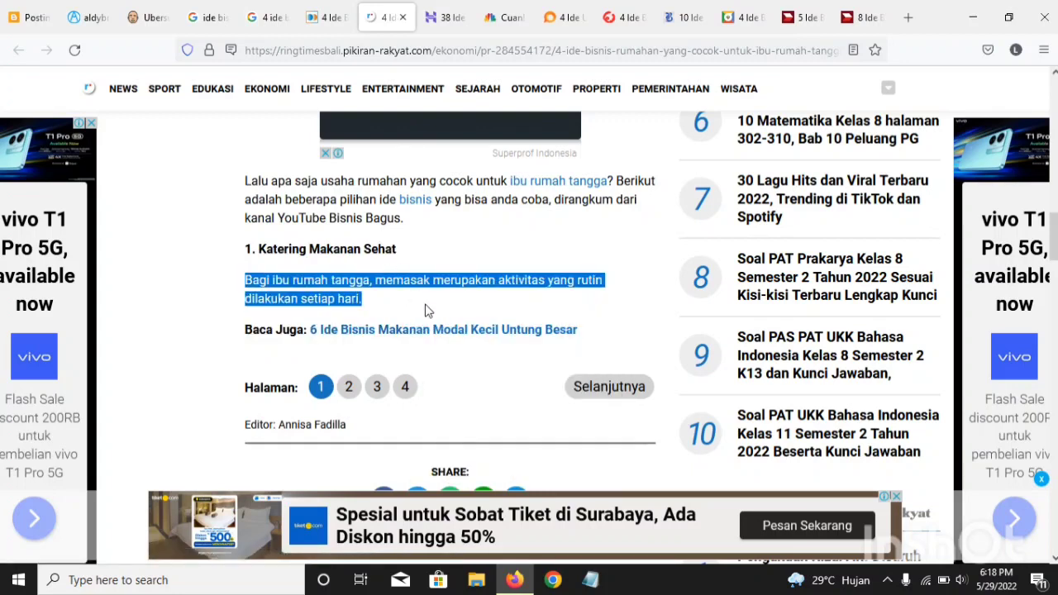
left_click(4, 10)
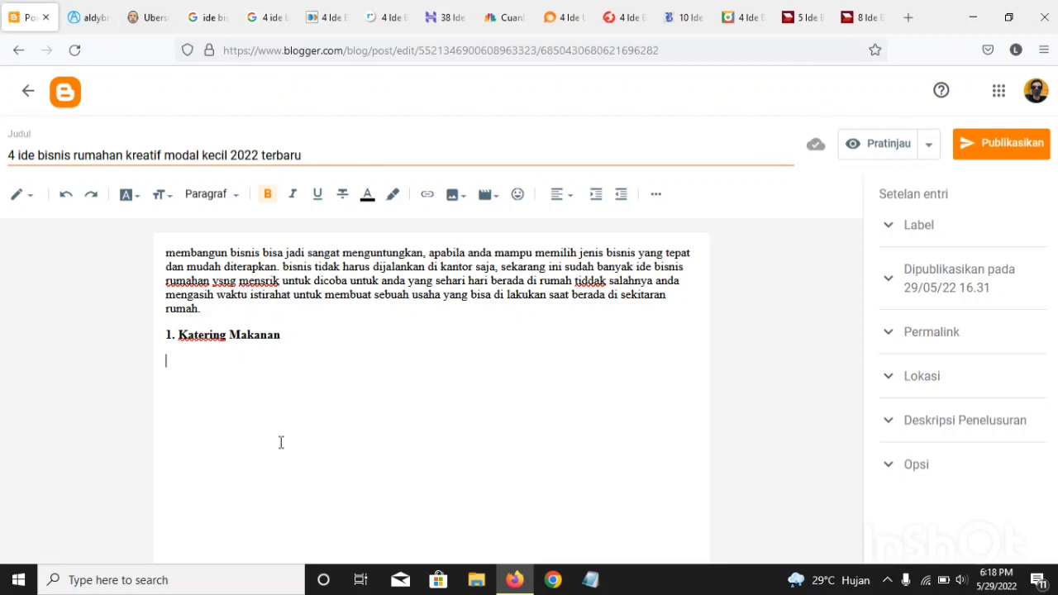
key("ctrl+v")
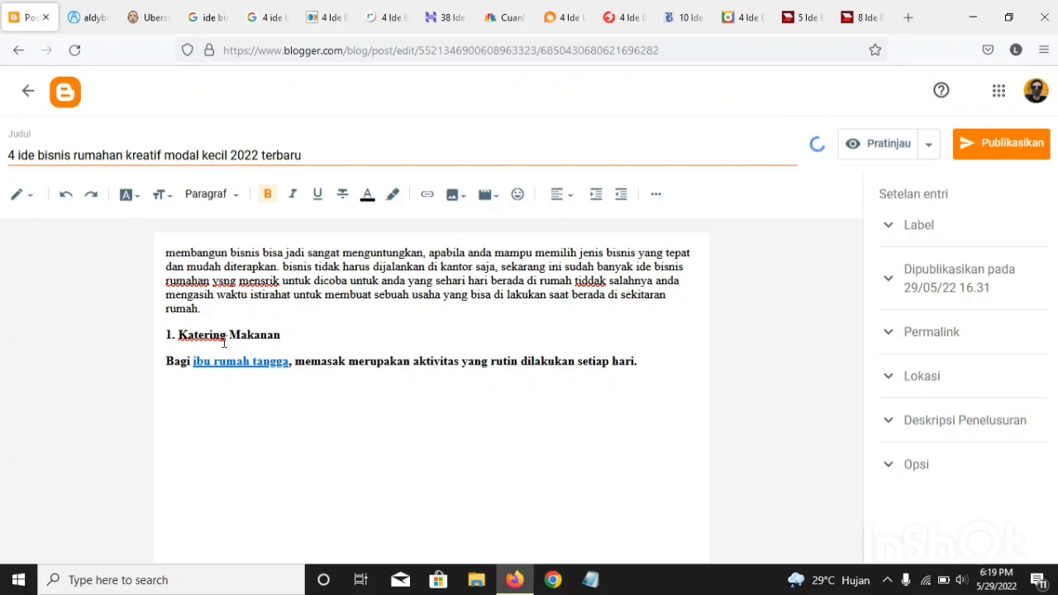
Step: Add a line between the "1. Katering Makanan" heading and the copied sentence, beginning it with "ide yang pertama yaitu"
left_click(284, 337)
key("Return")
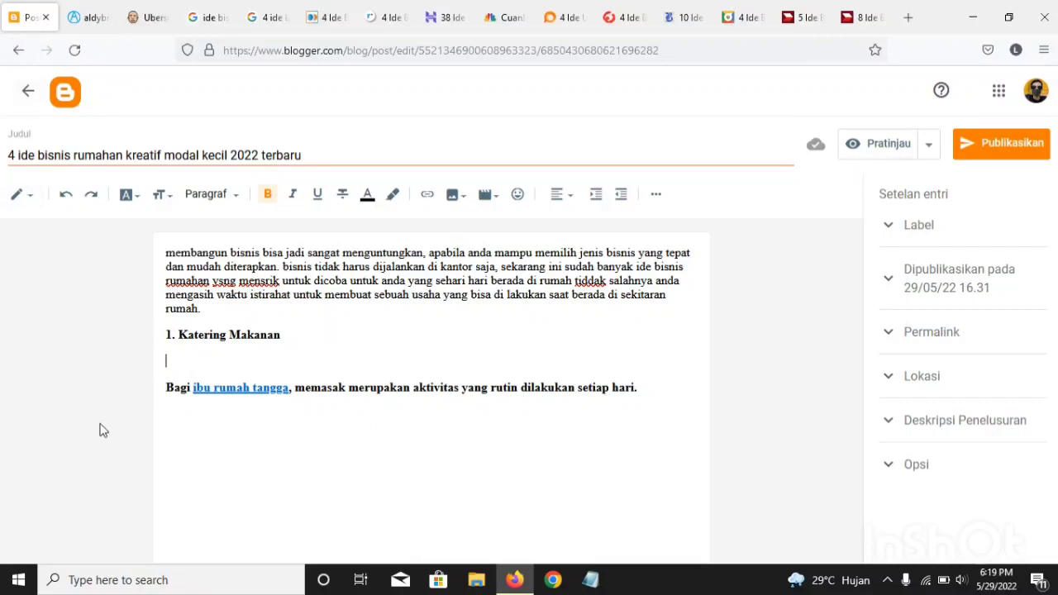
left_click_drag(165, 379, 110, 432)
left_click(202, 358)
type("ide yang pertama yaitu ")
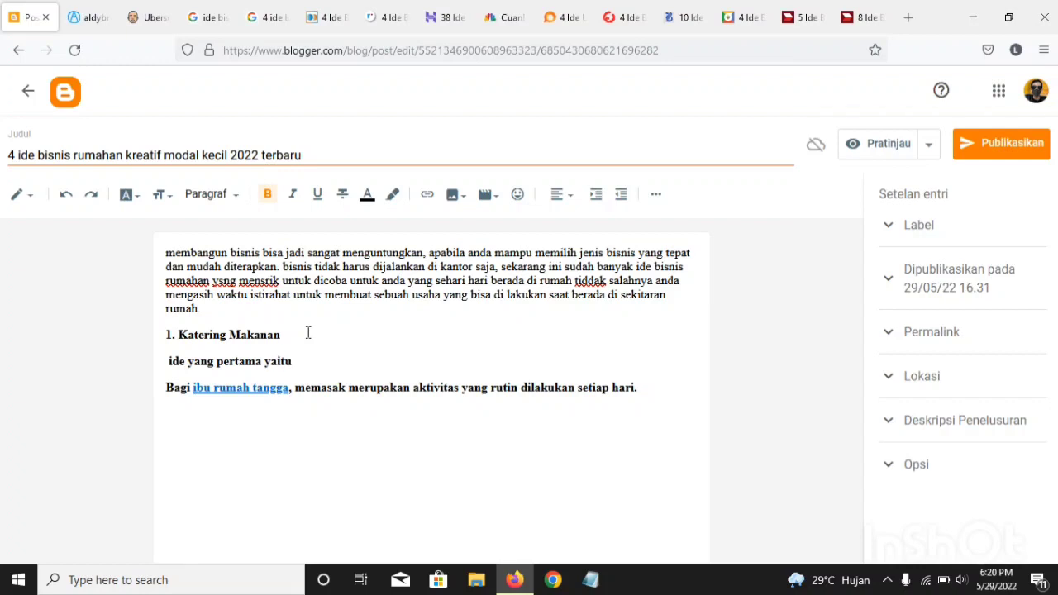
type("membuka bisnis ketring")
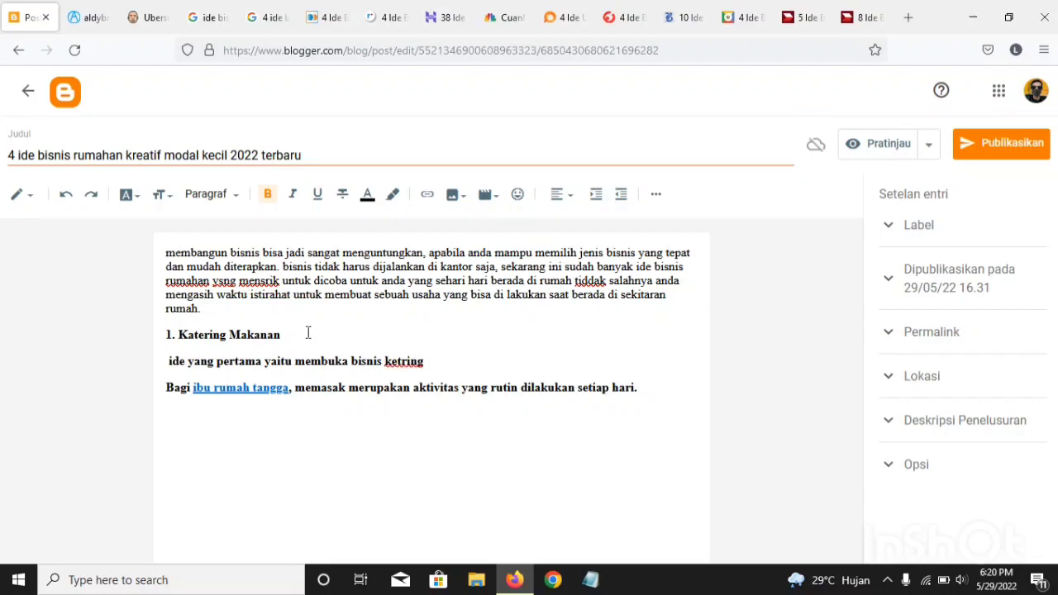
Step: Continue the catering sentence with "membuka bisnis ketering makanan"
key("BackSpace")
key("BackSpace")
key("BackSpace")
key("BackSpace")
type("ering makanan")
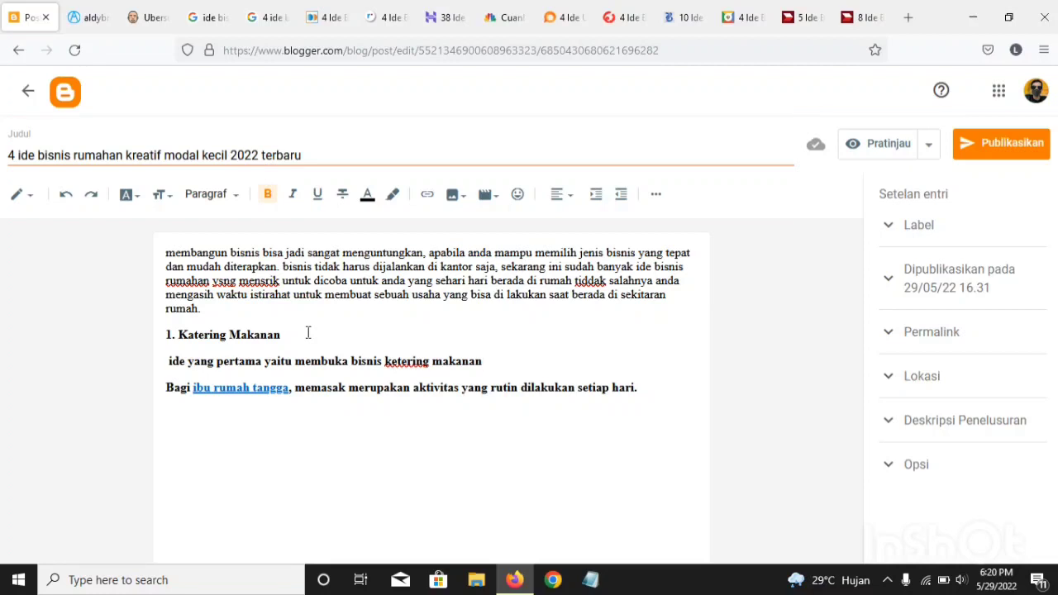
Step: Complete the catering sentence with "yang bisa dilakukan setiap hari"
type("yang bisa dilk")
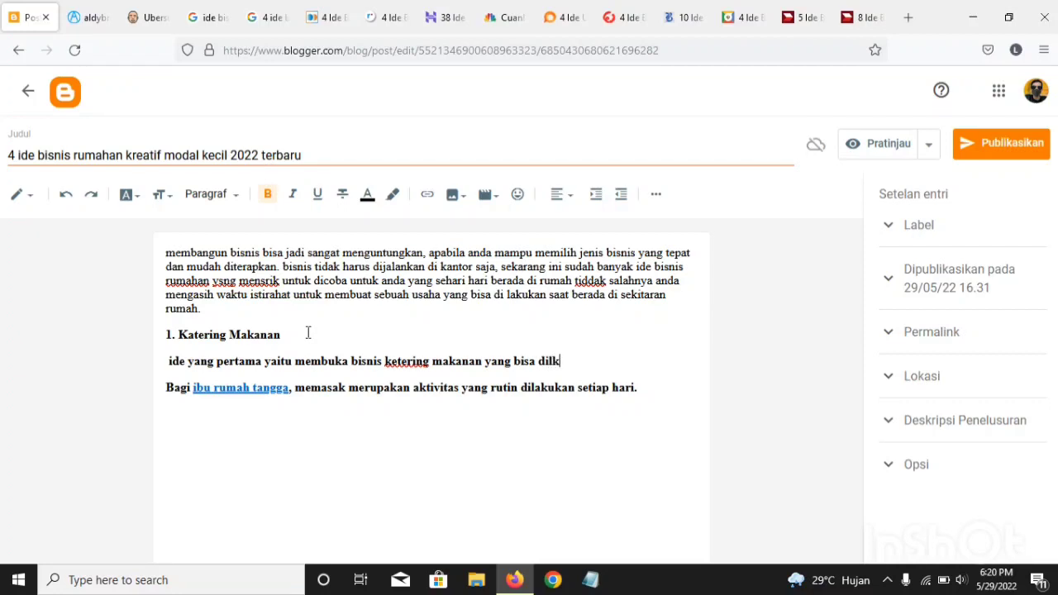
key("BackSpace")
type("akukan setiap hari")
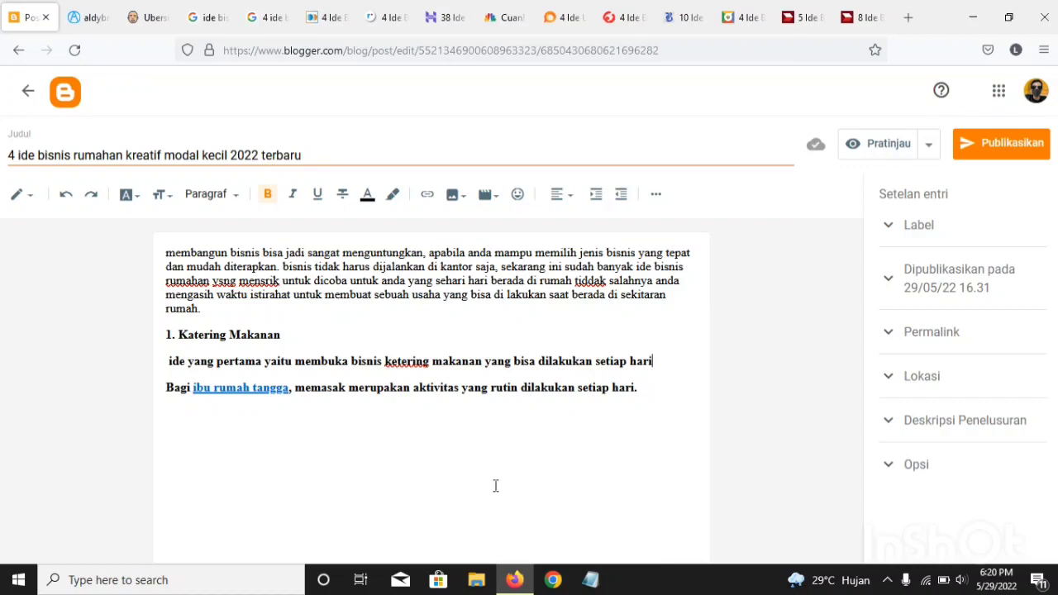
Step: Delete the copied reference sentence beginning "Bagi ibu rumah tangga" below the rewritten catering sentence
left_click_drag(166, 384, 192, 387)
left_click(669, 402)
left_click_drag(138, 431, 124, 428)
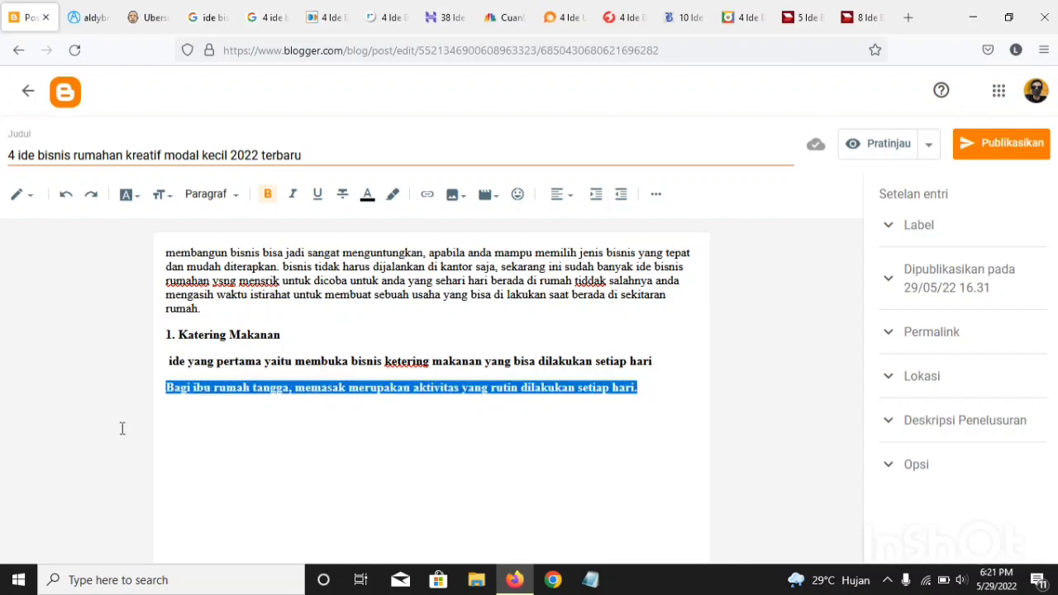
key("Delete")
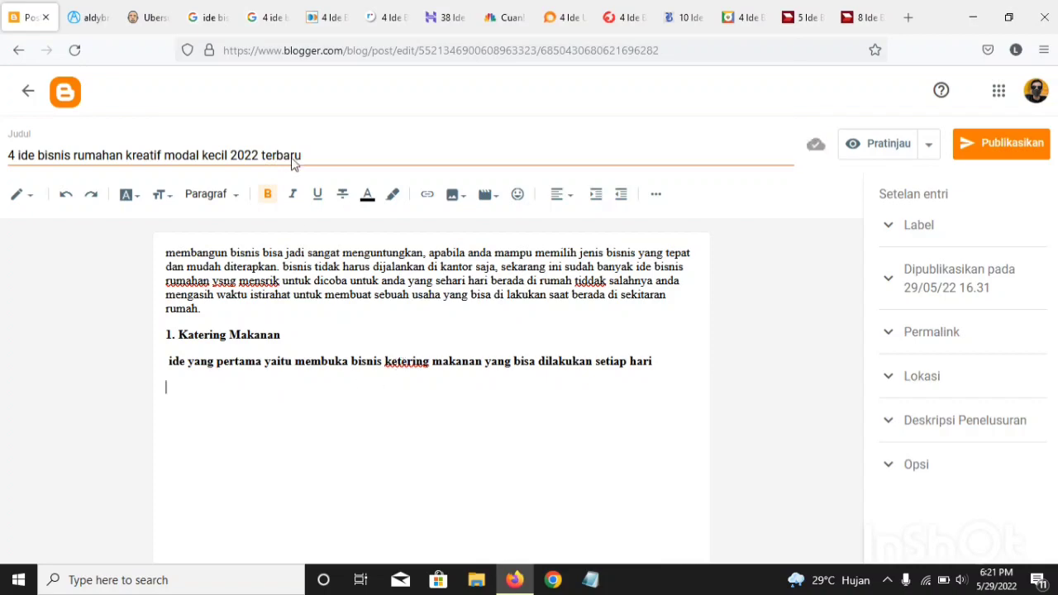
Step: Copy the heading "Pulsa dan paket data" from the Fastpay article
left_click(315, 10)
scroll(98, 343, "down", 2)
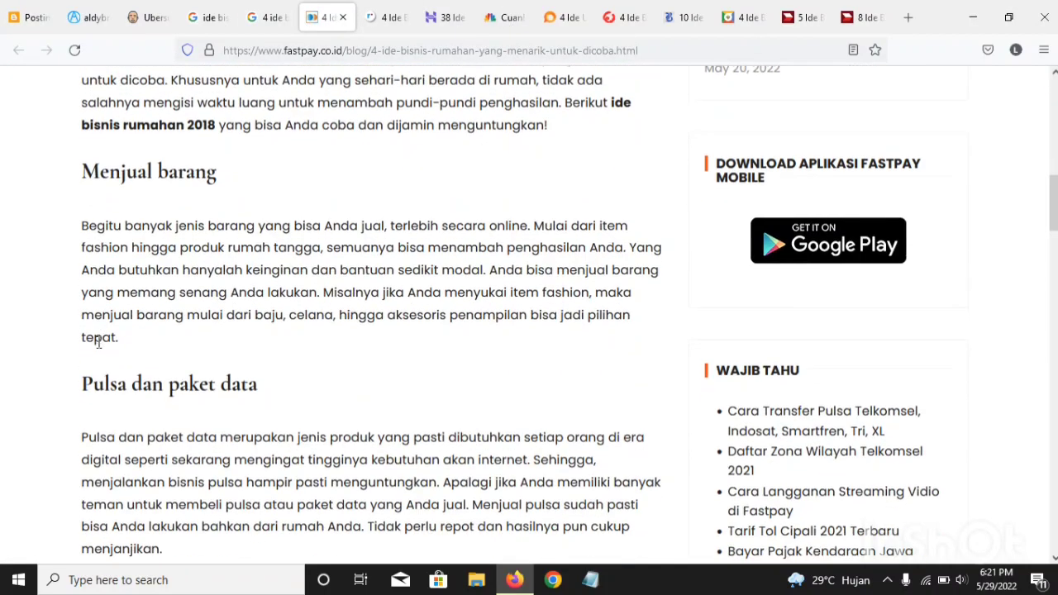
scroll(130, 413, "down", 1)
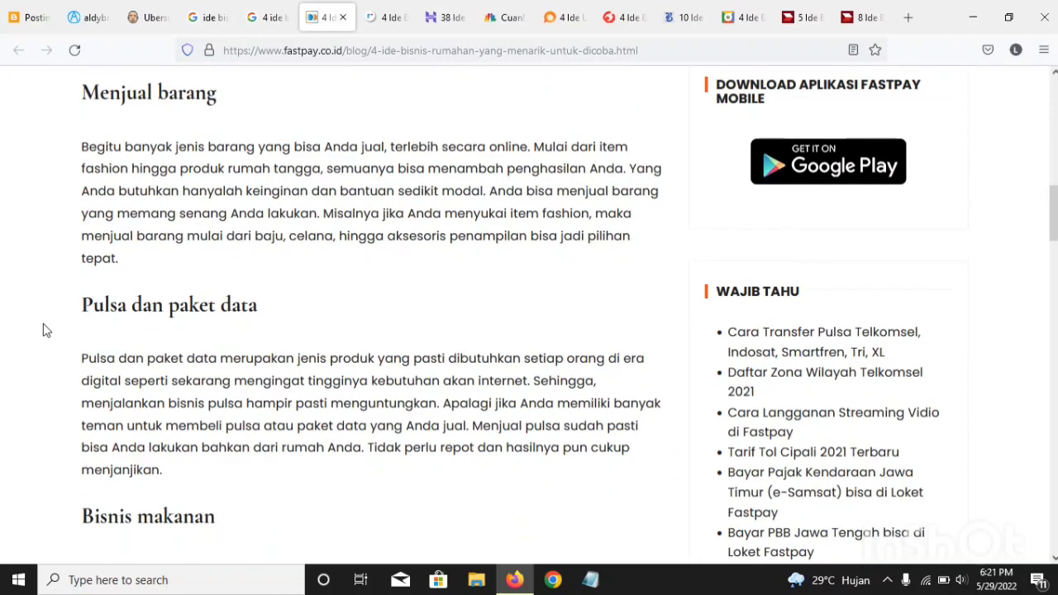
left_click_drag(76, 305, 279, 321)
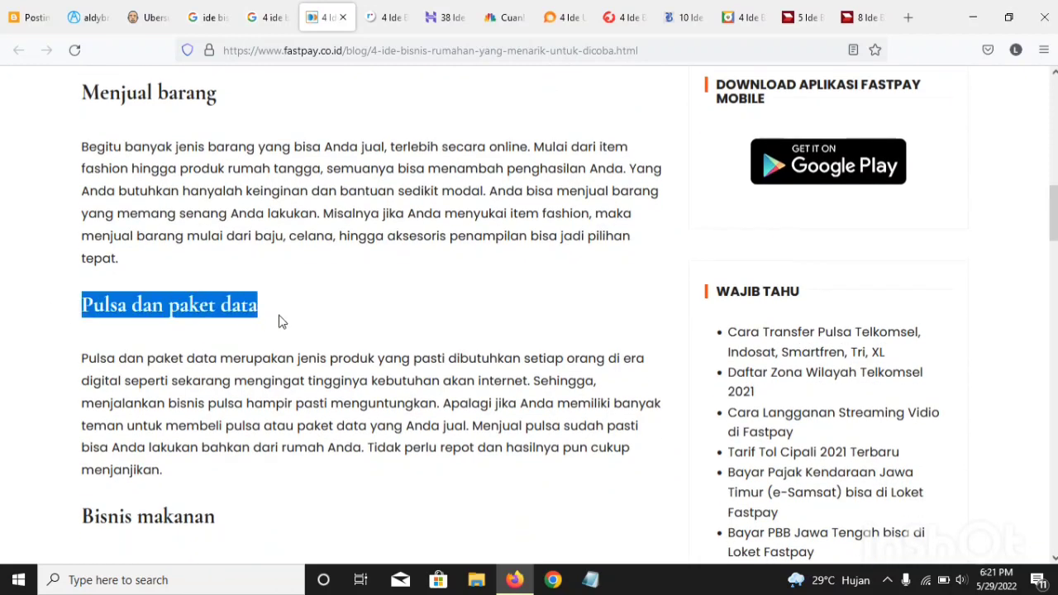
right_click(198, 329)
left_click(224, 364)
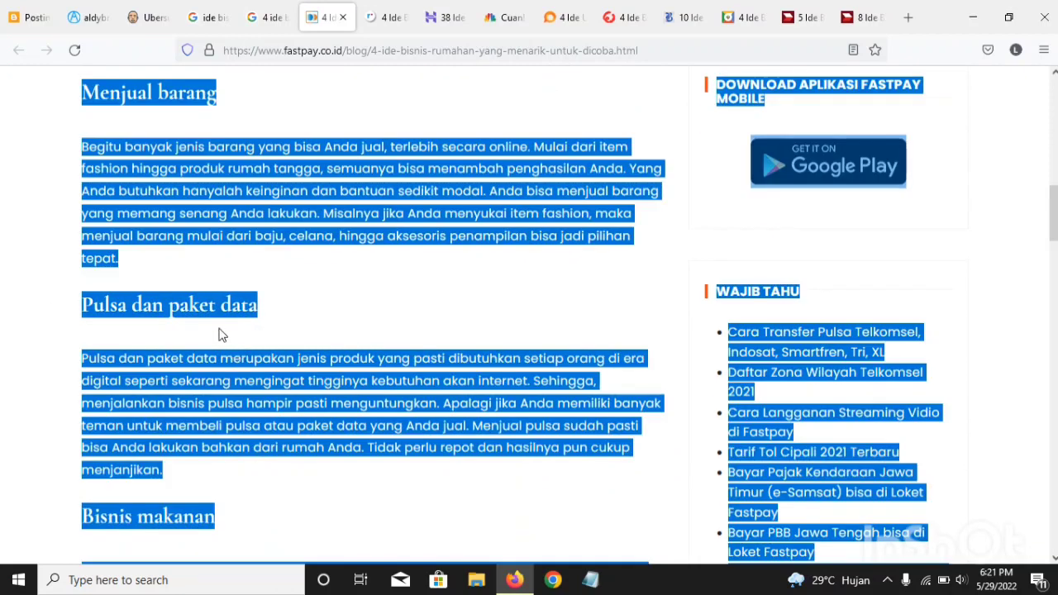
left_click(276, 335)
triple_click(264, 317)
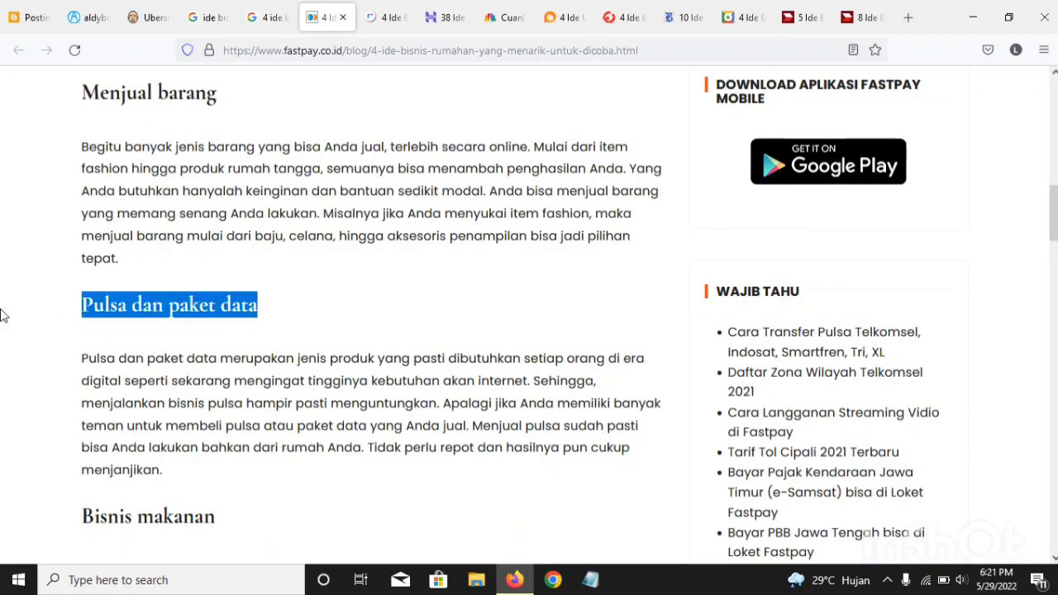
right_click(137, 319)
left_click(148, 329)
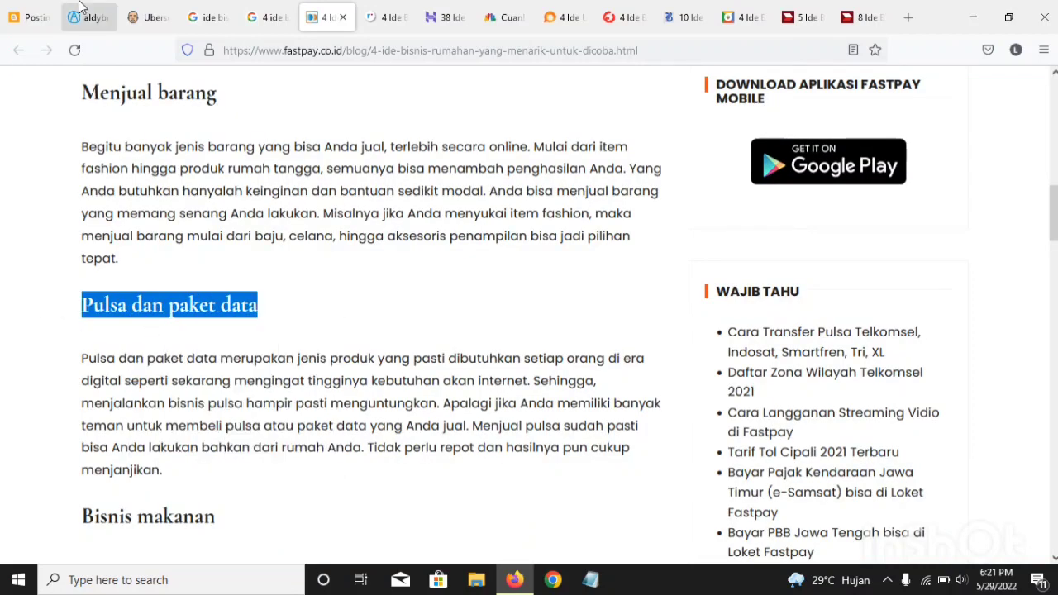
Step: Paste the copied heading beneath the catering sentence in the Blogger post and number it "2."
left_click(25, 12)
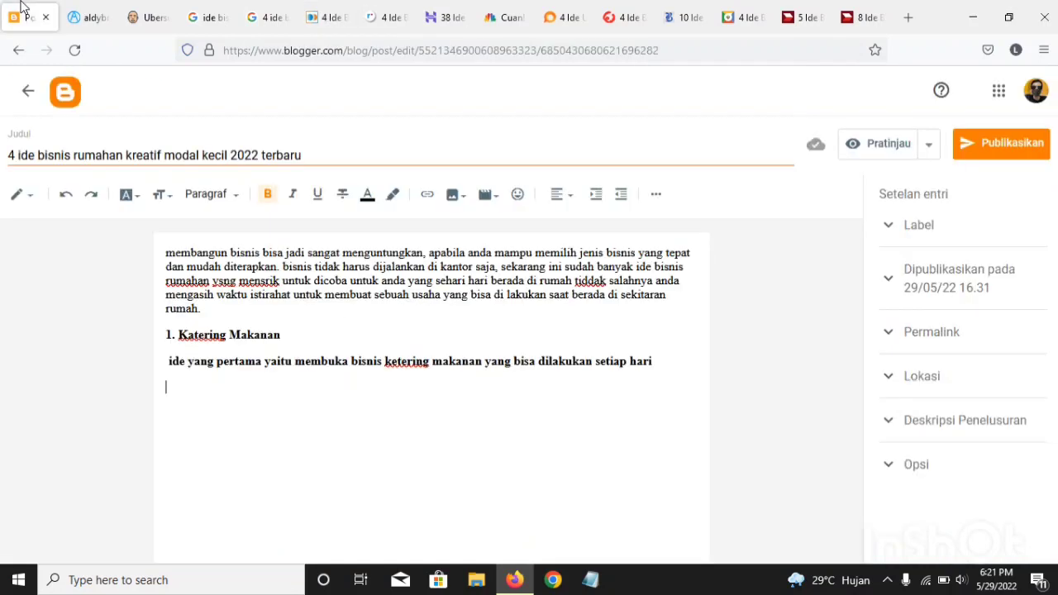
left_click(161, 403)
key("ctrl+v")
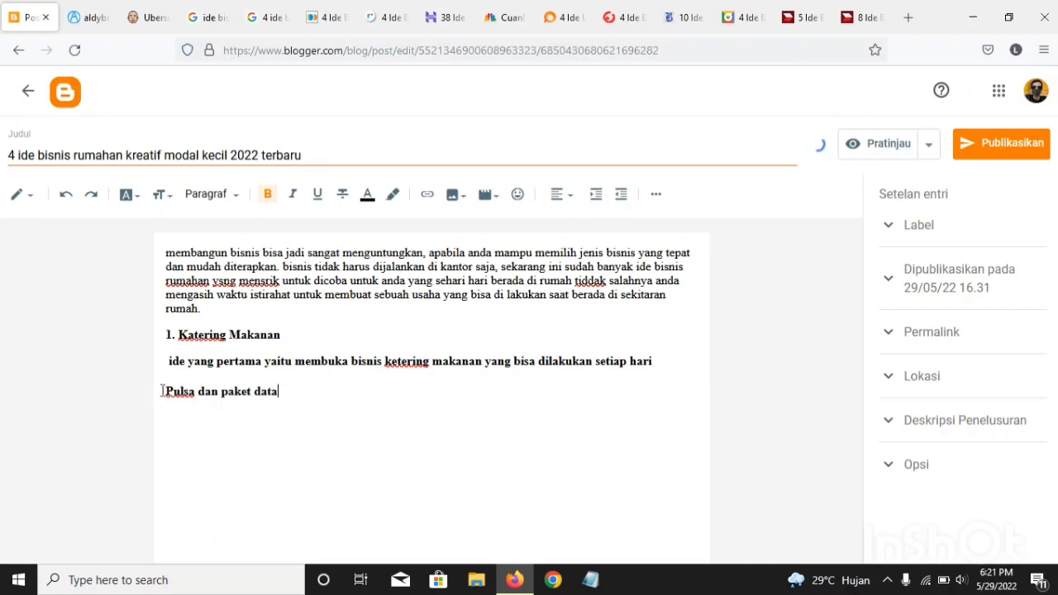
left_click(167, 391)
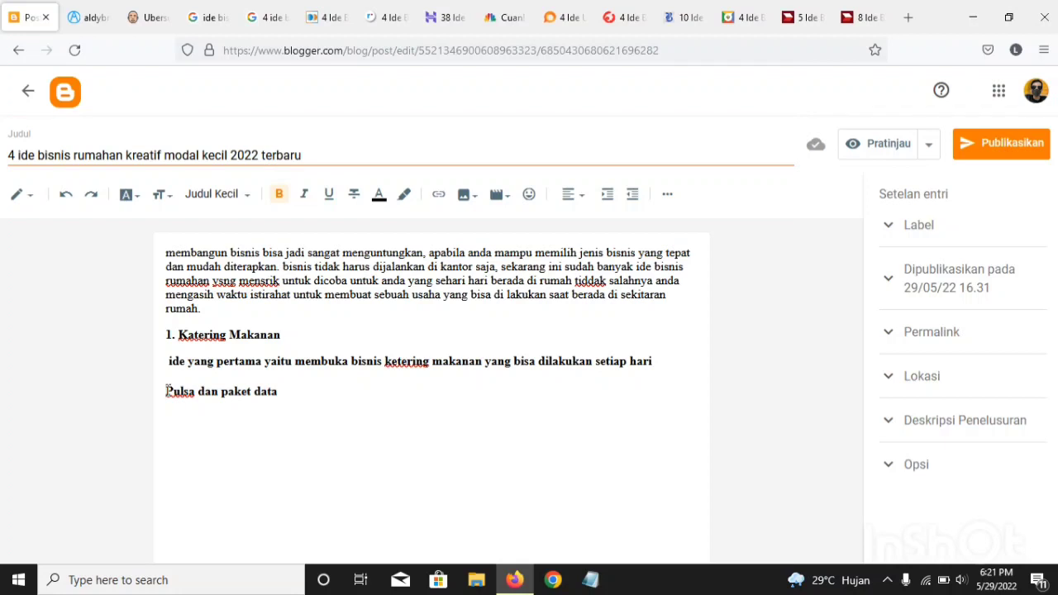
type("2.")
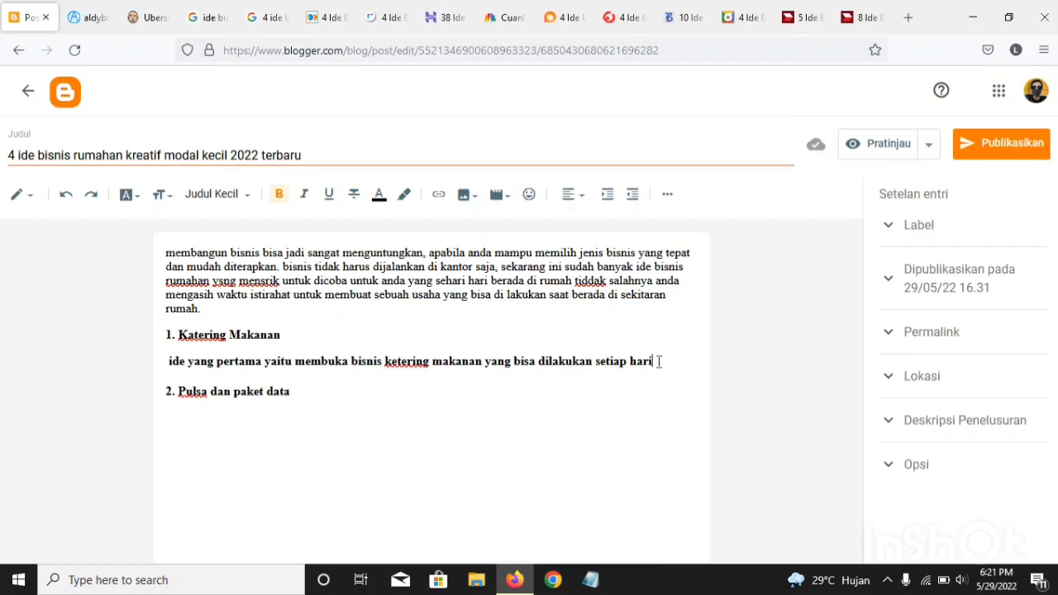
Step: Remove the bold formatting from the sentence beneath the "1. Katering Makanan" heading
left_click_drag(656, 361, 135, 371)
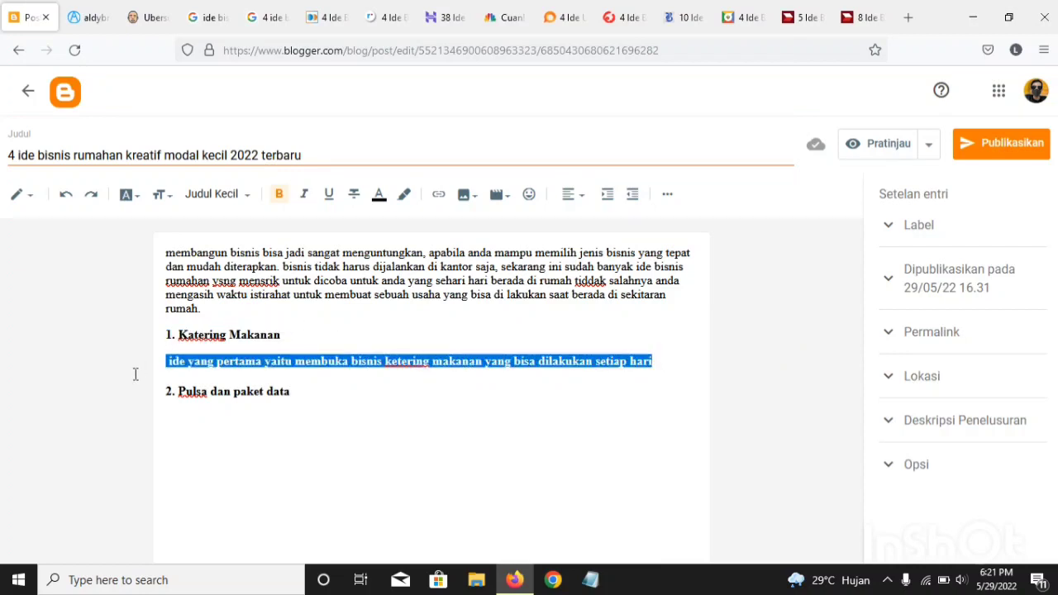
left_click(266, 199)
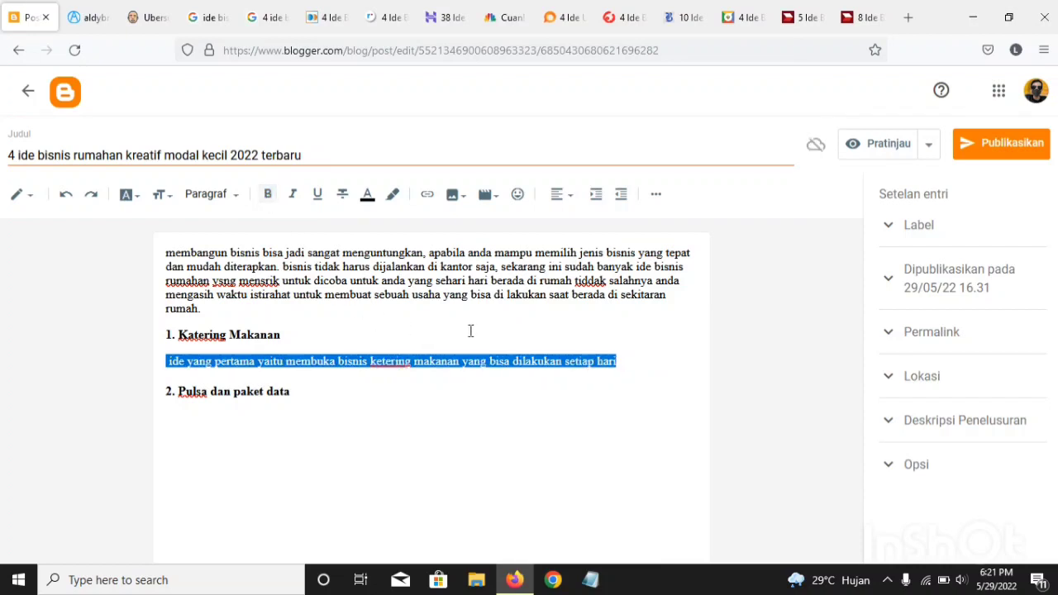
left_click(631, 348)
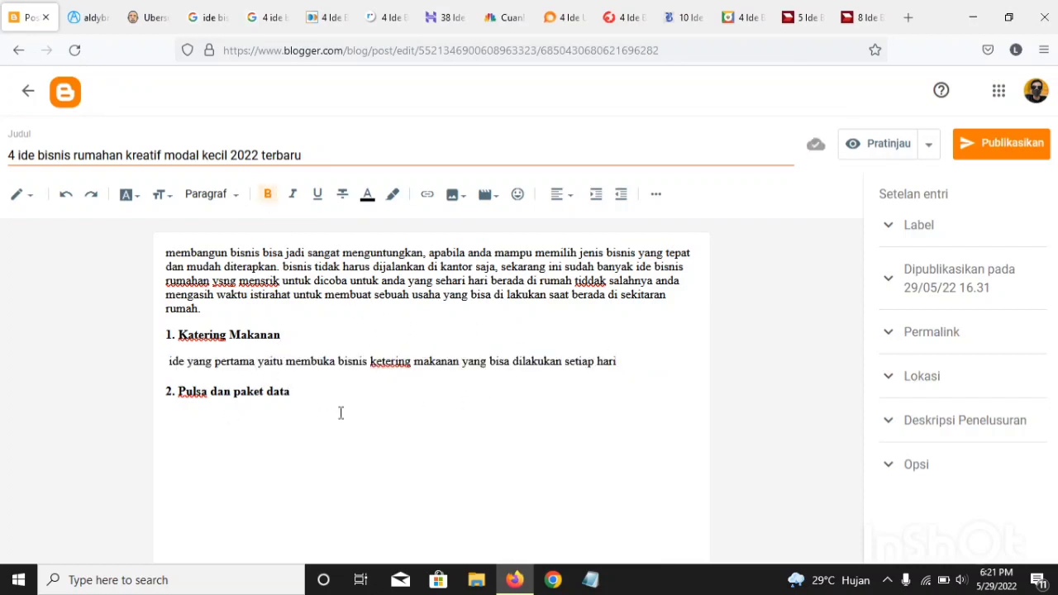
Step: Start a new line without bold beneath the "2. Pulsa dan paket data" heading
left_click(291, 391)
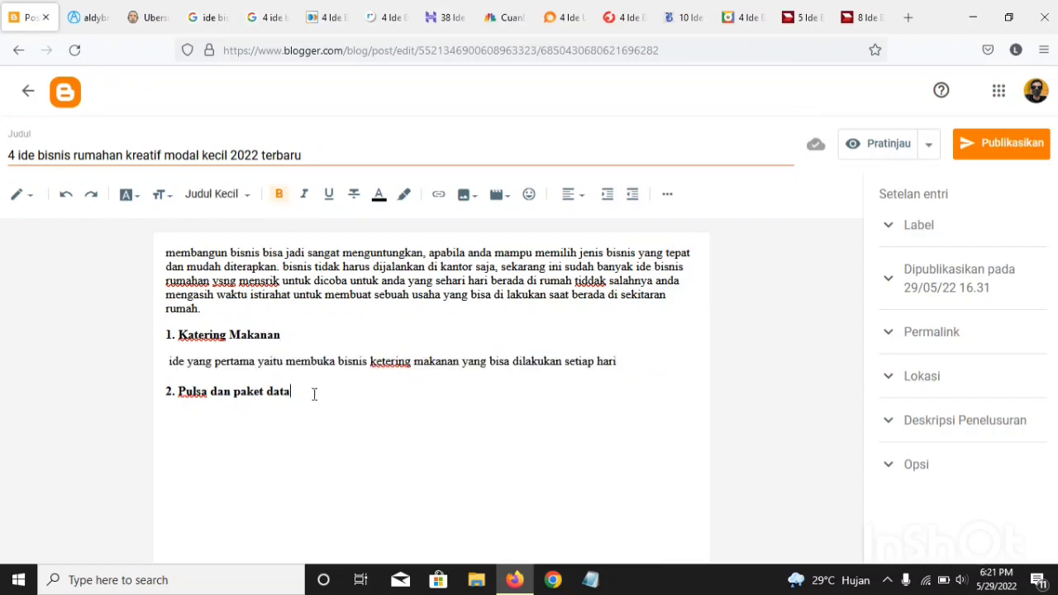
key("Return")
left_click(280, 195)
Step: Copy the full "Pulsa dan paket data" paragraph from the Fastpay article and paste it beneath the post's second heading
left_click(273, 17)
left_click(318, 17)
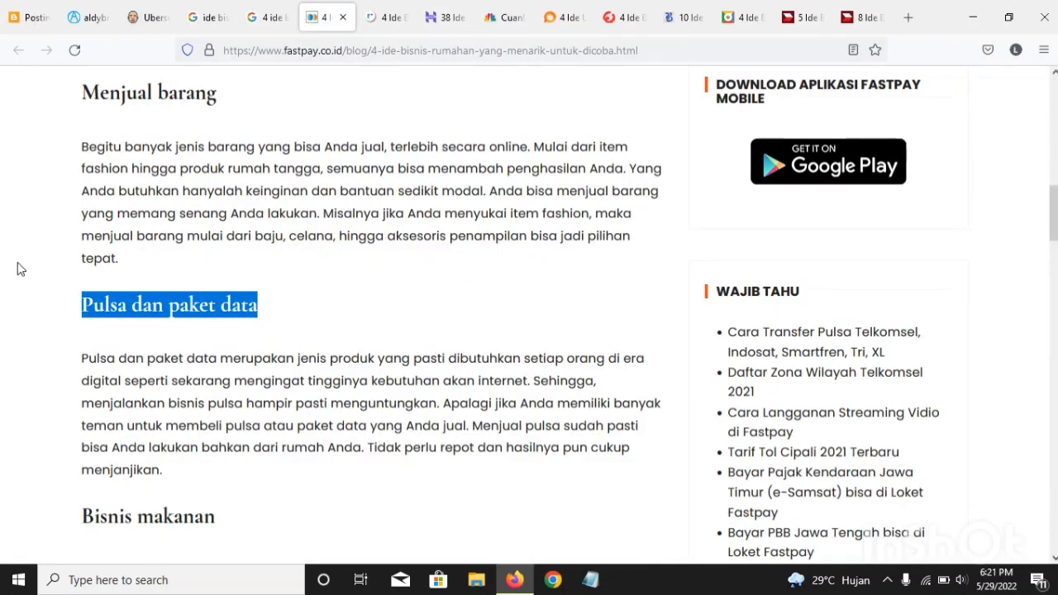
left_click(165, 347)
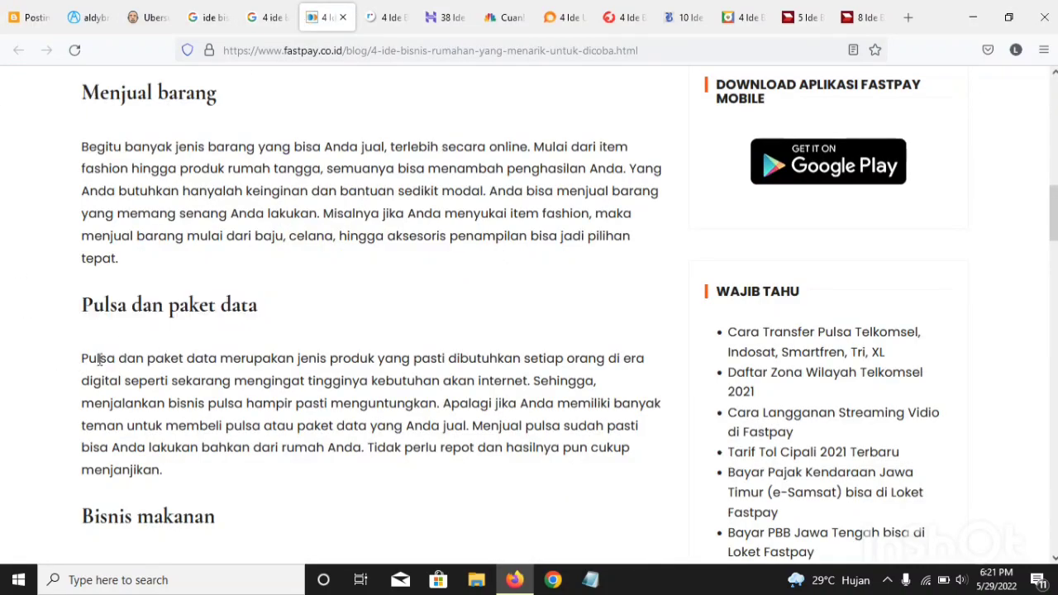
left_click_drag(85, 358, 231, 381)
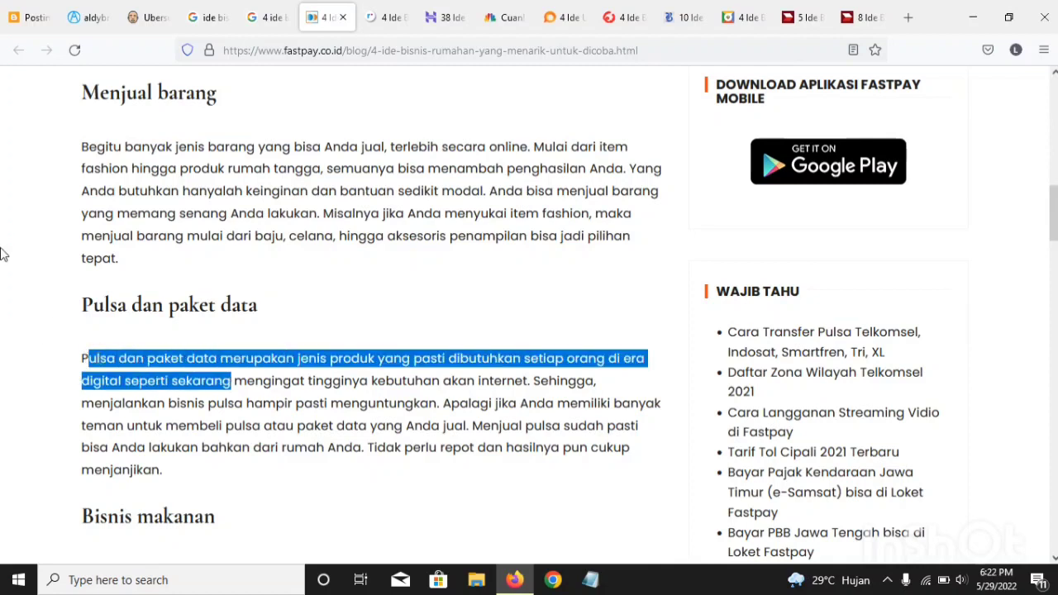
left_click_drag(73, 358, 201, 492)
right_click(200, 492)
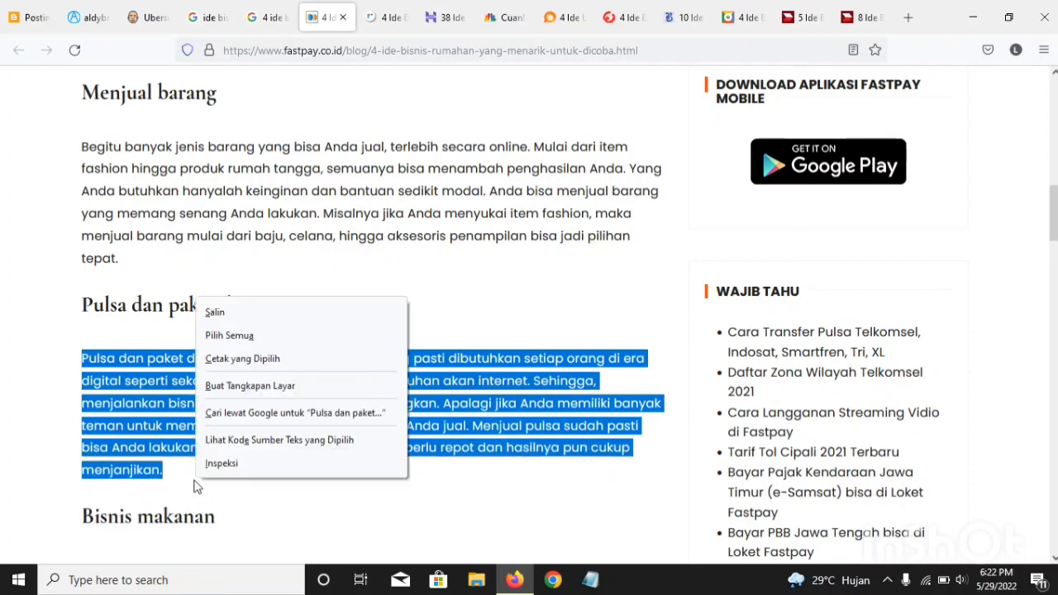
left_click(246, 311)
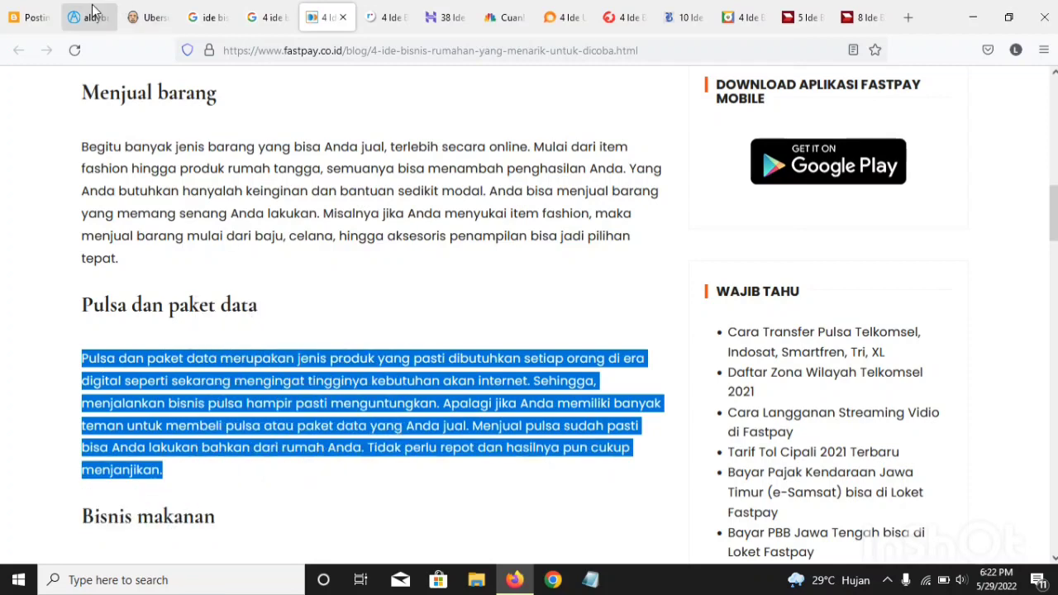
left_click(10, 20)
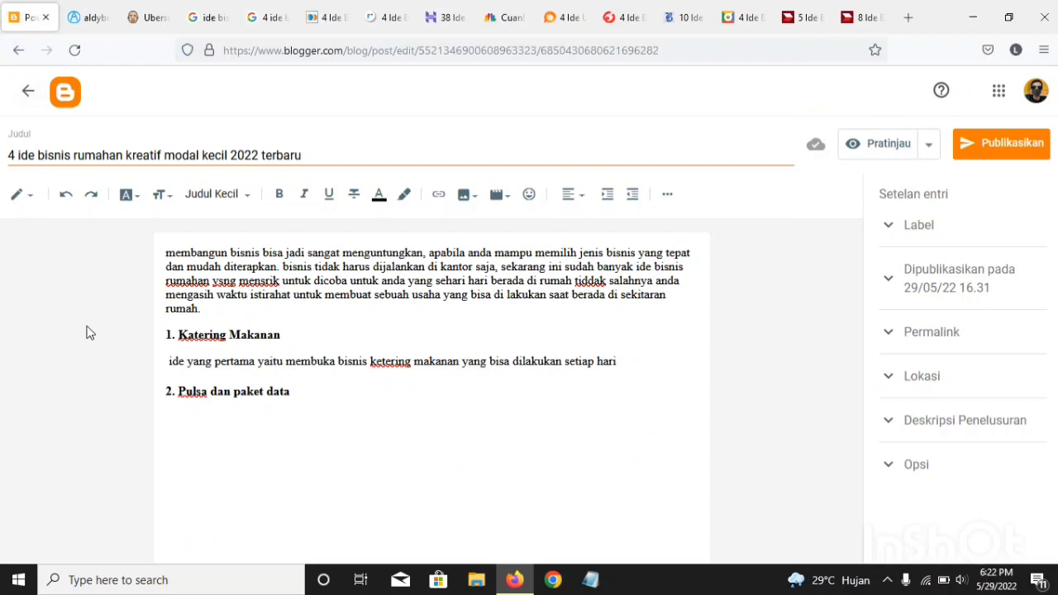
key("ctrl+v")
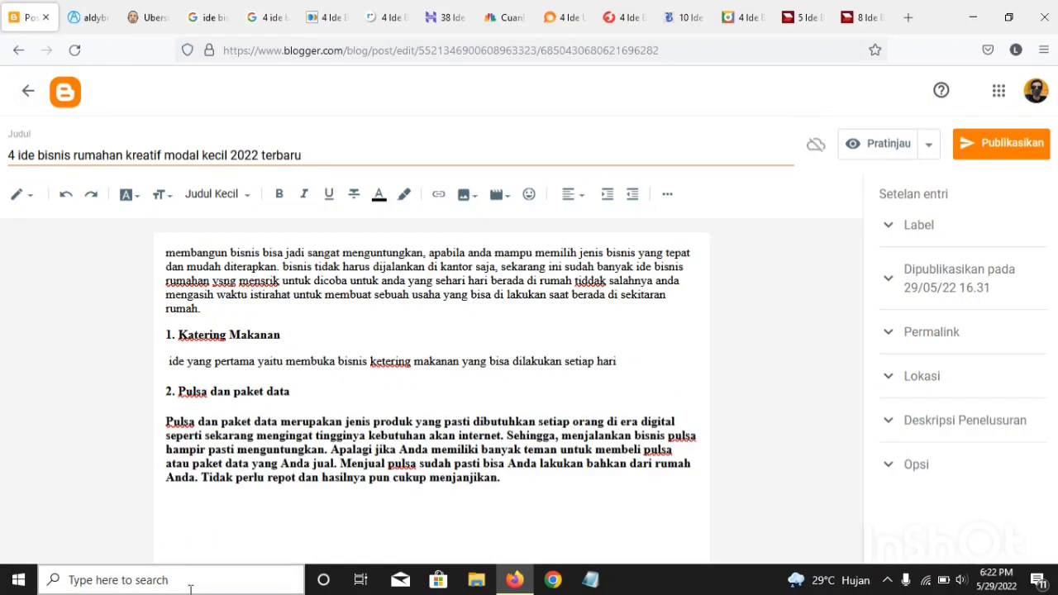
Step: Insert an empty line between the "2. Pulsa dan paket data" heading and the pasted paragraph
left_click(293, 391)
key("Return")
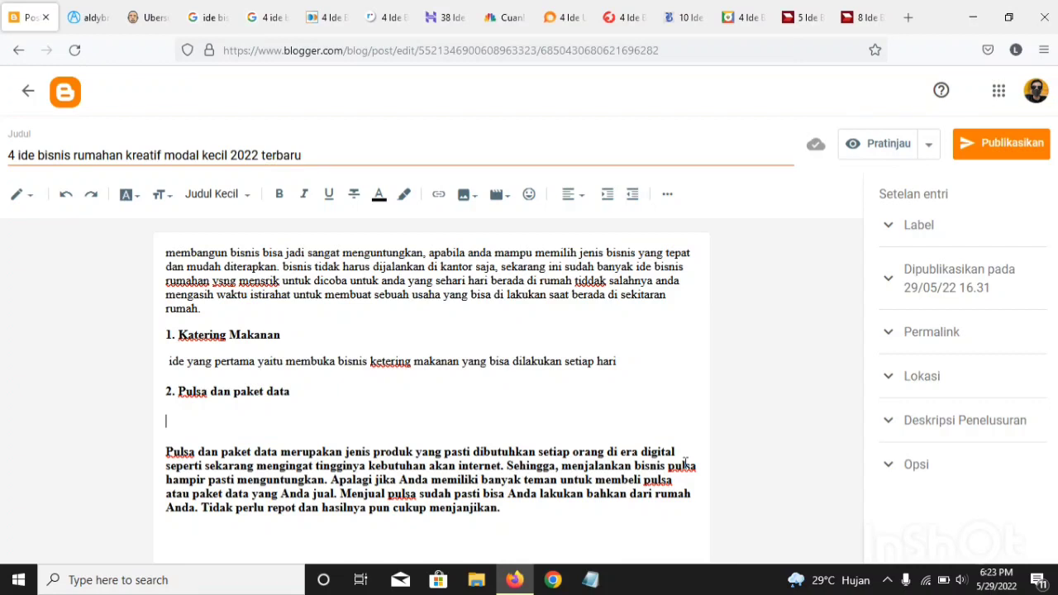
Step: Begin the paragraph under "2. Pulsa dan paket data" with "pulsa paket data bisa membuat anda medapatkan penghasilan yang memuaskan"
type("pulsa paket data bi")
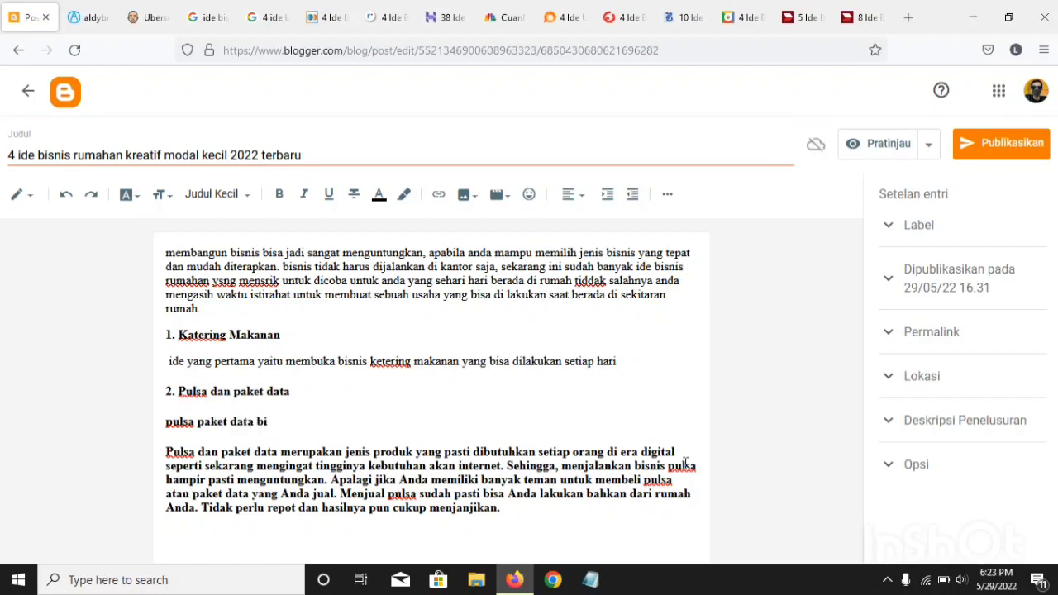
type("sa me")
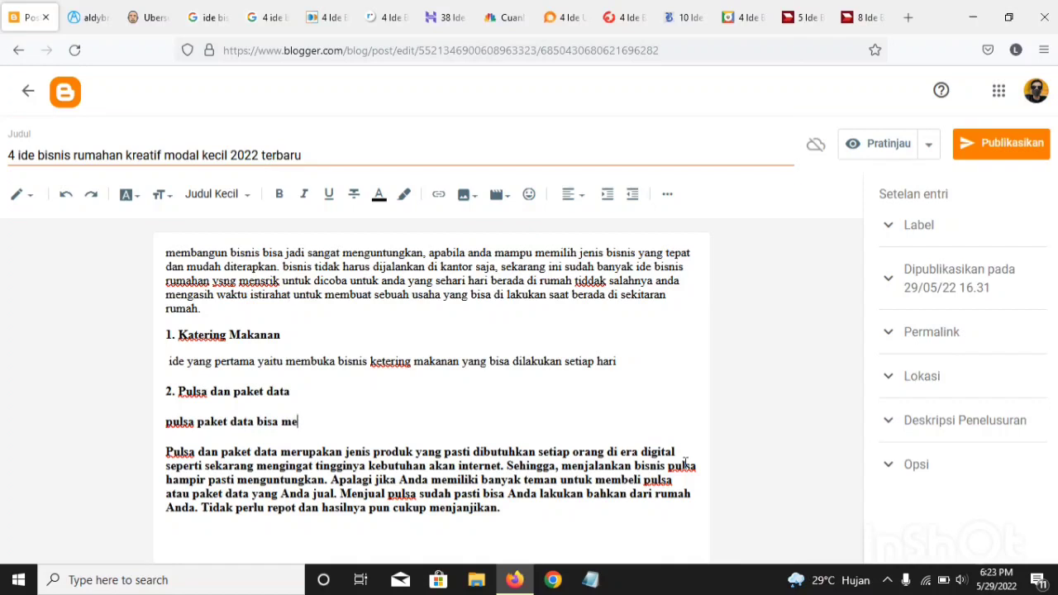
type("mbuat anda medapat")
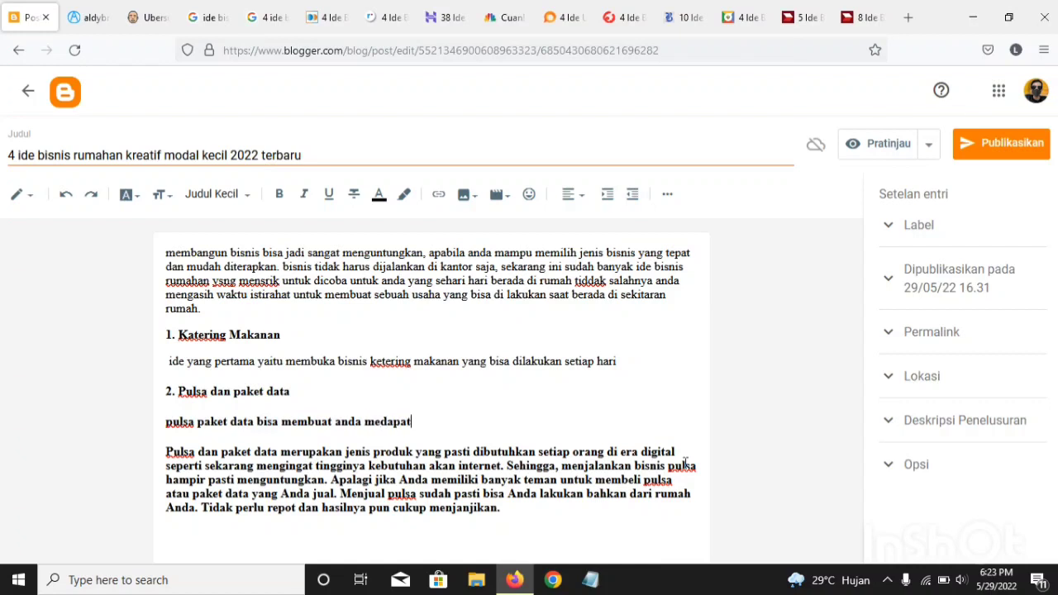
type("kan peng")
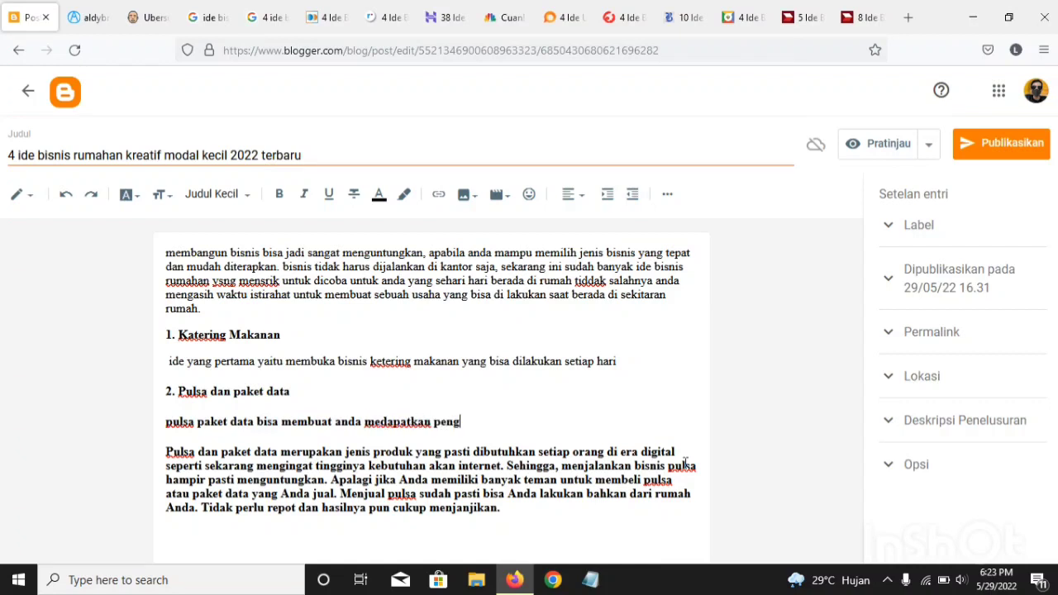
type("hasi")
type("ilan dalam ")
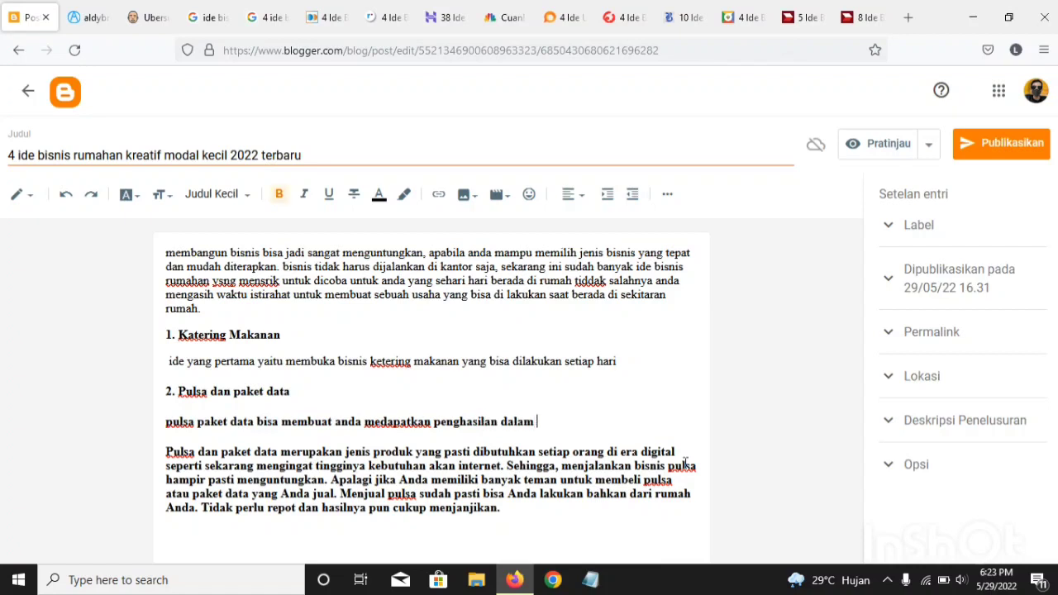
type("sebuah")
key("BackSpace")
key("BackSpace")
key("BackSpace")
key("BackSpace")
key("BackSpace")
key("BackSpace")
key("BackSpace")
key("BackSpace")
key("BackSpace")
key("BackSpace")
key("BackSpace")
key("BackSpace")
key("BackSpace")
key("BackSpace")
type("n yang memuaskan")
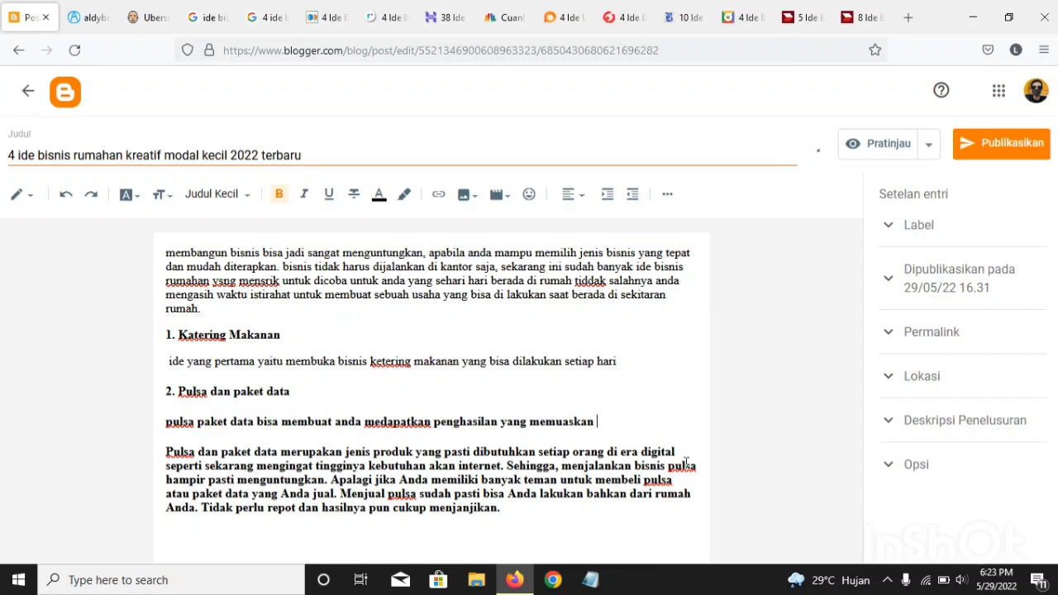
Step: Continue the paragraph with "mungkin banyak disekitar anda yang membutuhkan pengisian pulsa atau paket data"
type("mungkin ")
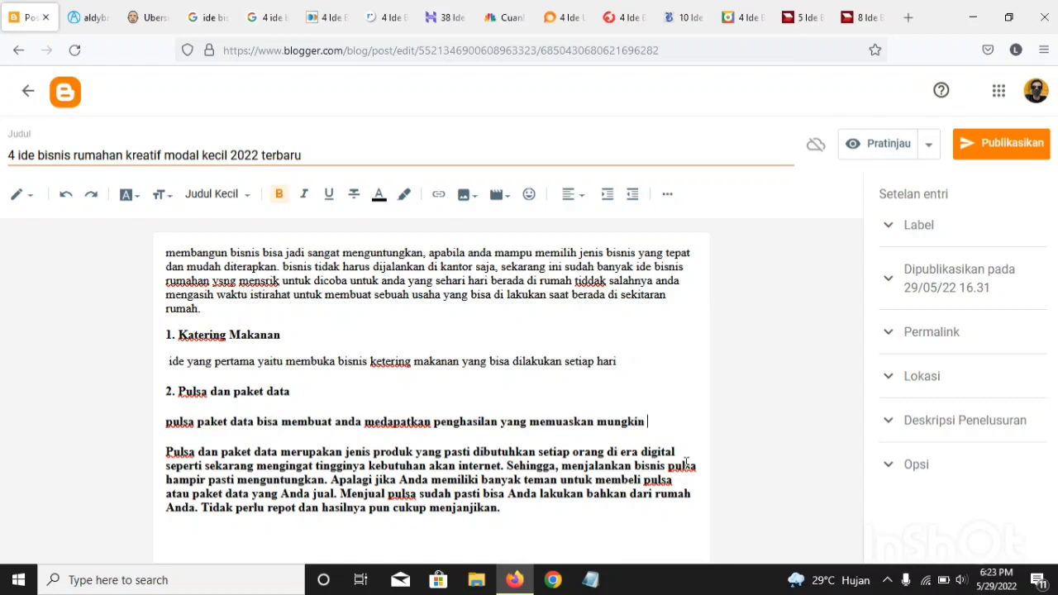
type("banyak disekitar anda ya")
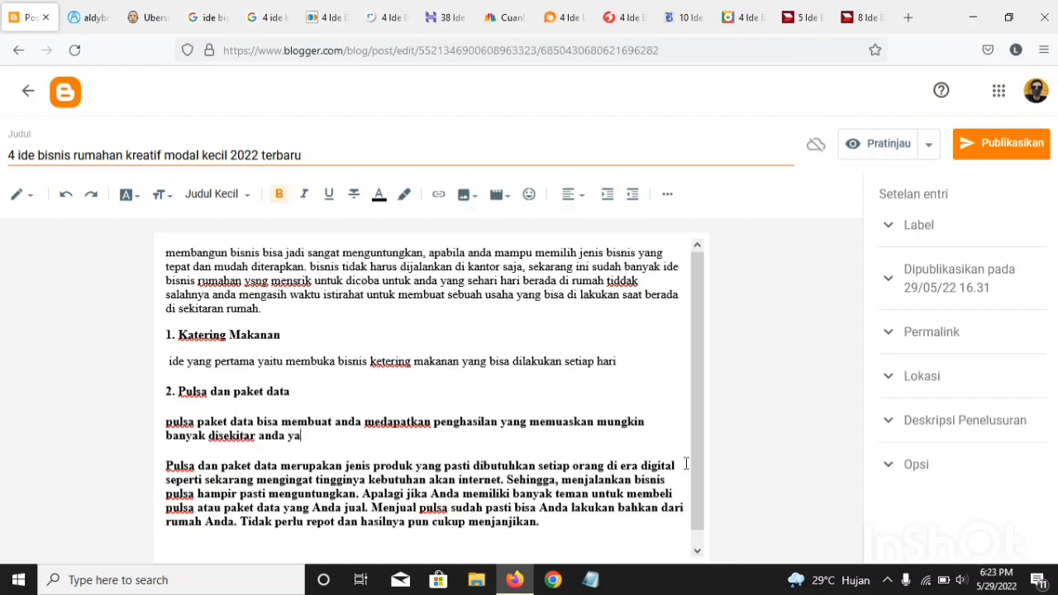
type("ng membutuhk")
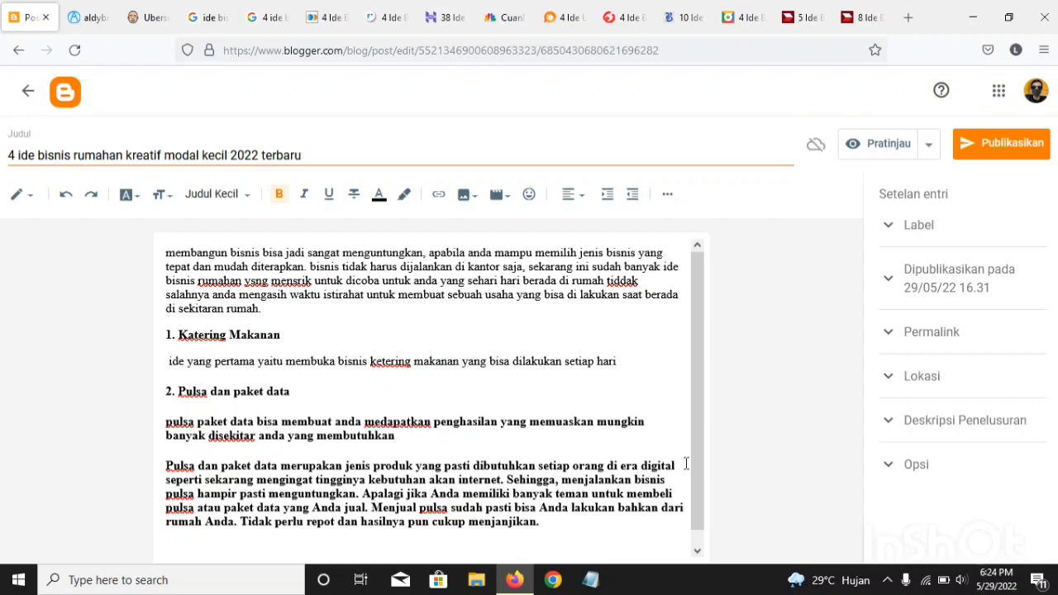
type("an pengisian o")
key("BackSpace")
type("pulsa")
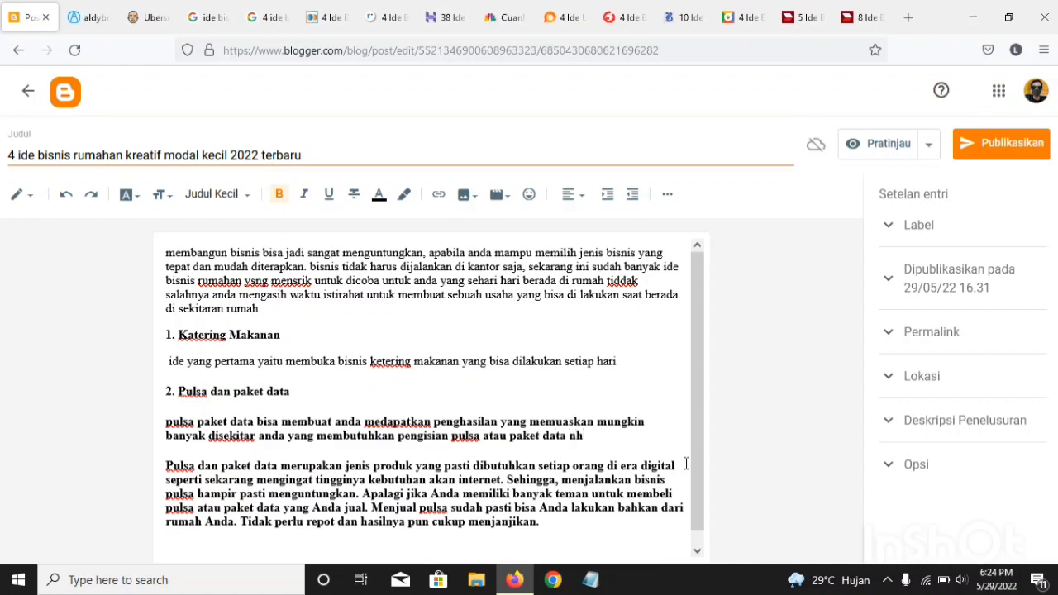
type("atau paket data nh")
Step: Add "nah tepatnya jika anda membuka usaha tersebut," to the rewritten paragraph under the second heading
key("BackSpace")
type("ah tepatn")
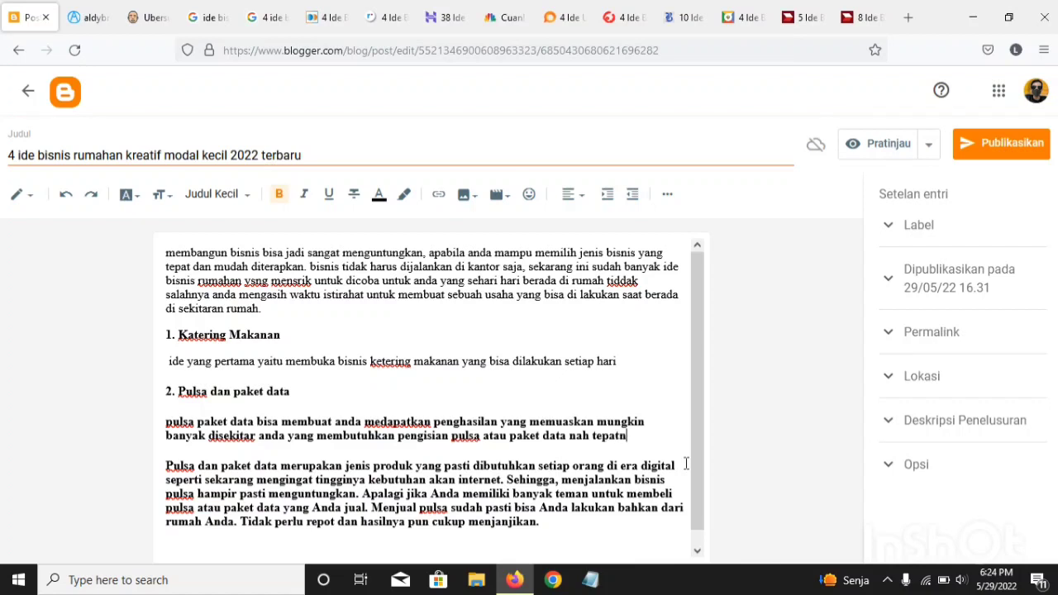
type("ya jika anda memb")
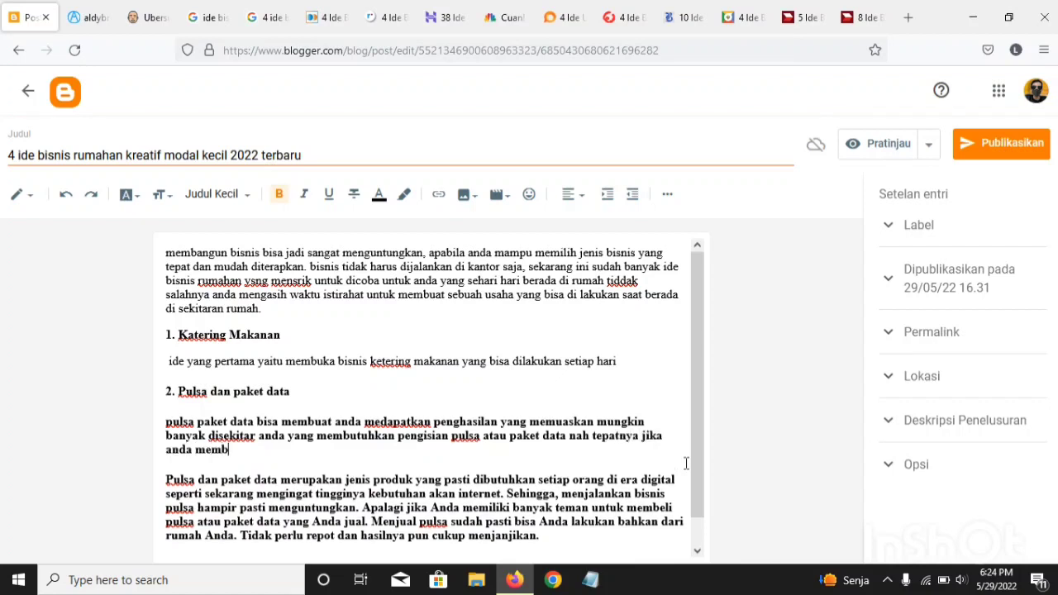
type("uka usaha itu d")
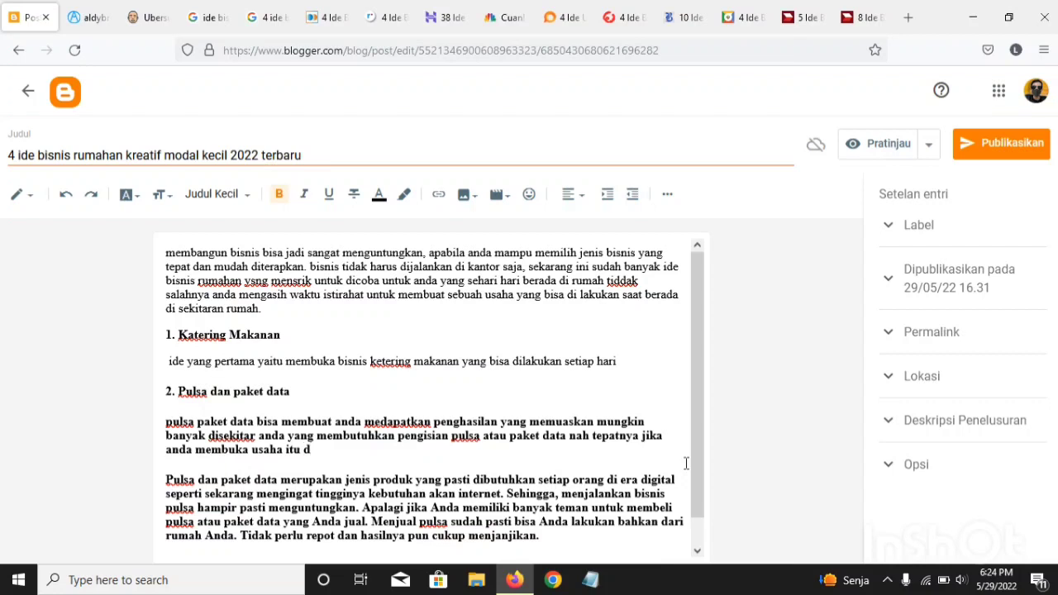
type("alam")
key("BackSpace")
key("BackSpace")
key("BackSpace")
key("BackSpace")
key("BackSpace")
key("BackSpace")
key("BackSpace")
type("tersebu")
type("t, untuk memban")
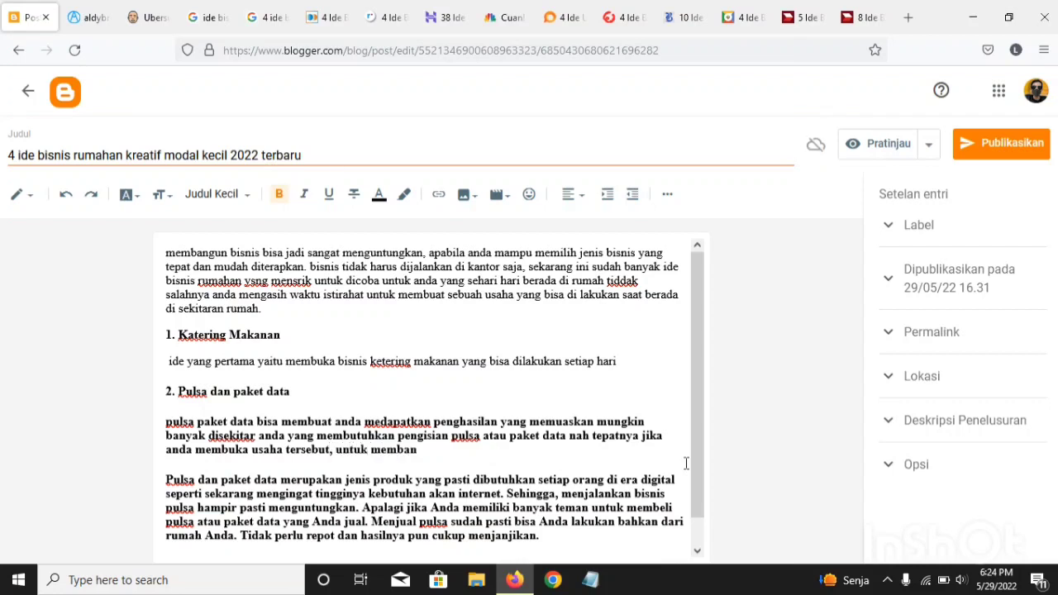
type("gun nya mudah")
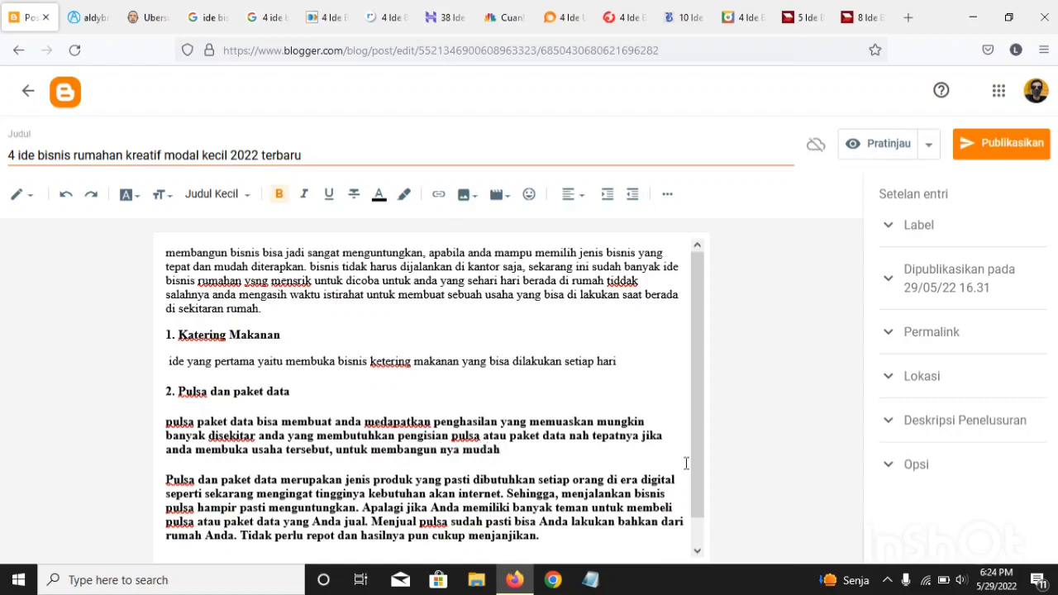
type(" cuma dengan dirumah anda bis")
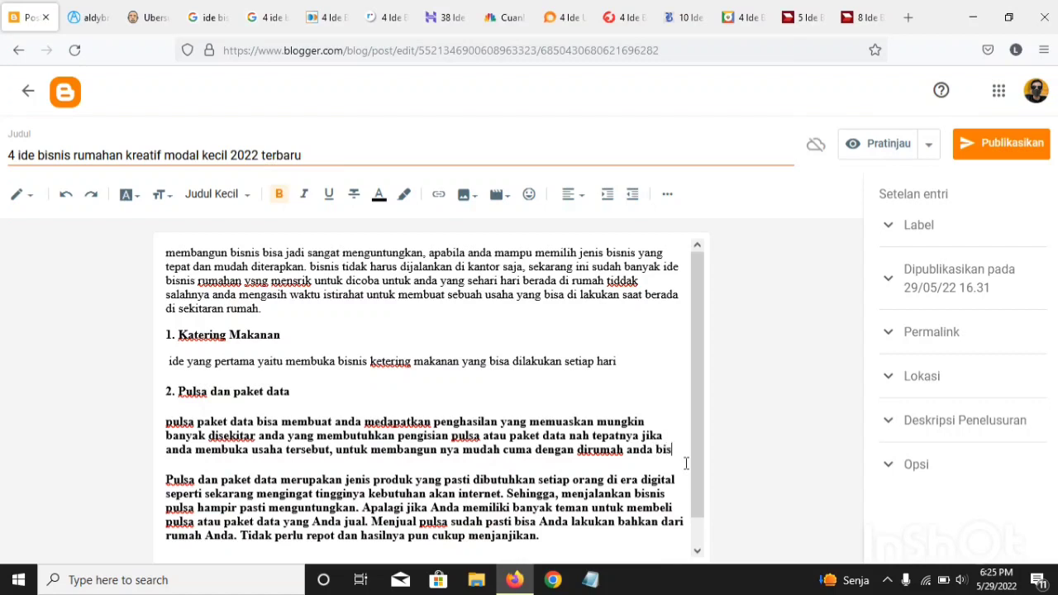
type("a mem")
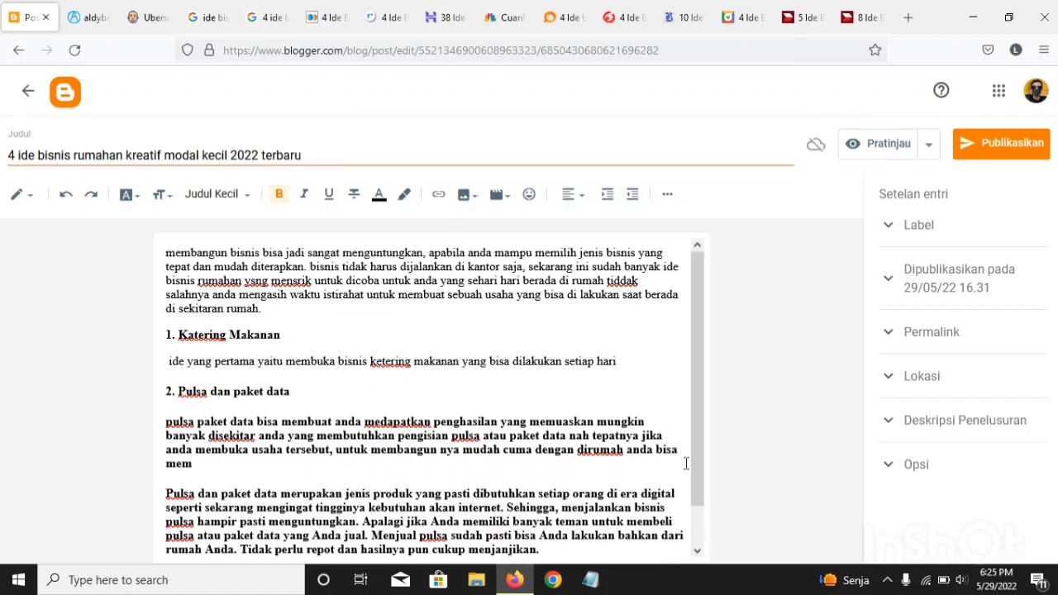
type("nghasilkan uang.")
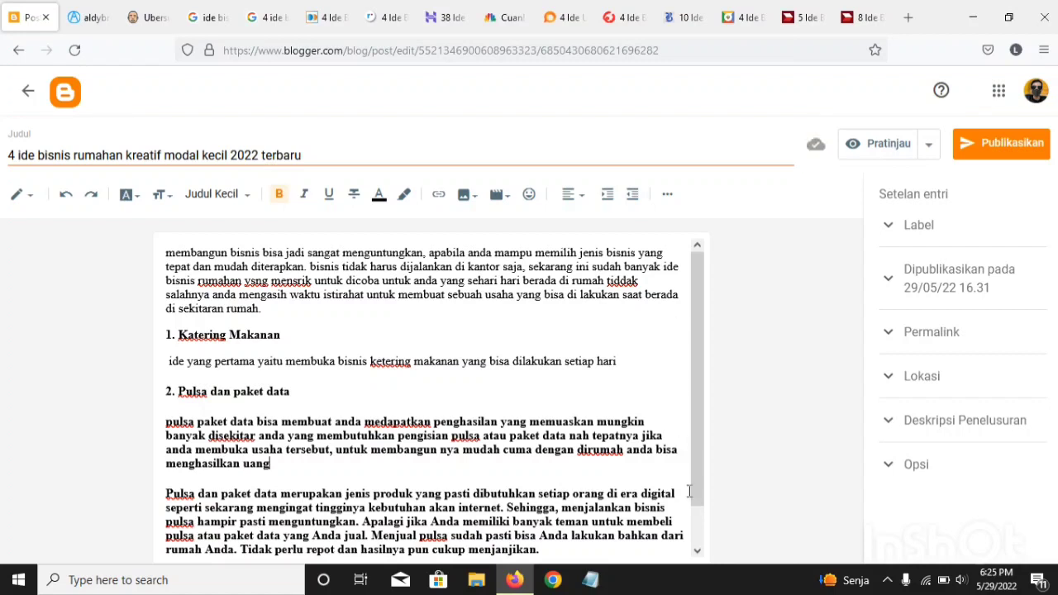
Step: Remove the bold formatting from the rewritten pulsa paragraph and delete the copied source paragraph beneath it
left_click_drag(274, 464, 158, 415)
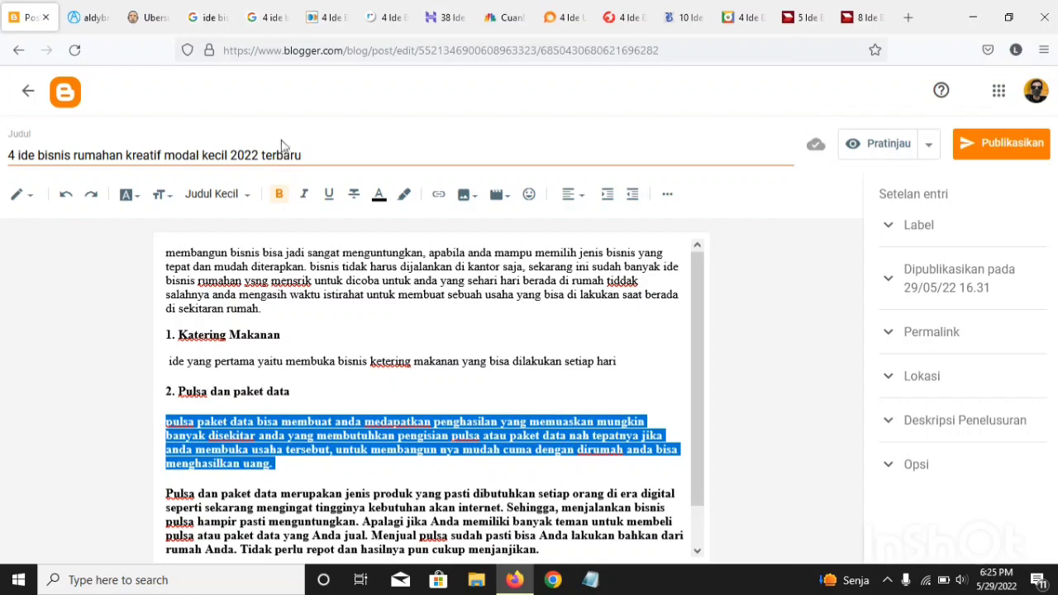
left_click(277, 196)
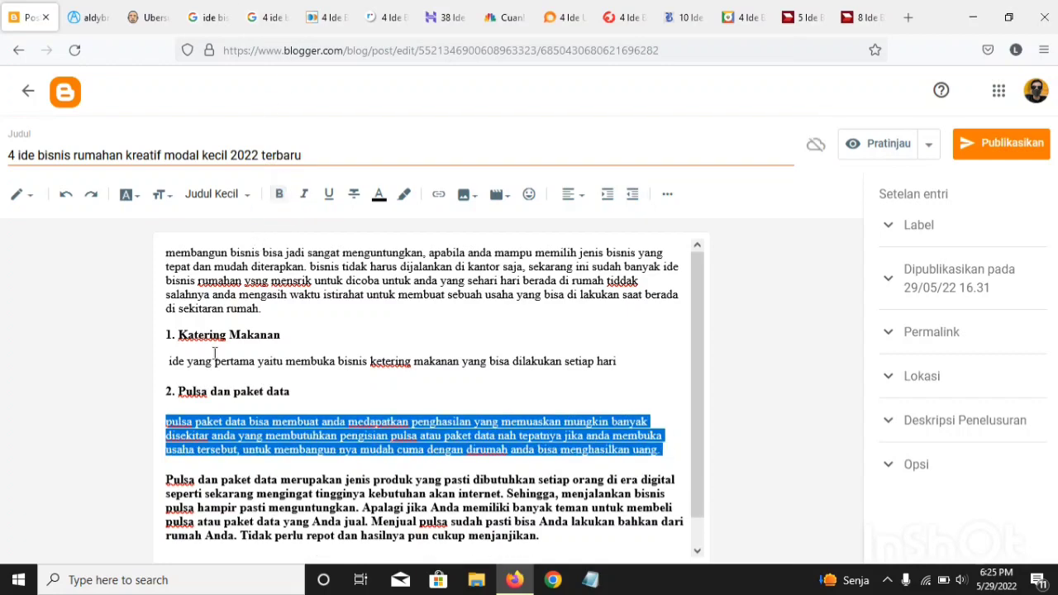
left_click_drag(169, 471, 166, 536)
key("Delete")
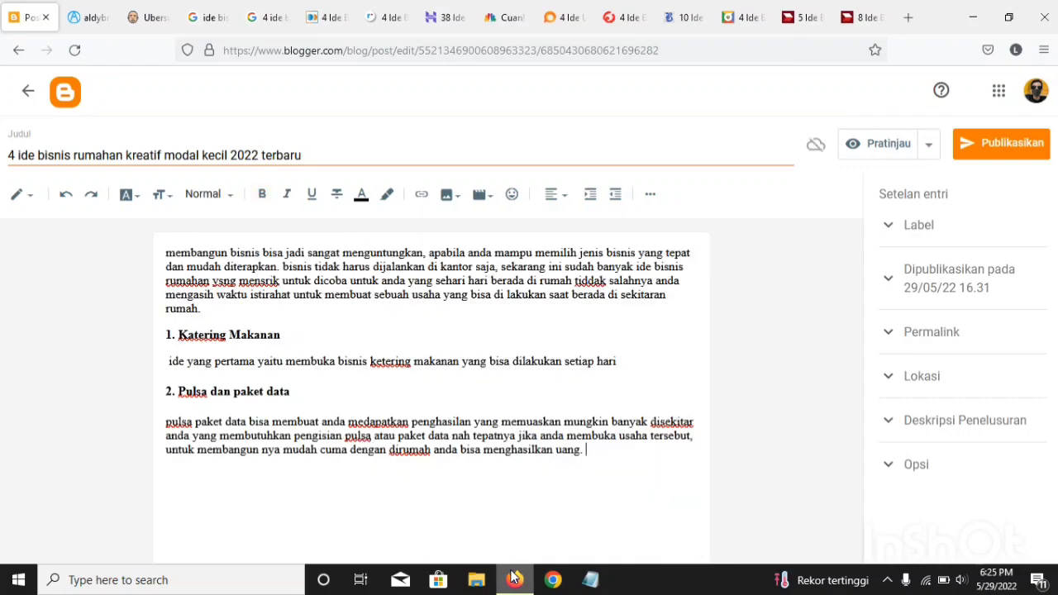
Step: Look through the business ideas in Hostinger's "38 Ide Usaha Rumahan" article for the post's next idea
mouse_move(512, 577)
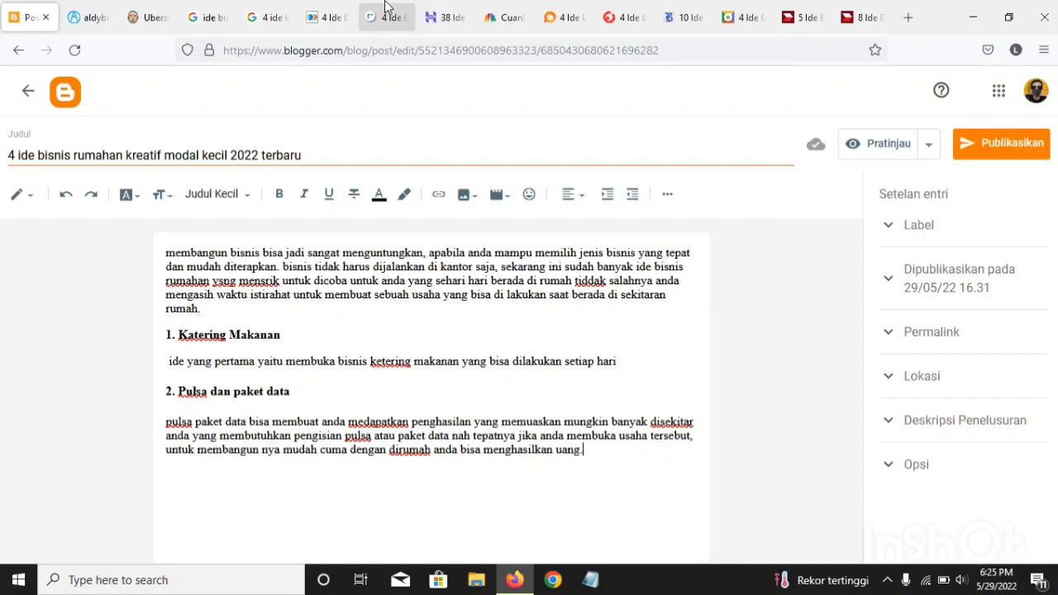
left_click(432, 21)
scroll(430, 254, "down", 15)
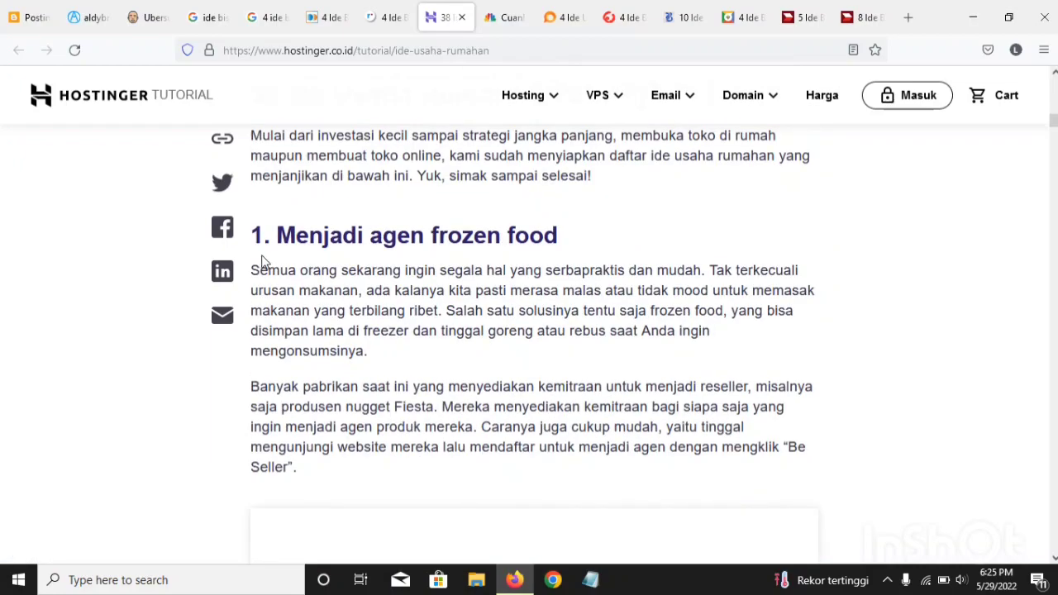
scroll(430, 263, "down", 4)
scroll(429, 263, "down", 7)
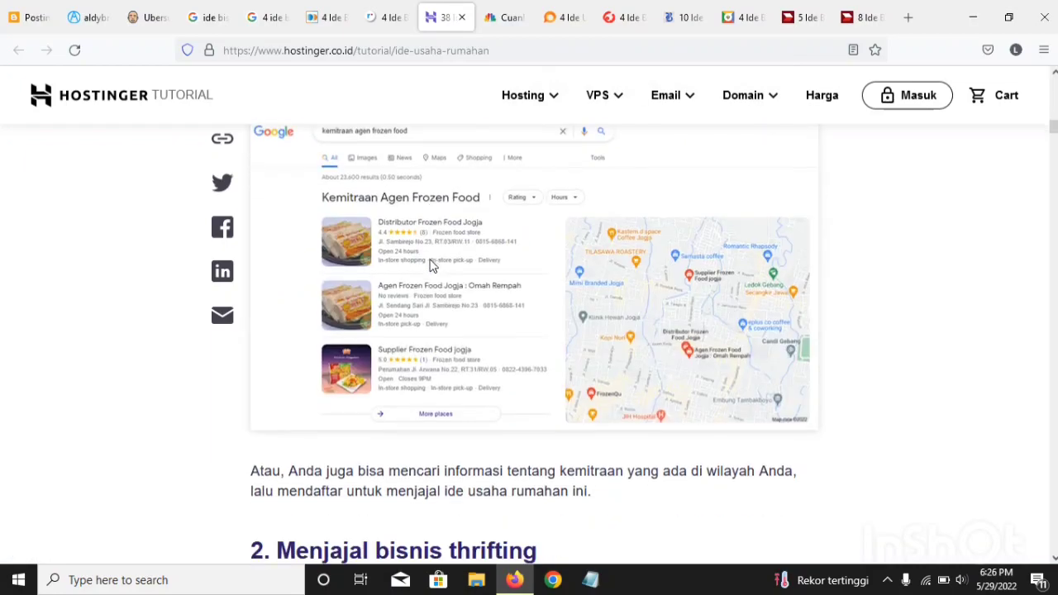
scroll(441, 331, "down", 4)
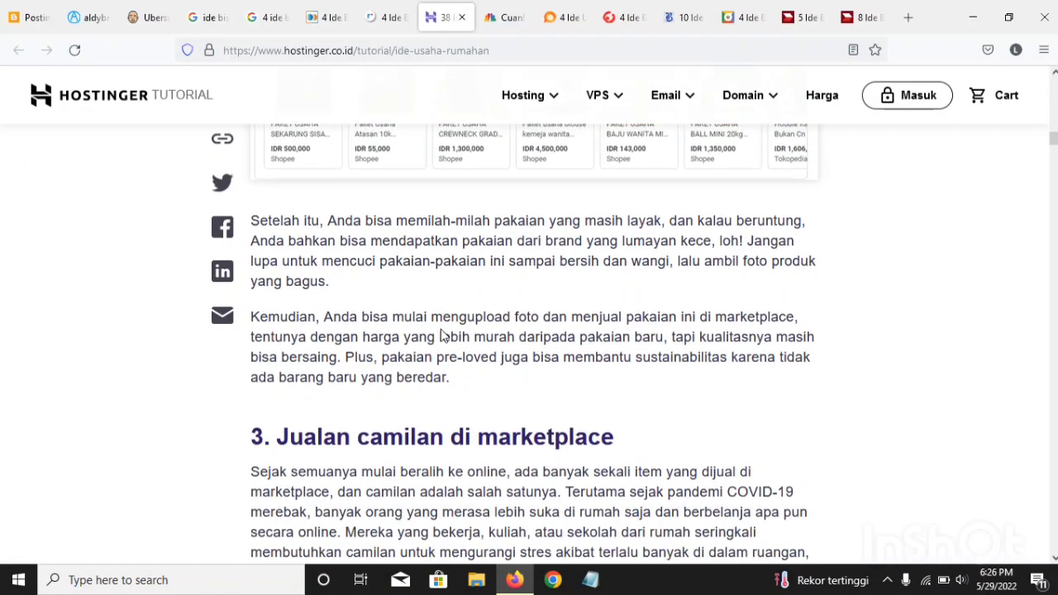
scroll(442, 291, "down", 2)
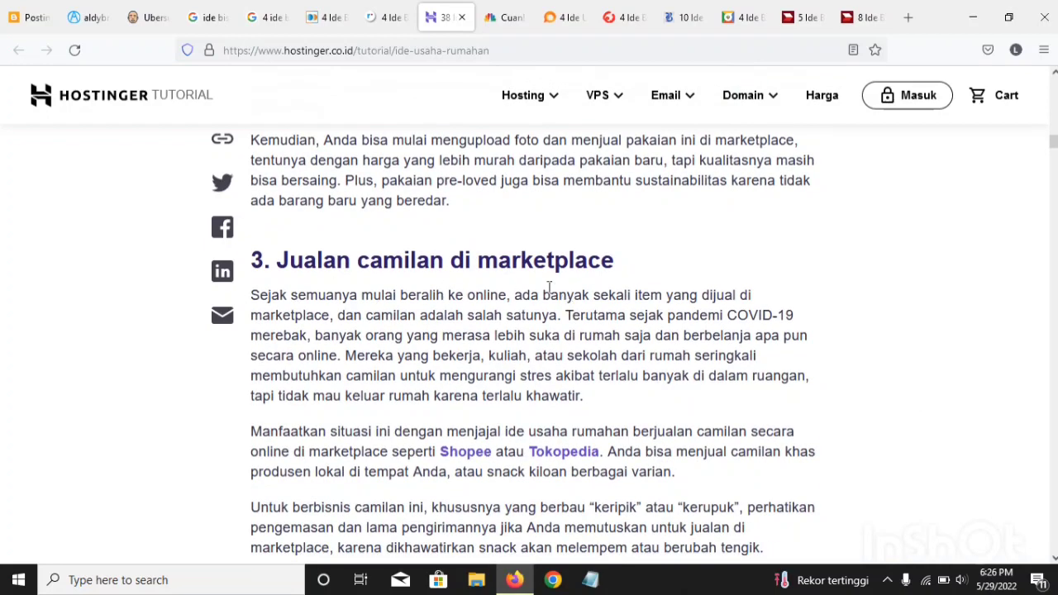
scroll(545, 285, "down", 5)
scroll(488, 236, "down", 2)
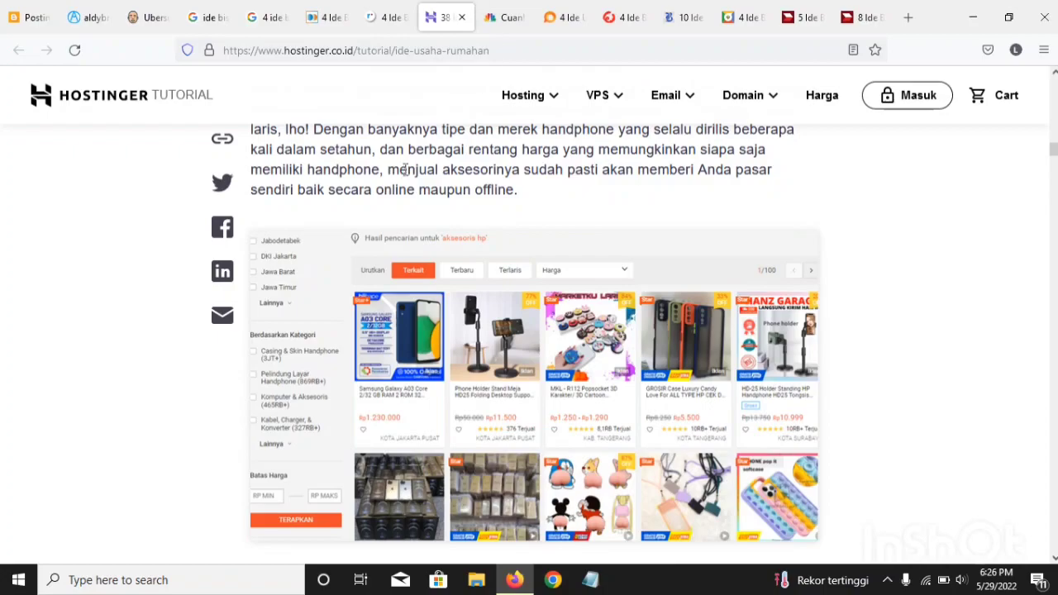
scroll(400, 167, "up", 5)
scroll(400, 167, "down", 12)
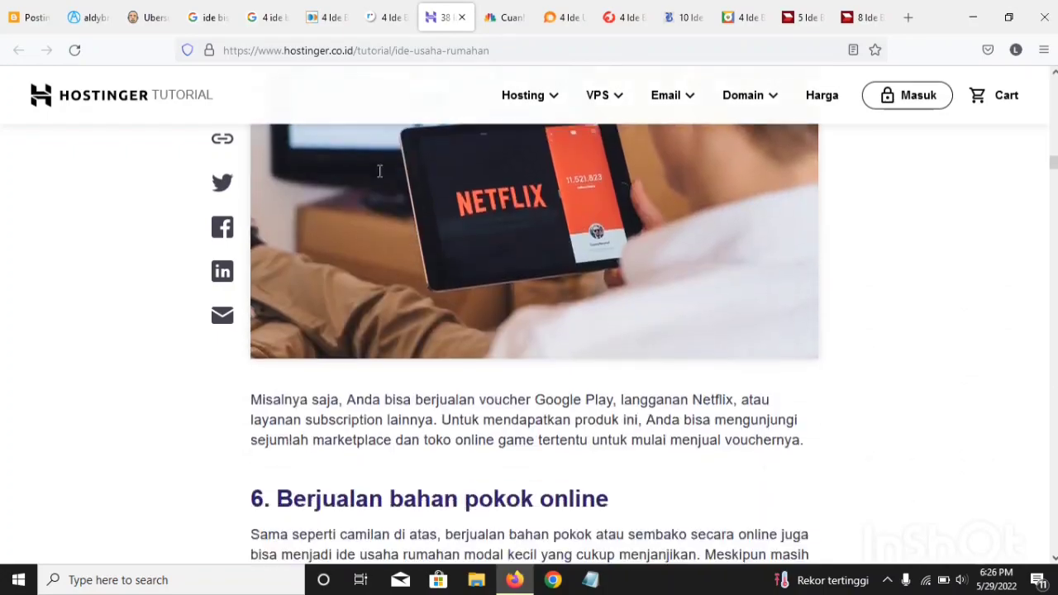
scroll(379, 171, "up", 5)
Step: Look through the home business ideas in the CNBC Indonesia and yoursay.id articles for the post's third idea
left_click(506, 17)
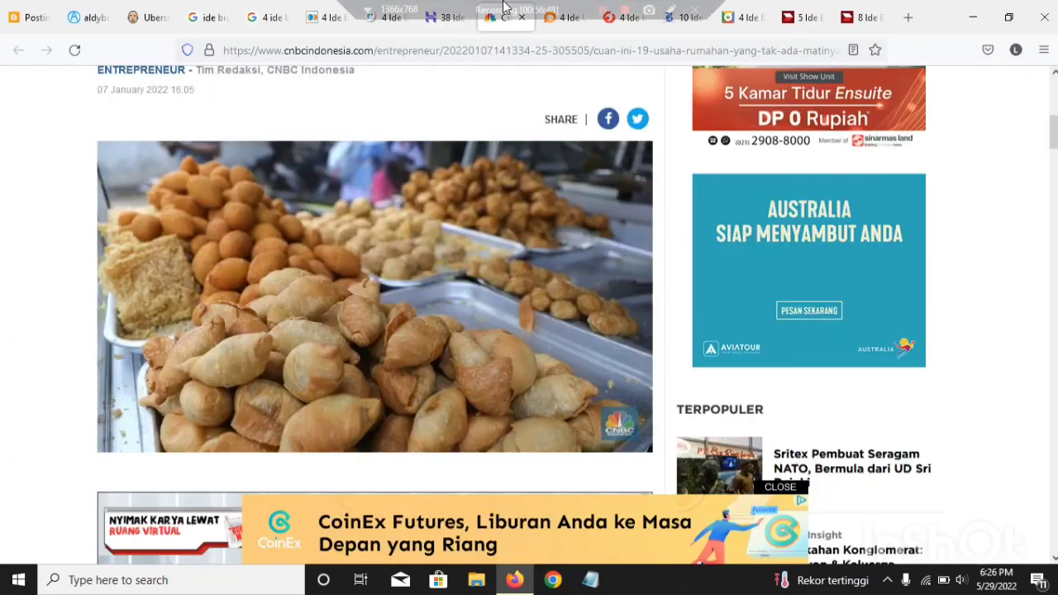
mouse_move(603, 22)
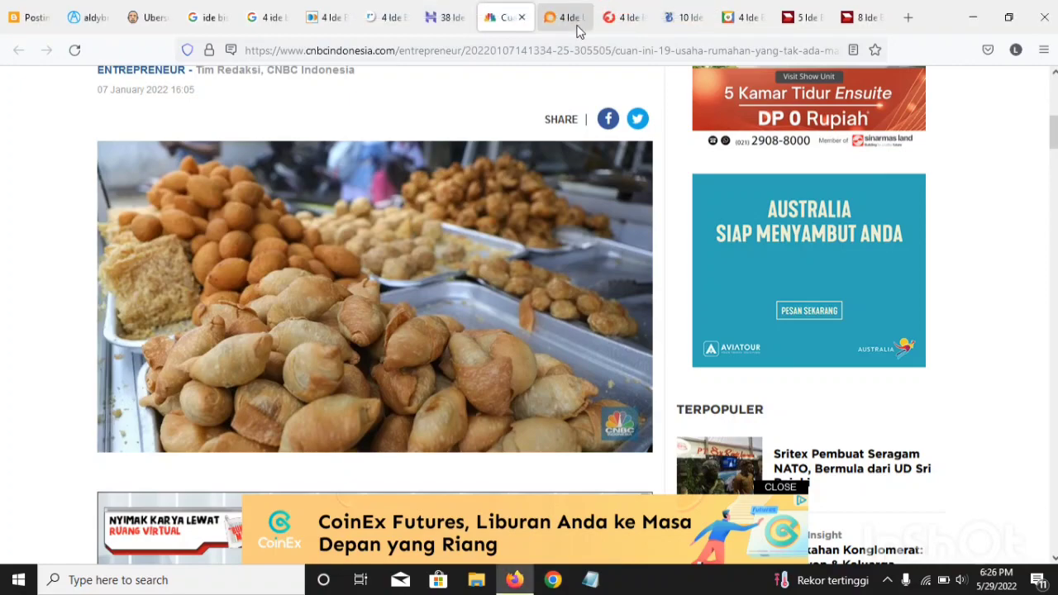
left_click(575, 23)
scroll(574, 326, "down", 5)
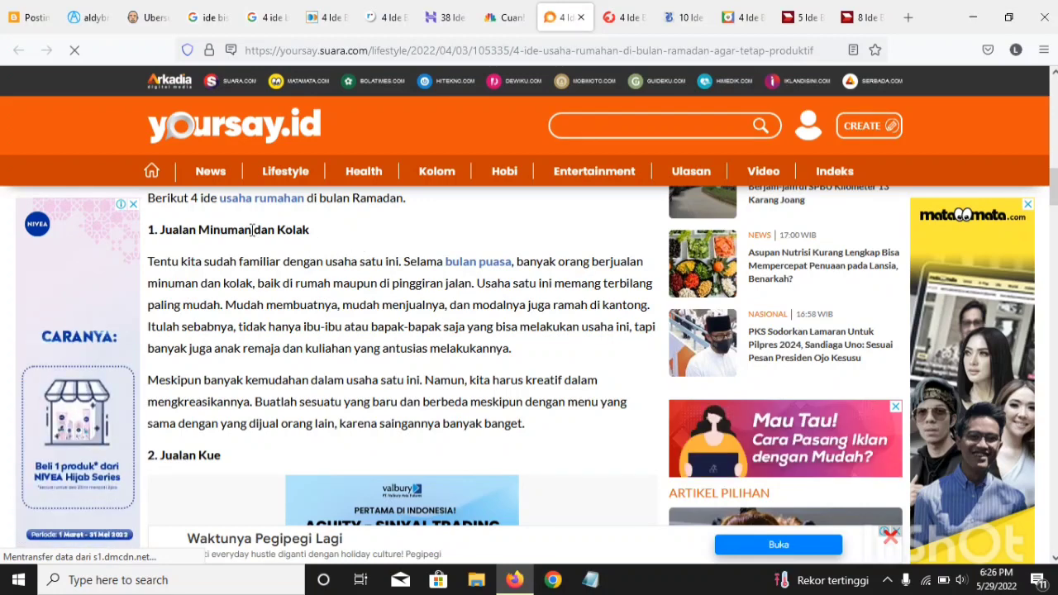
left_click_drag(252, 230, 144, 240)
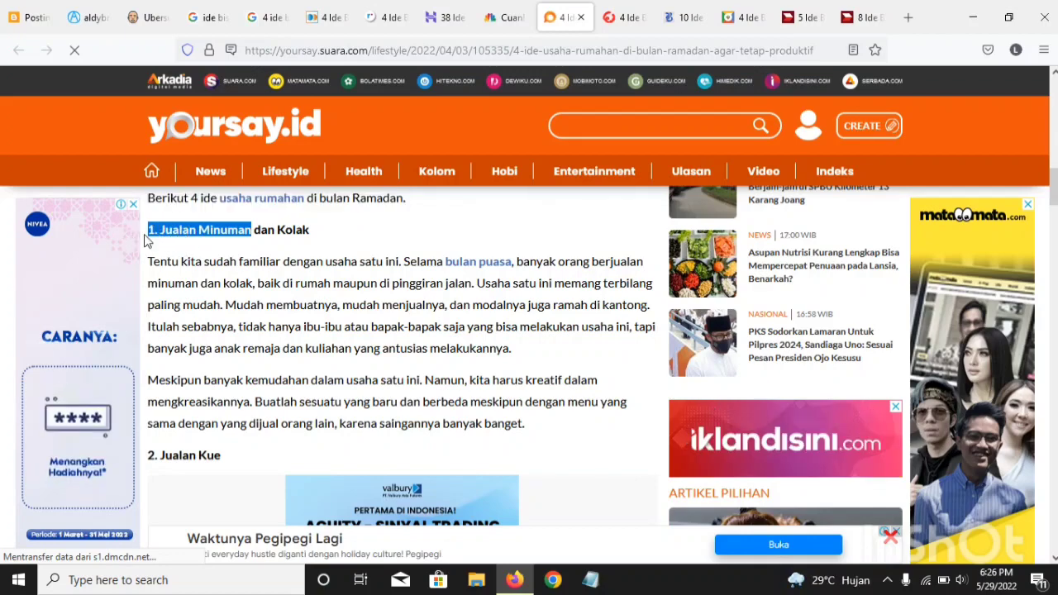
left_click(145, 240)
scroll(145, 240, "down", 6)
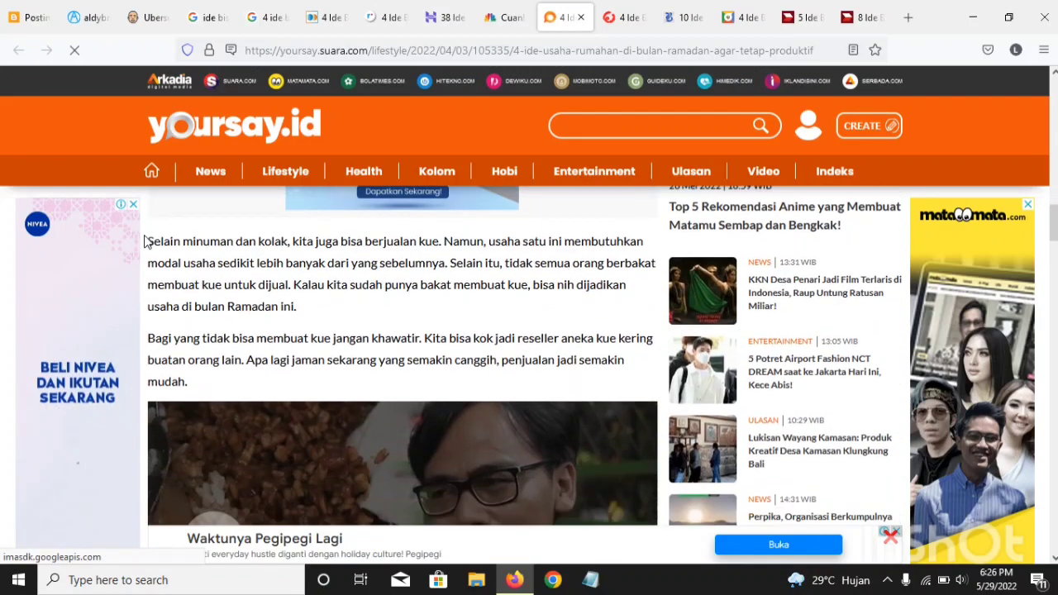
scroll(145, 240, "down", 5)
scroll(145, 240, "up", 1)
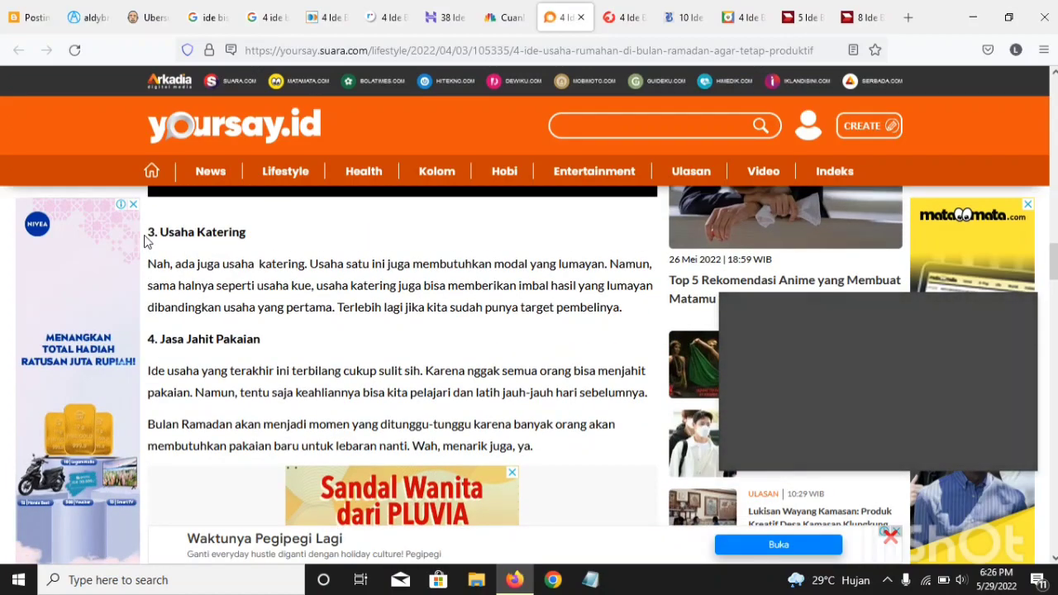
scroll(262, 245, "up", 8)
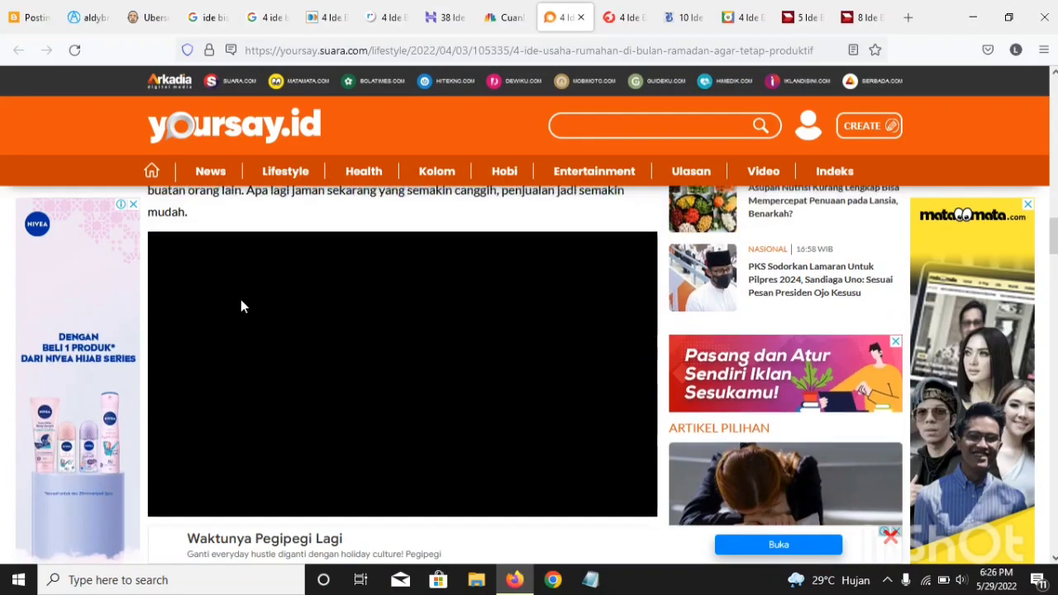
scroll(240, 299, "up", 4)
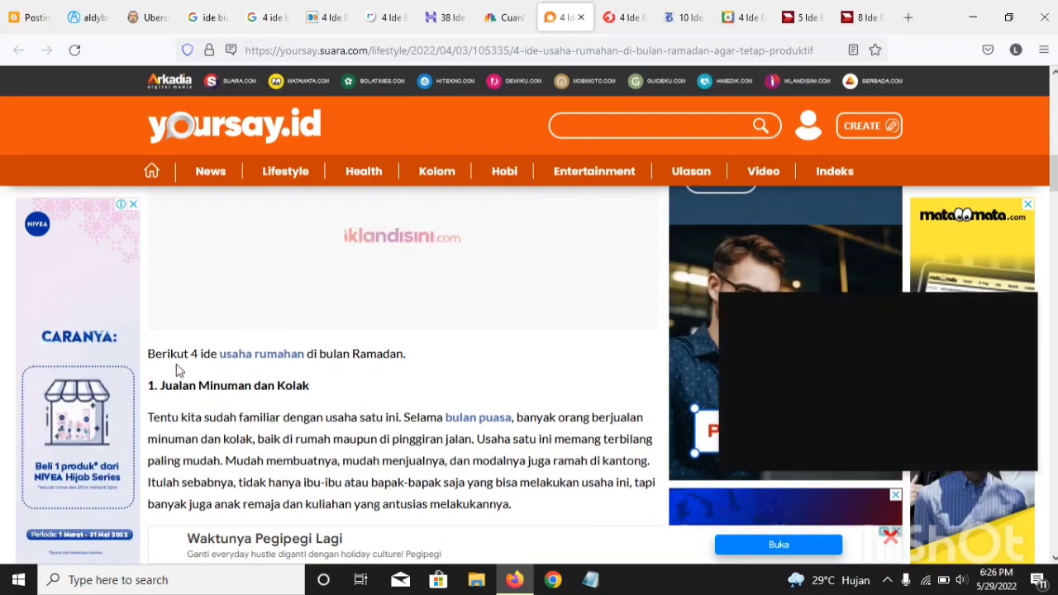
scroll(176, 369, "down", 3)
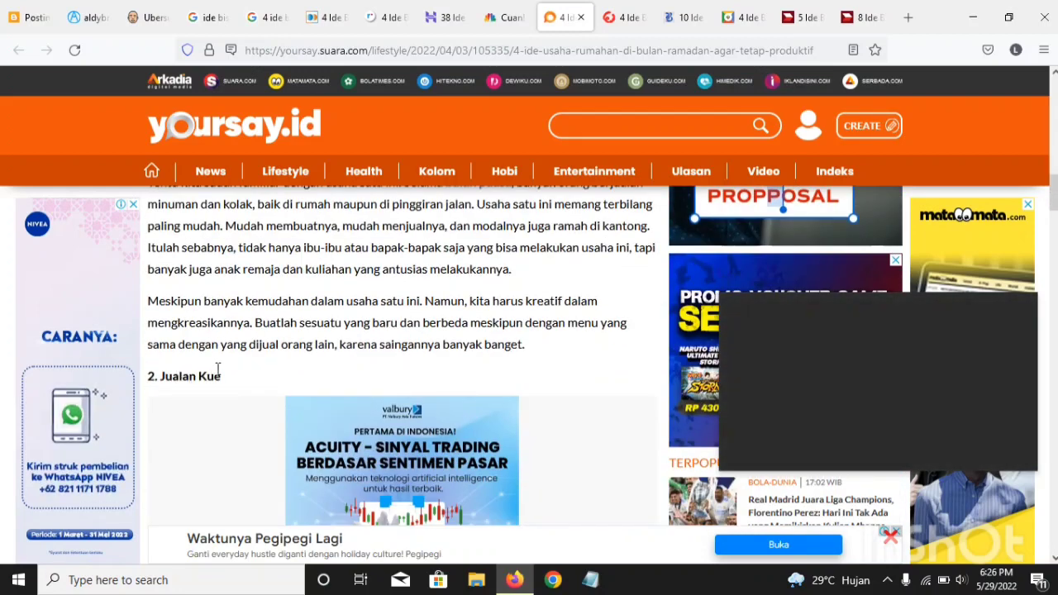
Step: Copy the "Jualan Kue" heading from the yoursay.id article into the Blogger post below the pulsa paragraph, numbering it "3. Jualan Kue"
left_click_drag(223, 376, 150, 377)
right_click(149, 377)
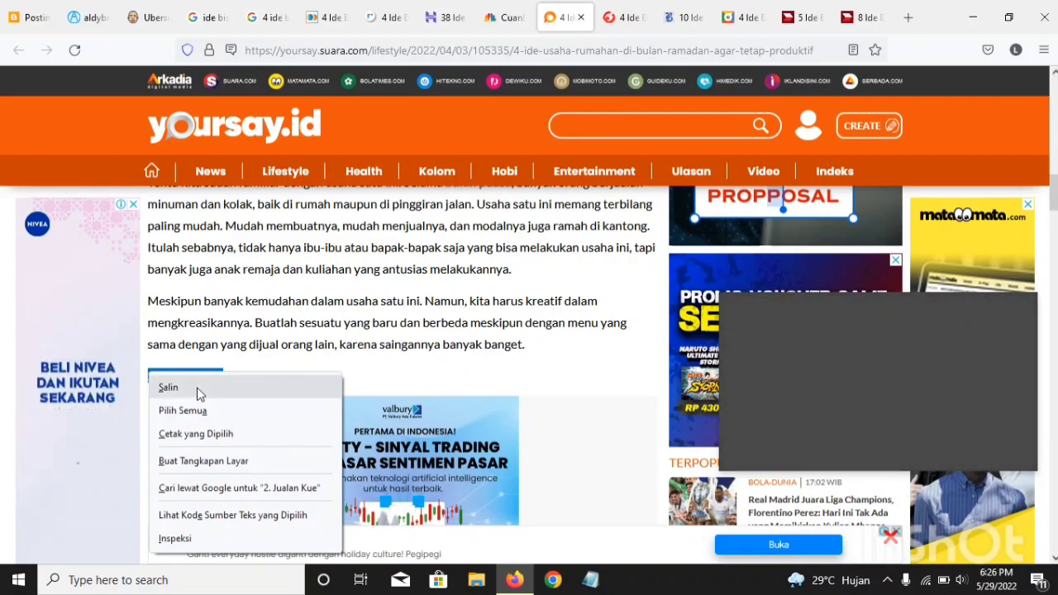
left_click(162, 386)
left_click(29, 17)
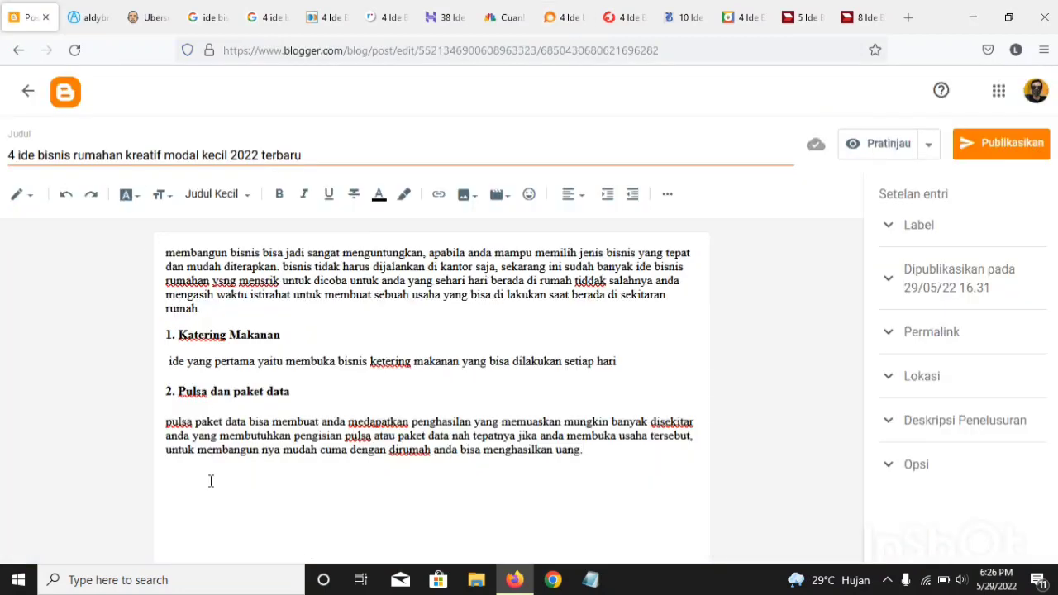
key("Return")
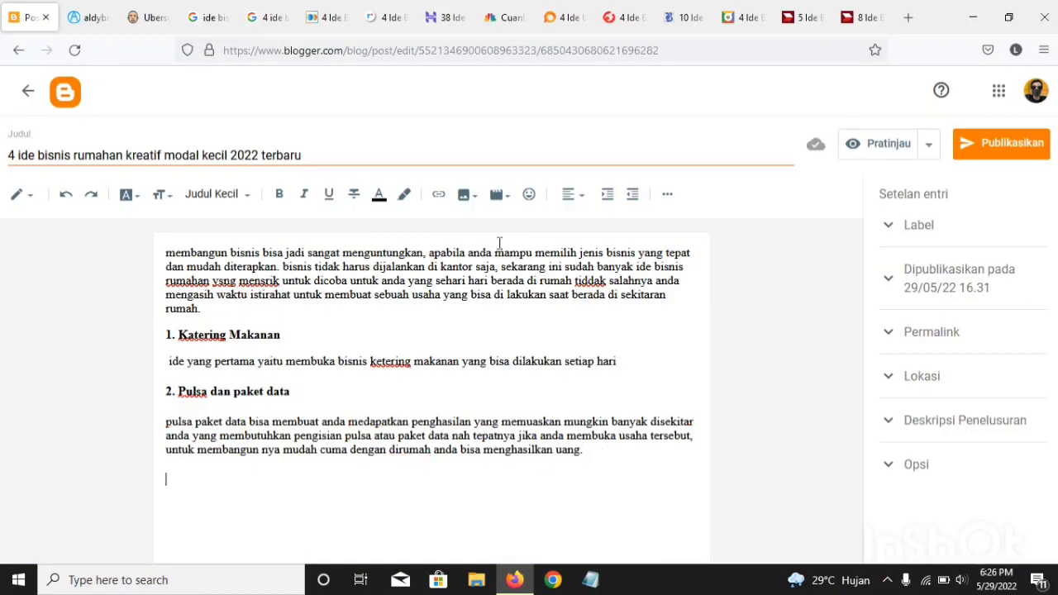
type("2. Jualan Kue")
left_click_drag(170, 482, 155, 481)
type("3")
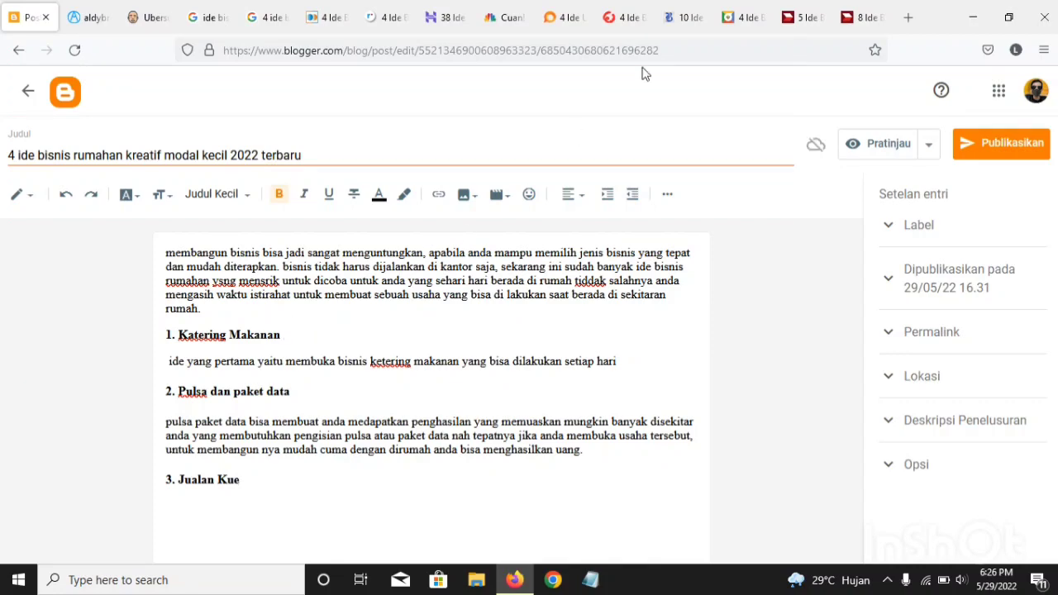
Step: Reread the cake-selling section on yoursay.id and check the other competing articles for source text on the third idea
left_click(564, 16)
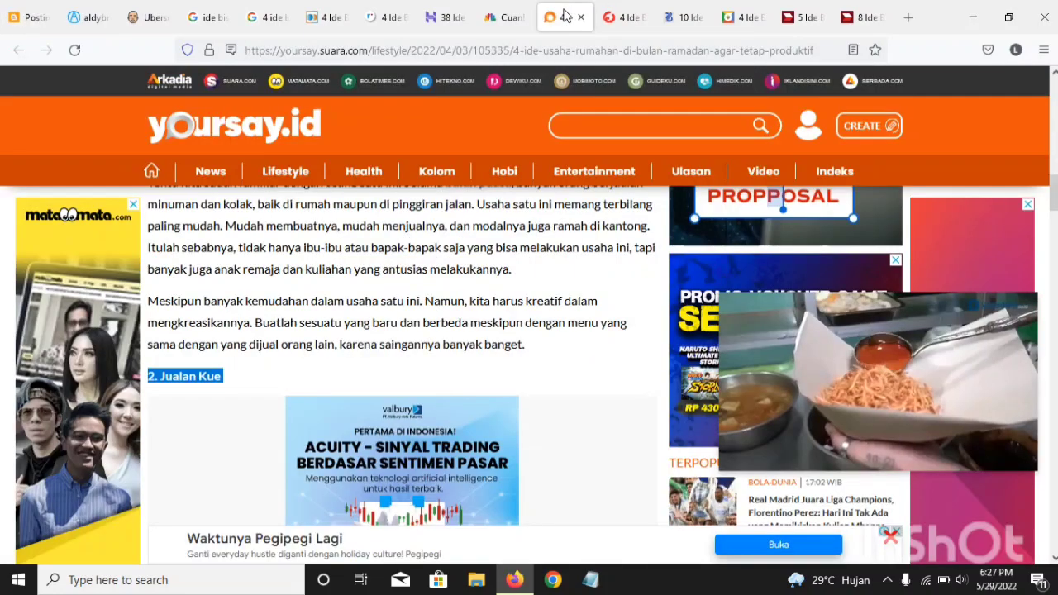
scroll(302, 337, "down", 5)
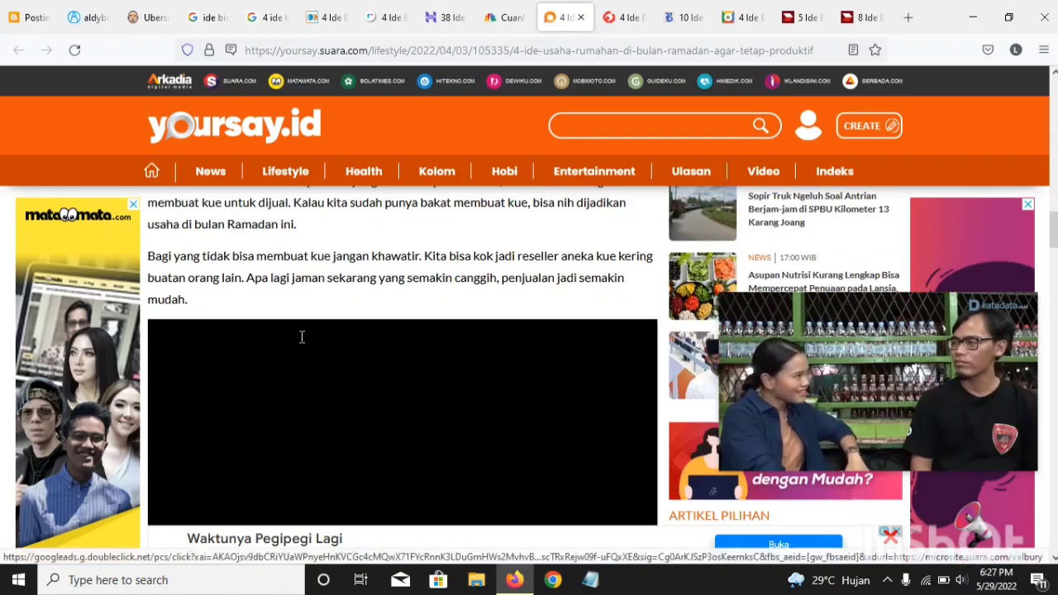
scroll(153, 318, "up", 2)
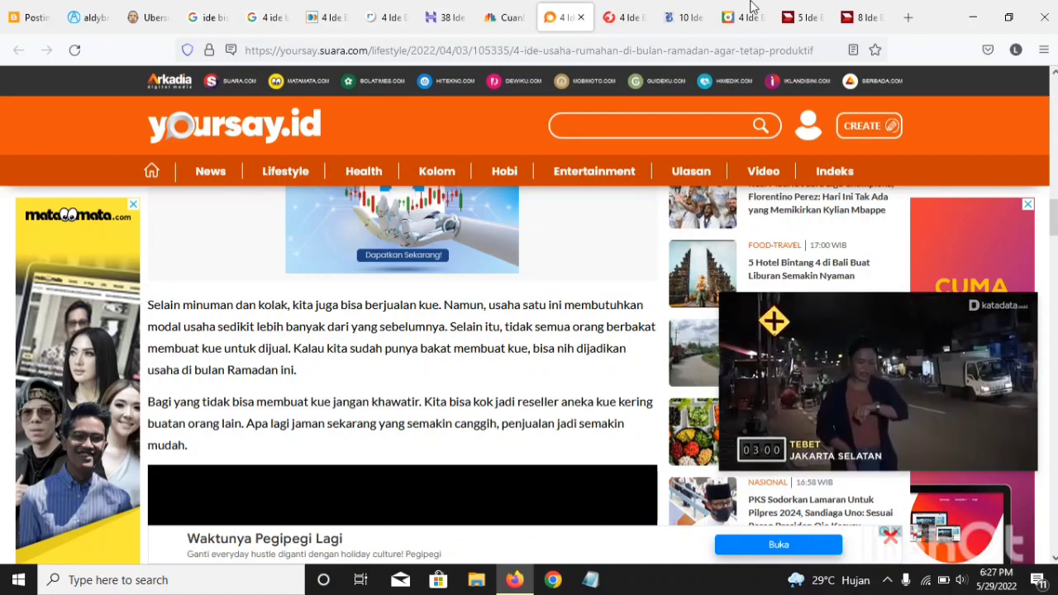
left_click(29, 17)
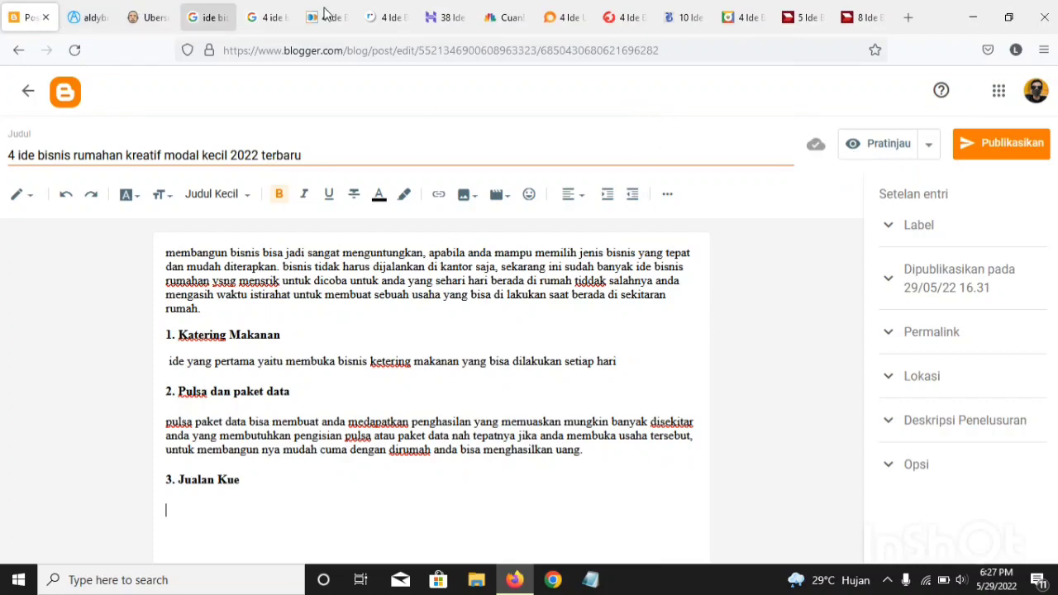
left_click(447, 17)
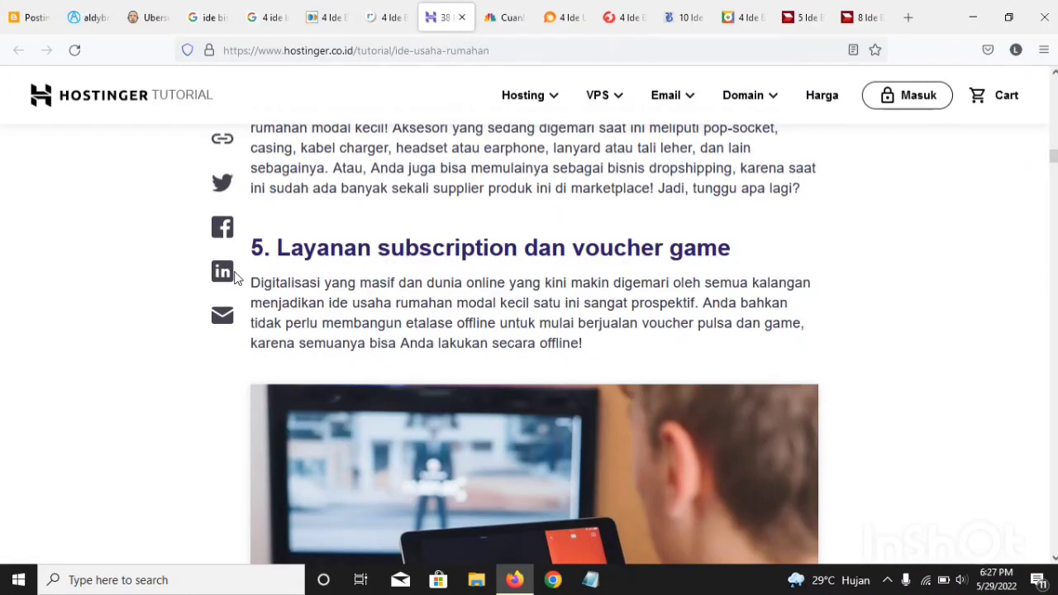
left_click(631, 21)
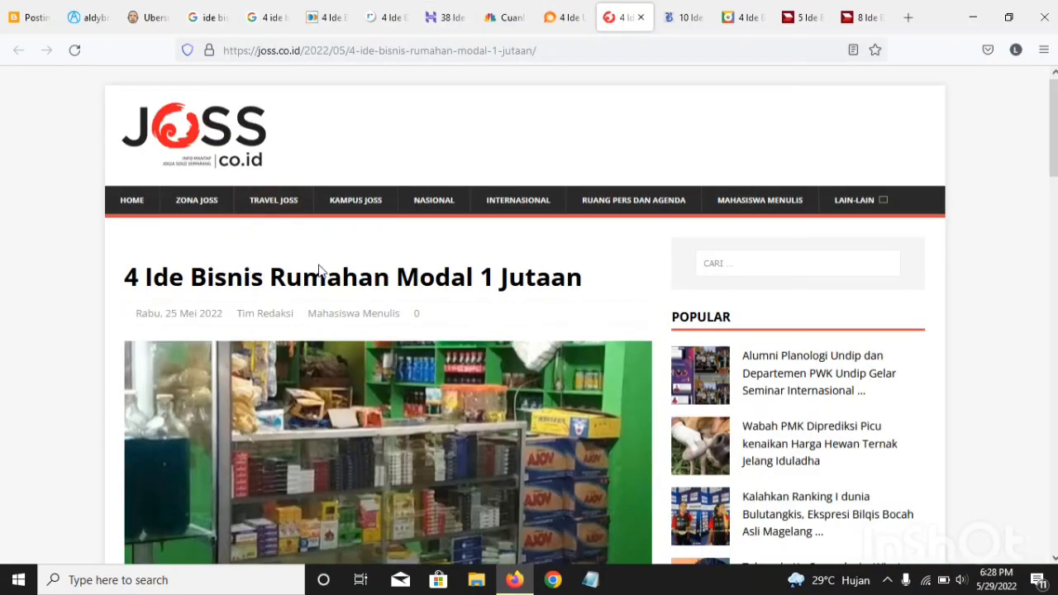
left_click(683, 12)
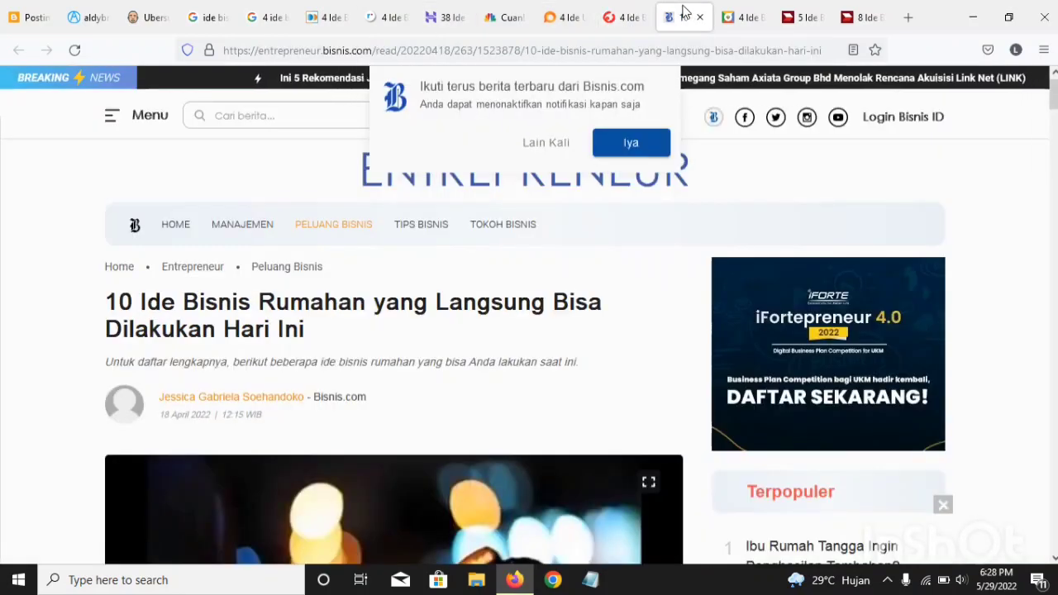
left_click(464, 10)
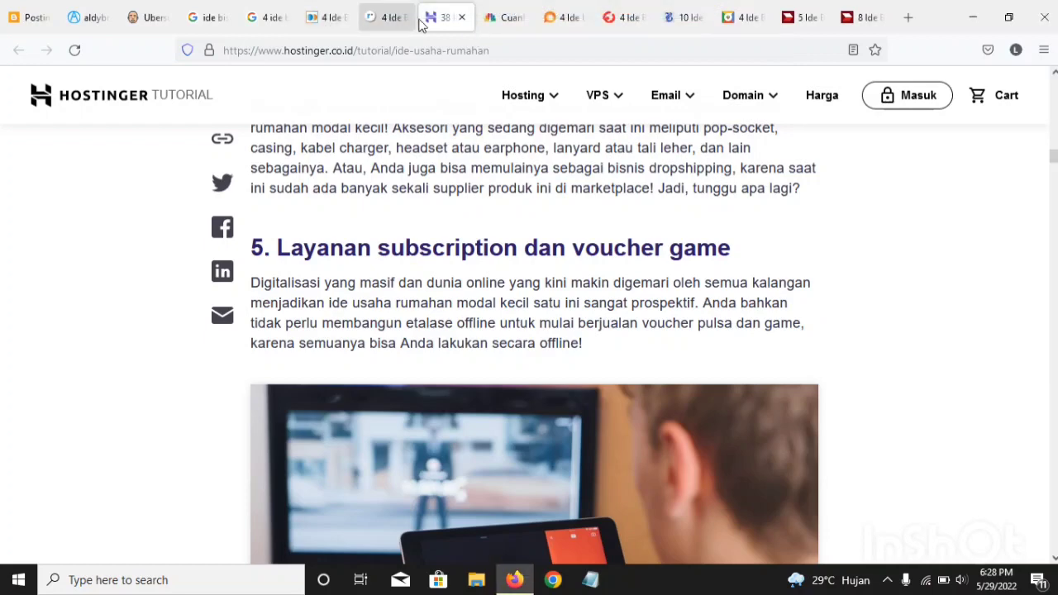
left_click(391, 21)
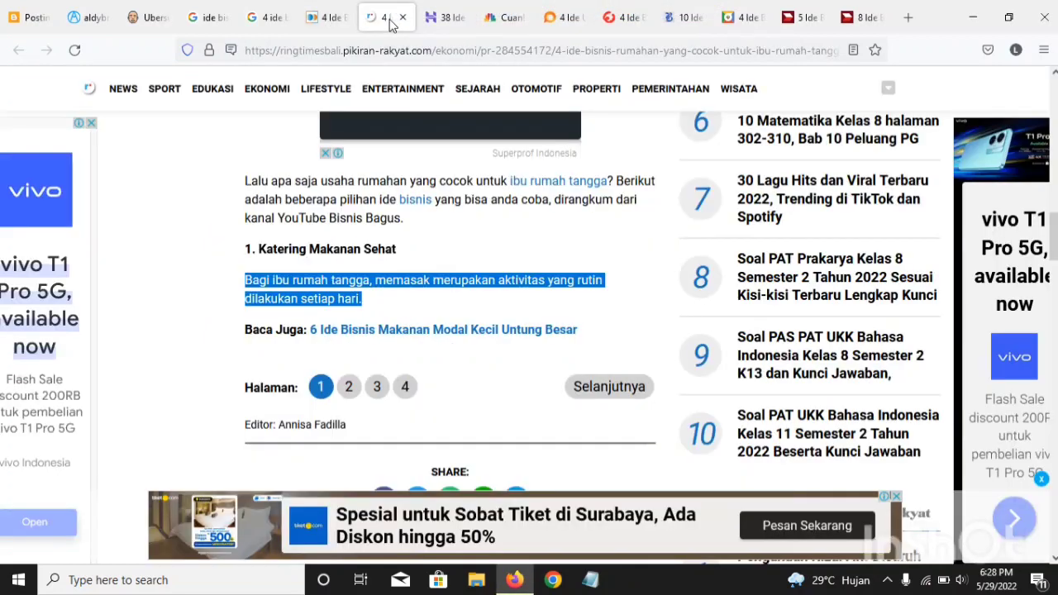
left_click(568, 18)
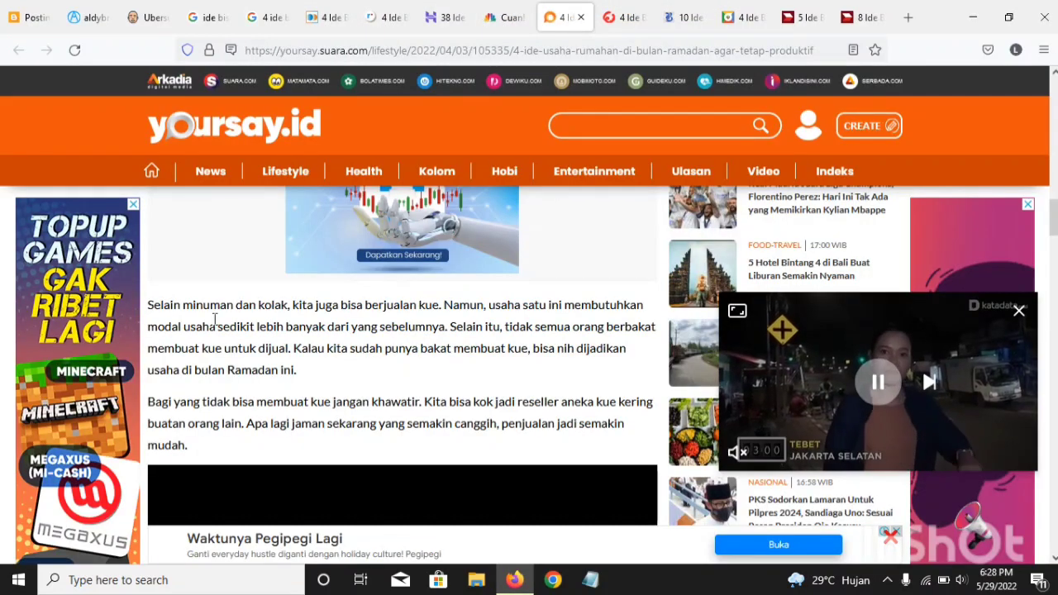
Step: Copy the two cake-selling paragraphs from the yoursay.id article and paste them under "3. Jualan Kue" in the Blogger post
left_click_drag(149, 310, 331, 472)
right_click(259, 393)
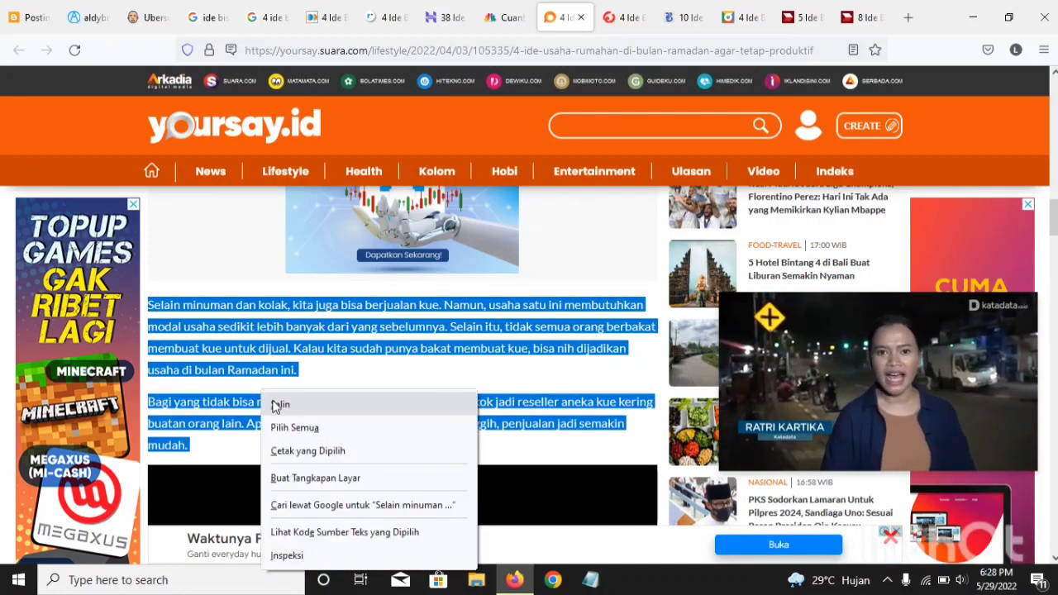
left_click(278, 405)
left_click(5, 12)
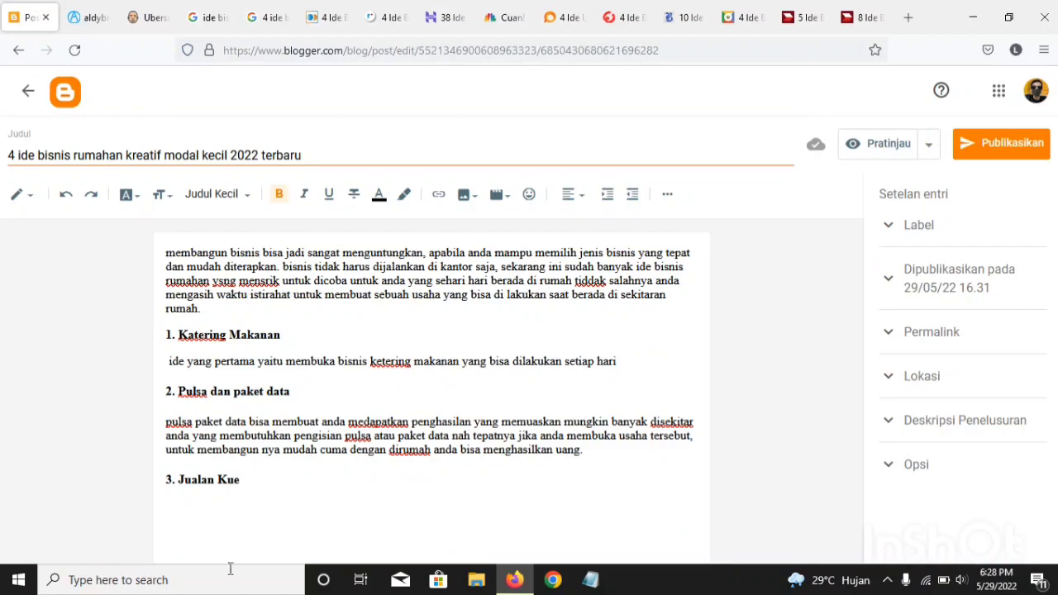
key("ctrl+v")
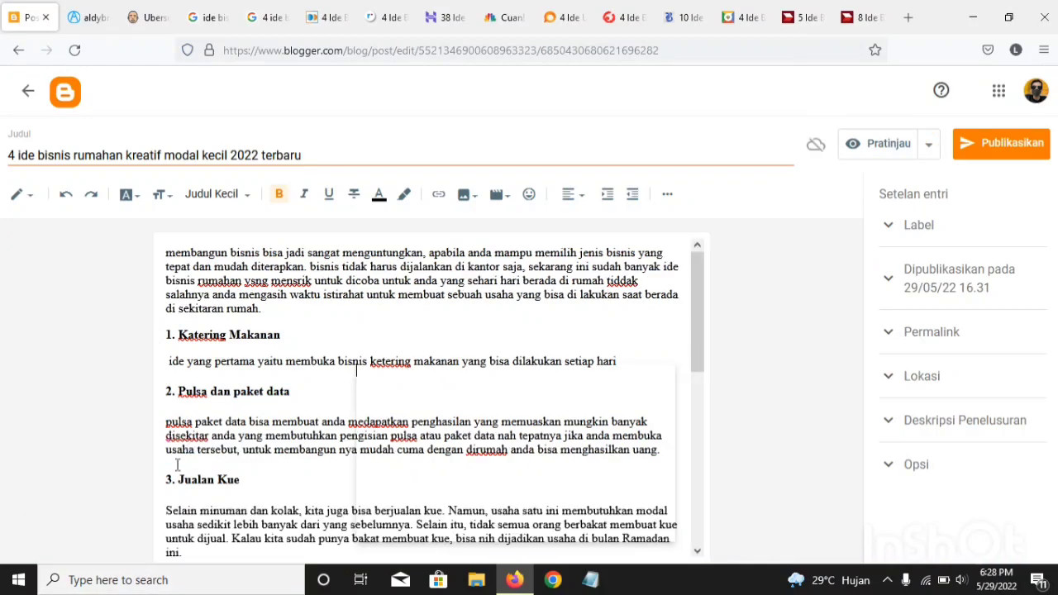
Step: Delete the black video block that came along beneath the pasted cake-selling paragraphs
scroll(177, 465, "down", 5)
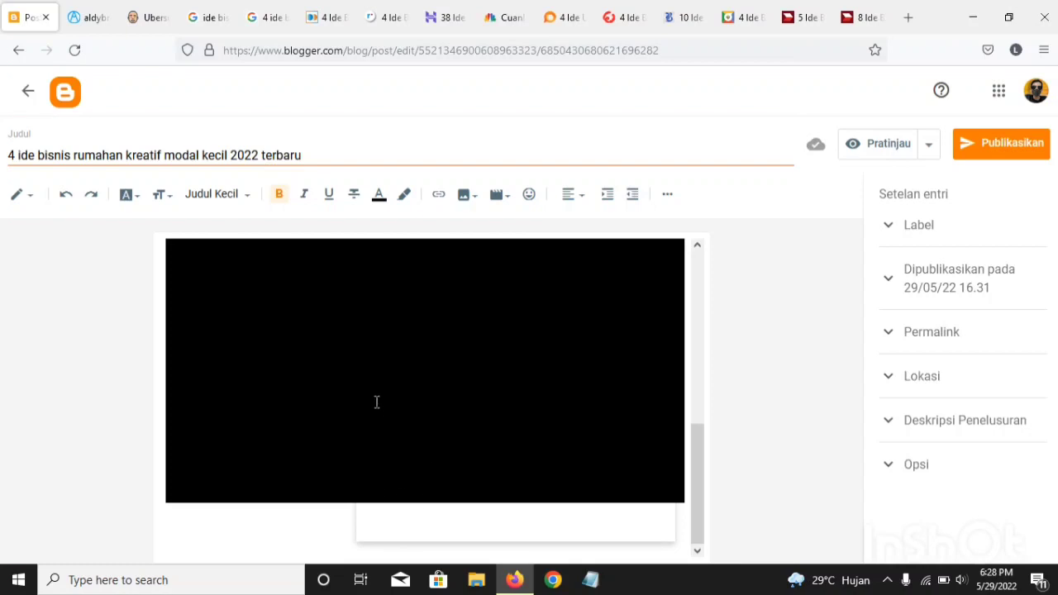
left_click(427, 513)
left_click(333, 542)
key("BackSpace")
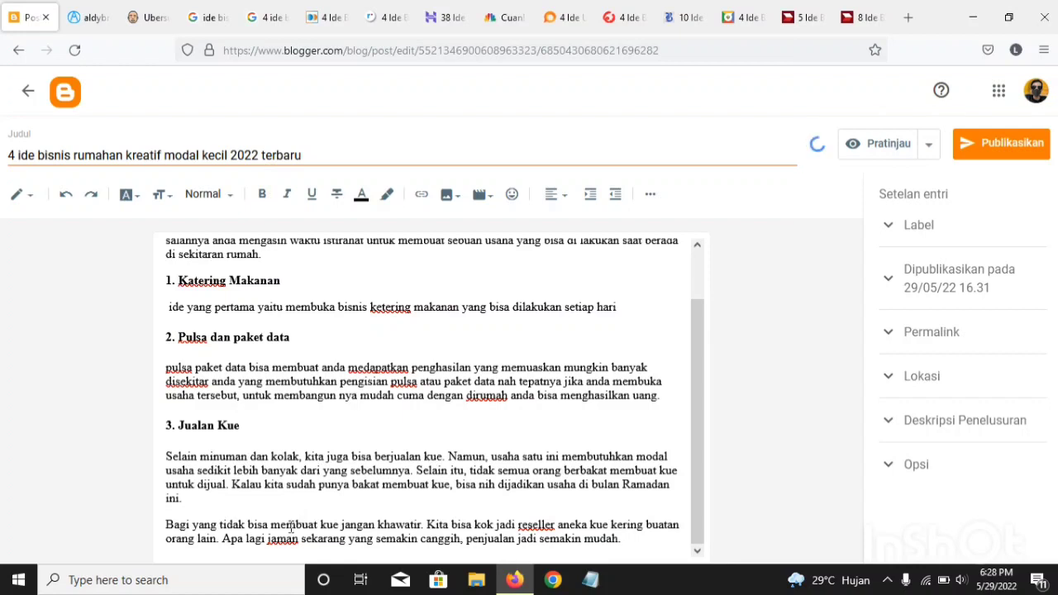
Step: Insert a new line below "3. Jualan Kue" and start the rewritten paragraph with "minuman kotak"
left_click(203, 453)
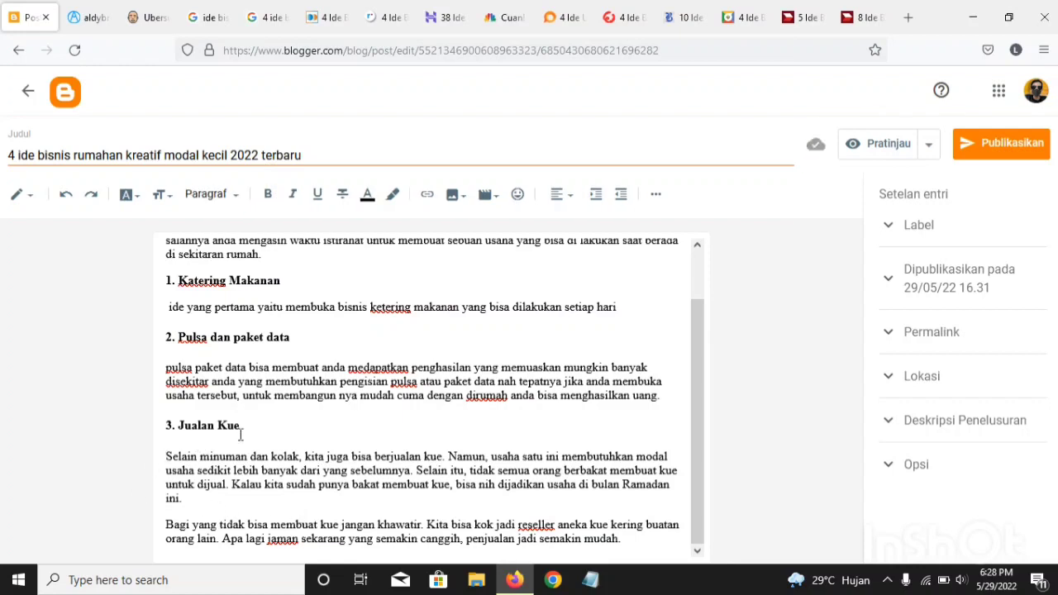
left_click(241, 431)
key("Return")
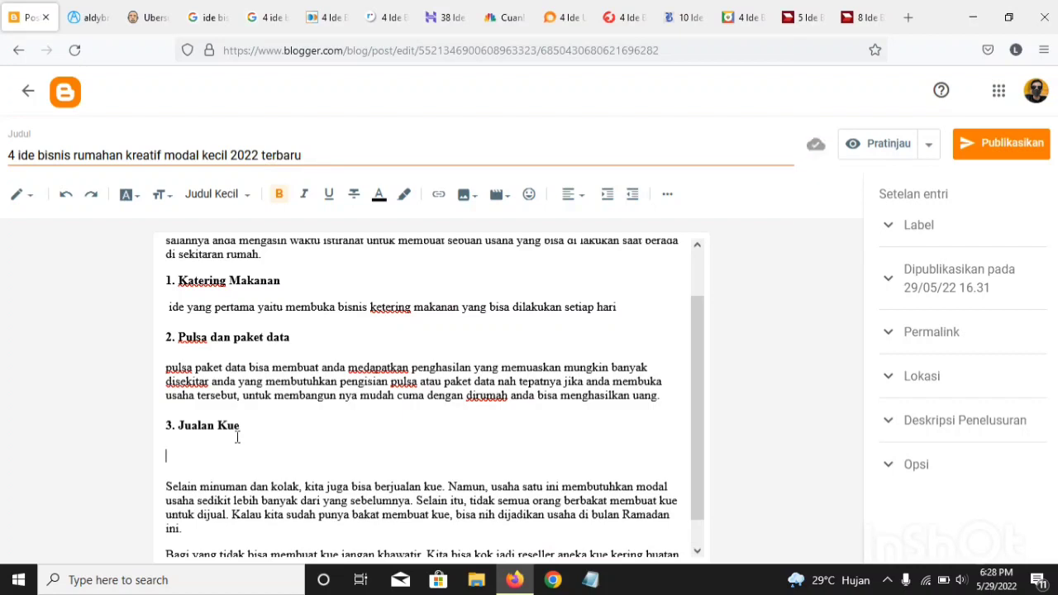
scroll(331, 447, "down", 1)
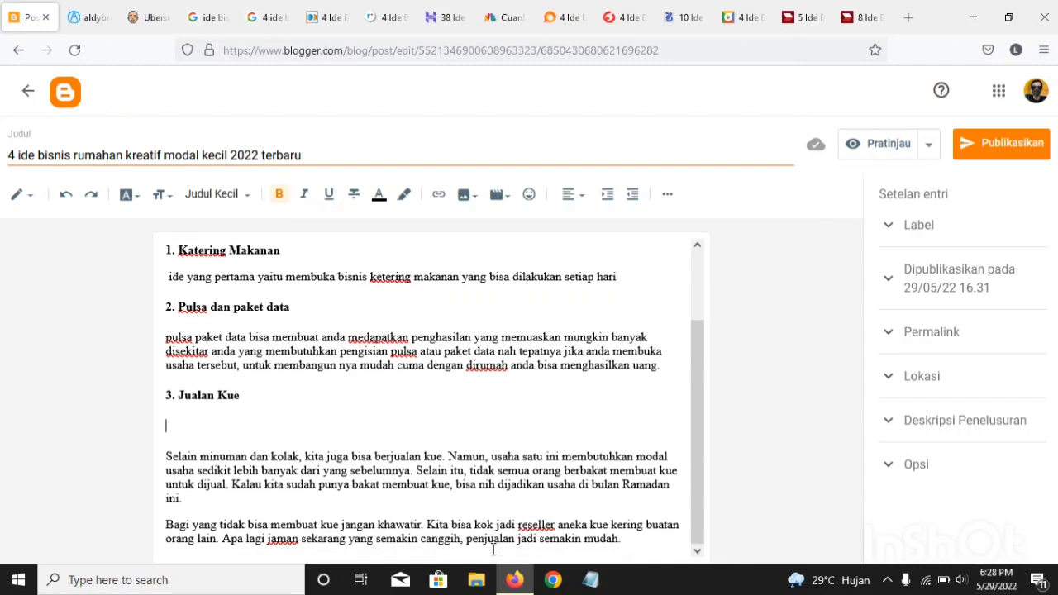
type("minuman ko")
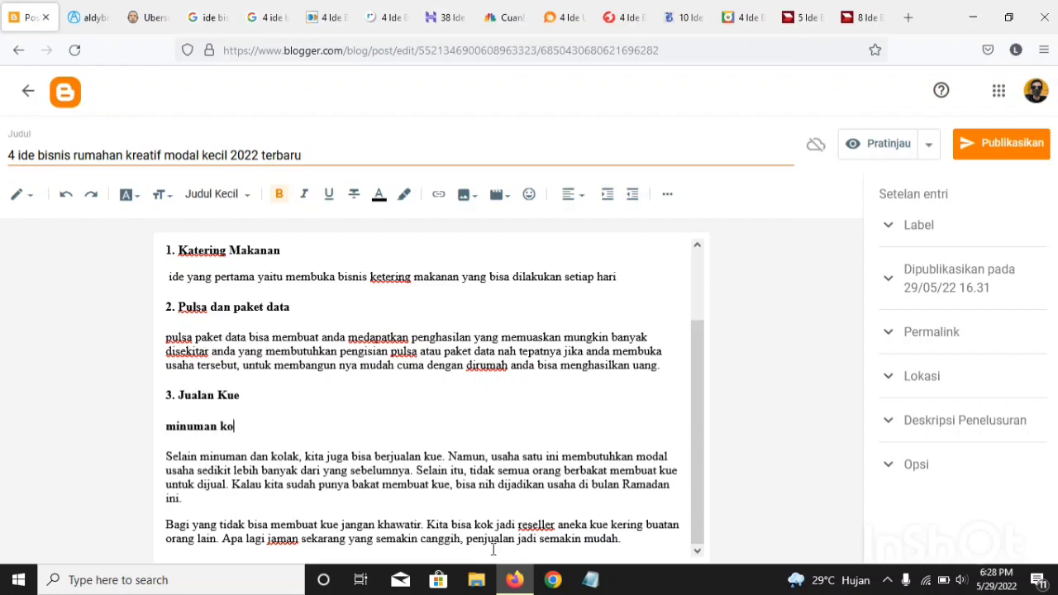
type("tak")
type("kita juga bi")
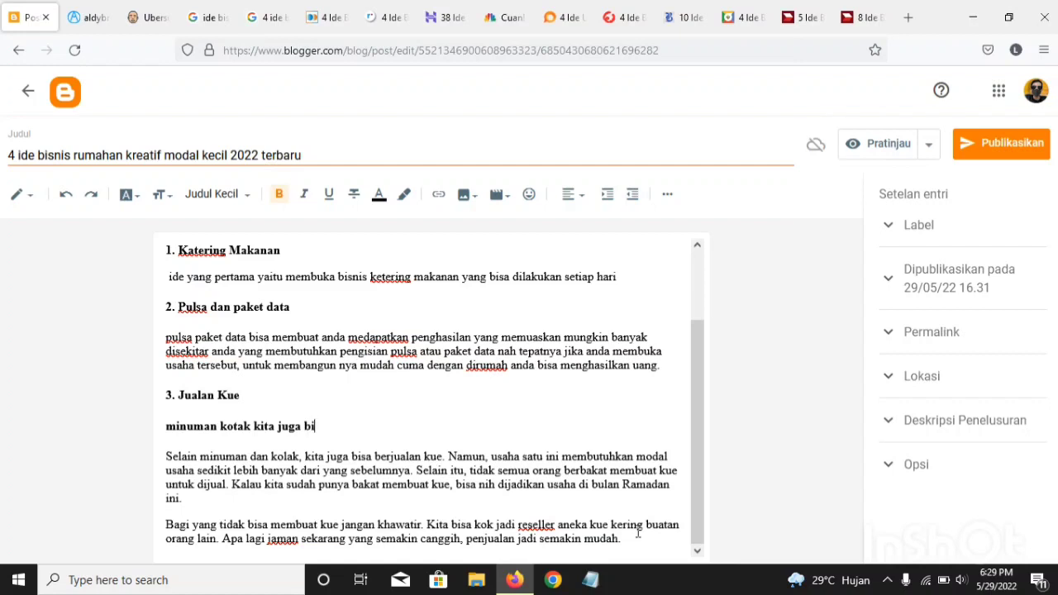
type("sa")
key("BackSpace")
key("BackSpace")
key("BackSpace")
key("BackSpace")
key("BackSpace")
key("BackSpace")
key("BackSpace")
key("BackSpace")
key("BackSpace")
key("BackSpace")
key("BackSpace")
key("BackSpace")
key("BackSpace")
key("BackSpace")
key("BackSpace")
Step: Continue the paragraph after "minuman kotak" with "adalah sebuah"
type("adalah sebuah ")
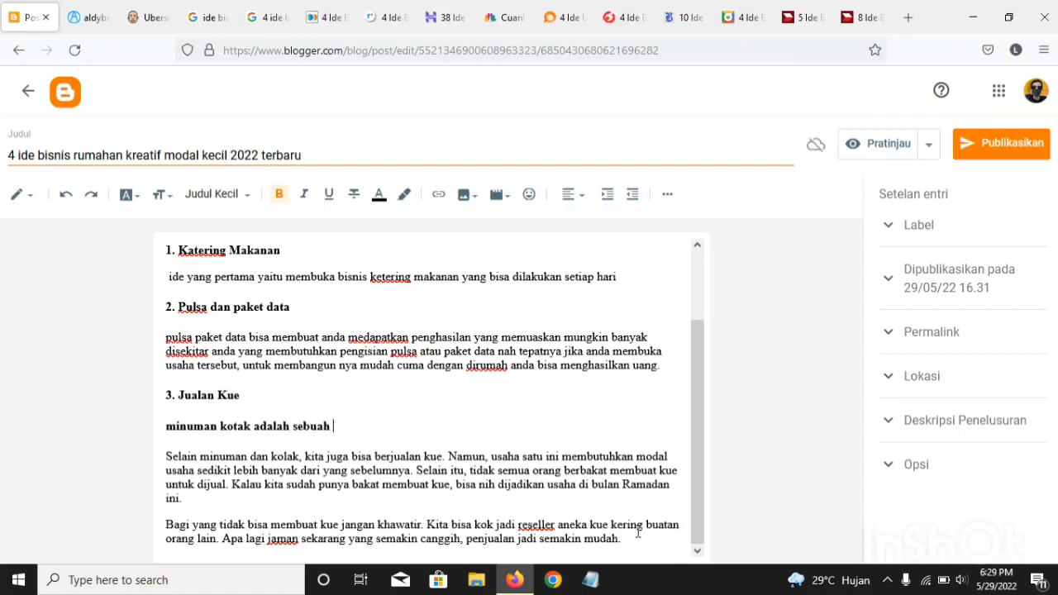
type("maka")
key("BackSpace")
key("BackSpace")
key("BackSpace")
key("BackSpace")
right_click(638, 534)
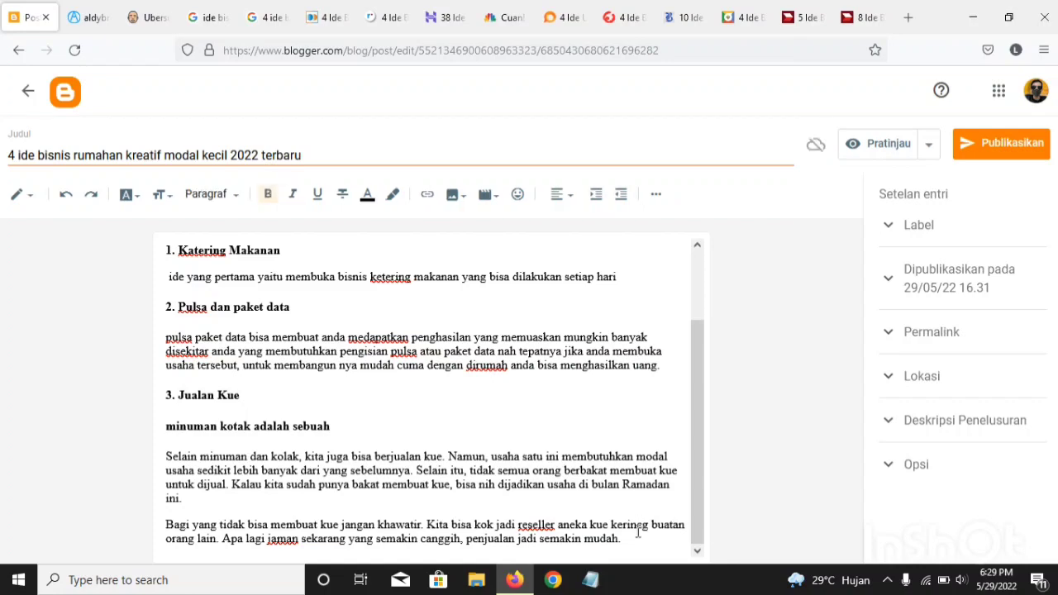
Step: Continue the bold paragraph under "3. Jualan Kue" with "cemilan yang bisa dijadikan sebuah ide bisnis"
key("i")
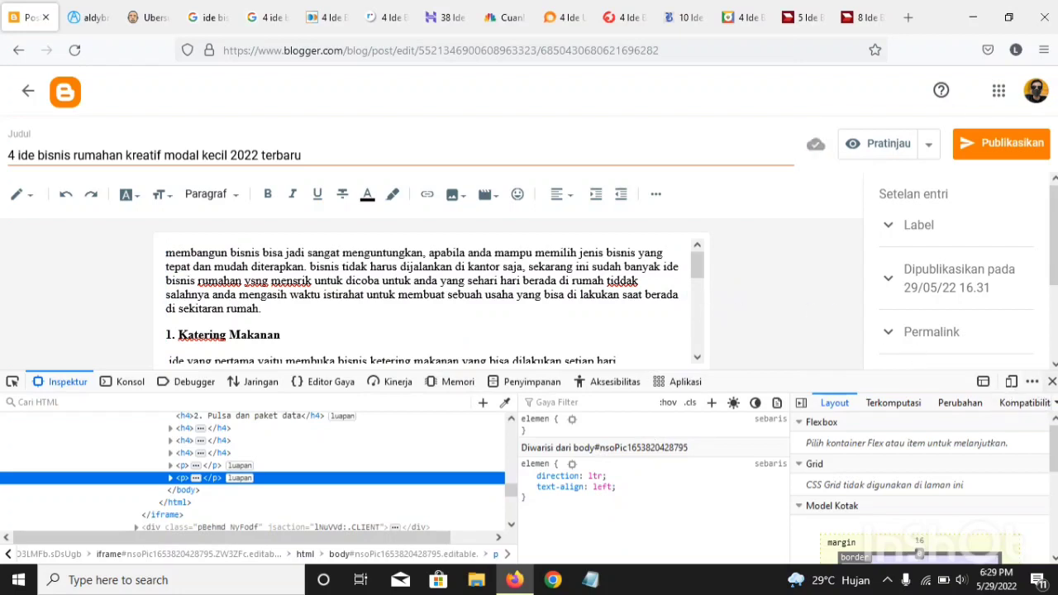
left_click(1051, 381)
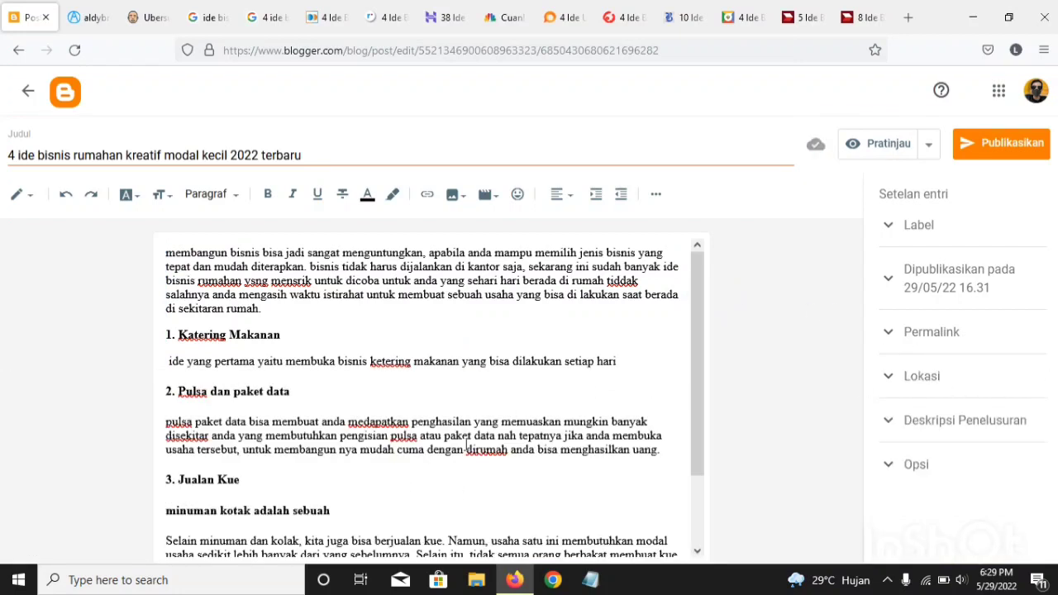
left_click(350, 511)
type("ce")
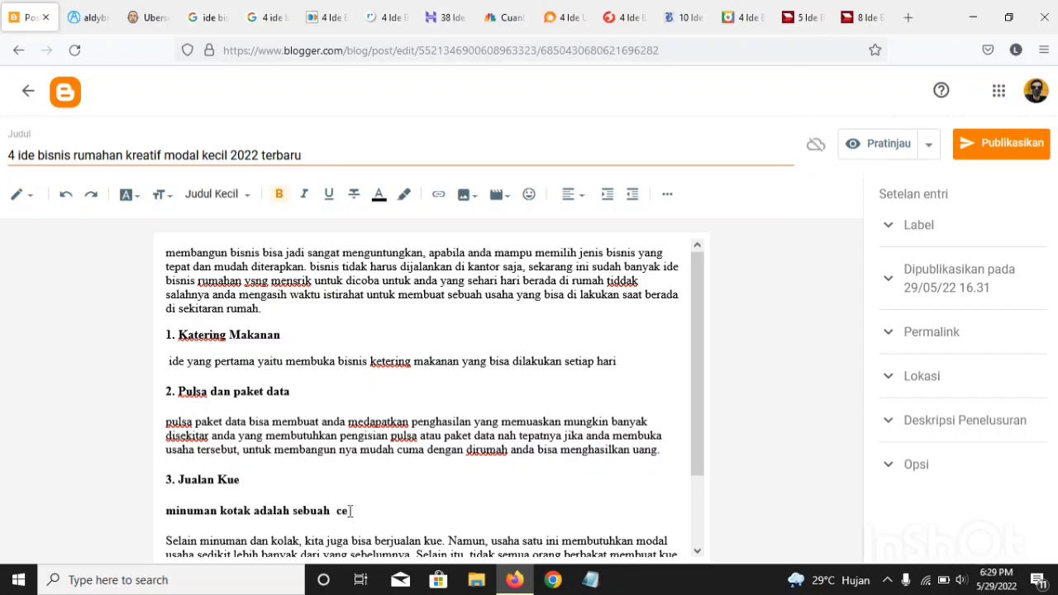
type("milan yang b")
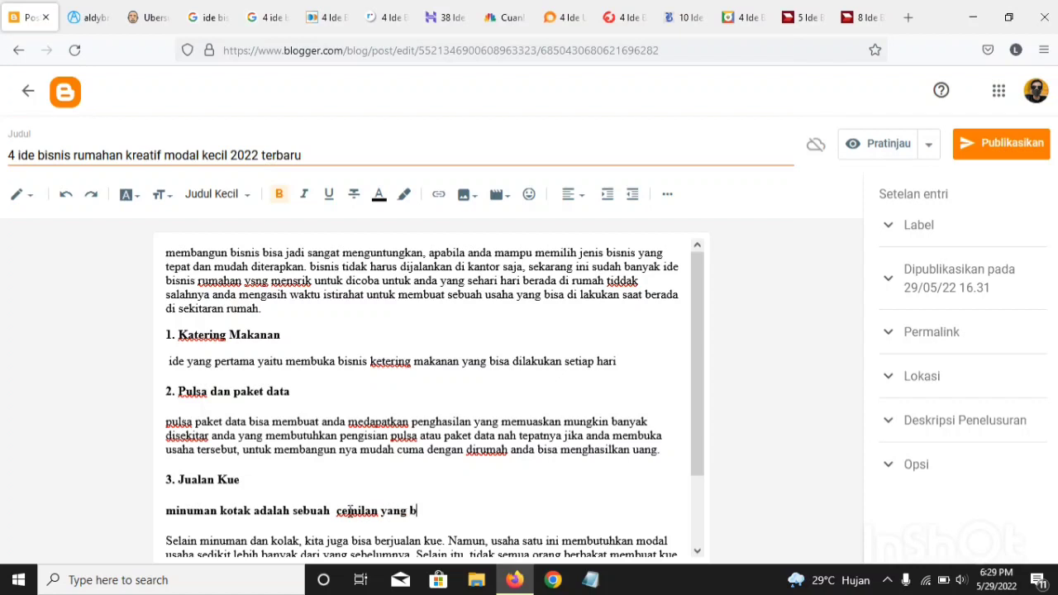
type("isa dijadikan s")
type("ebua")
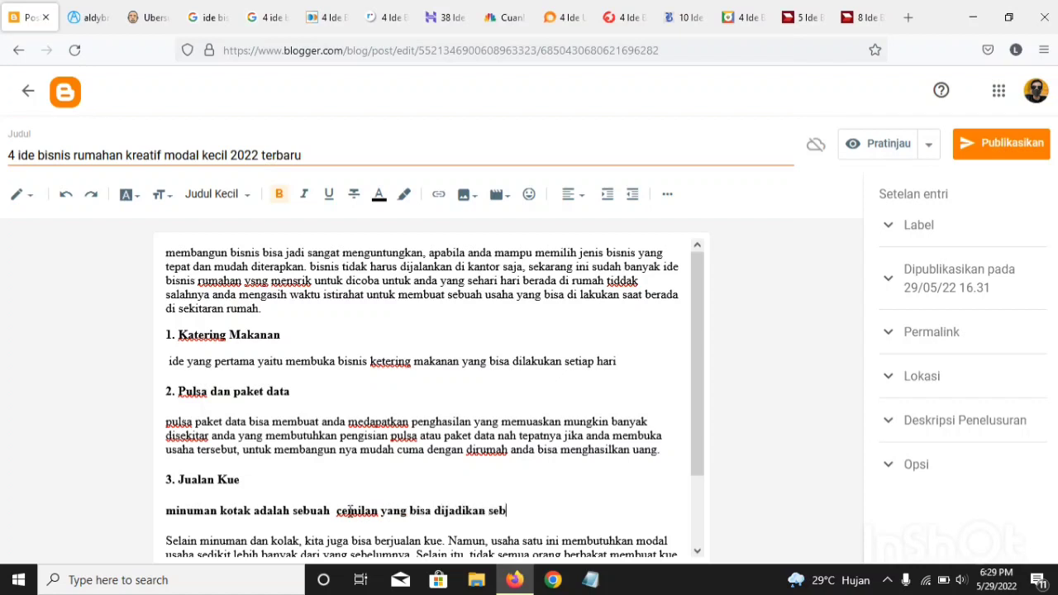
key("BackSpace")
type("h ide bisnis atu")
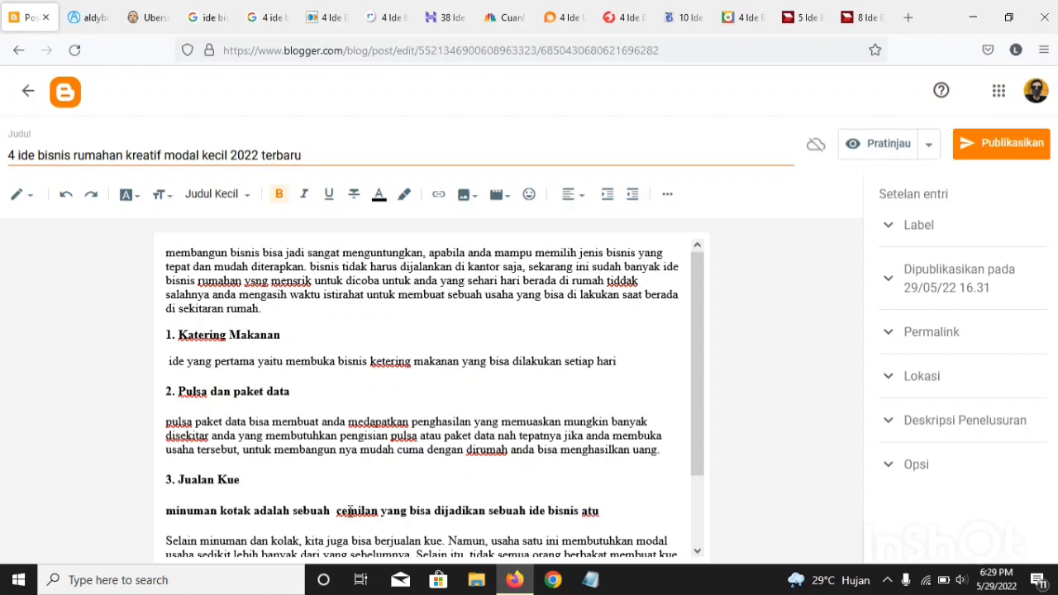
Step: Extend the paragraph after "ide bisnis" with "atau usaha yang bisa dijalankan agar menambah penghasilan"
key("BackSpace")
key("BackSpace")
type("au usaha yang b")
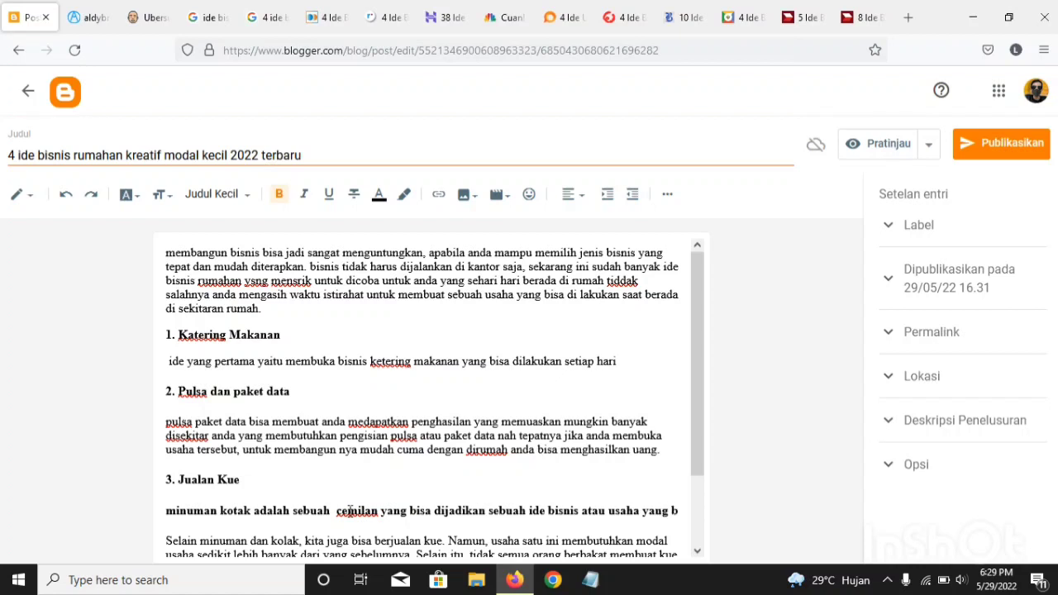
type("isa dijl")
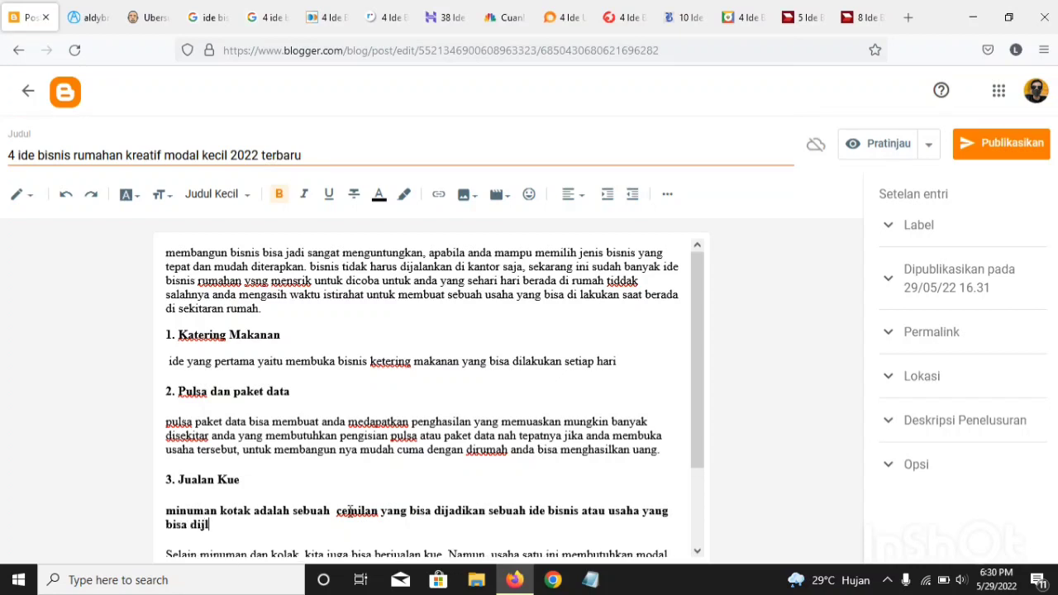
type("alankan agar menam")
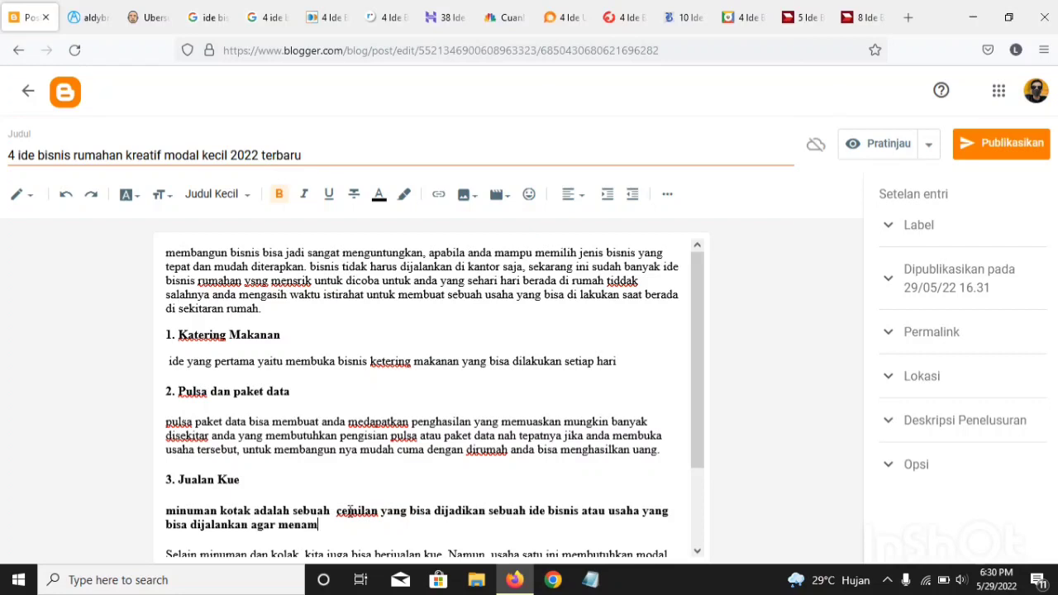
type("bah penghasilan")
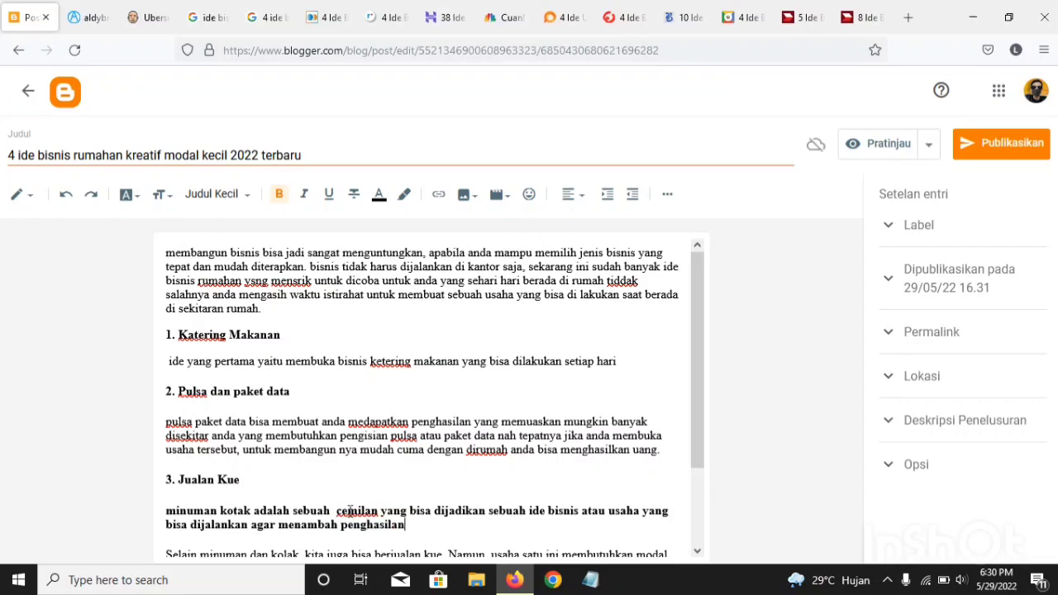
type(" teman-teman dengan begit")
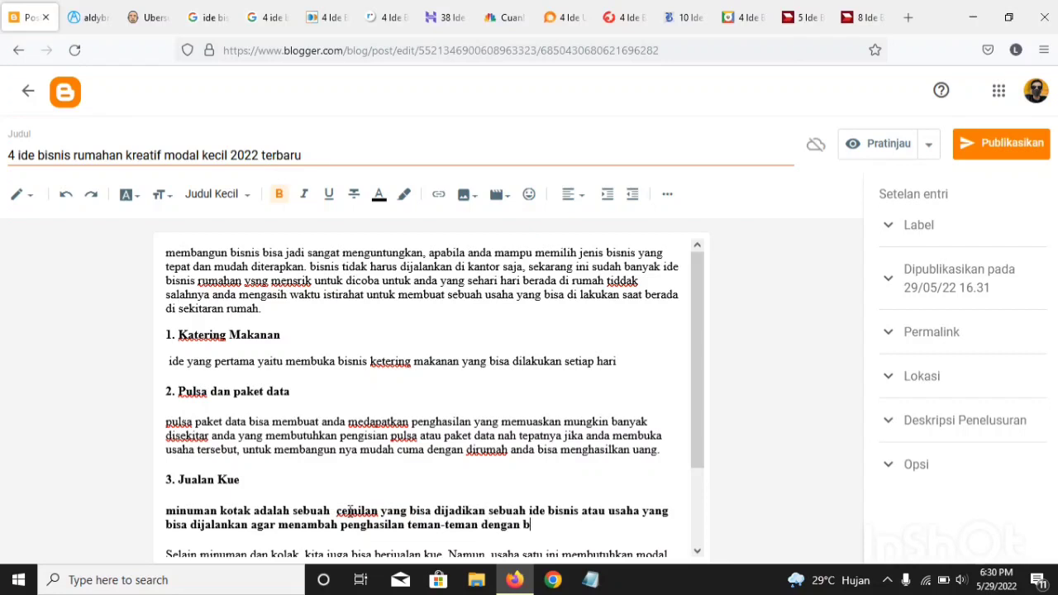
Step: Finish the paragraph with "teman-teman dengan begitu maka anda bisa menerapkannya di sekitar rumahan anda tinggal"
type("maka anda bisa m")
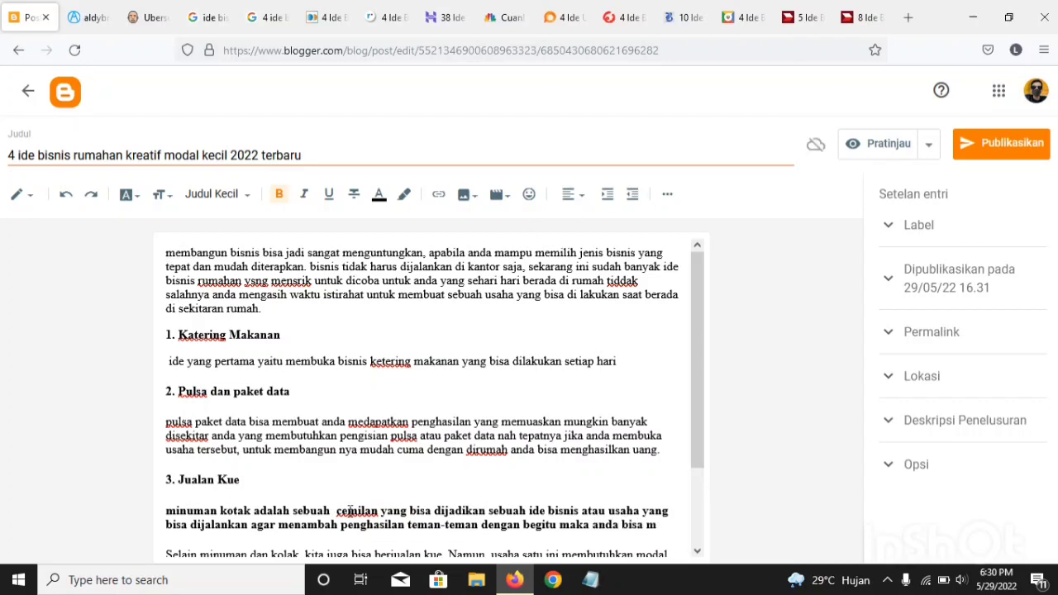
type("enerap")
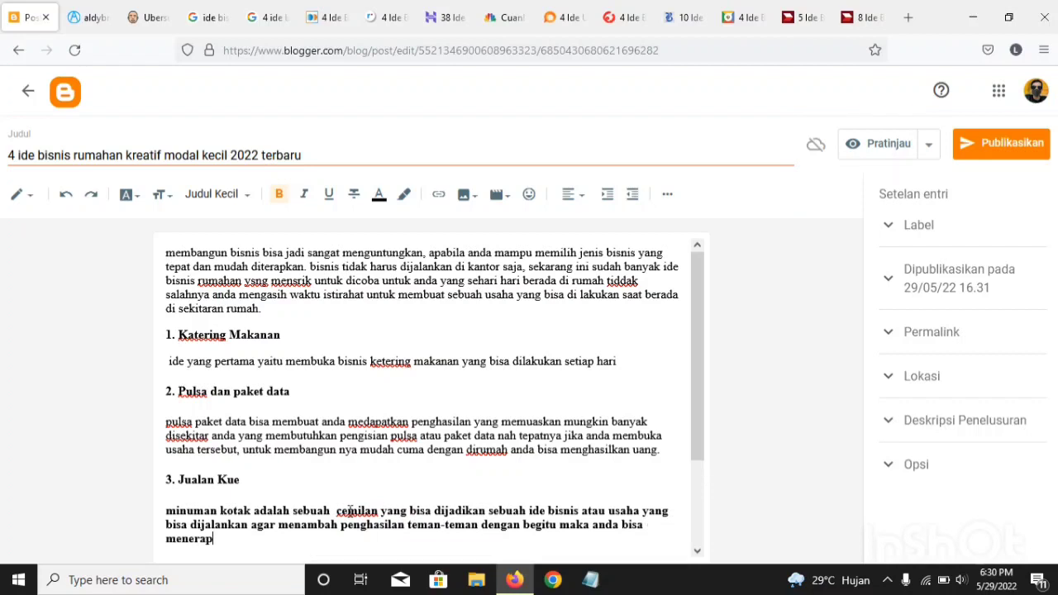
type("kannya di se")
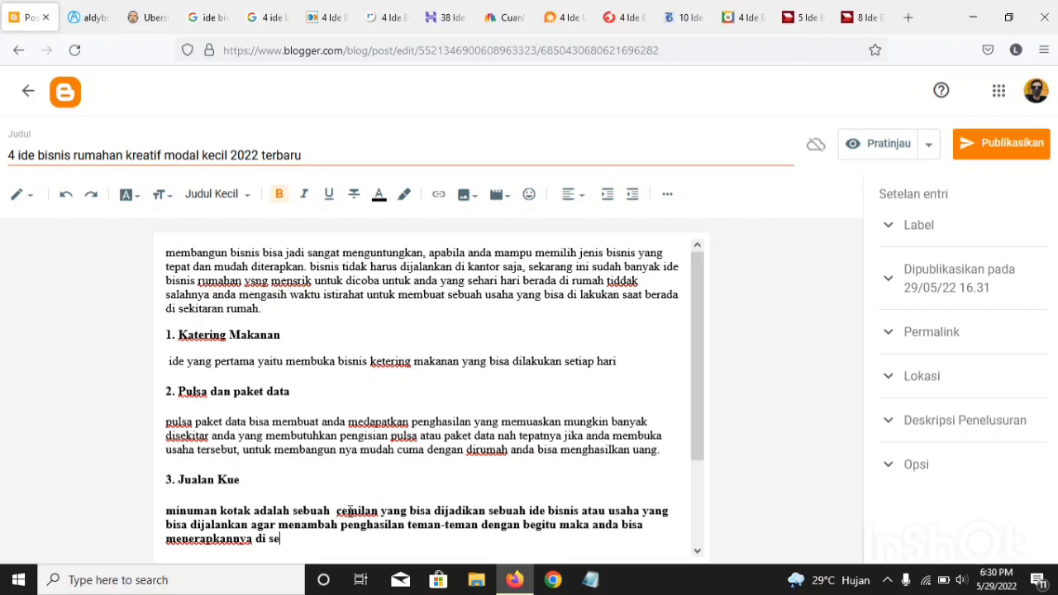
type("kitar rumahan a")
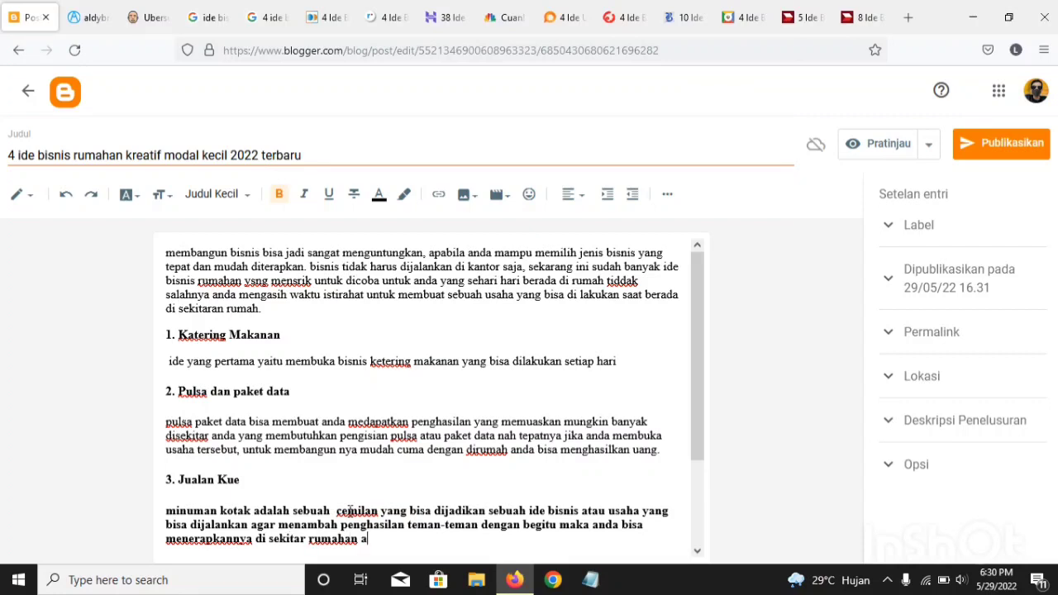
type("nda tinggal")
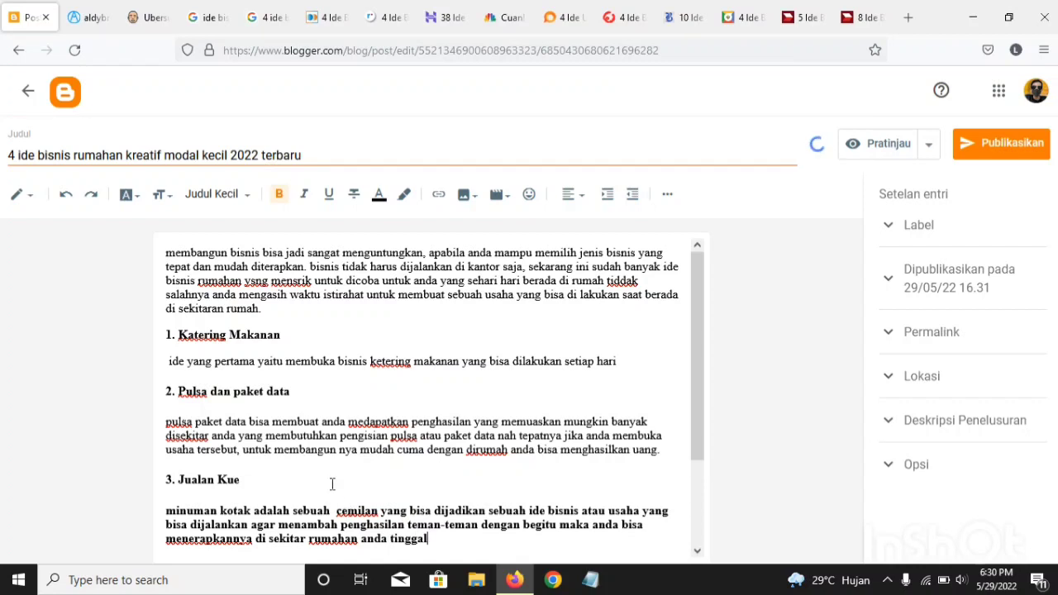
type("Selain minuman dan kolak, kita juga bisa berjualan kue. Namun, usaha satu ini membutuhkan modal usaha sedikit lebih banyak dari yang sebelumnya. Selain itu, tidak semua orang berbakat membuat kue untuk dijual. Kalau kita sudah punya bakat membuat kue, bisa nih dijadikan usaha di bulan Ramadan ini. Bagi yang tidak bisa membuat kue jangan khawatir. Kita bisa kok jadi reseller aneka kue kerinclan g buatan orang lain. Apa lagi jaman sekarang yang semakin canggih, penjualan jadi semakin mudah.")
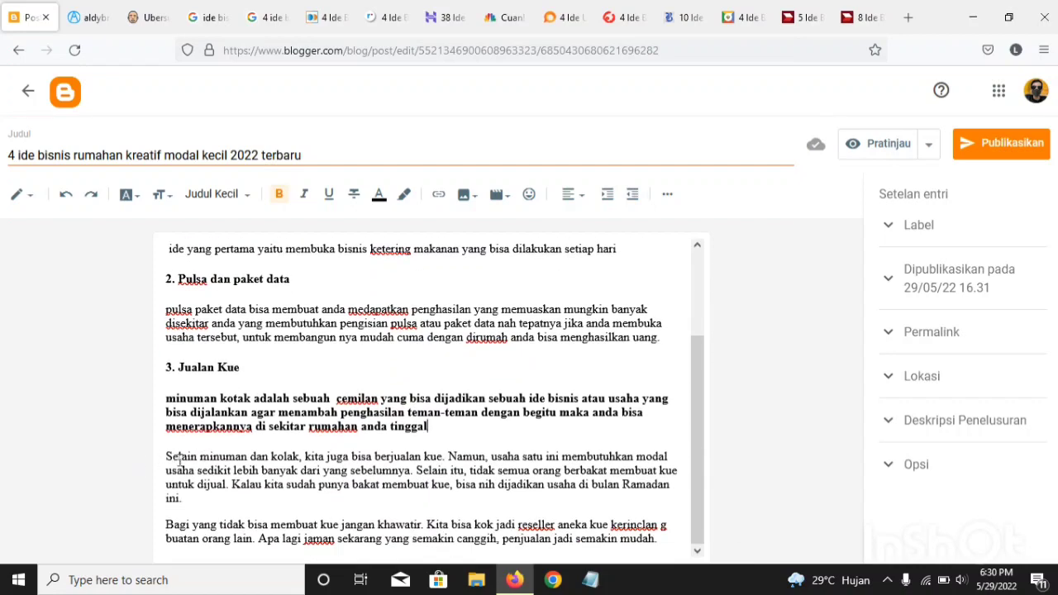
Step: Delete the two copied cake-selling paragraphs below the rewritten text
left_click_drag(173, 457, 827, 592)
left_click_drag(678, 578, 612, 546)
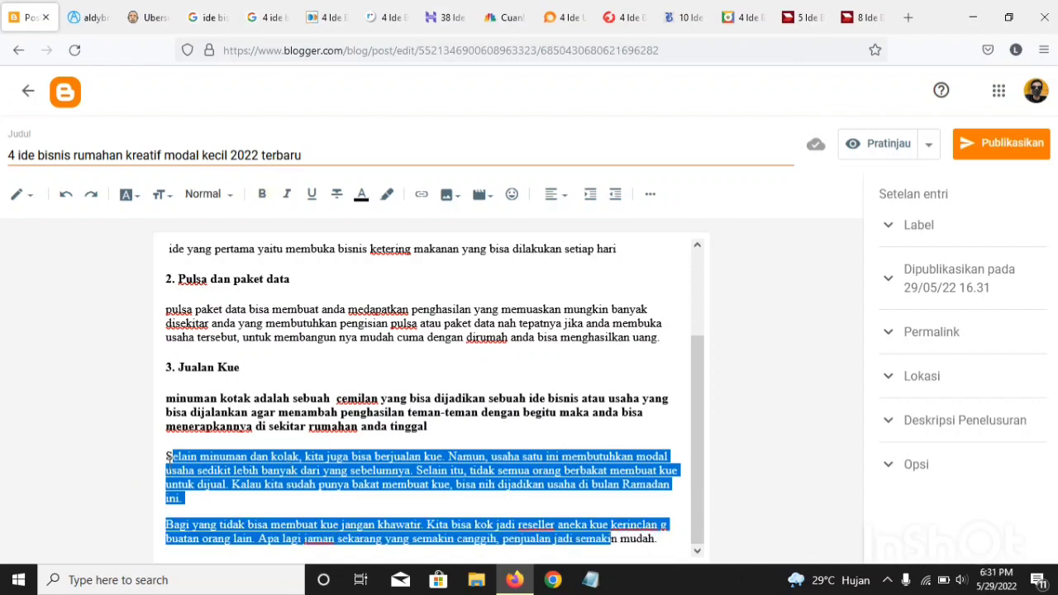
left_click_drag(167, 457, 728, 533)
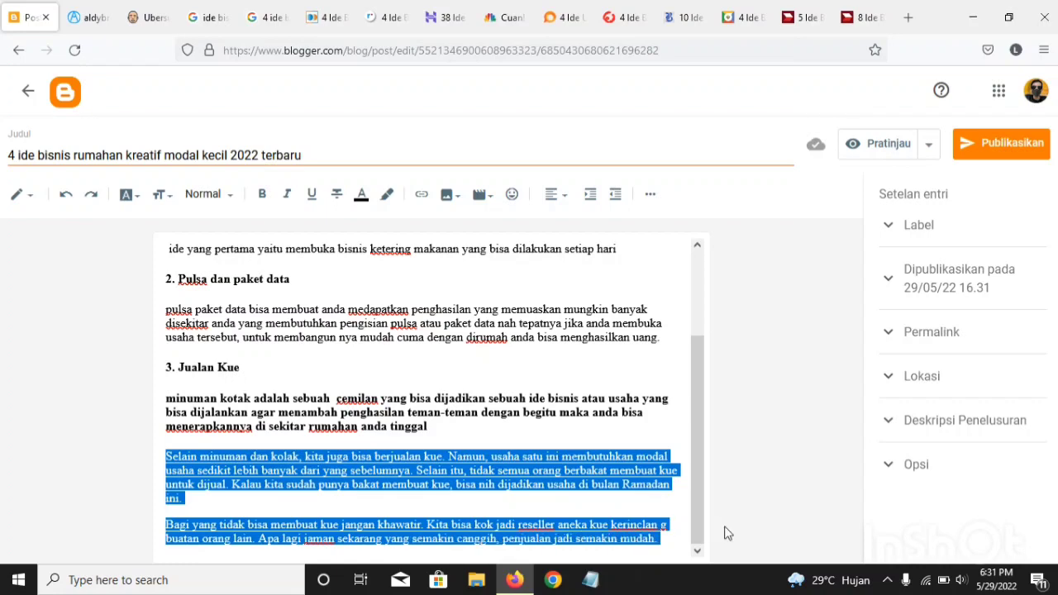
key("BackSpace")
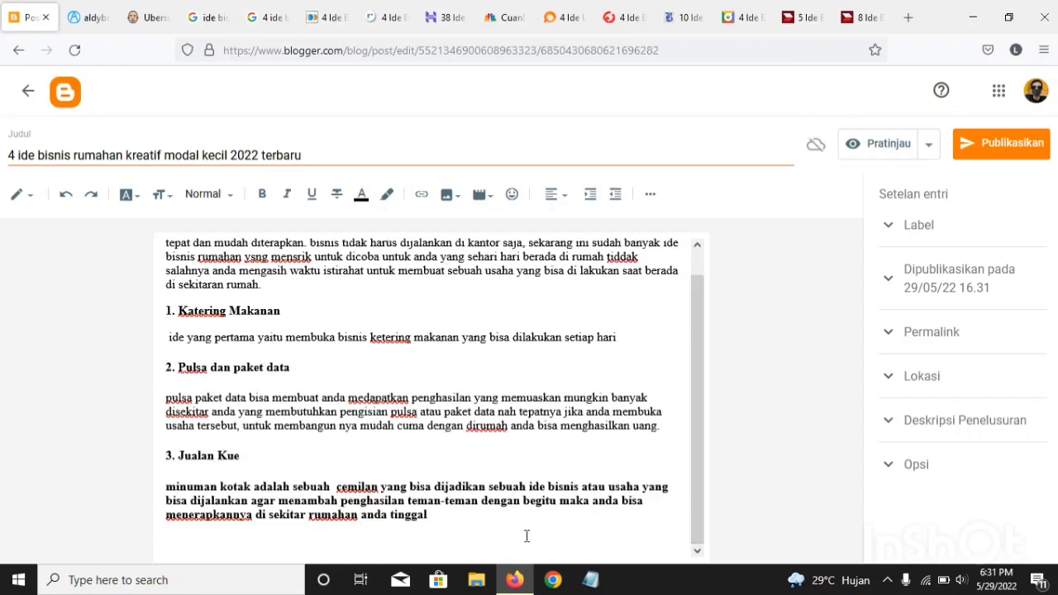
Step: Remove the bold formatting from the rewritten "minuman kotak" paragraph and place the cursor on the empty line below it
left_click_drag(449, 544, 374, 501)
left_click_drag(286, 470, 151, 489)
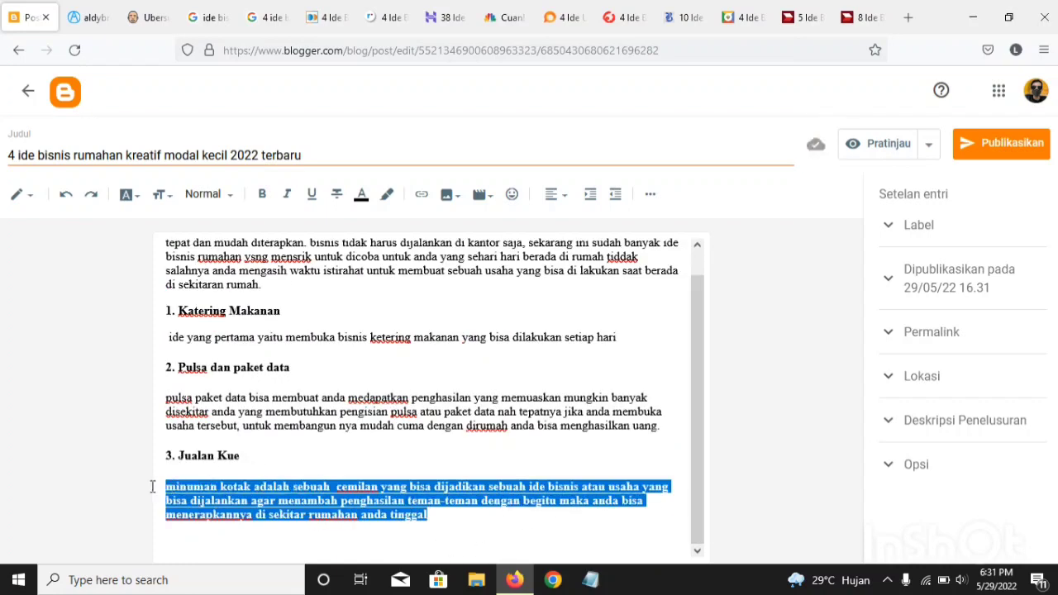
left_click(261, 194)
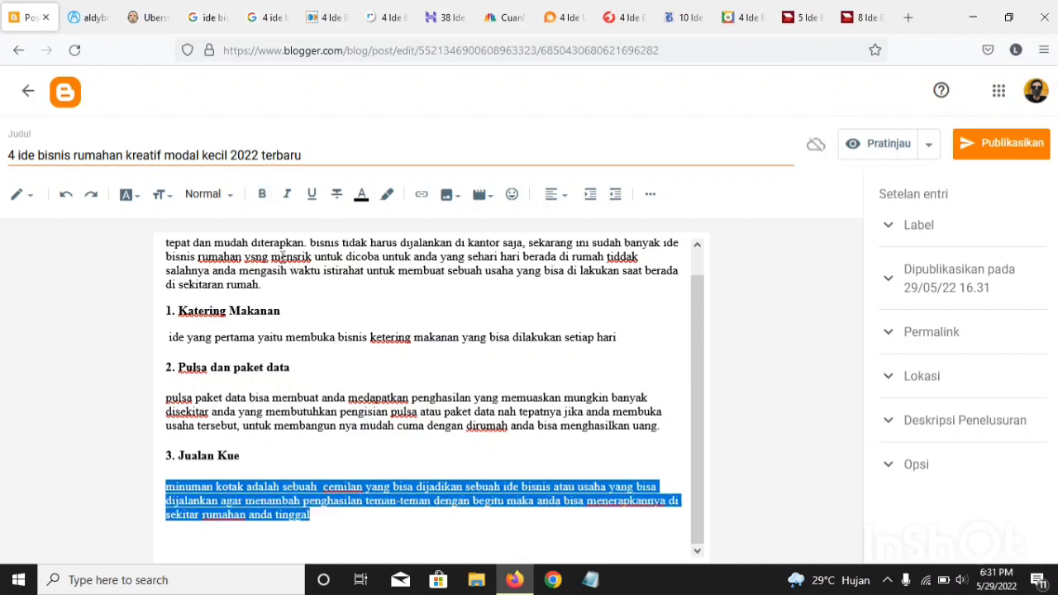
left_click(356, 529)
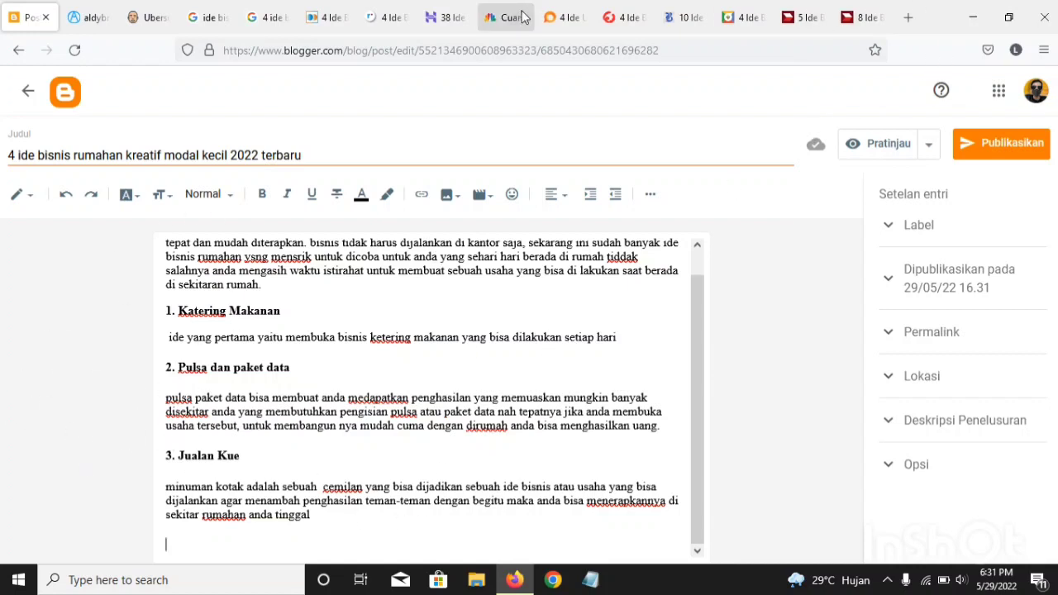
Step: Look through the open Hostinger and ringtimesbali.pikiran-rakyat.com articles for a fourth home business idea
left_click(554, 14)
left_click(446, 17)
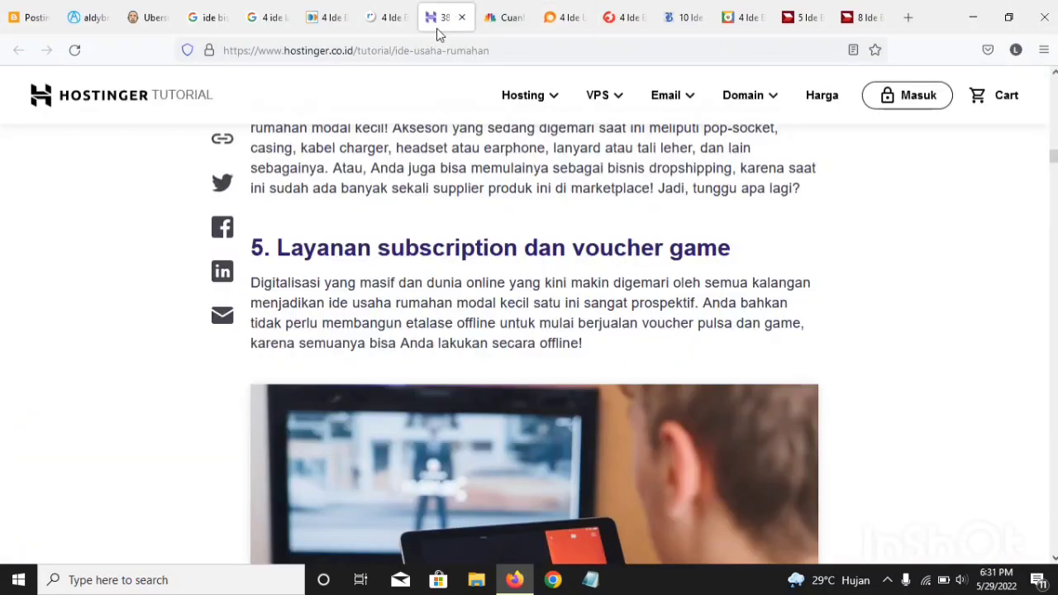
scroll(442, 295, "down", 1)
scroll(440, 295, "down", 5)
scroll(441, 292, "up", 7)
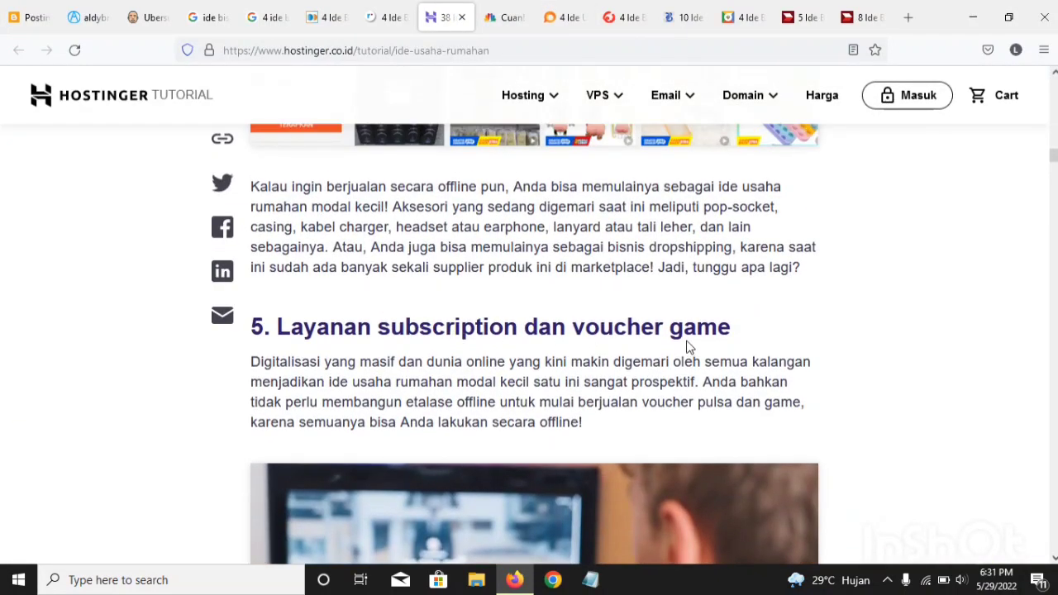
left_click(385, 17)
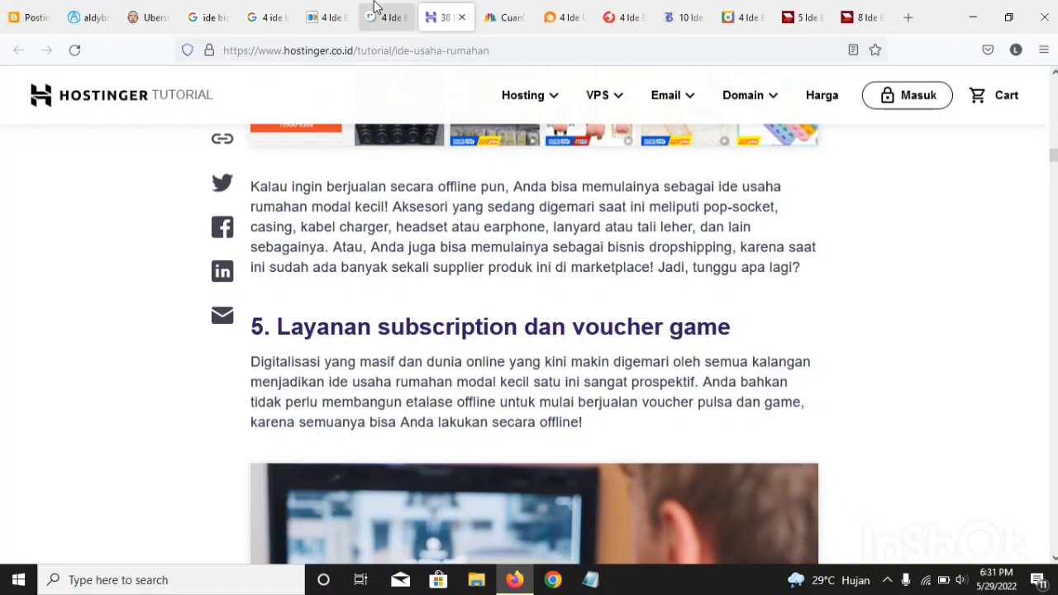
scroll(371, 475, "down", 4)
scroll(371, 474, "down", 6)
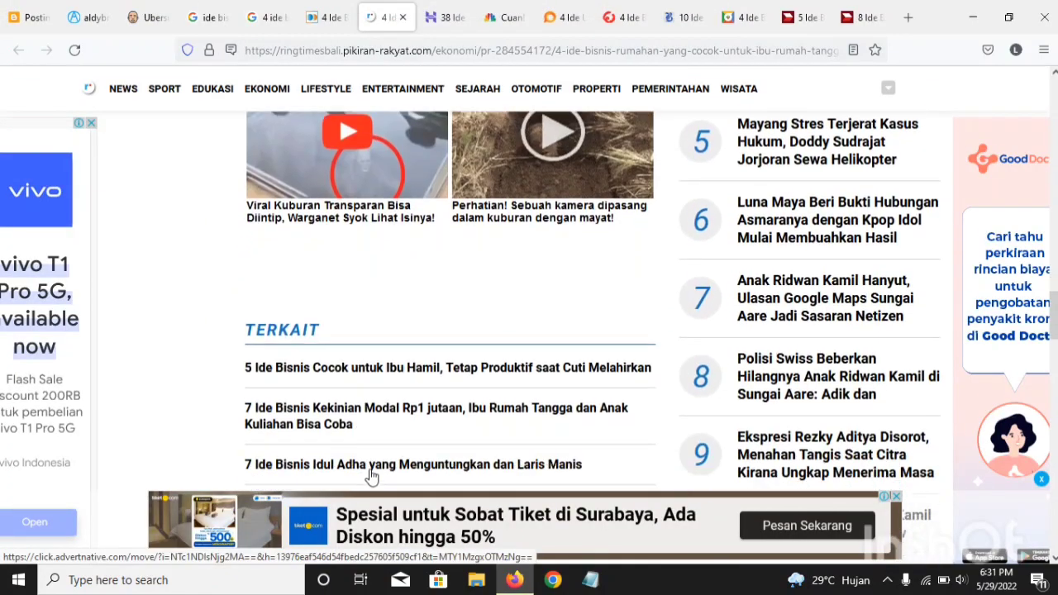
scroll(371, 473, "up", 3)
scroll(370, 473, "down", 5)
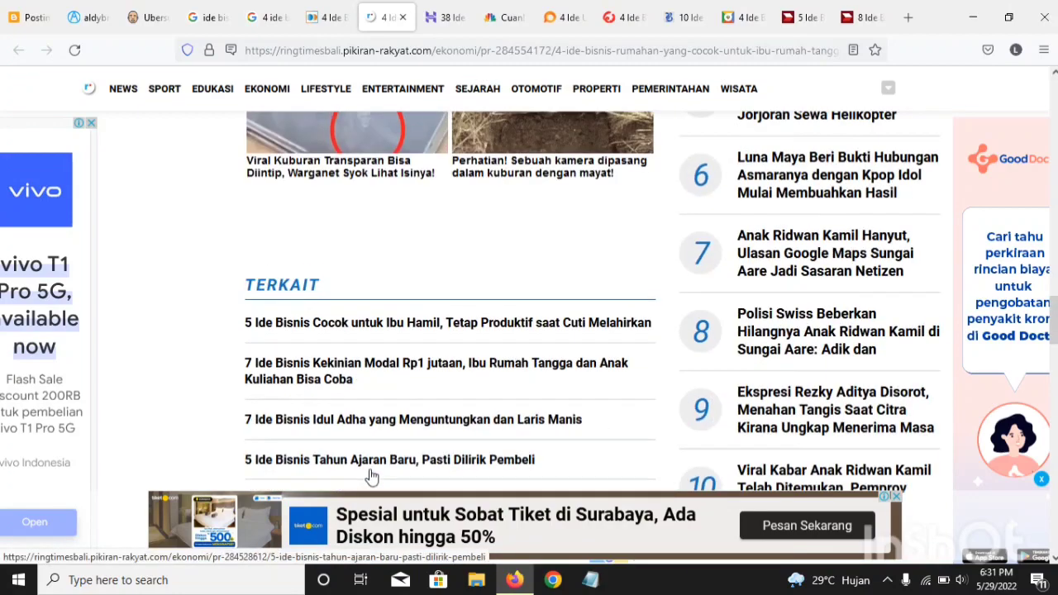
scroll(371, 476, "down", 5)
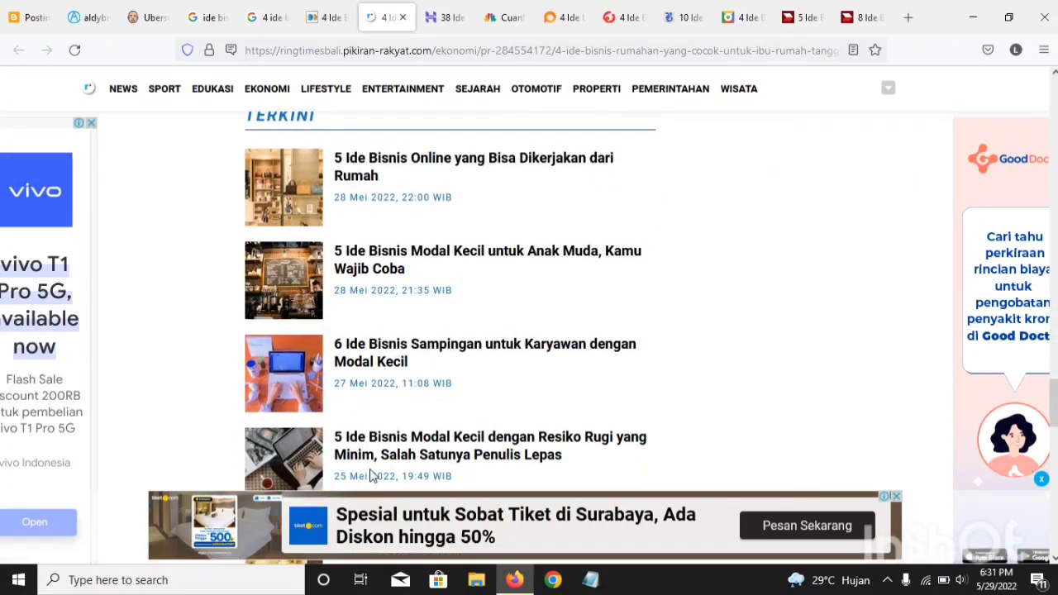
scroll(366, 402, "up", 2)
Step: Examine the business ideas listed in the entrepreneur.bisnis.com article "10 Ide Bisnis Rumahan yang Langsung Bisa Dilakukan Hari Ini"
mouse_move(646, 75)
left_click(686, 17)
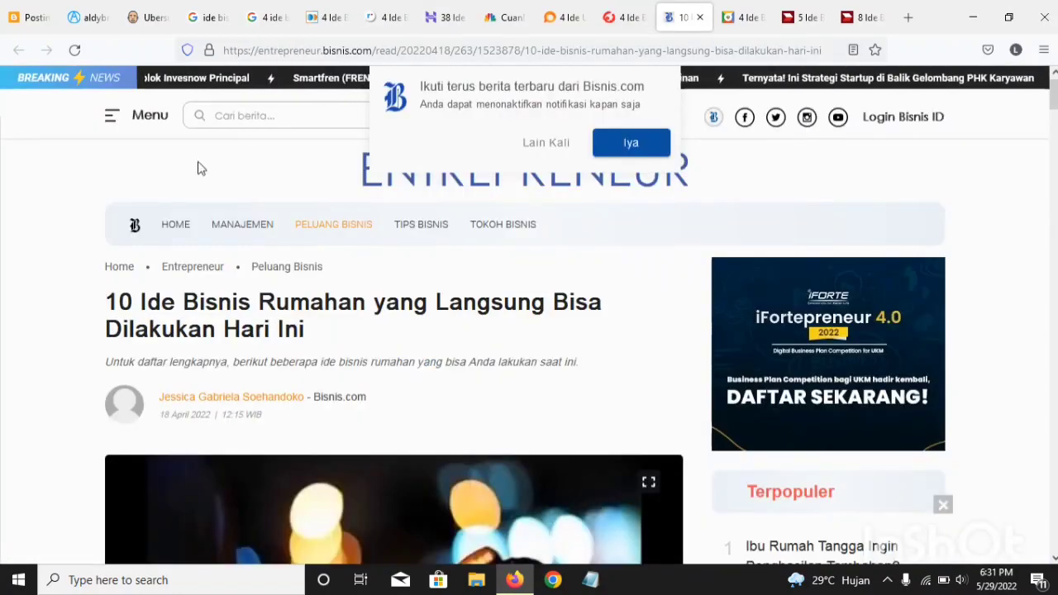
scroll(193, 279, "down", 3)
scroll(194, 283, "down", 5)
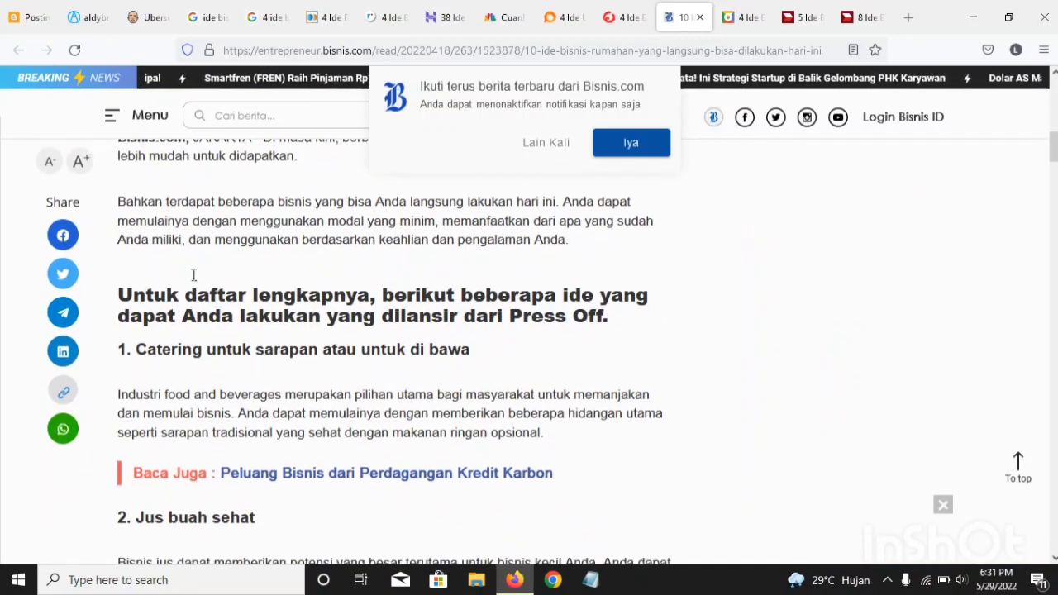
scroll(194, 277, "up", 4)
scroll(193, 279, "down", 2)
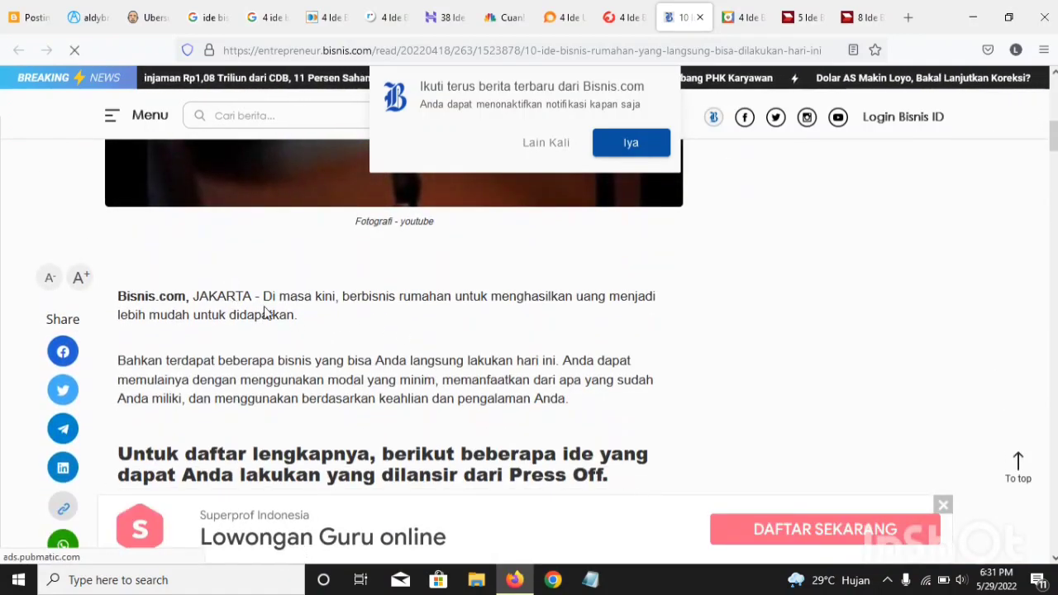
scroll(267, 319, "down", 10)
scroll(263, 320, "down", 18)
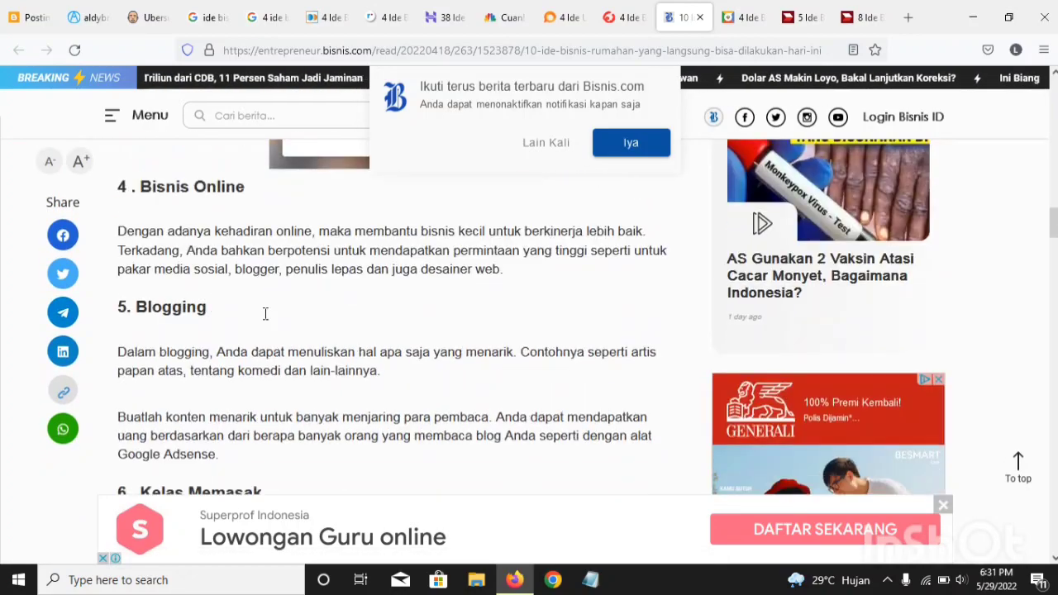
scroll(264, 320, "down", 3)
scroll(265, 319, "up", 2)
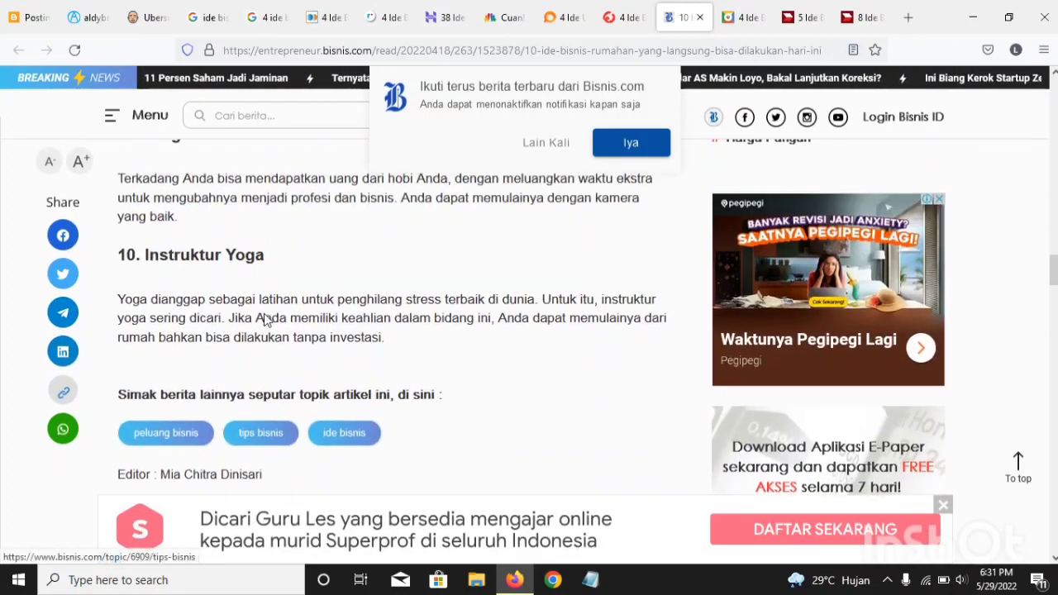
scroll(265, 317, "up", 2)
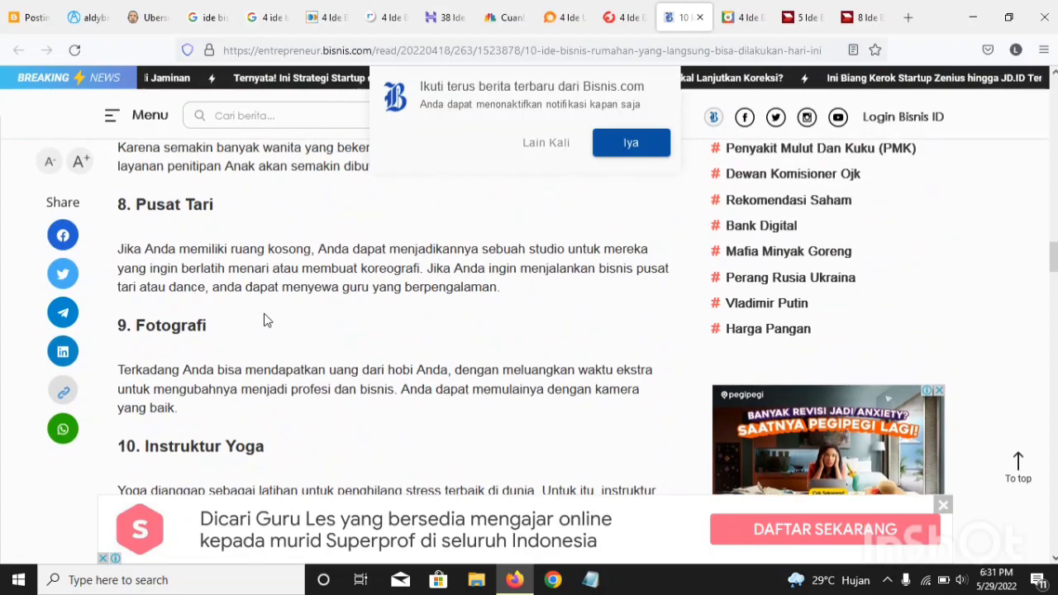
Step: Look through the okezone.com and cimbniaga.co.id articles for a fourth home business idea
scroll(264, 320, "up", 4)
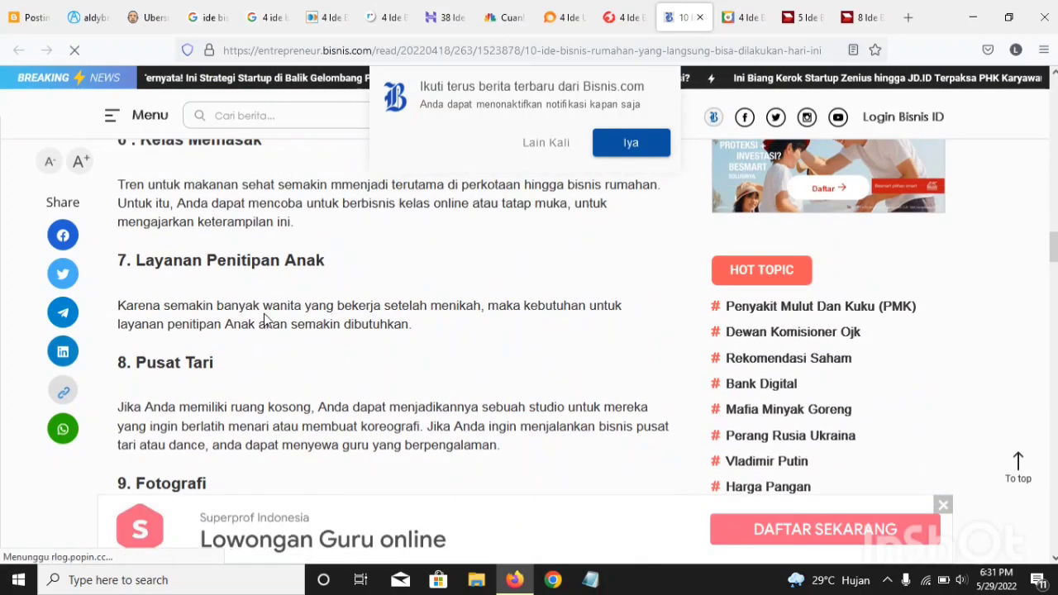
left_click(744, 16)
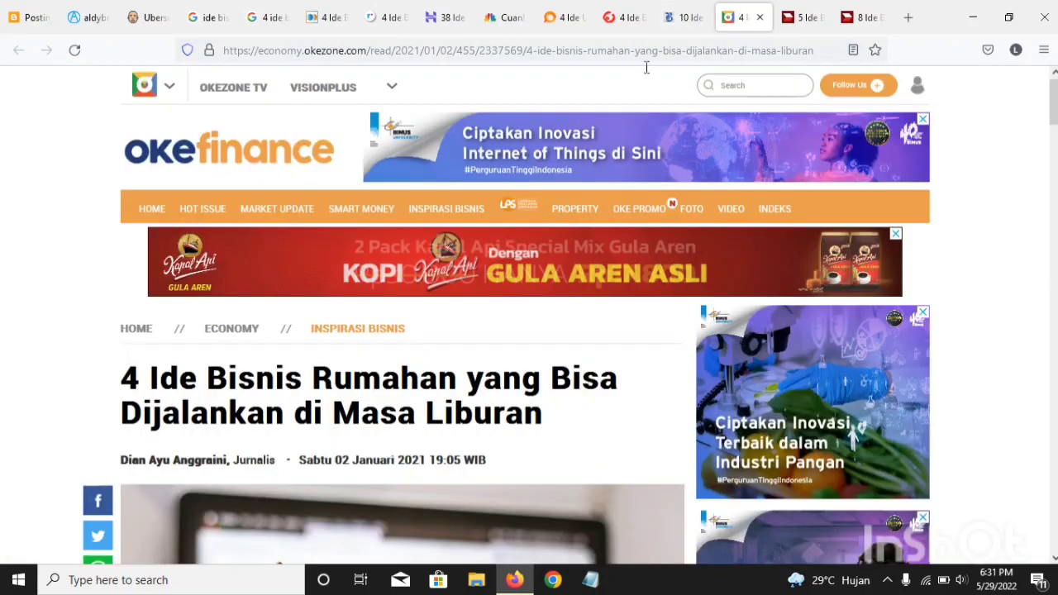
scroll(475, 306, "down", 3)
scroll(475, 306, "down", 5)
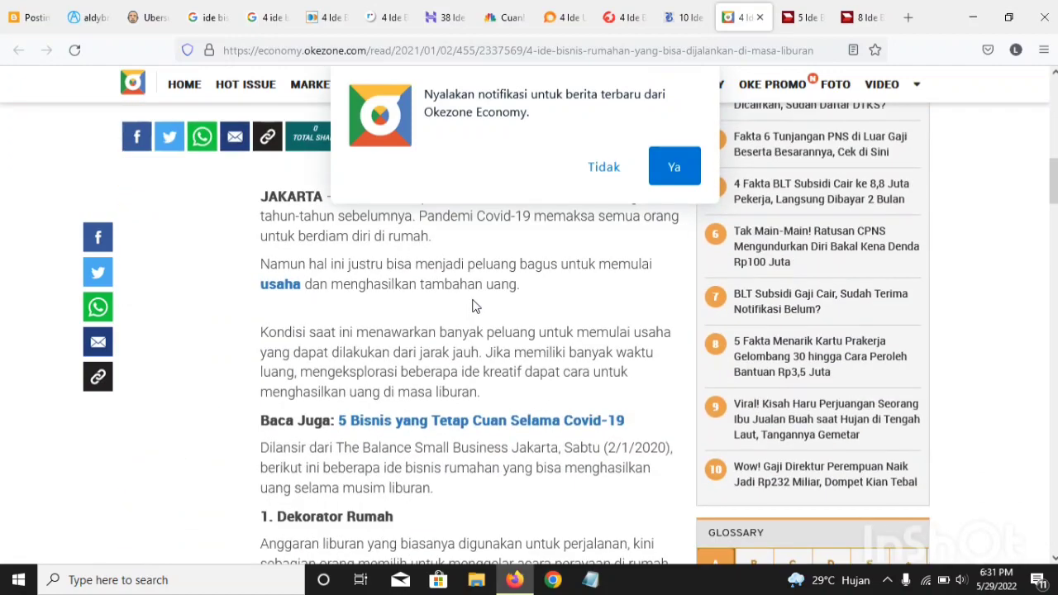
scroll(476, 307, "down", 3)
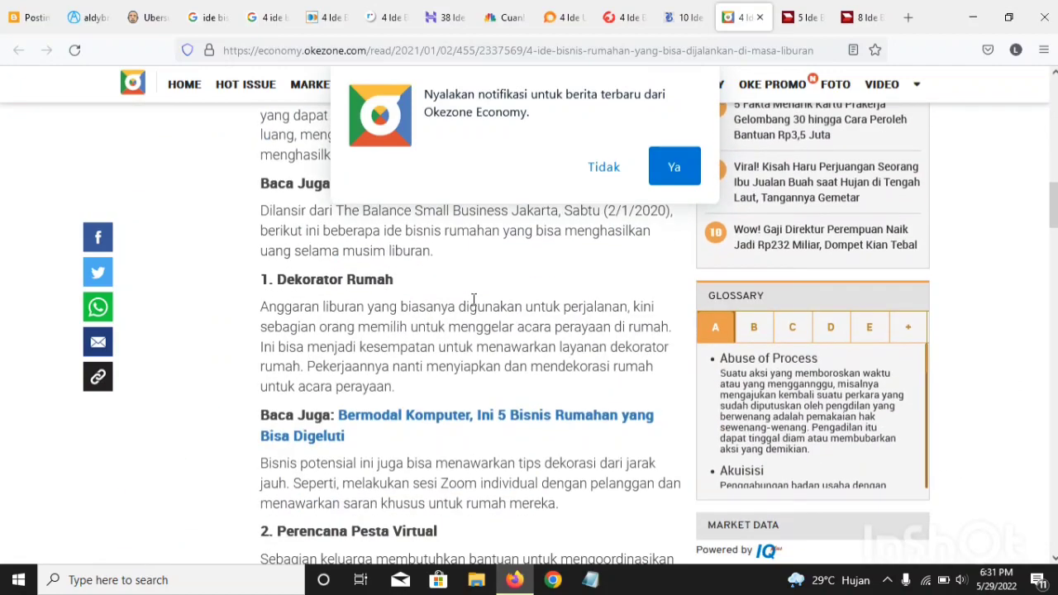
scroll(475, 302, "down", 8)
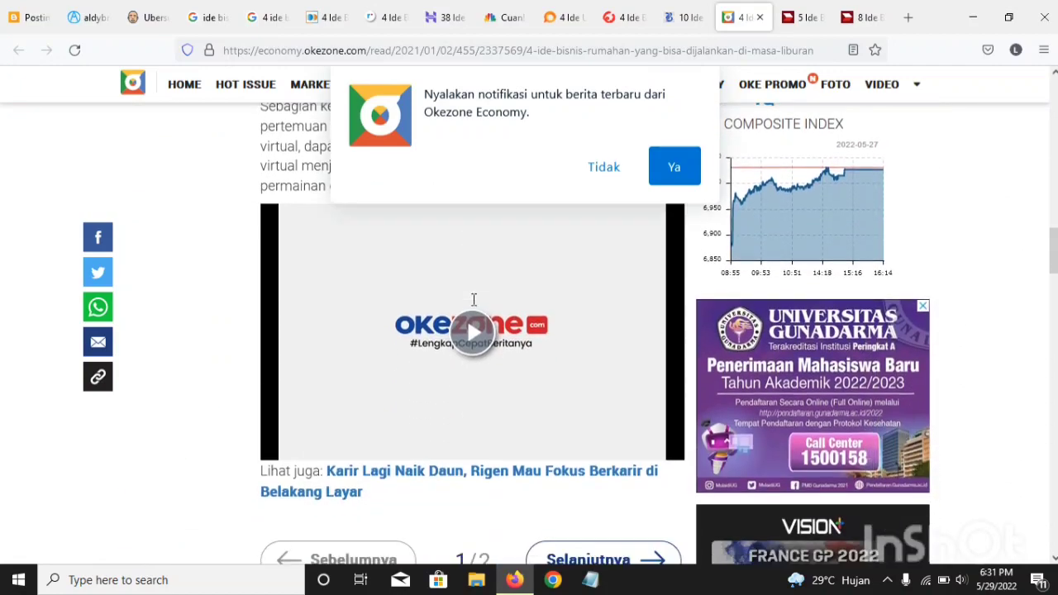
scroll(475, 307, "down", 6)
scroll(473, 306, "up", 9)
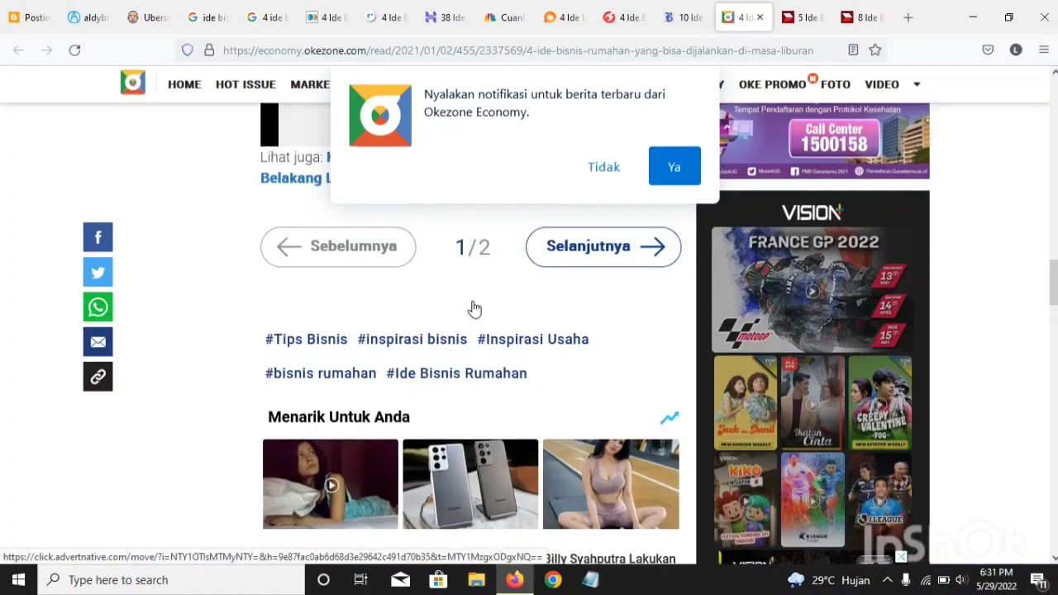
scroll(473, 302, "up", 3)
left_click(798, 17)
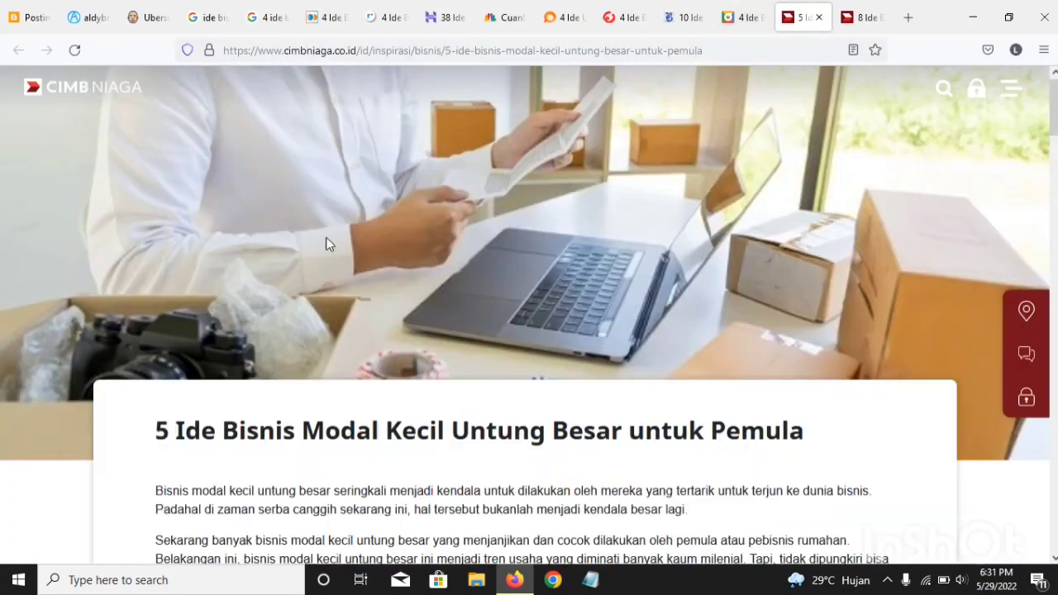
scroll(312, 282, "down", 6)
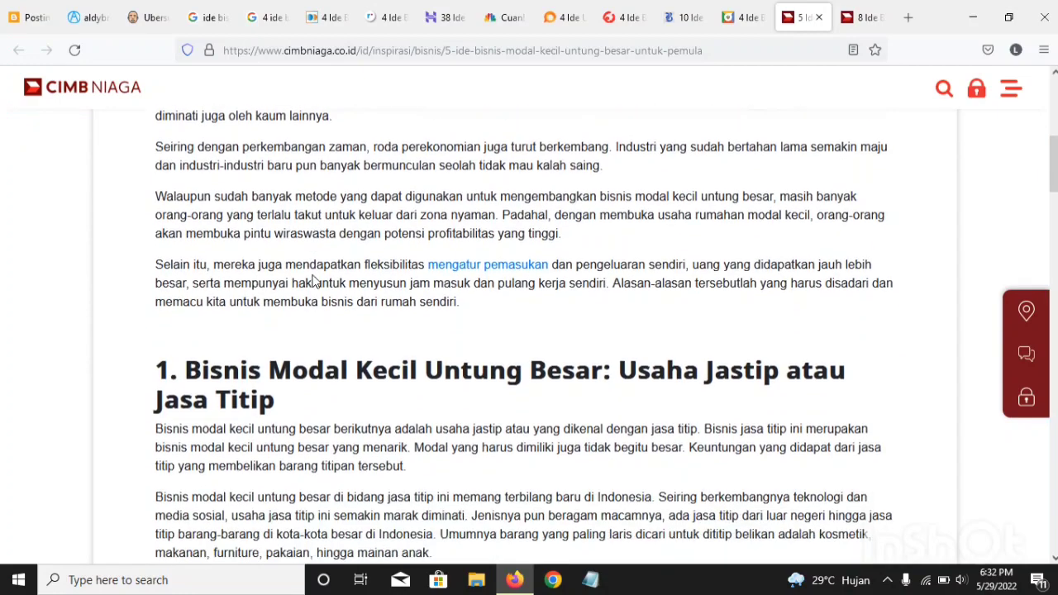
scroll(312, 275, "down", 1)
scroll(461, 277, "down", 4)
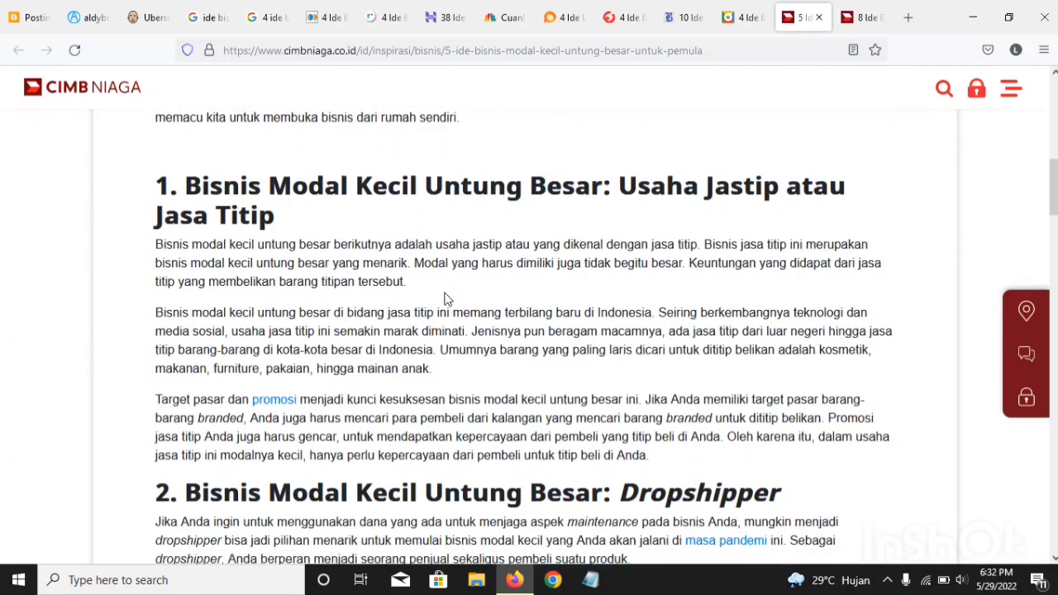
Step: Examine the home business ideas described in the fastpay.co.id article
left_click(326, 17)
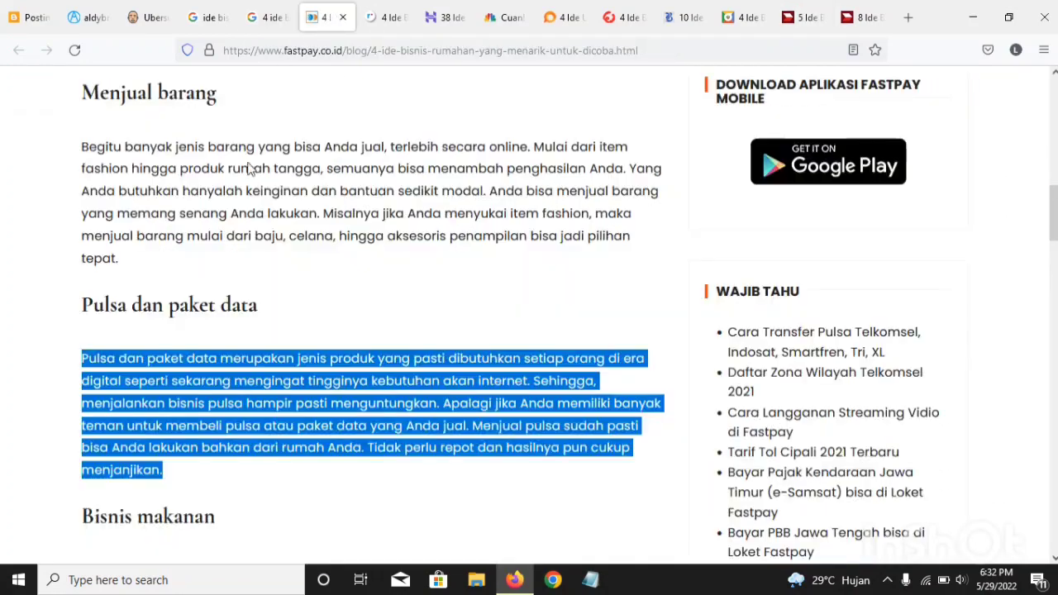
scroll(229, 289, "down", 1)
left_click(229, 350)
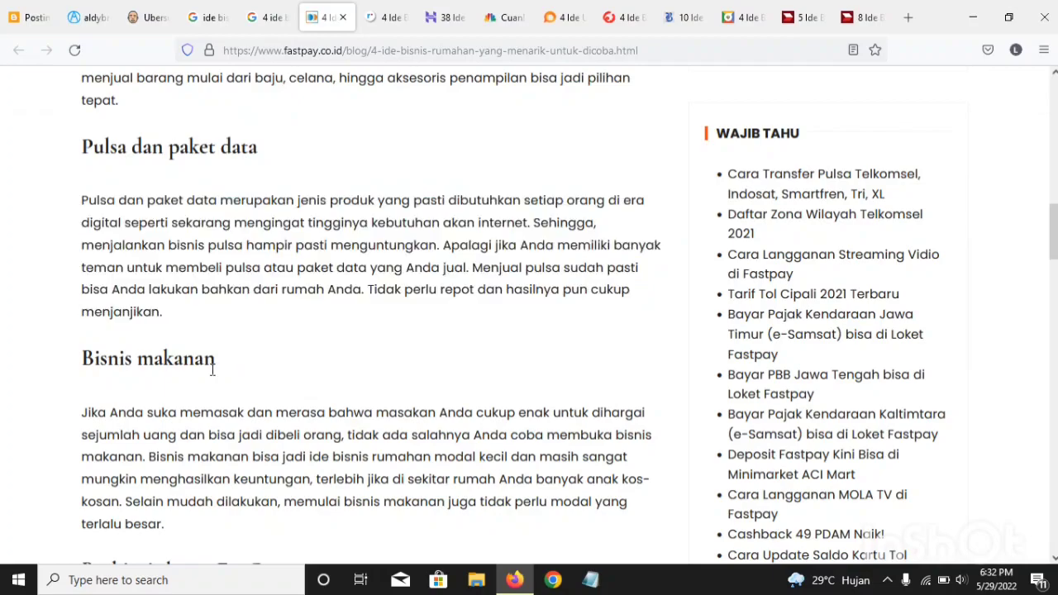
scroll(210, 371, "down", 1)
scroll(210, 372, "down", 9)
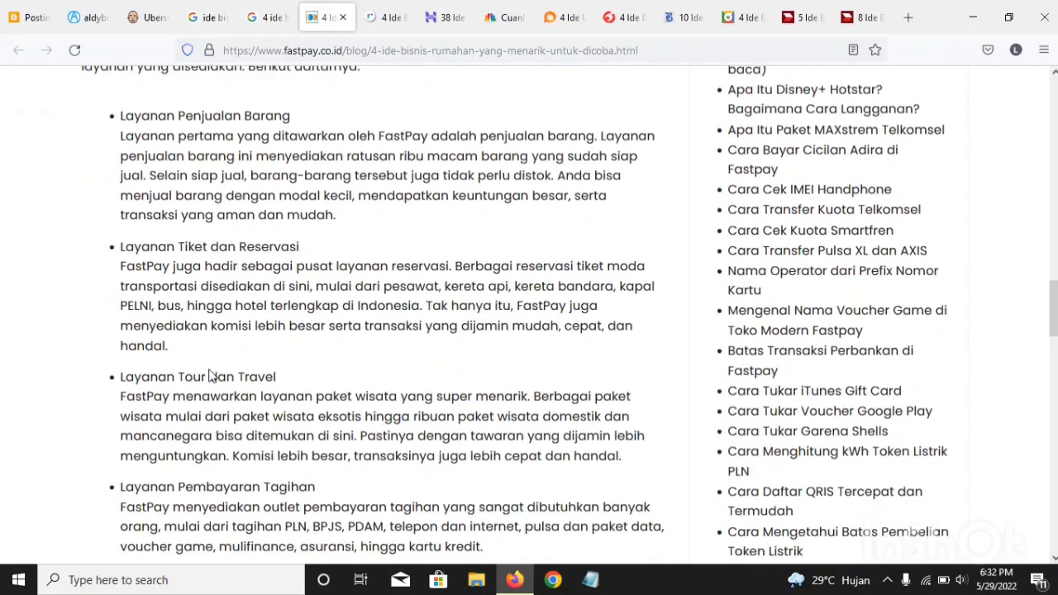
scroll(210, 372, "down", 10)
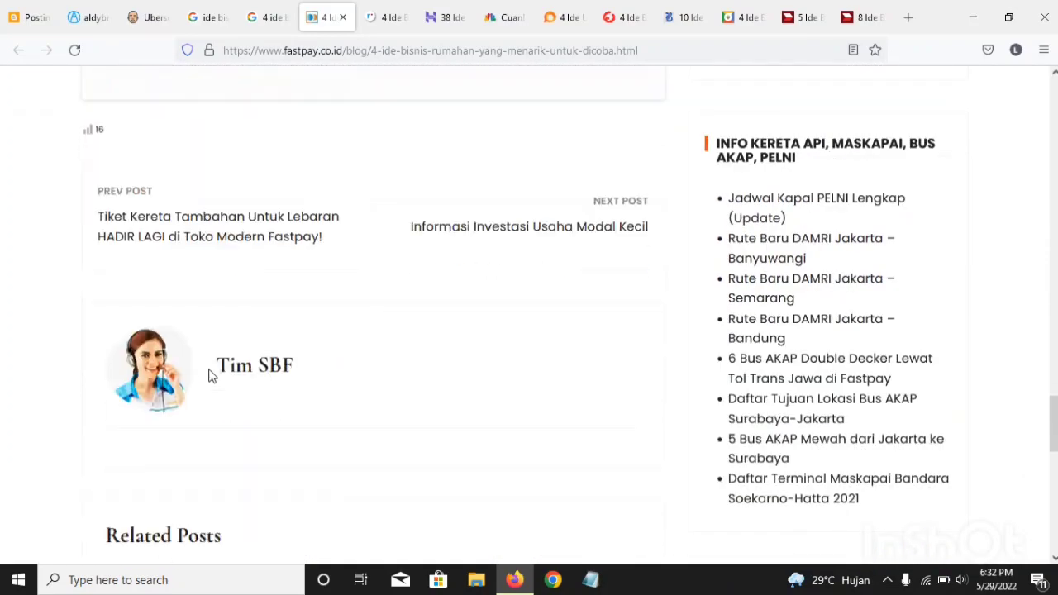
scroll(210, 375, "up", 20)
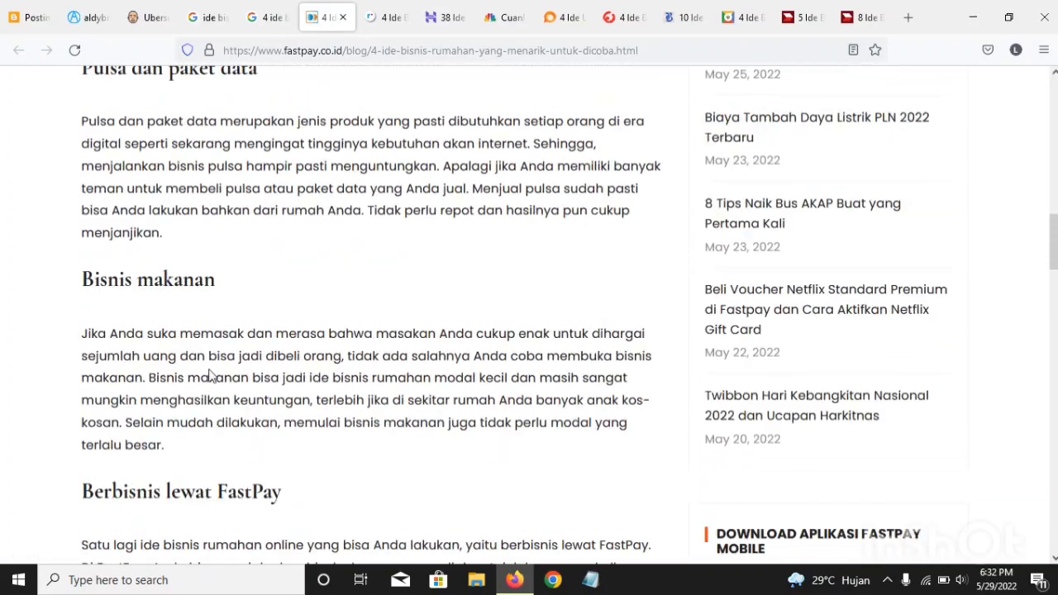
scroll(210, 374, "up", 3)
scroll(232, 315, "down", 2)
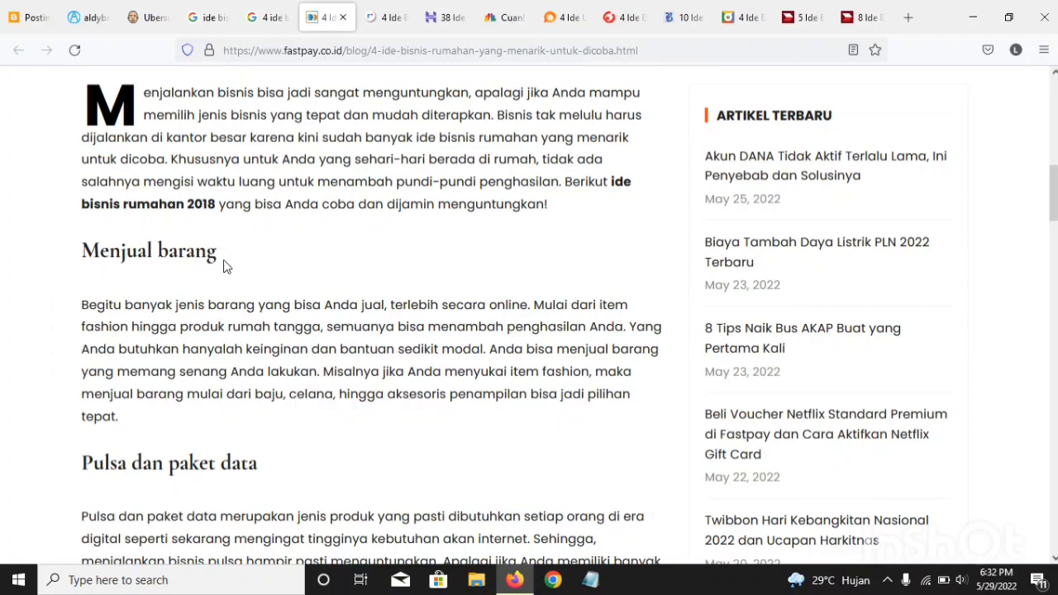
Step: Copy the "Menjual barang" heading from the fastpay.co.id article and paste it at the end of the Blogger post
left_click_drag(225, 264, 81, 248)
right_click(84, 241)
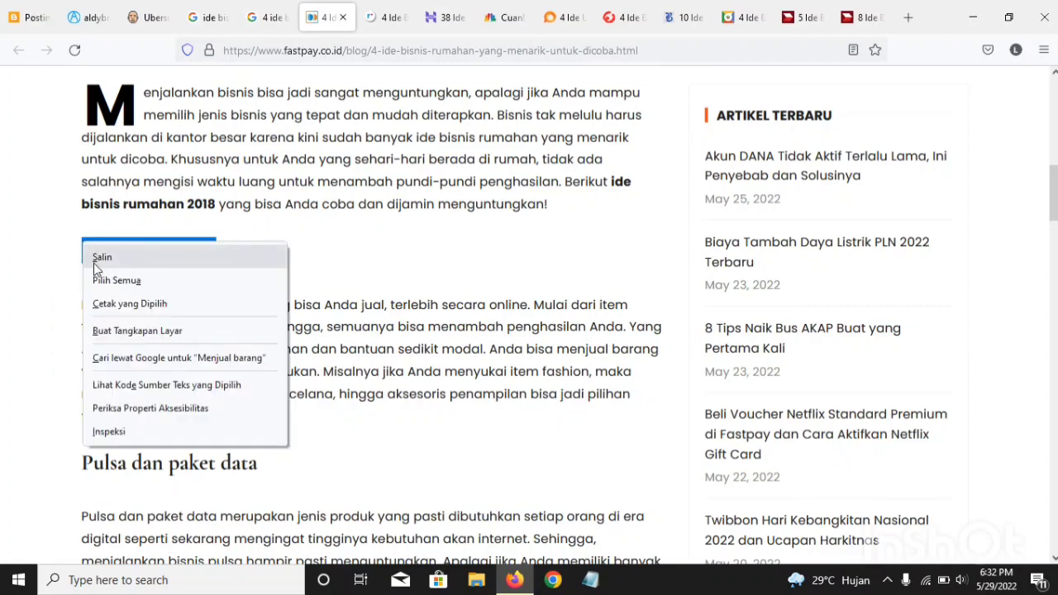
left_click(101, 257)
left_click(24, 17)
left_click(240, 555)
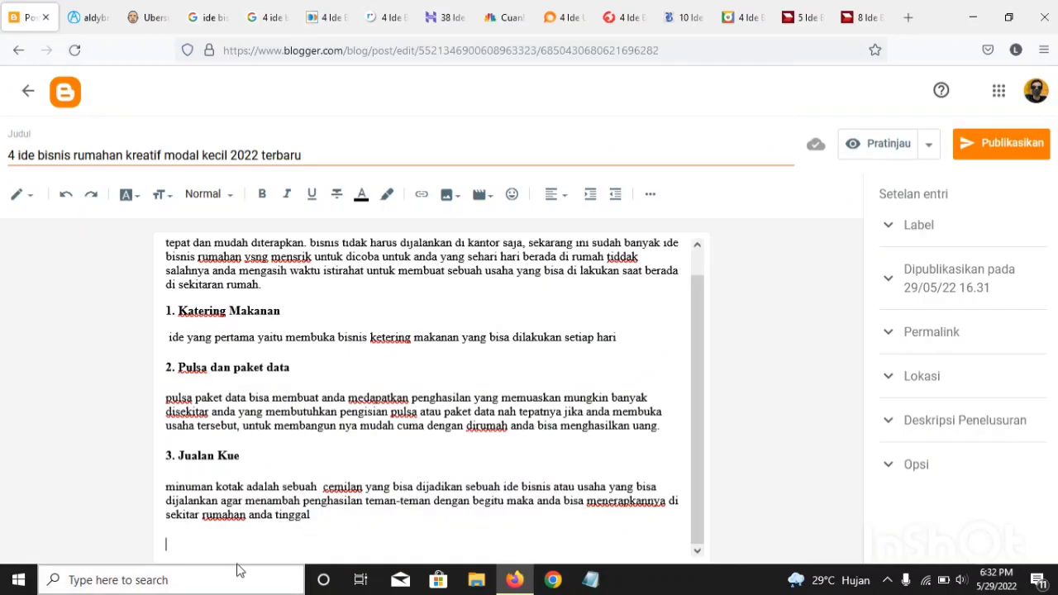
right_click(232, 556)
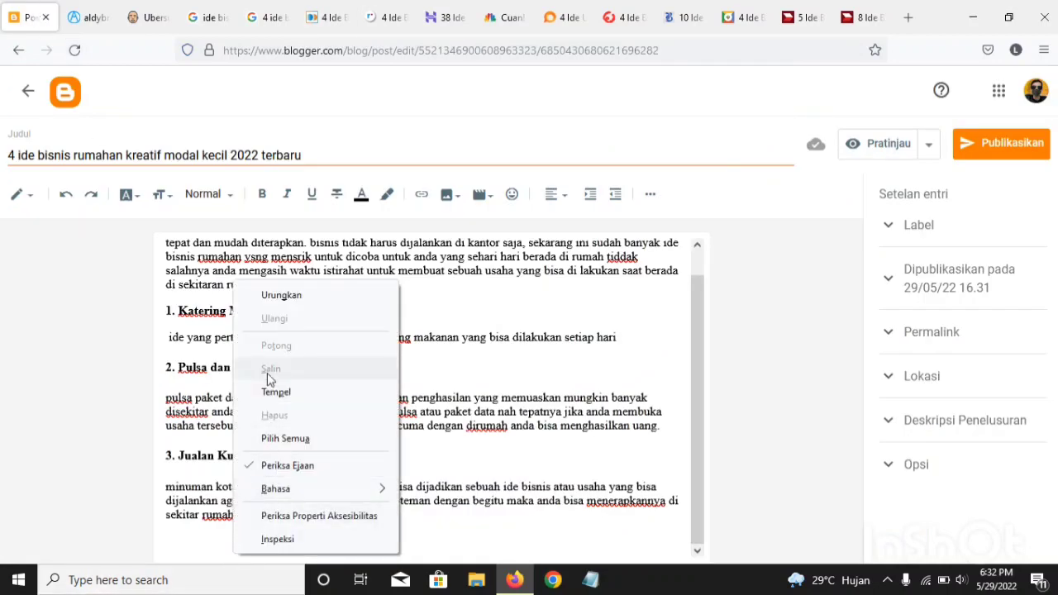
left_click(275, 391)
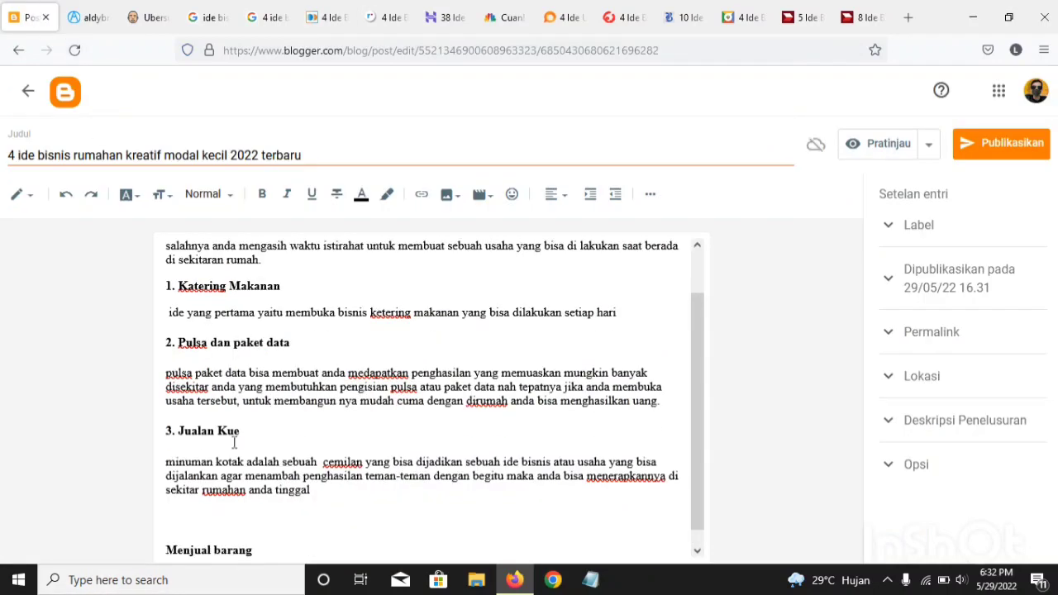
Step: Close the gap above the pasted heading, number it "4. Menjual barang", and add an empty line below it
left_click(177, 515)
key("BackSpace")
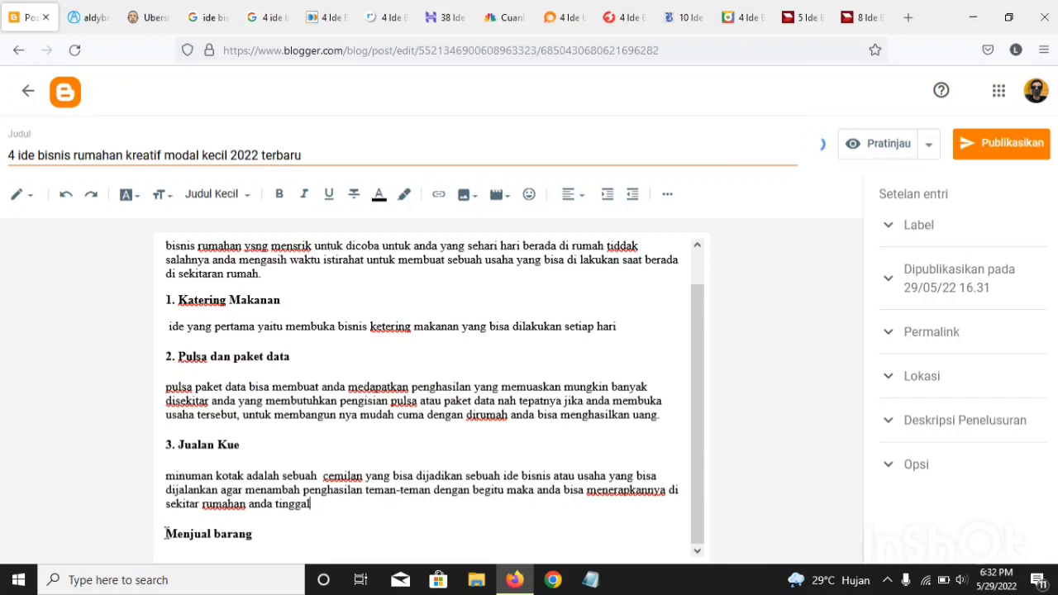
type("4")
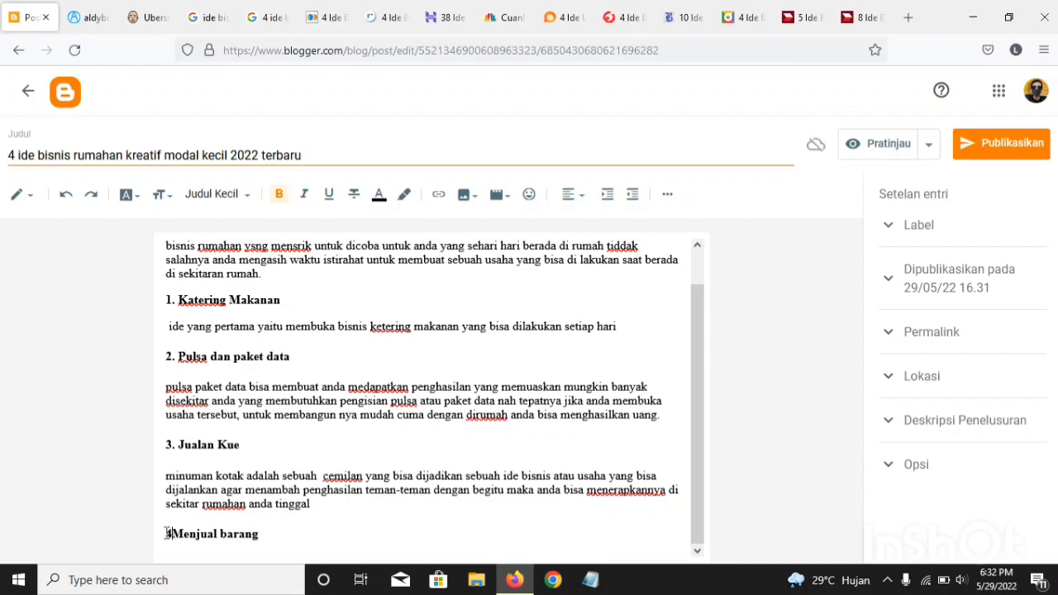
type(".")
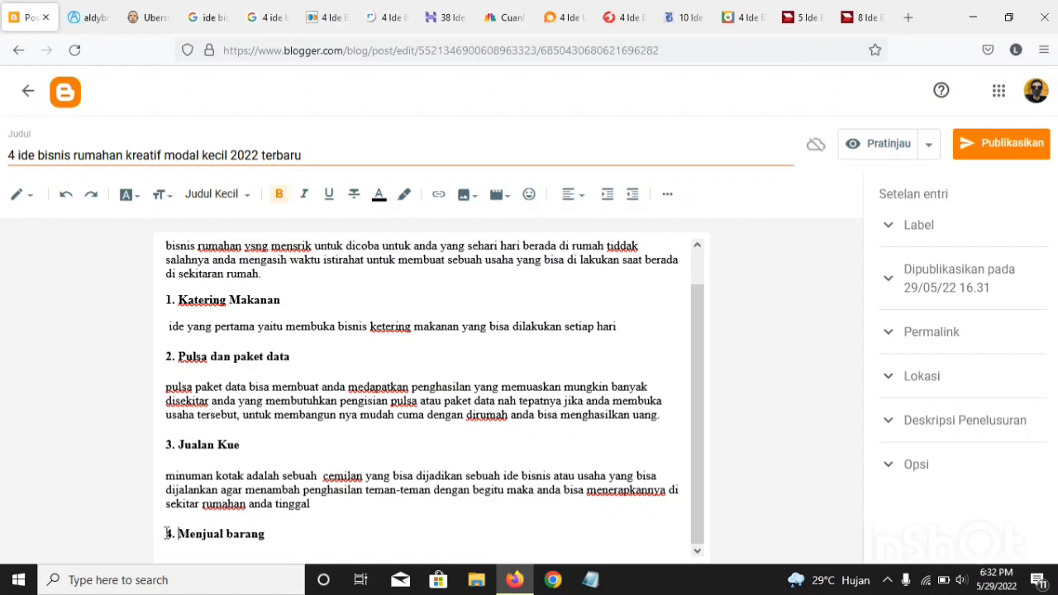
left_click(273, 544)
key("Return")
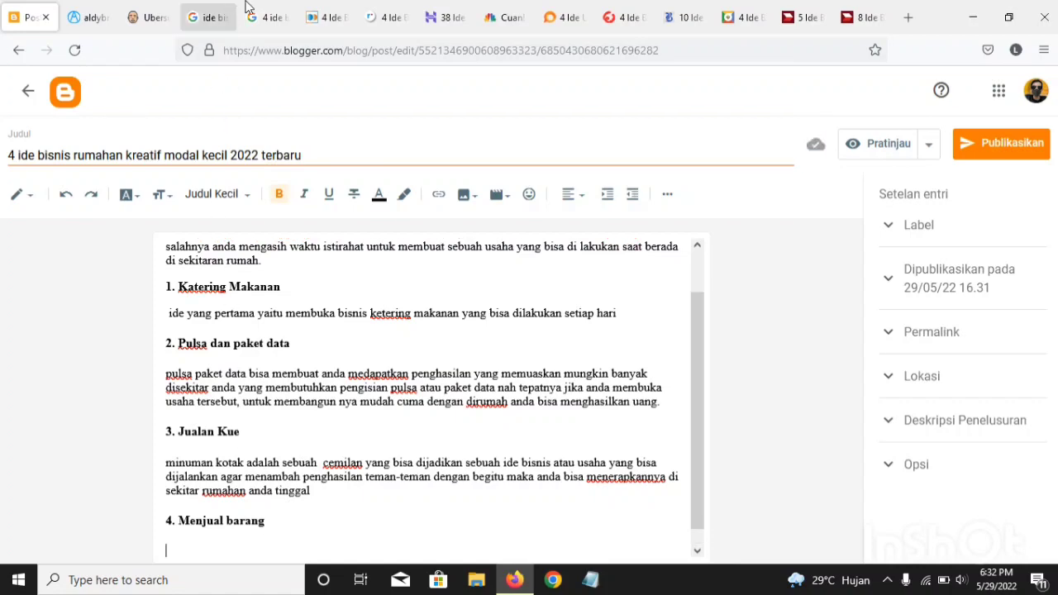
Step: Copy the "Menjual barang" paragraph from the fastpay.co.id article and paste it under heading 4 in the Blogger post
left_click(343, 18)
left_click(20, 366)
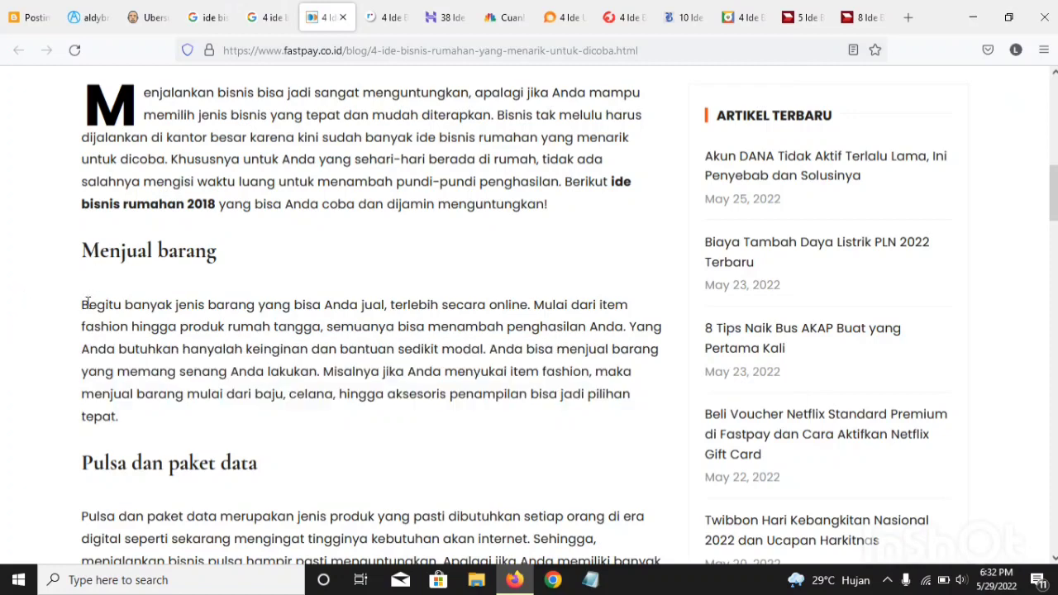
left_click_drag(81, 311, 182, 416)
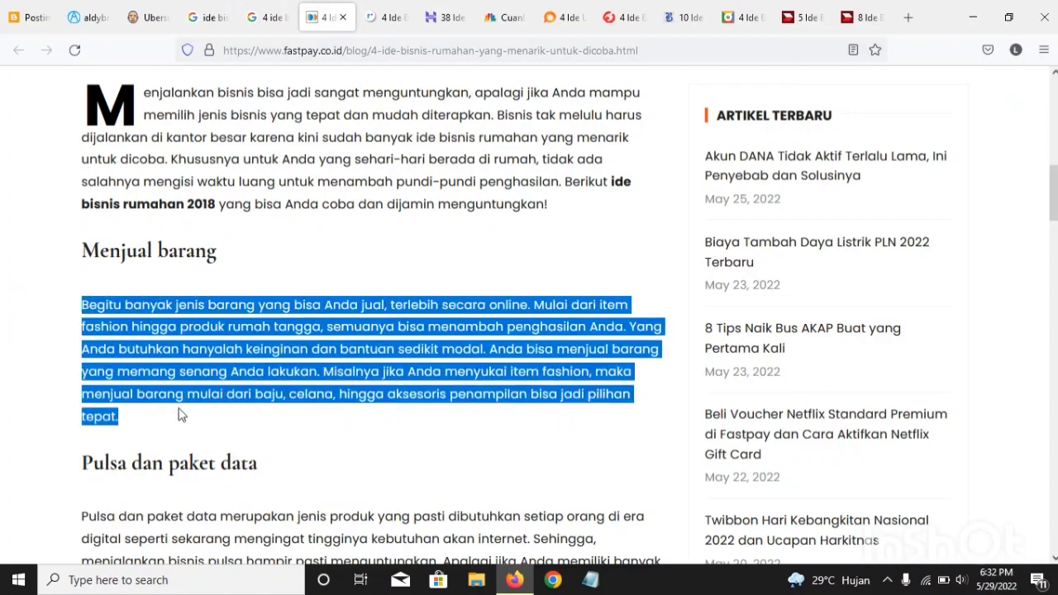
right_click(182, 416)
left_click(198, 213)
left_click(4, 12)
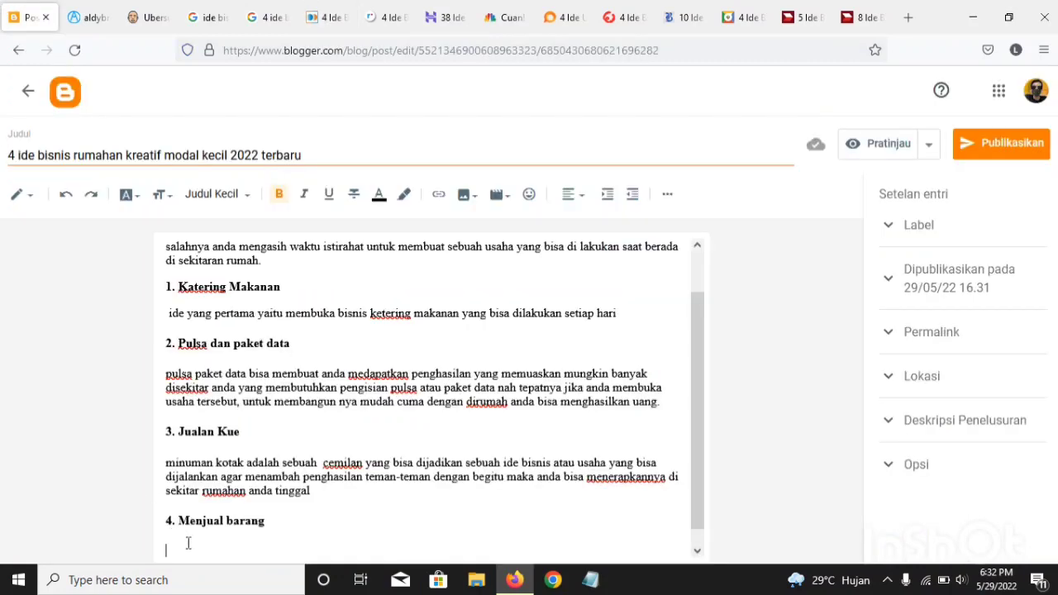
key("ctrl+v")
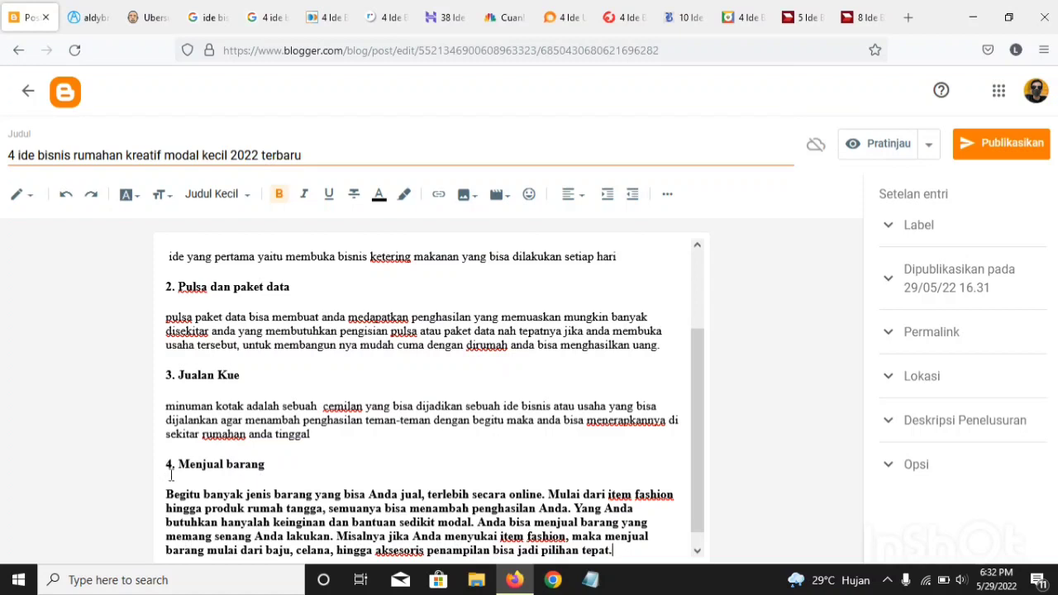
Step: Insert a line below heading 4 and begin its rewritten paragraph with "ide usaha yang terakhir iyalah dengan menjual barang"
left_click(303, 461)
key("Return")
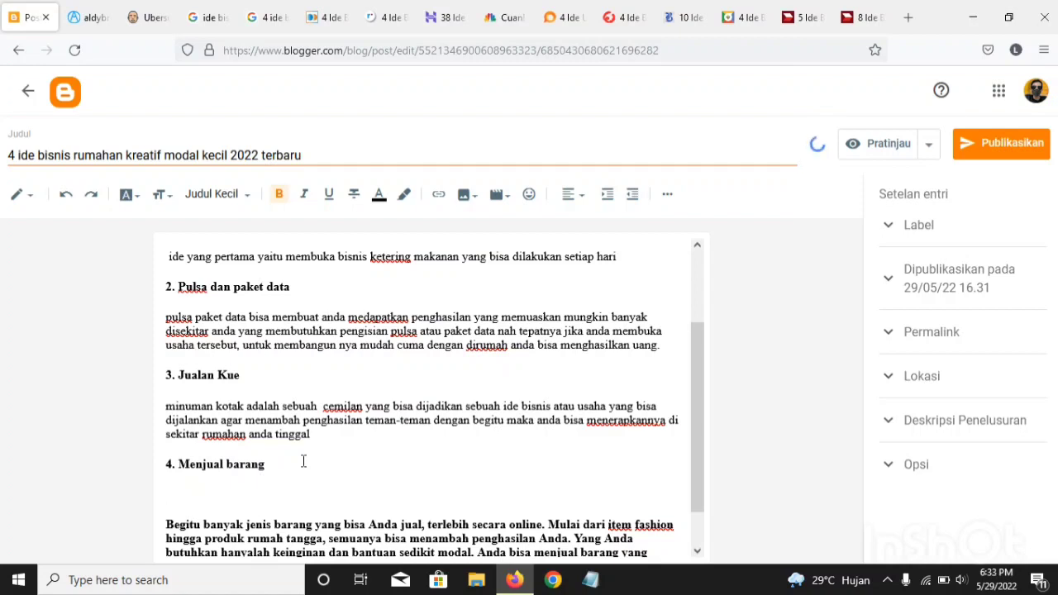
type("ide usaha yang")
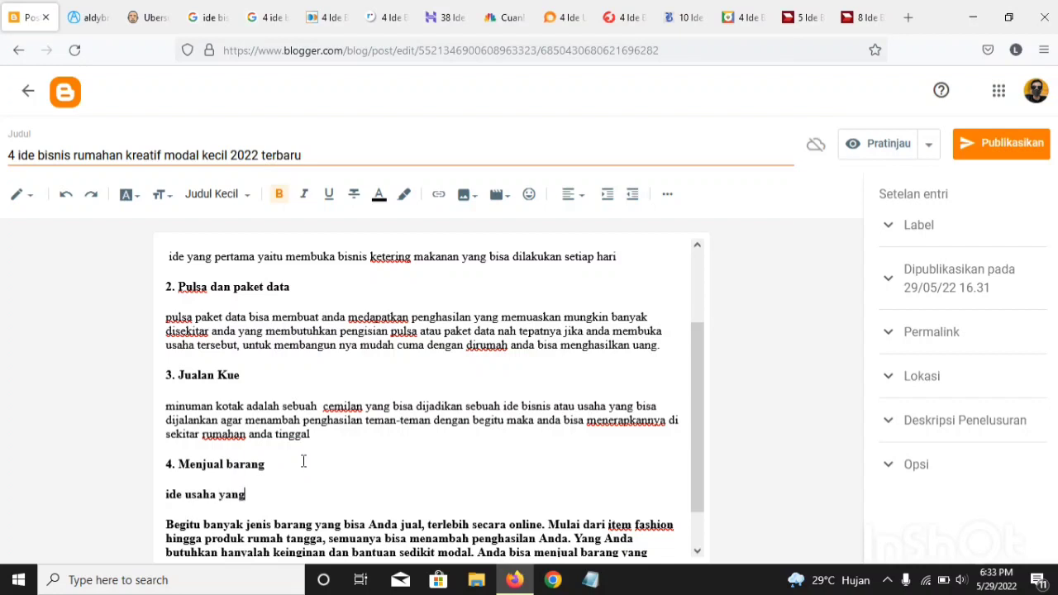
type(" terakhi")
type("r iyalah den")
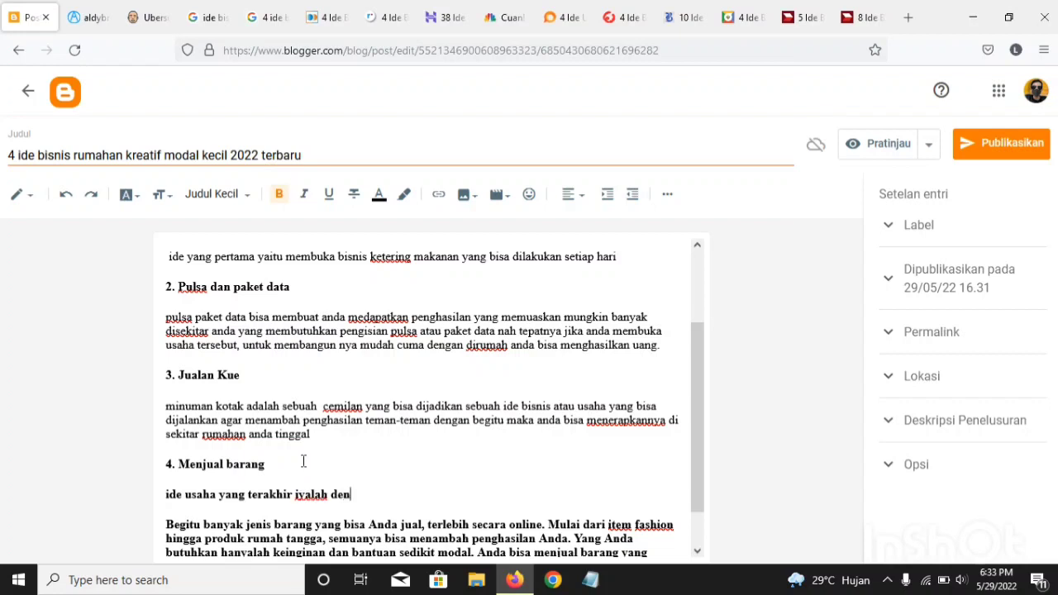
type("gan menjual bara")
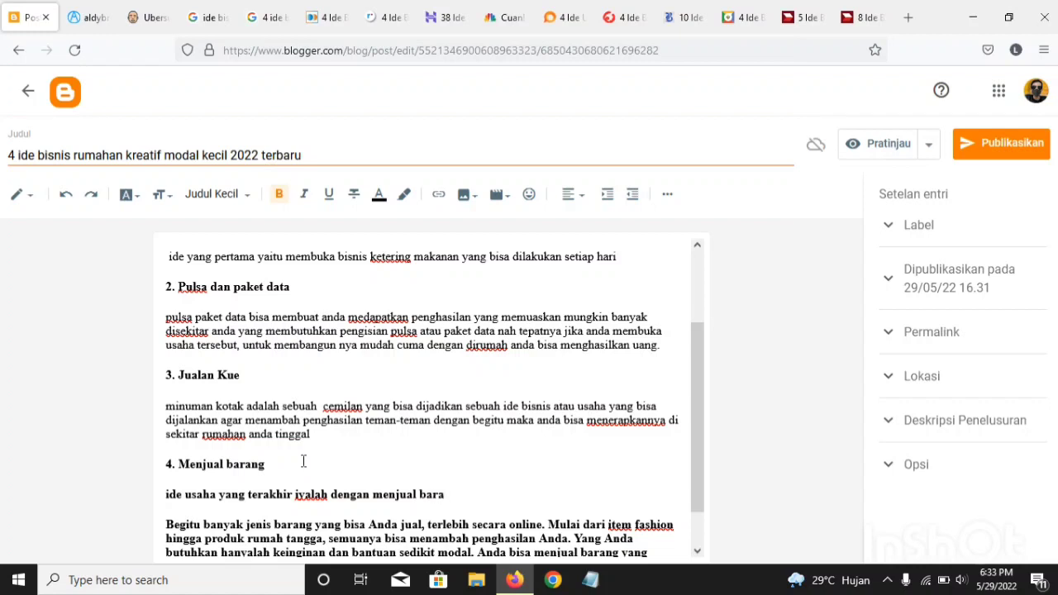
type("ng barang yang ")
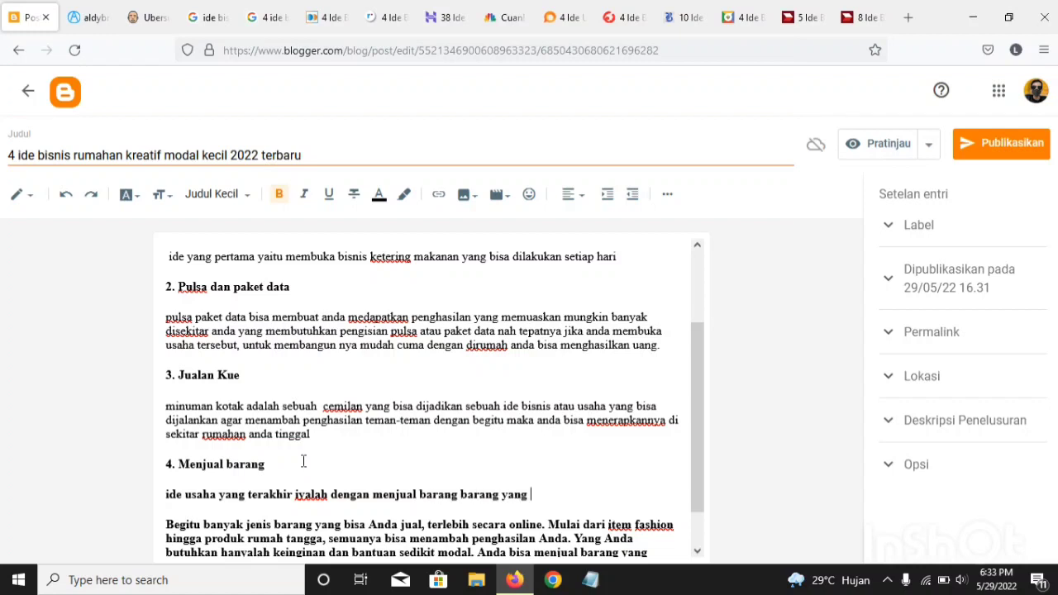
type("di")
Step: Continue the rewritten paragraph with "barang yang dijual bisa berbagai macam dari mainan sampai pakaian"
type("jual bisa berbagai")
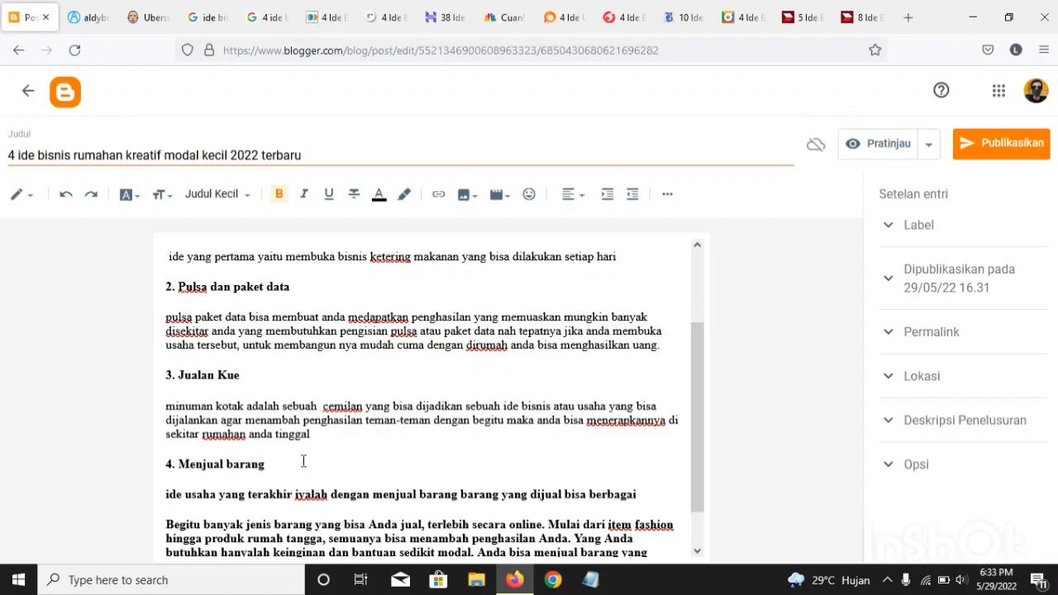
type(" macam dari")
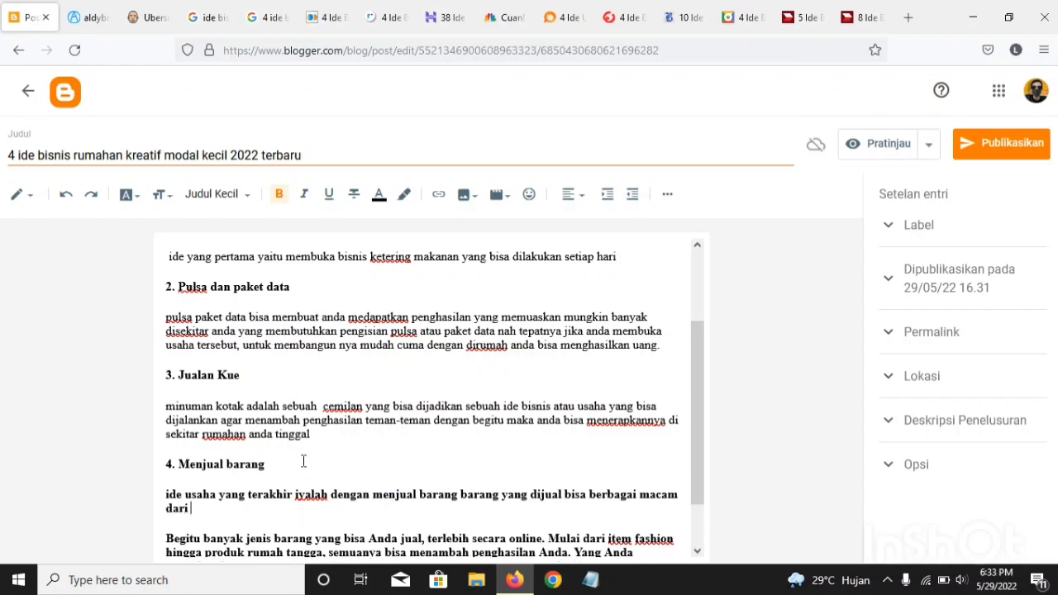
type("mainan sama")
key("BackSpace")
key("BackSpace")
type("mpai pakaian")
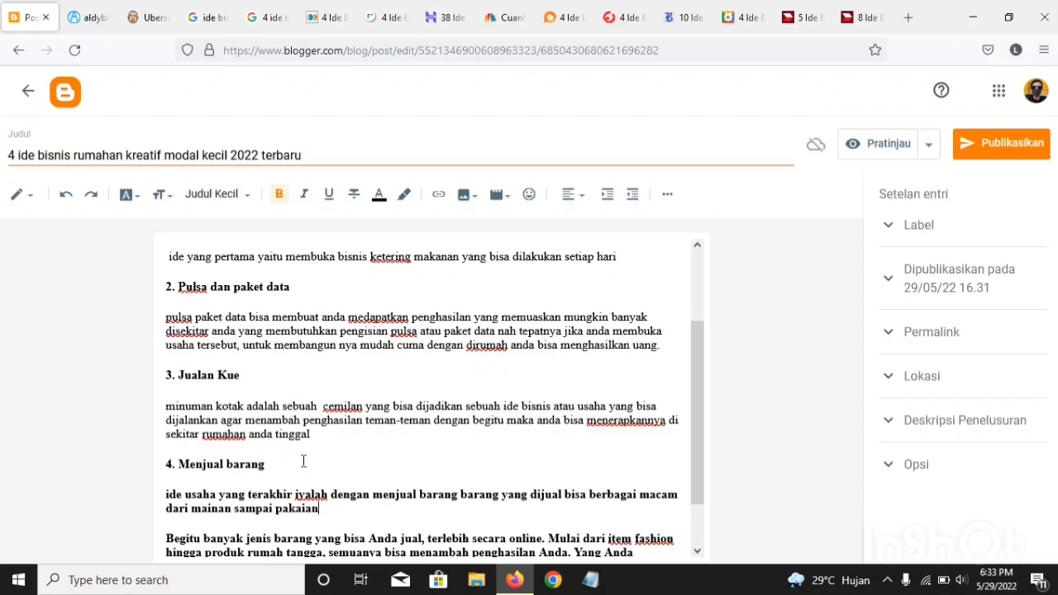
Step: Delete "macam dari mainan sampai pakaian" from the end of the paragraph under heading 4 and write "macam" directly after "berbagai"
key("BackSpace")
key("BackSpace")
key("BackSpace")
key("BackSpace")
key("BackSpace")
key("BackSpace")
key("BackSpace")
key("BackSpace")
key("BackSpace")
key("BackSpace")
key("BackSpace")
key("BackSpace")
key("BackSpace")
key("BackSpace")
key("BackSpace")
key("BackSpace")
key("BackSpace")
key("BackSpace")
key("BackSpace")
key("BackSpace")
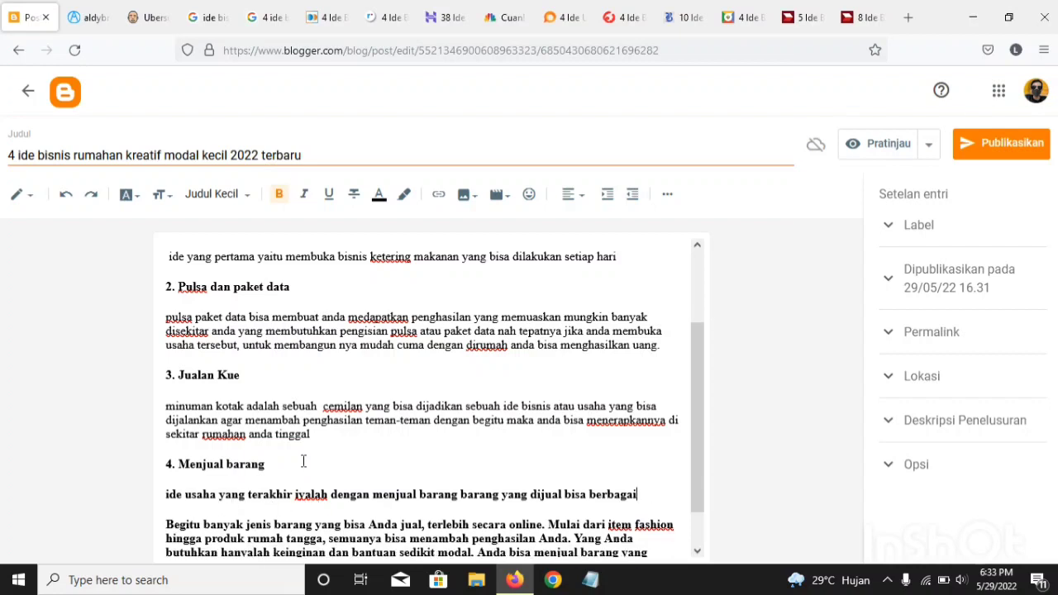
type("gaimacam ad")
key("BackSpace")
key("BackSpace")
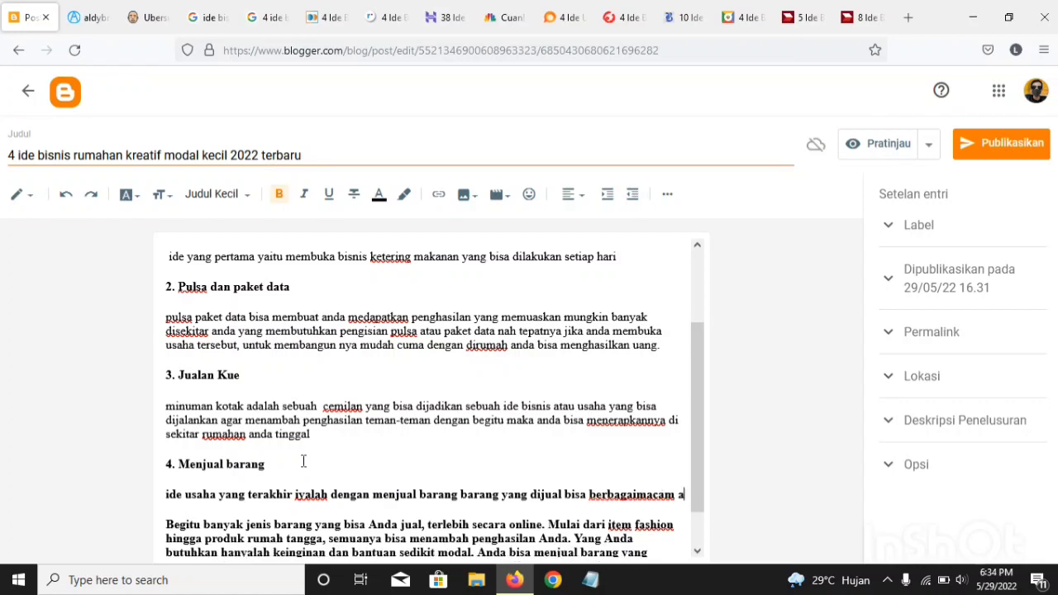
Step: Continue the paragraph under heading 4 with "anda bisa mencoba salah satu terlebih dahulu"
type("anda bis")
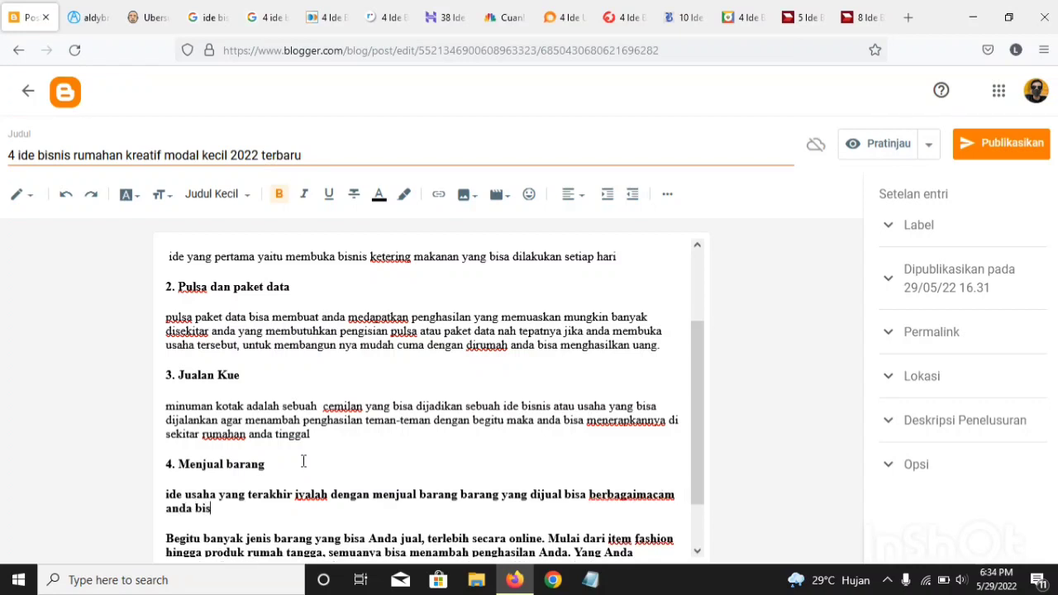
type("a mencoba")
key("BackSpace")
type("a salah")
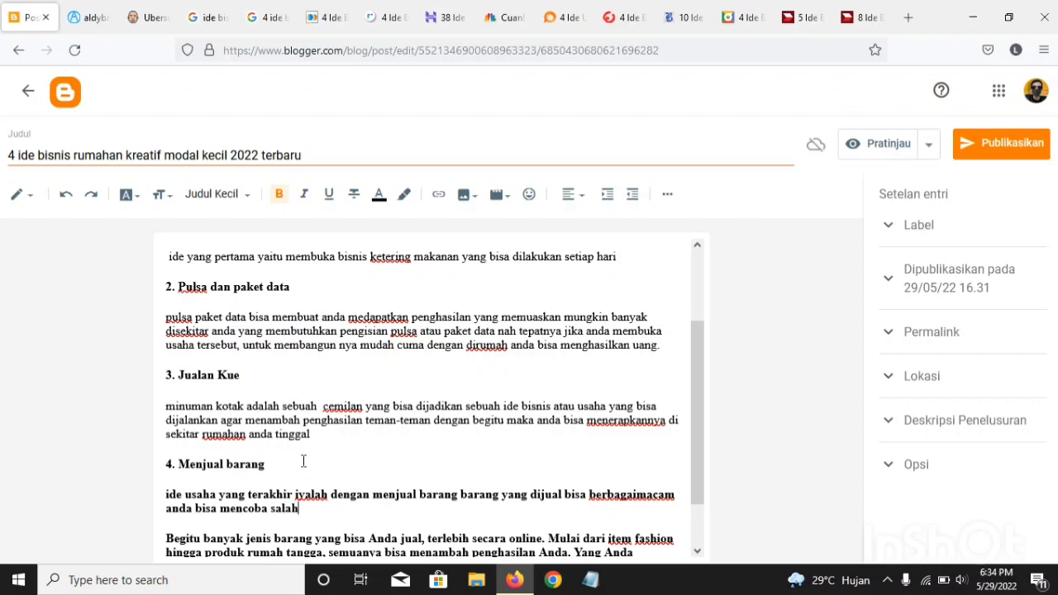
type(" satu terlebih dahulu")
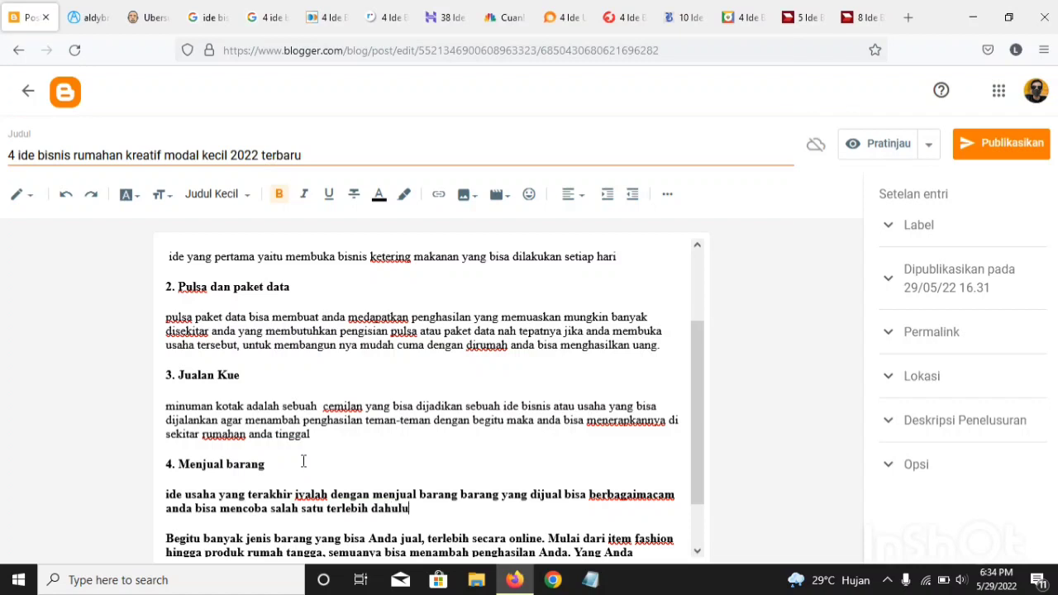
type(" misalkan mainan anak ")
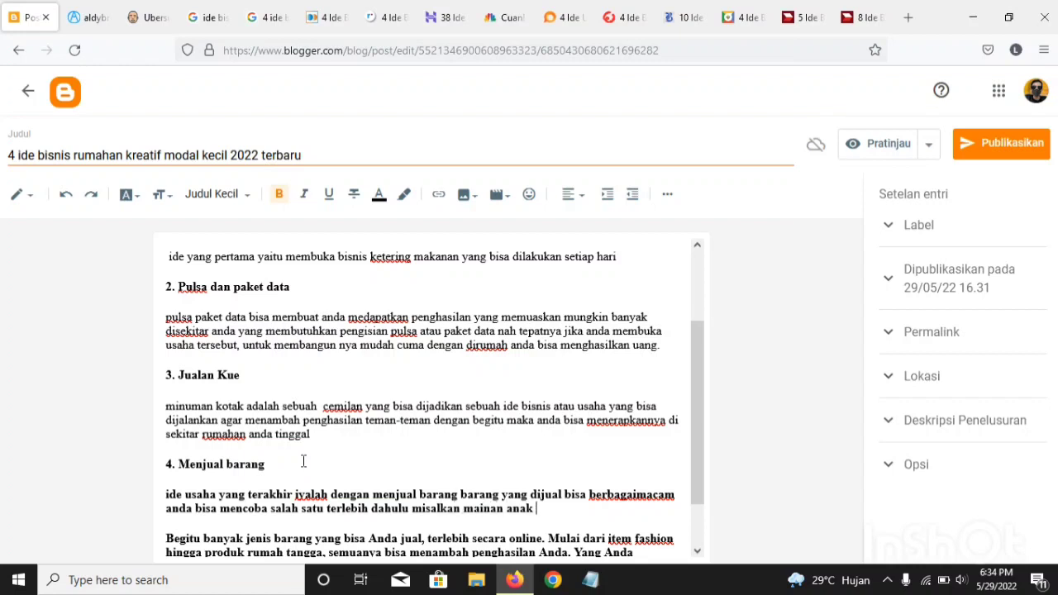
type("atau ")
type("baj")
type("u")
Step: Add the examples "misalkan mainan anak atau baju atau barang" to the paragraph under heading 4
key("BackSpace")
type("ju atau barang an")
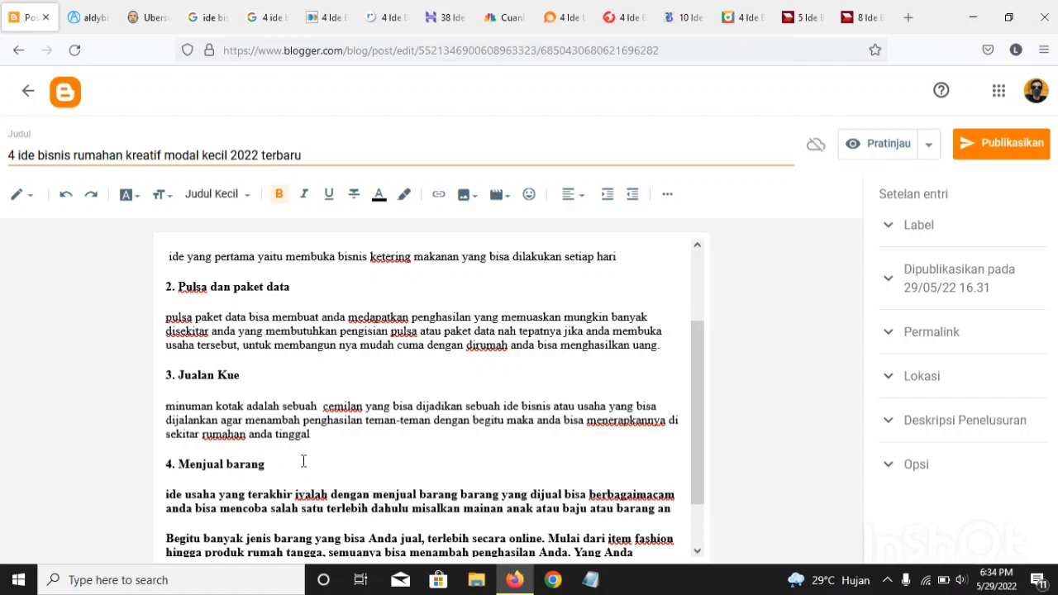
type("tik")
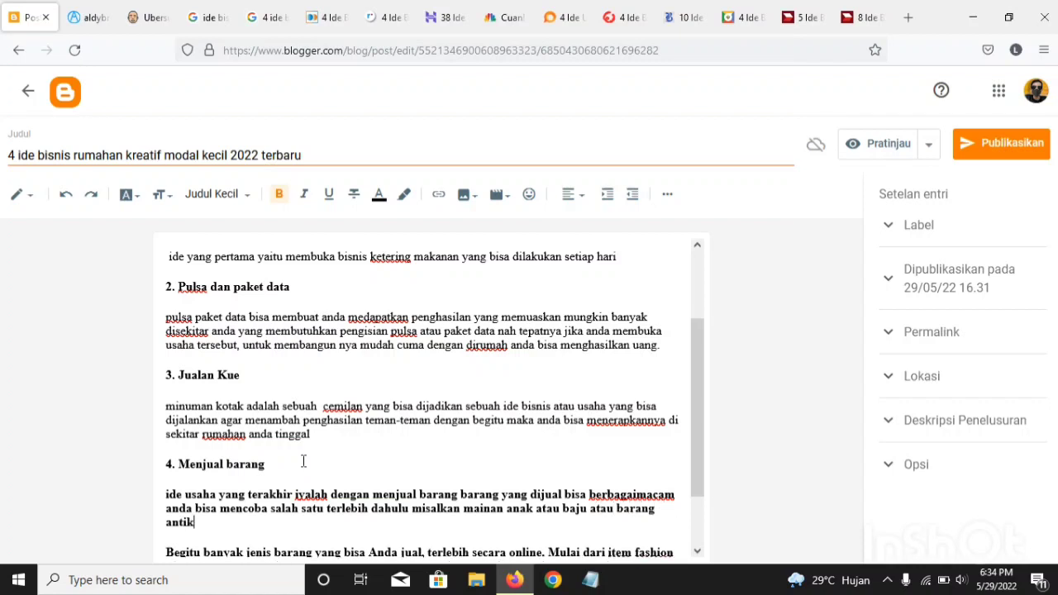
Step: Finish the paragraph under heading 4 with "yang lain nyang bisa di jual" after the word "barang"
key("BackSpace")
key("BackSpace")
key("BackSpace")
key("BackSpace")
type("d")
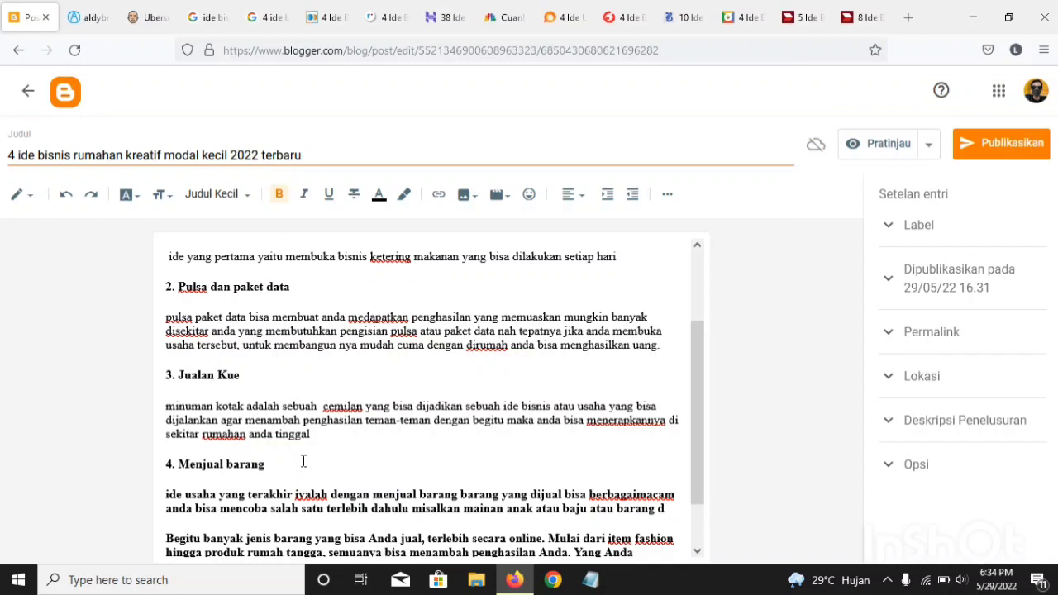
key("BackSpace")
type("yang ")
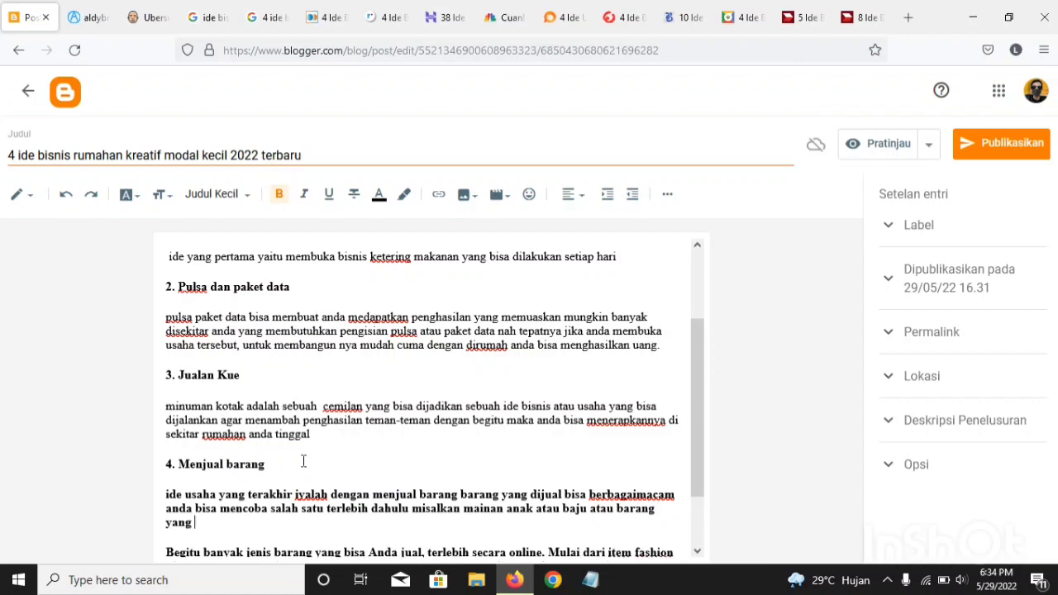
type("lain nya ")
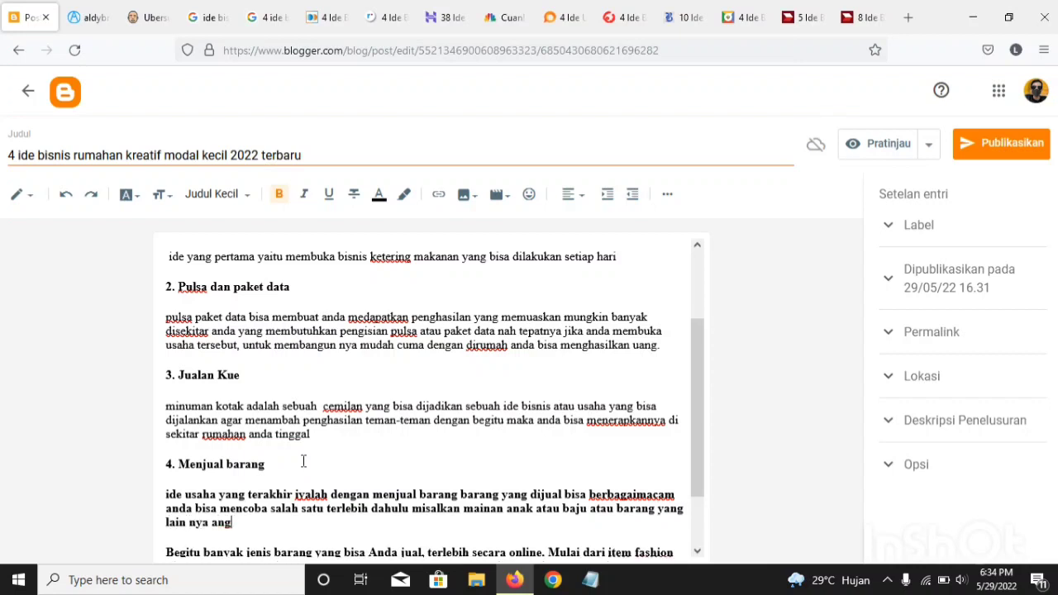
type("ng bisa di jual")
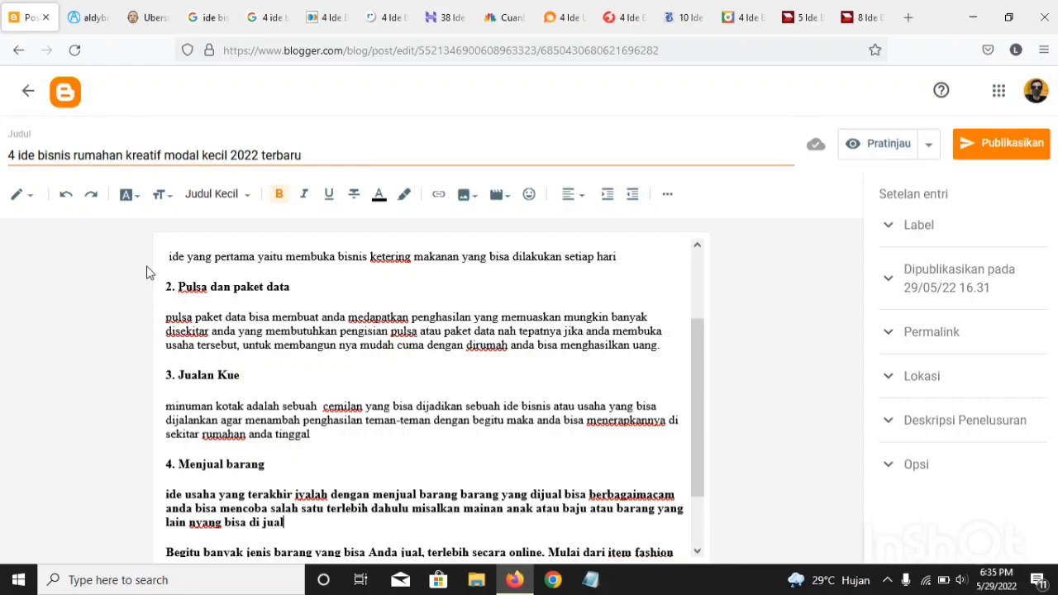
Step: Delete the pasted reference paragraph starting "Begitu banyak jenis barang" along with its leftover characters
scroll(252, 470, "down", 2)
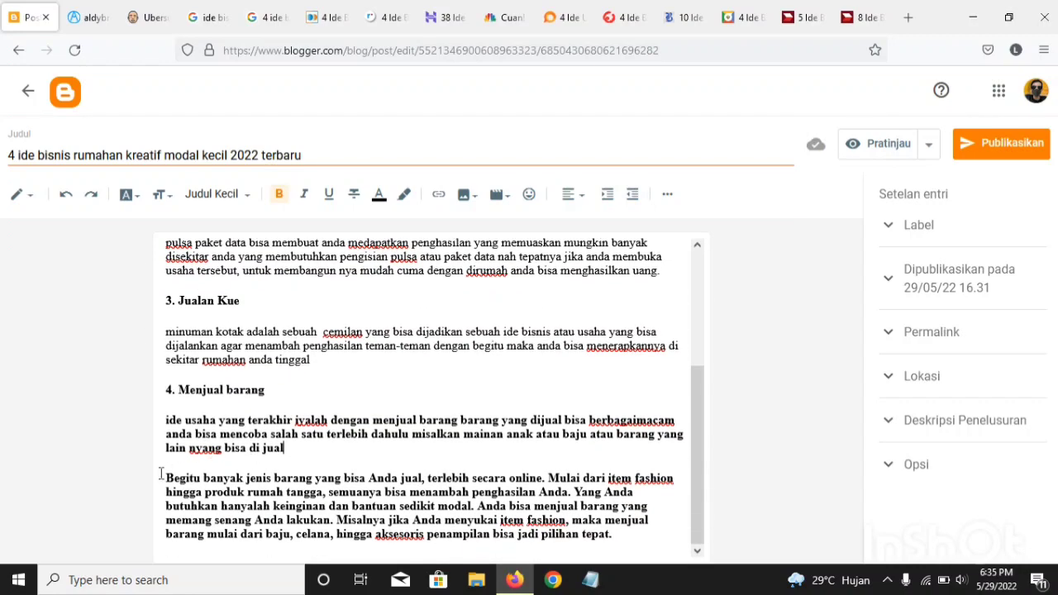
left_click_drag(164, 478, 585, 534)
key("BackSpace")
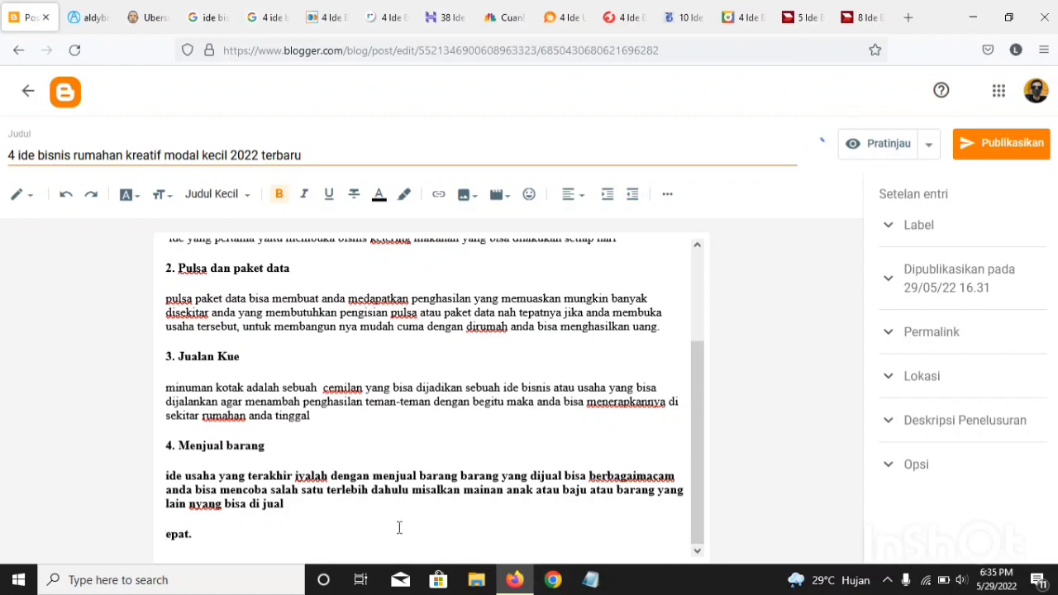
key("BackSpace")
key("BackSpace")
key("BackSpace")
key("BackSpace")
key("BackSpace")
key("BackSpace")
Step: Remove the bold formatting from the rewritten paragraph under "4. Menjual barang"
left_click_drag(291, 534, 143, 513)
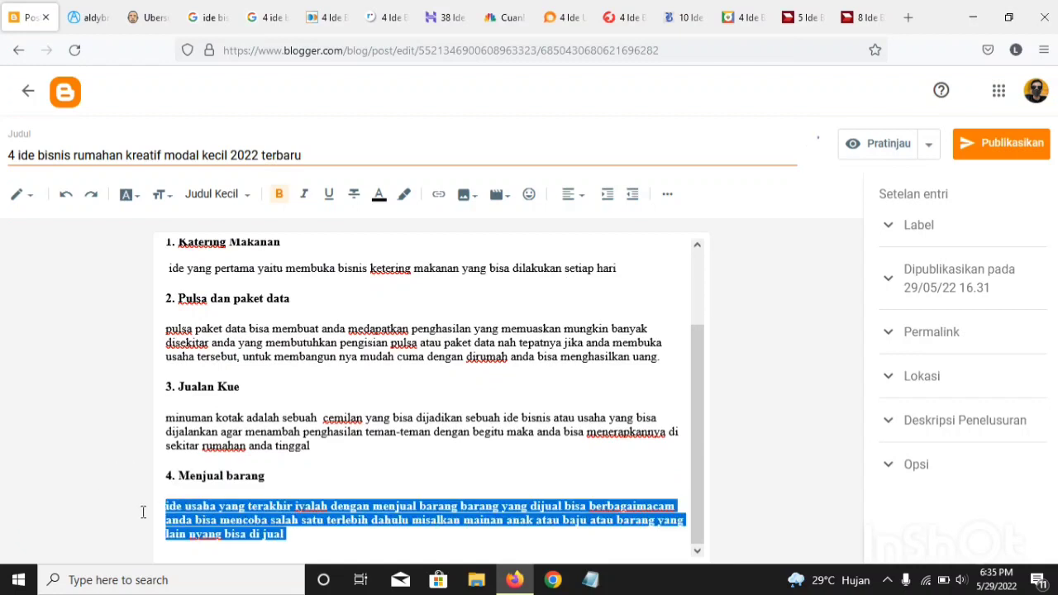
left_click(281, 197)
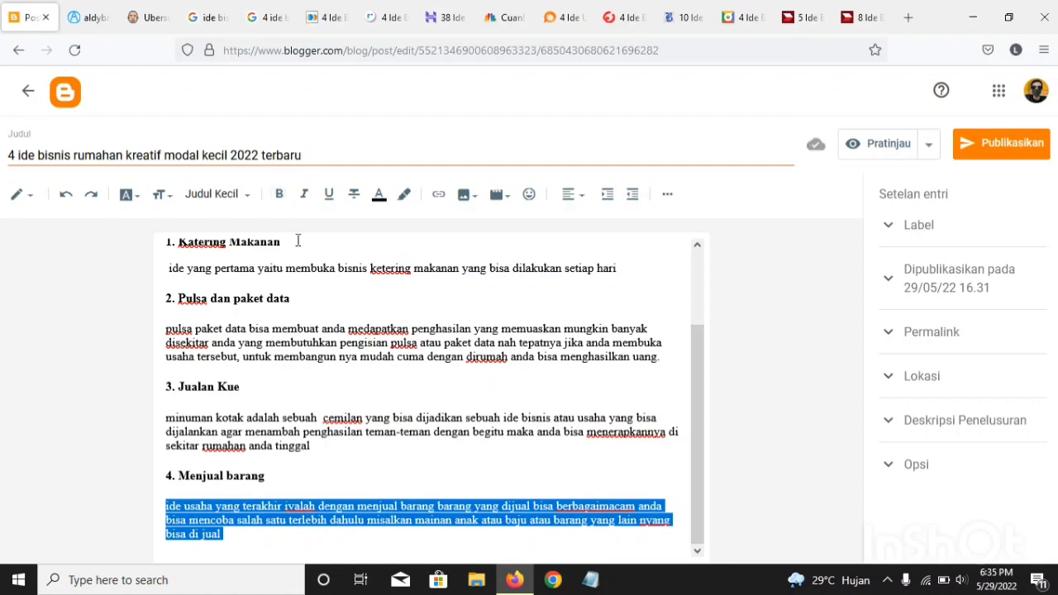
left_click(286, 536)
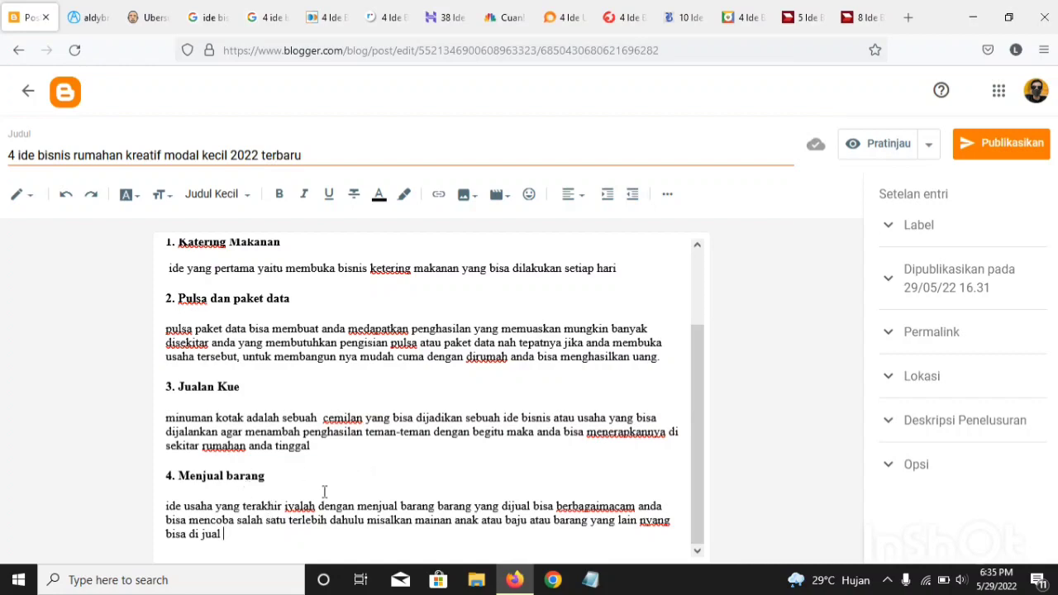
Step: Start a closing paragraph on a new line below section 4 with "inilah ide bisnis yan bisa anda"
scroll(334, 493, "up", 2)
scroll(333, 499, "down", 2)
key("Return")
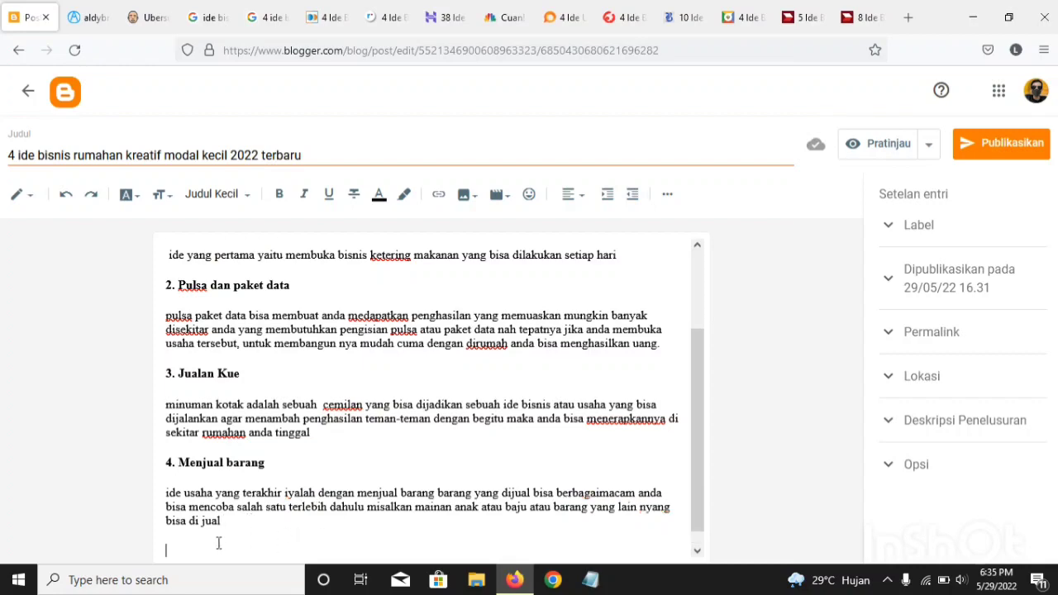
scroll(219, 543, "up", 2)
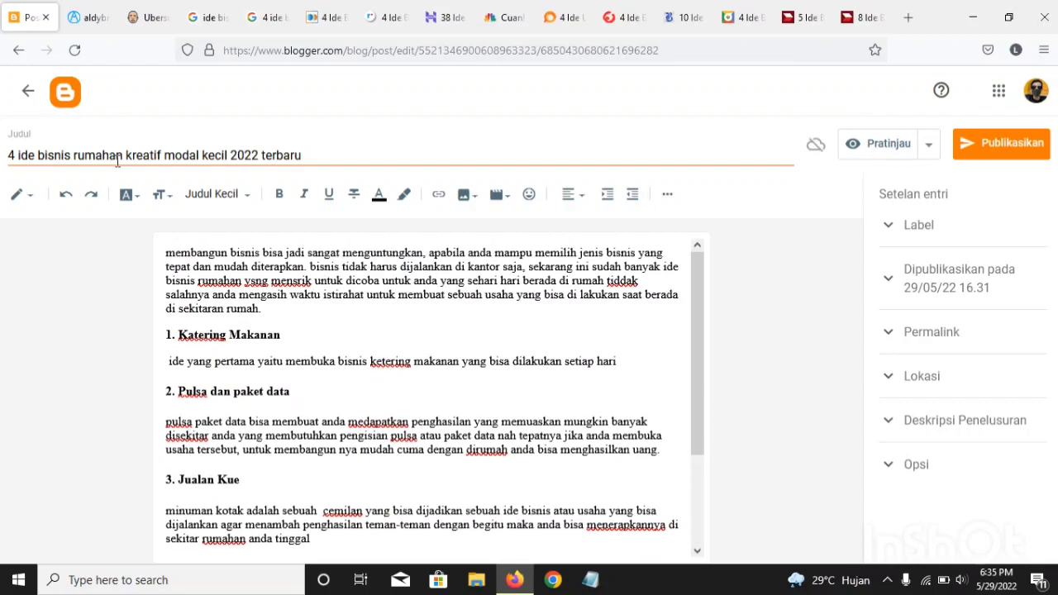
scroll(230, 423, "down", 2)
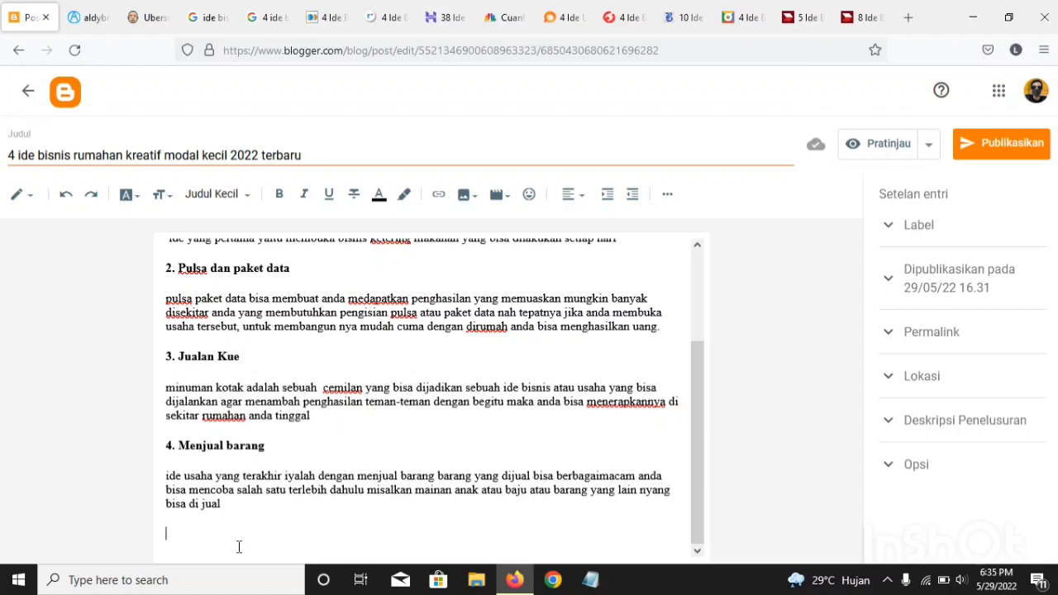
type("inilah ide bisnis yan bisa")
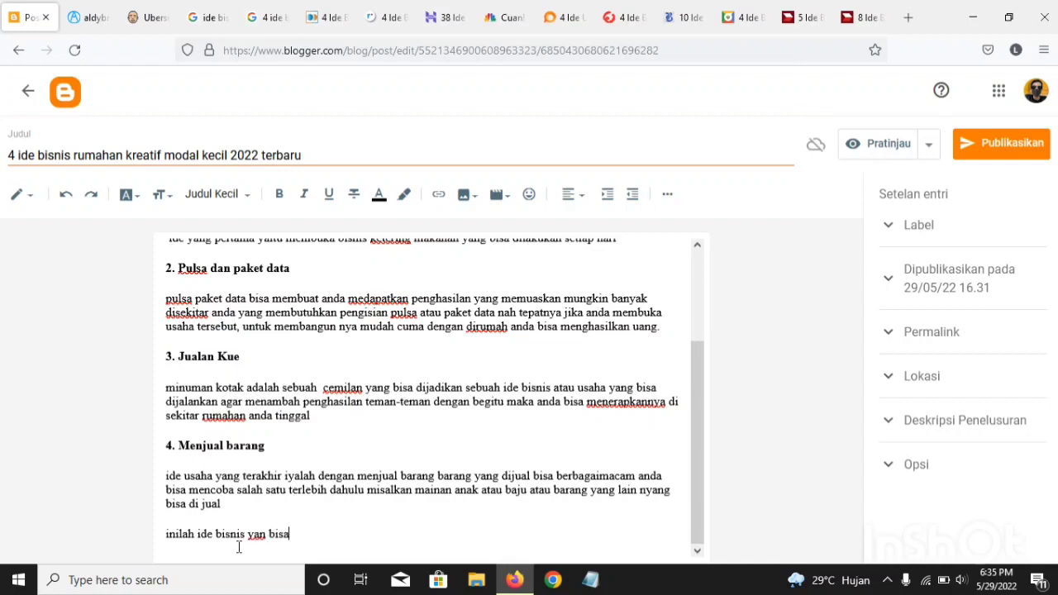
type(" anda bangun agar")
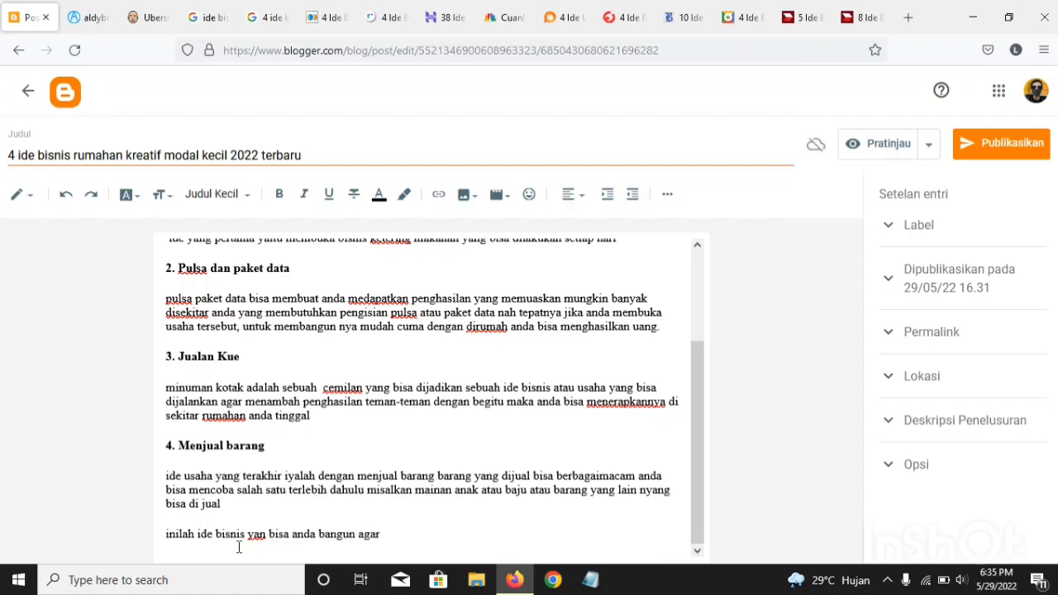
type(" bisa menghasilkan ")
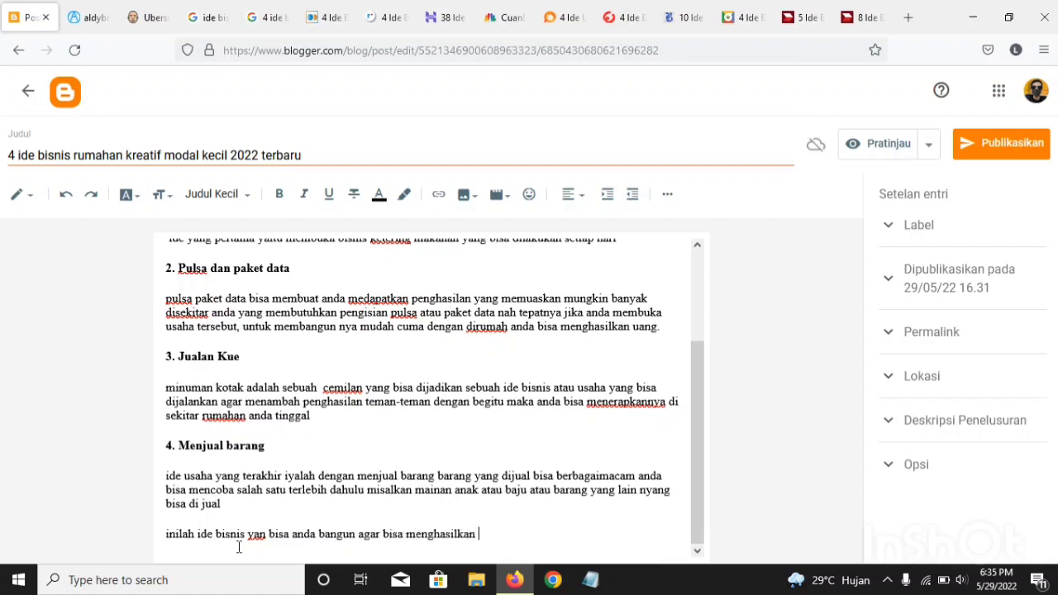
type("uang cuma dengan dim")
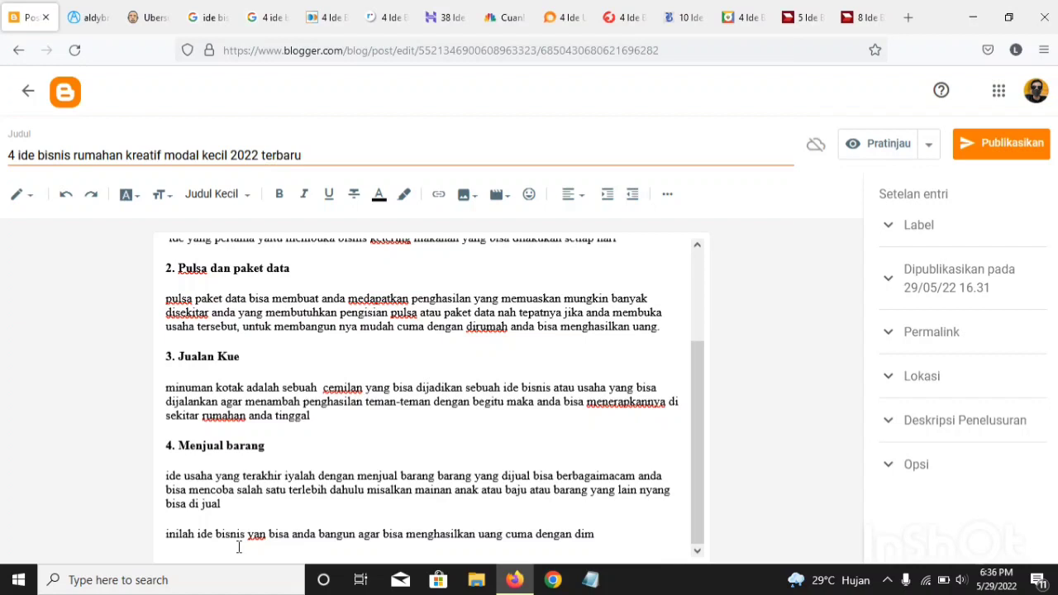
Step: Finish the closing paragraph with "diam dirumah semoga bermanfaat!!"
key("BackSpace")
type("am dirumah semoga ")
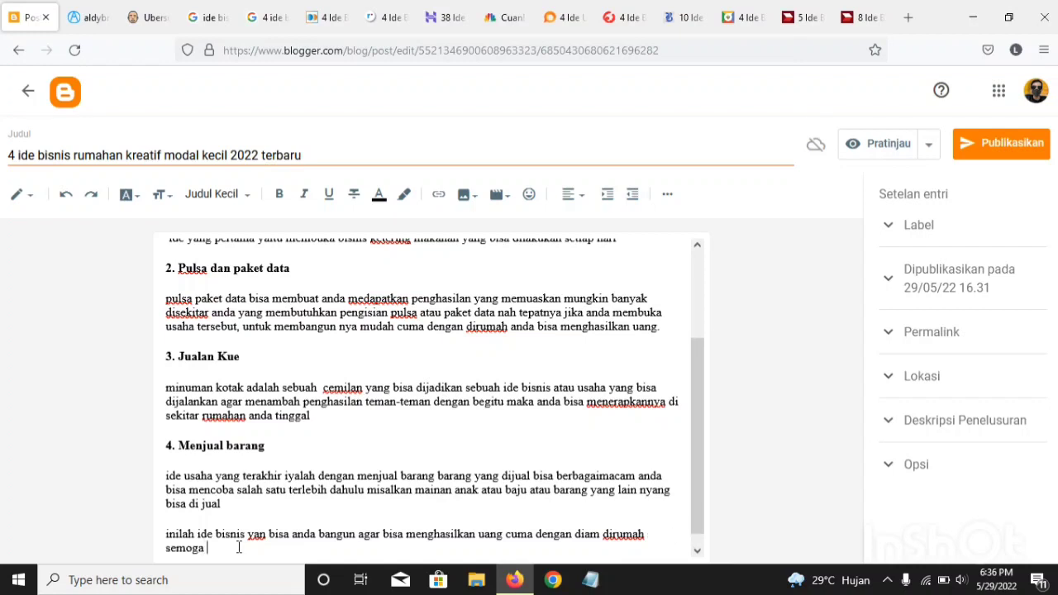
type("bermanfaat!!")
scroll(281, 542, "down", 1)
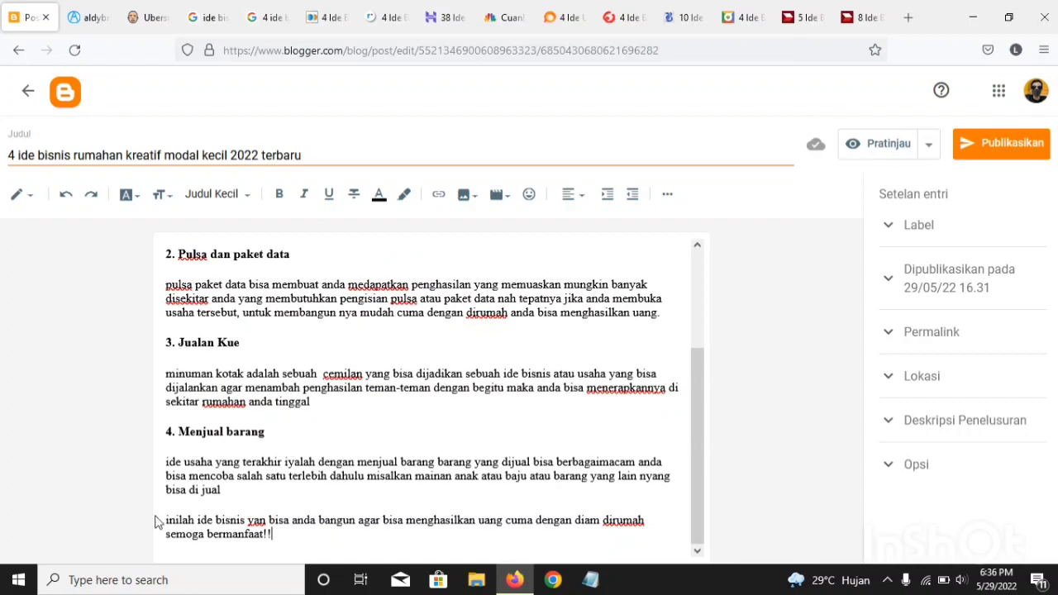
left_click_drag(272, 534, 164, 509)
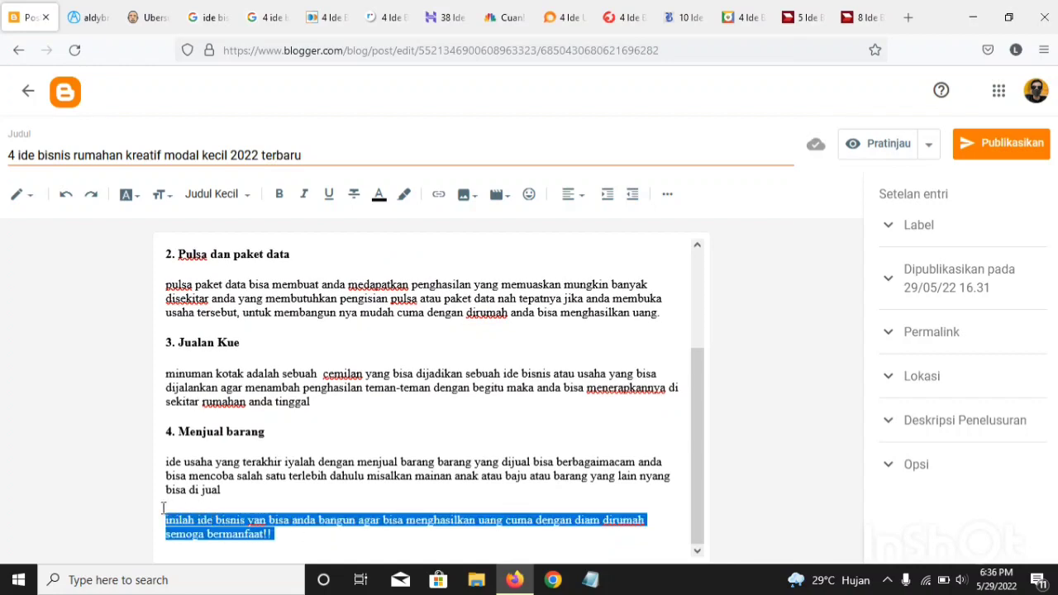
left_click(235, 509)
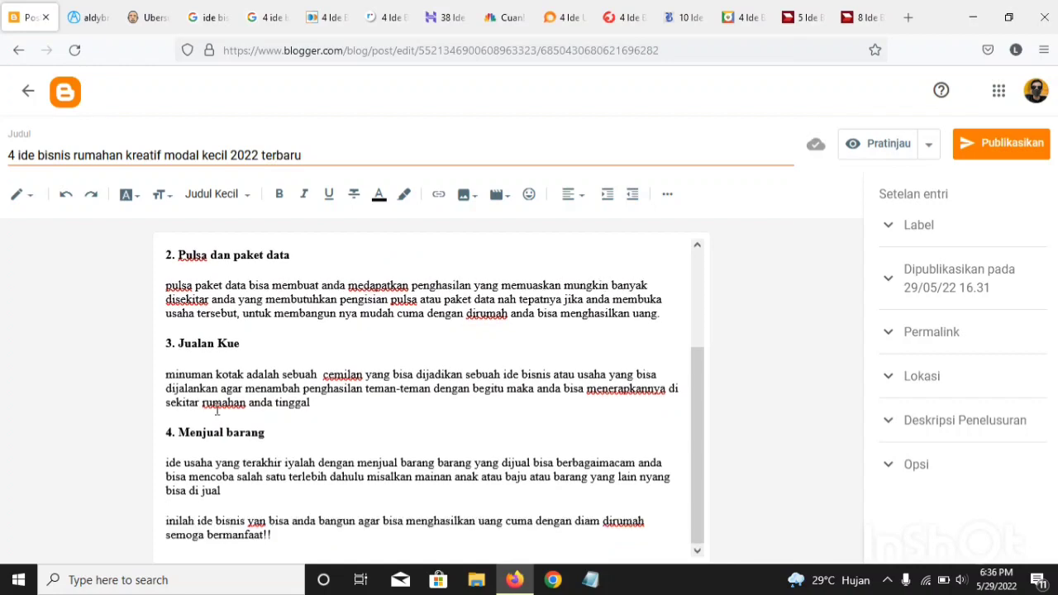
Step: Look over the finished draft, open its preview, and read the article through from the title to the closing paragraph
scroll(216, 409, "up", 3)
scroll(217, 409, "down", 3)
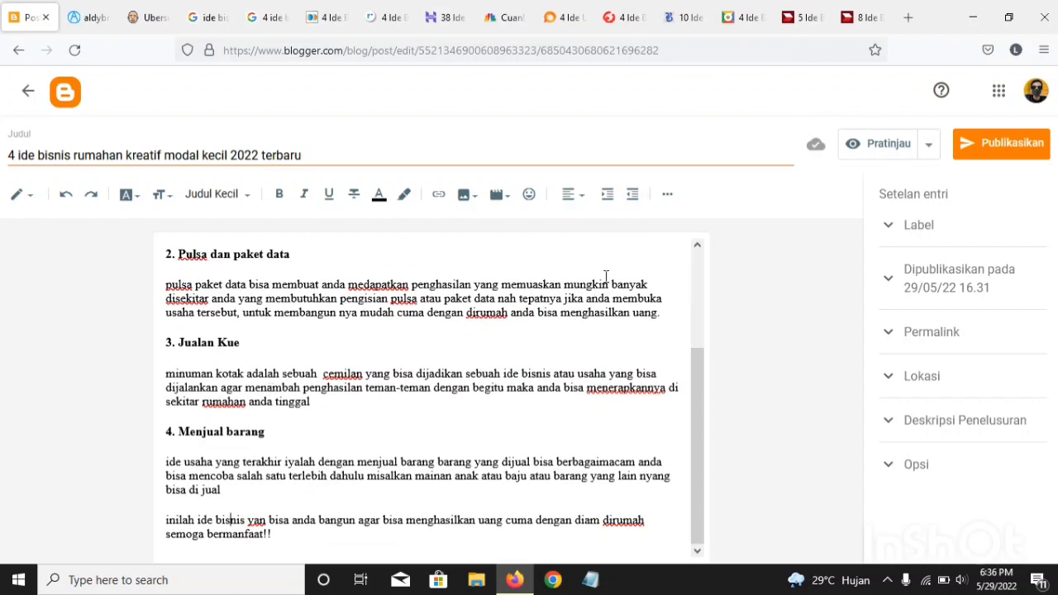
left_click(883, 149)
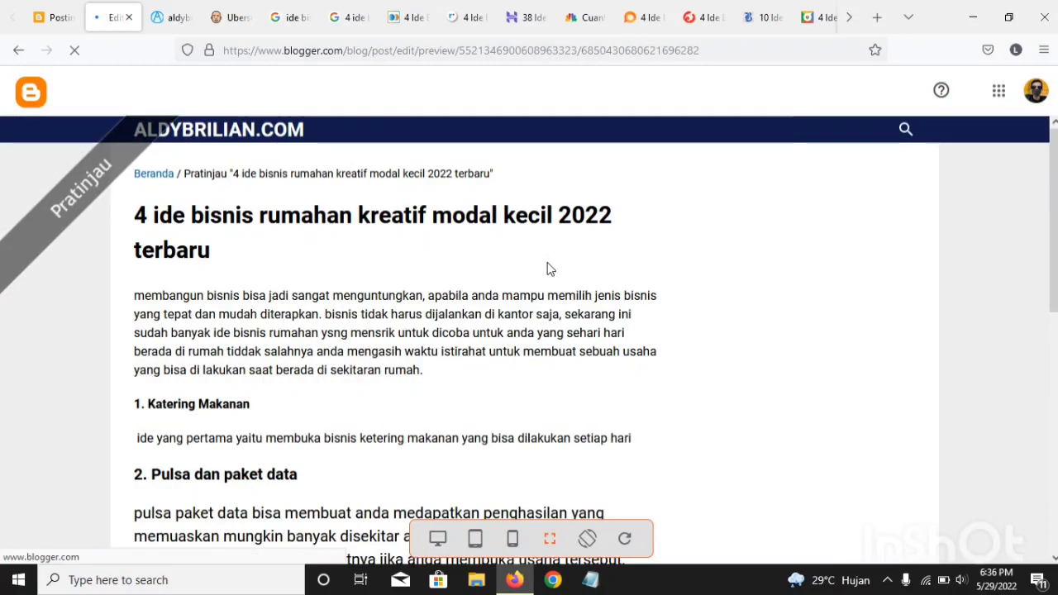
scroll(203, 414, "down", 3)
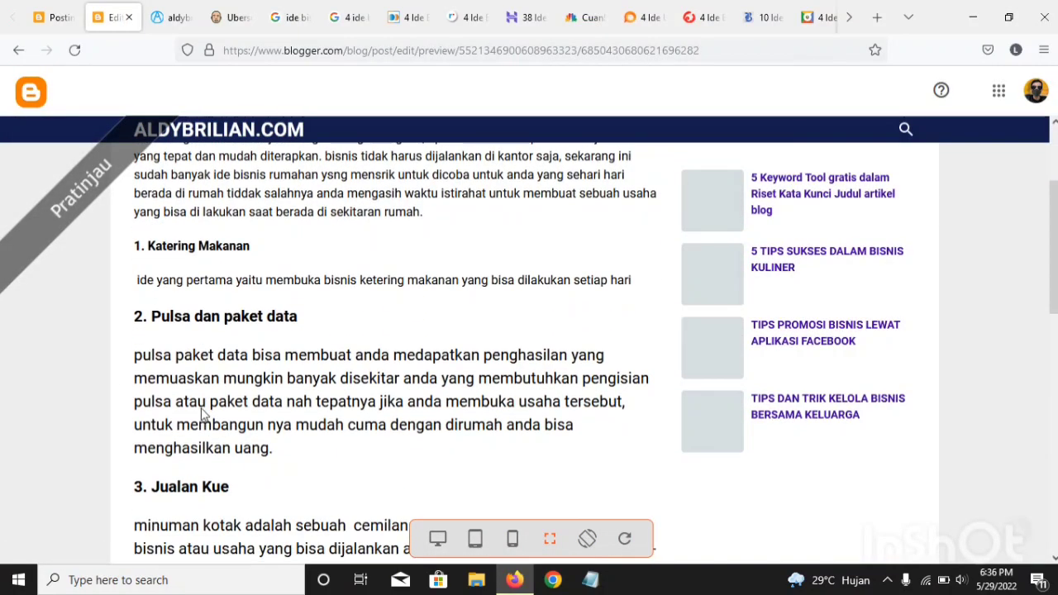
scroll(202, 413, "down", 7)
scroll(202, 414, "up", 4)
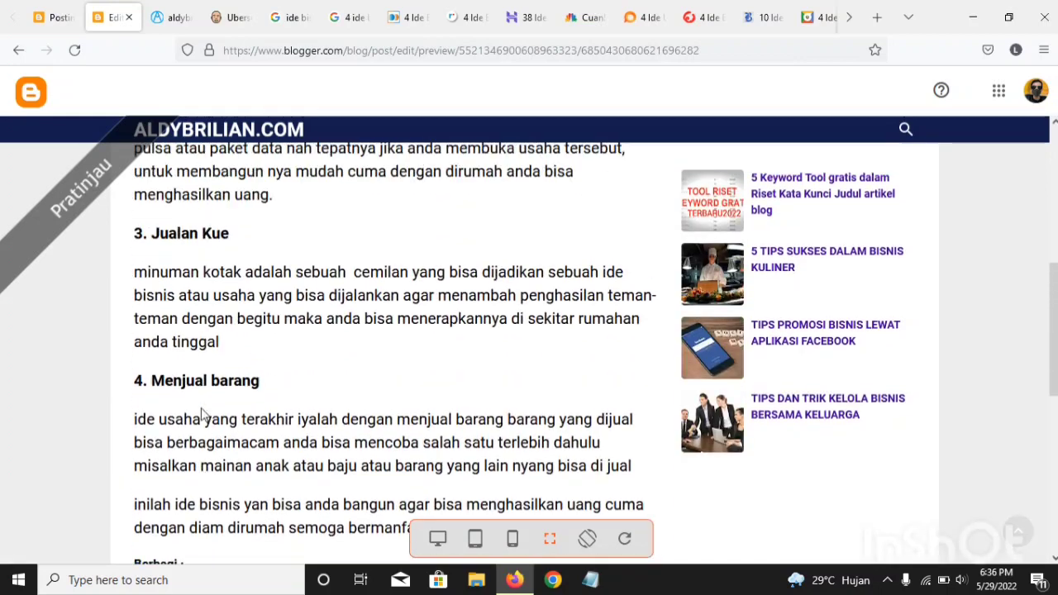
scroll(202, 414, "up", 8)
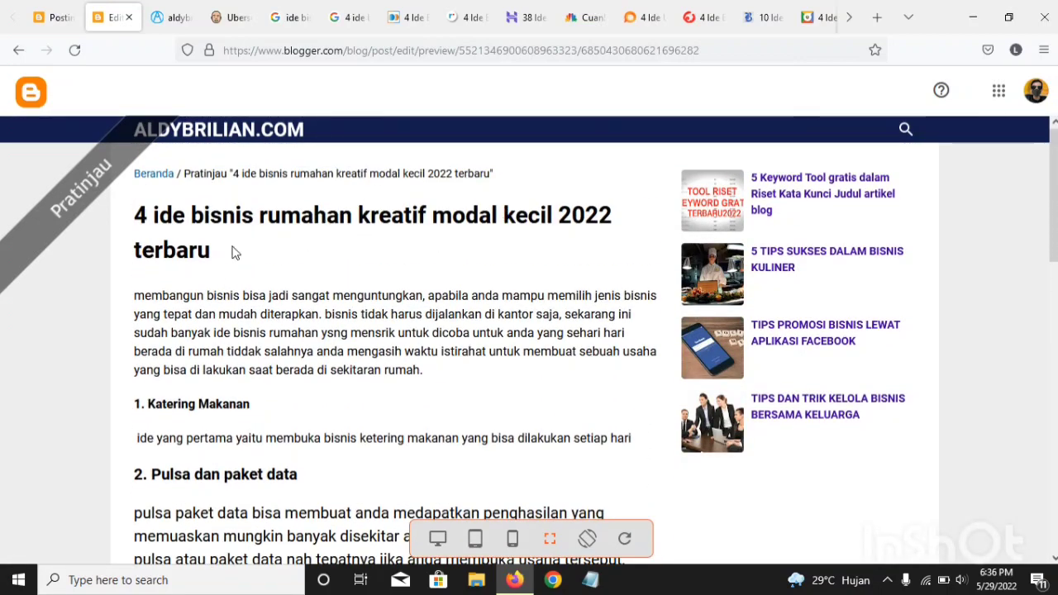
Step: Return from the preview to the post editor, leave it for the blog's post list, and look through the posts
left_click(60, 8)
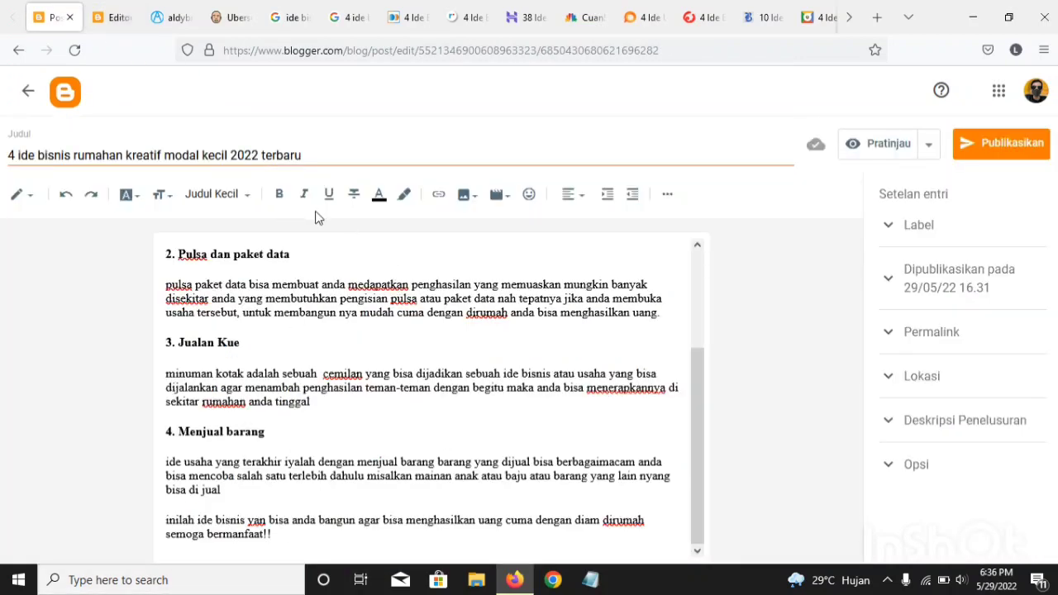
left_click(29, 91)
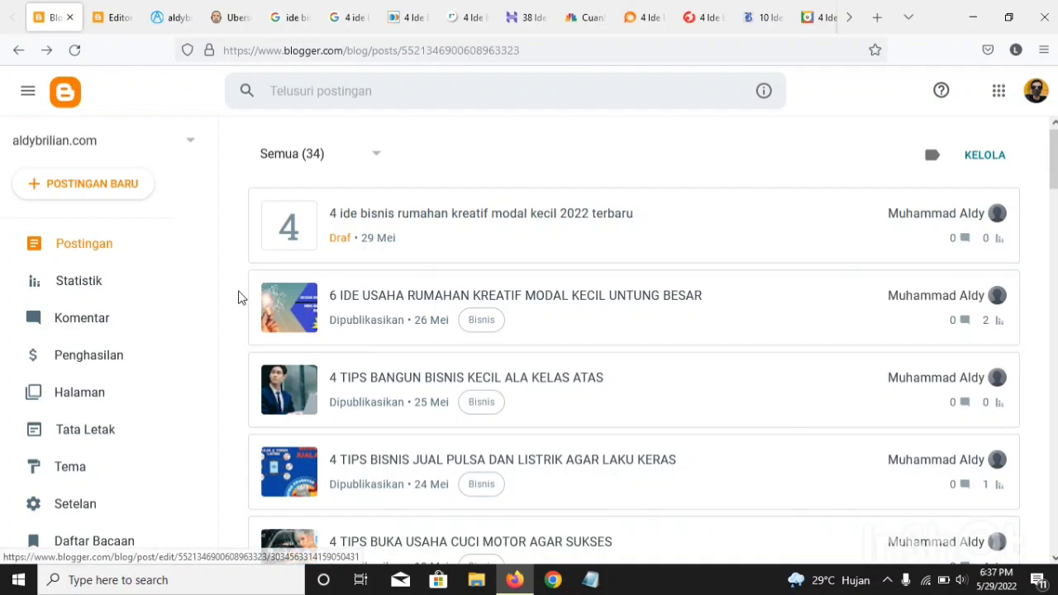
scroll(361, 295, "down", 2)
scroll(295, 273, "up", 2)
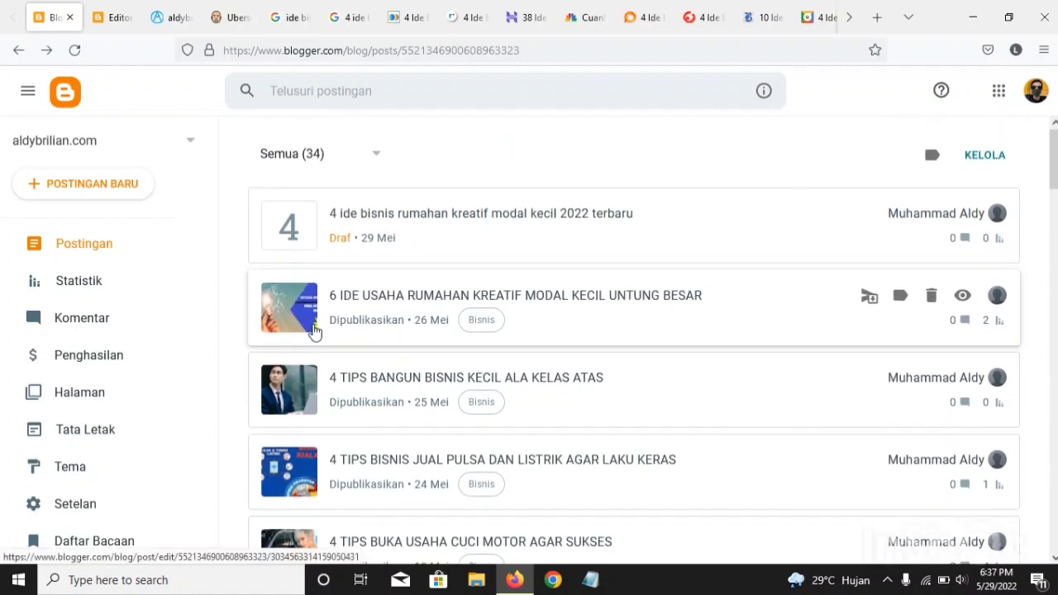